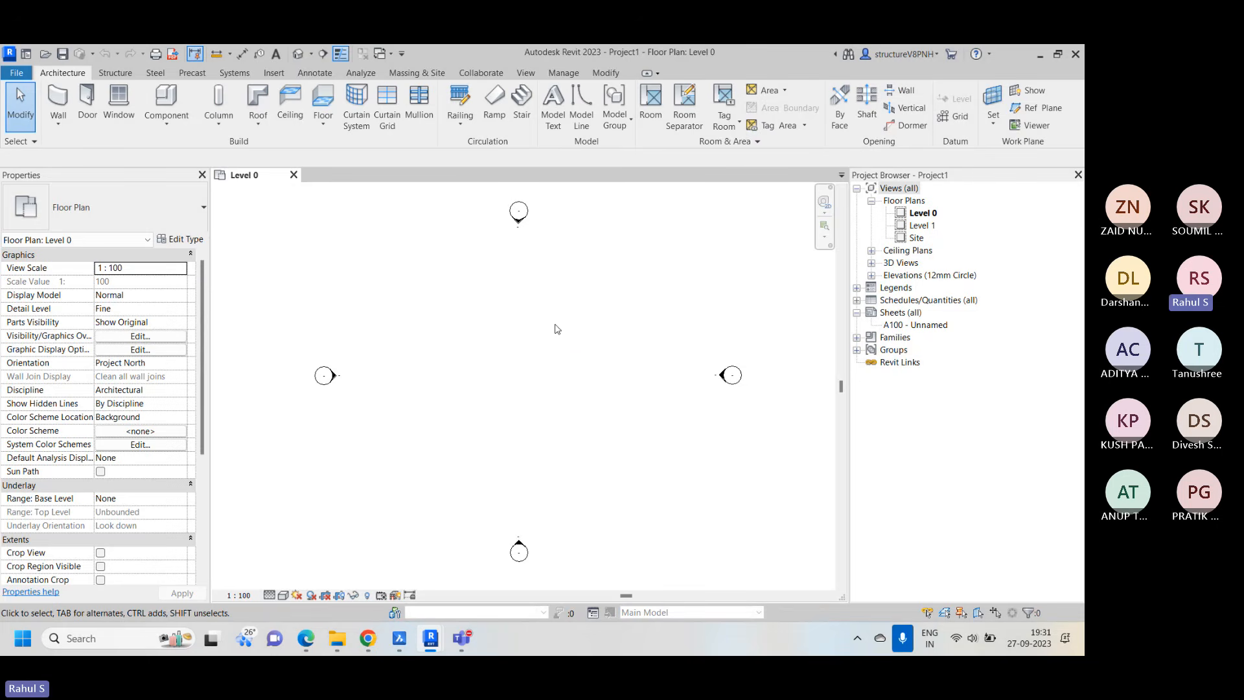
{"action": "right_click", "coordinate": [479, 283]}
{"action": "left_click", "coordinate": [543, 423]}
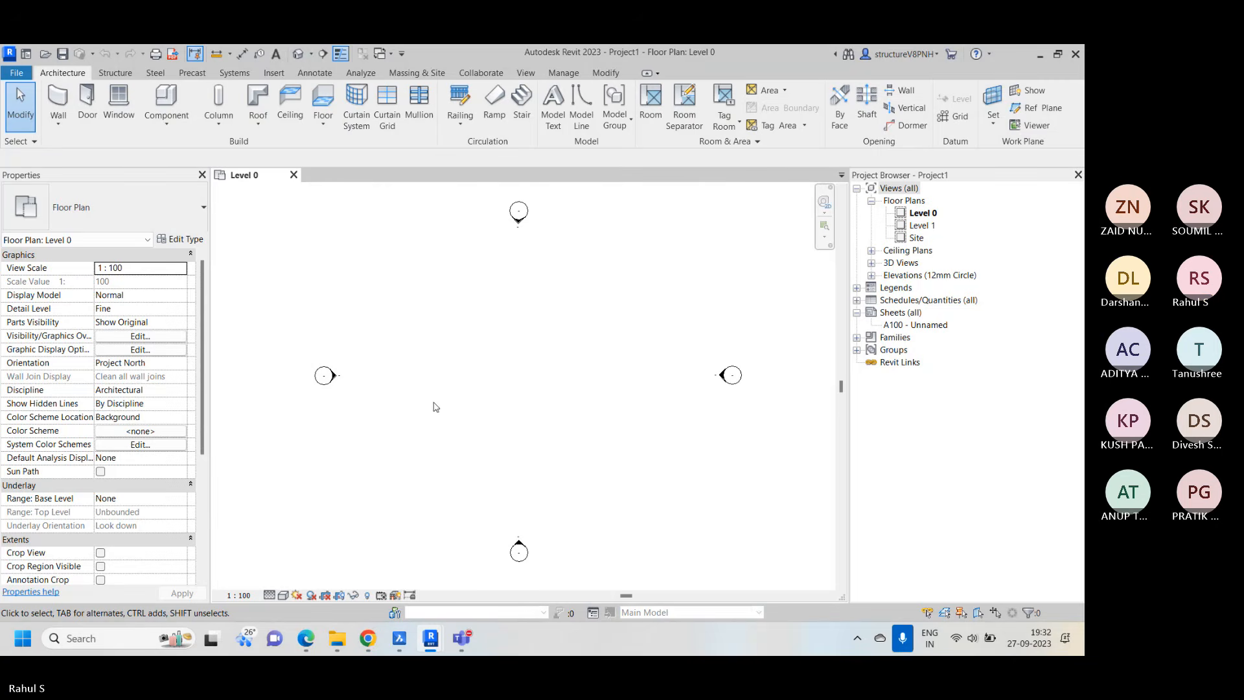
{"action": "right_click", "coordinate": [551, 266]}
{"action": "left_click", "coordinate": [602, 281]}
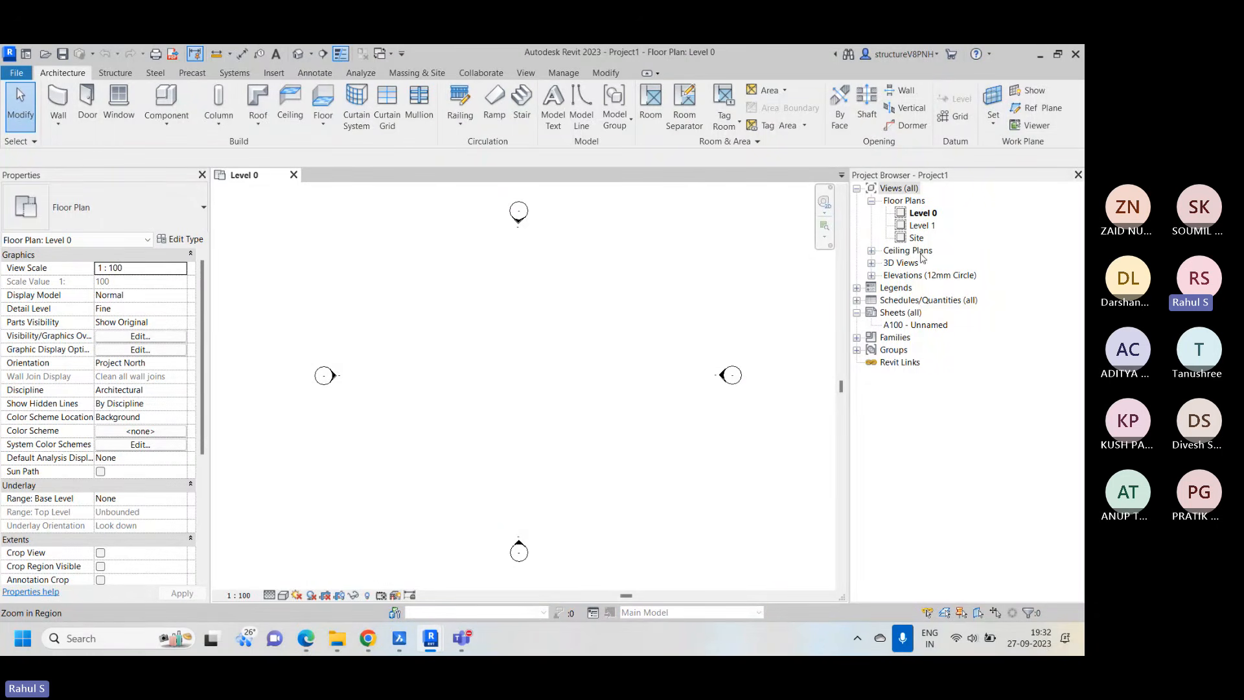
Expand the Elevations (12mm Circle) group to list the project's elevation views
{"action": "left_click", "coordinate": [872, 276]}
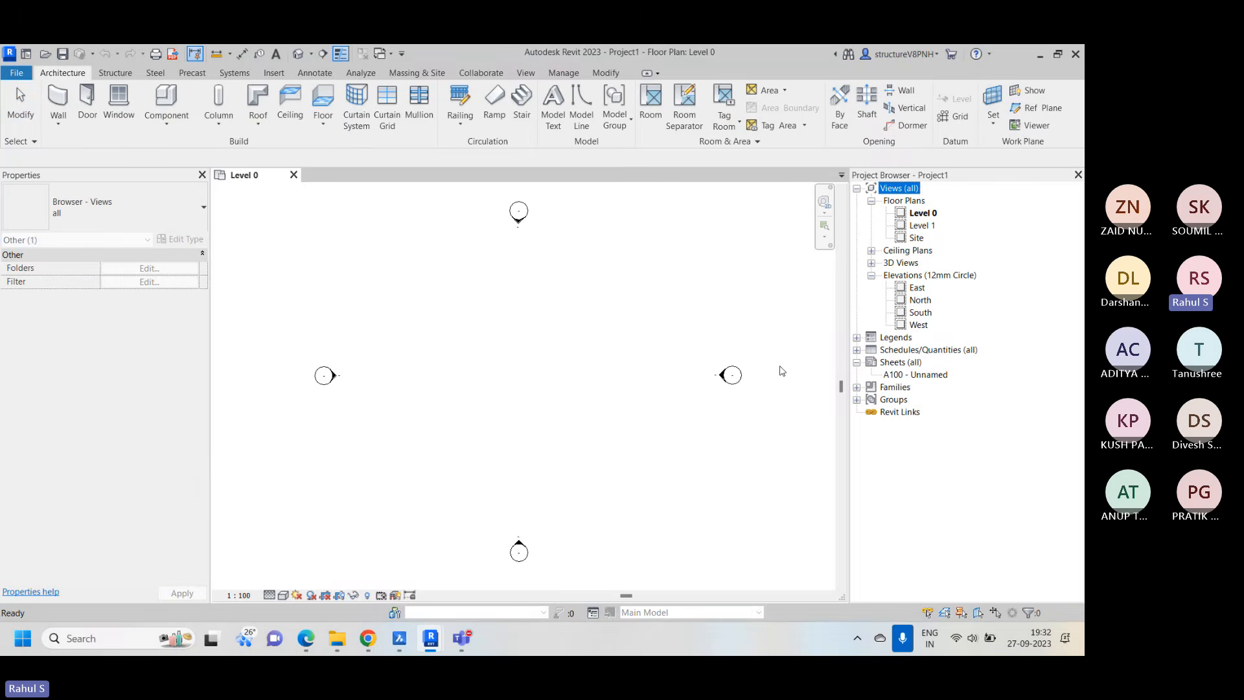
{"action": "right_click", "coordinate": [504, 271]}
{"action": "left_click", "coordinate": [537, 278]}
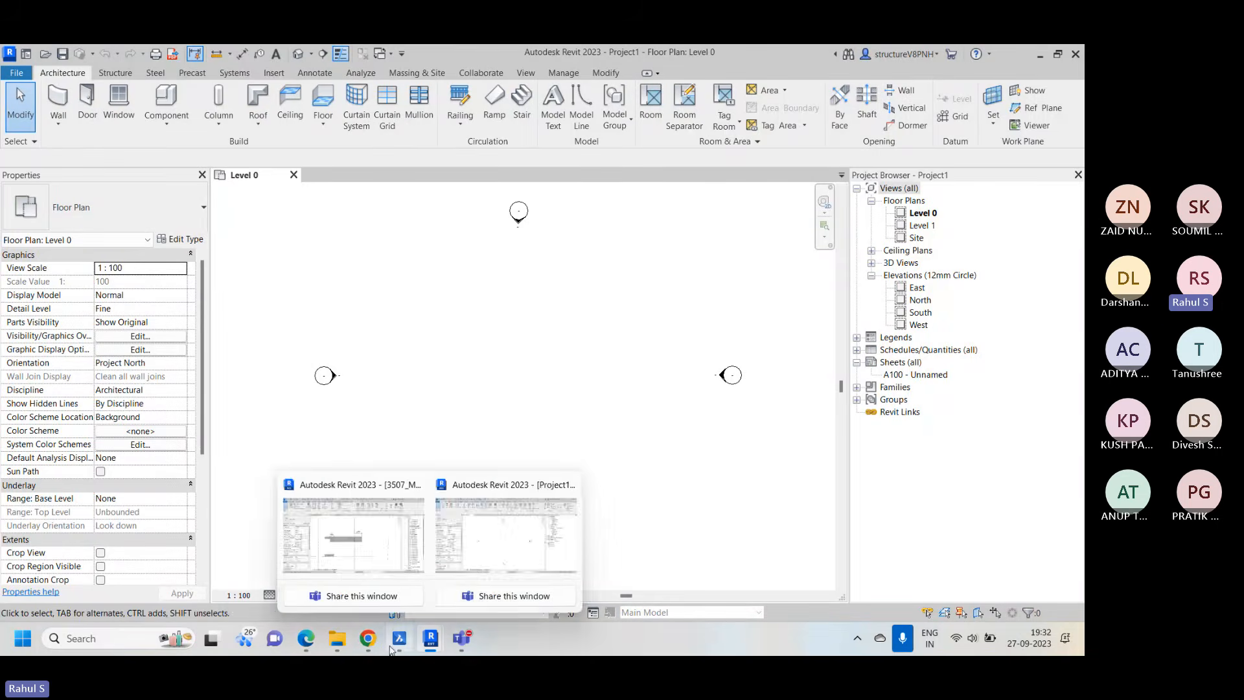
Switch to the training curriculum PDF in Edge, review the level and grid placing topics of Chapter 8, and return to the Revit project
{"action": "left_click", "coordinate": [306, 638]}
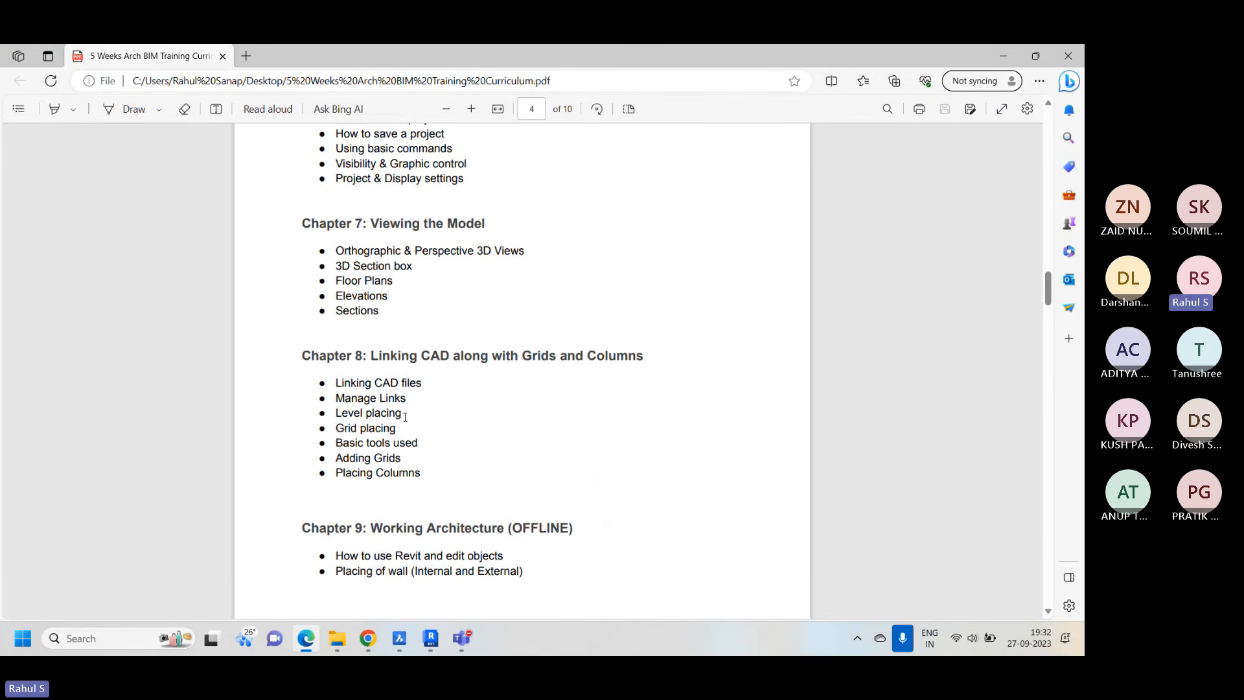
{"action": "left_click_drag", "start_coordinate": [405, 417], "coordinate": [358, 430]}
{"action": "left_click", "coordinate": [524, 486]}
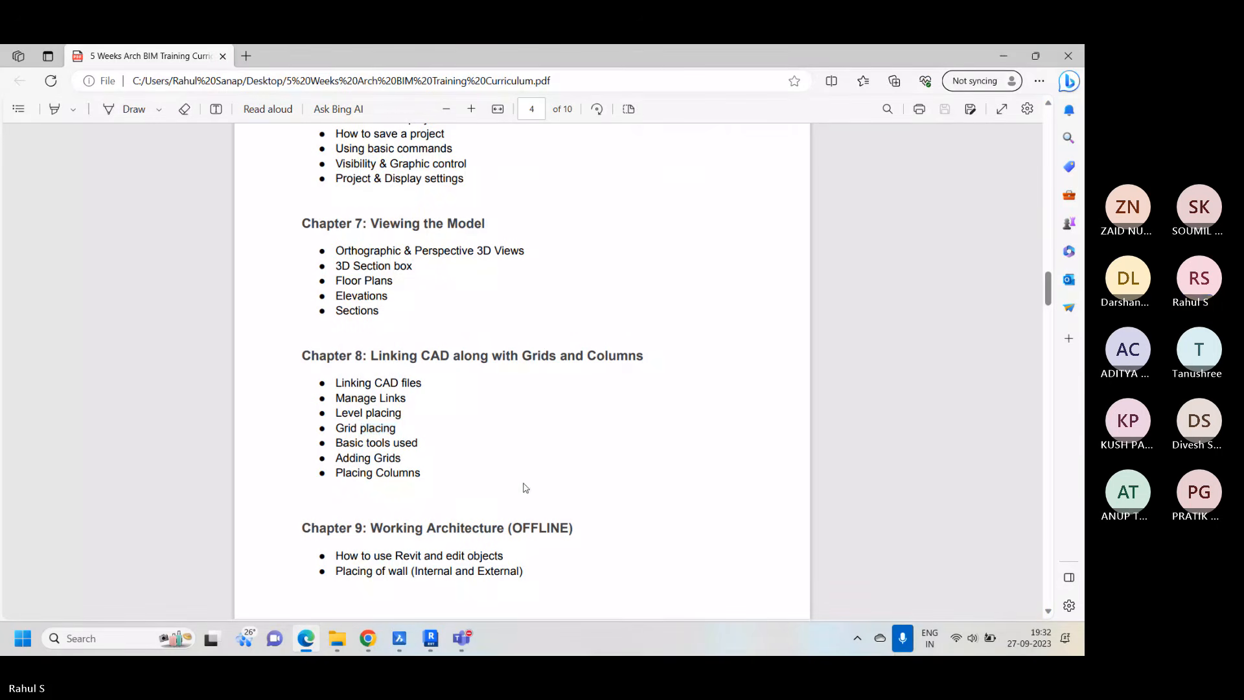
{"action": "left_click", "coordinate": [1003, 55]}
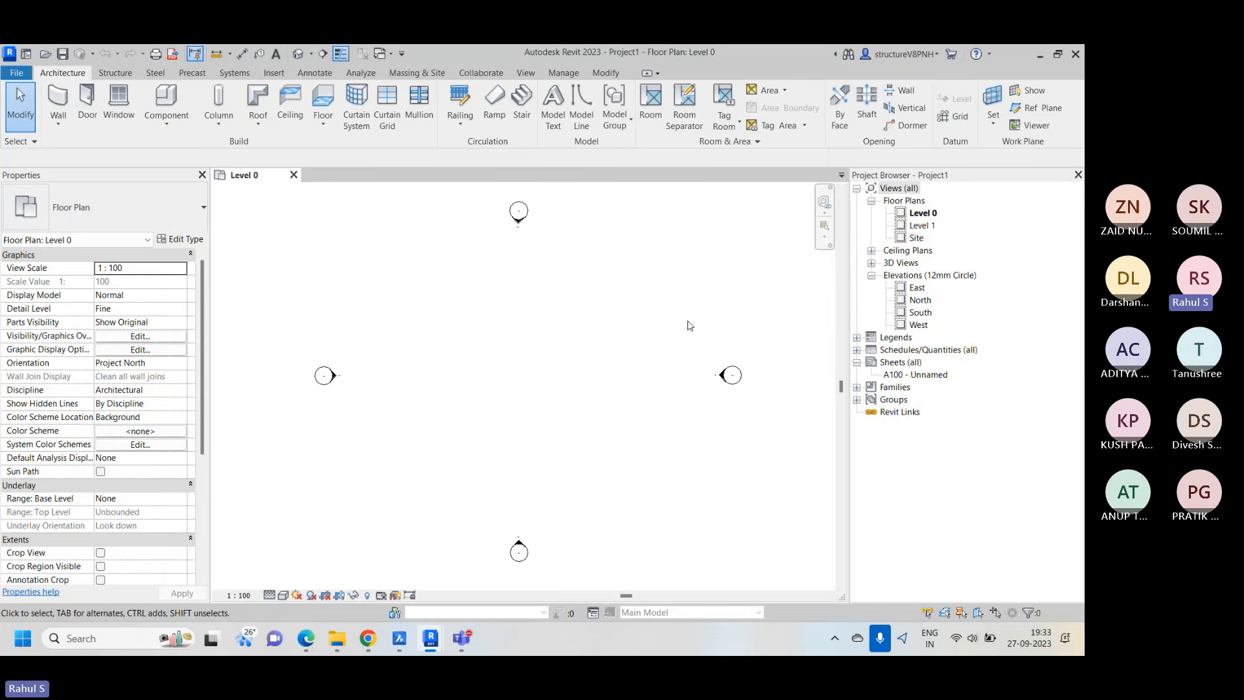
{"action": "right_click", "coordinate": [545, 285]}
{"action": "left_click", "coordinate": [615, 292]}
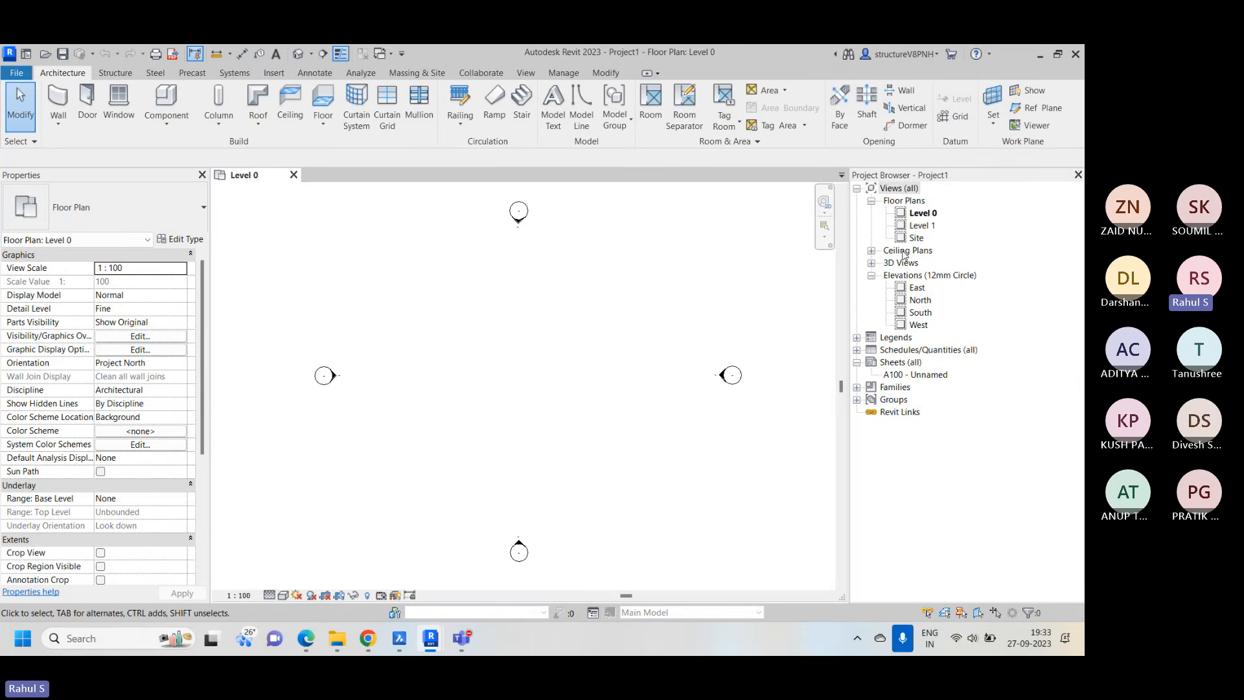
Expand the Ceiling Plans, look at the Level 0 ceiling plan and close that view again
{"action": "left_click", "coordinate": [871, 250]}
{"action": "double_click", "coordinate": [924, 264]}
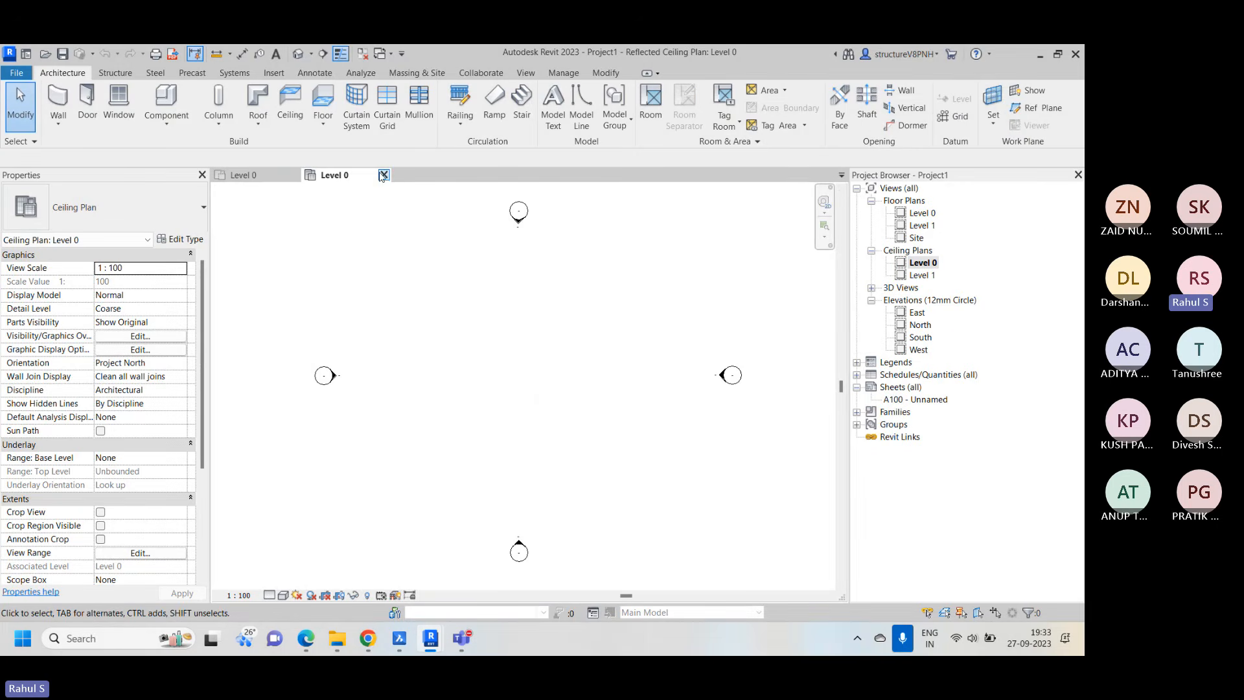
{"action": "left_click", "coordinate": [384, 175]}
{"action": "right_click", "coordinate": [536, 295]}
{"action": "left_click", "coordinate": [563, 304]}
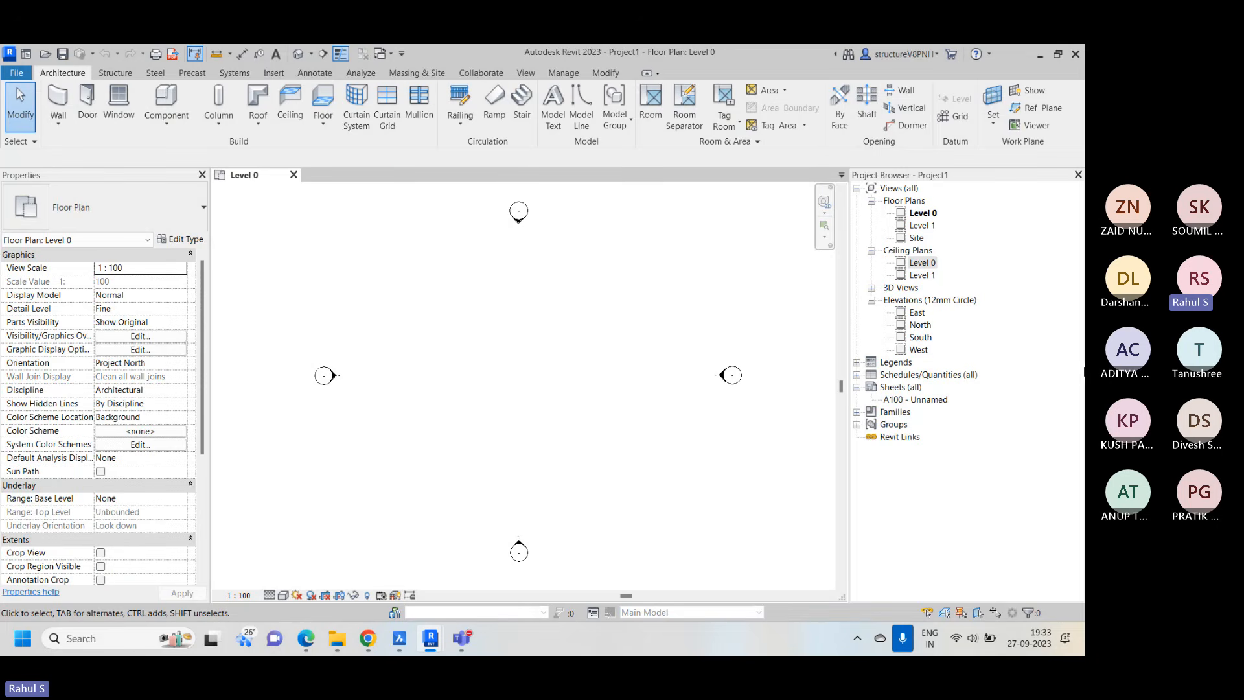
Open the North elevation view with both existing levels fitted in it
{"action": "double_click", "coordinate": [920, 326]}
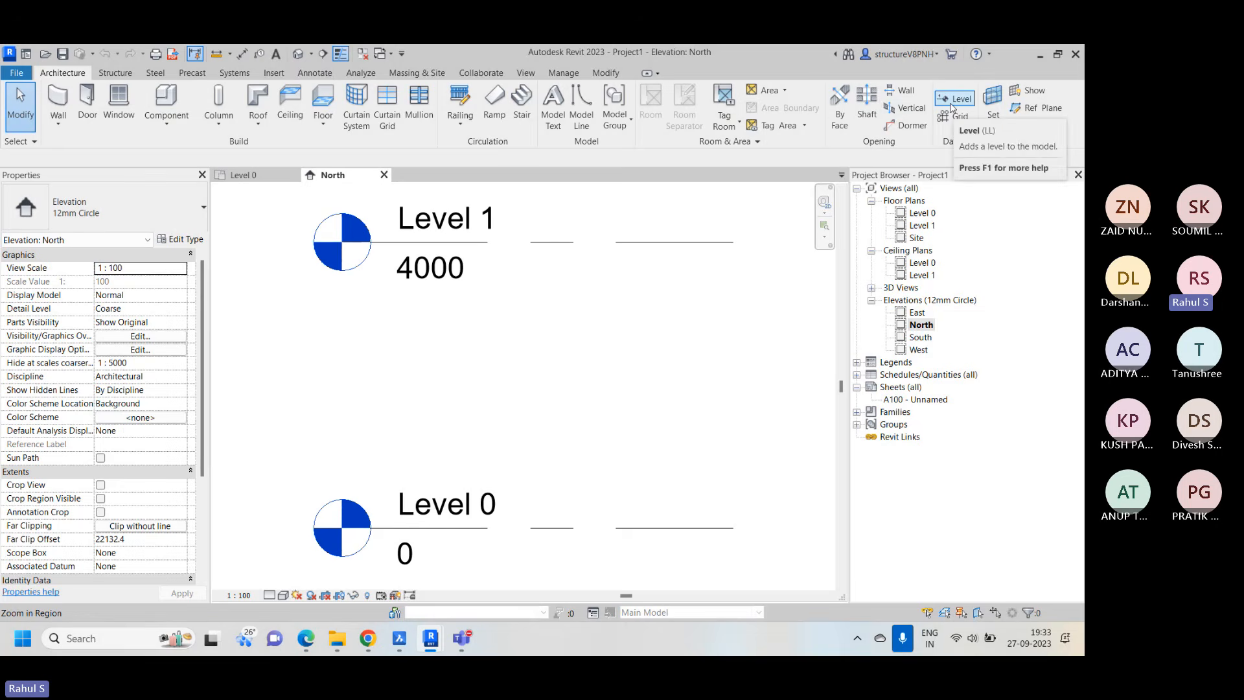
{"action": "scroll", "coordinate": [495, 392], "scroll_direction": "down", "scroll_amount": 2}
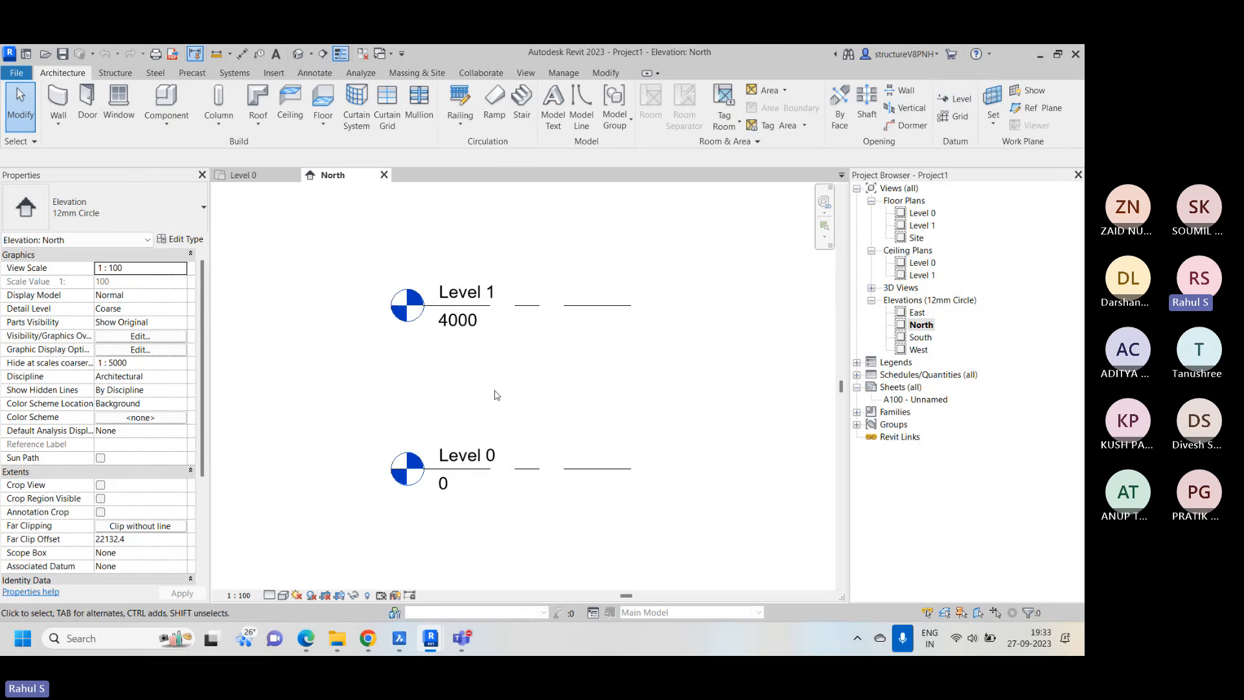
{"action": "scroll", "coordinate": [356, 348], "scroll_direction": "down", "scroll_amount": 3}
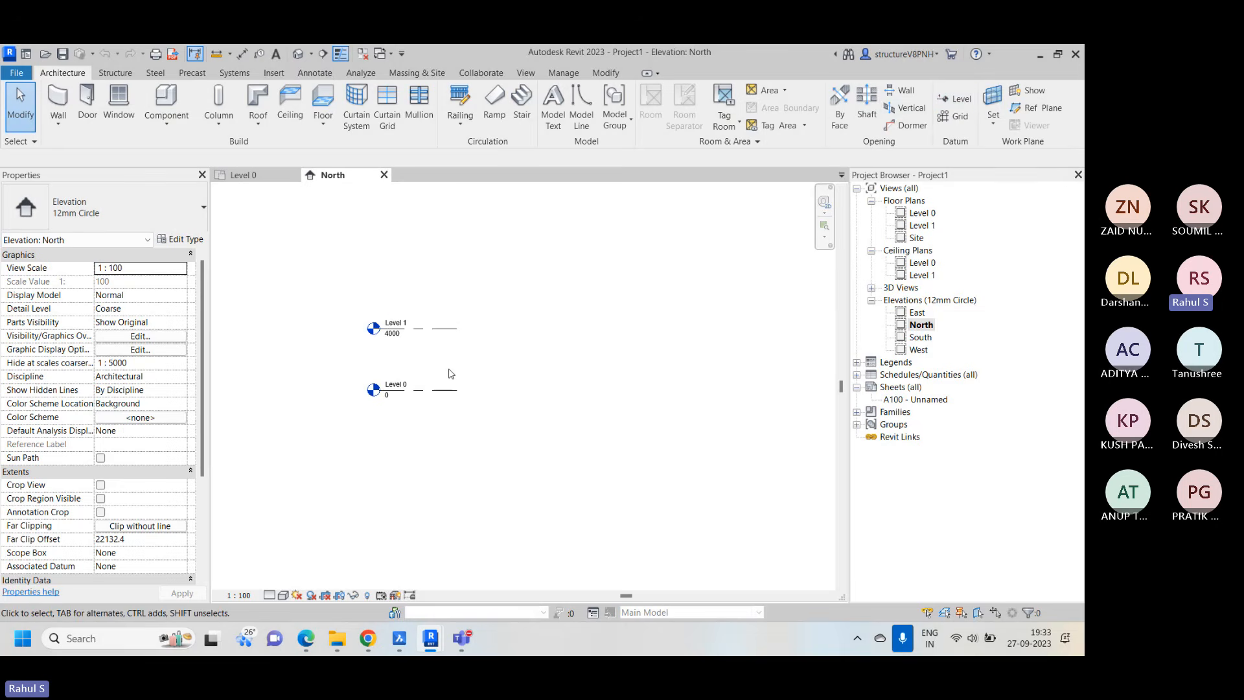
{"action": "right_click", "coordinate": [521, 346]}
{"action": "left_click", "coordinate": [591, 486]}
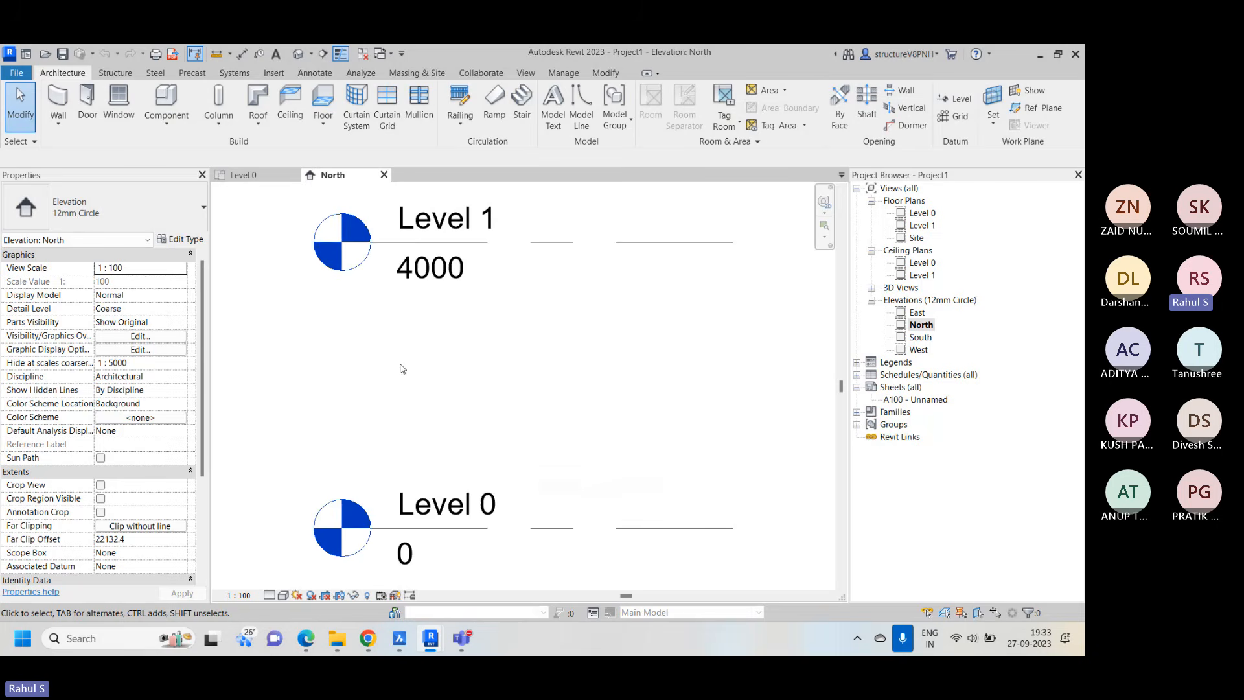
Set the North elevation's detail level to Fine and change its visual style
{"action": "left_click", "coordinate": [284, 595]}
{"action": "left_click", "coordinate": [285, 577]}
{"action": "left_click", "coordinate": [280, 596]}
{"action": "left_click", "coordinate": [297, 553]}
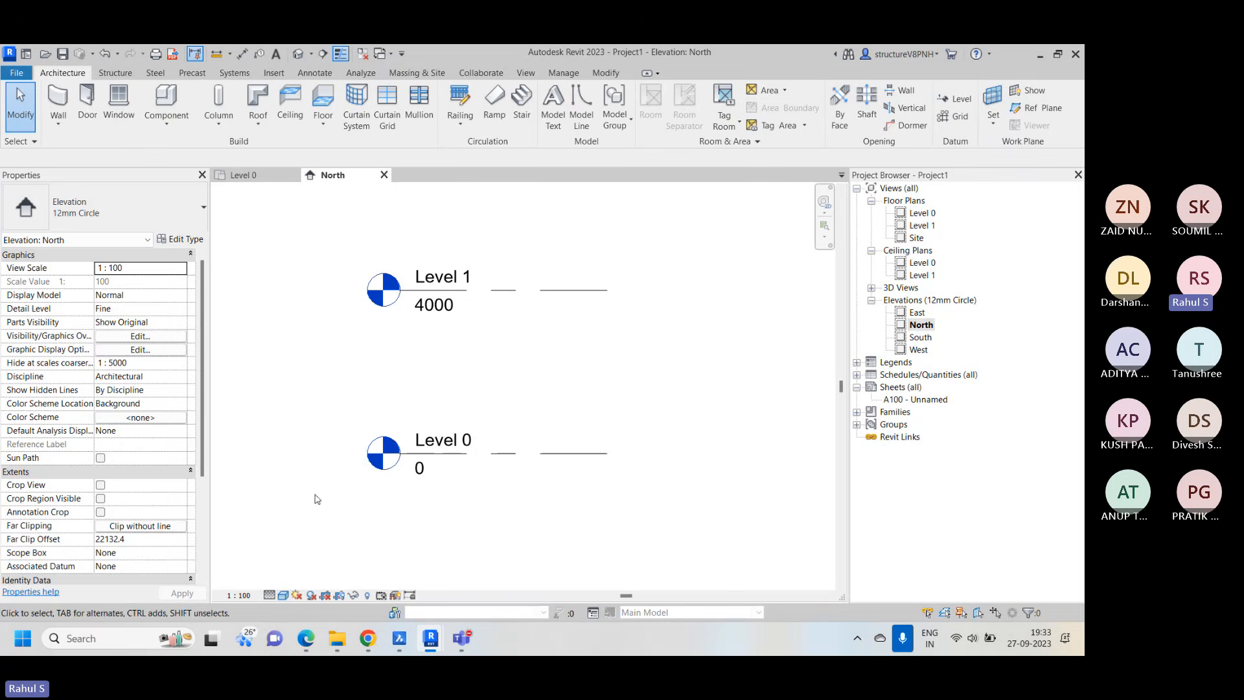
Lengthen the aligned Level 0 and Level 1 lines well to the right by stretching the free end opposite their level heads
{"action": "scroll", "coordinate": [314, 494], "scroll_direction": "down", "scroll_amount": 2}
{"action": "left_click", "coordinate": [408, 475]}
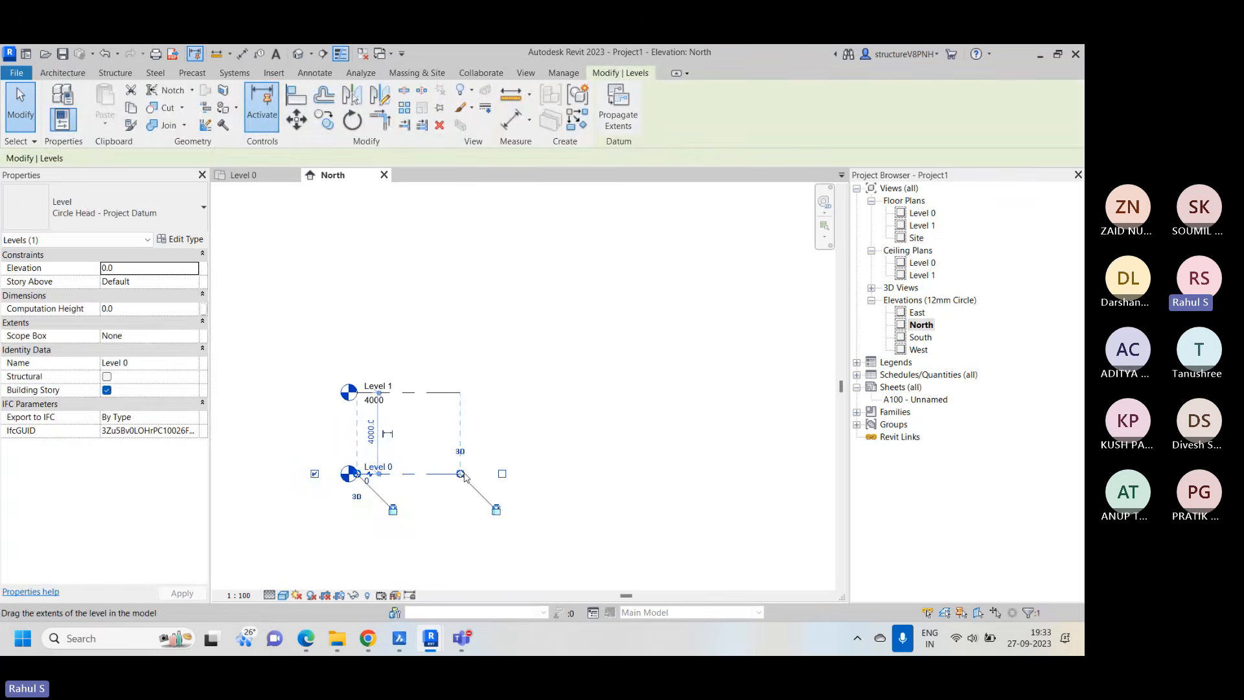
{"action": "left_click_drag", "start_coordinate": [460, 474], "coordinate": [805, 481]}
{"action": "scroll", "coordinate": [805, 483], "scroll_direction": "down", "scroll_amount": 3}
{"action": "middle_click_drag", "start_coordinate": [813, 493], "coordinate": [646, 462]}
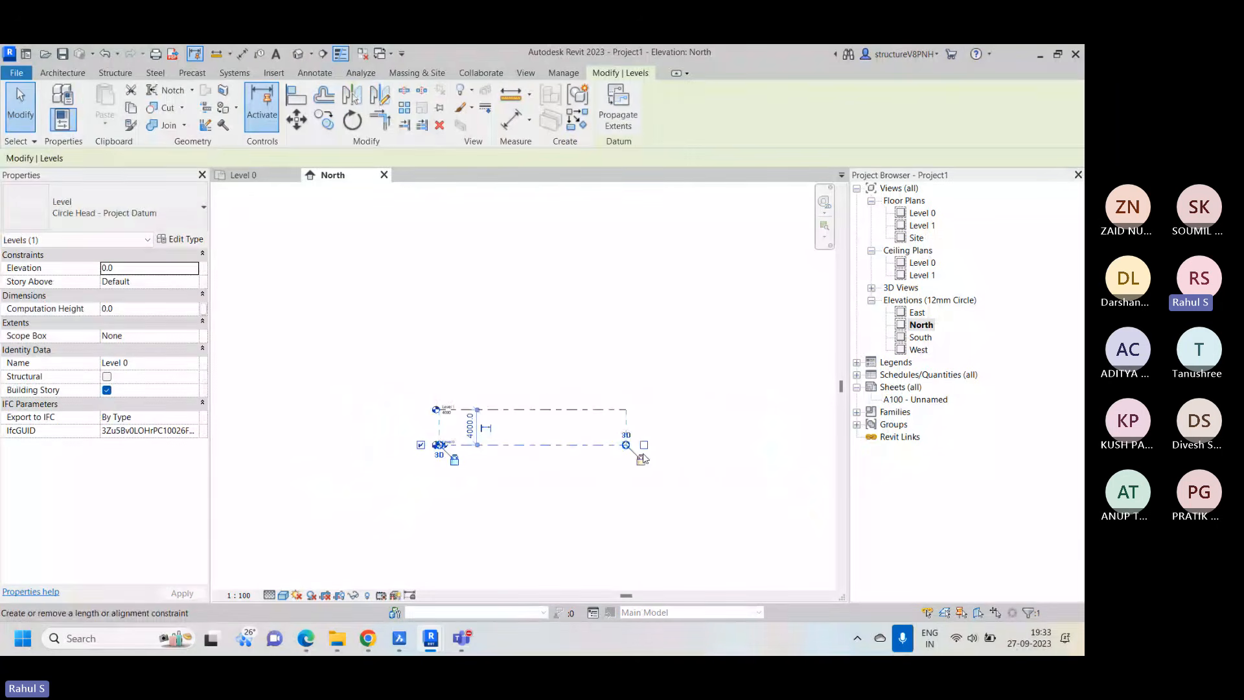
{"action": "left_click_drag", "start_coordinate": [627, 446], "coordinate": [804, 451]}
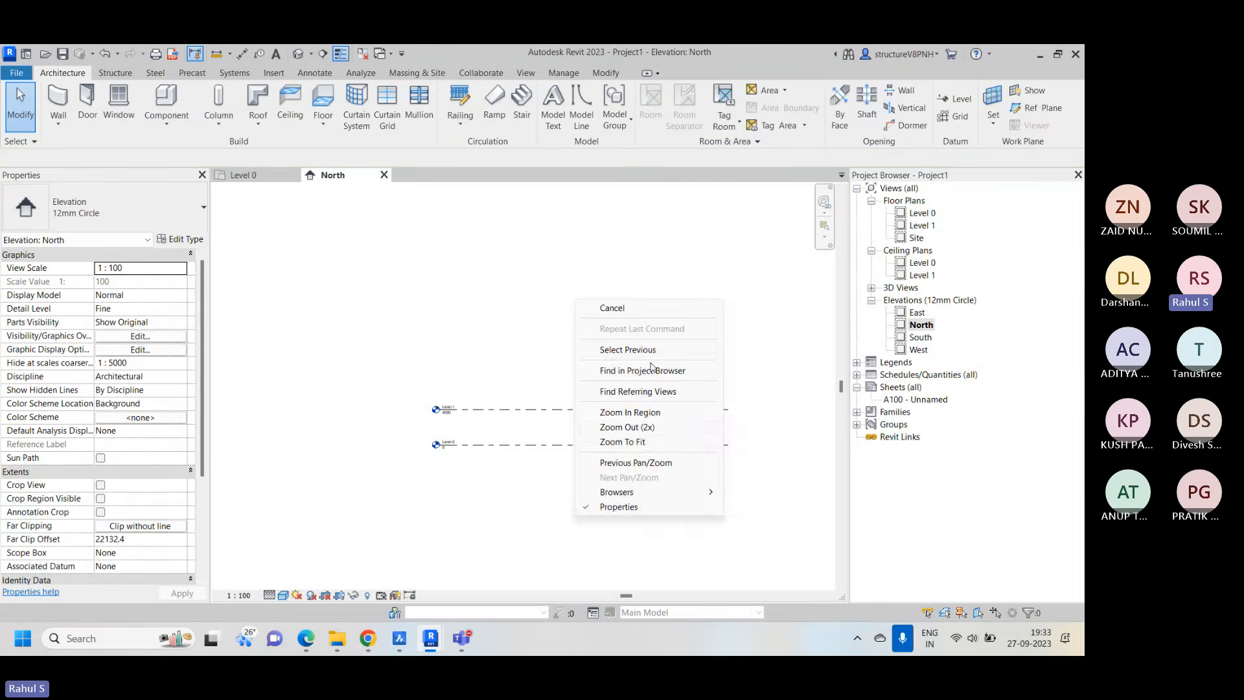
{"action": "right_click", "coordinate": [571, 300]}
{"action": "left_click", "coordinate": [616, 441]}
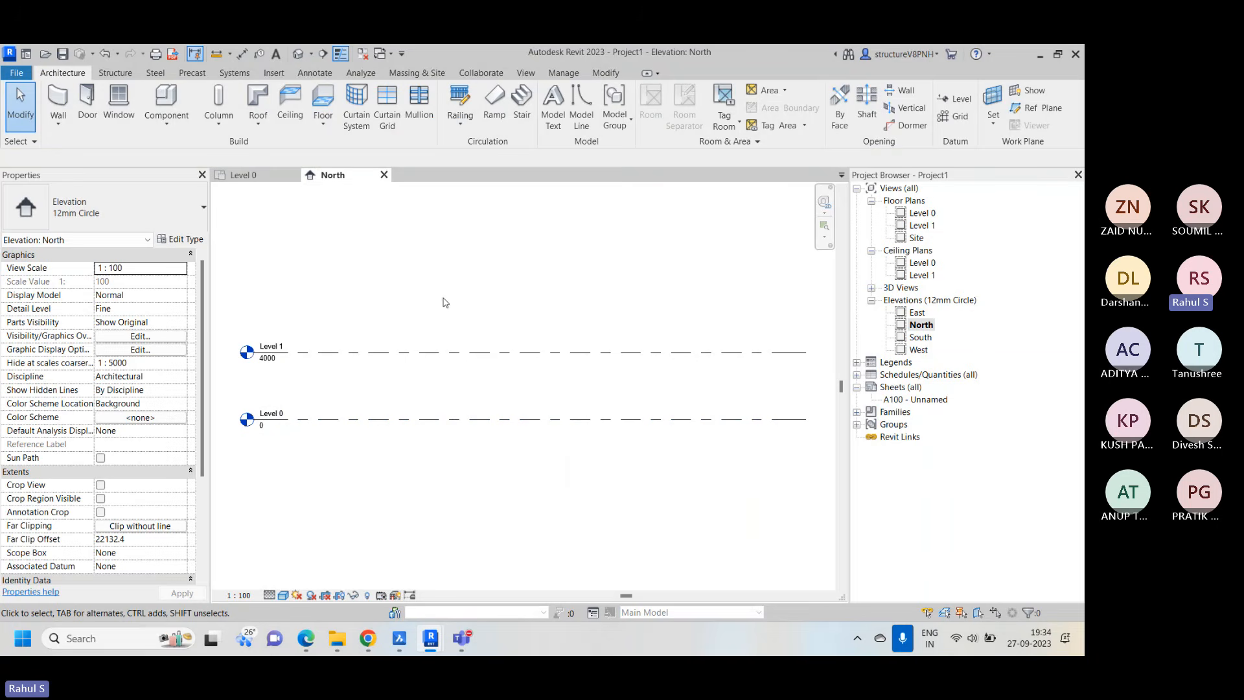
Start the Level command and examine the Level 0 and Level 1 lines, heads and elevations in the North elevation
{"action": "left_click", "coordinate": [958, 99]}
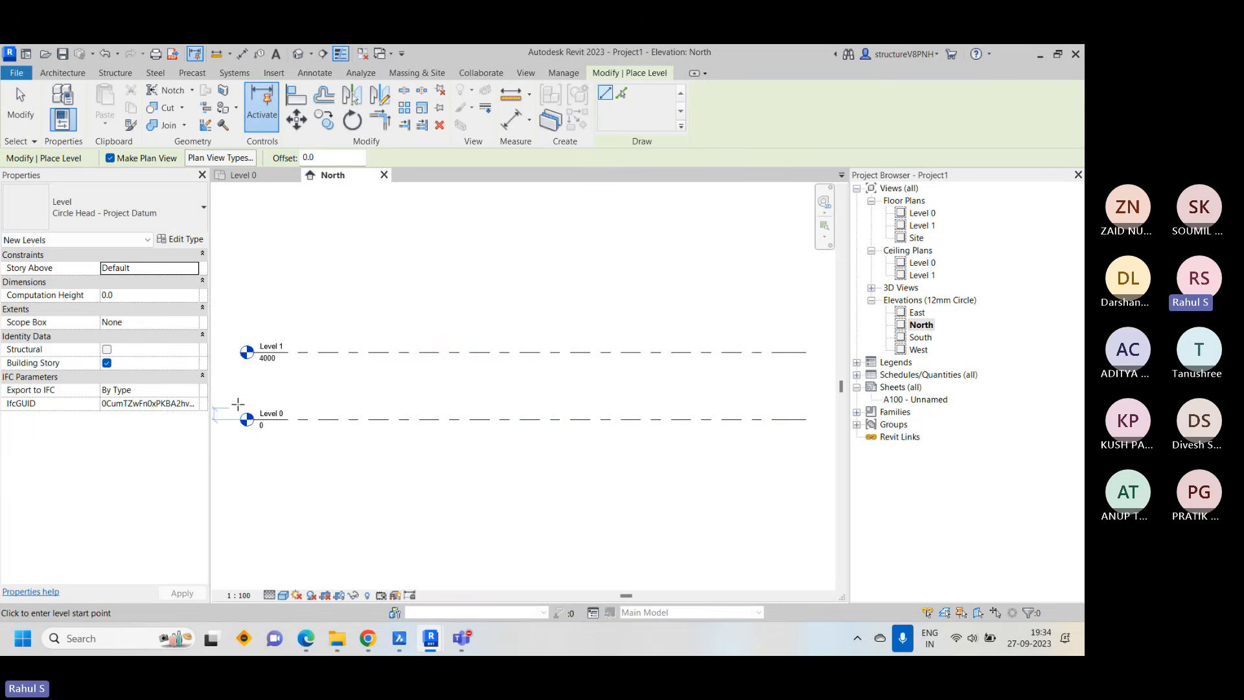
{"action": "scroll", "coordinate": [430, 356], "scroll_direction": "up", "scroll_amount": 1}
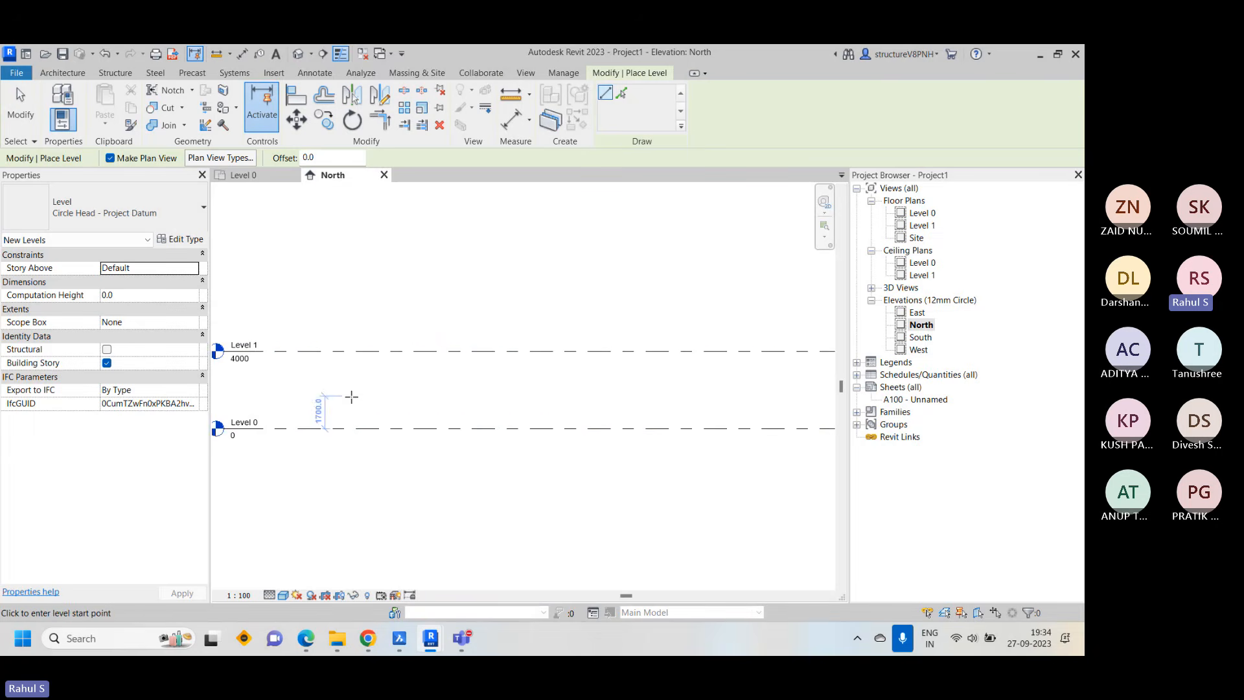
{"action": "middle_click_drag", "start_coordinate": [328, 406], "coordinate": [503, 402]}
{"action": "scroll", "coordinate": [398, 354], "scroll_direction": "up", "scroll_amount": 3}
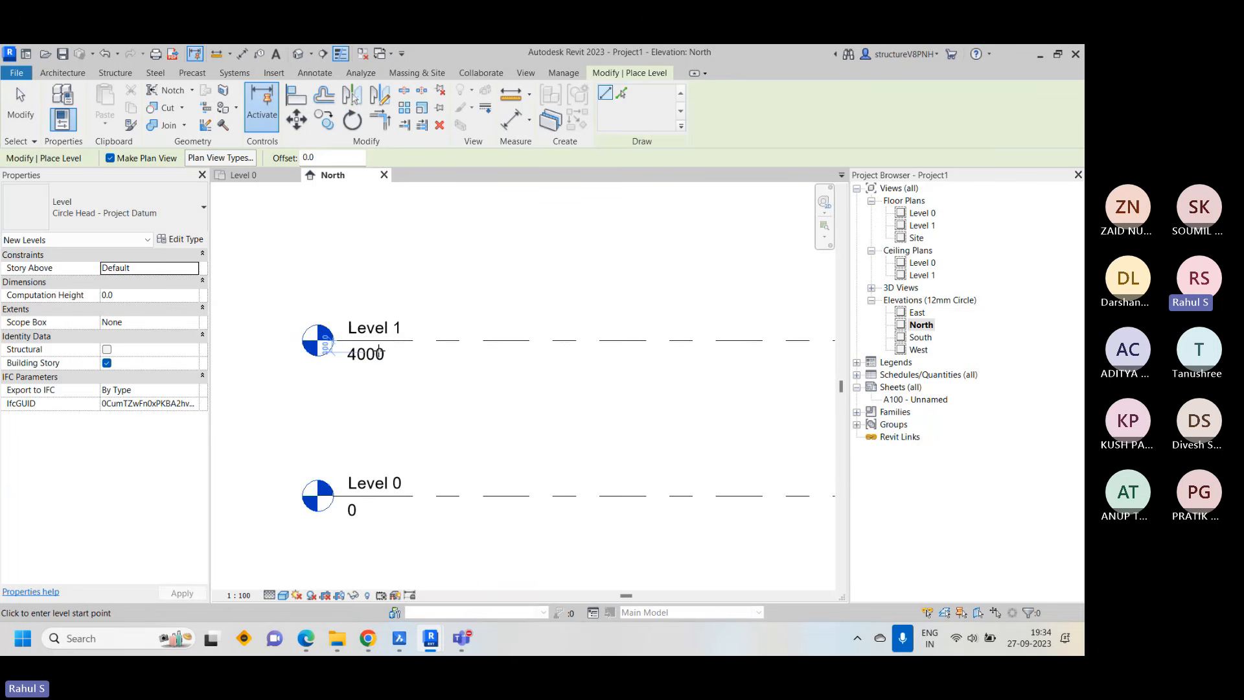
{"action": "scroll", "coordinate": [379, 351], "scroll_direction": "down", "scroll_amount": 3}
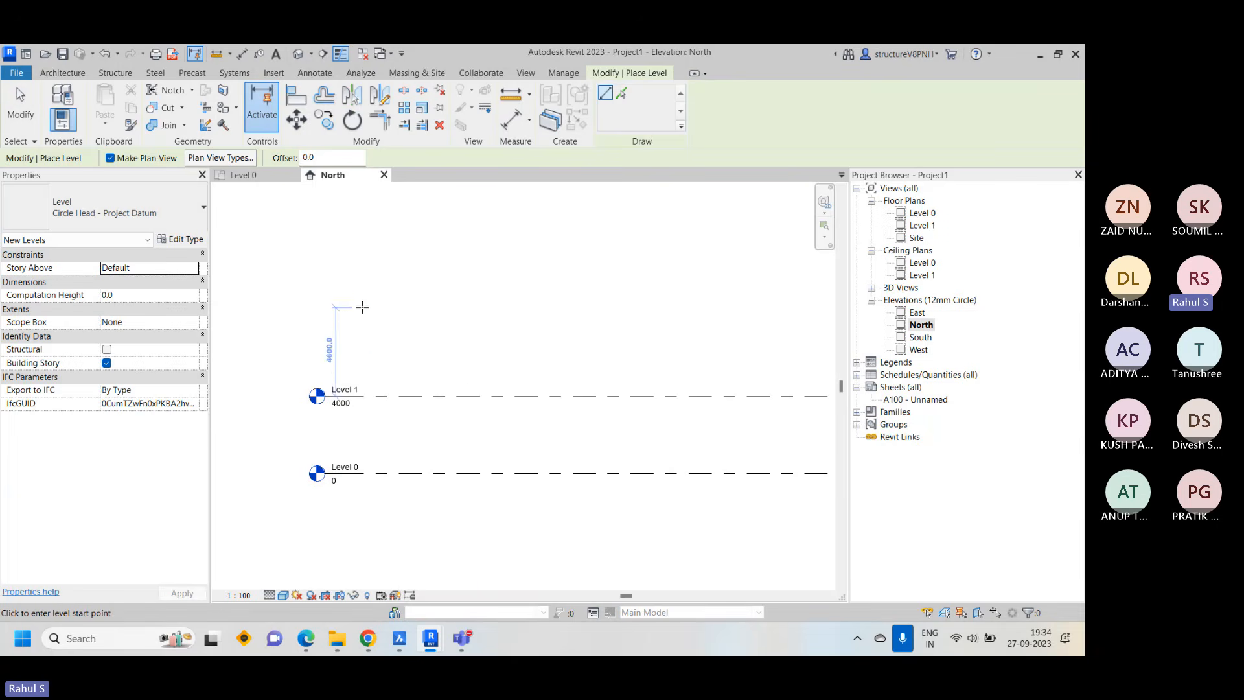
{"action": "middle_click_drag", "start_coordinate": [414, 335], "coordinate": [407, 361]}
{"action": "scroll", "coordinate": [387, 326], "scroll_direction": "down", "scroll_amount": 1}
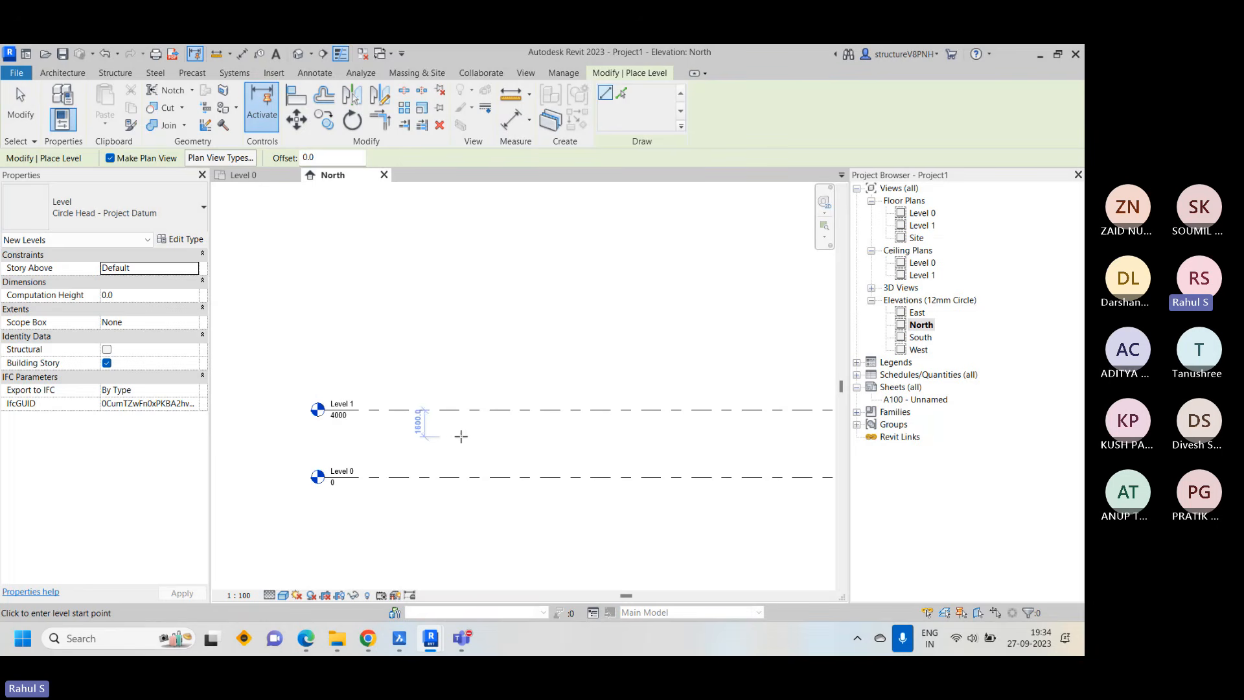
{"action": "scroll", "coordinate": [344, 422], "scroll_direction": "up", "scroll_amount": 2}
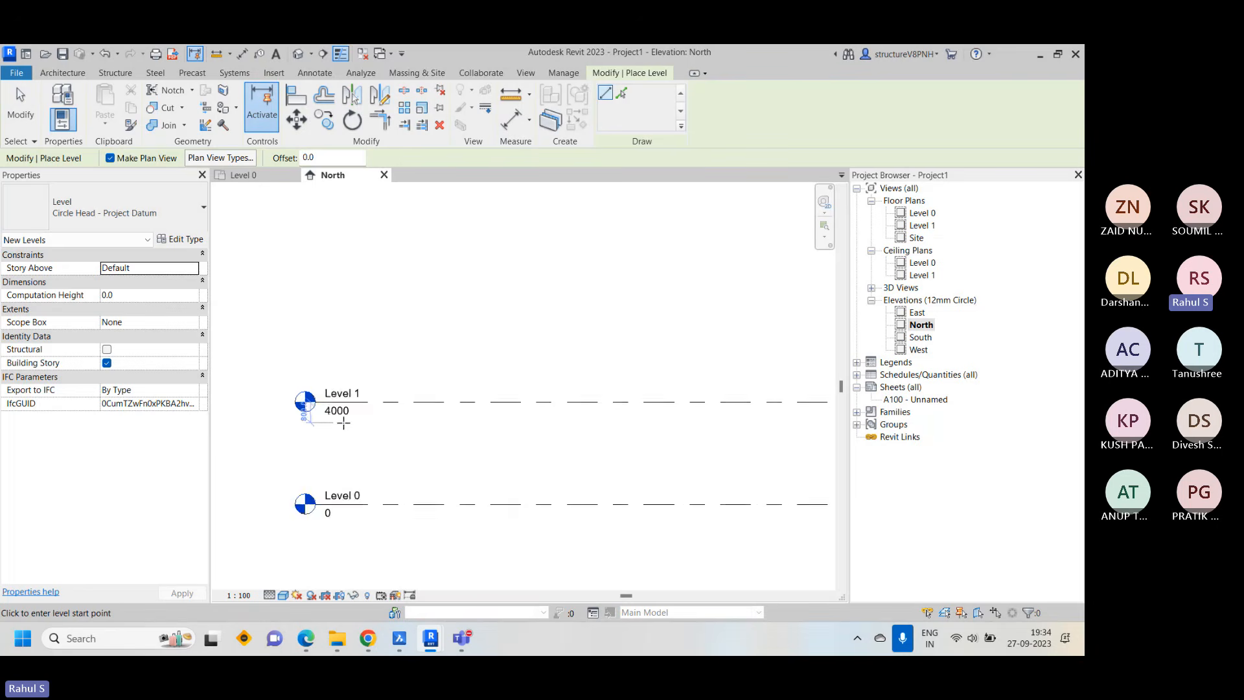
{"action": "scroll", "coordinate": [343, 422], "scroll_direction": "down", "scroll_amount": 1}
{"action": "middle_click_drag", "start_coordinate": [437, 458], "coordinate": [409, 422]}
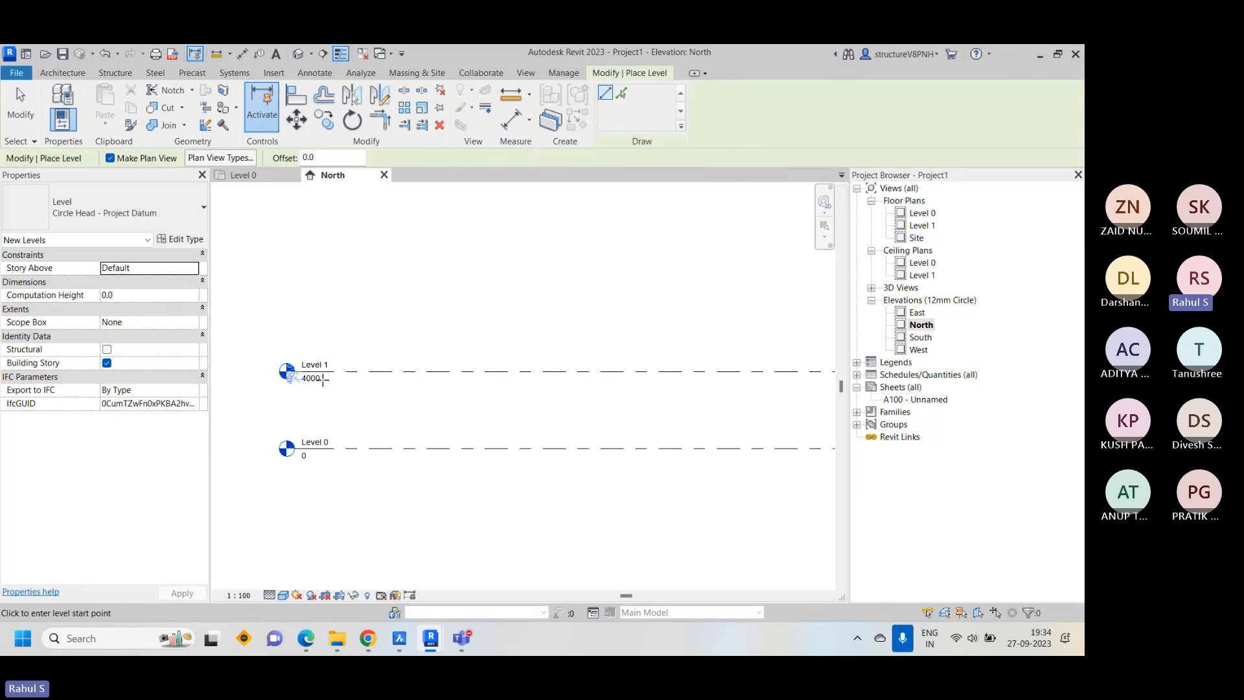
{"action": "scroll", "coordinate": [628, 386], "scroll_direction": "down", "scroll_amount": 1}
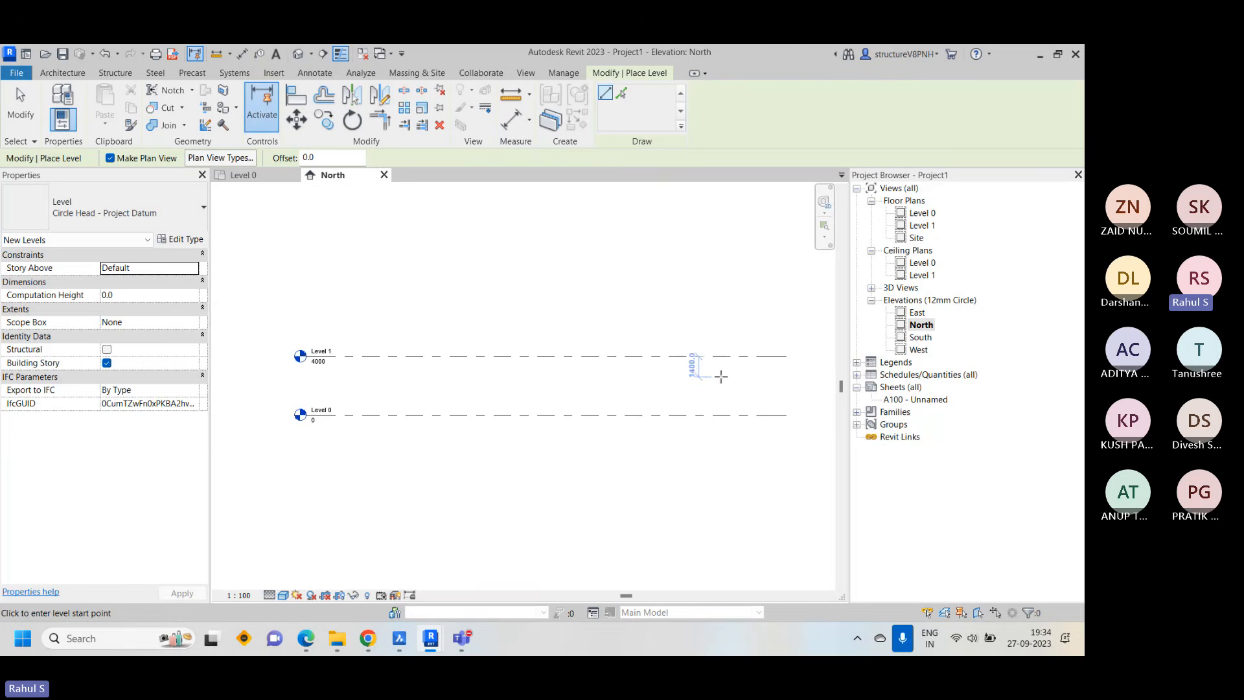
{"action": "scroll", "coordinate": [353, 369], "scroll_direction": "up", "scroll_amount": 2}
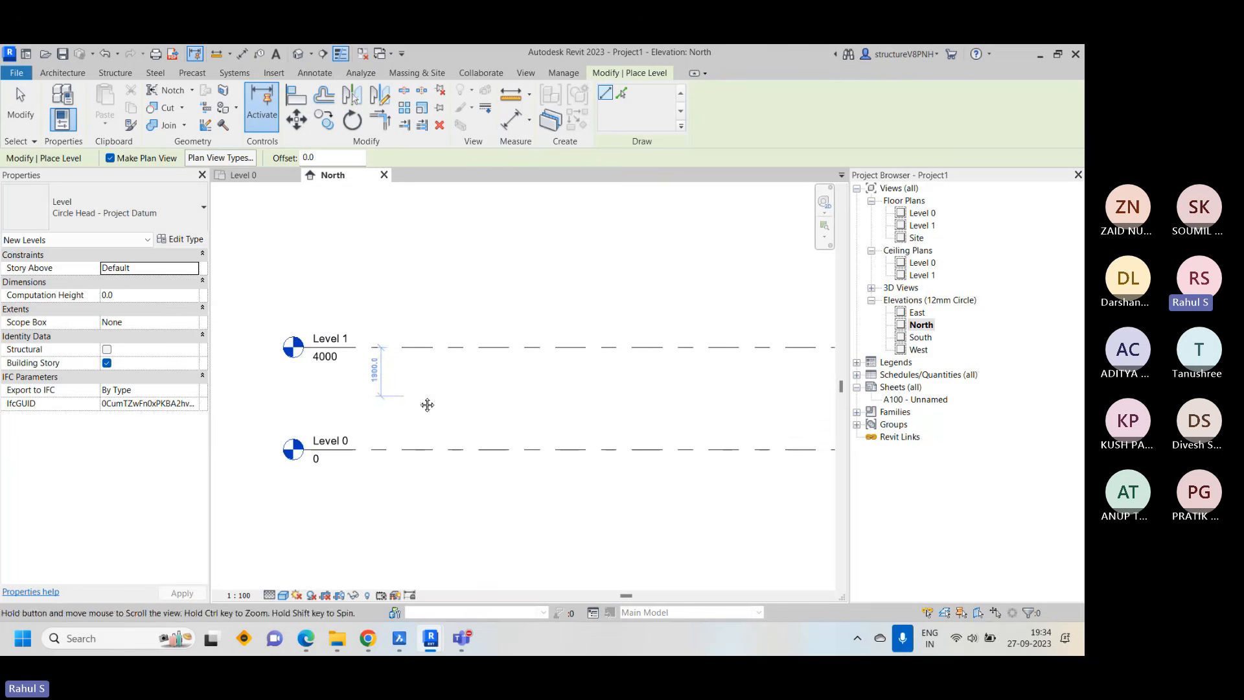
{"action": "scroll", "coordinate": [391, 428], "scroll_direction": "down", "scroll_amount": 1}
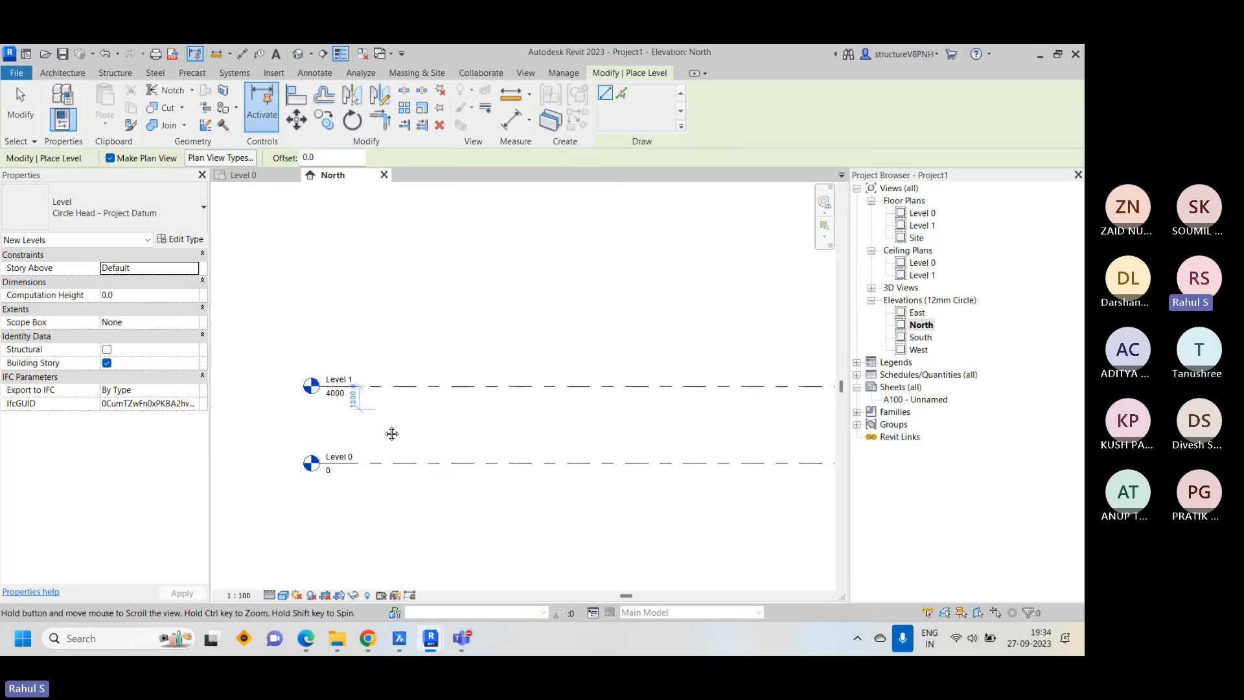
{"action": "scroll", "coordinate": [380, 304], "scroll_direction": "down", "scroll_amount": 1}
{"action": "scroll", "coordinate": [392, 289], "scroll_direction": "up", "scroll_amount": 1}
{"action": "scroll", "coordinate": [343, 409], "scroll_direction": "down", "scroll_amount": 1}
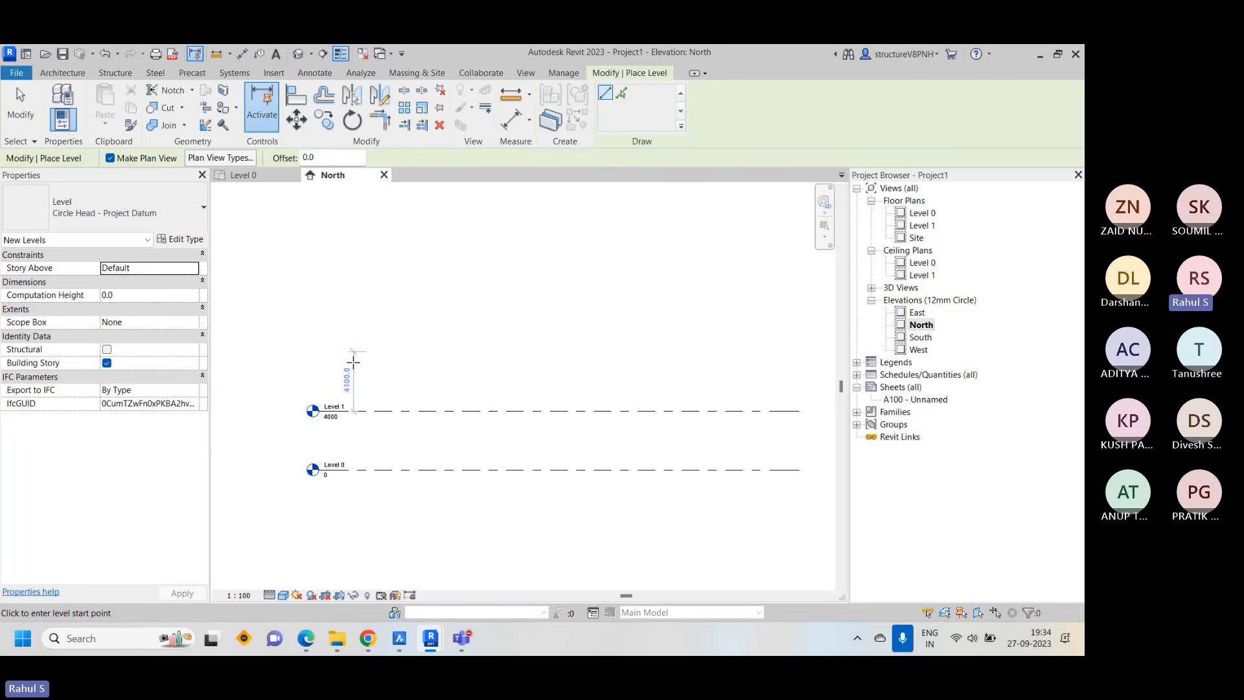
{"action": "scroll", "coordinate": [340, 384], "scroll_direction": "up", "scroll_amount": 3}
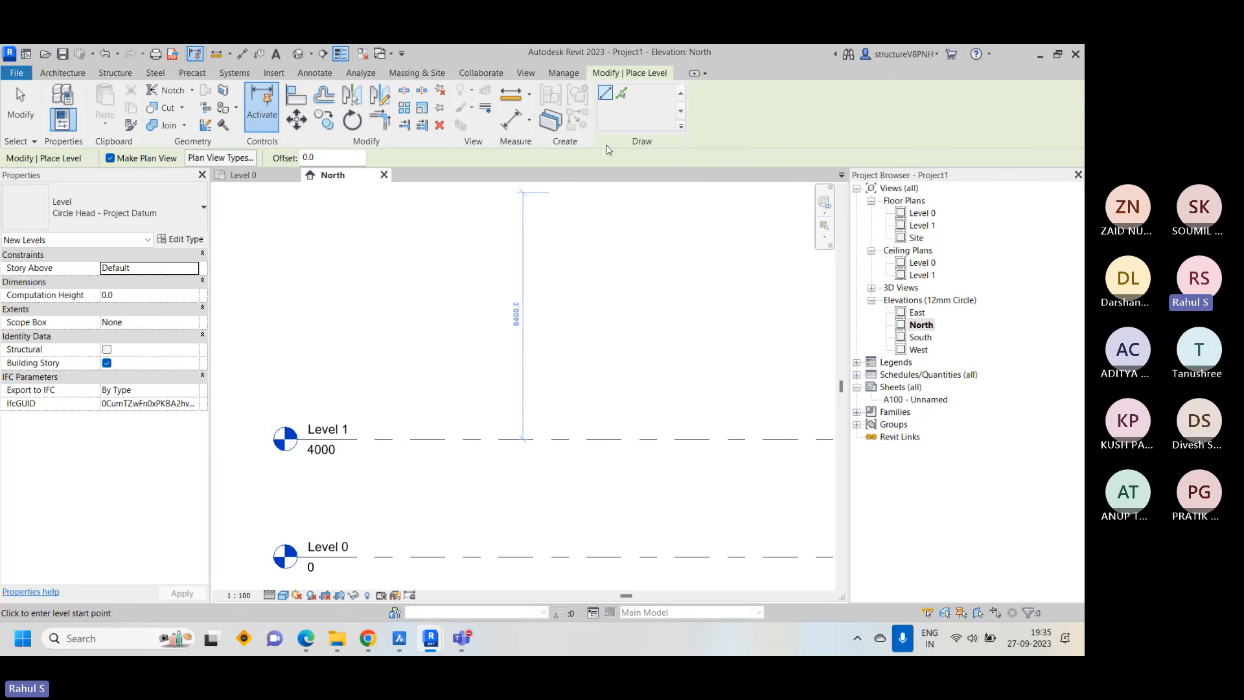
Create a new level above Level 1 with Pick Lines, using the Level 1 line and an offset of 3000
{"action": "left_click", "coordinate": [621, 95]}
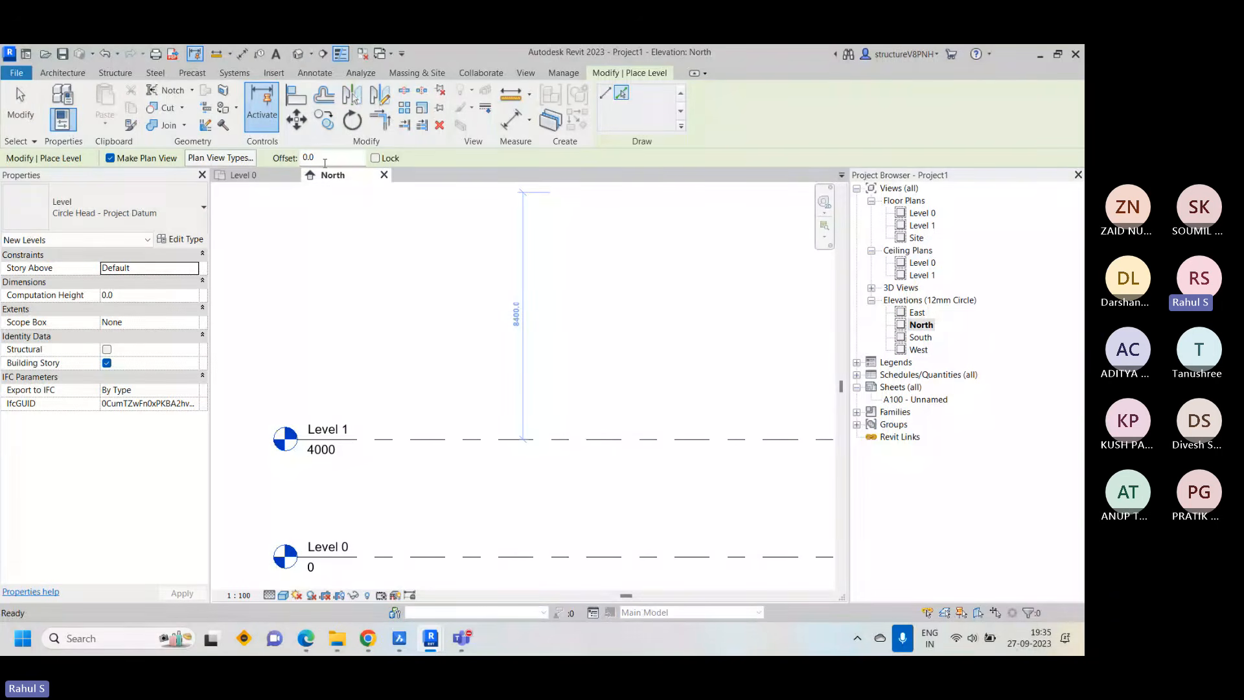
{"action": "left_click_drag", "start_coordinate": [324, 162], "coordinate": [301, 162]}
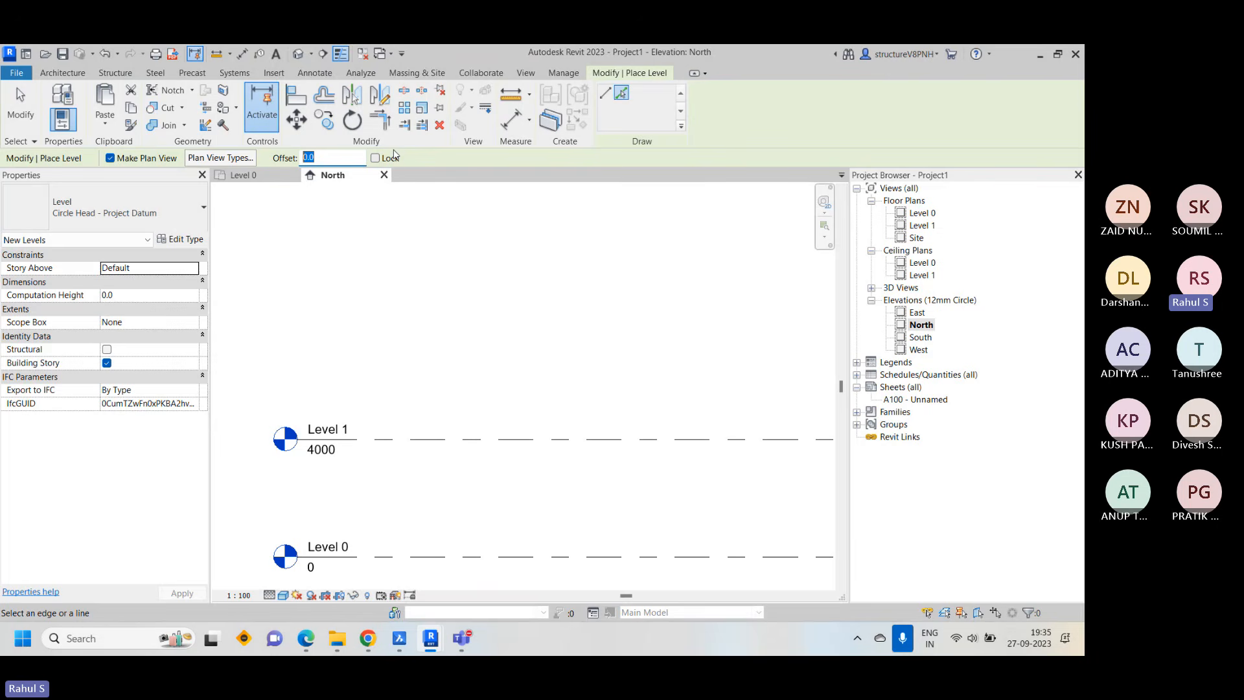
{"action": "type", "text": "3000"}
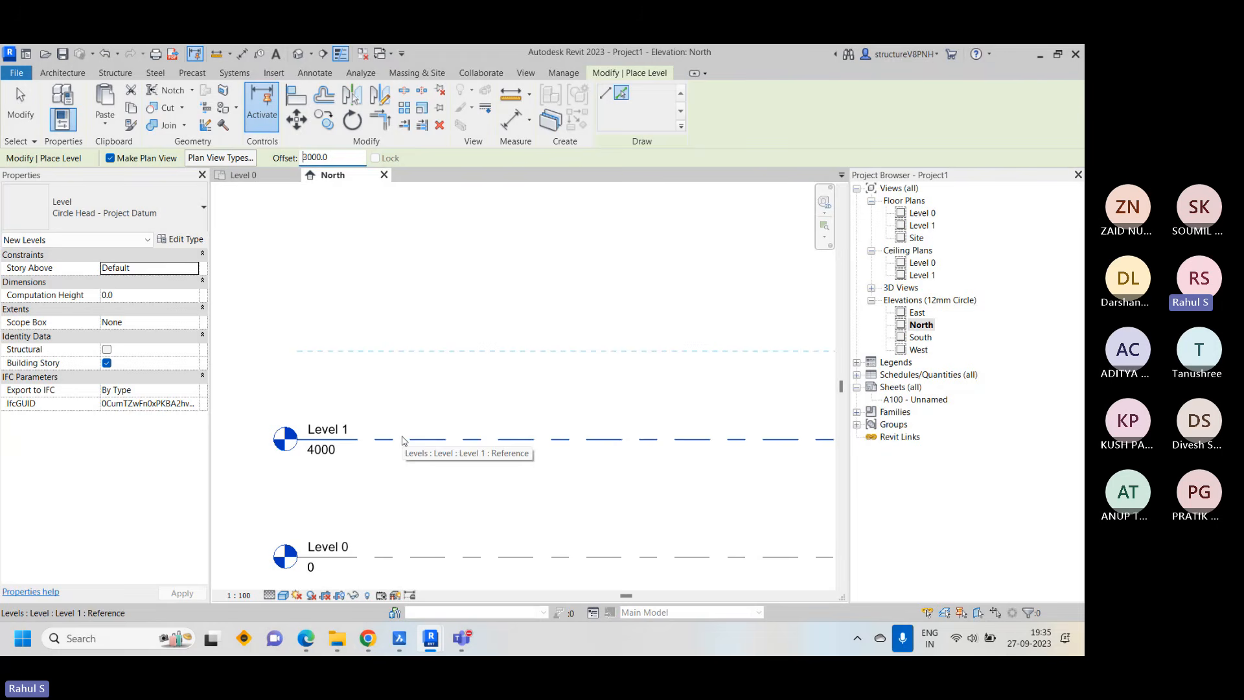
{"action": "left_click", "coordinate": [402, 441]}
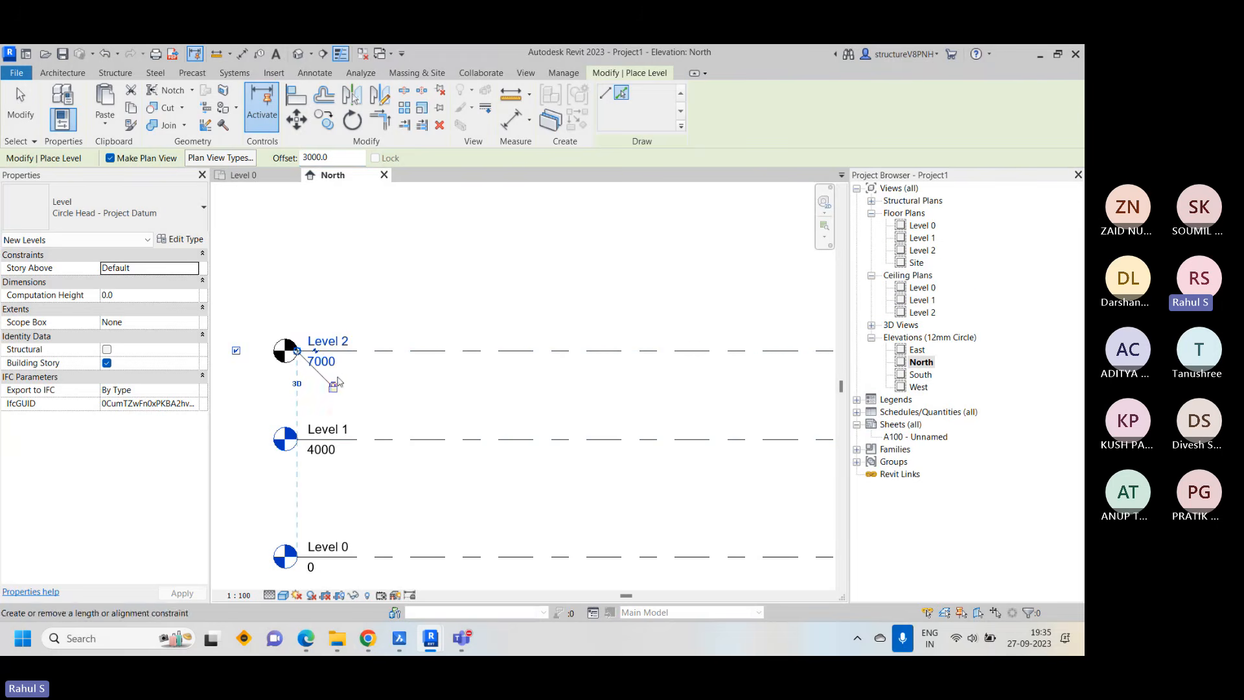
{"action": "middle_click_drag", "start_coordinate": [444, 397], "coordinate": [416, 485]}
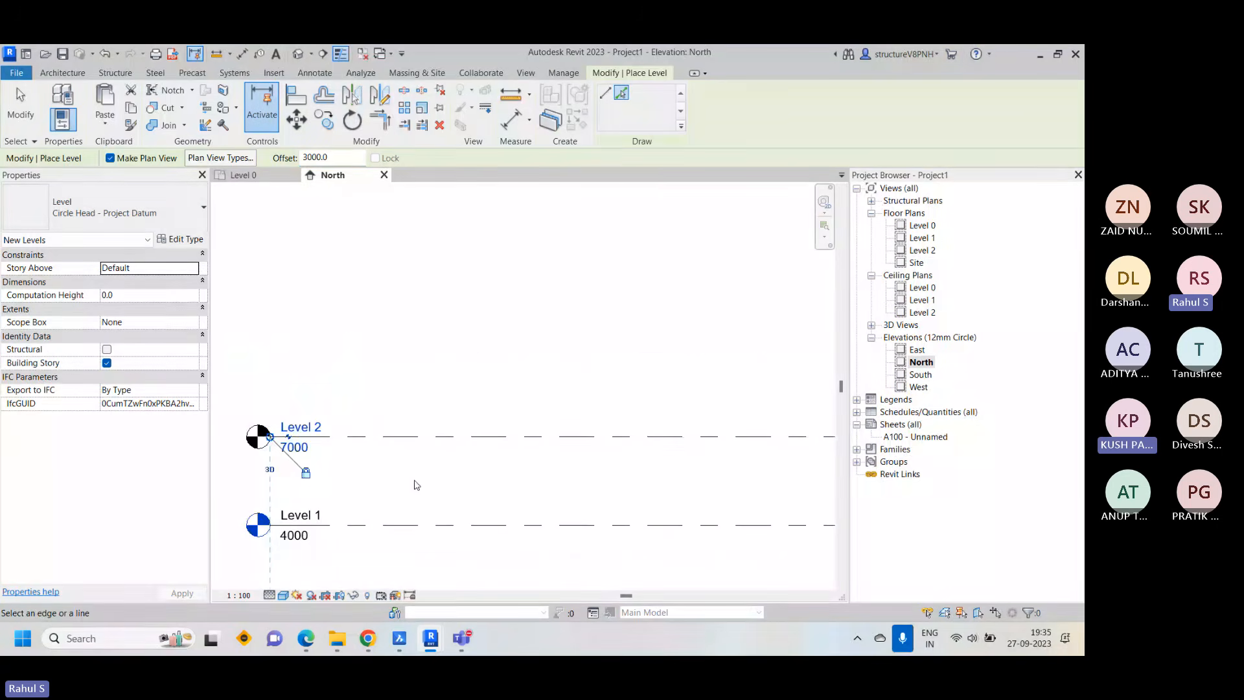
Switch to the Teams meeting window, mute the participant whose microphone is on, and return to the Revit project
{"action": "scroll", "coordinate": [416, 485], "scroll_direction": "down", "scroll_amount": 2}
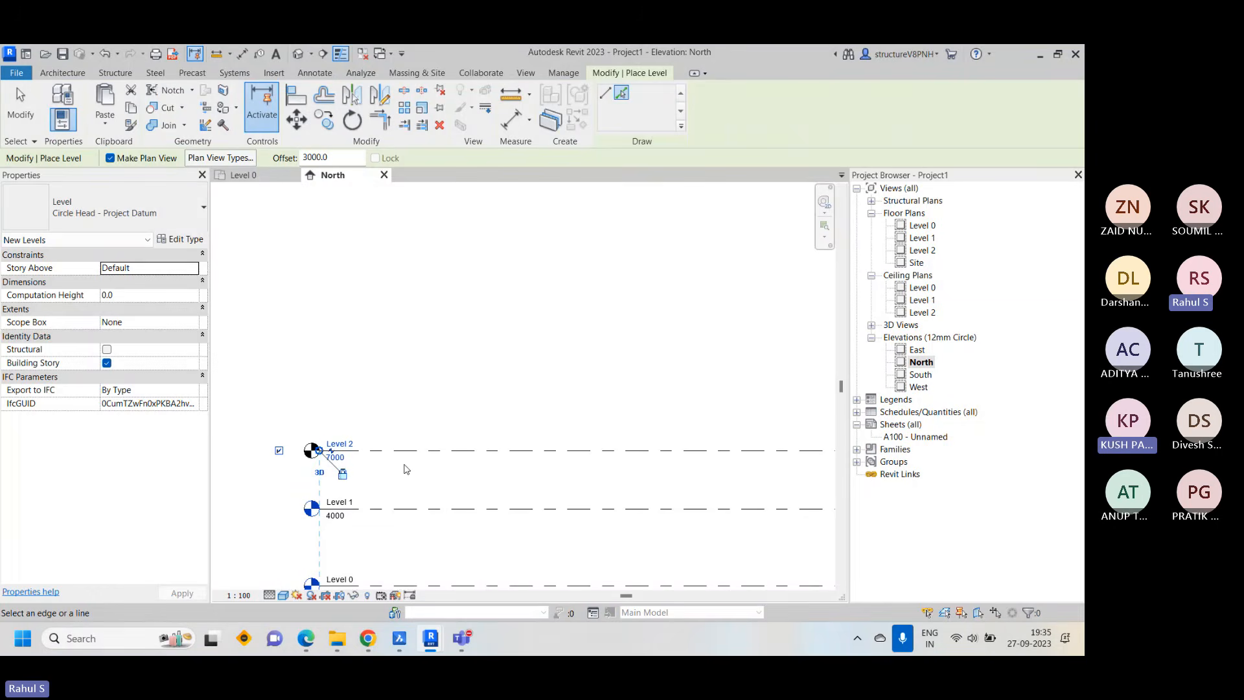
{"action": "mouse_move", "coordinate": [462, 639]}
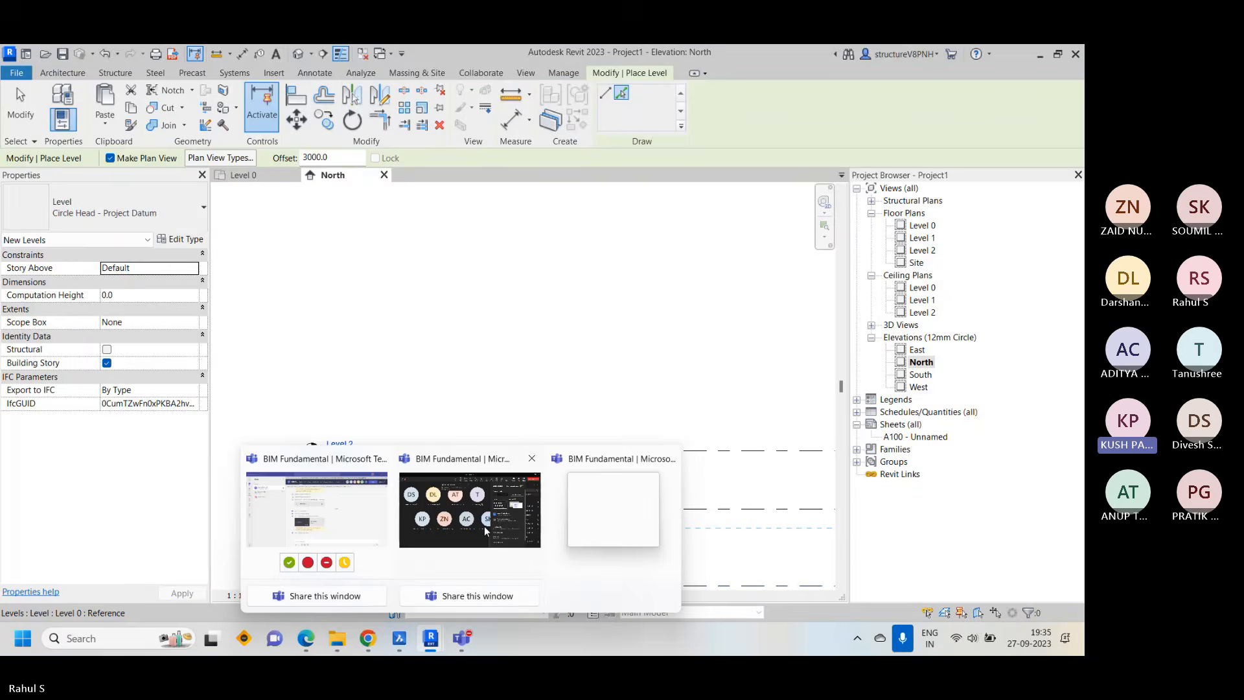
{"action": "left_click", "coordinate": [485, 527]}
{"action": "left_click", "coordinate": [235, 477]}
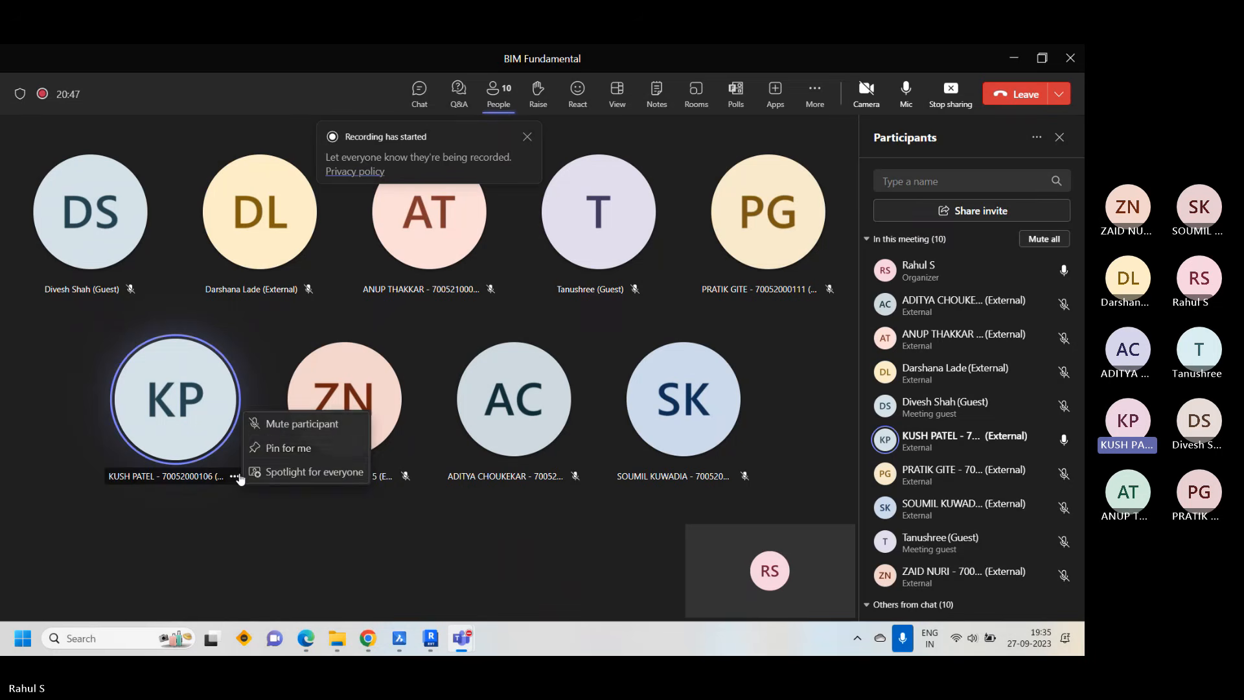
{"action": "left_click", "coordinate": [270, 427]}
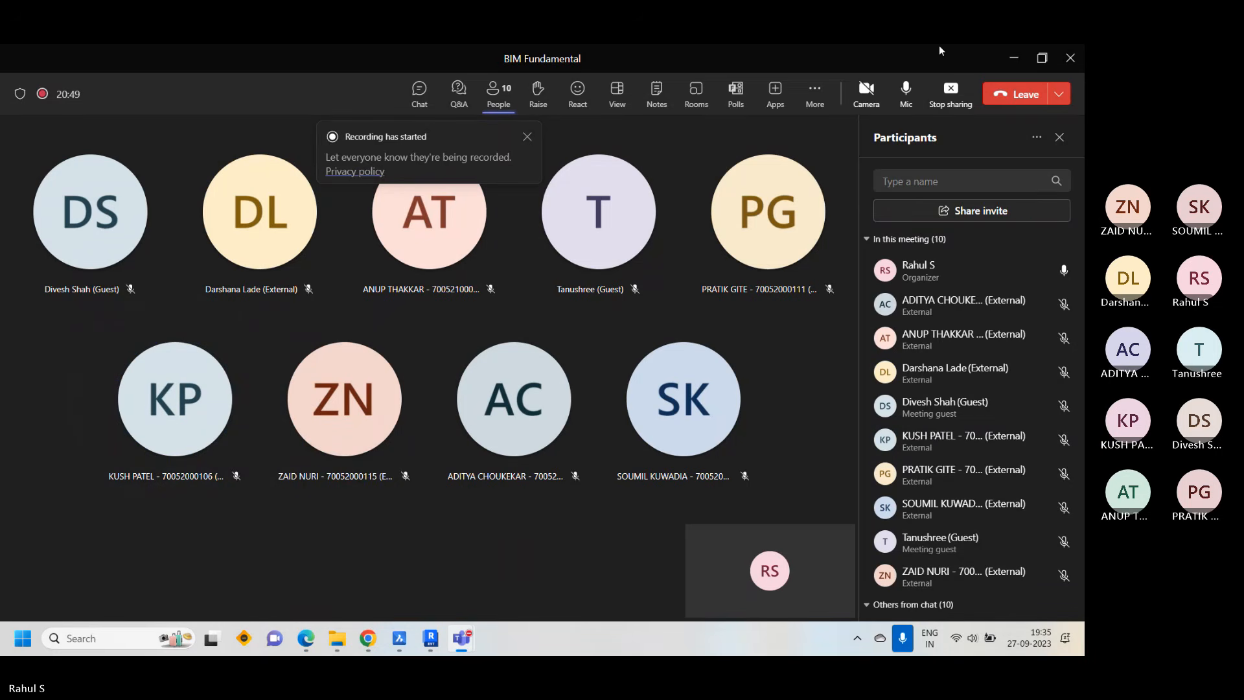
{"action": "left_click", "coordinate": [431, 638]}
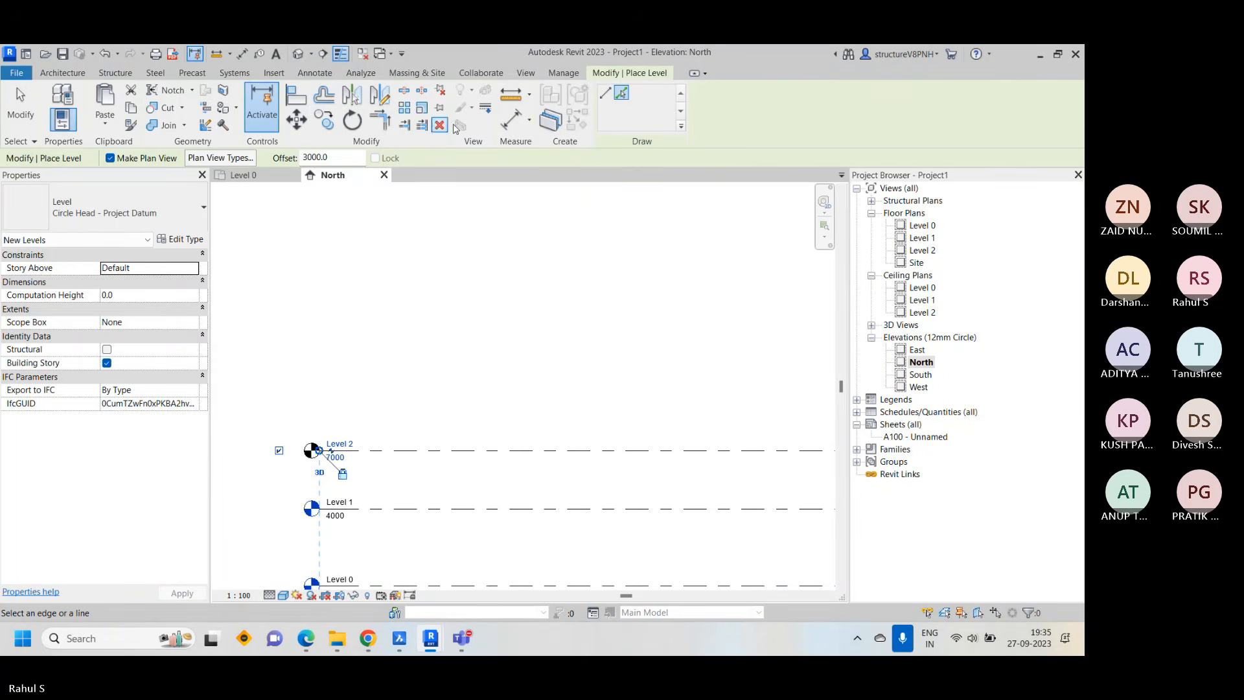
Create five more levels above Level 2 with Pick Lines, each offset 3000 above the previous one, and end the command
{"action": "left_click", "coordinate": [398, 450]}
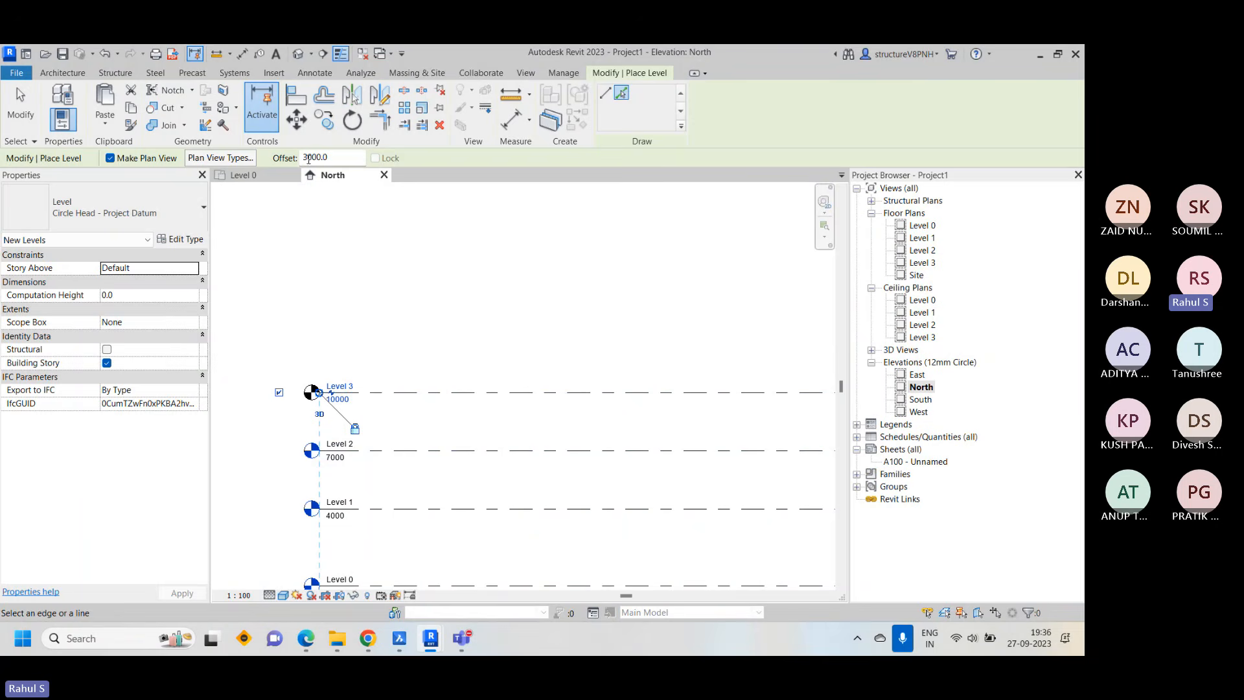
{"action": "left_click", "coordinate": [391, 393]}
{"action": "middle_click_drag", "start_coordinate": [391, 394], "coordinate": [361, 462]}
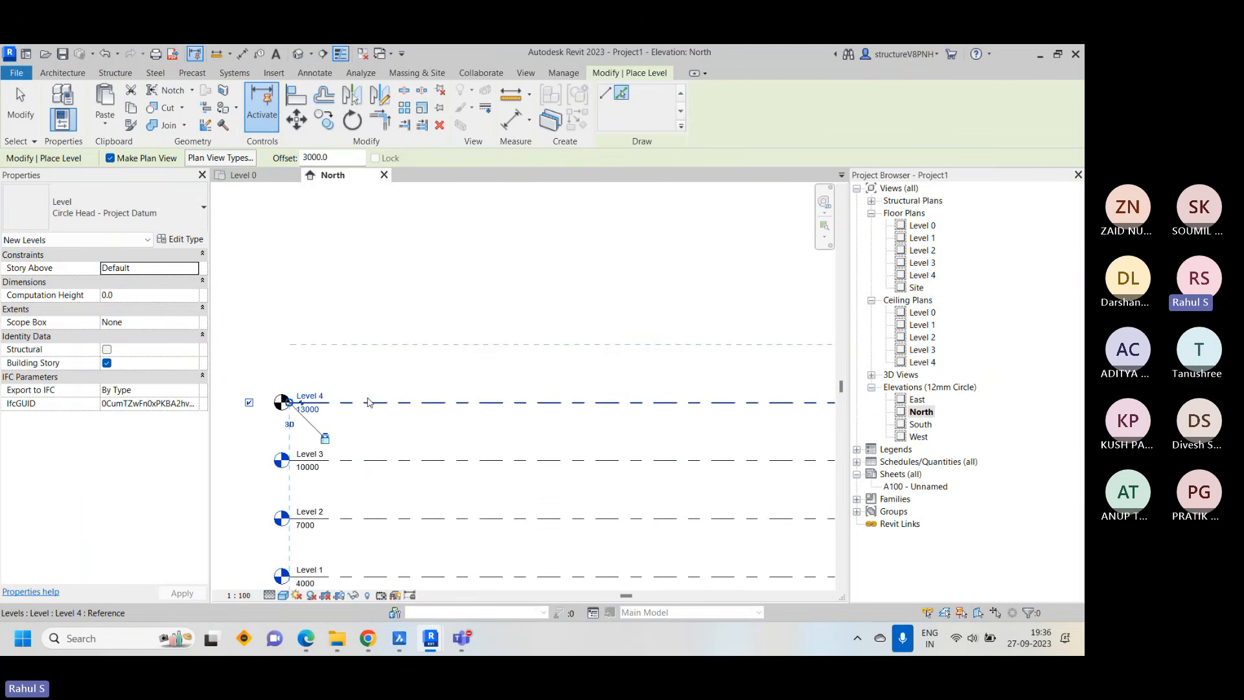
{"action": "left_click", "coordinate": [367, 403]}
{"action": "left_click", "coordinate": [363, 344]}
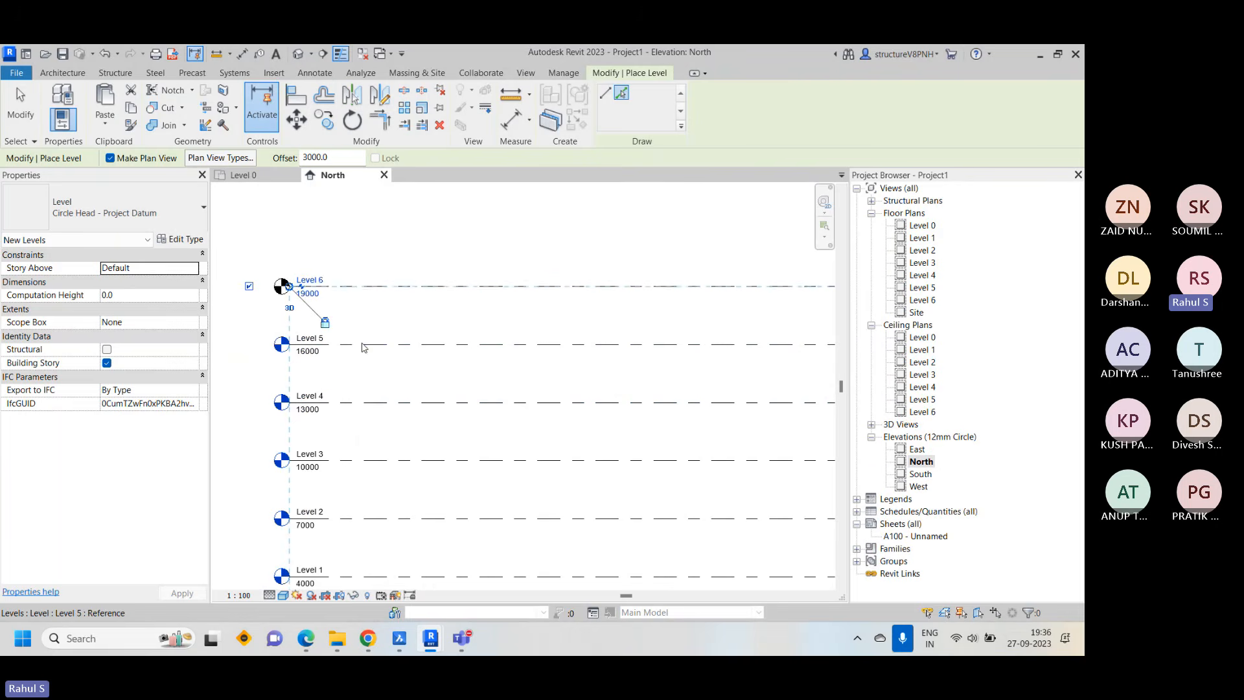
{"action": "left_click", "coordinate": [363, 285]}
{"action": "right_click", "coordinate": [454, 273]}
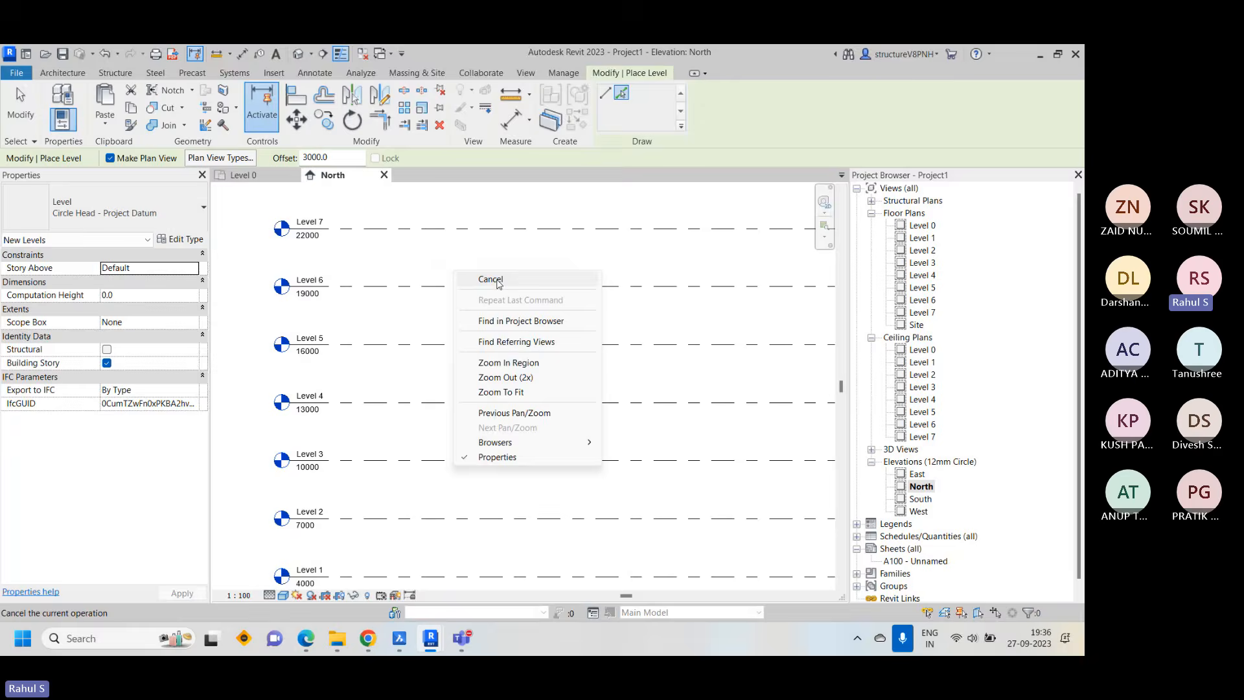
{"action": "left_click", "coordinate": [499, 279]}
Place one continuous aligned dimension chain through all levels from Level 0 to Level 7, positioned outside the level heads
{"action": "scroll", "coordinate": [392, 308], "scroll_direction": "down", "scroll_amount": 2}
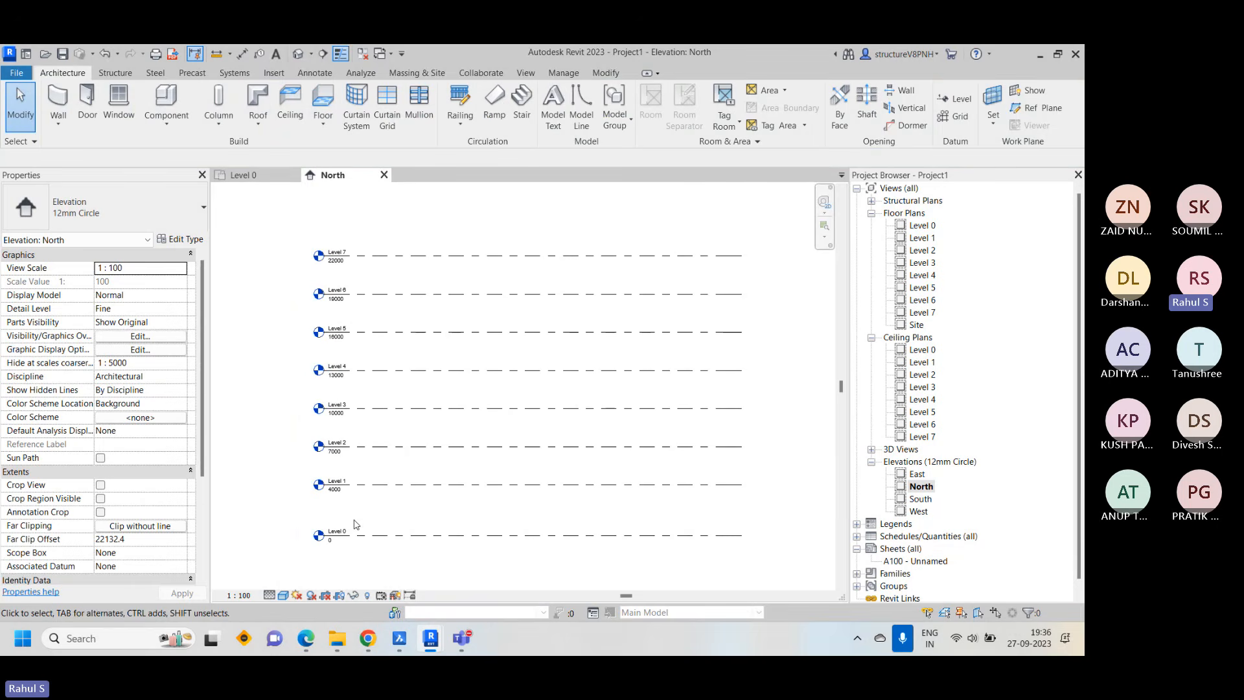
{"action": "scroll", "coordinate": [354, 525], "scroll_direction": "up", "scroll_amount": 2}
{"action": "key", "text": "d"}
{"action": "key", "text": "i"}
{"action": "left_click", "coordinate": [427, 479]}
{"action": "left_click", "coordinate": [430, 376]}
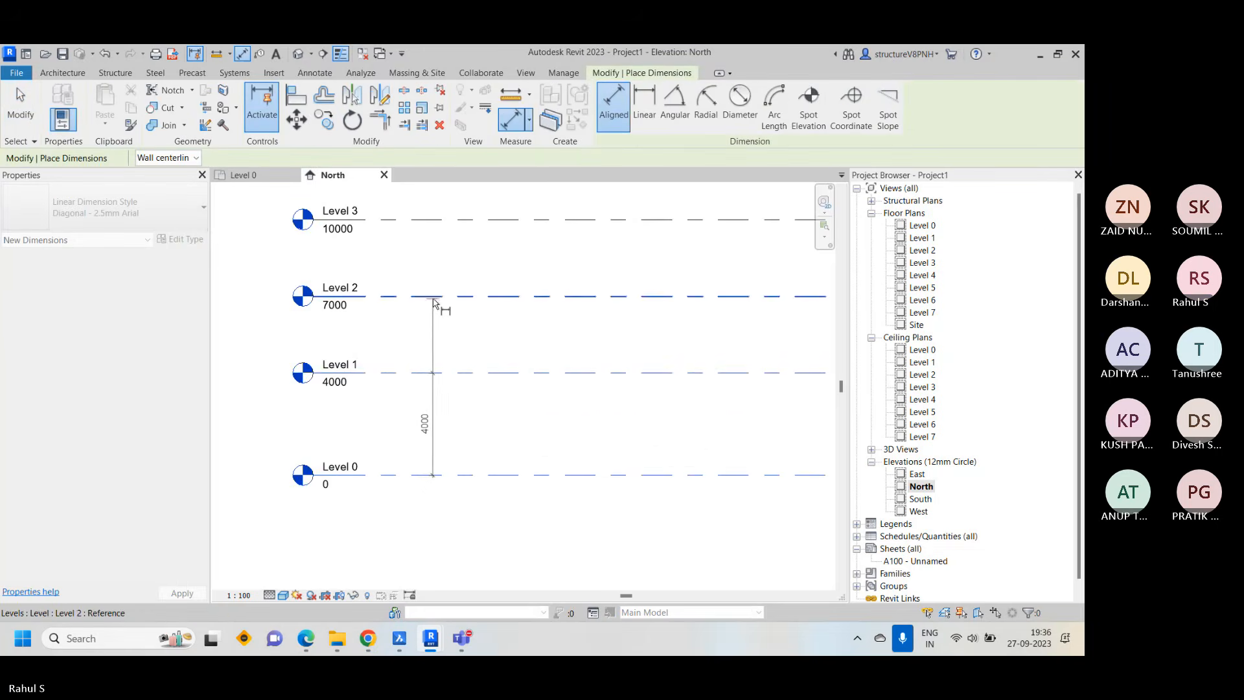
{"action": "left_click", "coordinate": [438, 299]}
{"action": "middle_click_drag", "start_coordinate": [443, 267], "coordinate": [500, 406]}
{"action": "left_click", "coordinate": [488, 337]}
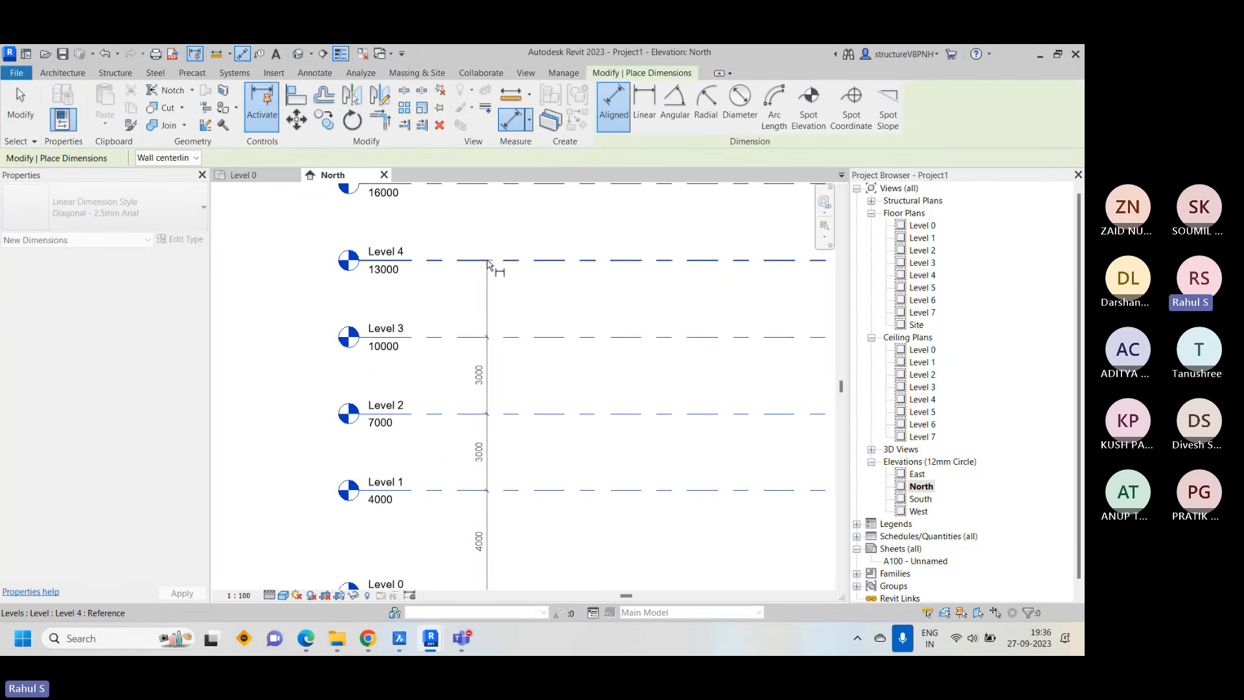
{"action": "left_click", "coordinate": [487, 261]}
{"action": "middle_click_drag", "start_coordinate": [489, 263], "coordinate": [516, 390]}
{"action": "left_click", "coordinate": [516, 312]}
{"action": "left_click", "coordinate": [516, 234]}
{"action": "middle_click_drag", "start_coordinate": [524, 245], "coordinate": [535, 365]}
{"action": "left_click", "coordinate": [516, 276]}
{"action": "left_click", "coordinate": [328, 278]}
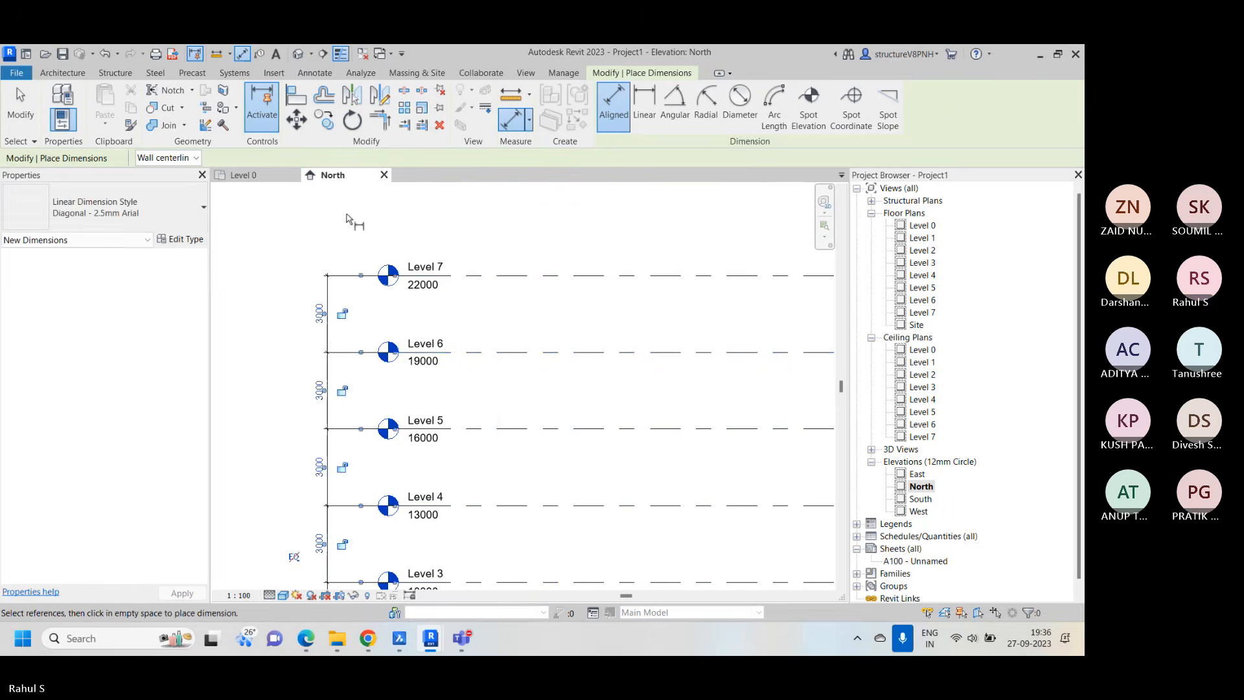
{"action": "right_click", "coordinate": [375, 214]}
{"action": "left_click", "coordinate": [408, 226]}
Examine the dimension chain, level names and elevations from Level 0 to Level 7 in the North elevation
{"action": "scroll", "coordinate": [392, 261], "scroll_direction": "down", "scroll_amount": 1}
{"action": "middle_click_drag", "start_coordinate": [350, 491], "coordinate": [433, 432]}
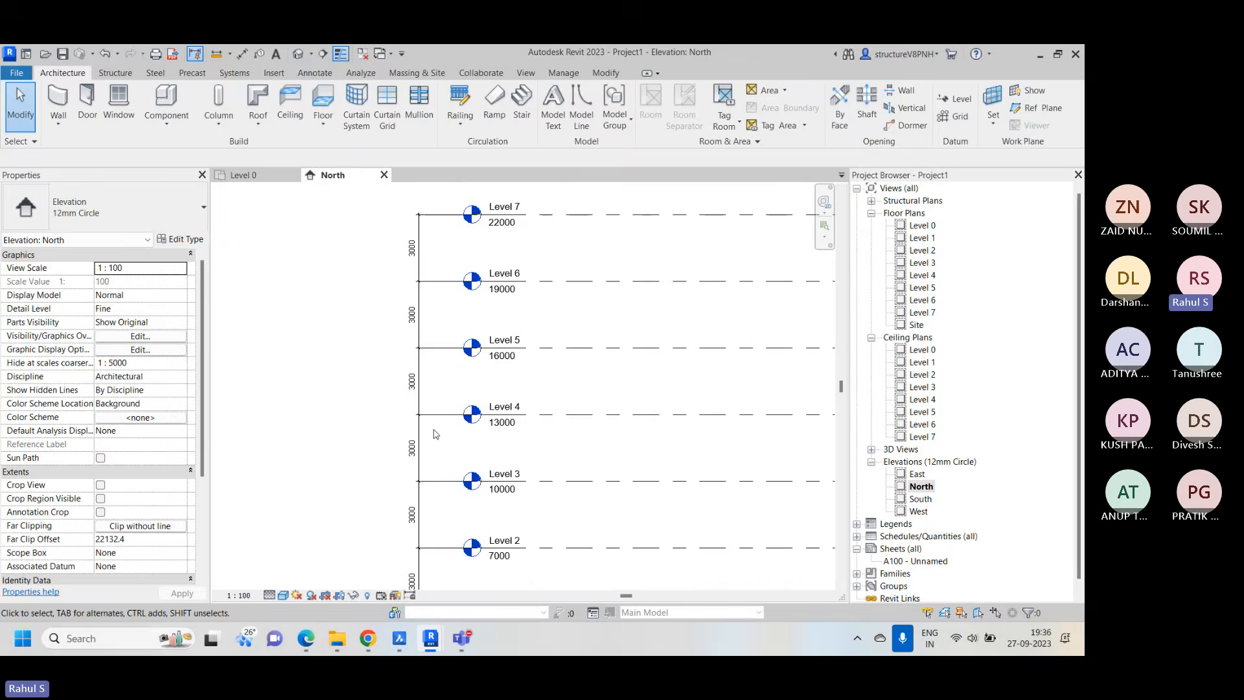
{"action": "middle_click_drag", "start_coordinate": [439, 577], "coordinate": [450, 515]}
{"action": "scroll", "coordinate": [432, 515], "scroll_direction": "up", "scroll_amount": 4}
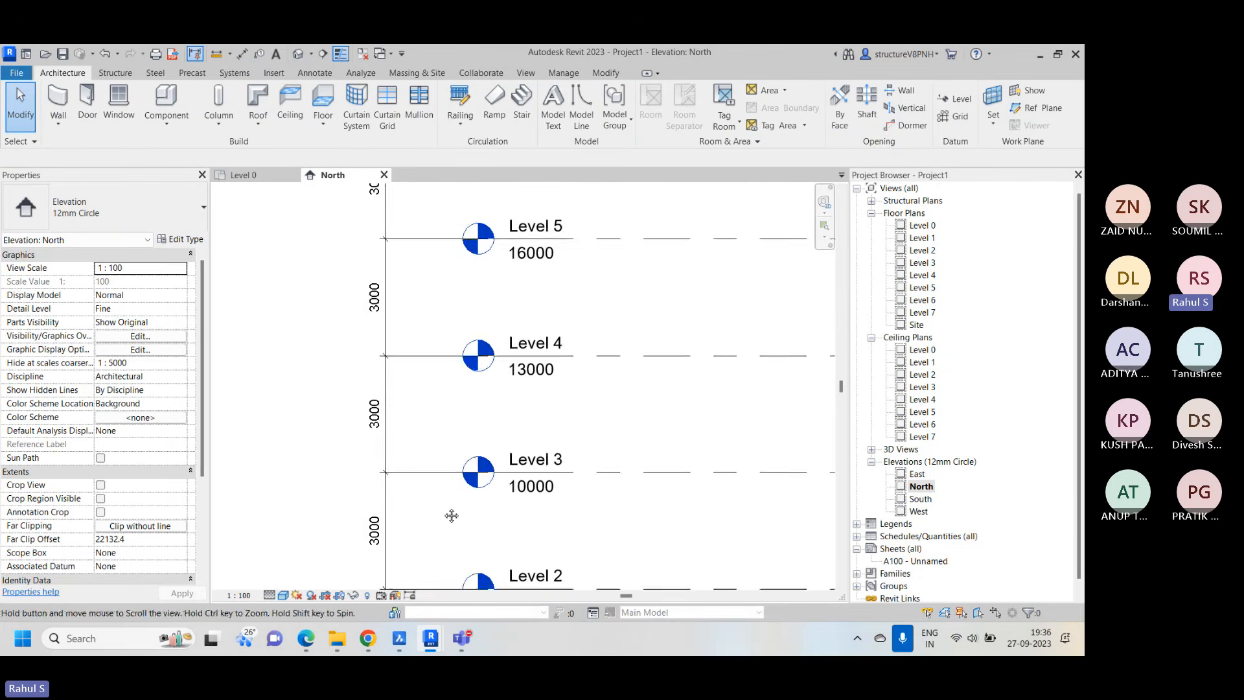
{"action": "scroll", "coordinate": [398, 444], "scroll_direction": "down", "scroll_amount": 2}
{"action": "middle_click_drag", "start_coordinate": [425, 250], "coordinate": [420, 283]}
{"action": "scroll", "coordinate": [420, 283], "scroll_direction": "down", "scroll_amount": 2}
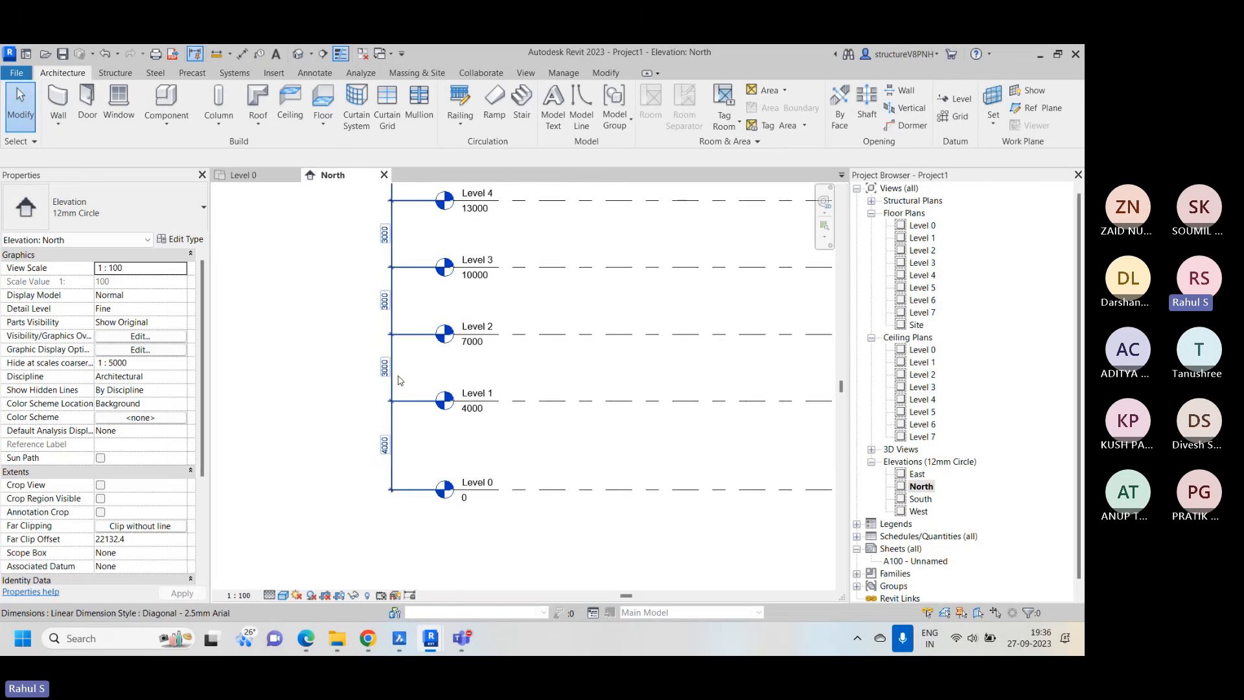
{"action": "scroll", "coordinate": [439, 383], "scroll_direction": "up", "scroll_amount": 3}
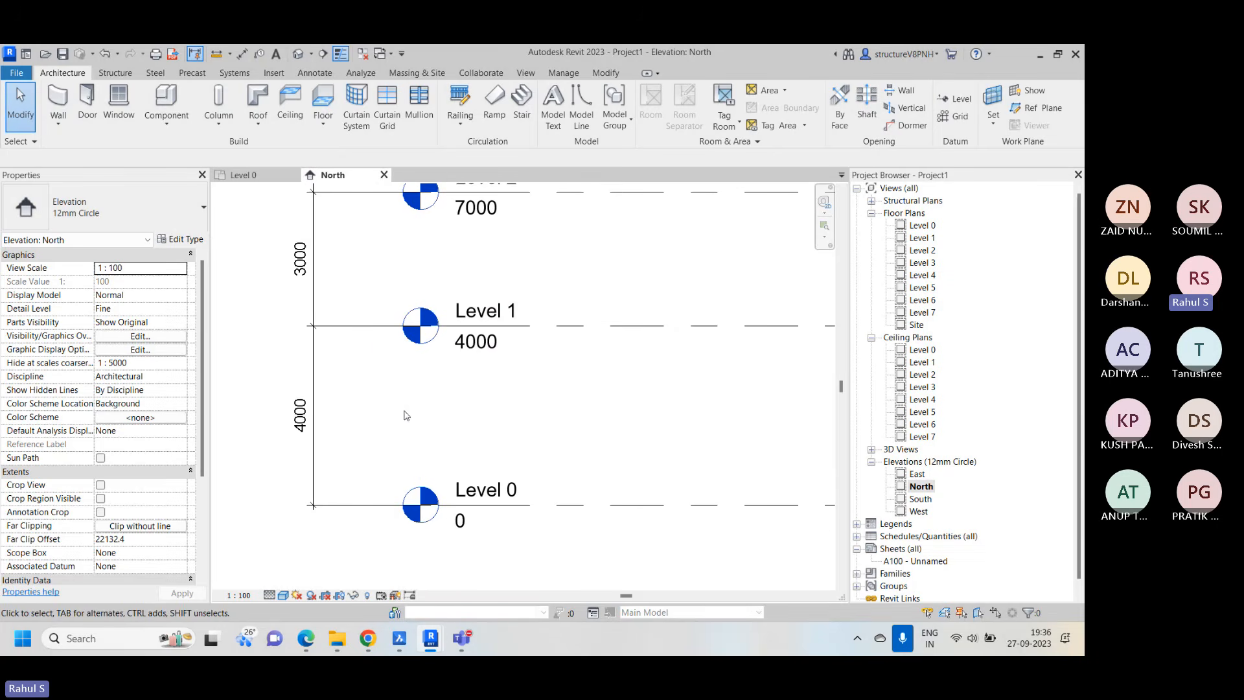
{"action": "scroll", "coordinate": [316, 394], "scroll_direction": "down", "scroll_amount": 3}
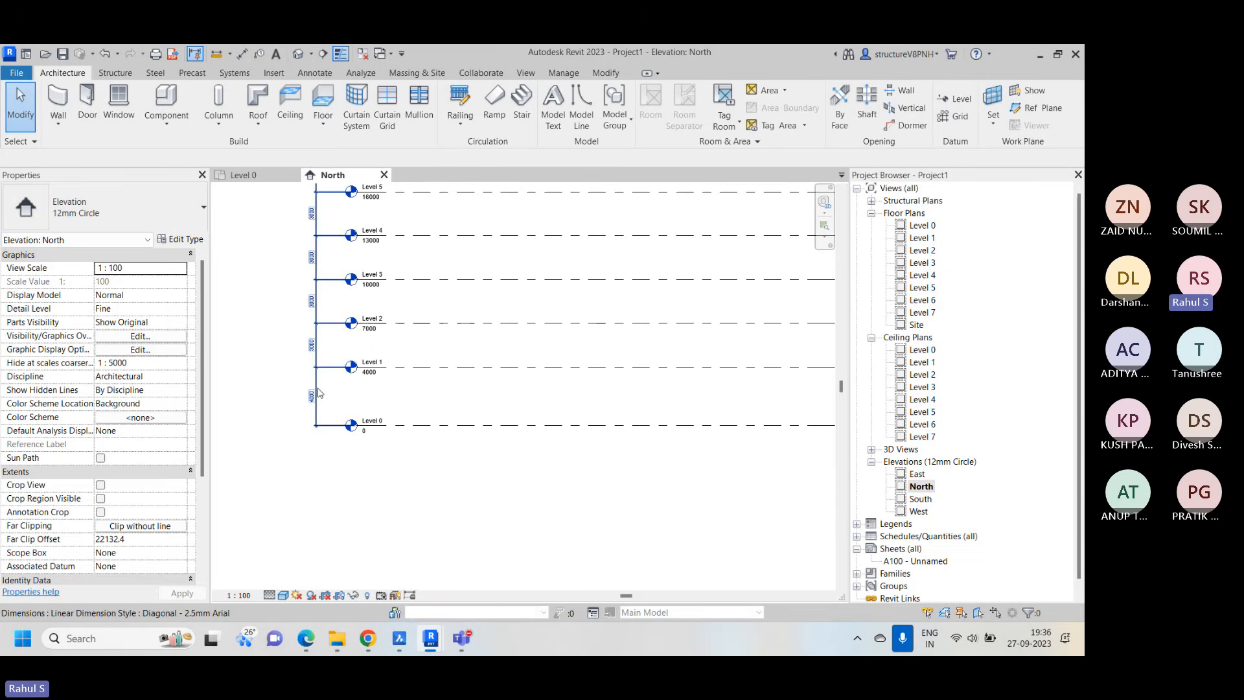
{"action": "right_click", "coordinate": [403, 245]}
{"action": "left_click", "coordinate": [493, 405]}
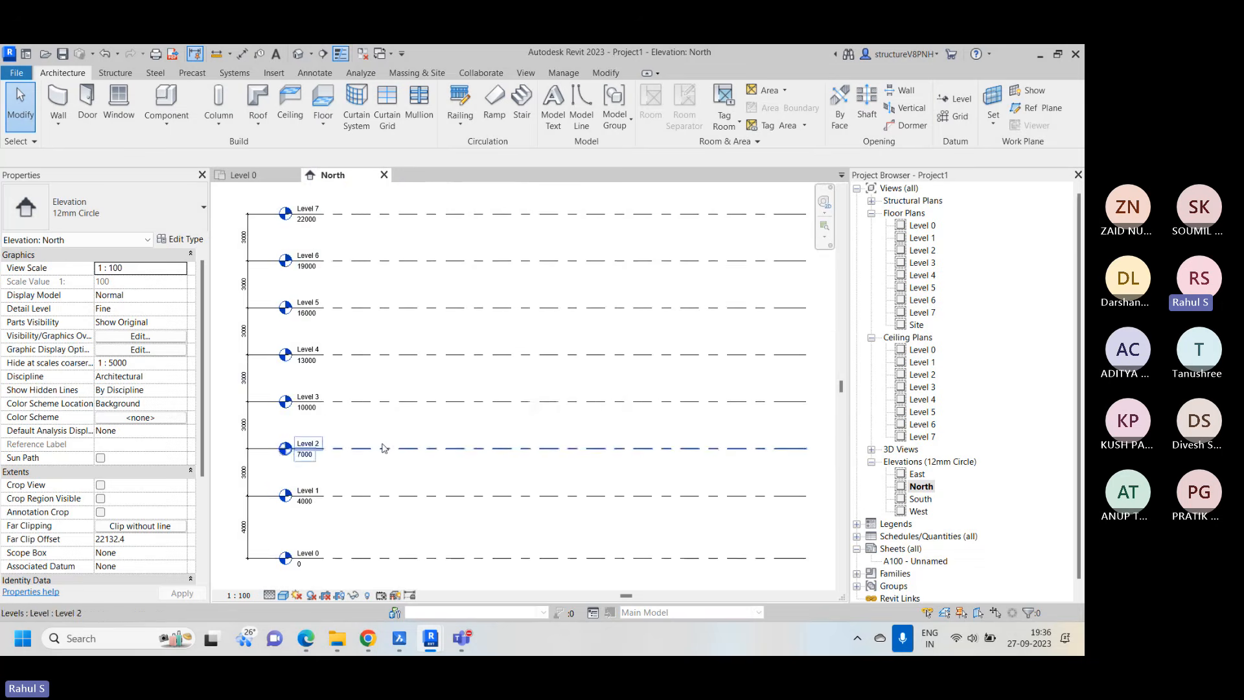
{"action": "scroll", "coordinate": [384, 447], "scroll_direction": "down", "scroll_amount": 1}
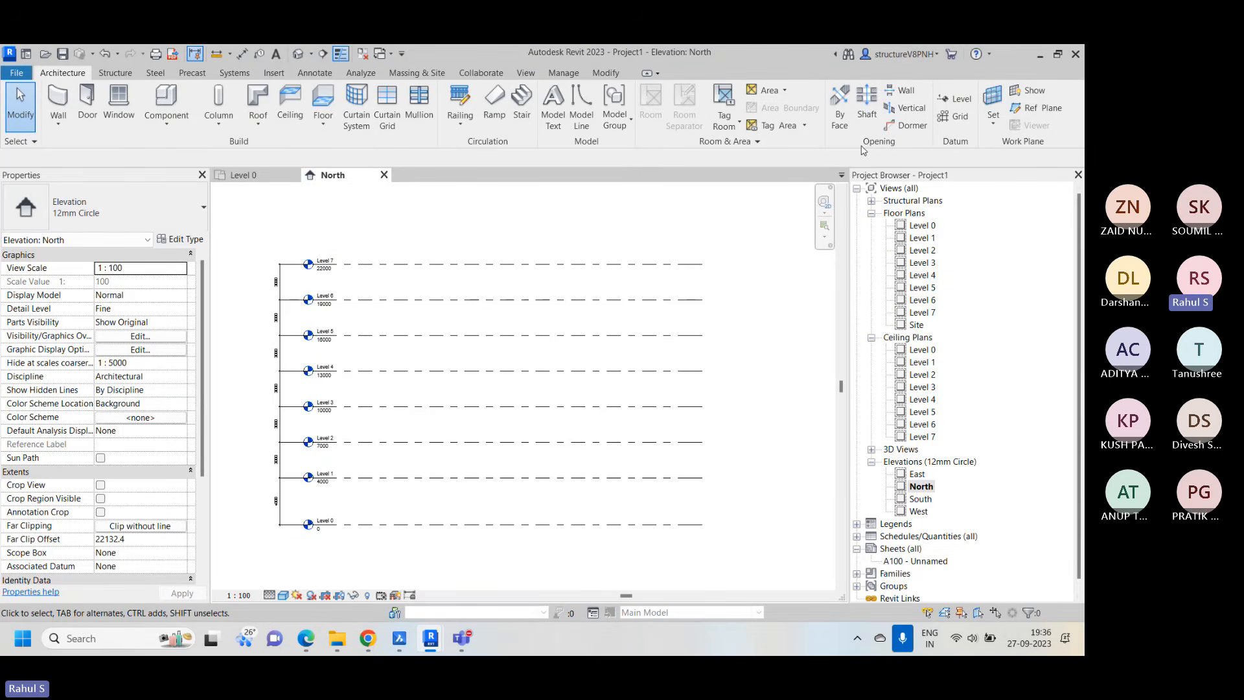
Check the structural plan views listed for the levels, and inspect the whole level stack in the default 3D view
{"action": "left_click", "coordinate": [872, 201]}
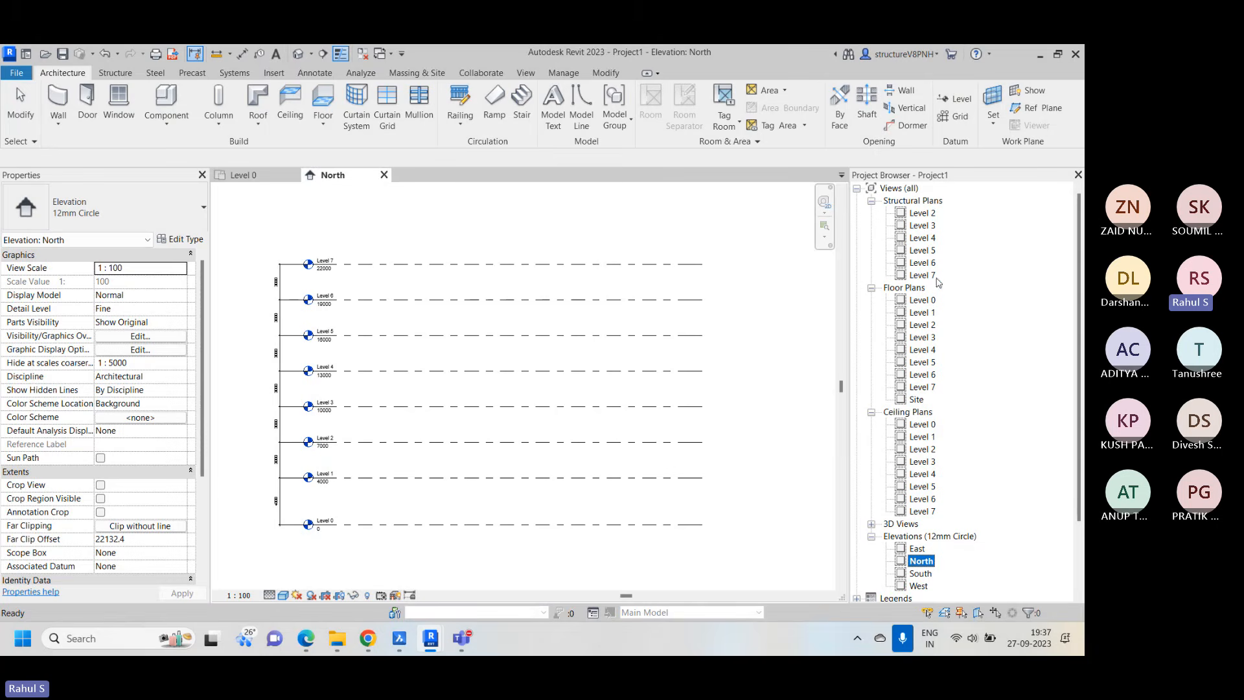
{"action": "left_click", "coordinate": [871, 201]}
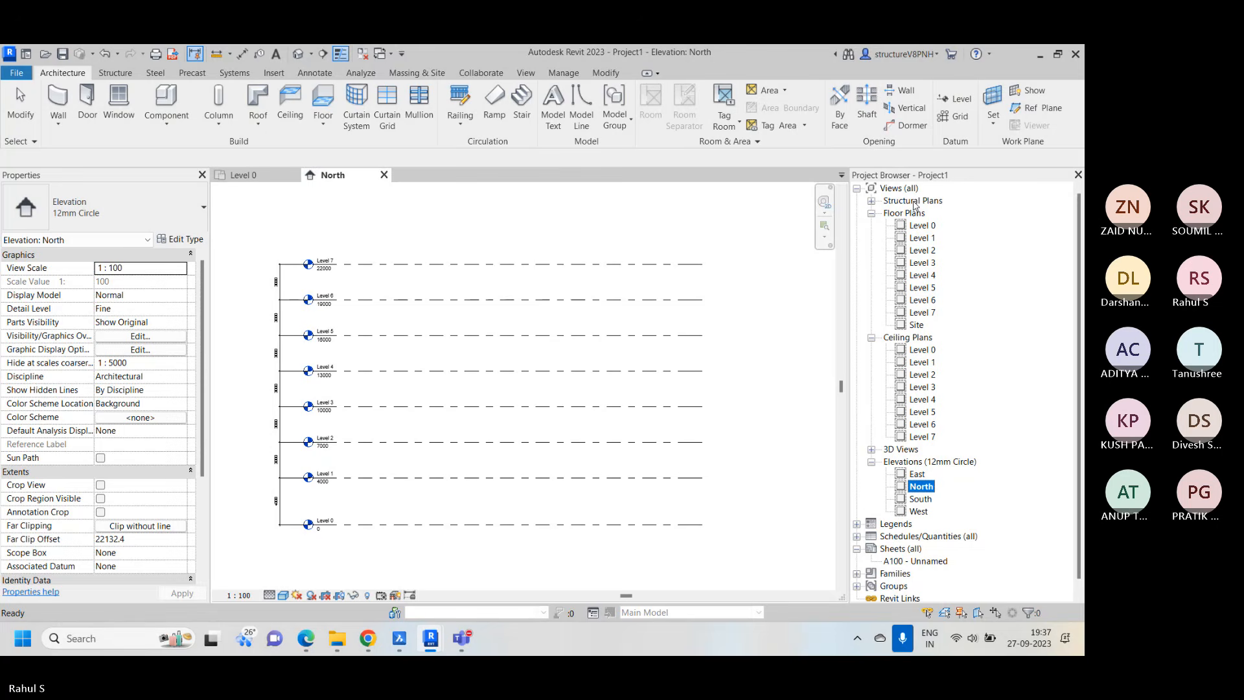
{"action": "left_click", "coordinate": [872, 450]}
{"action": "double_click", "coordinate": [920, 463]}
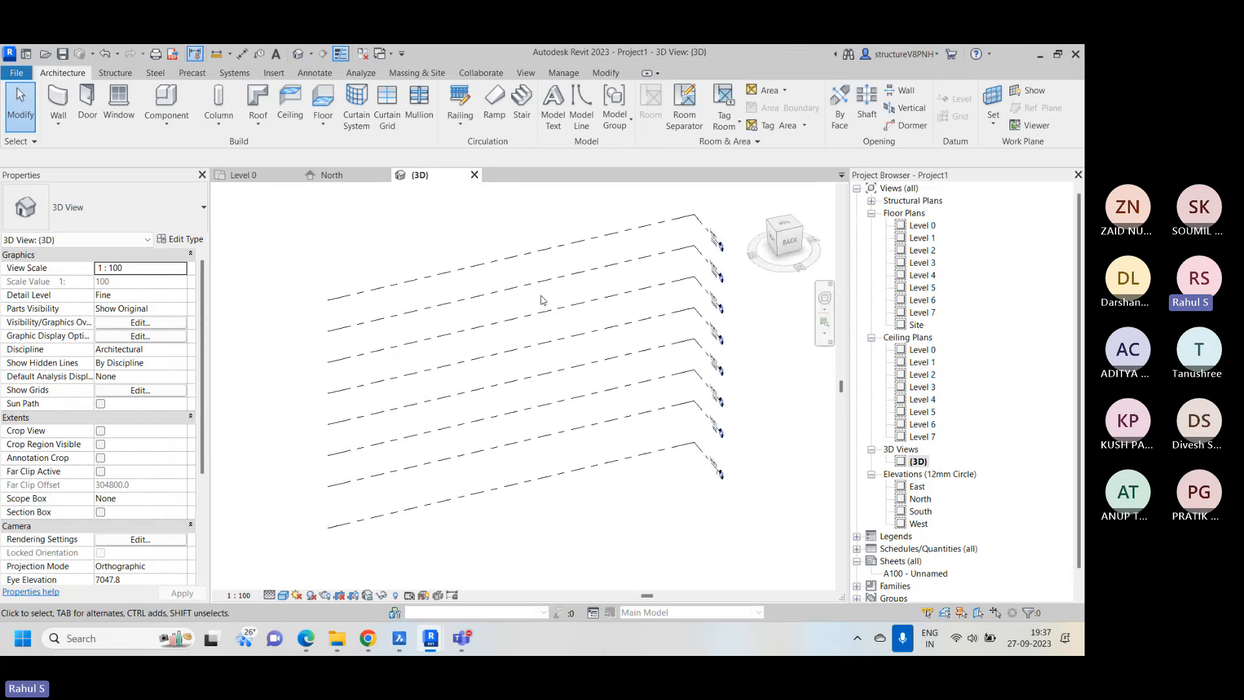
{"action": "scroll", "coordinate": [538, 317], "scroll_direction": "down", "scroll_amount": 2}
{"action": "right_click", "coordinate": [675, 237]}
{"action": "left_click", "coordinate": [722, 429]}
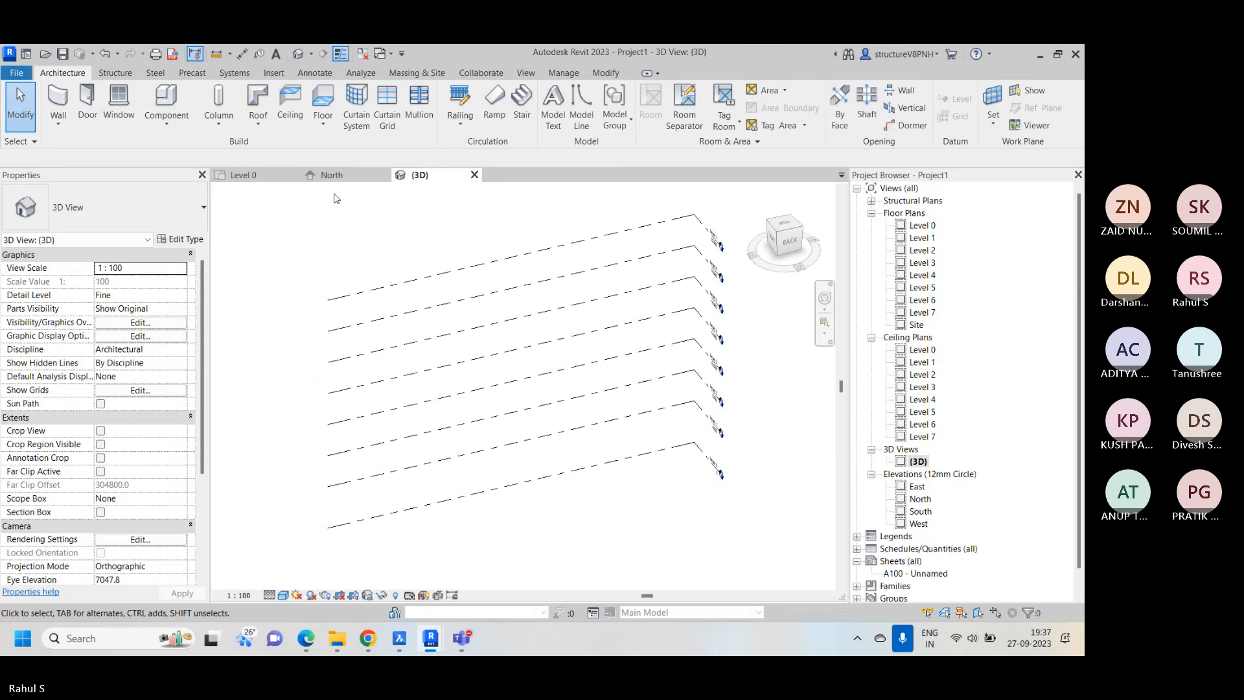
Open the Level 0 floor plan and fit all four elevation markers in the view
{"action": "double_click", "coordinate": [925, 227]}
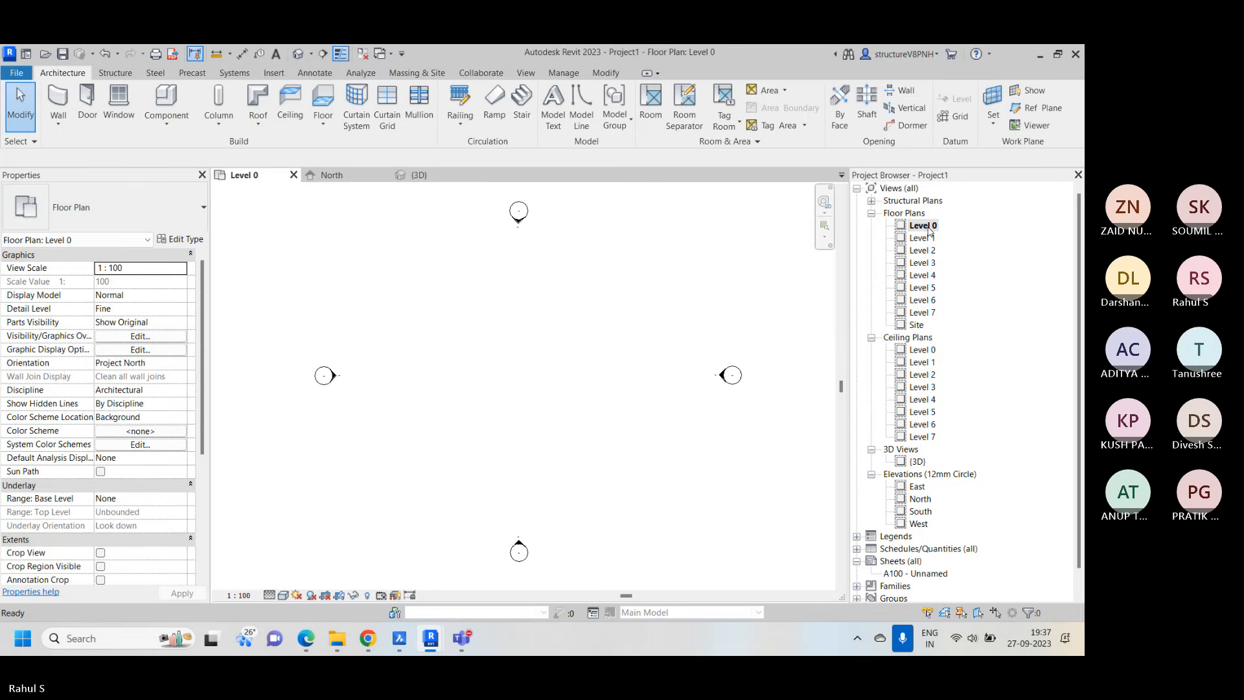
{"action": "right_click", "coordinate": [471, 229]}
{"action": "left_click", "coordinate": [512, 381]}
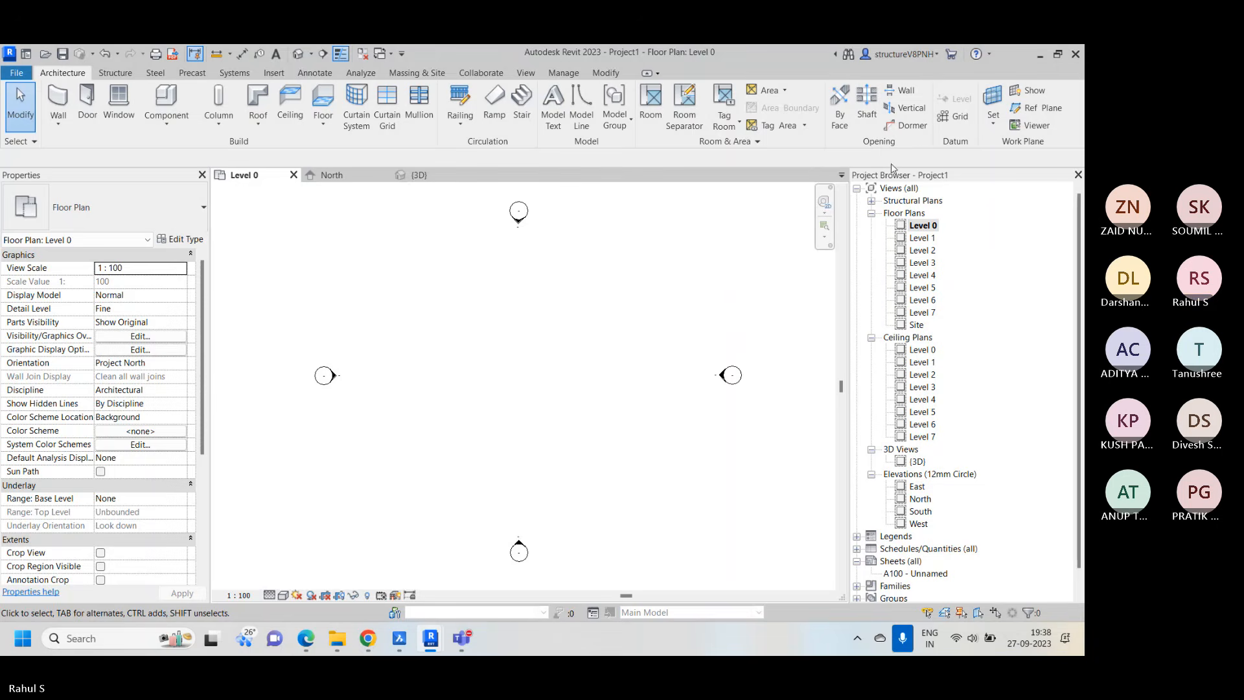
{"action": "right_click", "coordinate": [564, 287]}
{"action": "left_click", "coordinate": [604, 284]}
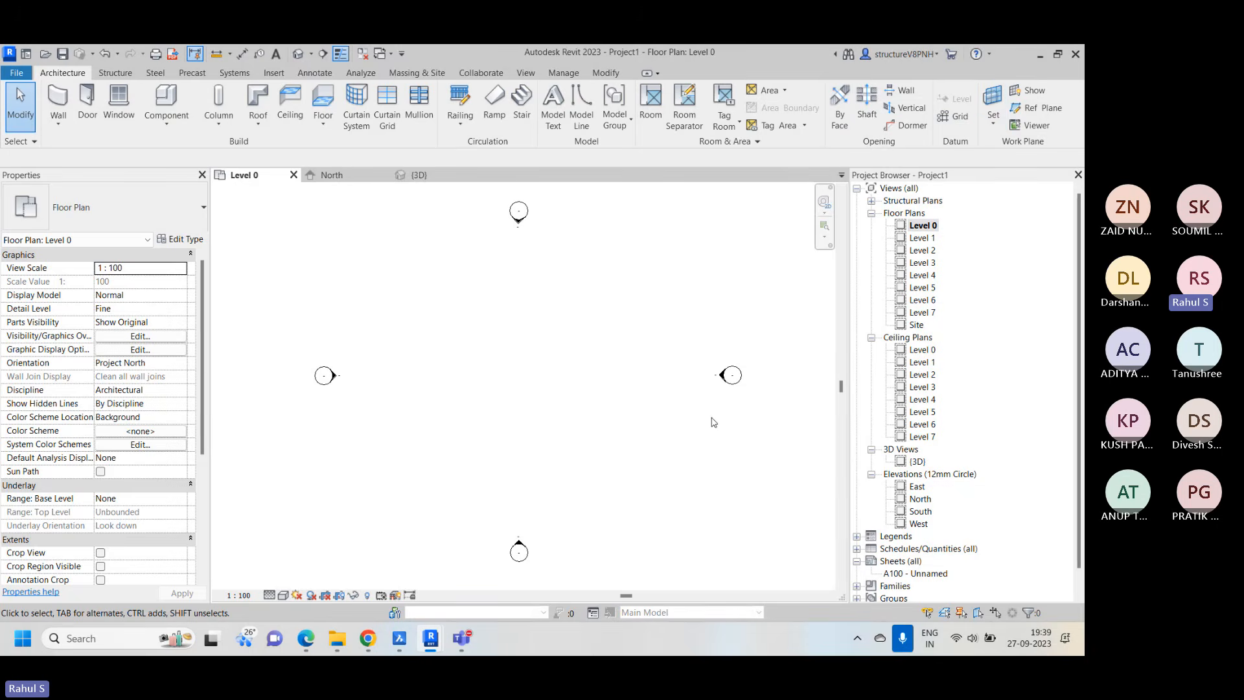
Draw three horizontal grid lines with aligned ends between the elevation markers, spaced about 6000 and 6500 apart from top down
{"action": "left_click", "coordinate": [955, 124]}
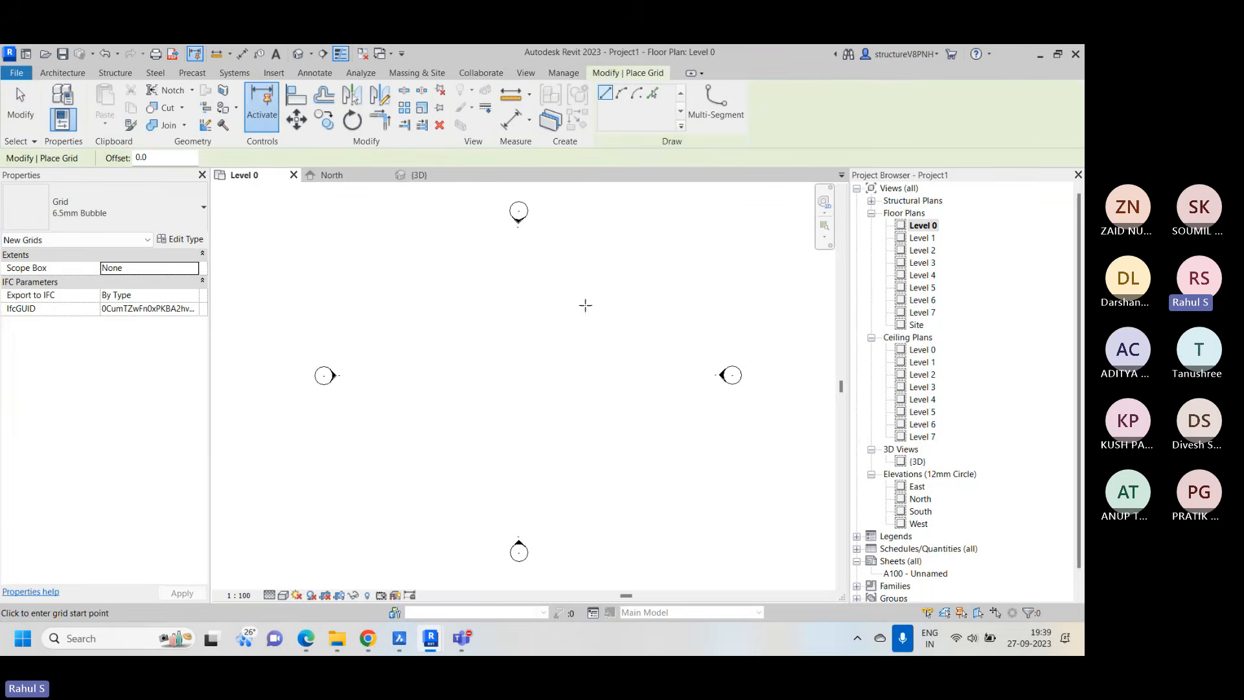
{"action": "left_click", "coordinate": [369, 244]}
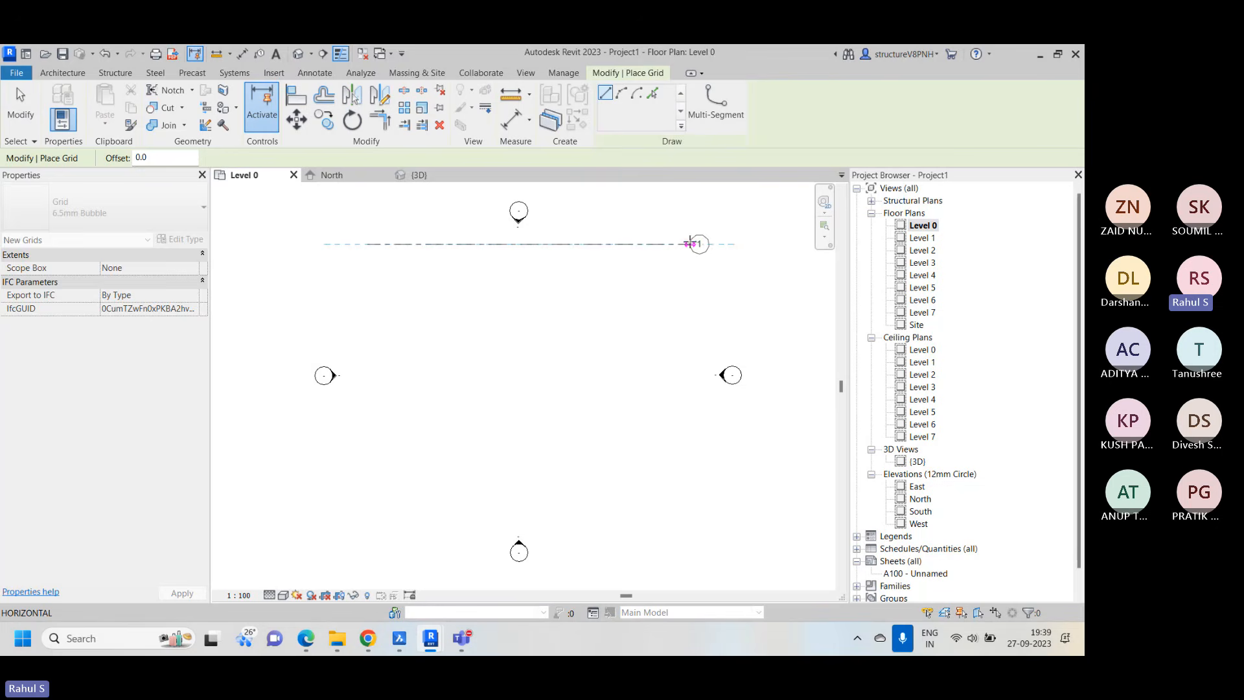
{"action": "left_click", "coordinate": [694, 243]}
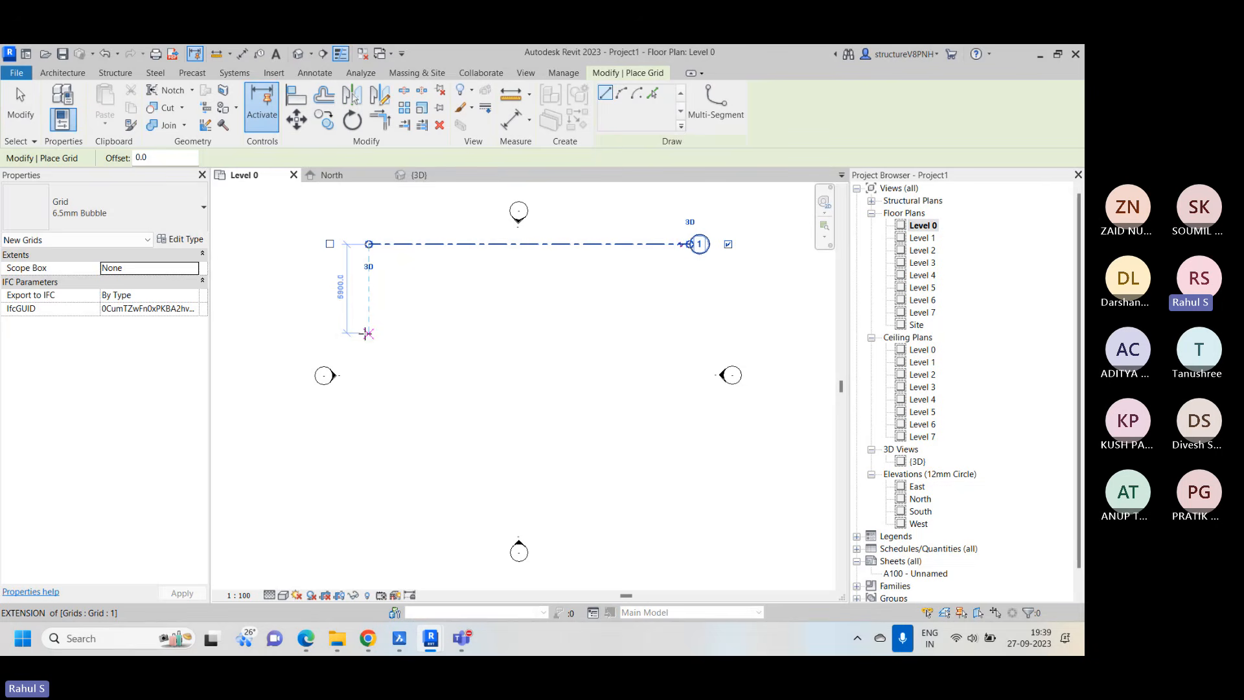
{"action": "left_click", "coordinate": [368, 334]}
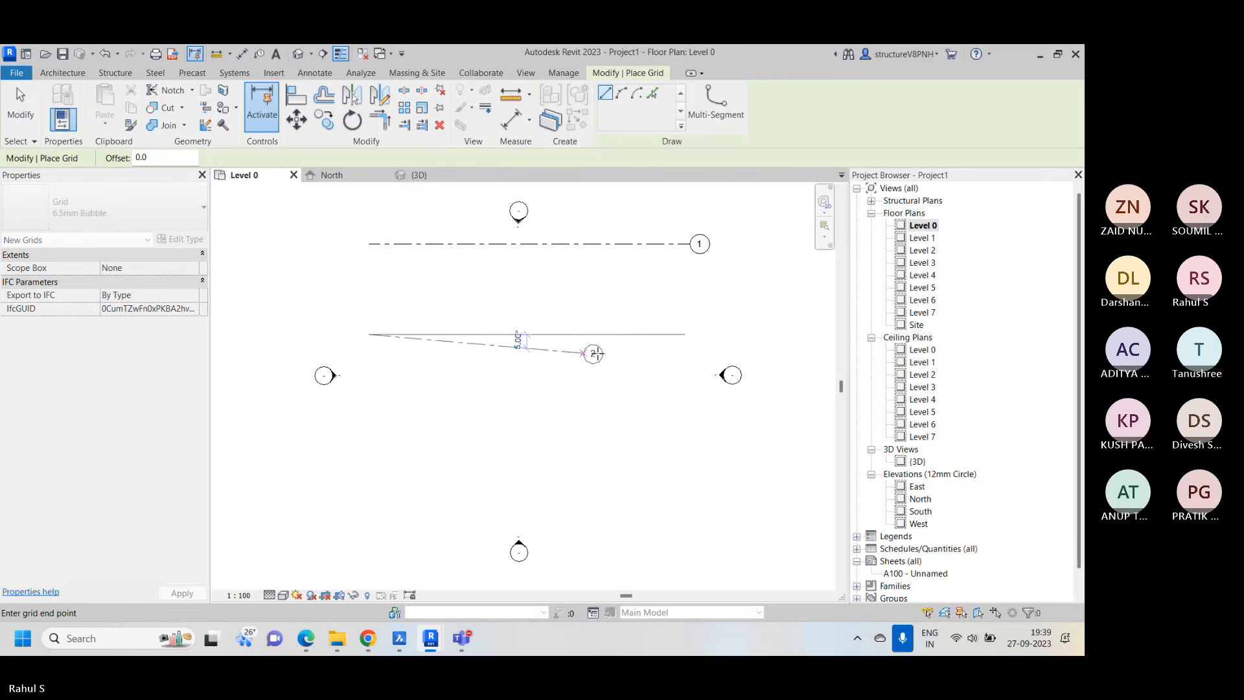
{"action": "left_click", "coordinate": [690, 334]}
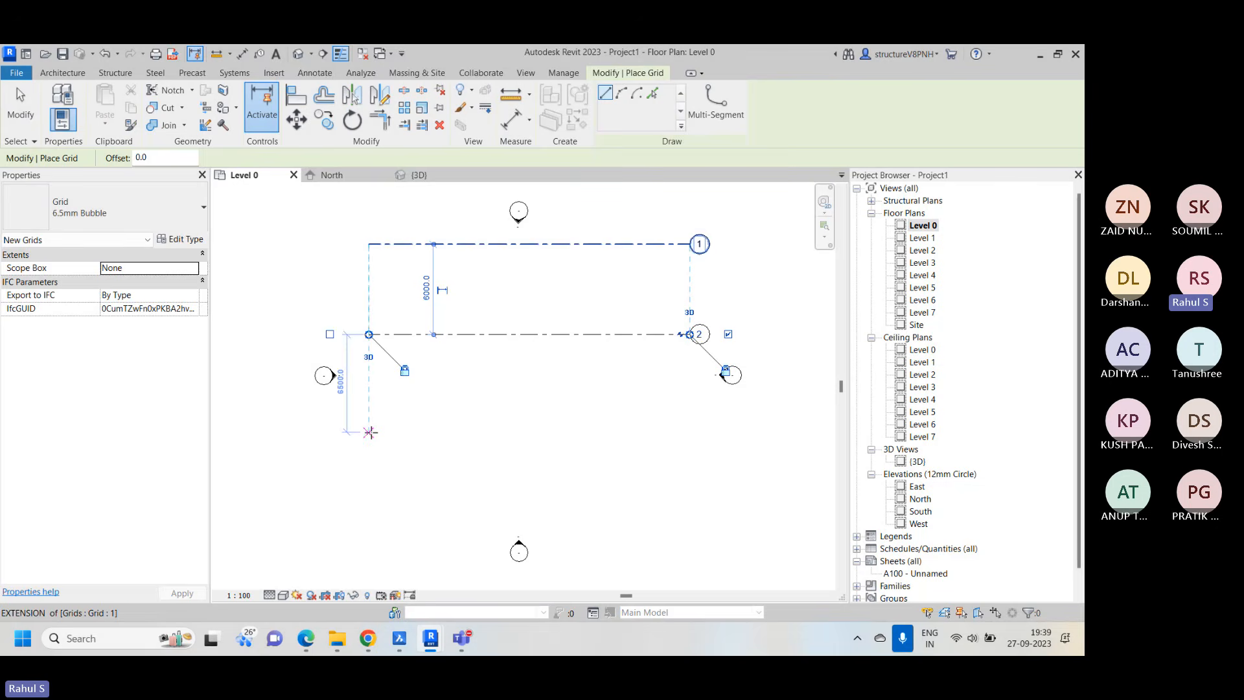
{"action": "left_click", "coordinate": [370, 432]}
{"action": "left_click", "coordinate": [690, 432]}
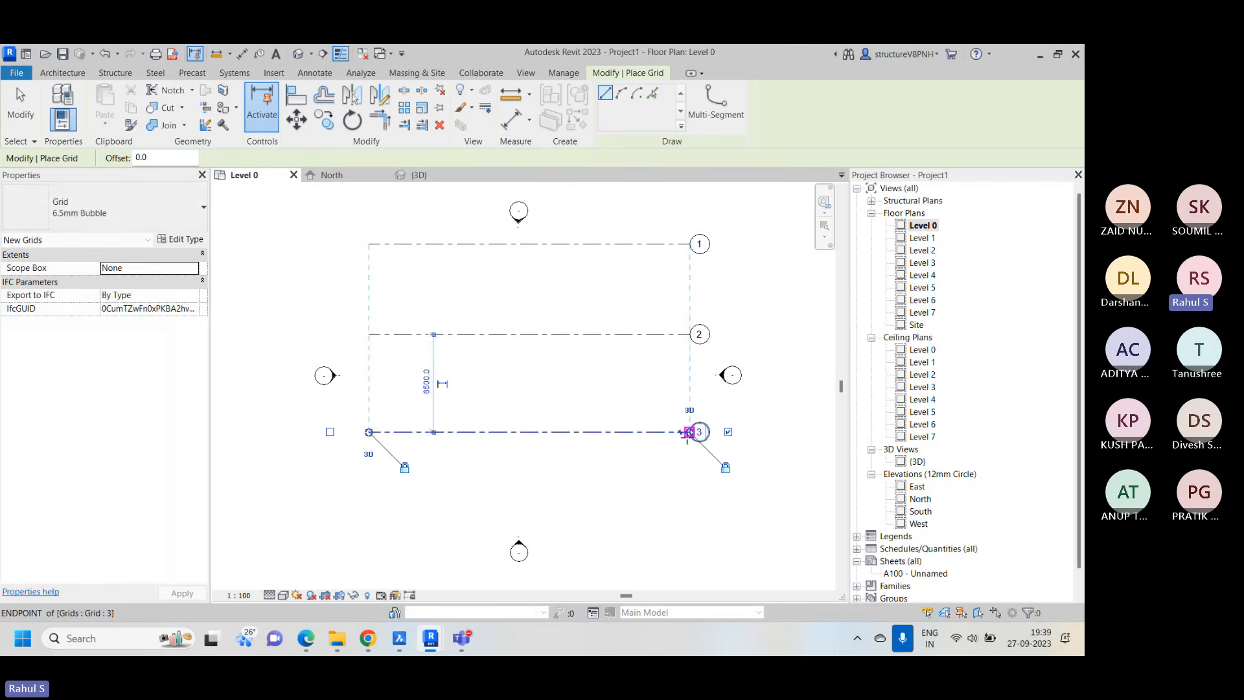
Draw a vertical grid line crossing the three horizontal grids near their ends opposite the bubbles
{"action": "left_click", "coordinate": [391, 220]}
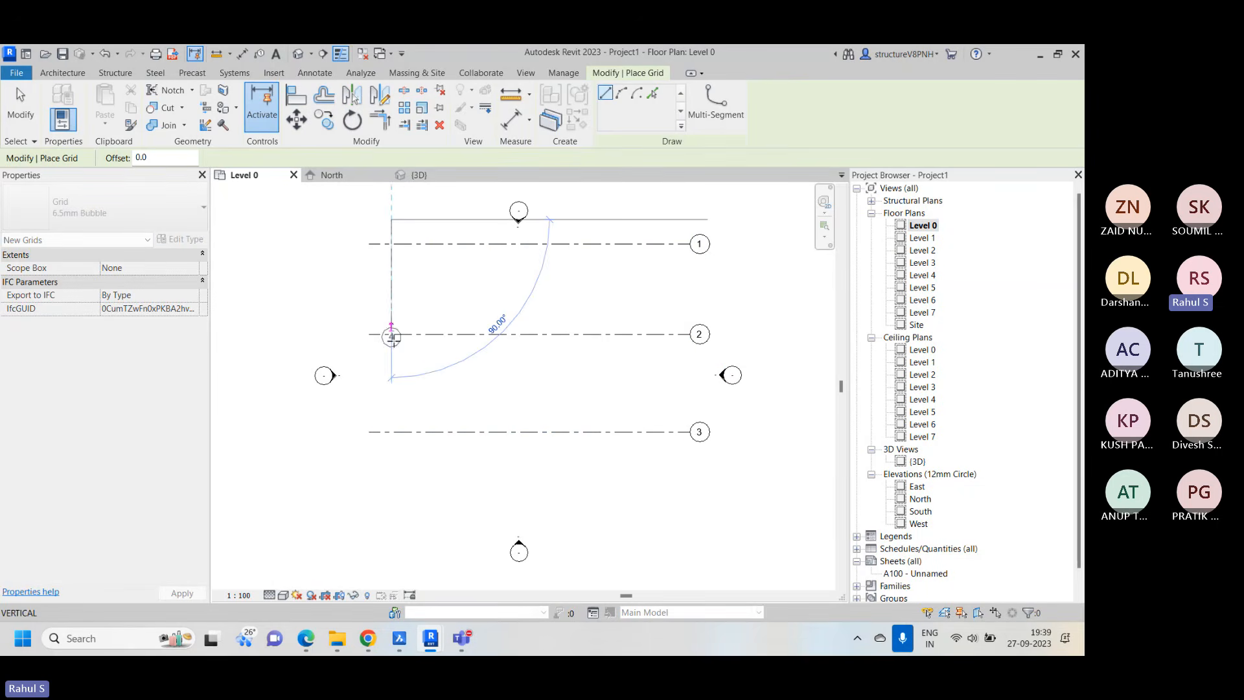
{"action": "left_click", "coordinate": [391, 514]}
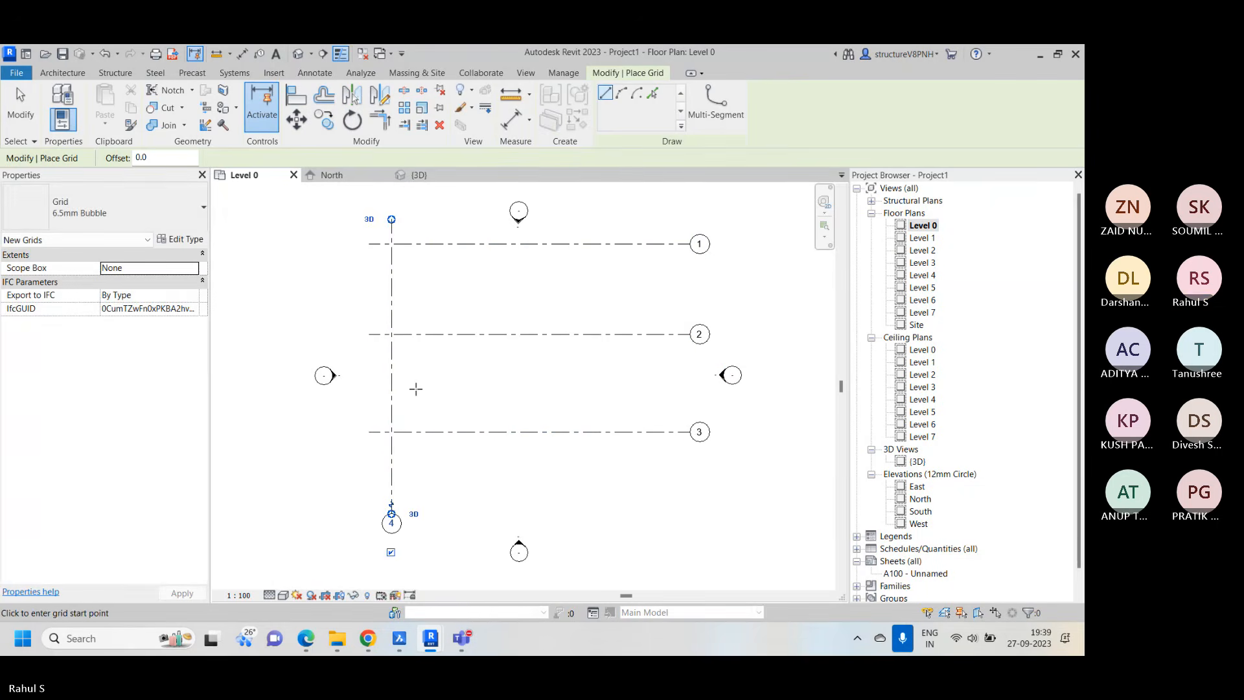
{"action": "right_click", "coordinate": [446, 303]}
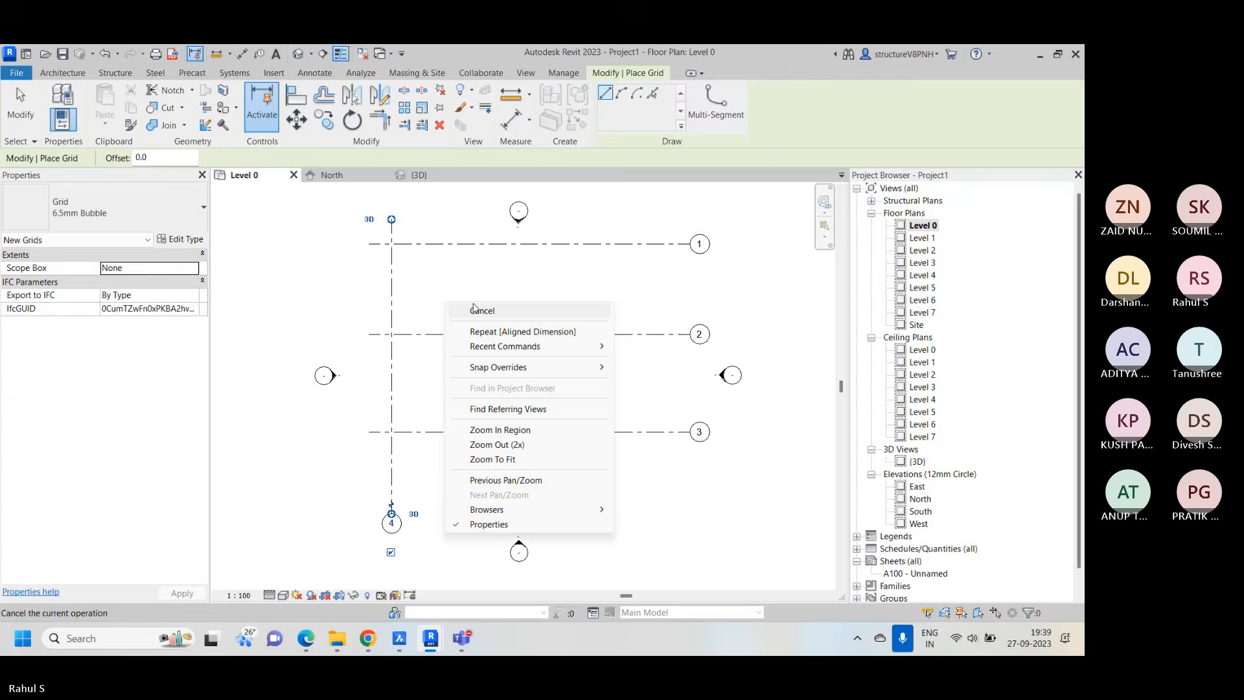
{"action": "left_click", "coordinate": [480, 310]}
{"action": "key", "text": "super+alt+k"}
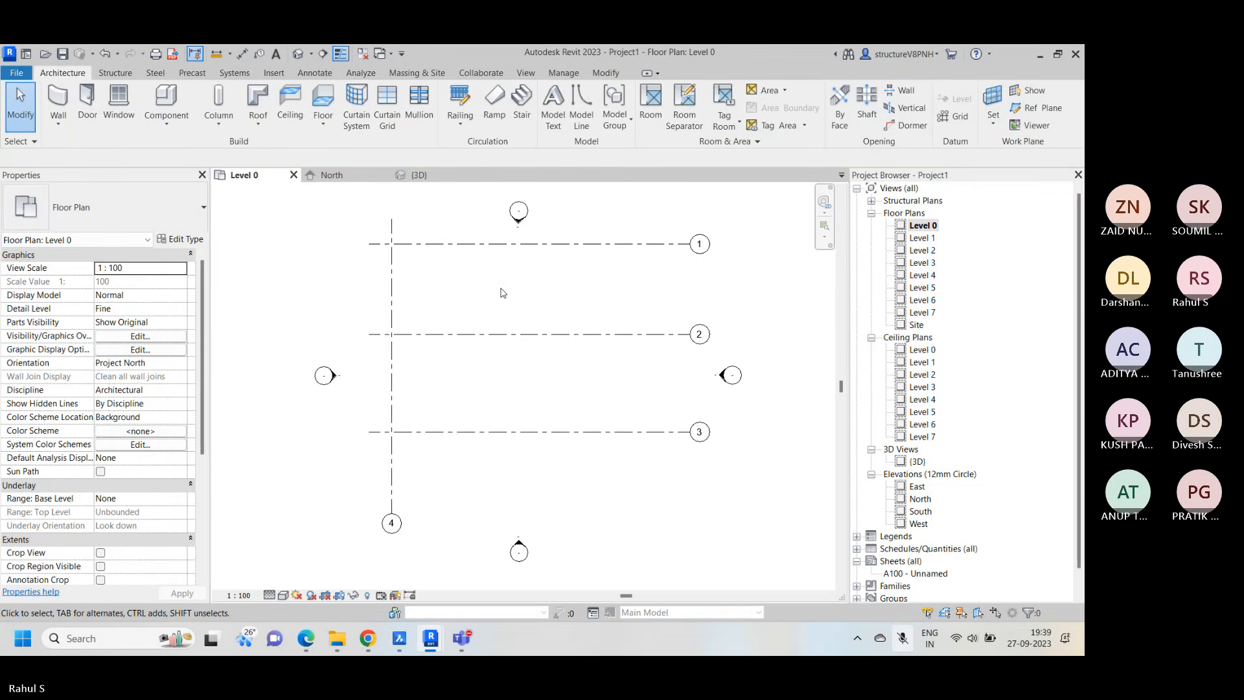
{"action": "key", "text": "super+alt+k"}
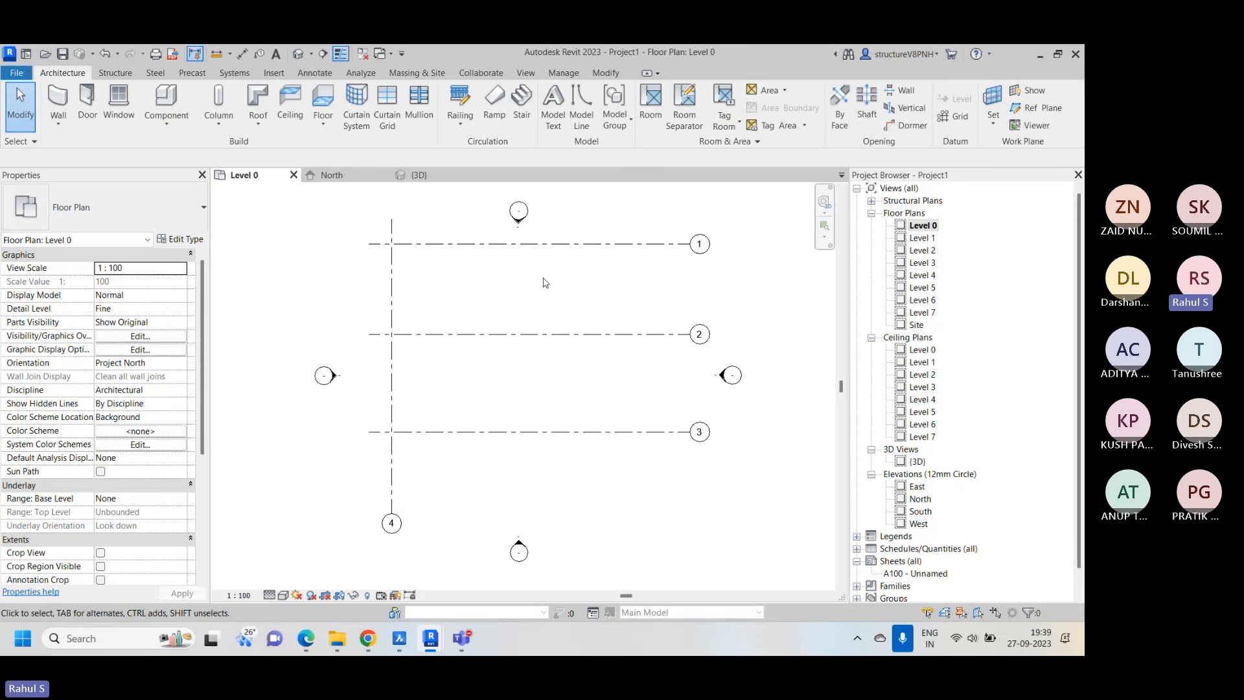
Rename the vertical grid line as A
{"action": "middle_click_drag", "start_coordinate": [544, 279], "coordinate": [520, 277]}
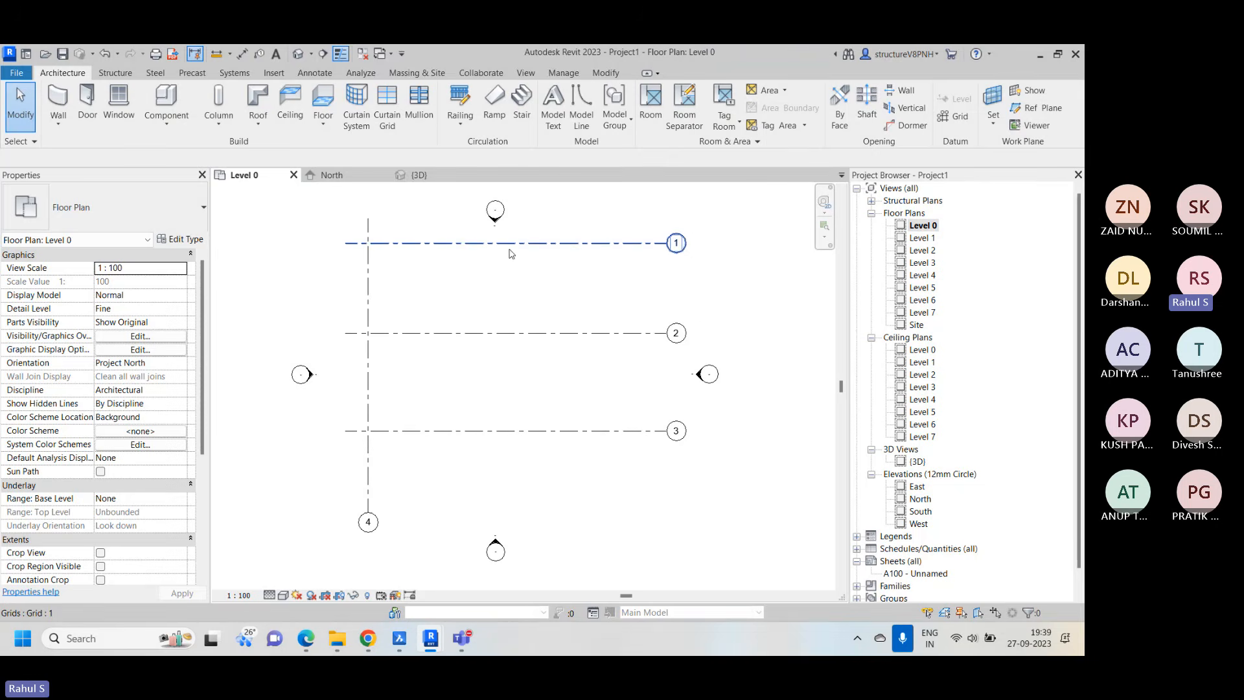
{"action": "scroll", "coordinate": [674, 243], "scroll_direction": "up", "scroll_amount": 2}
{"action": "scroll", "coordinate": [667, 245], "scroll_direction": "down", "scroll_amount": 2}
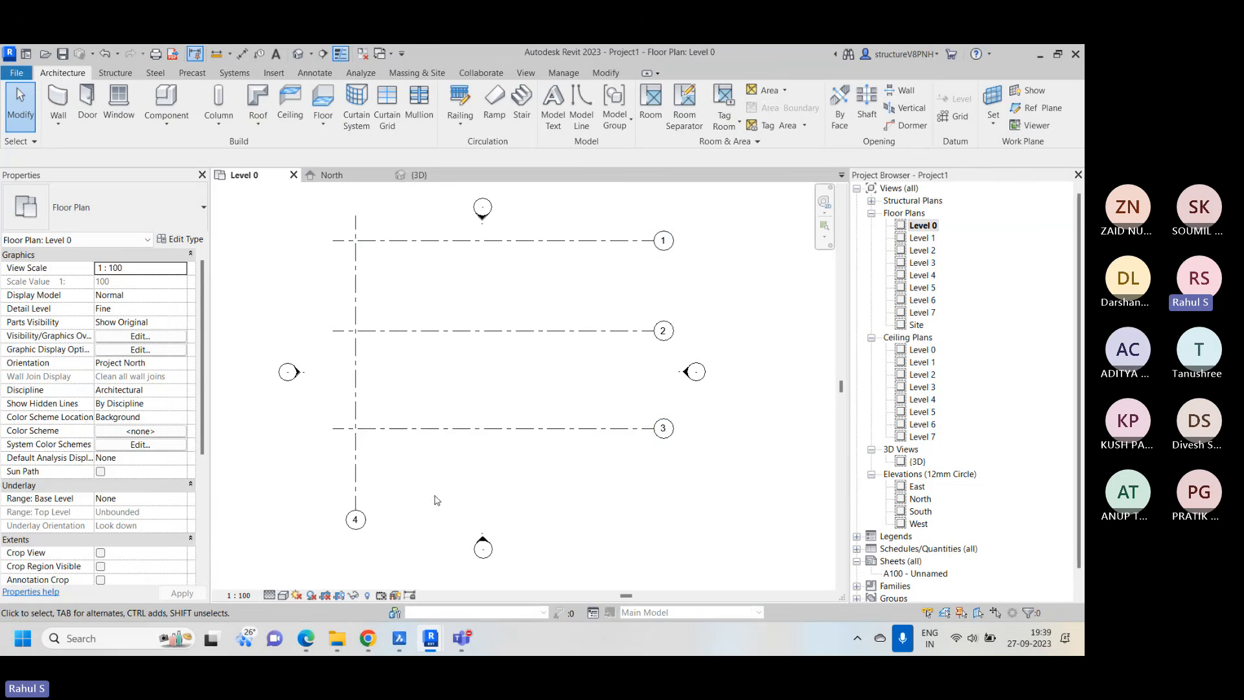
{"action": "scroll", "coordinate": [446, 476], "scroll_direction": "down", "scroll_amount": 1}
{"action": "scroll", "coordinate": [372, 519], "scroll_direction": "up", "scroll_amount": 2}
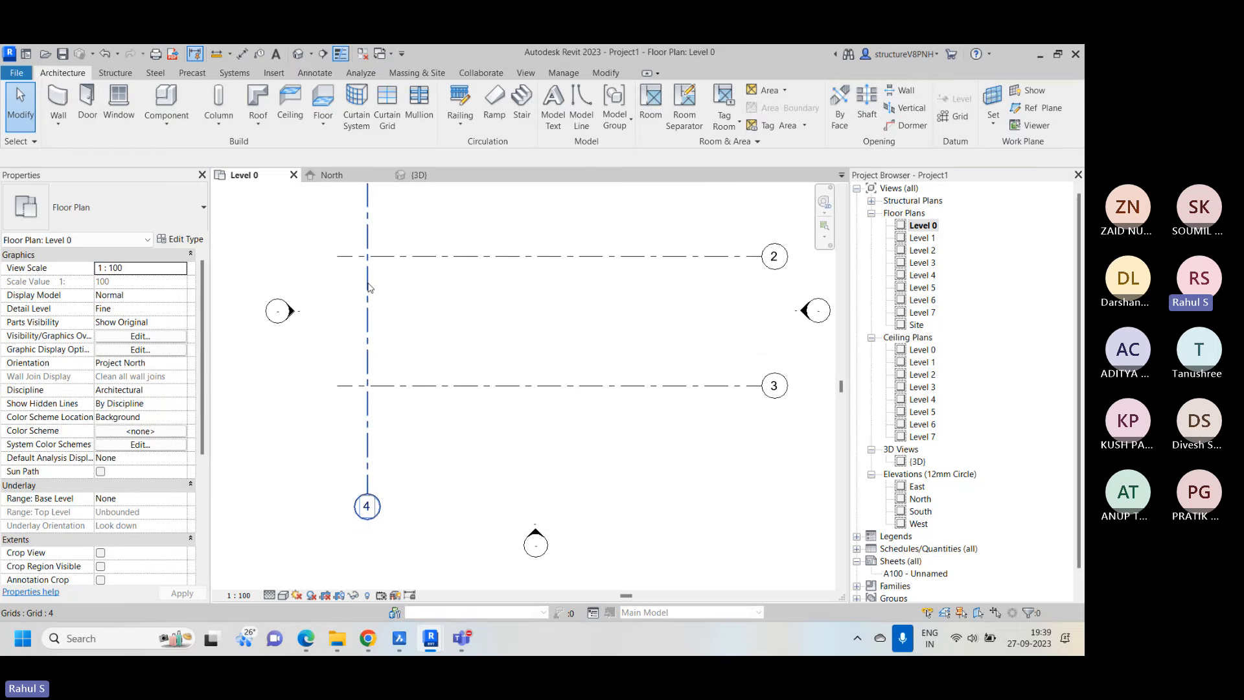
{"action": "left_click", "coordinate": [373, 489]}
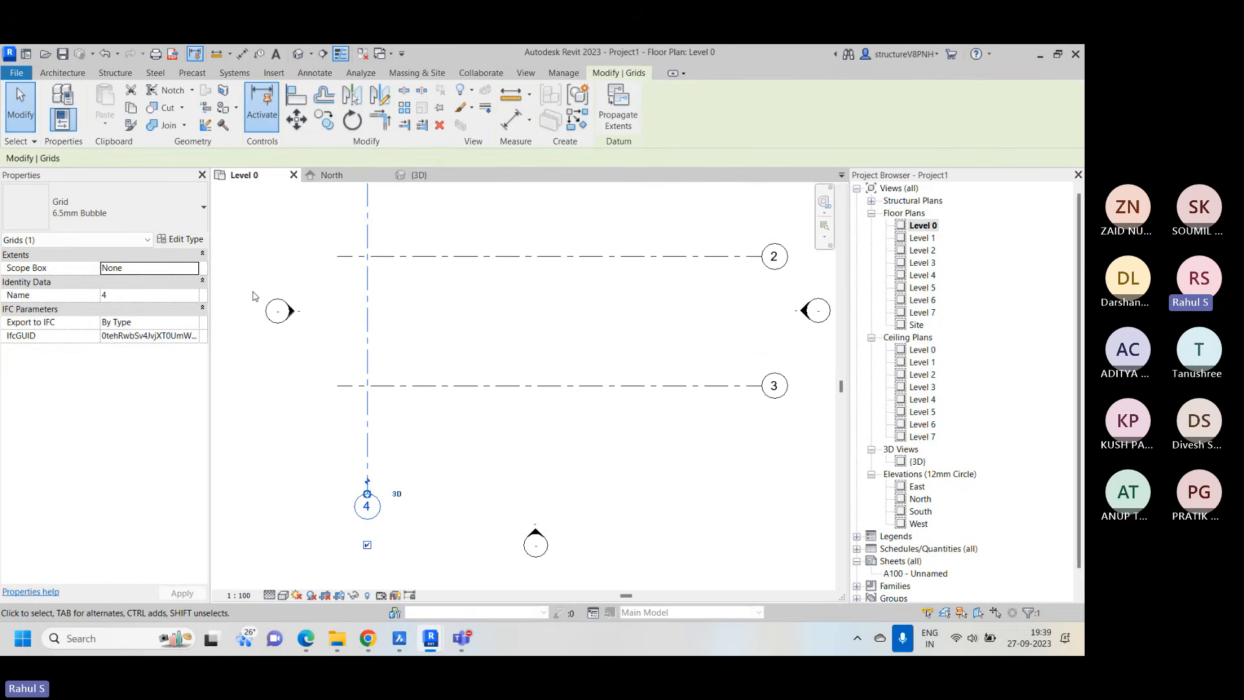
{"action": "left_click", "coordinate": [138, 295]}
{"action": "type", "text": "A"}
{"action": "left_click", "coordinate": [438, 444]}
{"action": "scroll", "coordinate": [439, 444], "scroll_direction": "down", "scroll_amount": 2}
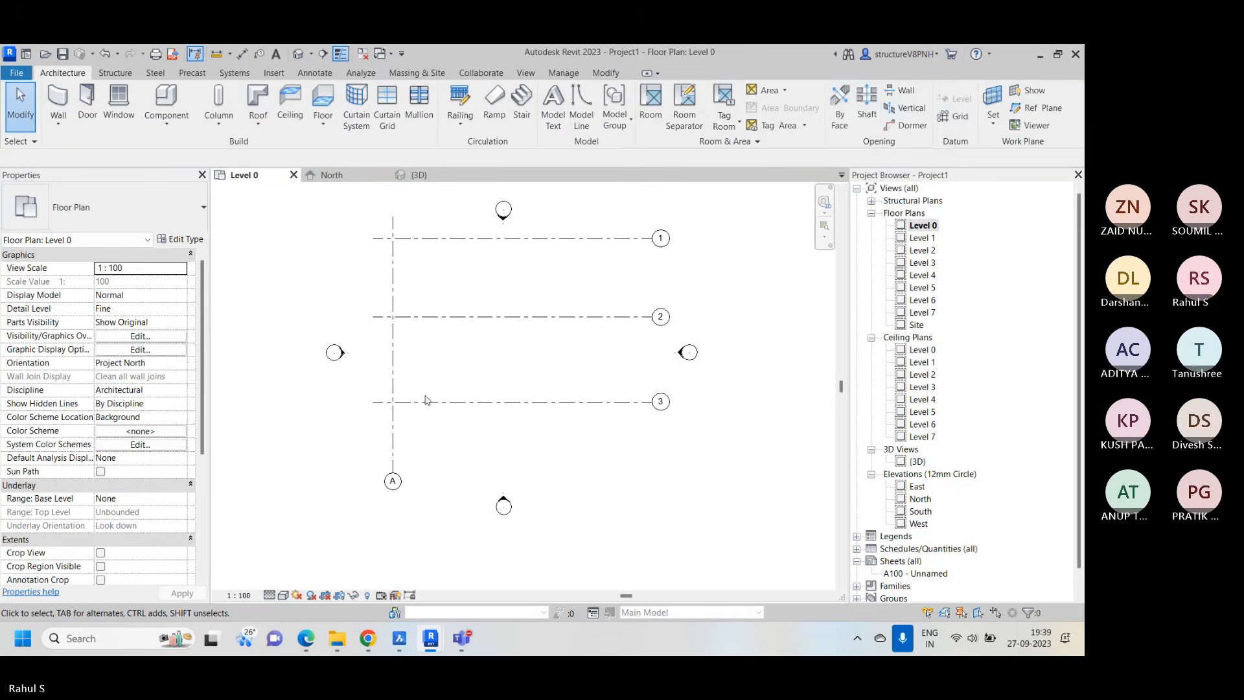
Create four more vertical grid lines with Pick Lines, each offset 5000 from the previous one, starting from grid A and running toward the horizontal grids' bubbles
{"action": "left_click", "coordinate": [943, 117]}
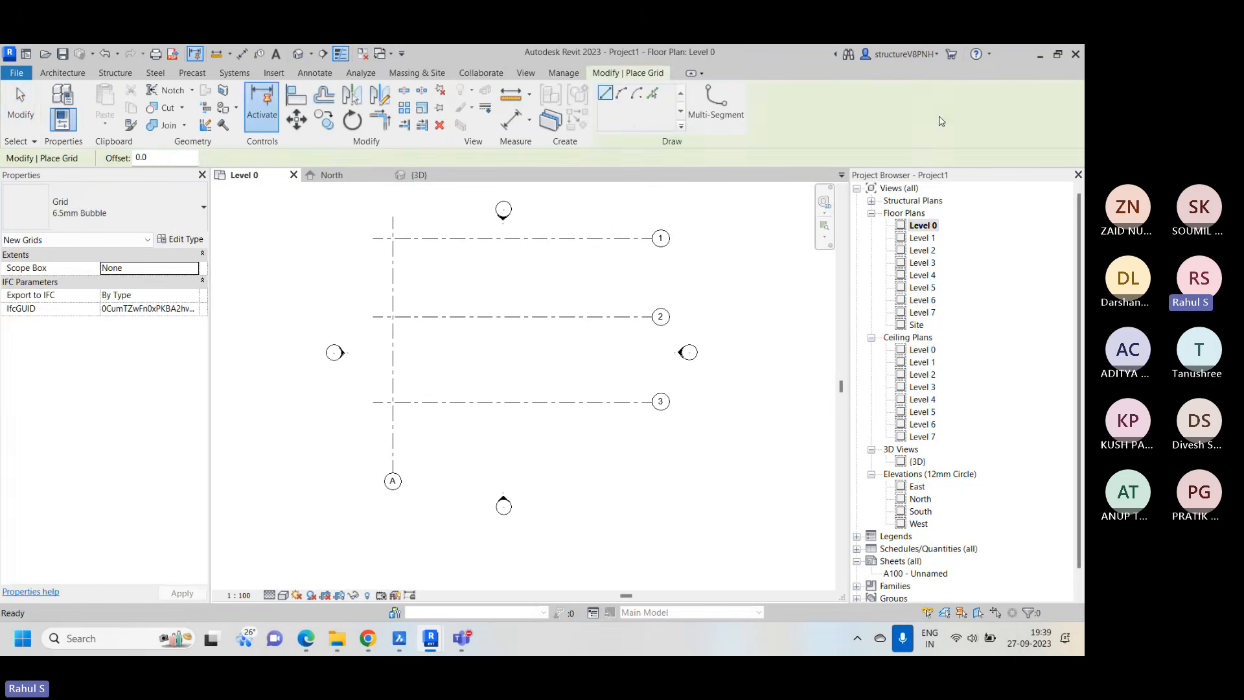
{"action": "left_click", "coordinate": [653, 93]}
{"action": "double_click", "coordinate": [143, 158]}
{"action": "type", "text": "5000.0"}
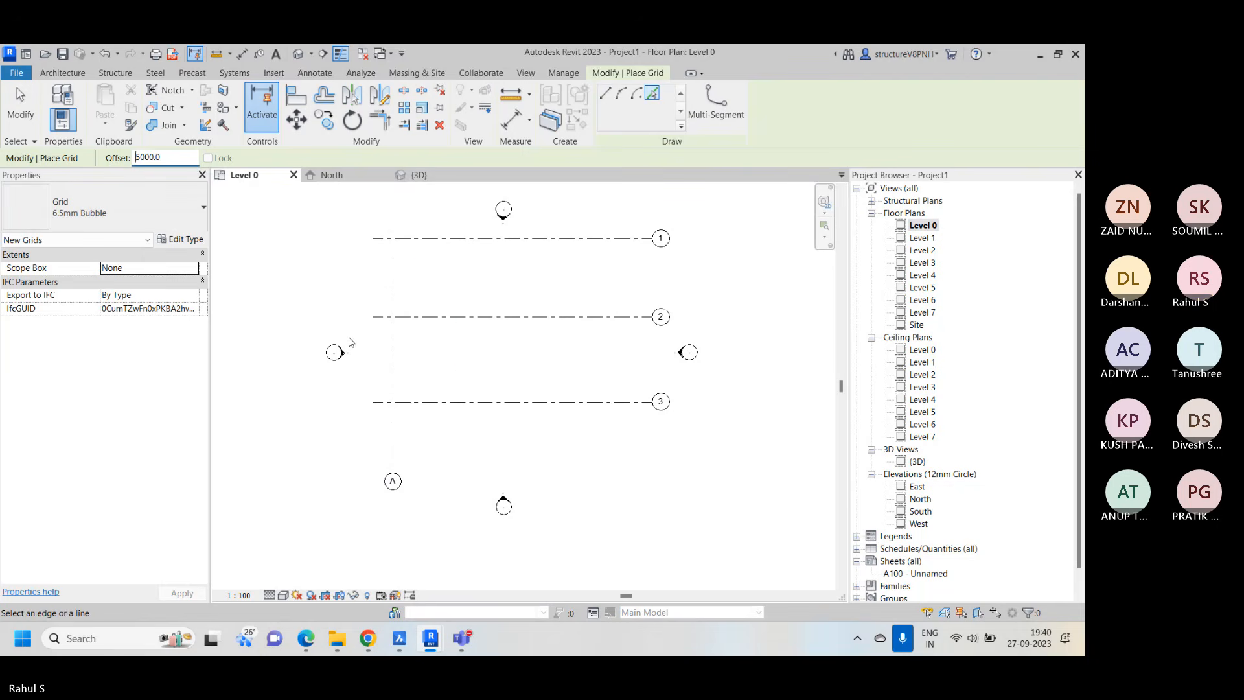
{"action": "left_click", "coordinate": [395, 382]}
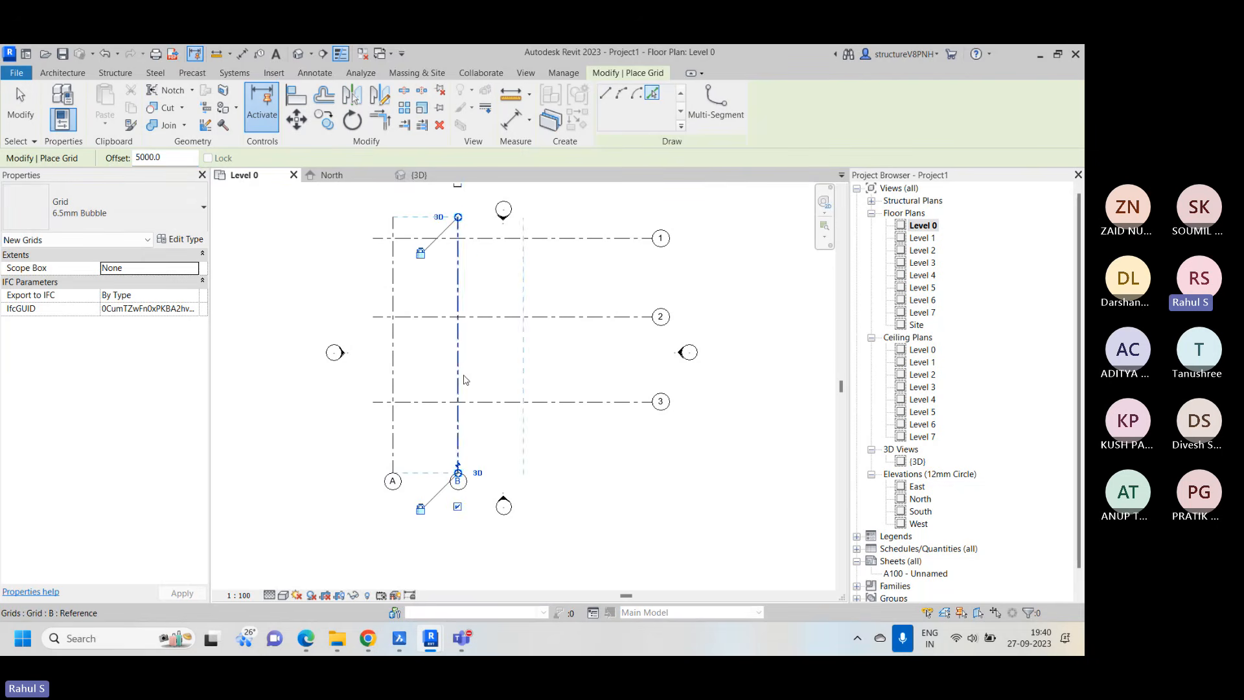
{"action": "left_click", "coordinate": [467, 381]}
{"action": "left_click", "coordinate": [525, 373]}
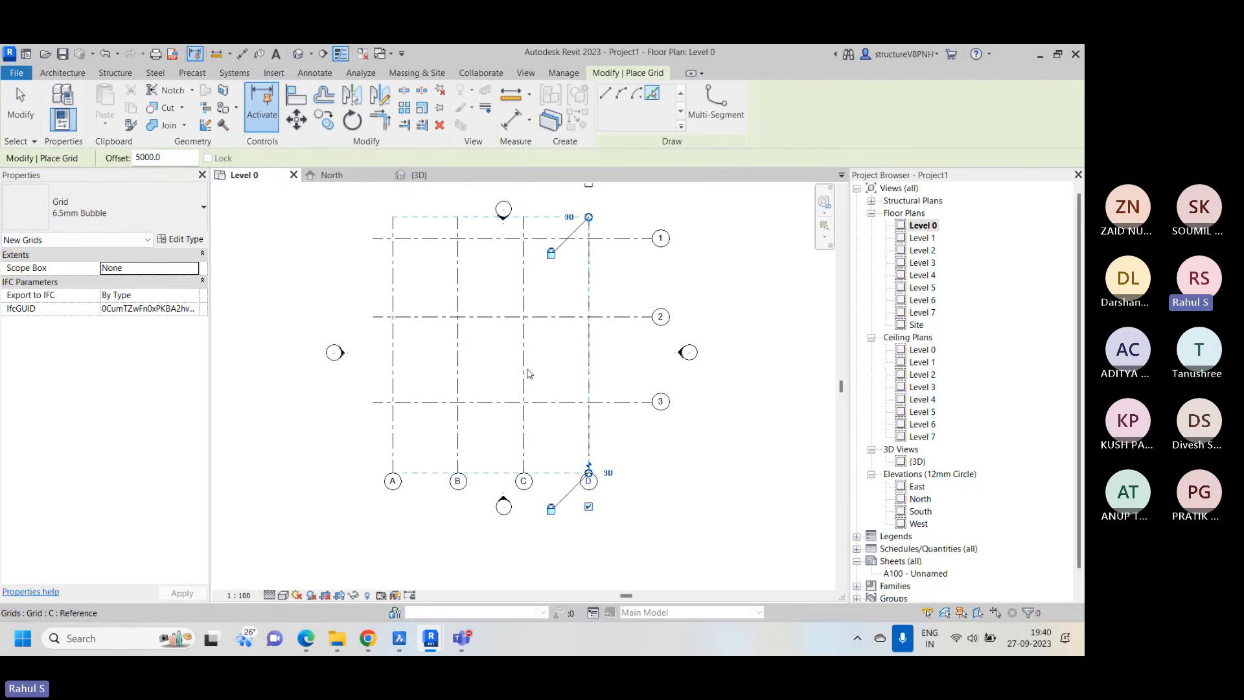
{"action": "left_click", "coordinate": [591, 373]}
{"action": "right_click", "coordinate": [694, 281]}
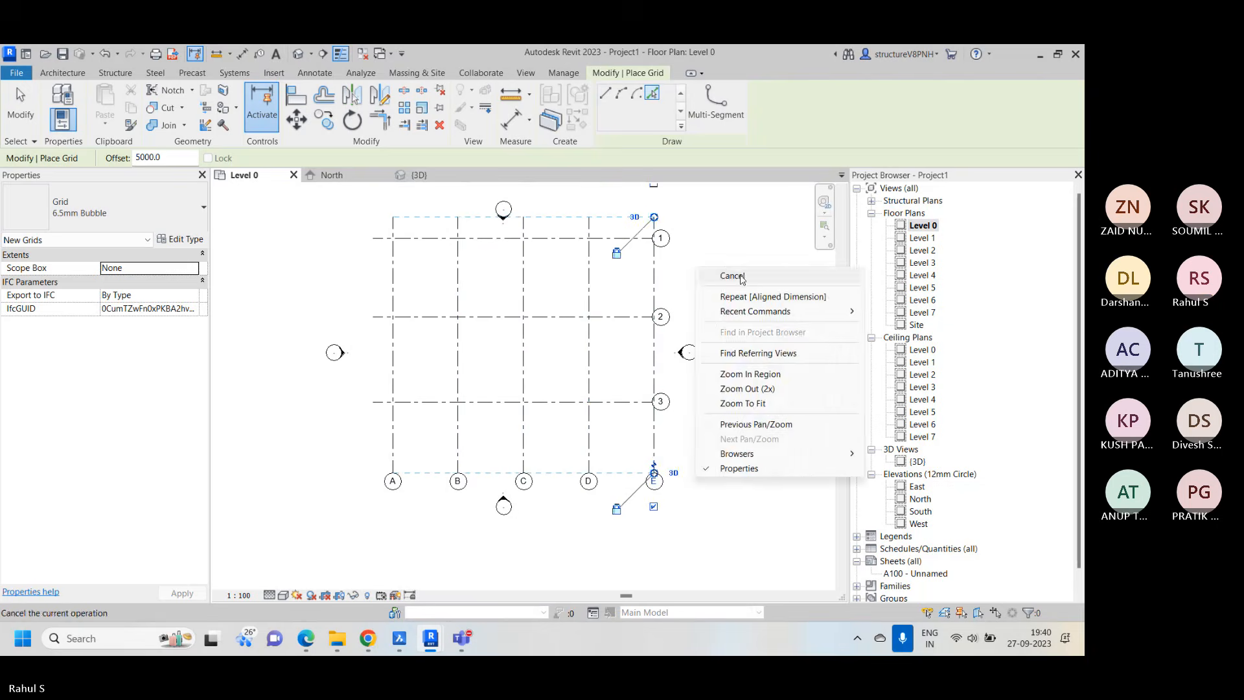
{"action": "right_click", "coordinate": [757, 274]}
{"action": "left_click", "coordinate": [774, 281]}
Extend the bubble ends of the three aligned horizontal grids slightly past grid E
{"action": "left_click", "coordinate": [635, 242]}
{"action": "scroll", "coordinate": [654, 240], "scroll_direction": "up", "scroll_amount": 2}
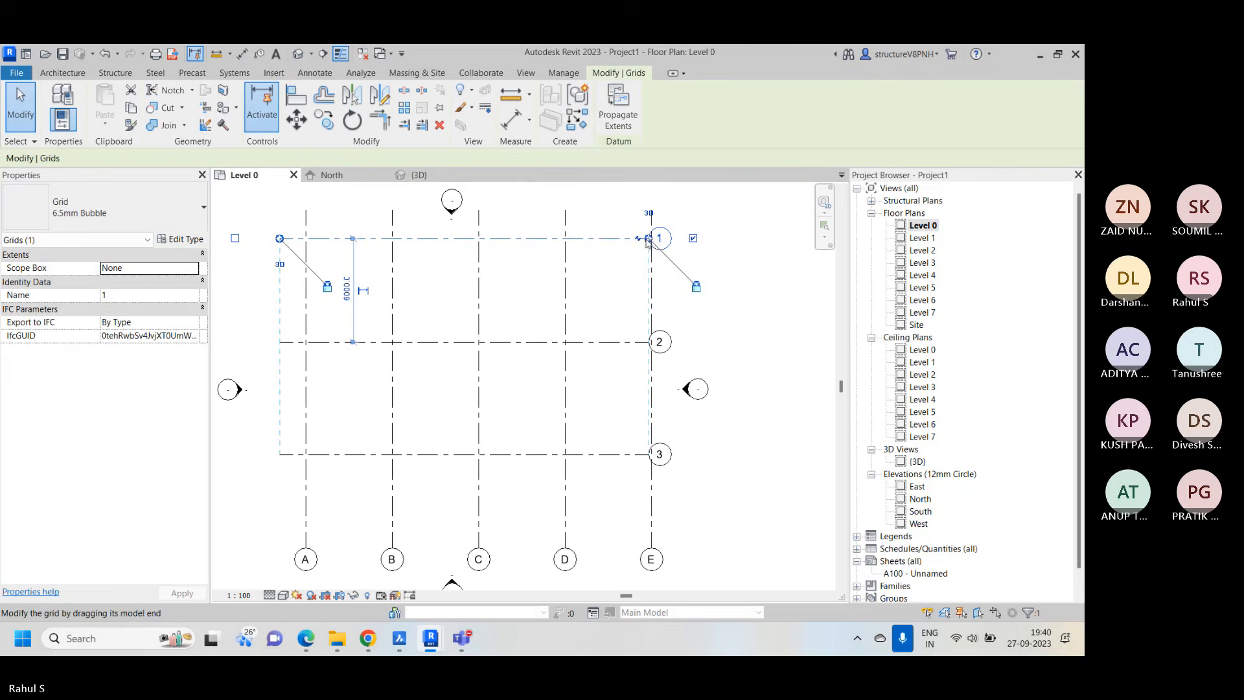
{"action": "left_click_drag", "start_coordinate": [649, 241], "coordinate": [665, 240]}
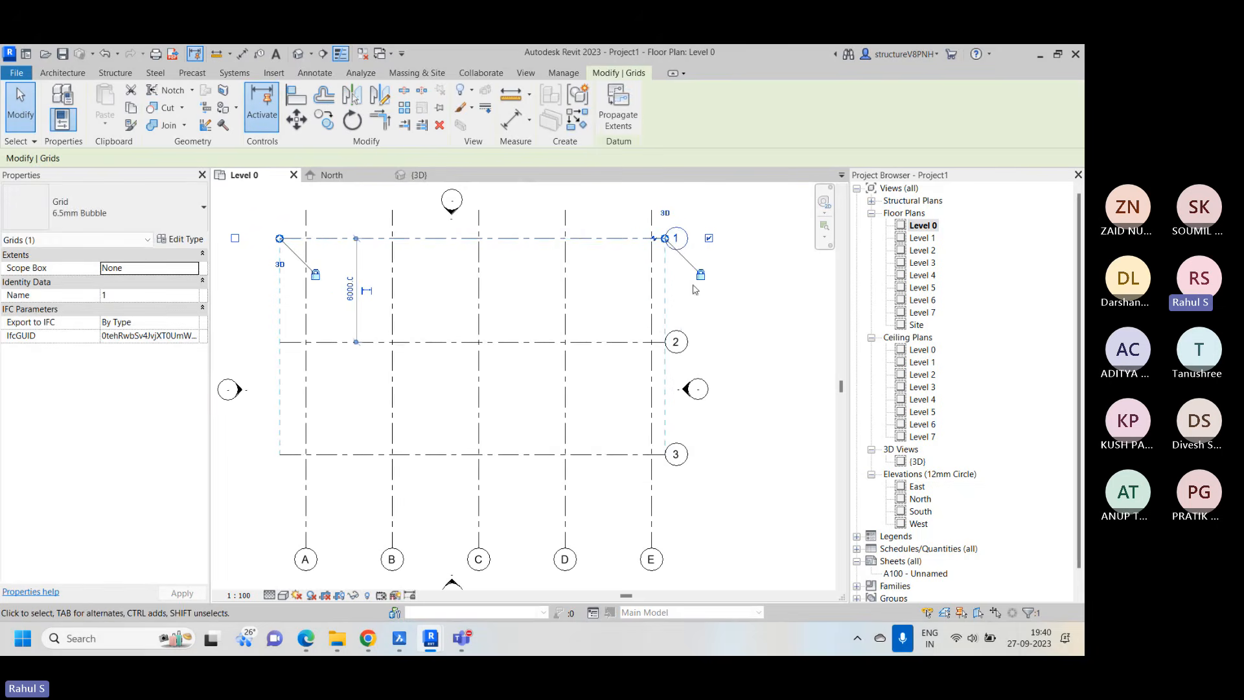
{"action": "left_click", "coordinate": [779, 377]}
{"action": "scroll", "coordinate": [640, 356], "scroll_direction": "down", "scroll_amount": 1}
{"action": "right_click", "coordinate": [723, 271]}
{"action": "left_click", "coordinate": [759, 281]}
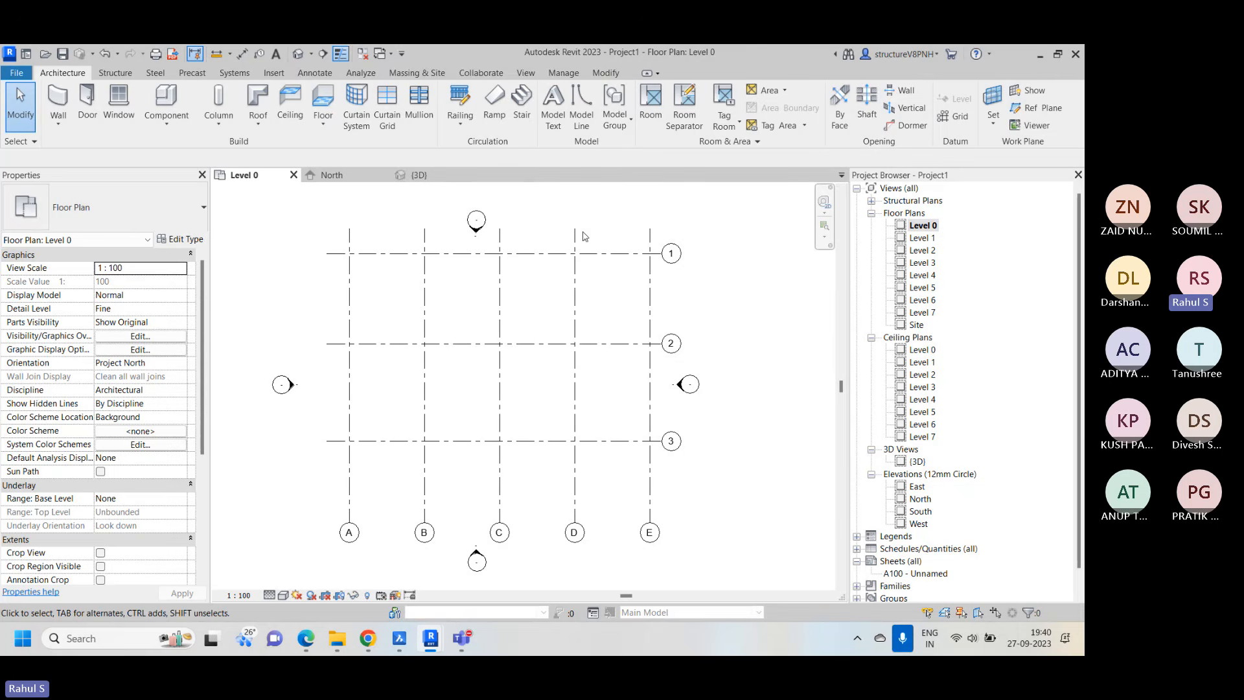
Close the North elevation view after a look at the 3D view, and return to the Level 0 floor plan
{"action": "left_click", "coordinate": [430, 180]}
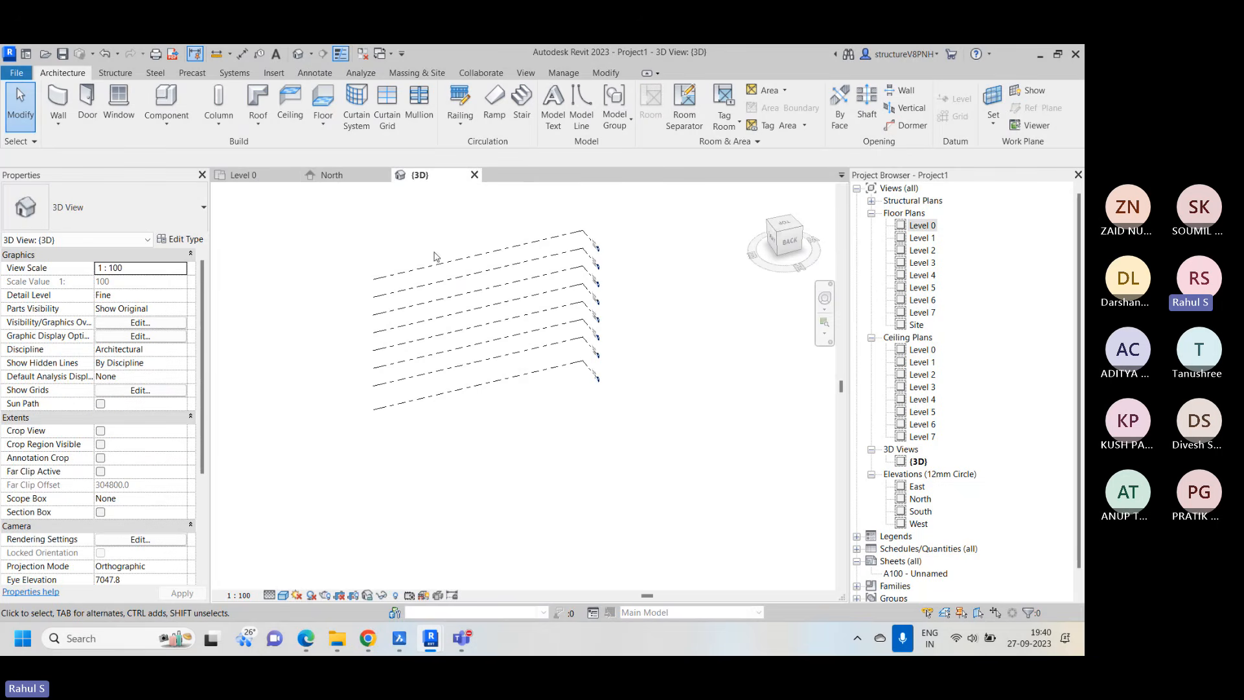
{"action": "left_click", "coordinate": [384, 175]}
{"action": "left_click", "coordinate": [252, 184]}
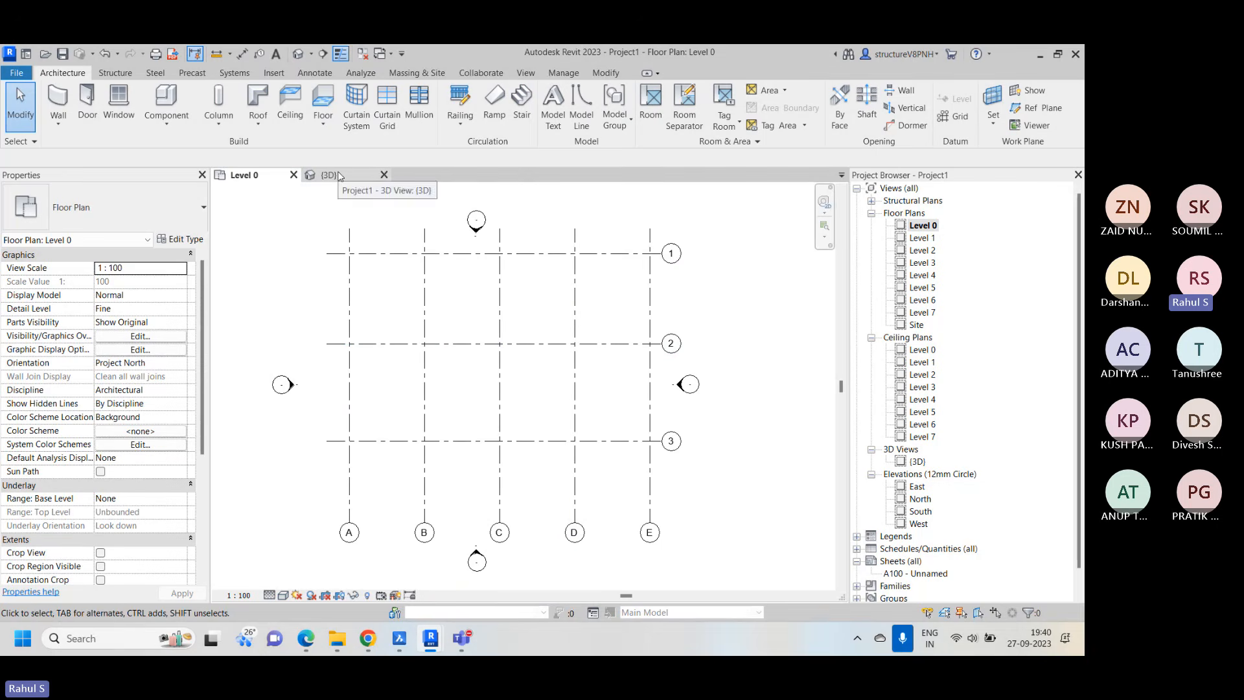
{"action": "right_click", "coordinate": [747, 238]}
{"action": "left_click", "coordinate": [749, 241]}
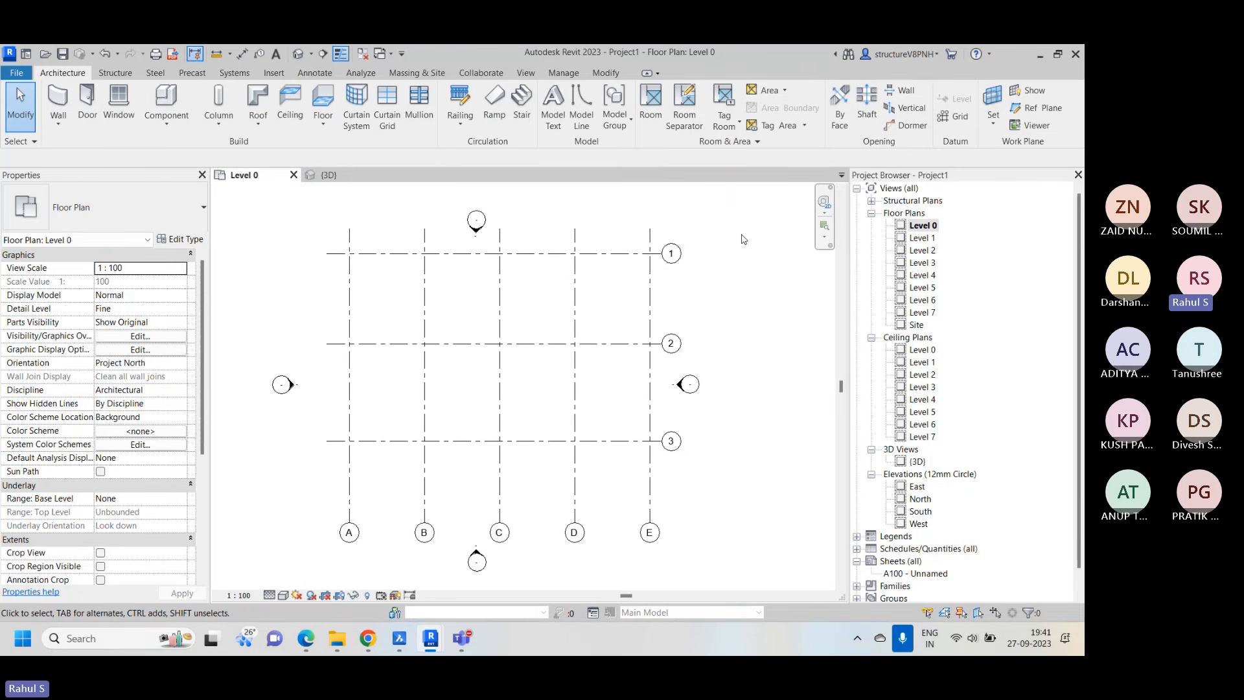
{"action": "right_click", "coordinate": [721, 356]}
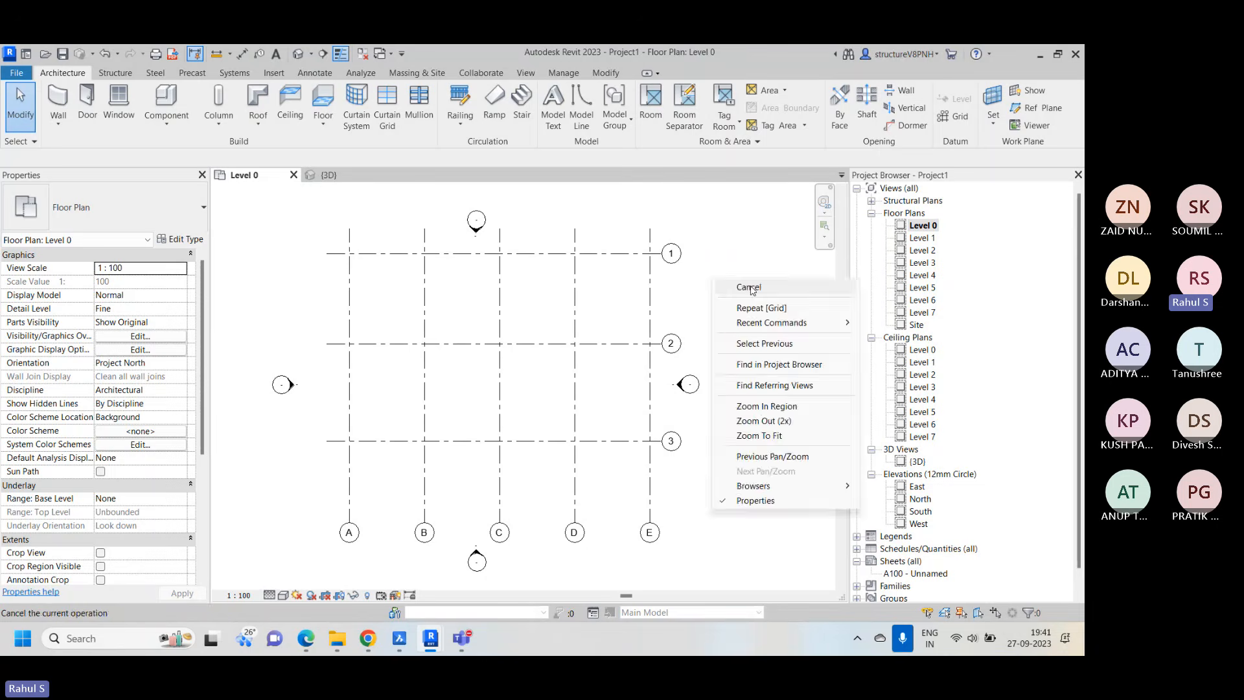
{"action": "key", "text": "Escape"}
{"action": "left_click", "coordinate": [347, 330]}
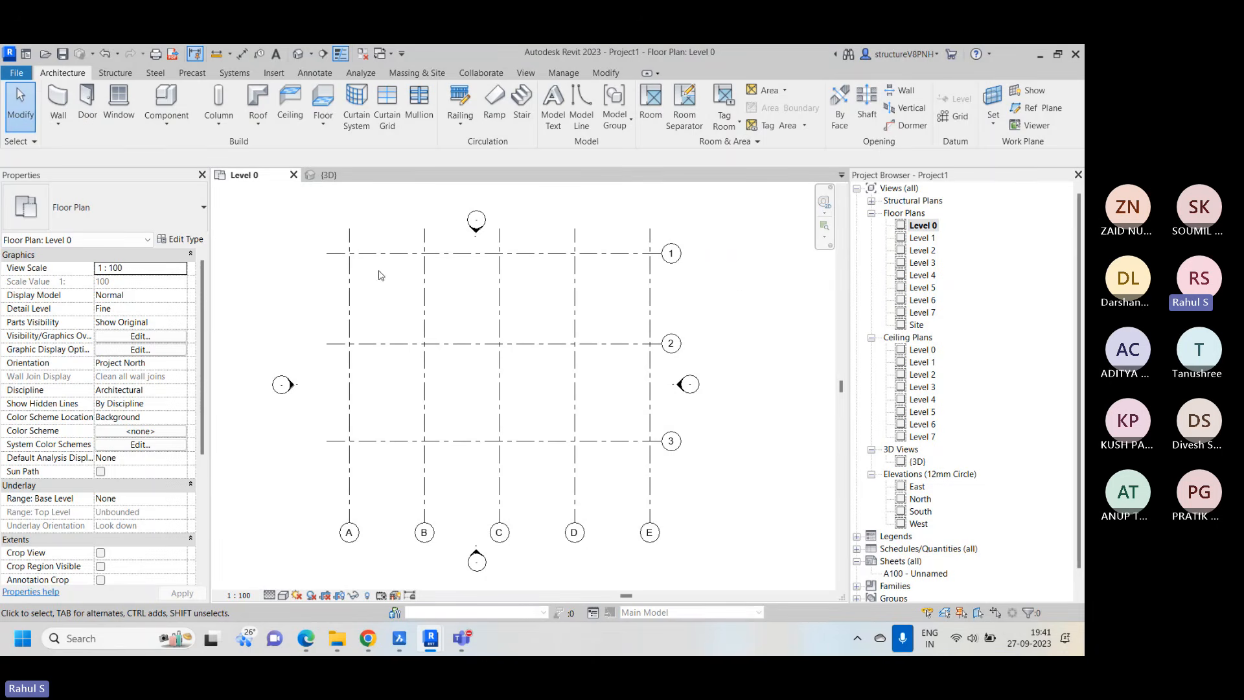
{"action": "left_click", "coordinate": [351, 259]}
{"action": "key", "text": "Escape"}
Fit the Level 0 plan in the view and examine the grid intersections, line ends and bubbles
{"action": "right_click", "coordinate": [713, 255]}
{"action": "left_click", "coordinate": [765, 413]}
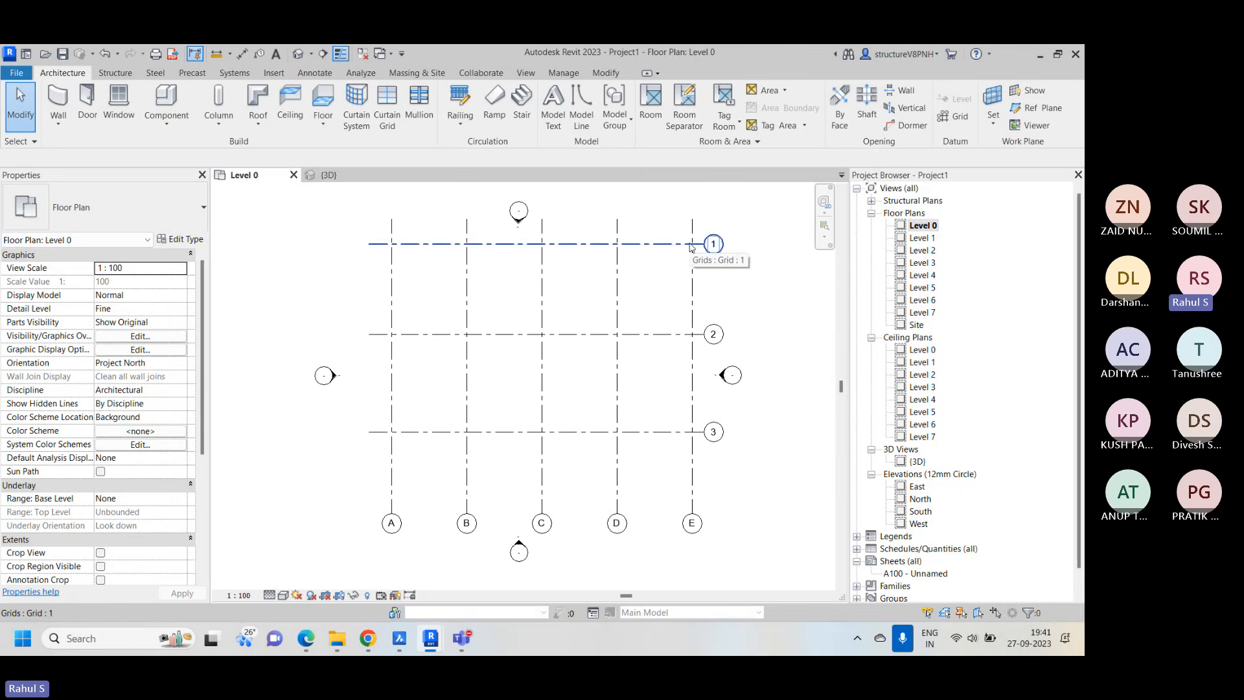
{"action": "scroll", "coordinate": [397, 241], "scroll_direction": "up", "scroll_amount": 3}
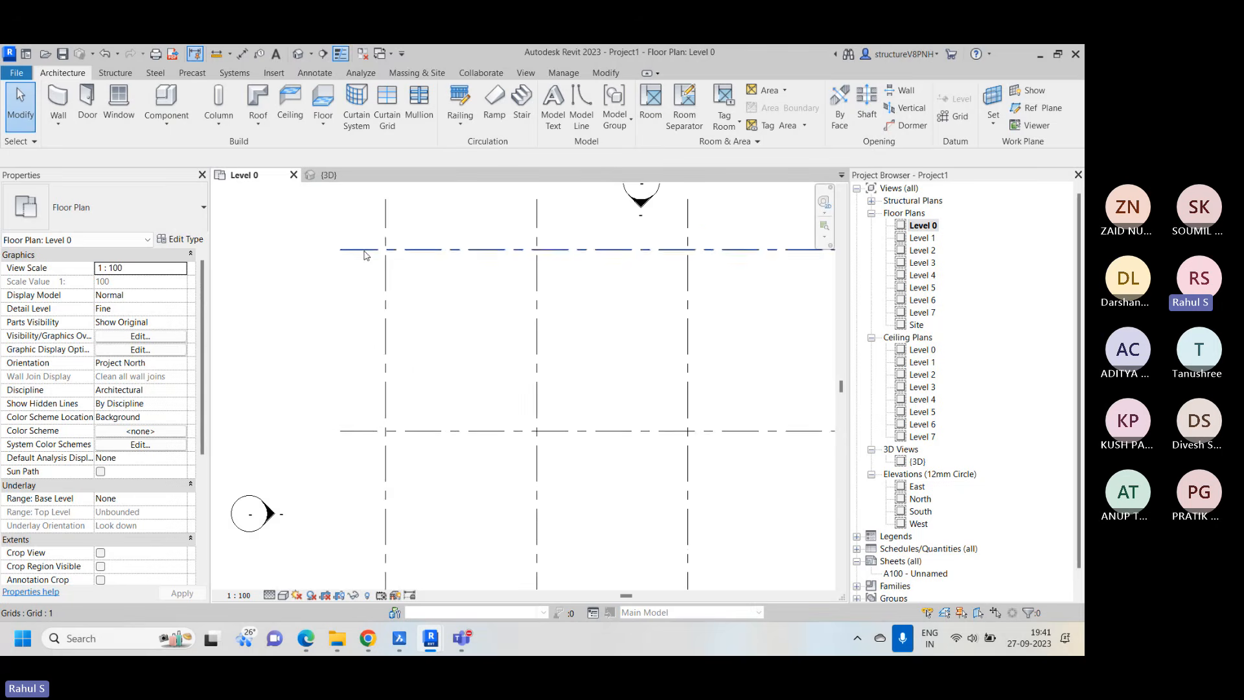
{"action": "scroll", "coordinate": [349, 280], "scroll_direction": "down", "scroll_amount": 3}
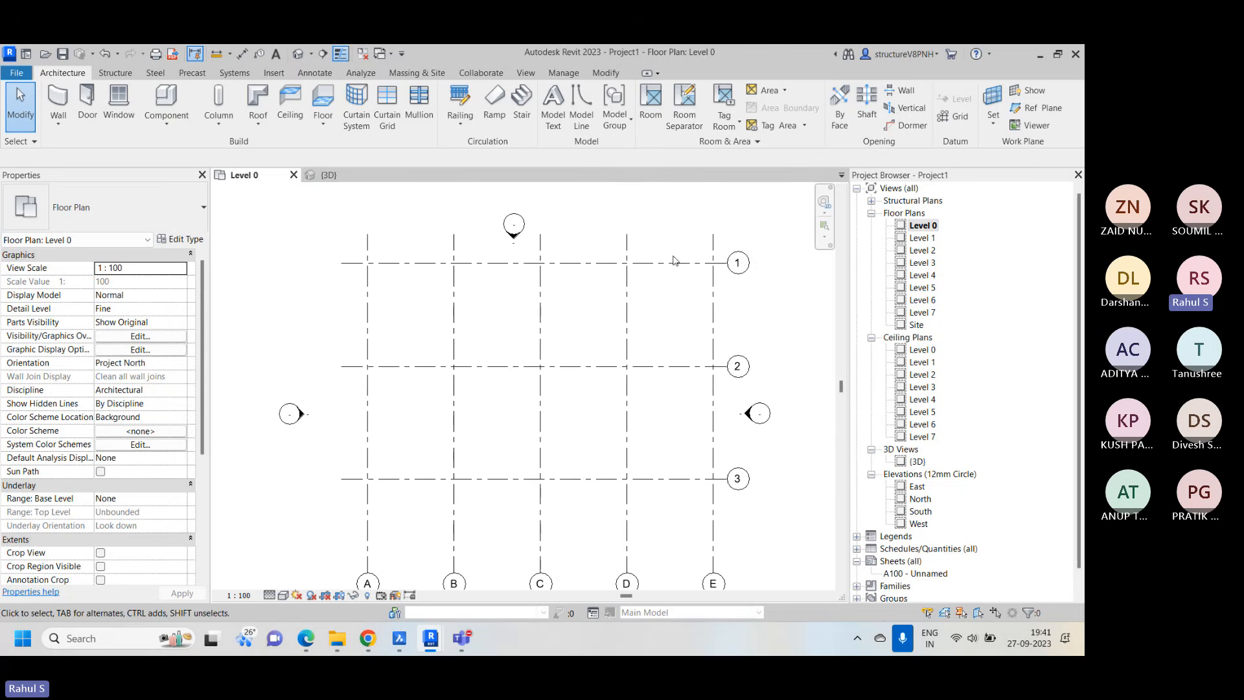
{"action": "middle_click_drag", "start_coordinate": [743, 539], "coordinate": [722, 455]}
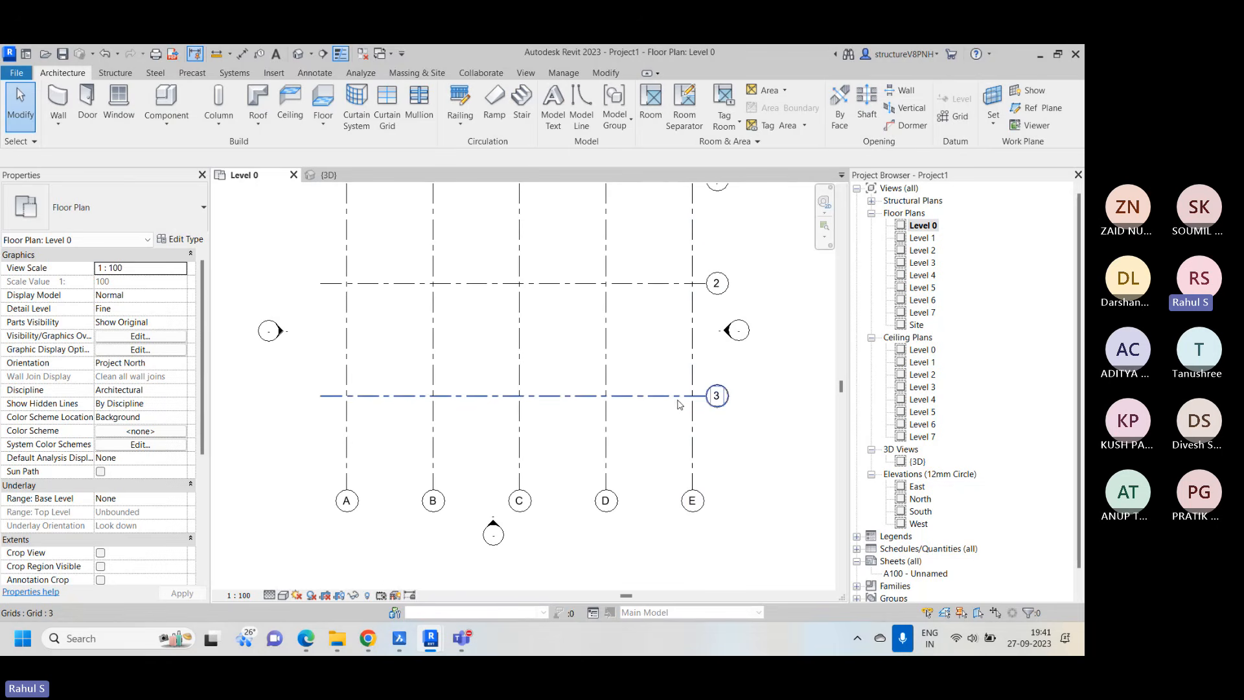
{"action": "scroll", "coordinate": [588, 382], "scroll_direction": "down", "scroll_amount": 2}
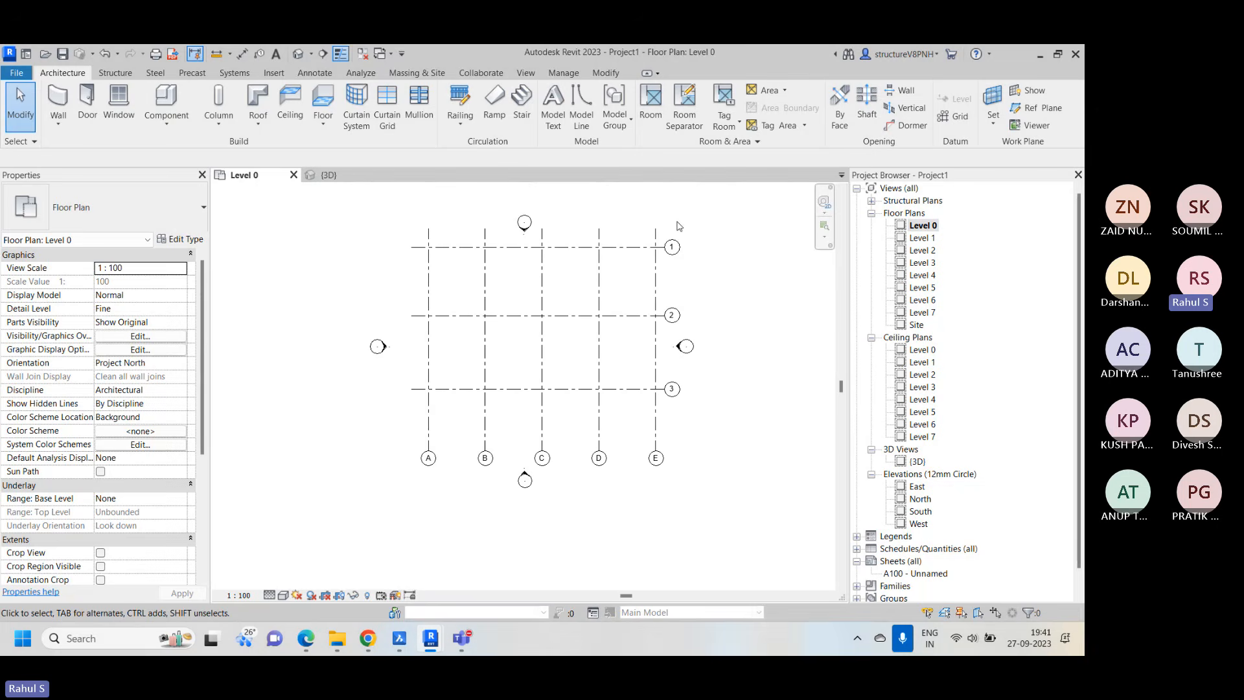
{"action": "right_click", "coordinate": [709, 214]}
{"action": "left_click", "coordinate": [745, 223]}
Start placing a vertical structural column and check which column types are available
{"action": "left_click", "coordinate": [116, 73]}
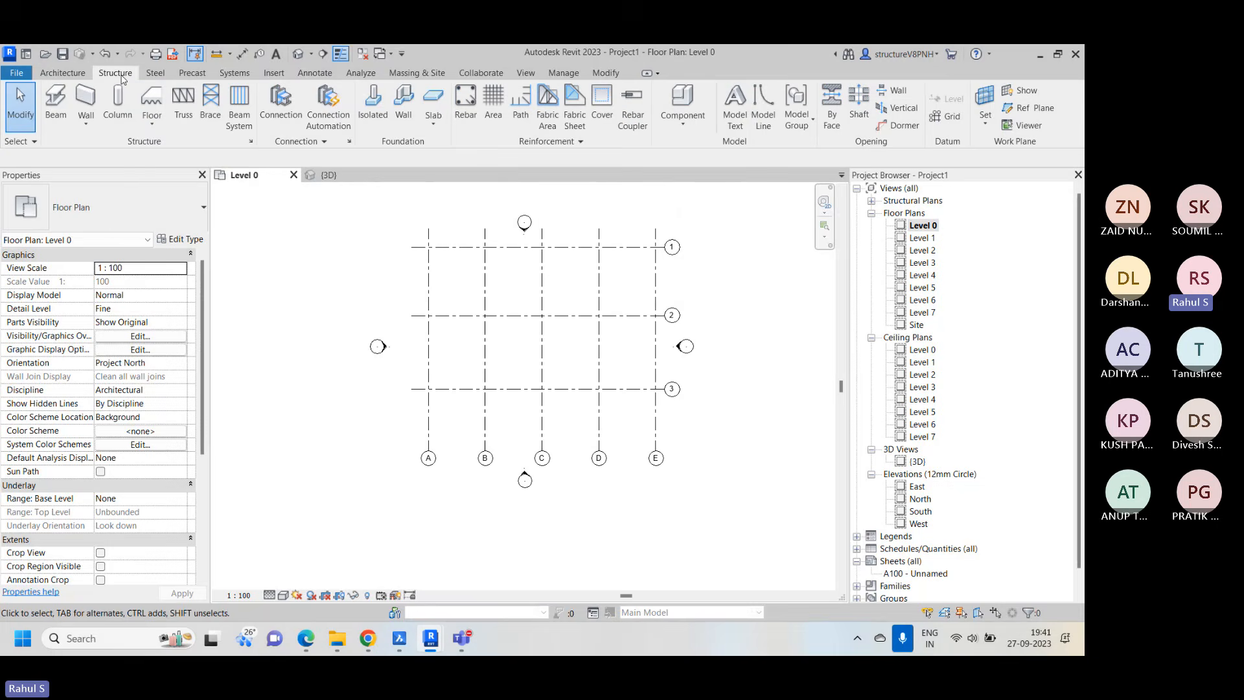
{"action": "left_click", "coordinate": [118, 111]}
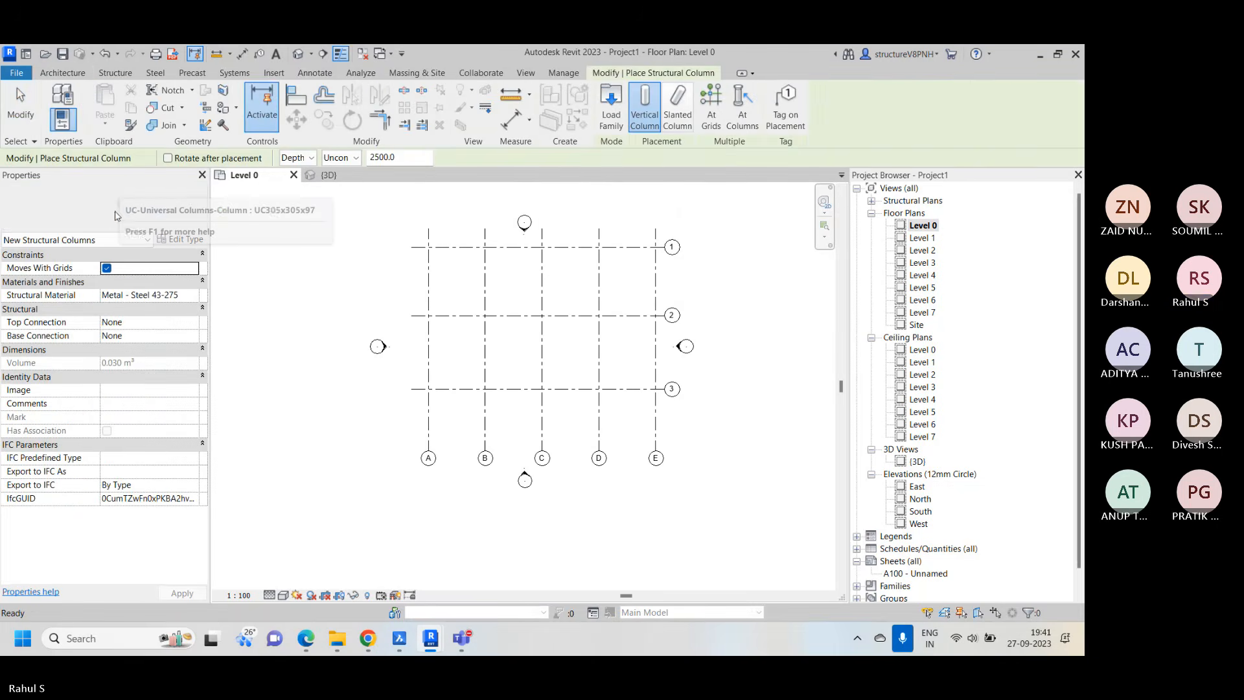
{"action": "left_click", "coordinate": [120, 207]}
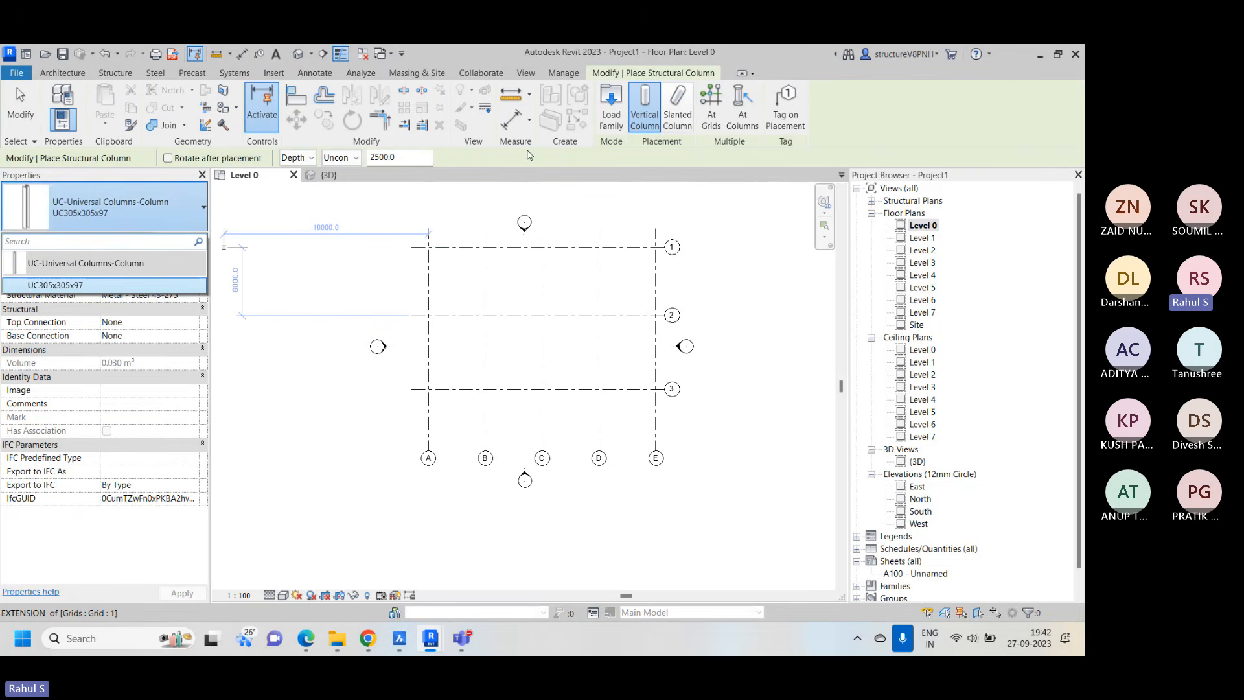
Search the Autodesk and Revit 2023 program folders for a structural column family to load, and close the family browser without loading one
{"action": "left_click", "coordinate": [612, 114]}
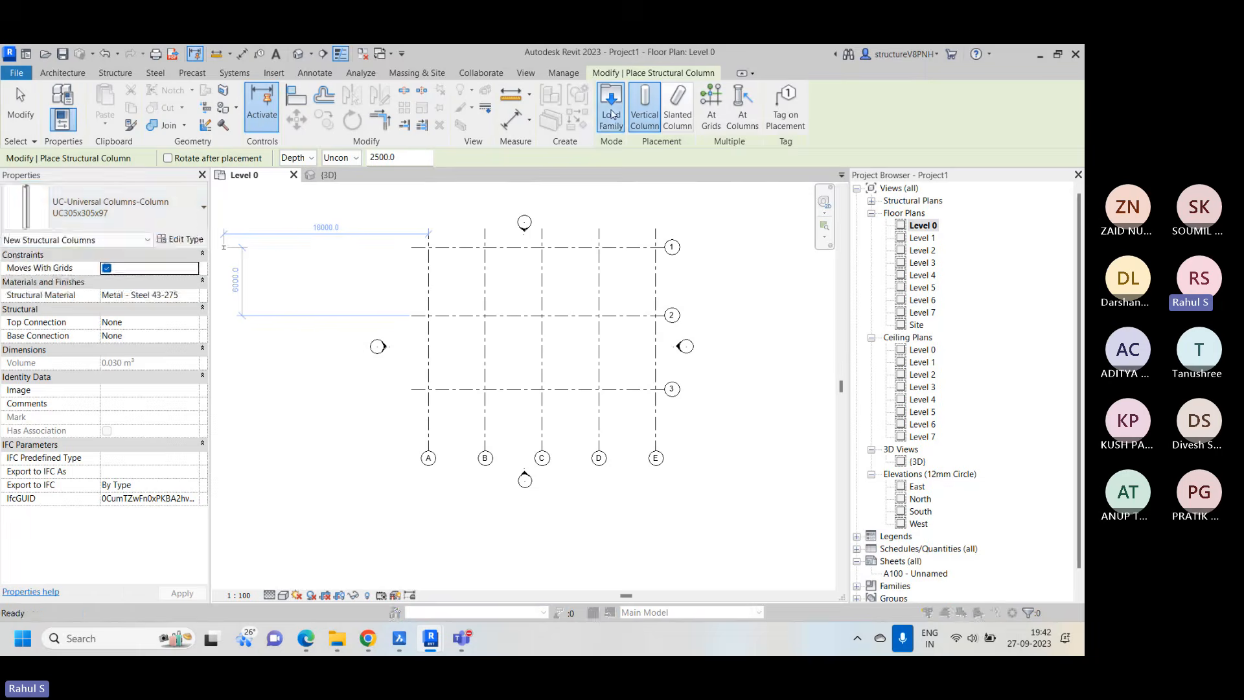
{"action": "scroll", "coordinate": [492, 311], "scroll_direction": "down", "scroll_amount": 3}
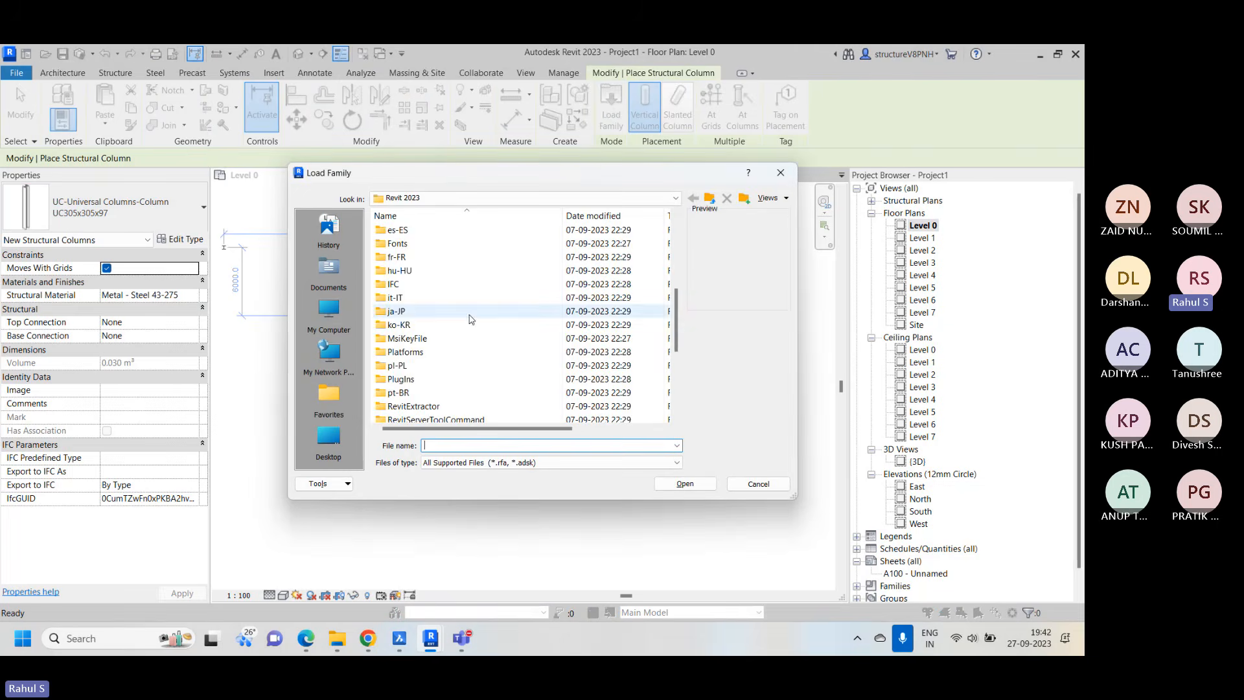
{"action": "left_click", "coordinate": [710, 200]}
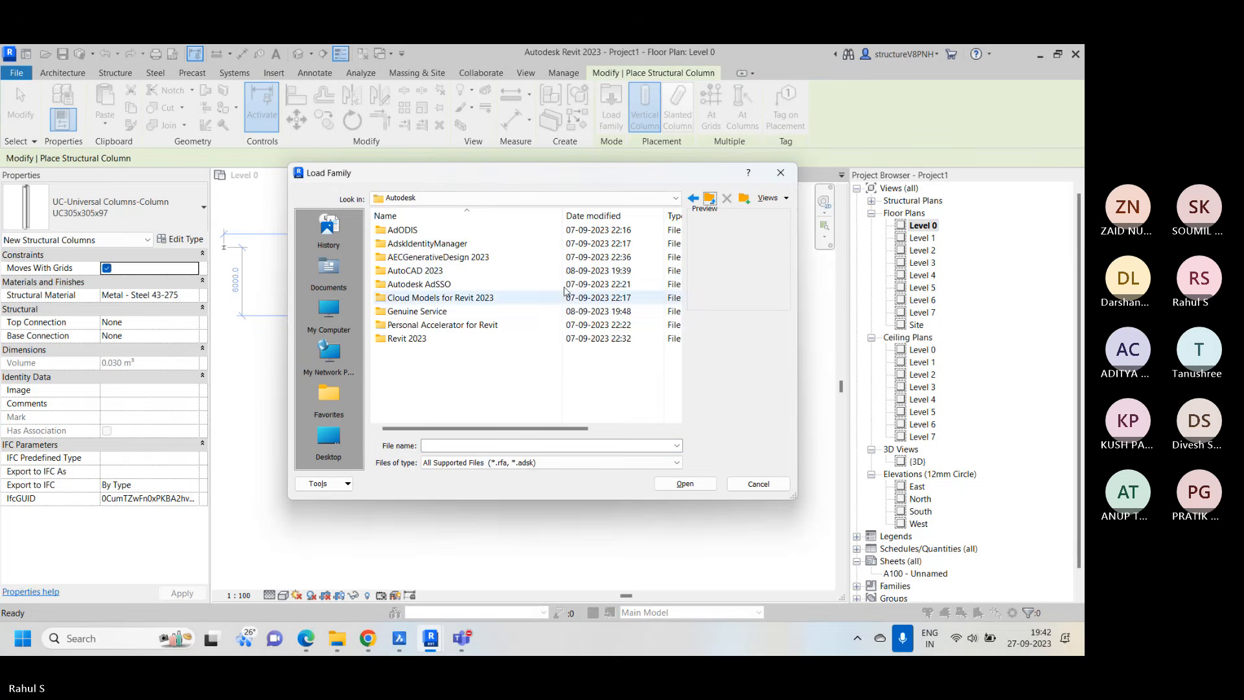
{"action": "left_click", "coordinate": [713, 201]}
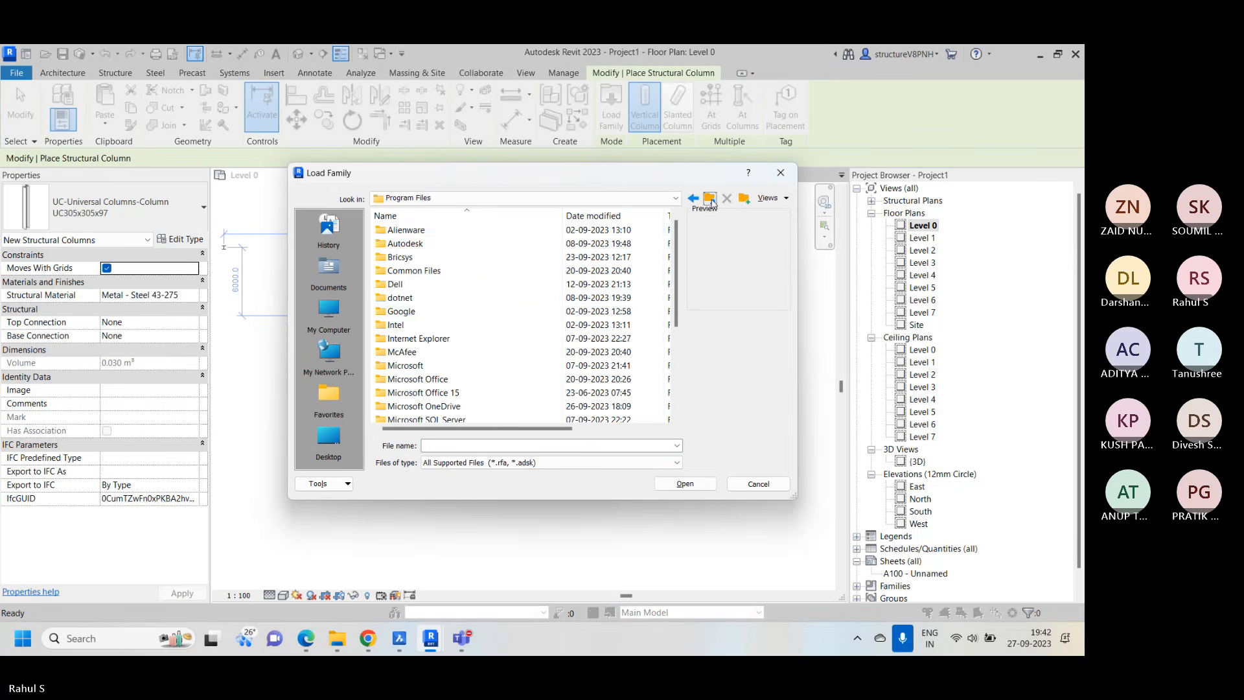
{"action": "double_click", "coordinate": [443, 249]}
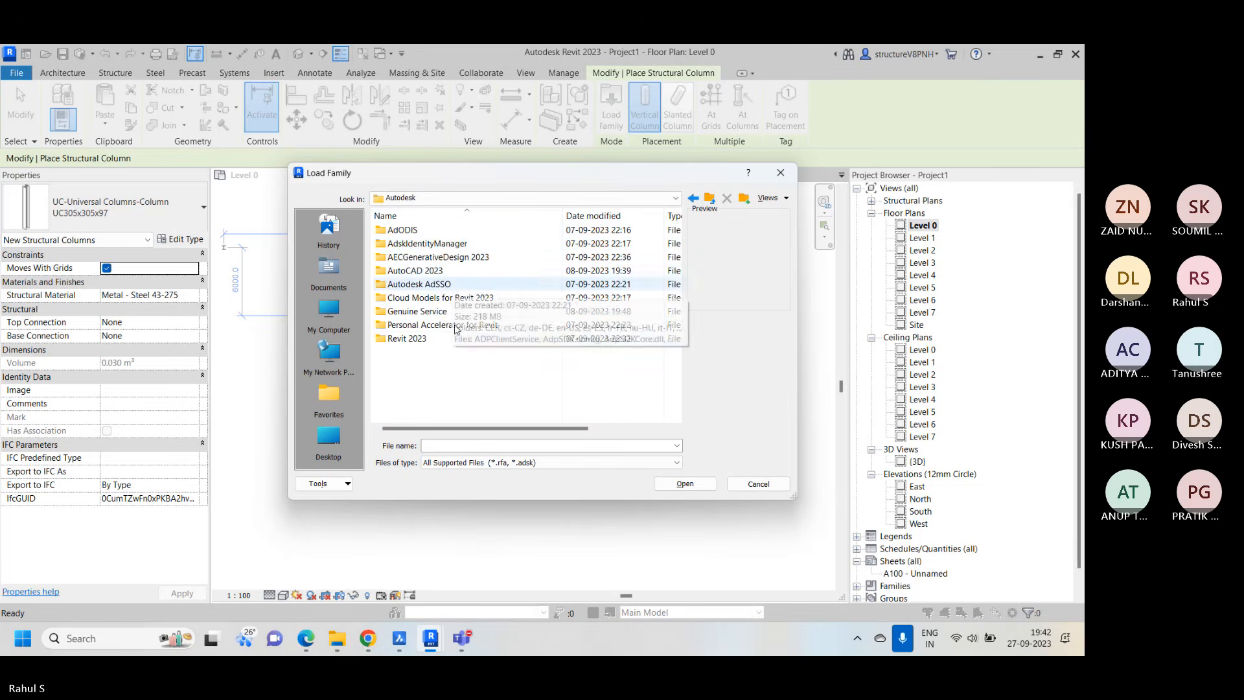
{"action": "double_click", "coordinate": [436, 344]}
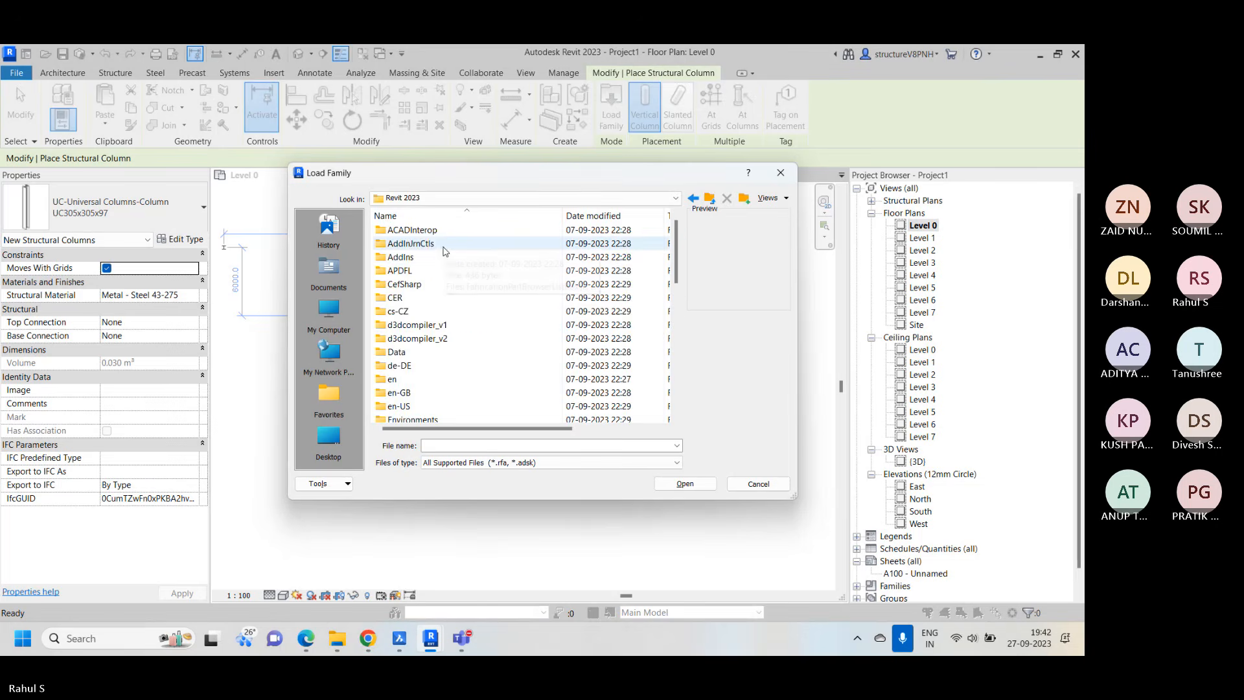
{"action": "scroll", "coordinate": [454, 285], "scroll_direction": "down", "scroll_amount": 3}
{"action": "scroll", "coordinate": [456, 292], "scroll_direction": "down", "scroll_amount": 5}
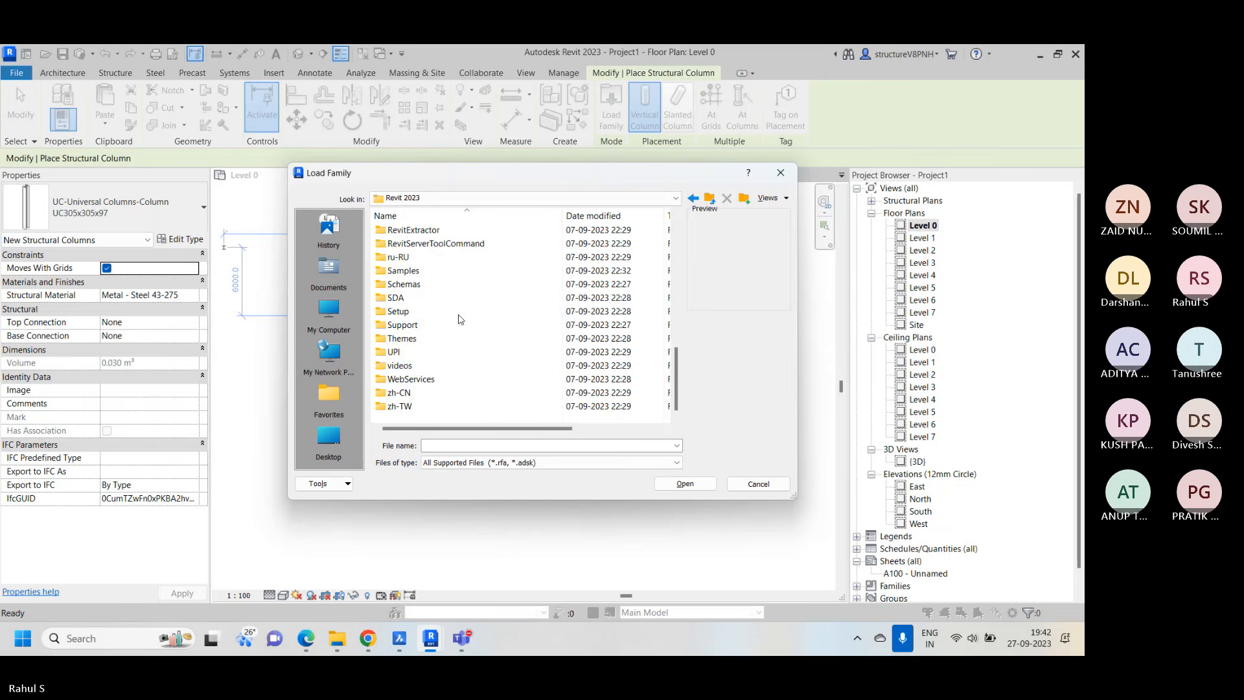
{"action": "scroll", "coordinate": [446, 371], "scroll_direction": "up", "scroll_amount": 3}
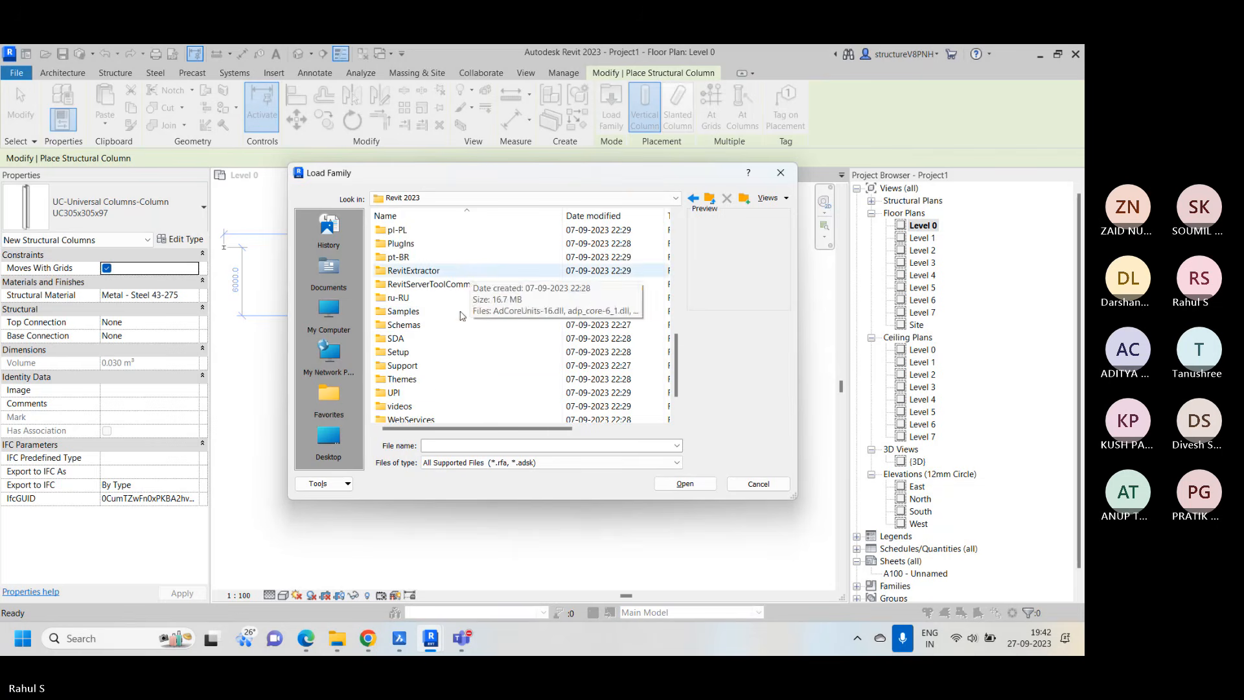
{"action": "scroll", "coordinate": [442, 347], "scroll_direction": "down", "scroll_amount": 1}
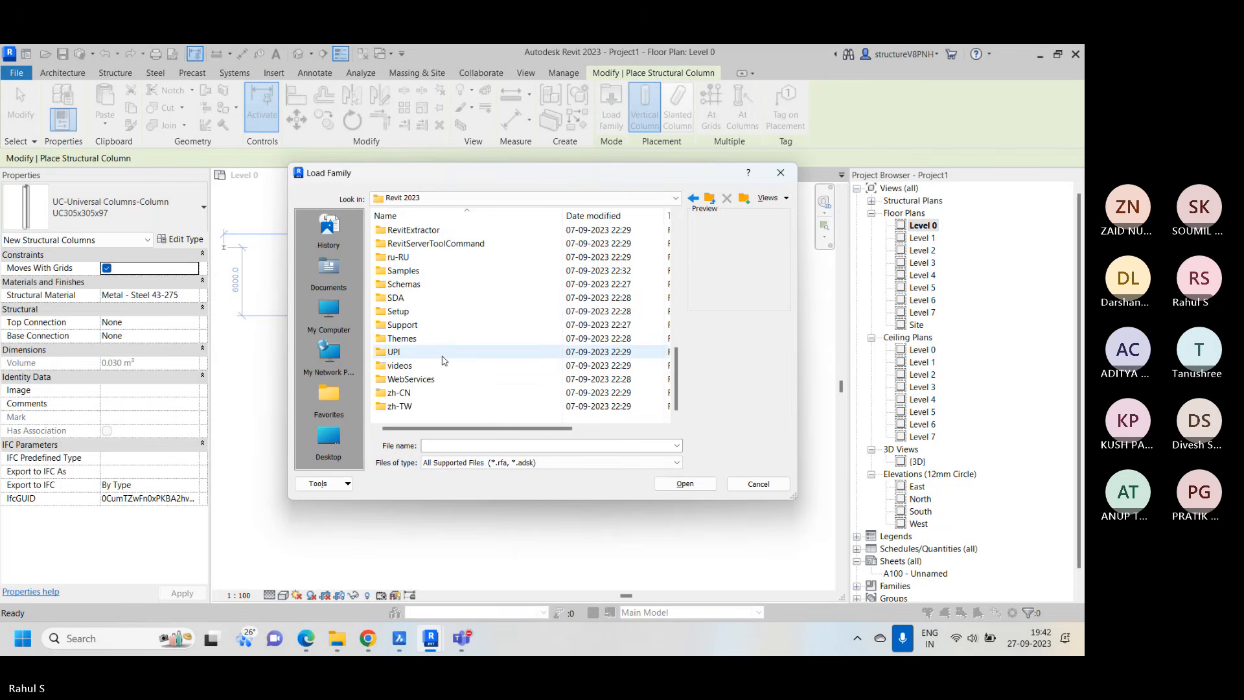
{"action": "scroll", "coordinate": [434, 318], "scroll_direction": "up", "scroll_amount": 3}
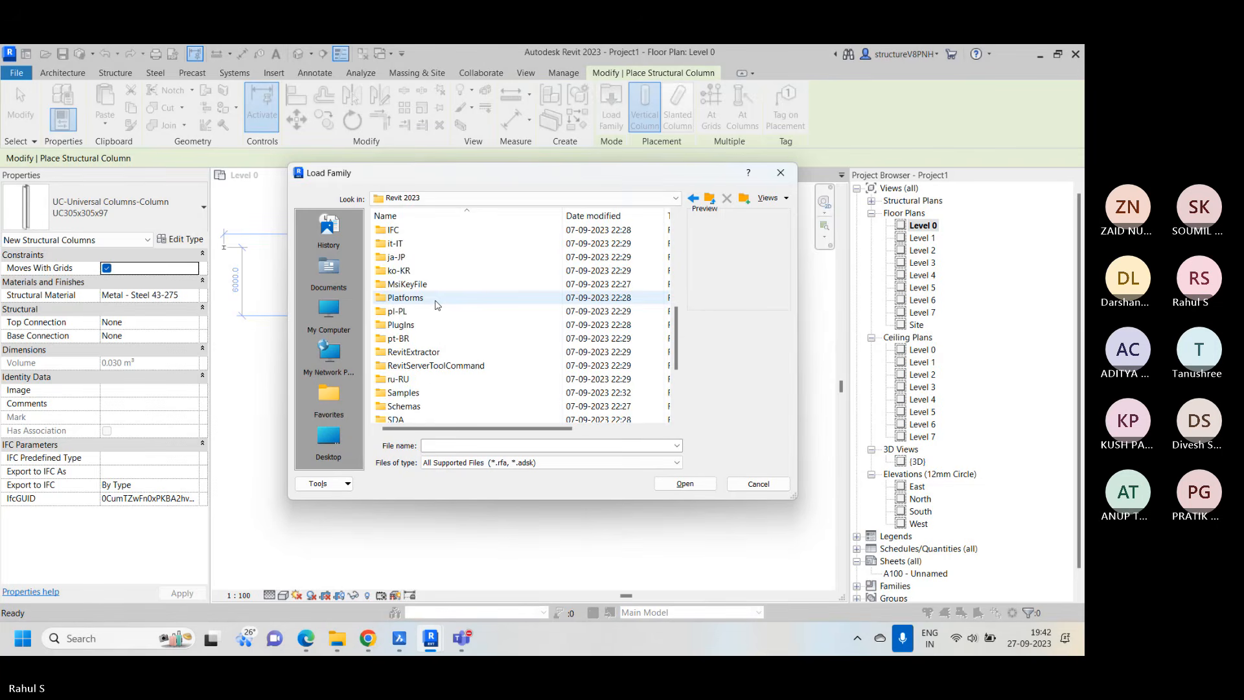
{"action": "scroll", "coordinate": [454, 279], "scroll_direction": "up", "scroll_amount": 5}
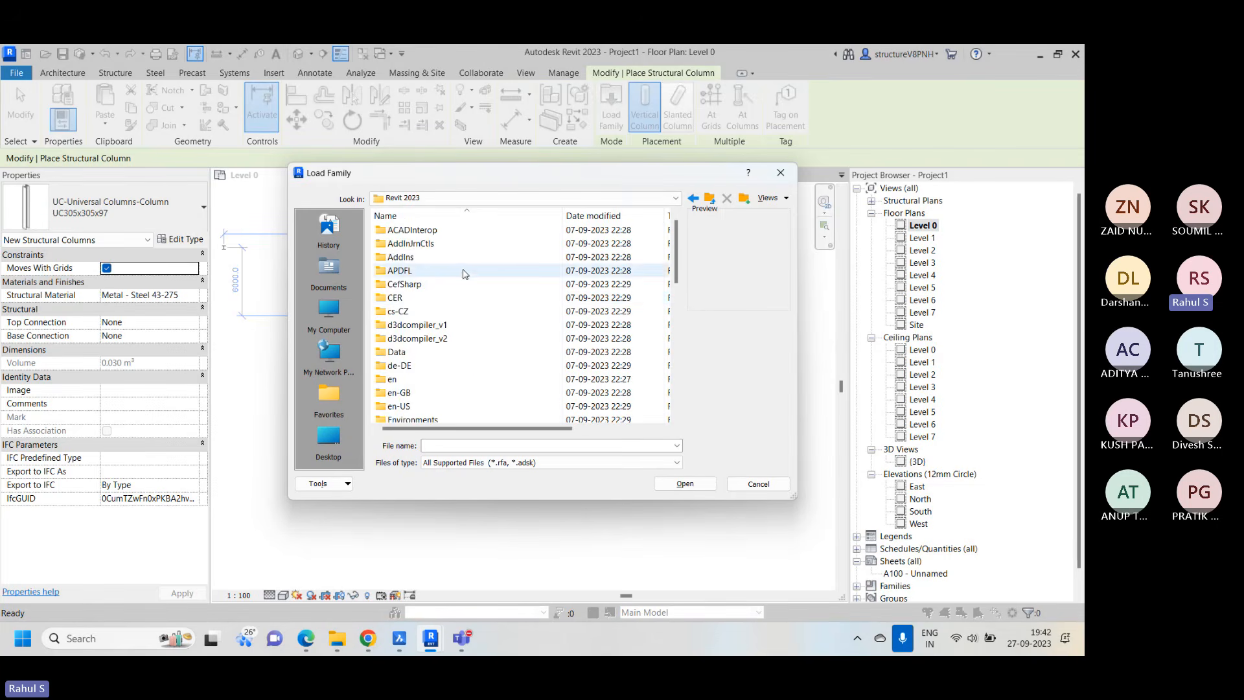
{"action": "left_click", "coordinate": [779, 173]}
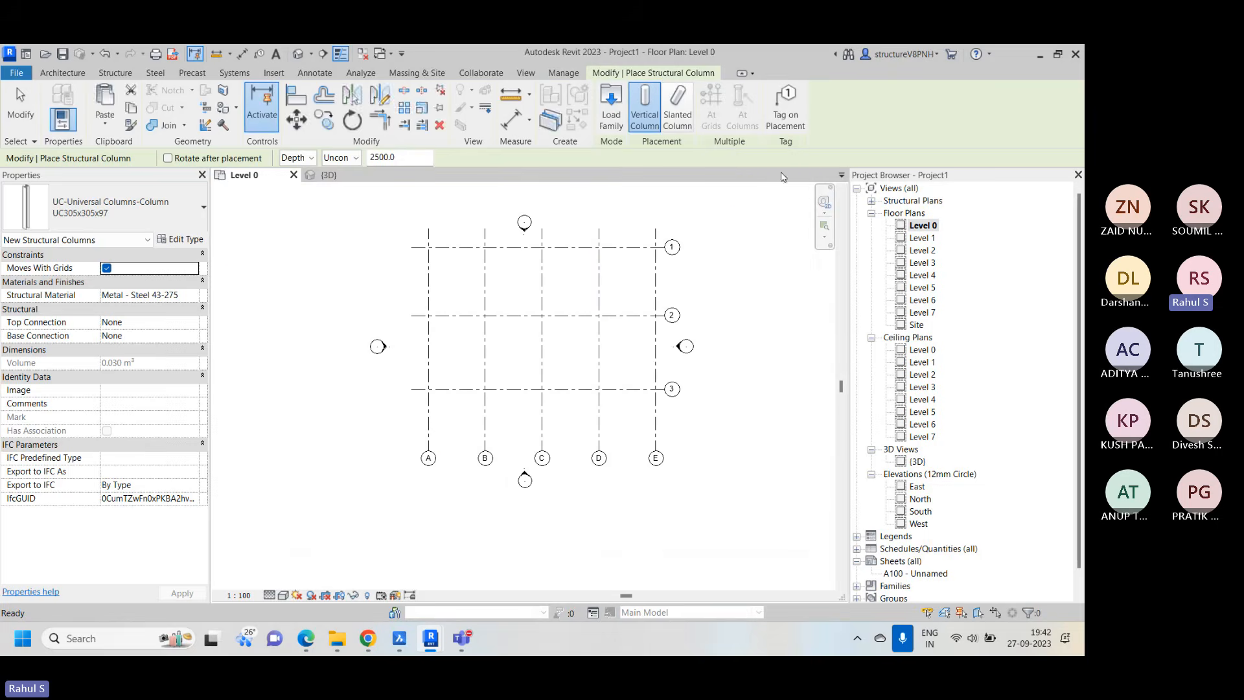
Leave structural column placement and start placing an architectural column on Level 0 instead
{"action": "right_click", "coordinate": [747, 226]}
{"action": "left_click", "coordinate": [783, 237]}
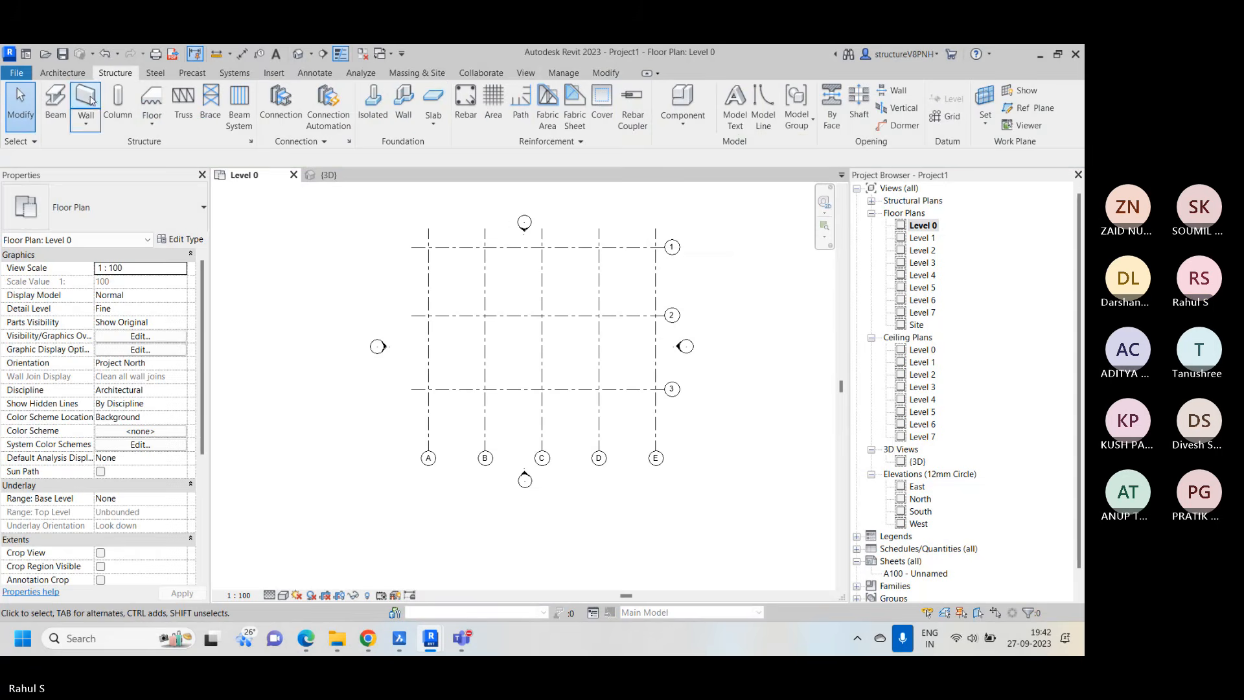
{"action": "left_click", "coordinate": [62, 72]}
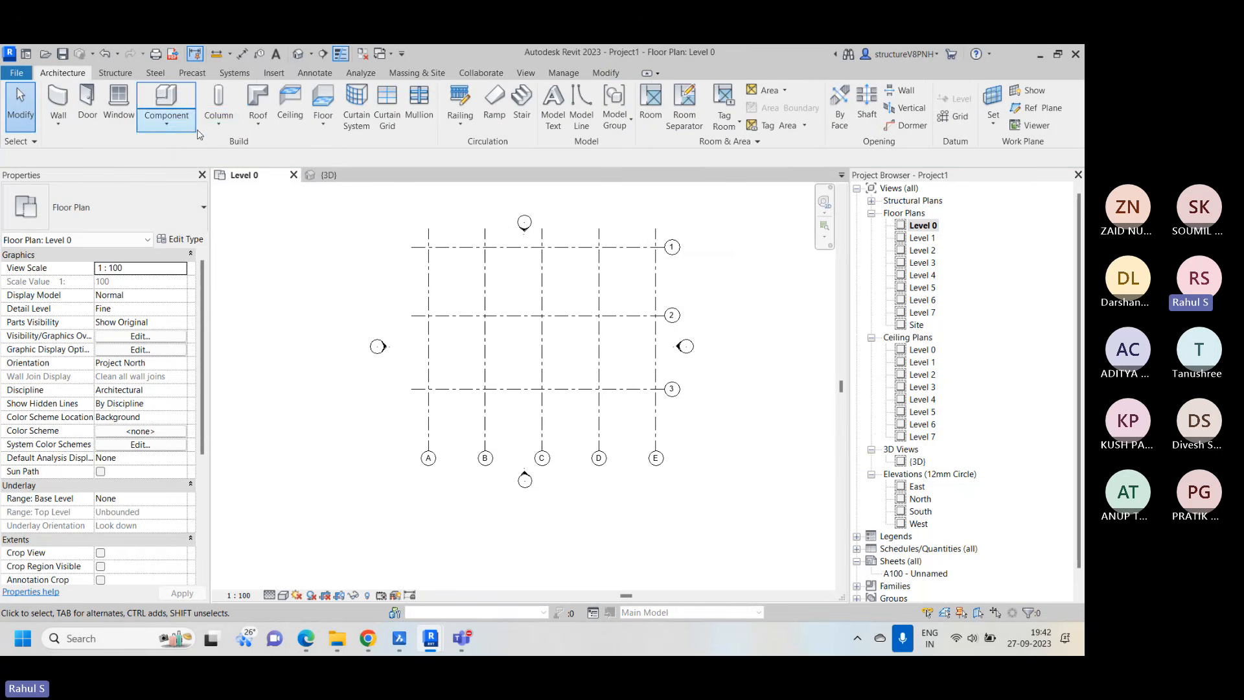
{"action": "left_click", "coordinate": [219, 121]}
{"action": "left_click", "coordinate": [267, 178]}
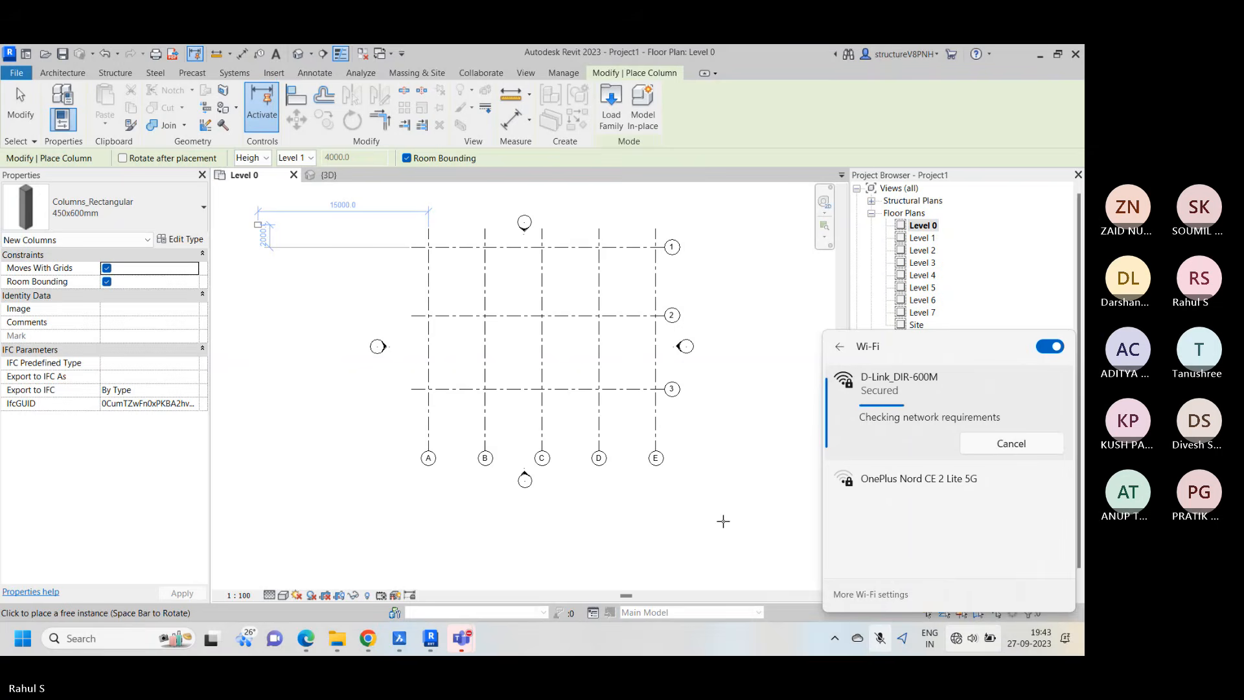
Switch to the Microsoft Teams meeting, dismiss the recording notice and check the participants, and return to Revit
{"action": "mouse_move", "coordinate": [462, 638]}
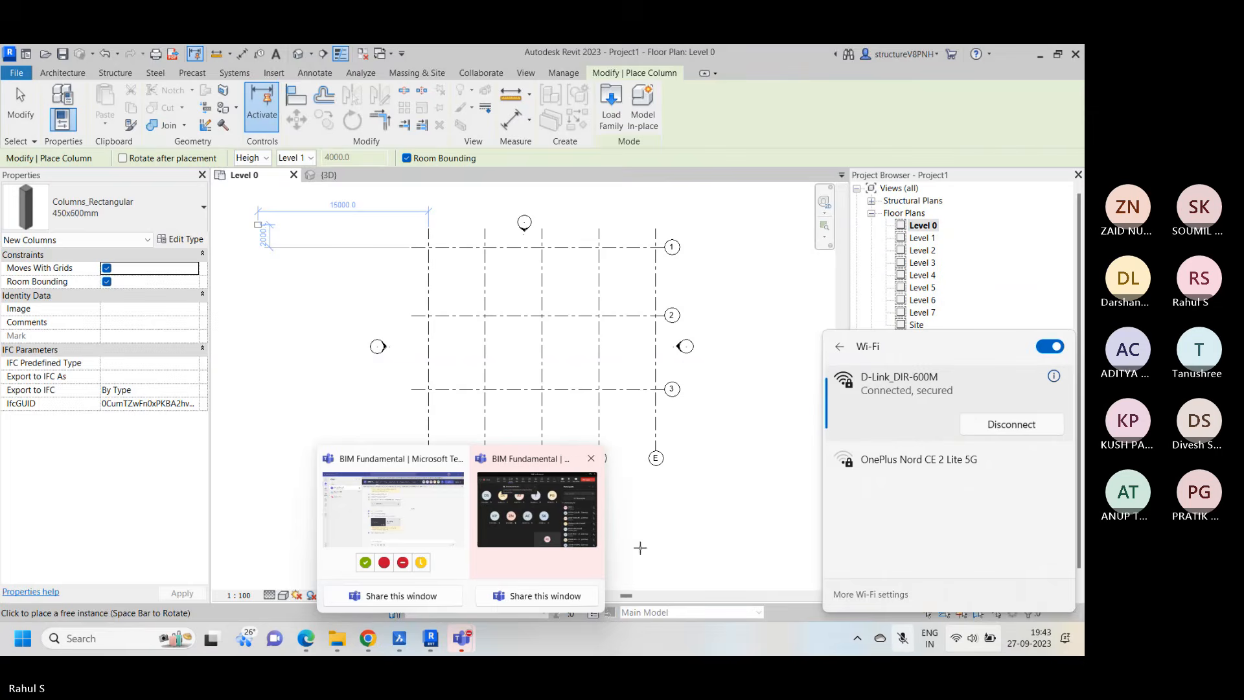
{"action": "left_click", "coordinate": [527, 526]}
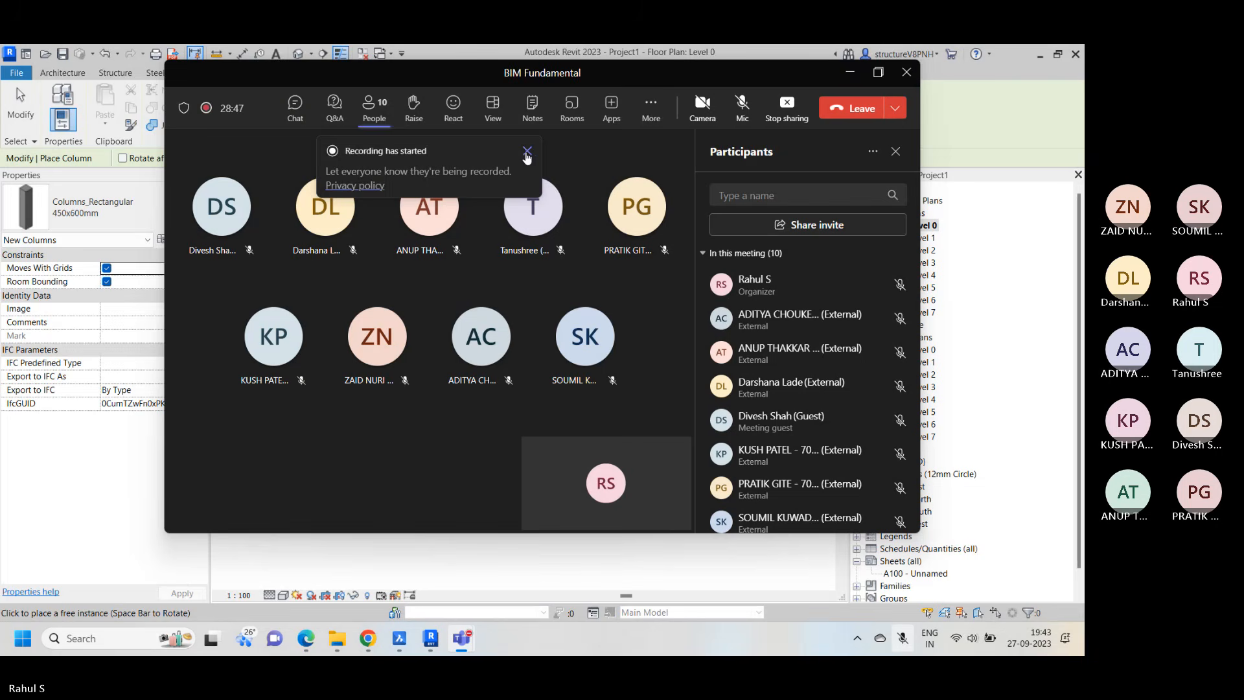
{"action": "left_click", "coordinate": [527, 151]}
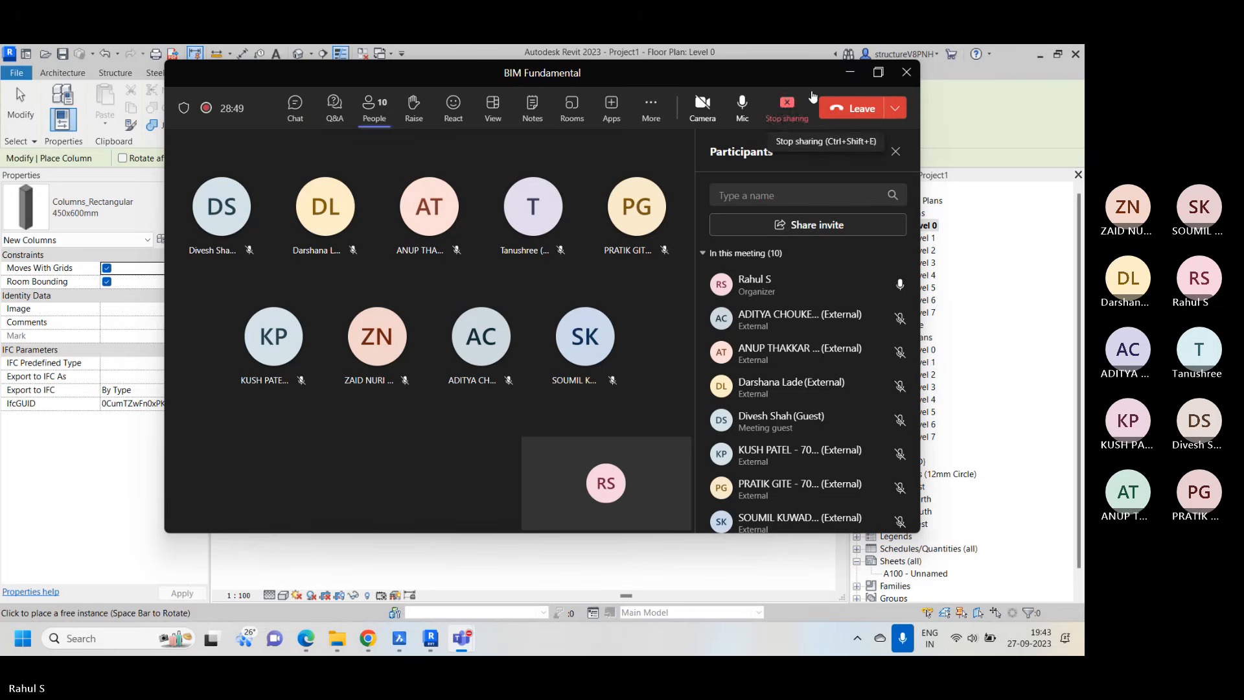
{"action": "left_click", "coordinate": [878, 72]}
{"action": "mouse_move", "coordinate": [765, 289]}
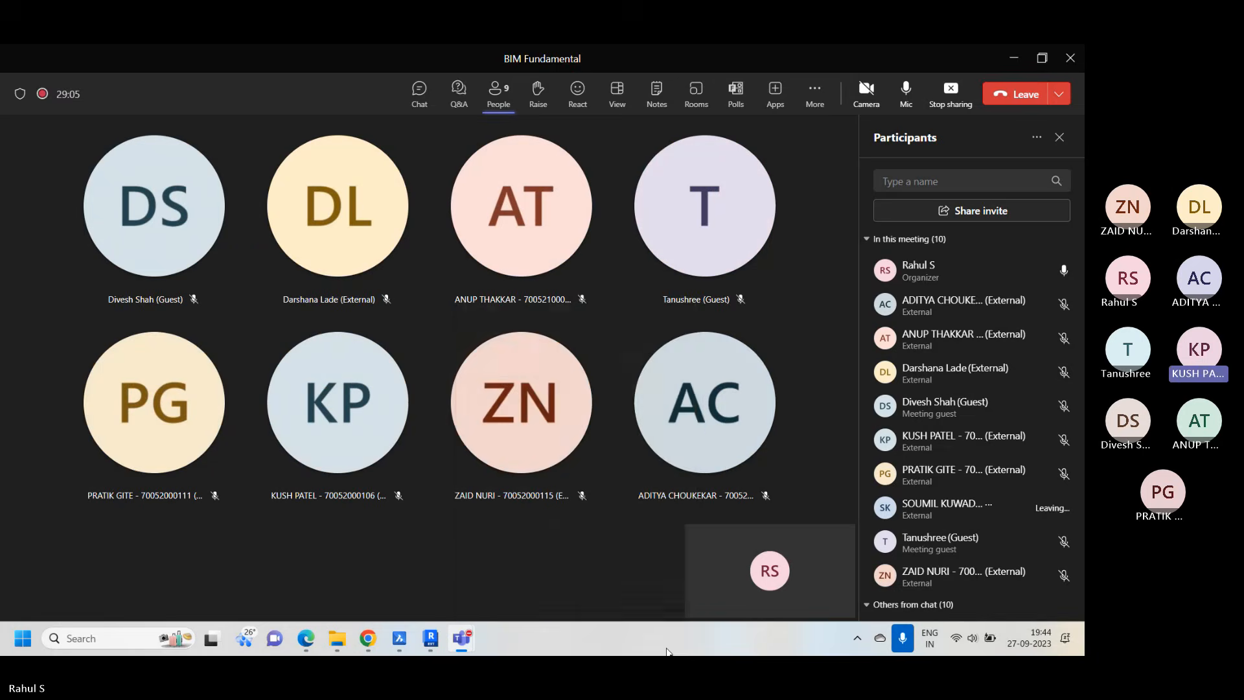
{"action": "left_click", "coordinate": [1019, 64]}
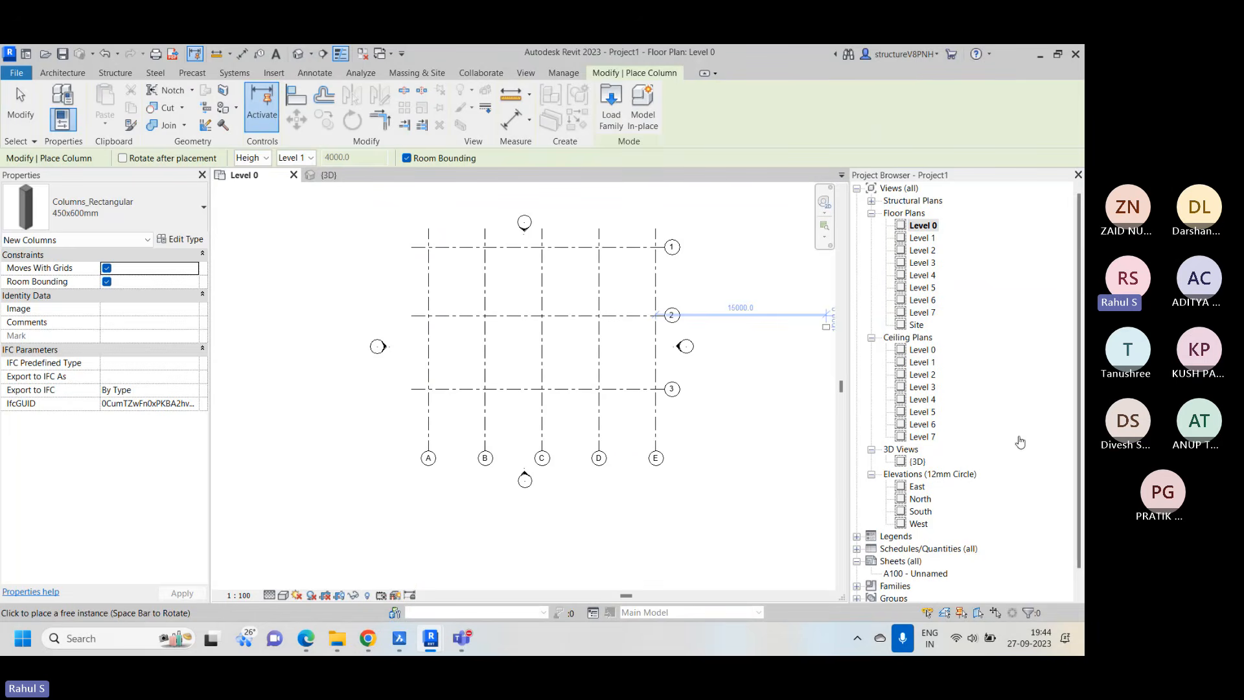
Place Columns_Rectangular 600x600mm columns at the intersections of grid 1 with grids A to E
{"action": "scroll", "coordinate": [427, 246], "scroll_direction": "up", "scroll_amount": 3}
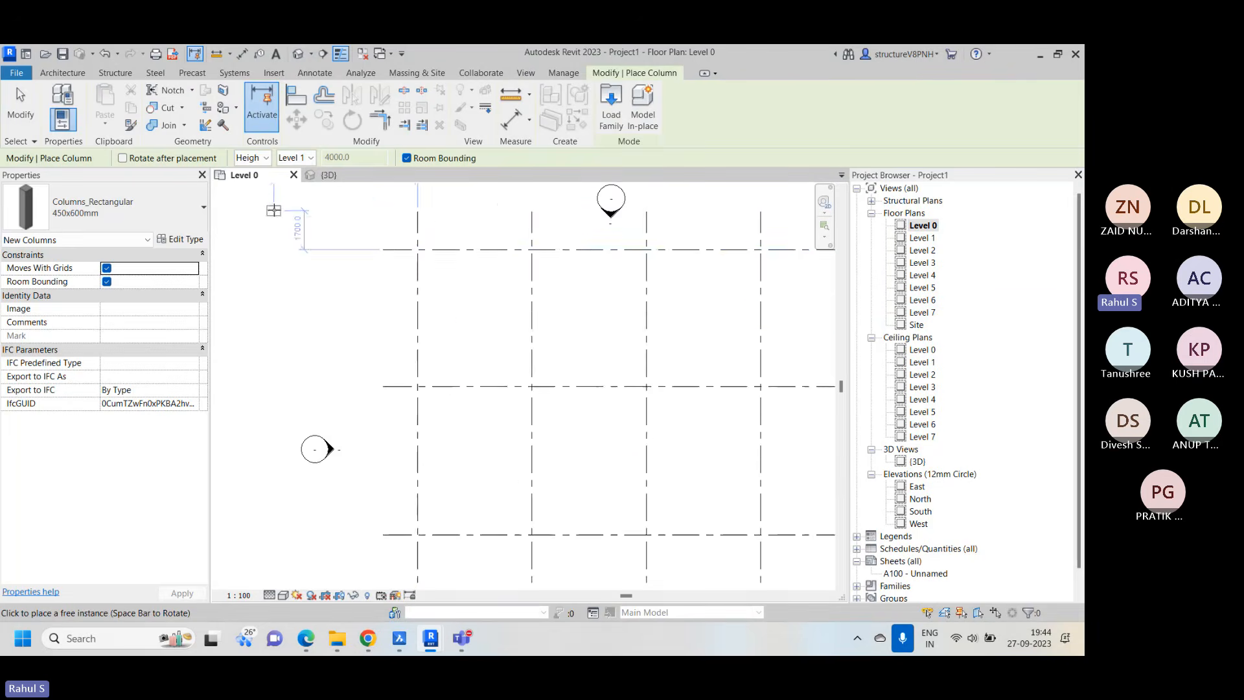
{"action": "scroll", "coordinate": [274, 210], "scroll_direction": "down", "scroll_amount": 2}
{"action": "scroll", "coordinate": [359, 227], "scroll_direction": "up", "scroll_amount": 3}
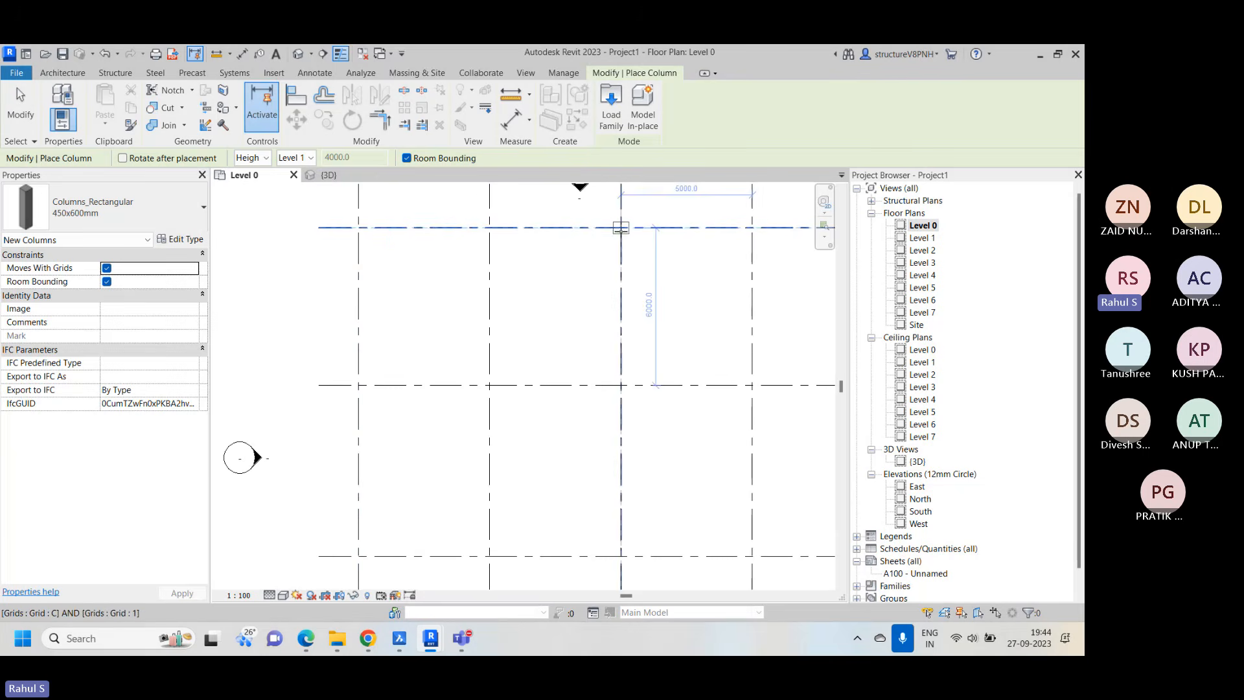
{"action": "left_click", "coordinate": [143, 222]}
{"action": "left_click", "coordinate": [102, 319]}
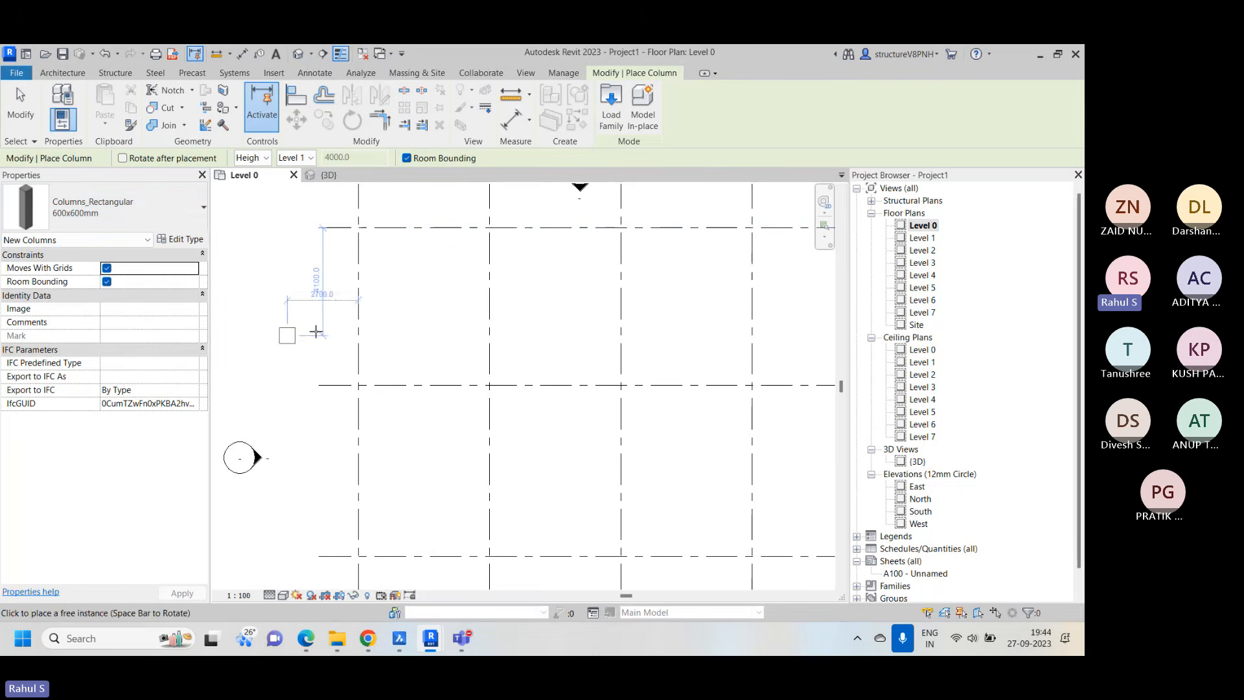
{"action": "left_click", "coordinate": [358, 228]}
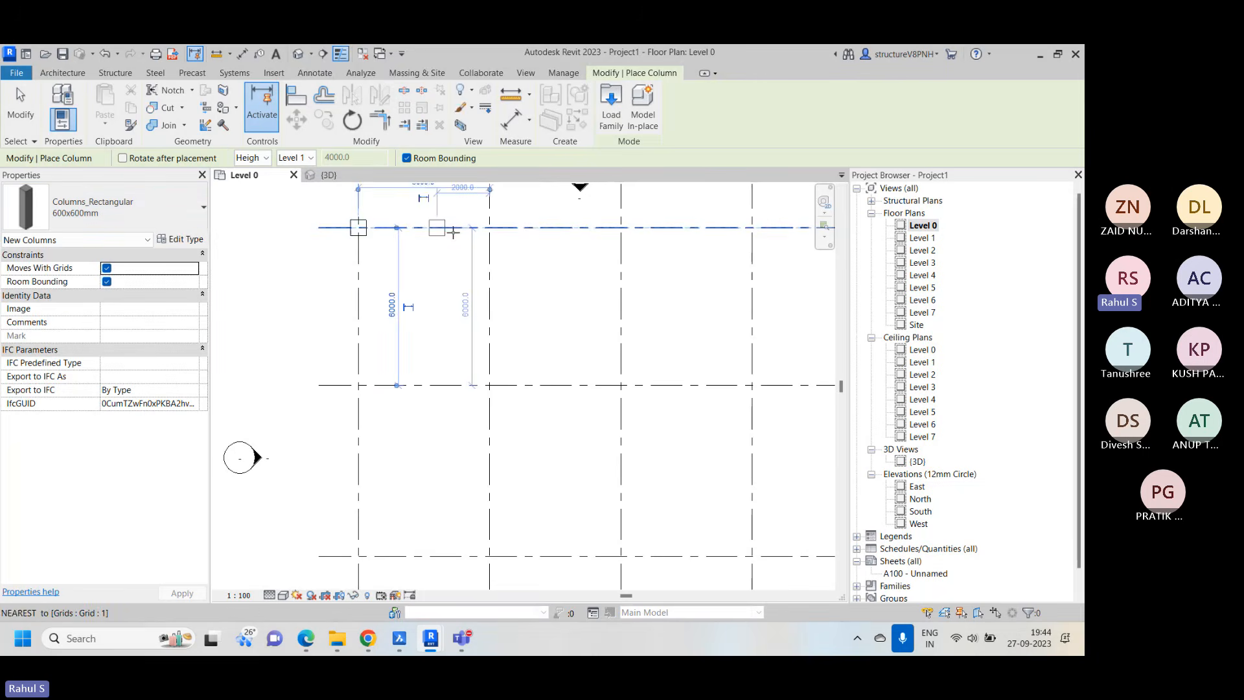
{"action": "left_click", "coordinate": [489, 228]}
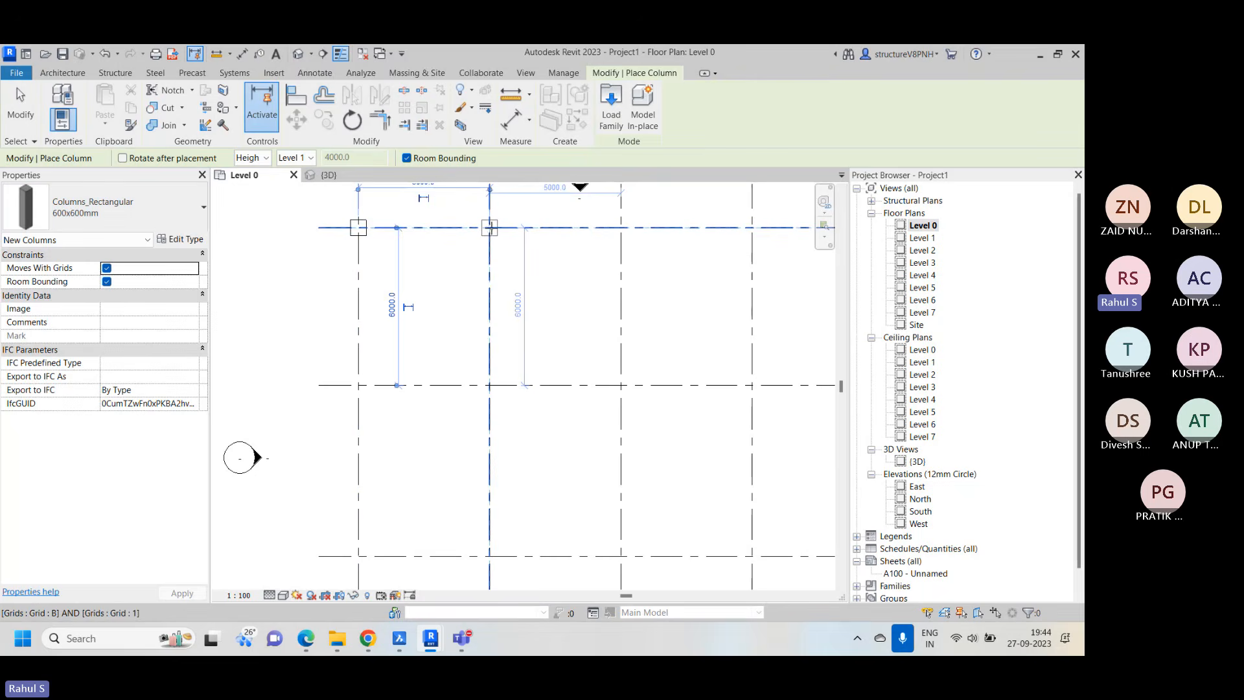
{"action": "left_click", "coordinate": [621, 228]}
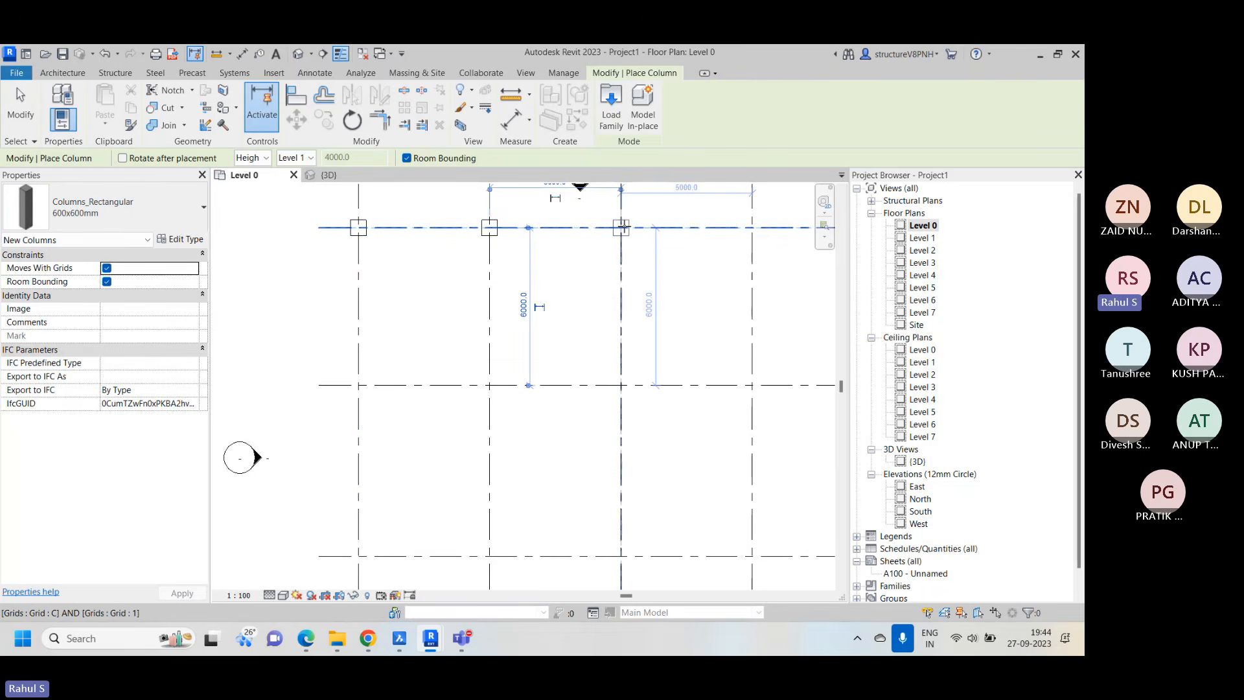
{"action": "left_click", "coordinate": [747, 227]}
{"action": "scroll", "coordinate": [395, 259], "scroll_direction": "down", "scroll_amount": 3}
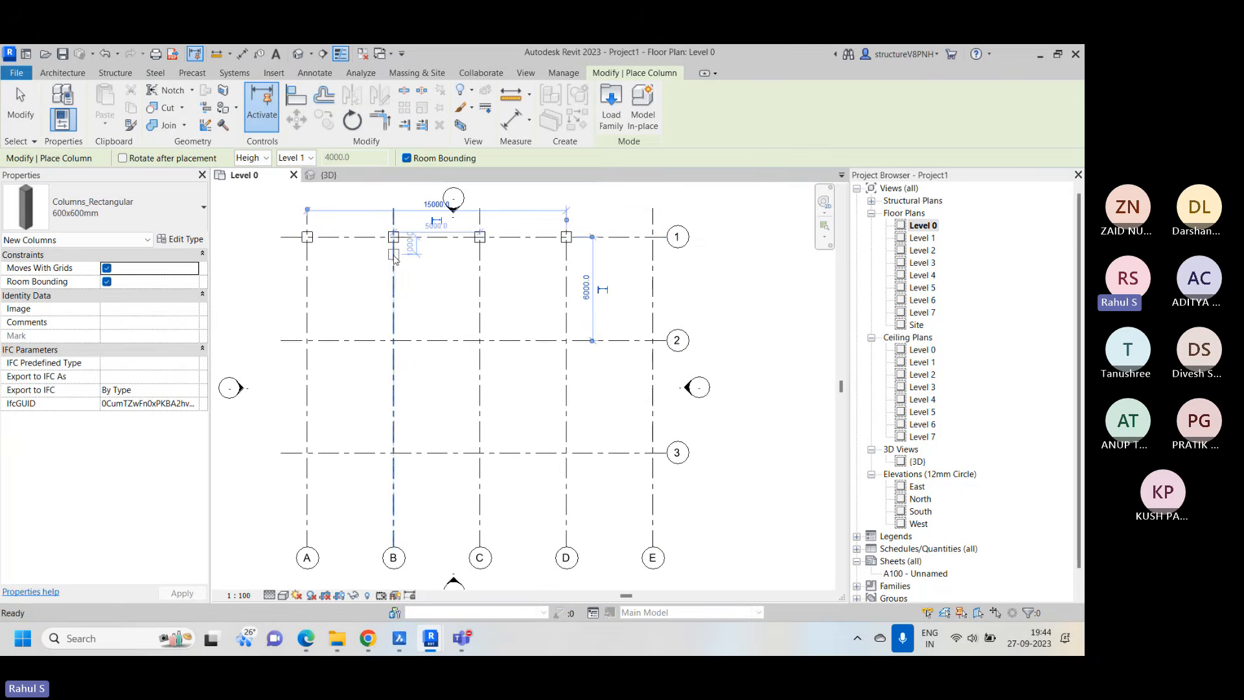
{"action": "left_click", "coordinate": [655, 238]}
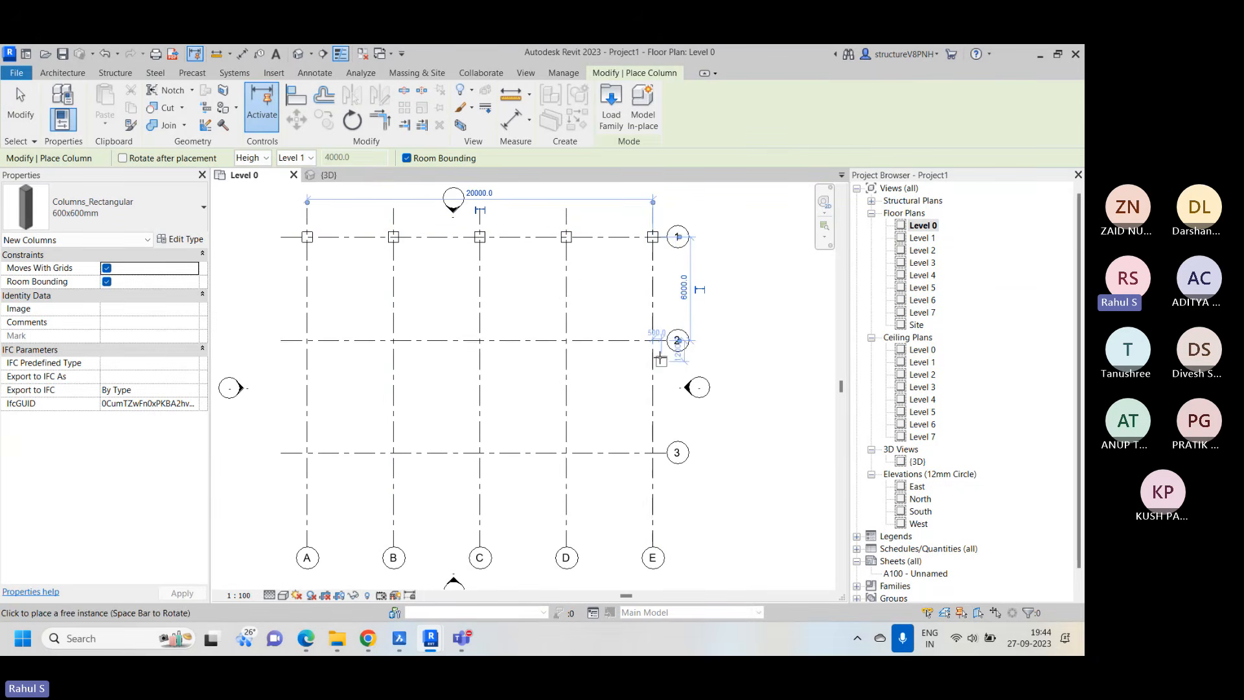
Place 600x600mm rectangular columns at the intersections of grid 2 with grids E to A
{"action": "left_click", "coordinate": [653, 341]}
{"action": "left_click", "coordinate": [566, 341]}
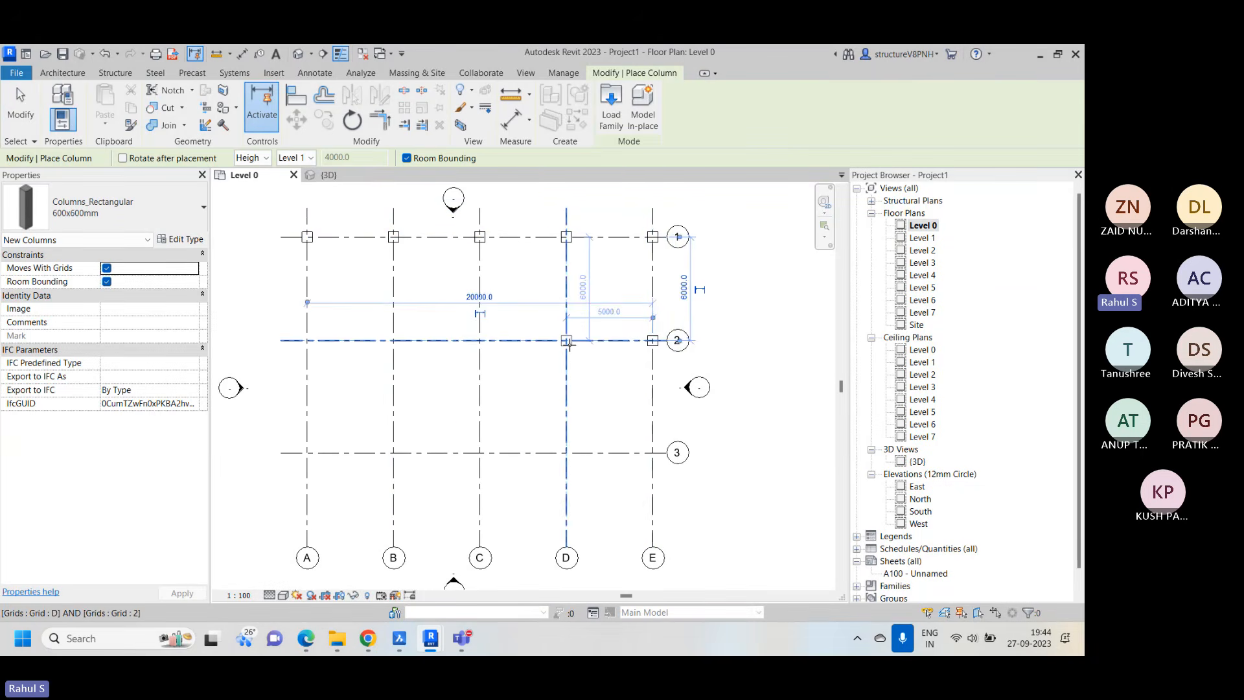
{"action": "left_click", "coordinate": [480, 340]}
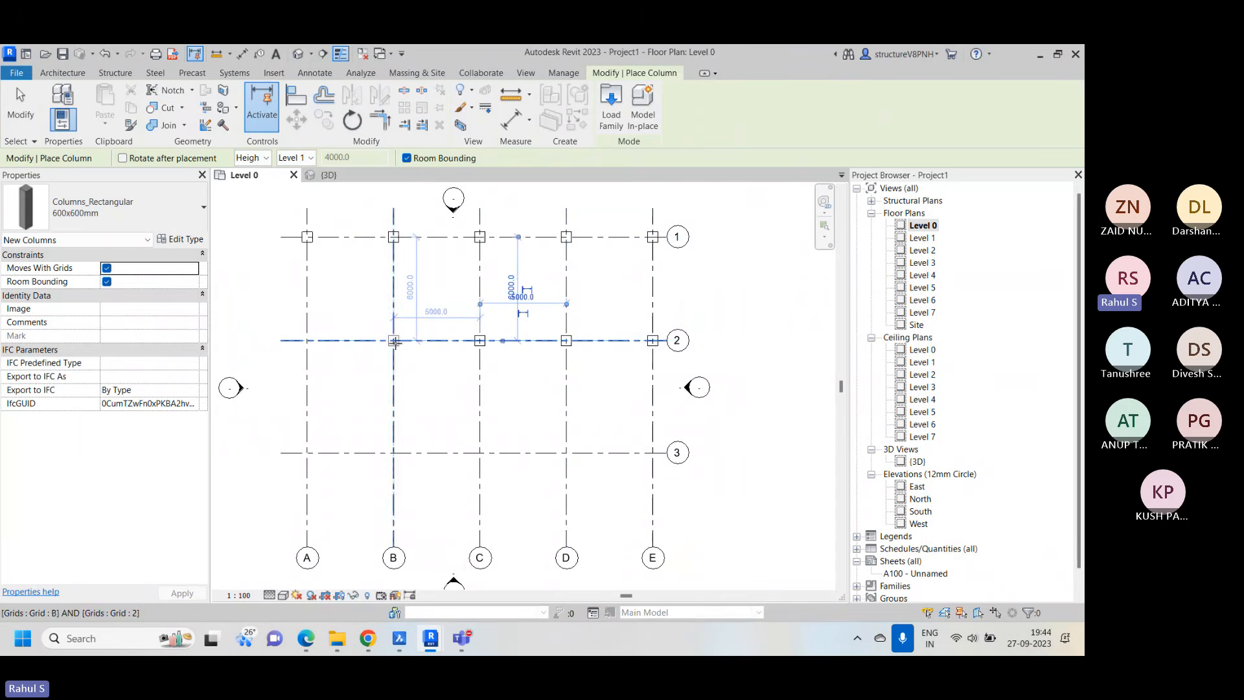
{"action": "left_click", "coordinate": [380, 343]}
{"action": "left_click", "coordinate": [307, 340]}
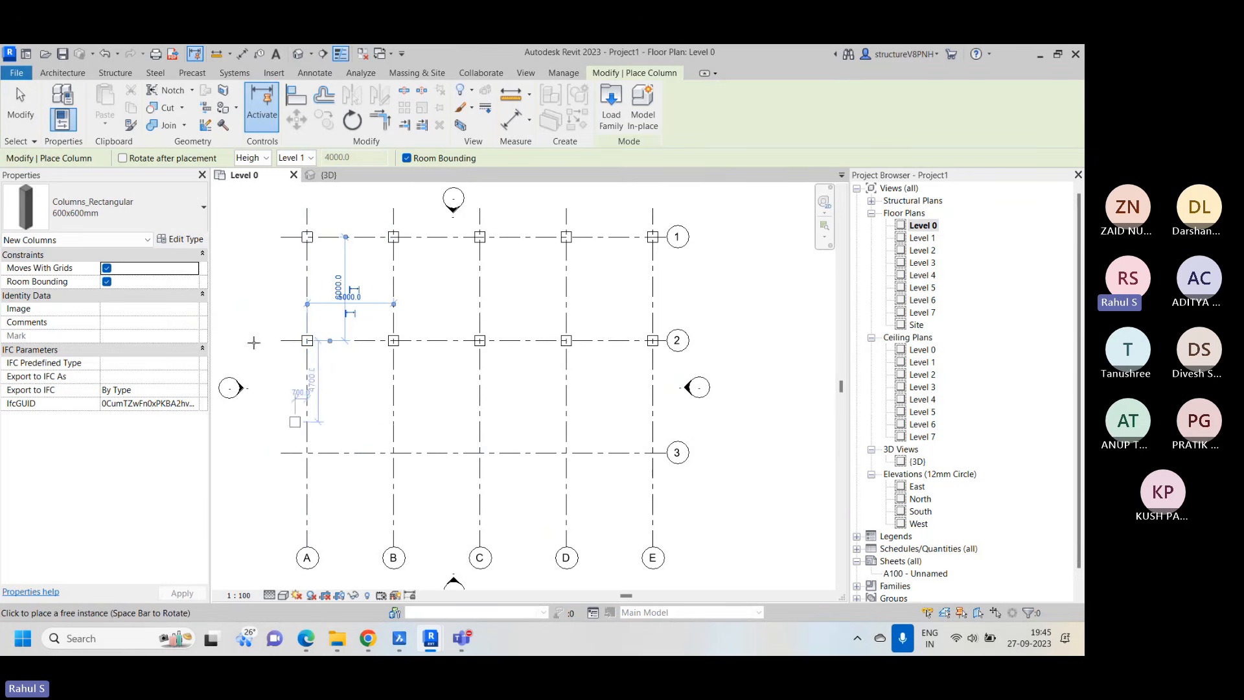
Duplicate the 600x600mm rectangular column type under the name "CL -Rect 1000 x 600"
{"action": "left_click", "coordinate": [182, 239]}
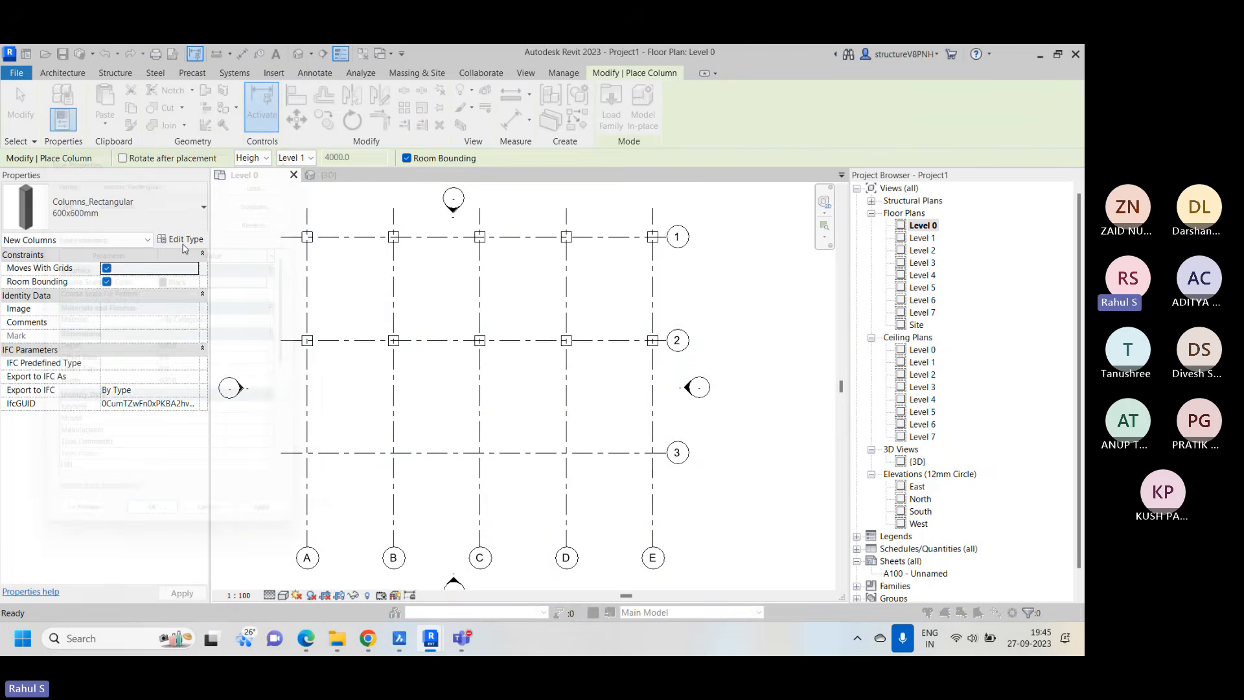
{"action": "left_click", "coordinate": [277, 189]}
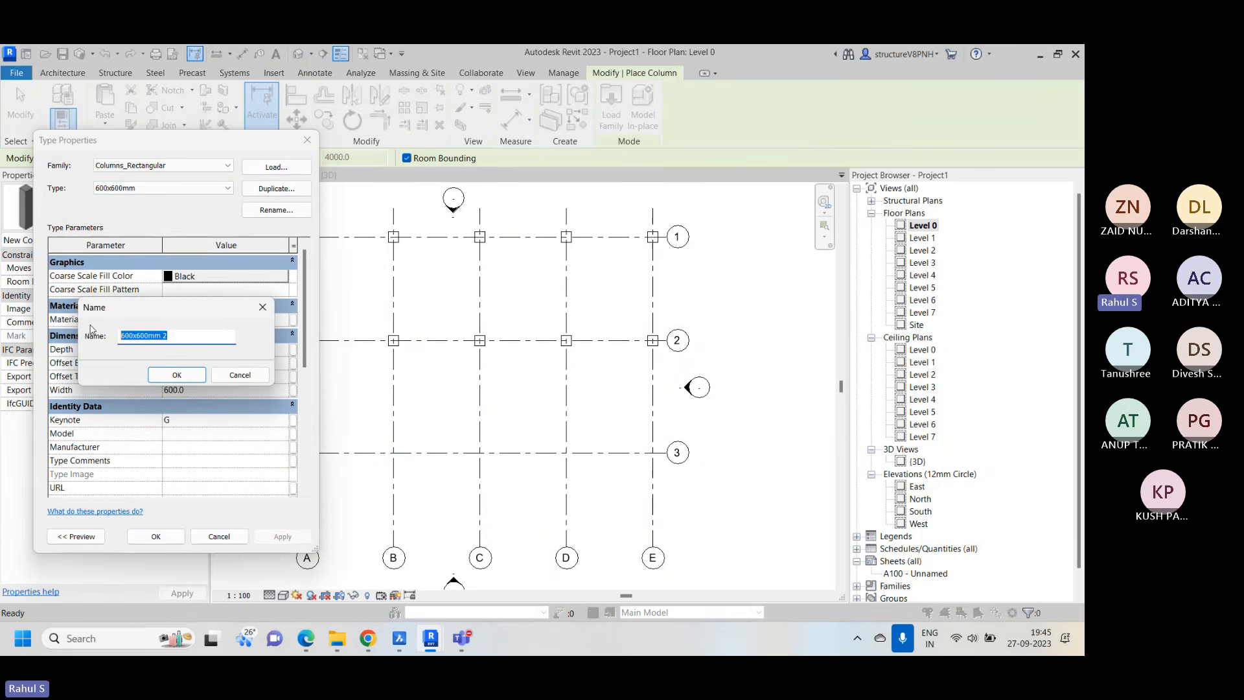
{"action": "type", "text": "c"}
{"action": "key", "text": "BackSpace"}
{"action": "type", "text": "CL -Rect 1000"}
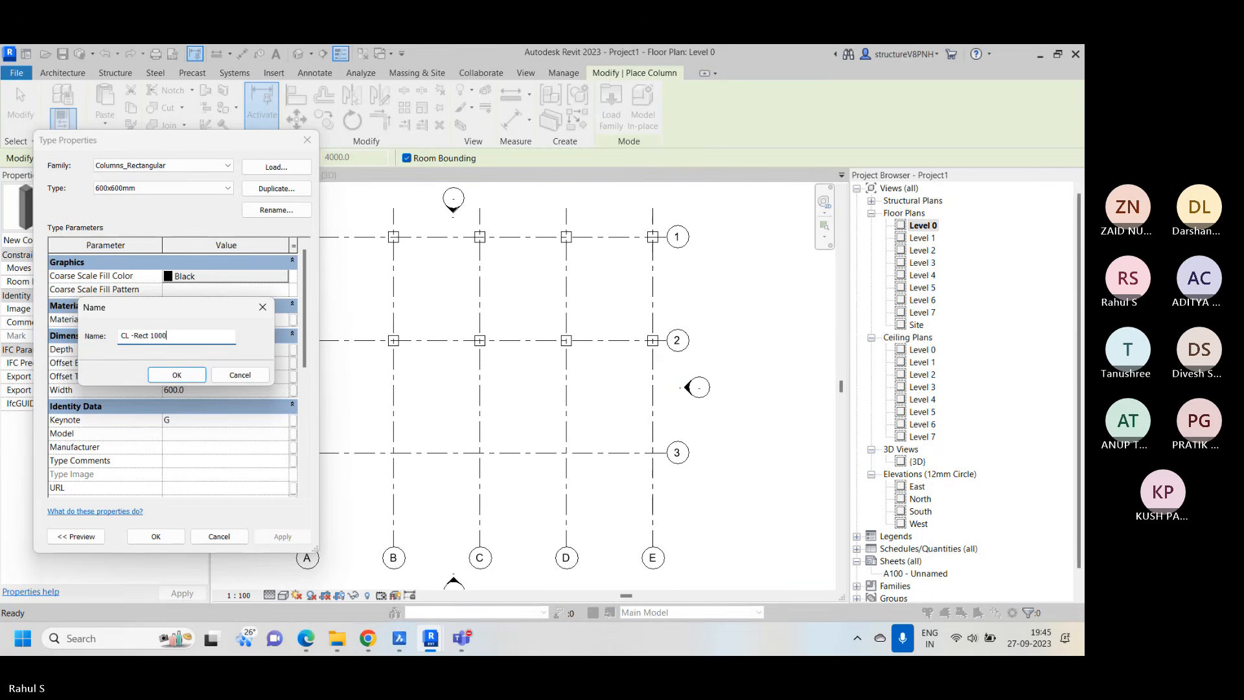
{"action": "type", "text": " x"}
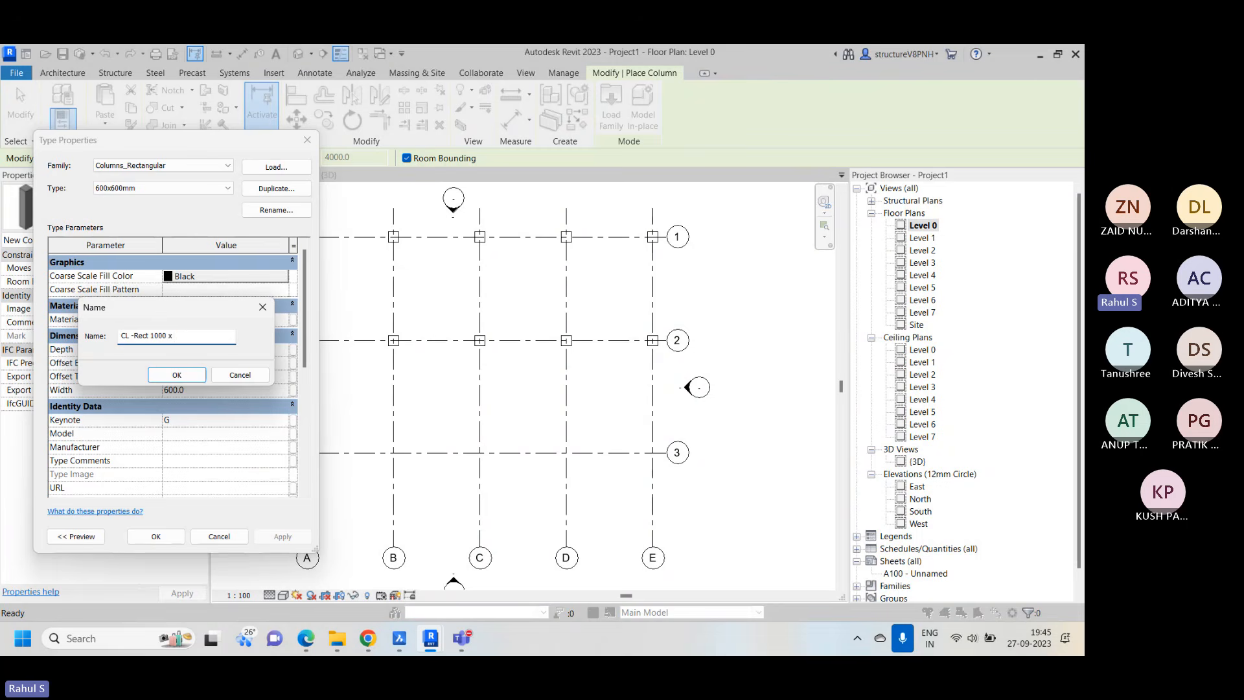
{"action": "type", "text": " 40"}
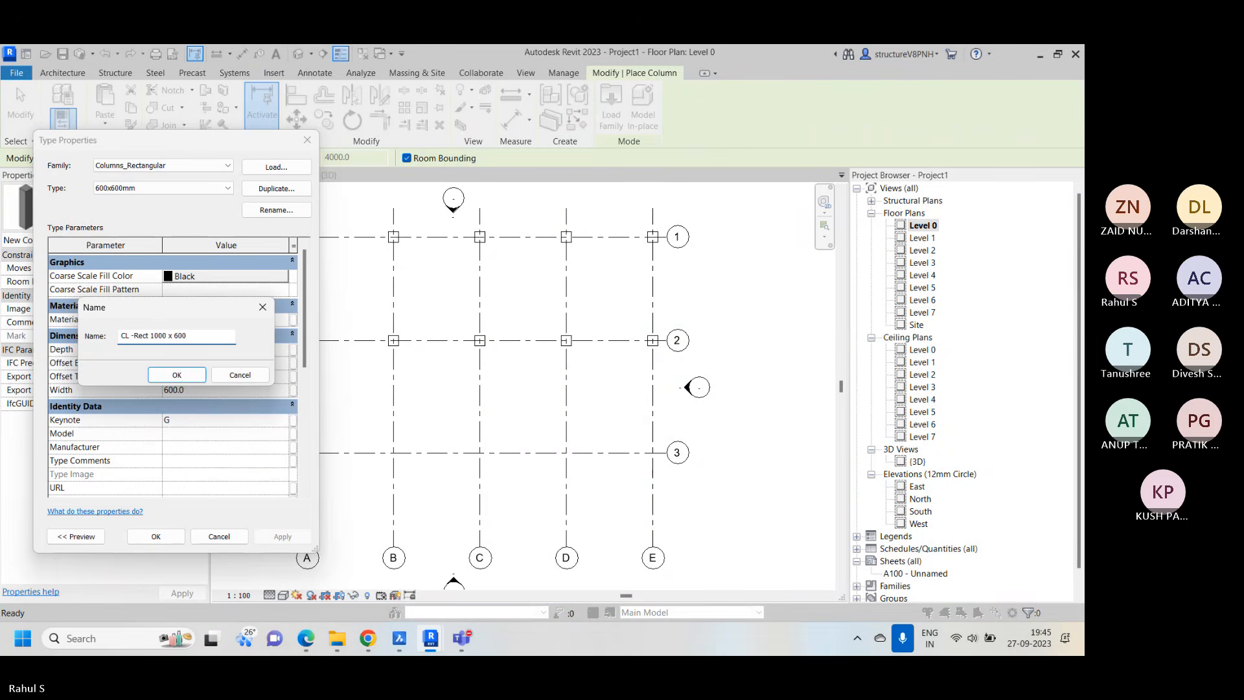
{"action": "left_click", "coordinate": [176, 375]}
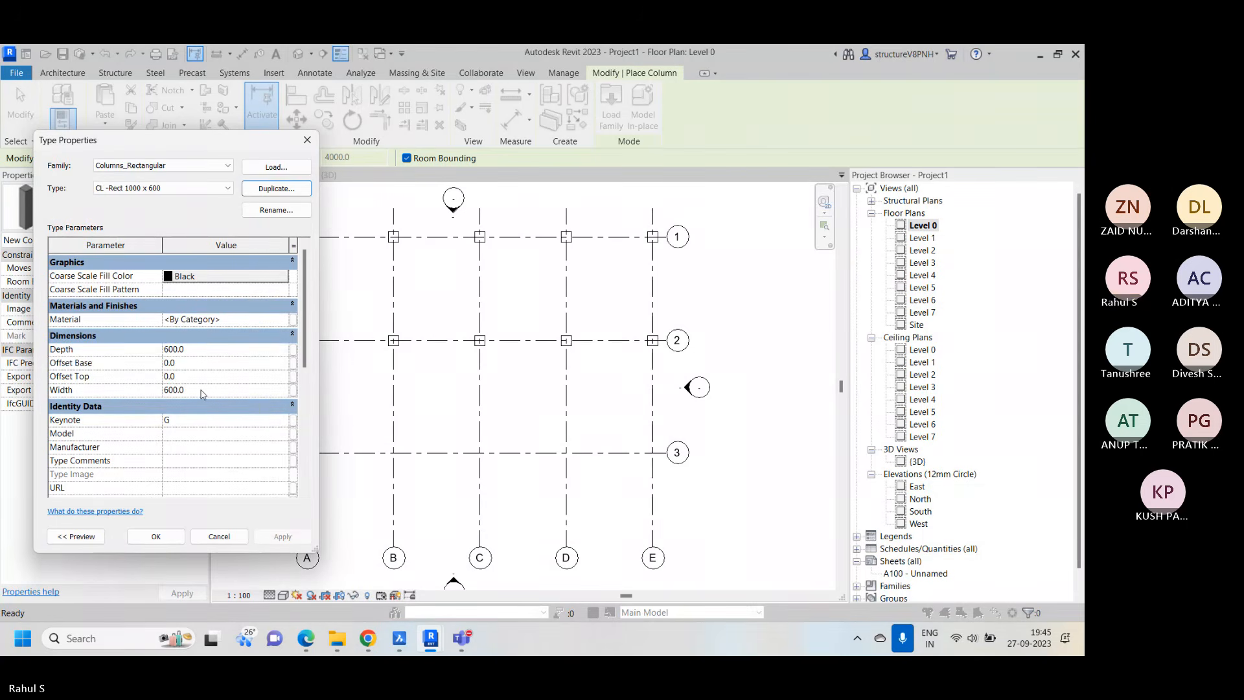
{"action": "left_click", "coordinate": [164, 538]}
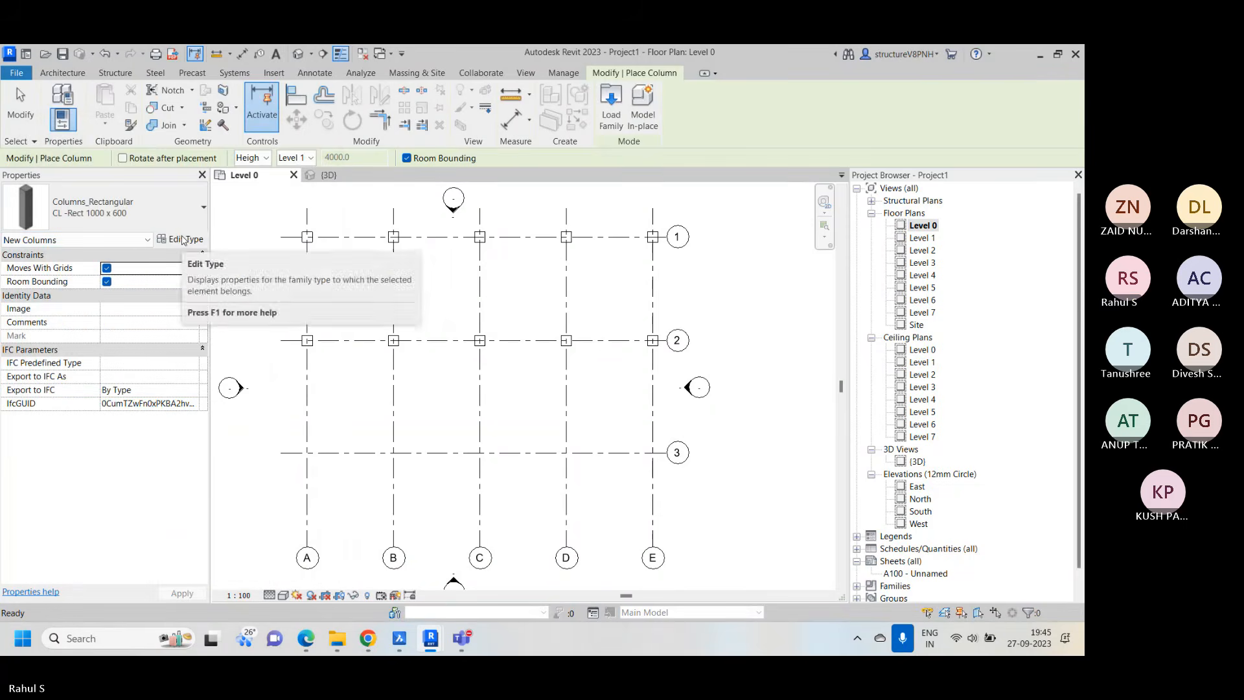
Set the Width of the CL -Rect 1000 x 600 column type to 1000
{"action": "left_click", "coordinate": [183, 240]}
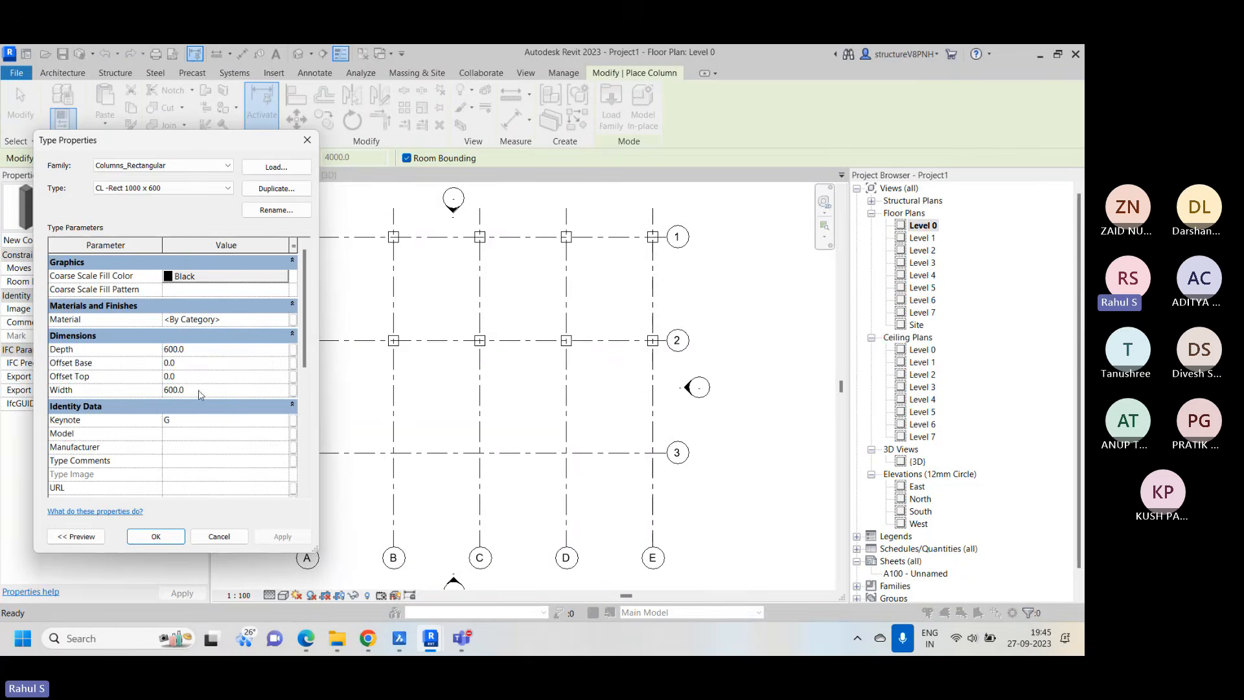
{"action": "left_click", "coordinate": [205, 391]}
{"action": "type", "text": "1000"}
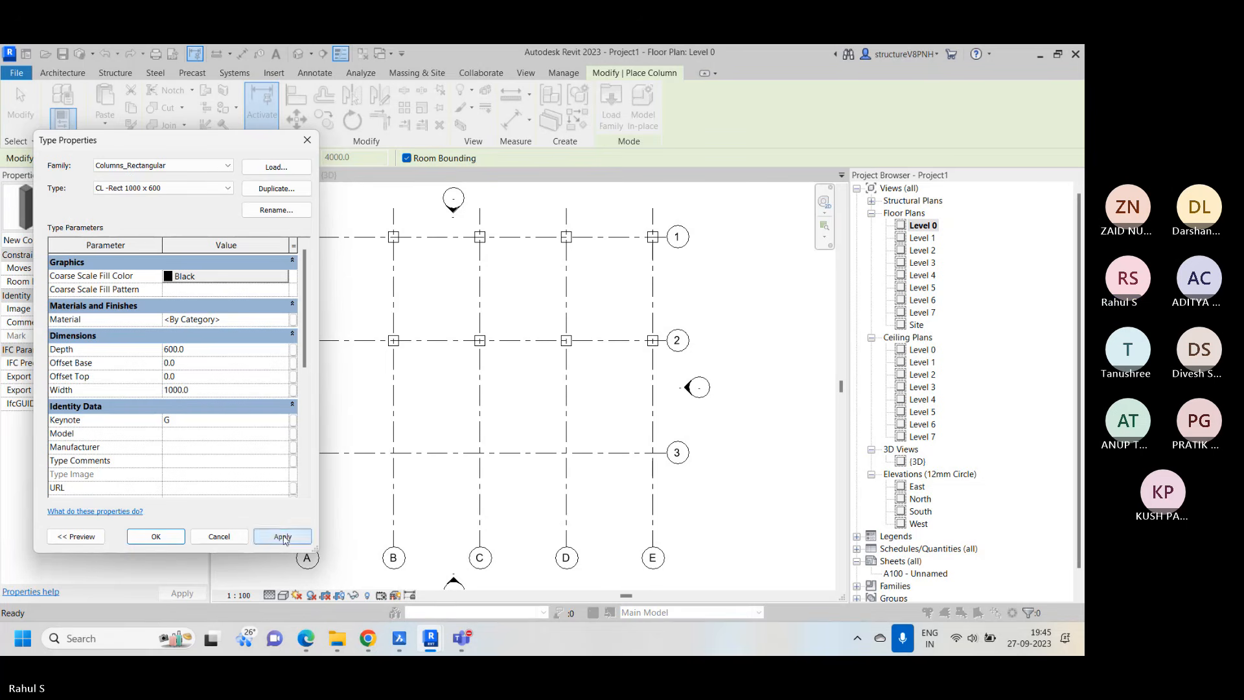
{"action": "left_click", "coordinate": [155, 537]}
Place CL -Rect 1000 x 600 columns at the intersections of grid 3 with grids A to E, and end column placement
{"action": "left_click", "coordinate": [117, 208]}
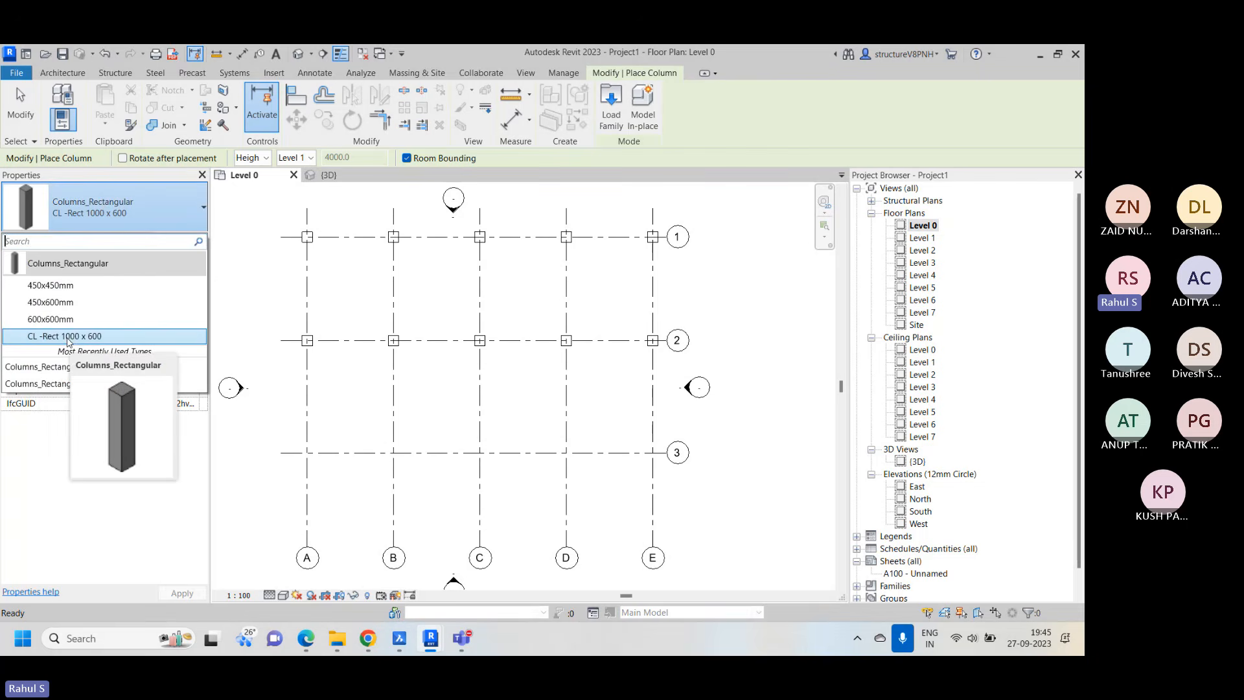
{"action": "left_click", "coordinate": [150, 340]}
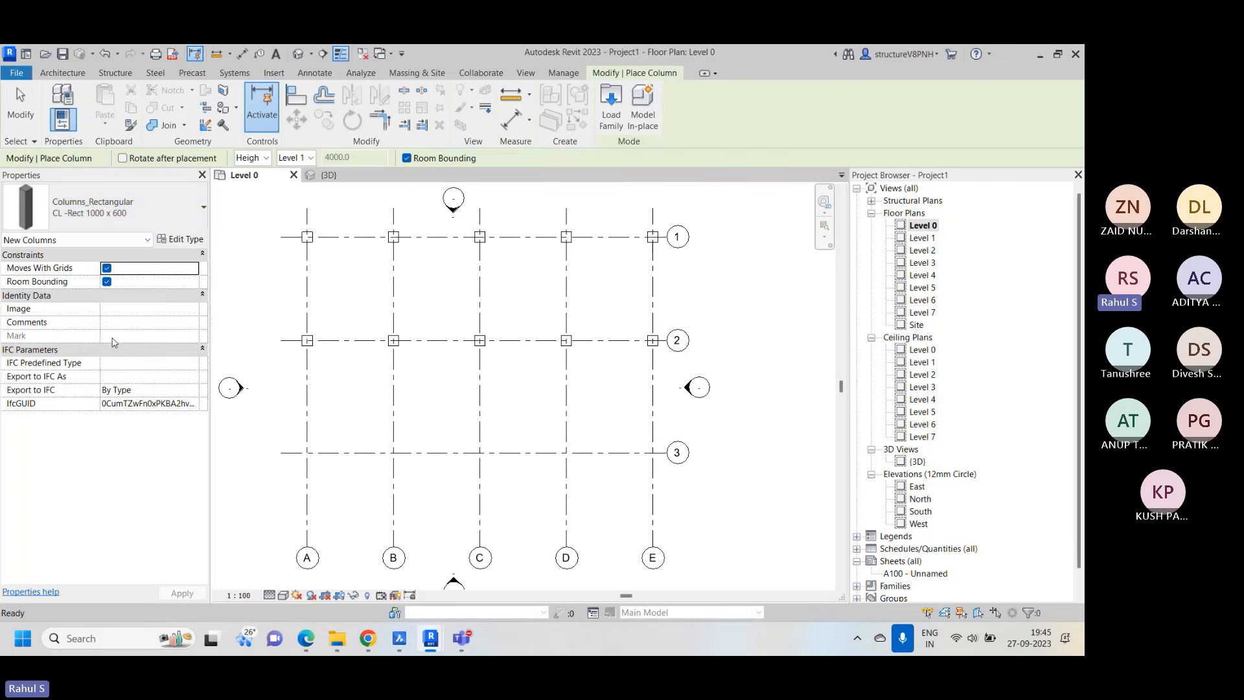
{"action": "scroll", "coordinate": [305, 451], "scroll_direction": "up", "scroll_amount": 3}
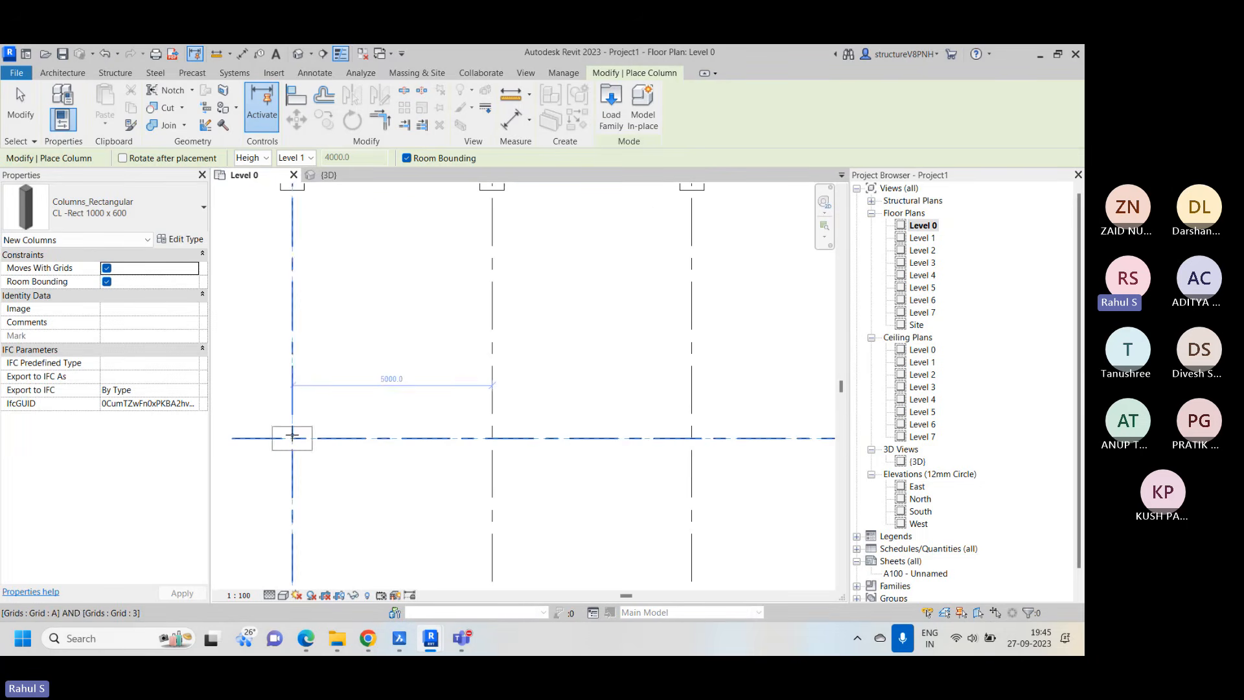
{"action": "left_click", "coordinate": [292, 436]}
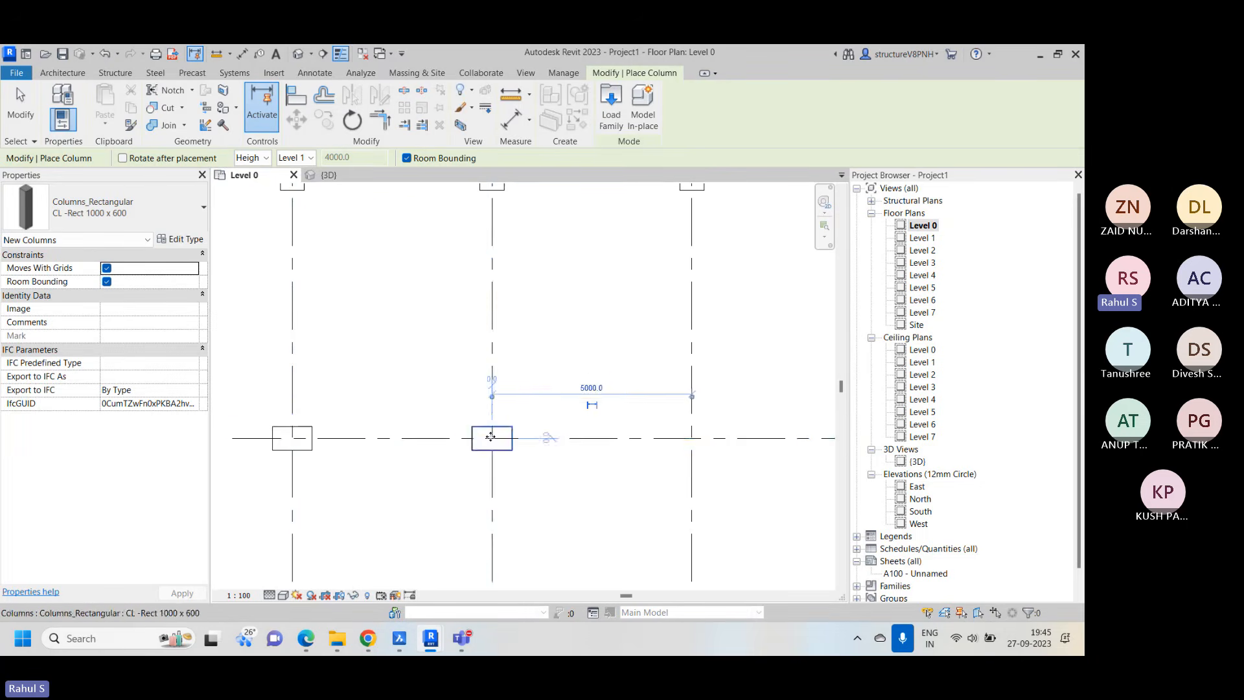
{"action": "scroll", "coordinate": [490, 437], "scroll_direction": "down", "scroll_amount": 3}
{"action": "middle_click_drag", "start_coordinate": [566, 458], "coordinate": [454, 417]}
{"action": "left_click", "coordinate": [481, 396]}
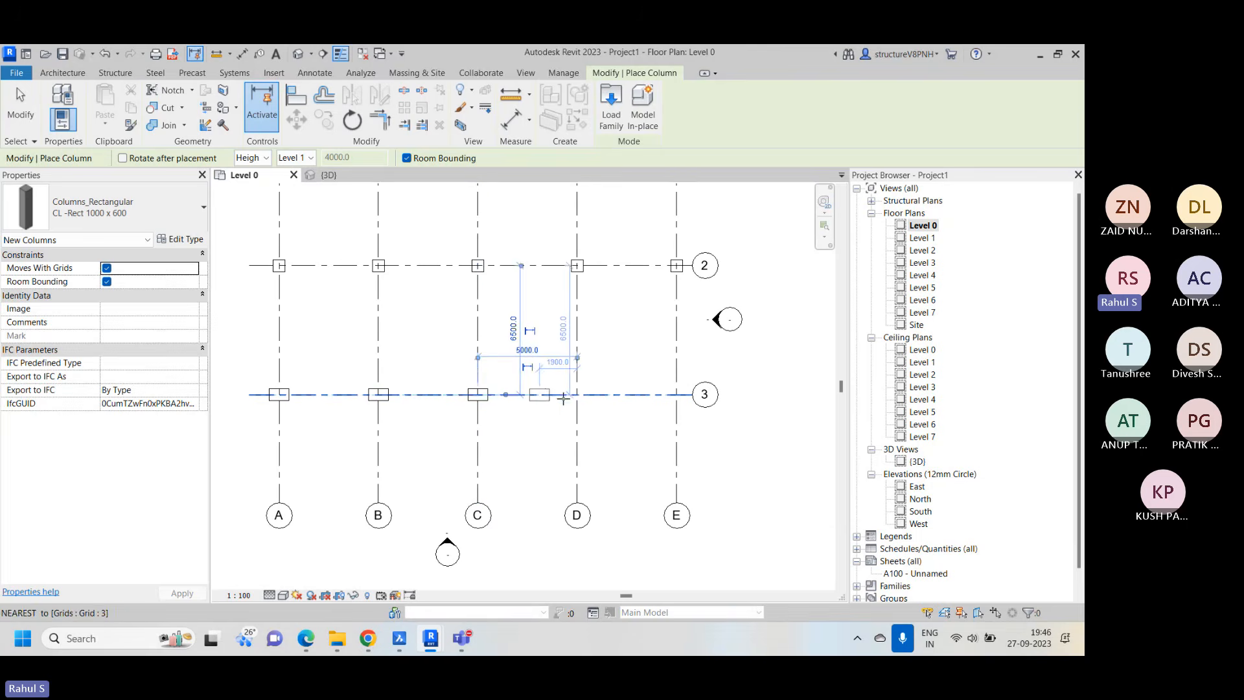
{"action": "left_click", "coordinate": [577, 394]}
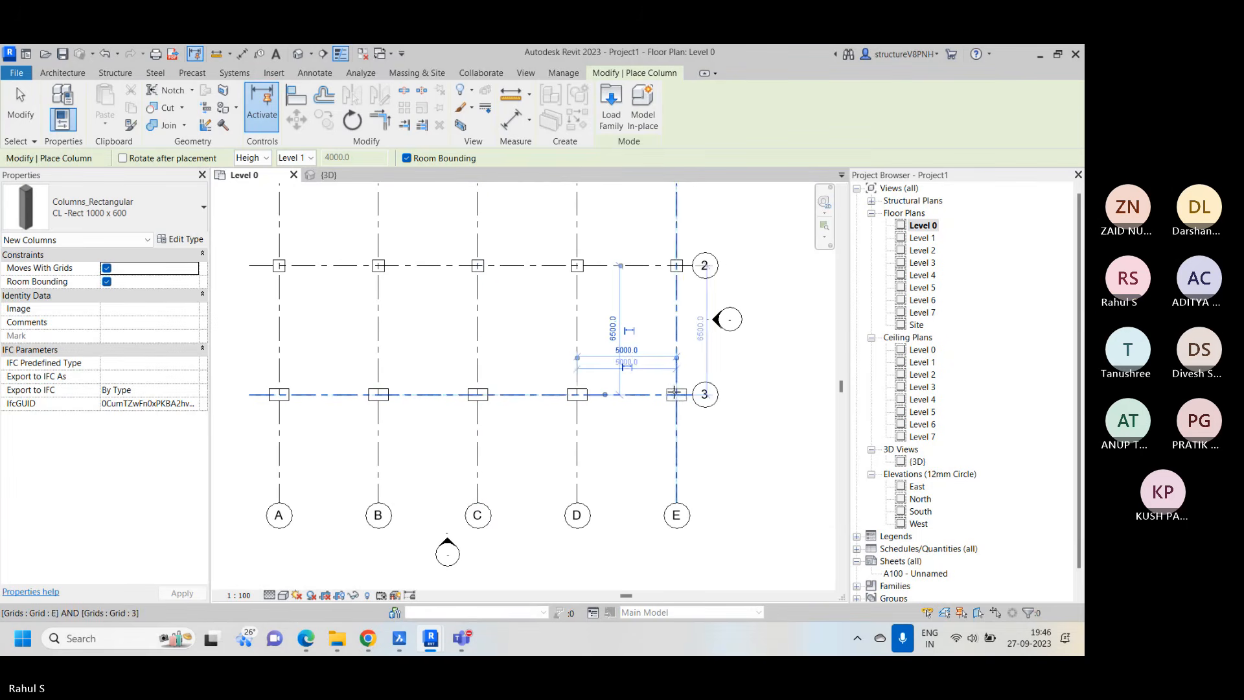
{"action": "left_click", "coordinate": [674, 393]}
{"action": "right_click", "coordinate": [533, 305]}
{"action": "left_click", "coordinate": [547, 314]}
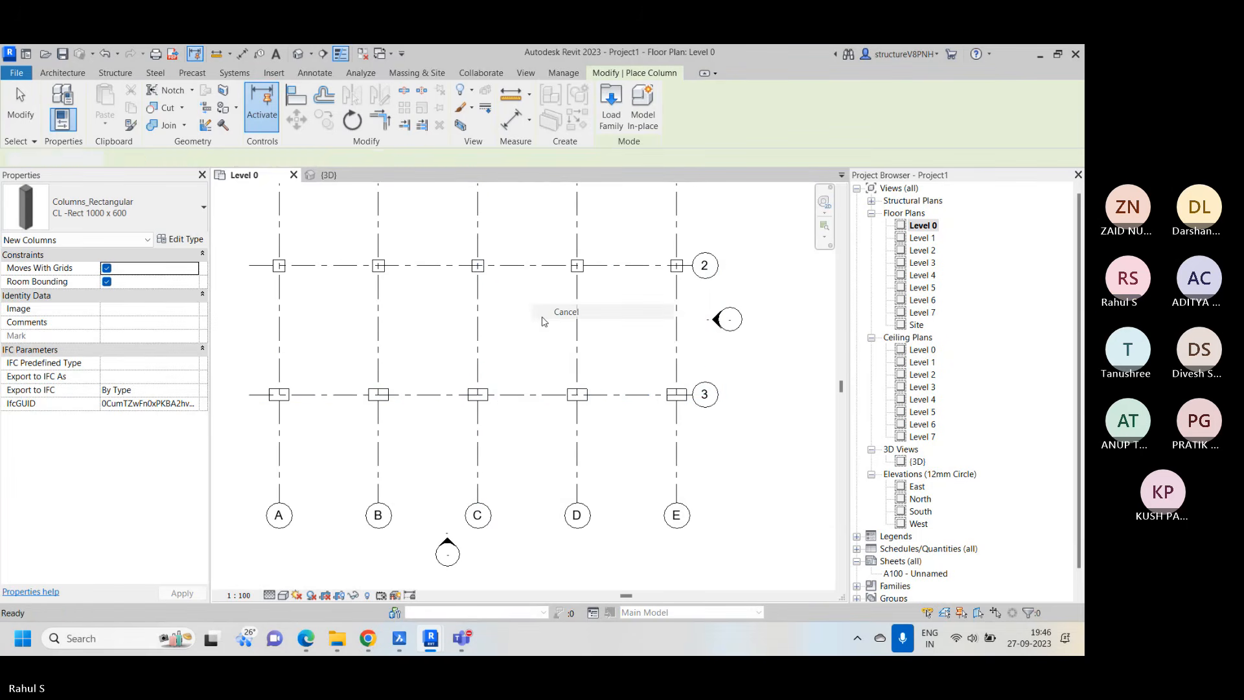
{"action": "scroll", "coordinate": [512, 316], "scroll_direction": "down", "scroll_amount": 3}
{"action": "right_click", "coordinate": [693, 254]}
{"action": "left_click", "coordinate": [714, 266]}
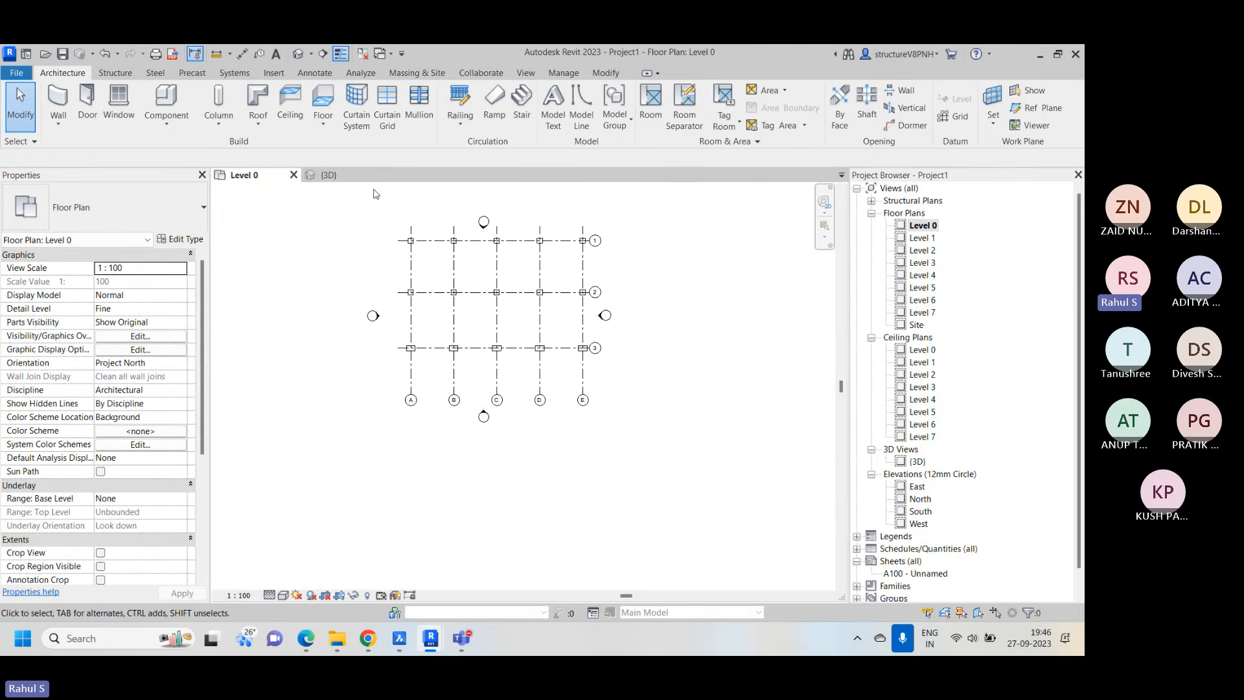
Open the 3D view, turn the model to its front side and hide all the level lines in this view
{"action": "left_click", "coordinate": [329, 175]}
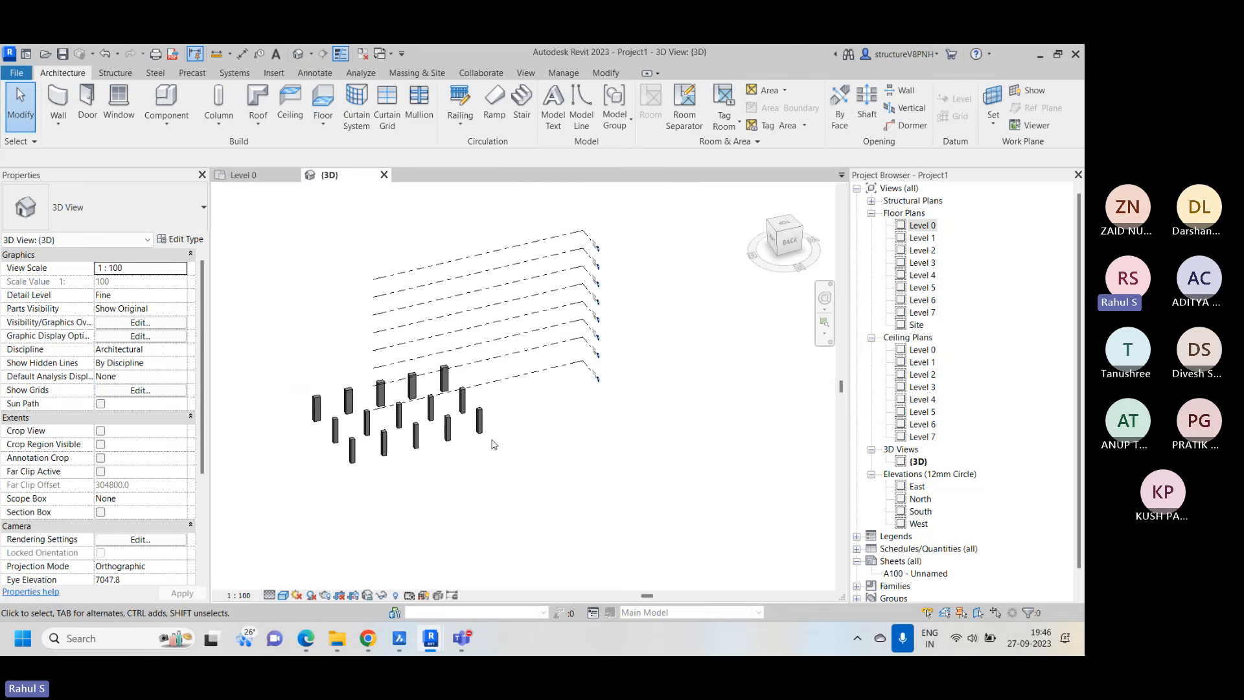
{"action": "middle_click_drag", "start_coordinate": [344, 473], "coordinate": [642, 472], "text": "shift"}
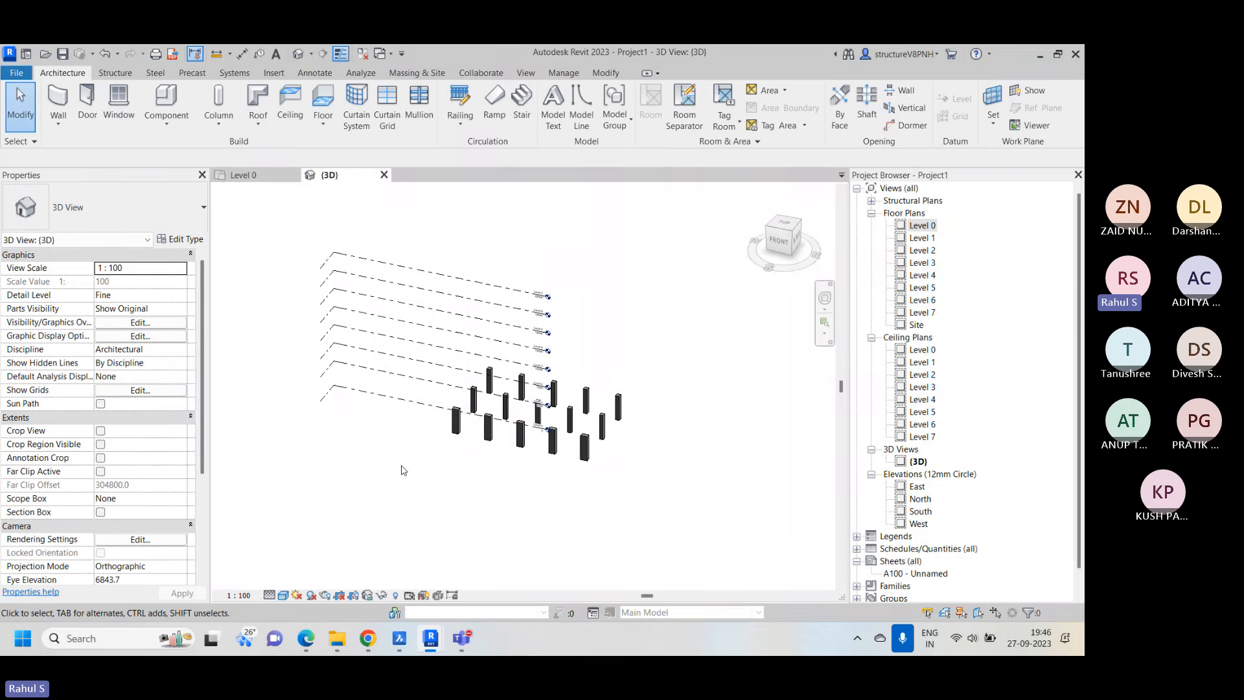
{"action": "left_click_drag", "start_coordinate": [401, 466], "coordinate": [364, 241]}
{"action": "key", "text": "e"}
{"action": "key", "text": "h"}
Examine the rows of 600x600mm and 1000 x 600 columns in 3D from several sides
{"action": "scroll", "coordinate": [620, 435], "scroll_direction": "up", "scroll_amount": 3}
{"action": "middle_click_drag", "start_coordinate": [620, 436], "coordinate": [540, 461], "text": "shift"}
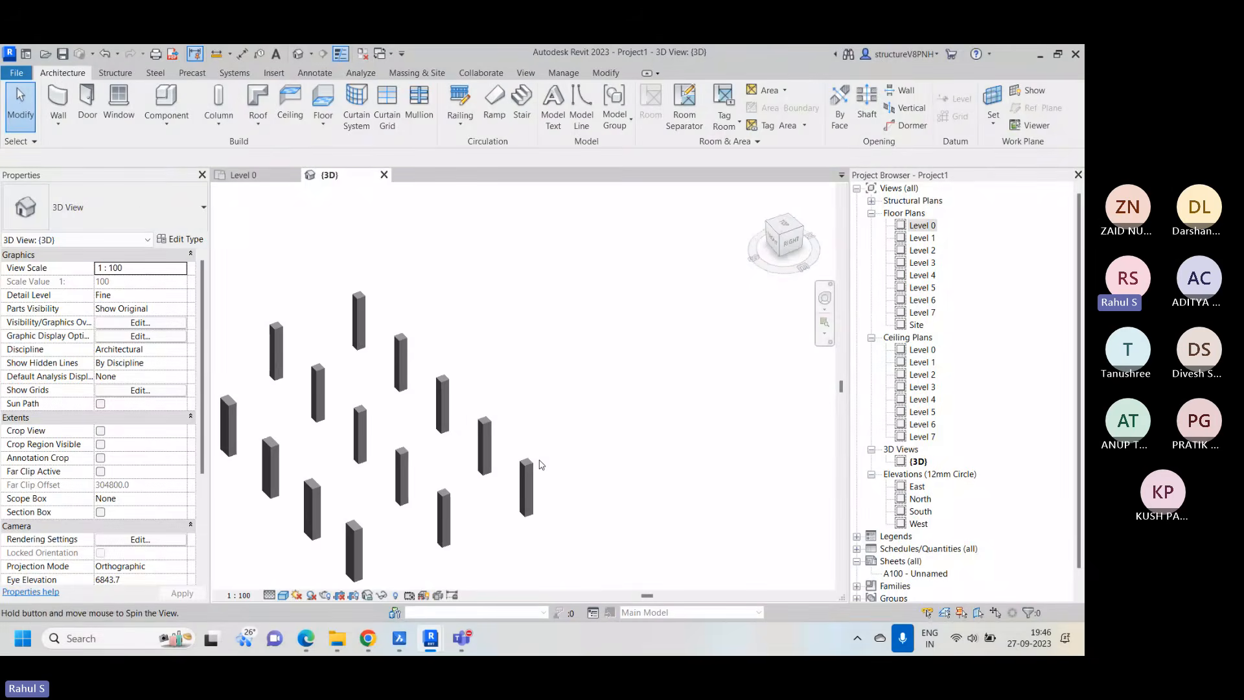
{"action": "scroll", "coordinate": [336, 364], "scroll_direction": "up", "scroll_amount": 5}
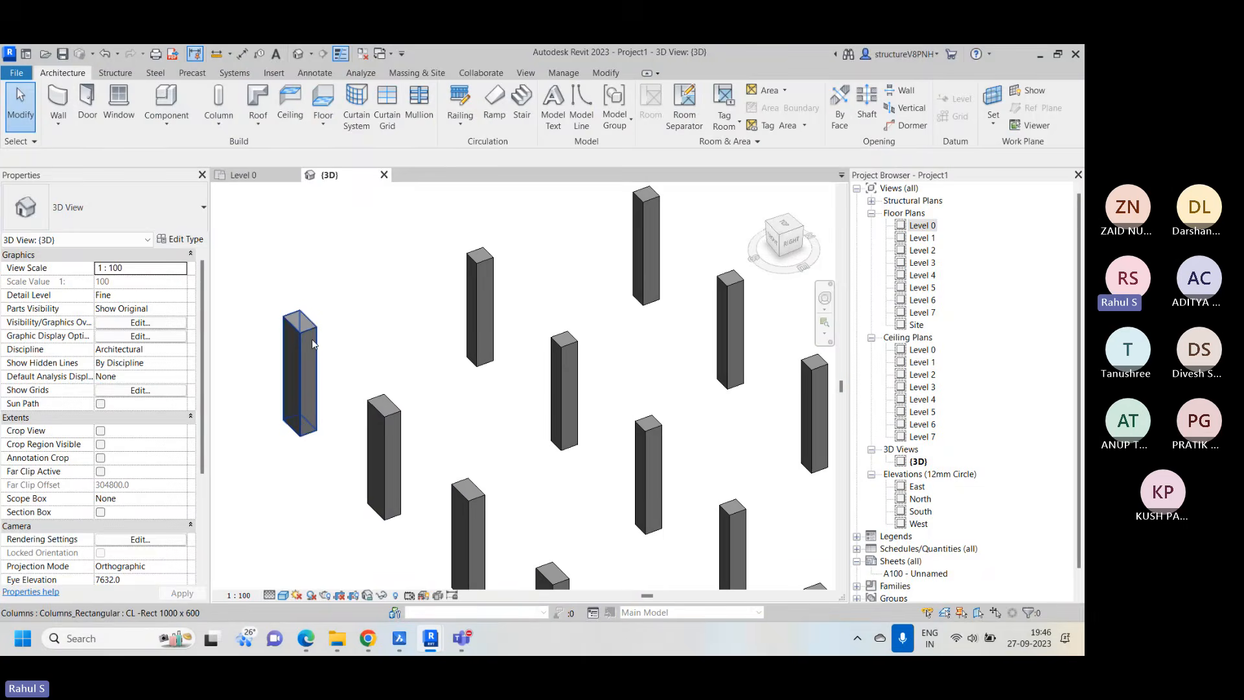
{"action": "middle_click_drag", "start_coordinate": [381, 350], "coordinate": [342, 406]}
{"action": "scroll", "coordinate": [430, 328], "scroll_direction": "down", "scroll_amount": 1}
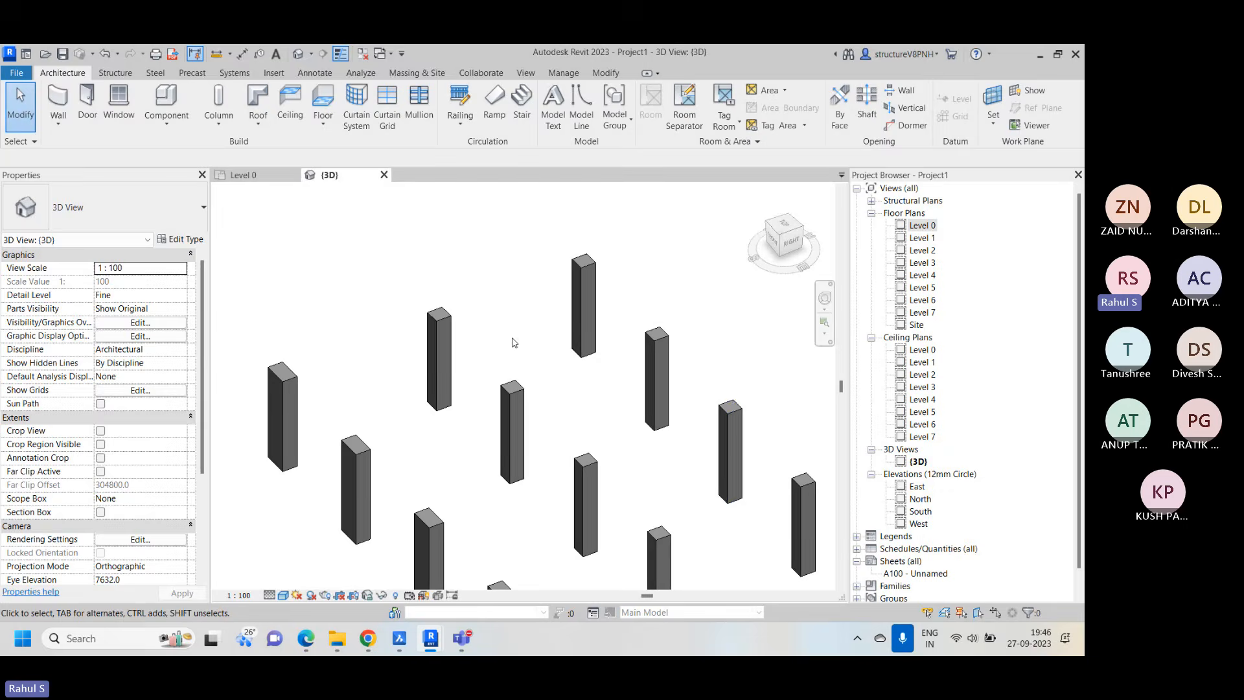
{"action": "middle_click_drag", "start_coordinate": [732, 446], "coordinate": [684, 421]}
{"action": "scroll", "coordinate": [392, 224], "scroll_direction": "down", "scroll_amount": 3}
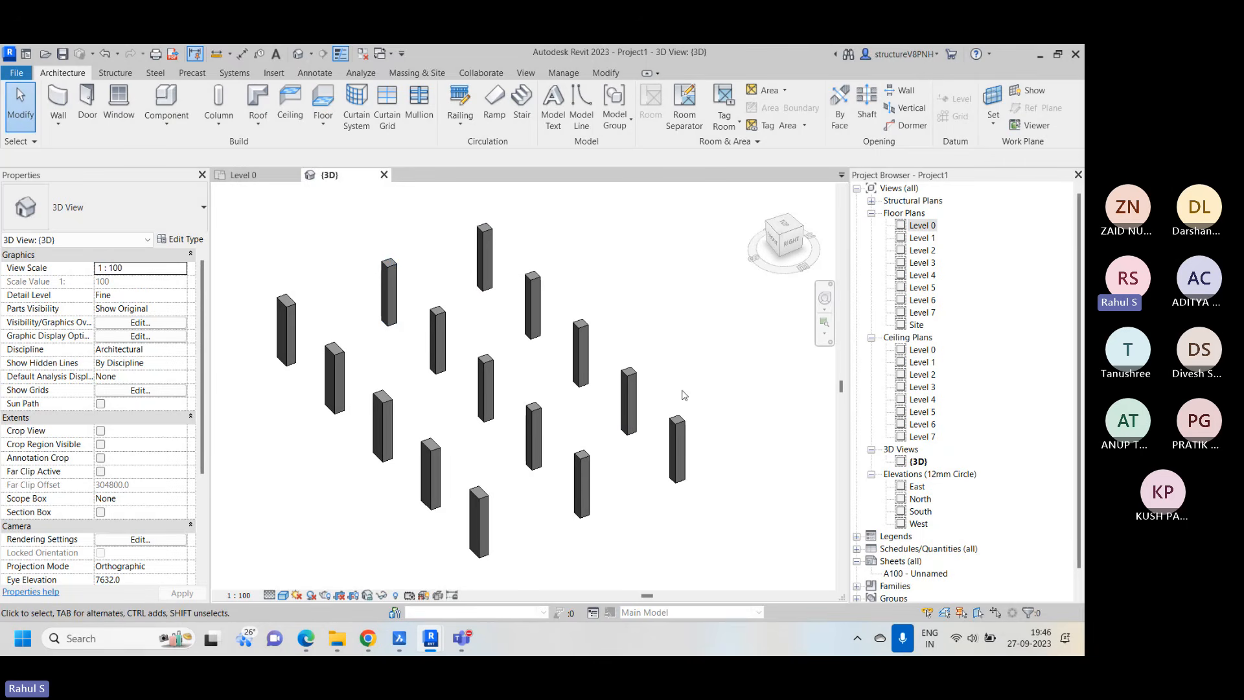
{"action": "middle_click_drag", "start_coordinate": [684, 395], "coordinate": [352, 299], "text": "shift"}
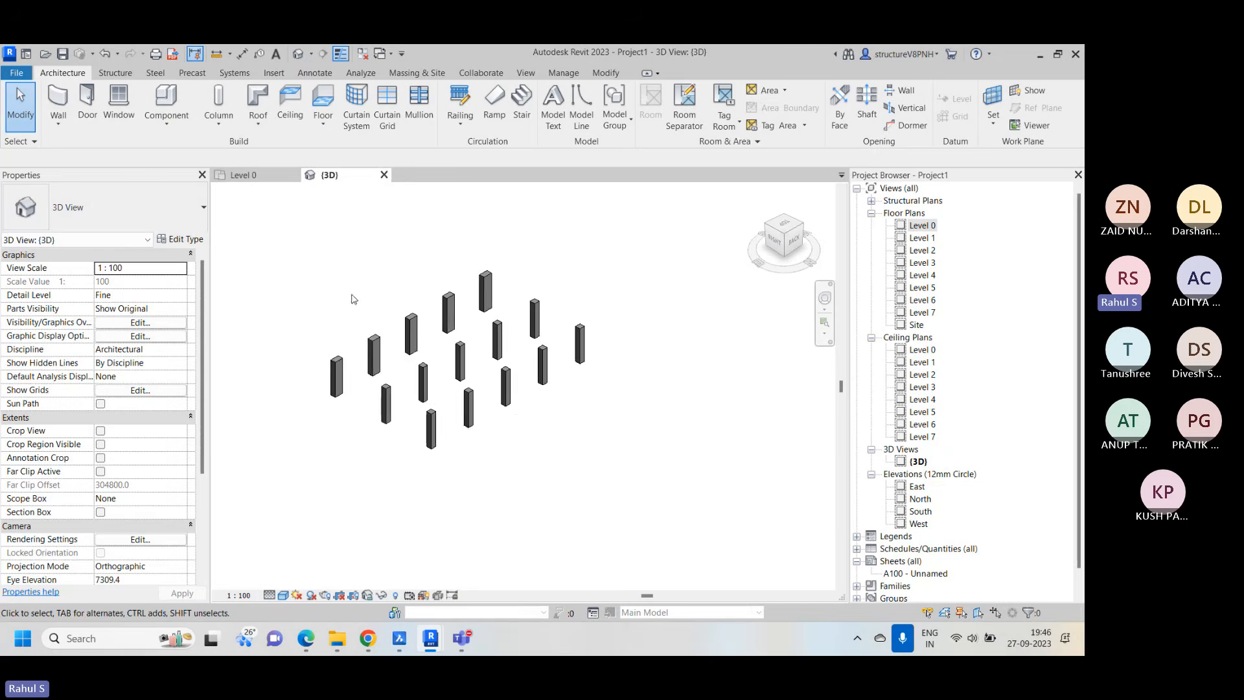
Open the North elevation and stretch the head ends of the aligned level lines outward past grid E
{"action": "left_click", "coordinate": [273, 176]}
{"action": "middle_click_drag", "start_coordinate": [650, 264], "coordinate": [653, 361]}
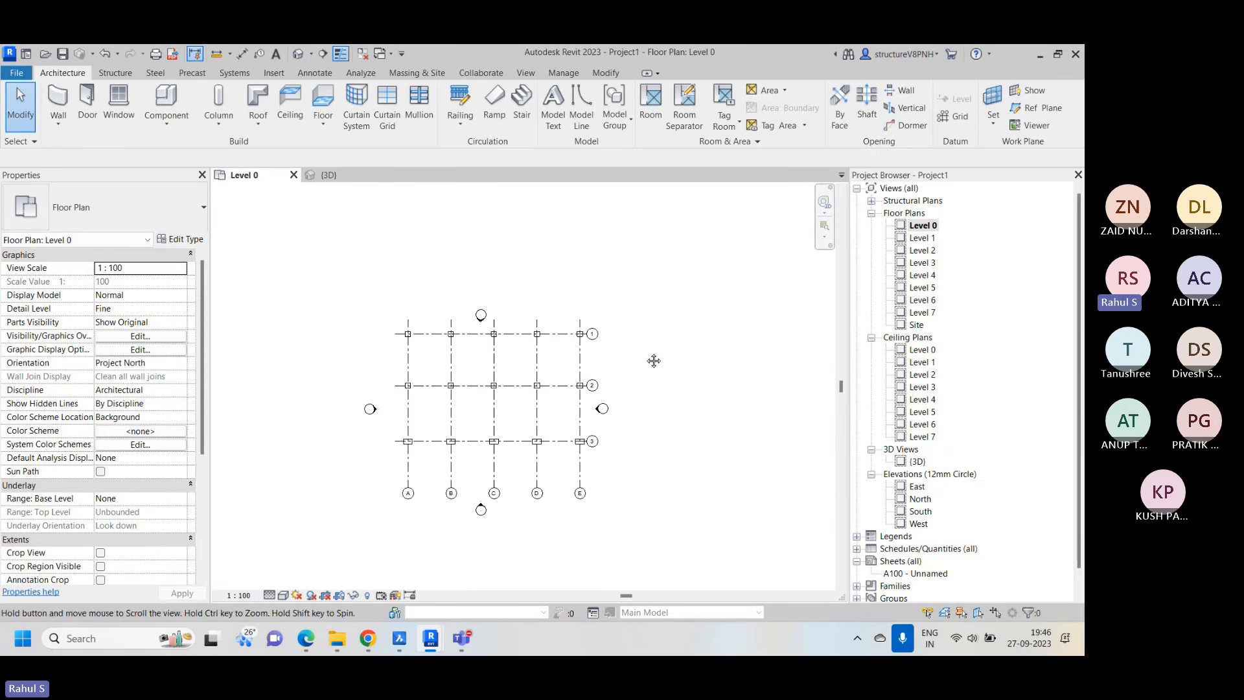
{"action": "scroll", "coordinate": [544, 345], "scroll_direction": "up", "scroll_amount": 3}
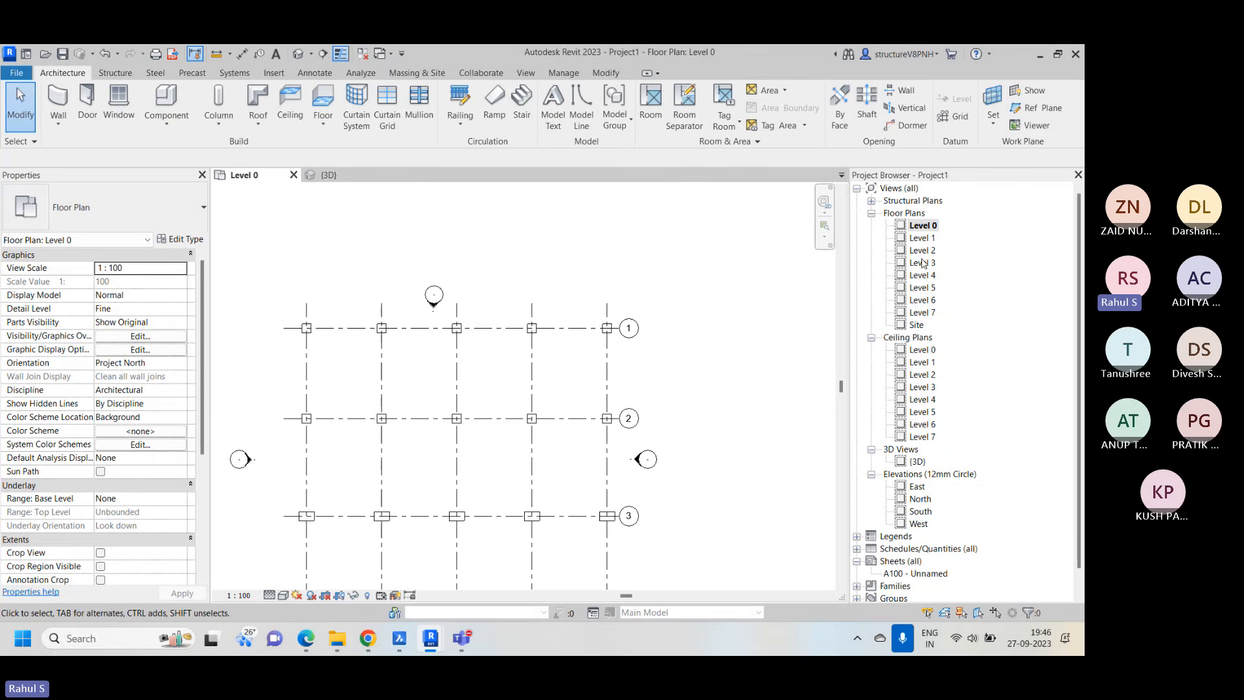
{"action": "double_click", "coordinate": [920, 499]}
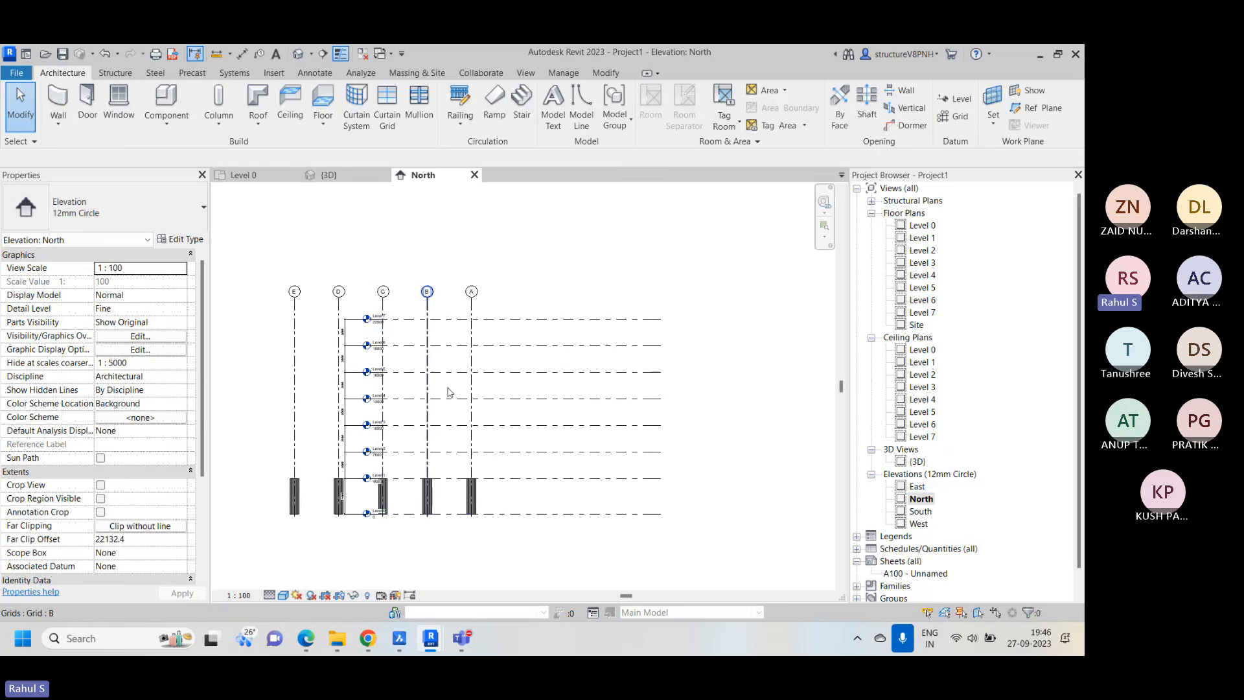
{"action": "left_click", "coordinate": [538, 320]}
{"action": "scroll", "coordinate": [363, 315], "scroll_direction": "up", "scroll_amount": 3}
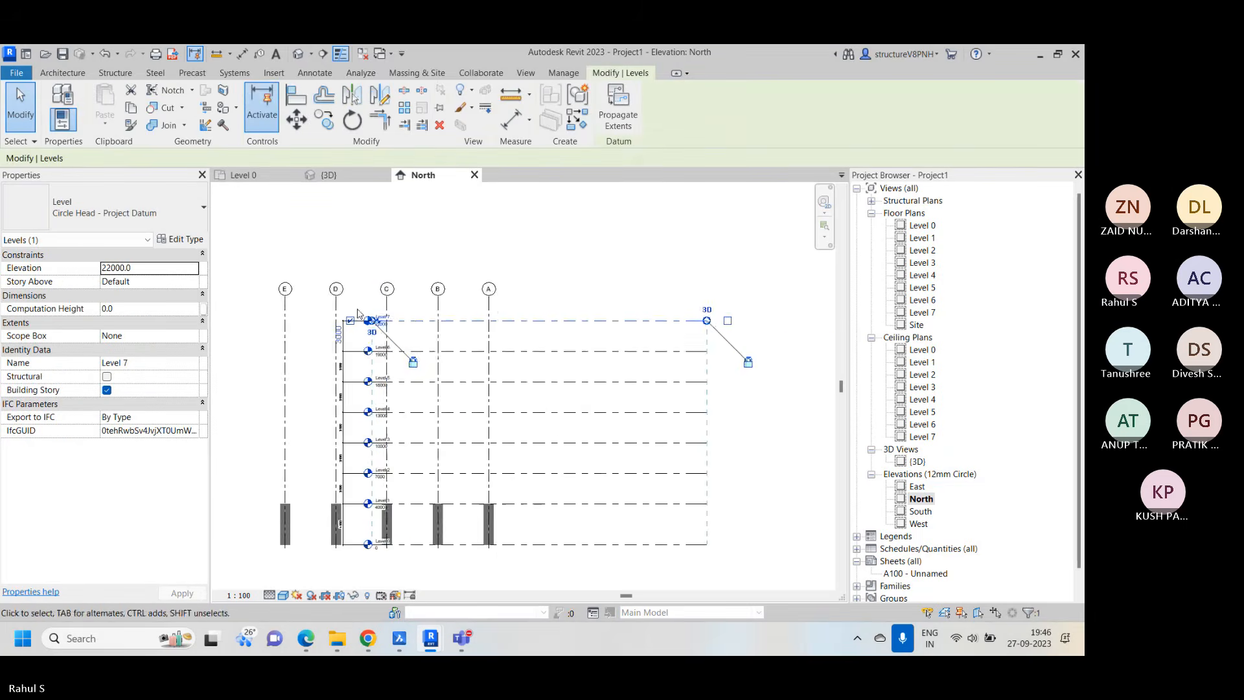
{"action": "scroll", "coordinate": [415, 335], "scroll_direction": "down", "scroll_amount": 3}
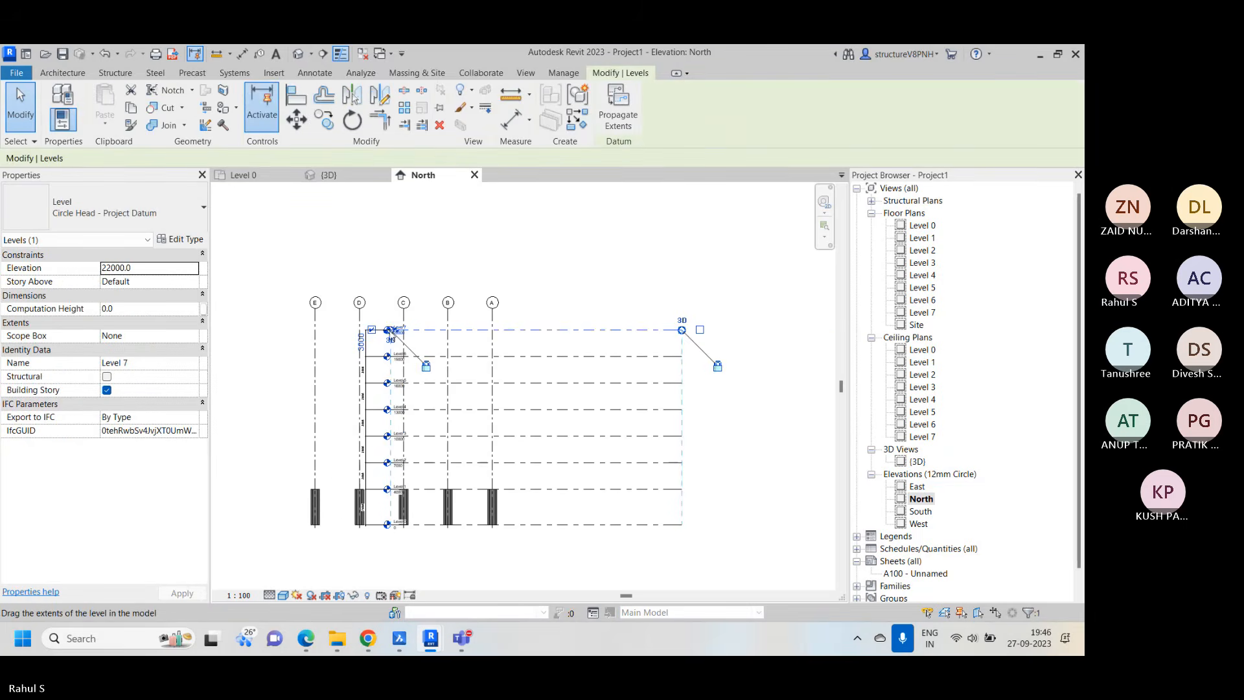
{"action": "left_click_drag", "start_coordinate": [391, 331], "coordinate": [267, 330]}
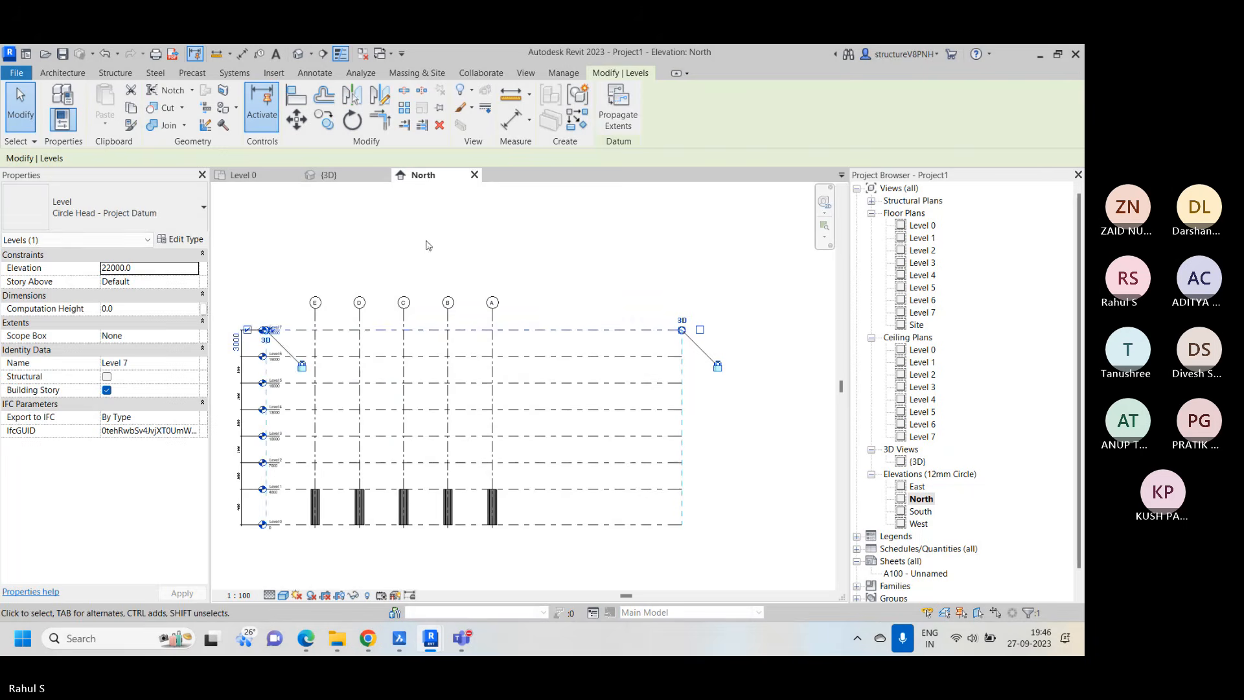
{"action": "left_click", "coordinate": [476, 258]}
Shorten the opposite ends of the aligned level lines to just beyond grid A
{"action": "middle_click_drag", "start_coordinate": [514, 383], "coordinate": [582, 359]}
{"action": "left_click", "coordinate": [701, 307]}
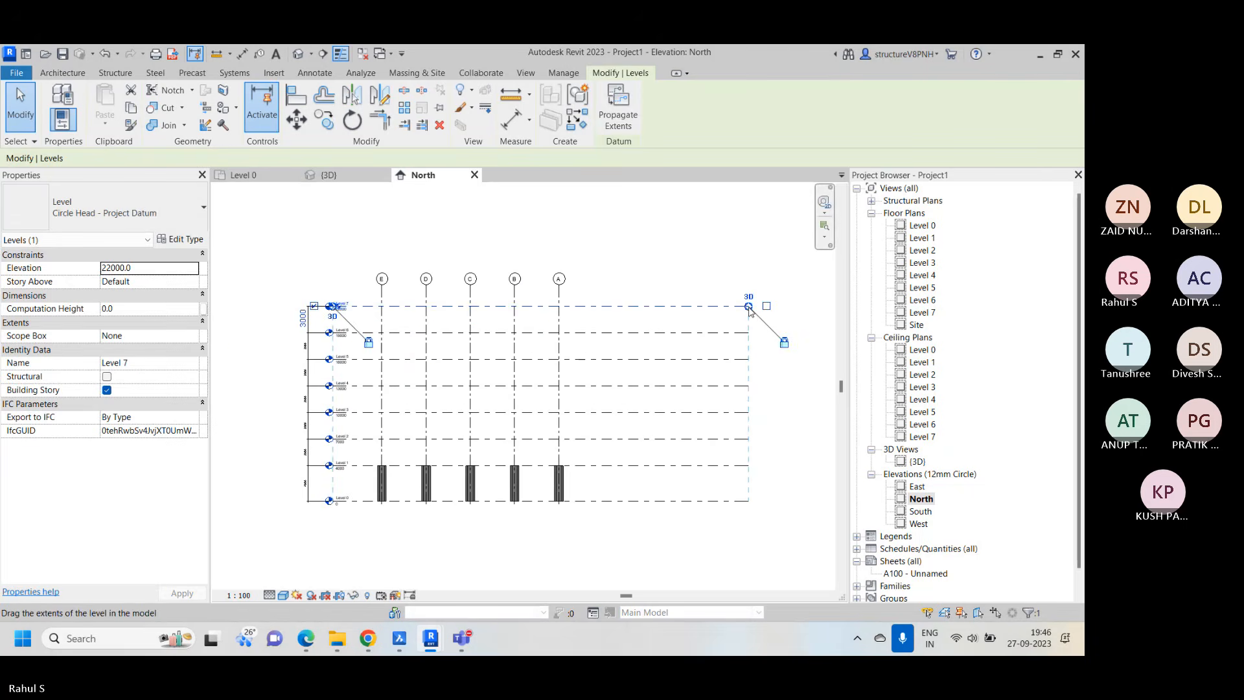
{"action": "left_click_drag", "start_coordinate": [748, 306], "coordinate": [594, 307]}
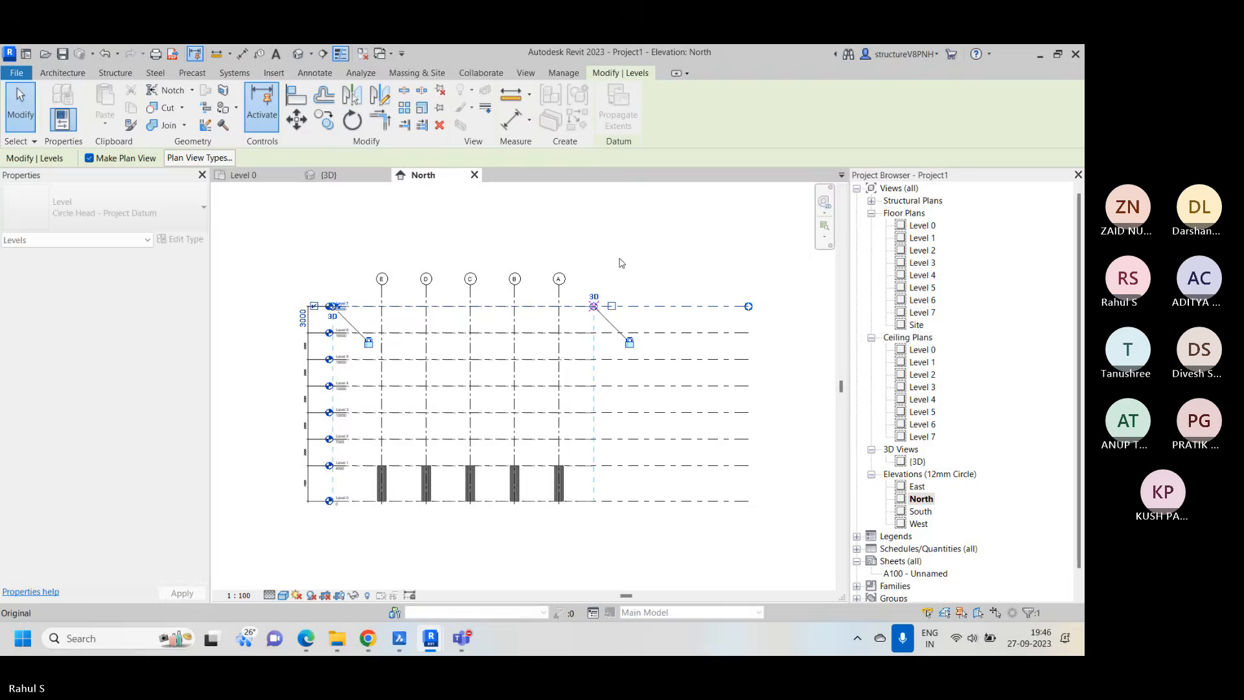
{"action": "left_click", "coordinate": [619, 262]}
{"action": "scroll", "coordinate": [517, 410], "scroll_direction": "up", "scroll_amount": 2}
{"action": "middle_click_drag", "start_coordinate": [517, 410], "coordinate": [597, 356]}
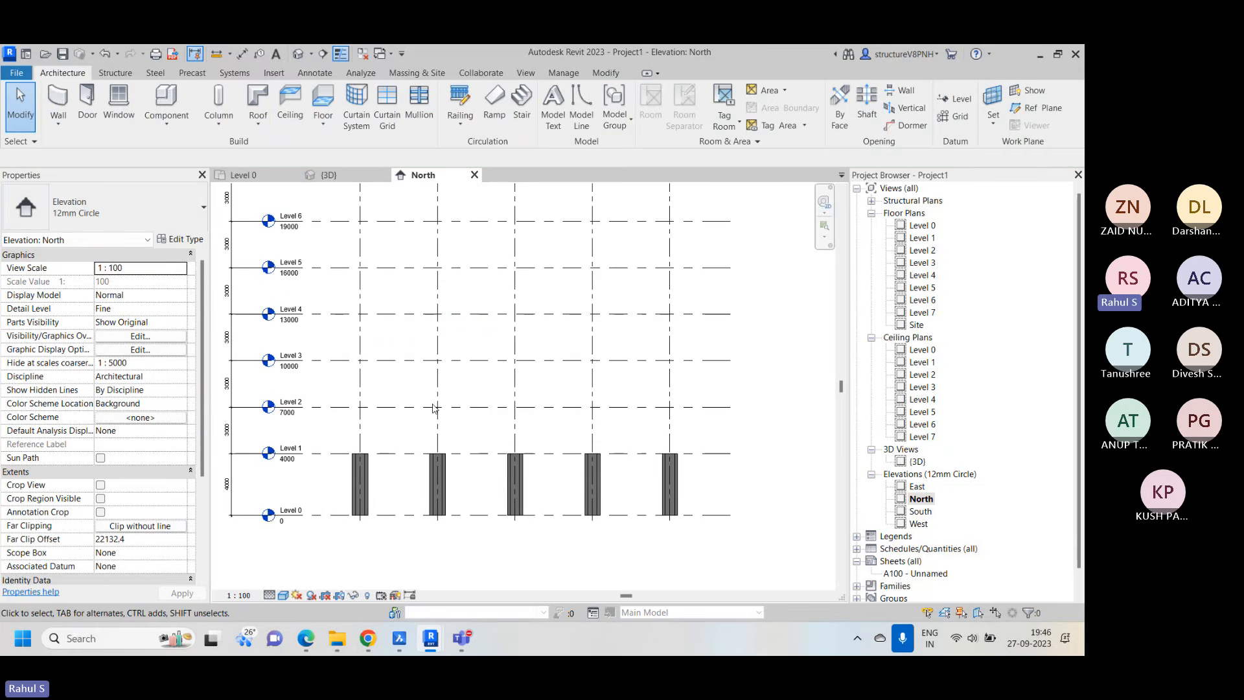
{"action": "scroll", "coordinate": [405, 494], "scroll_direction": "up", "scroll_amount": 1}
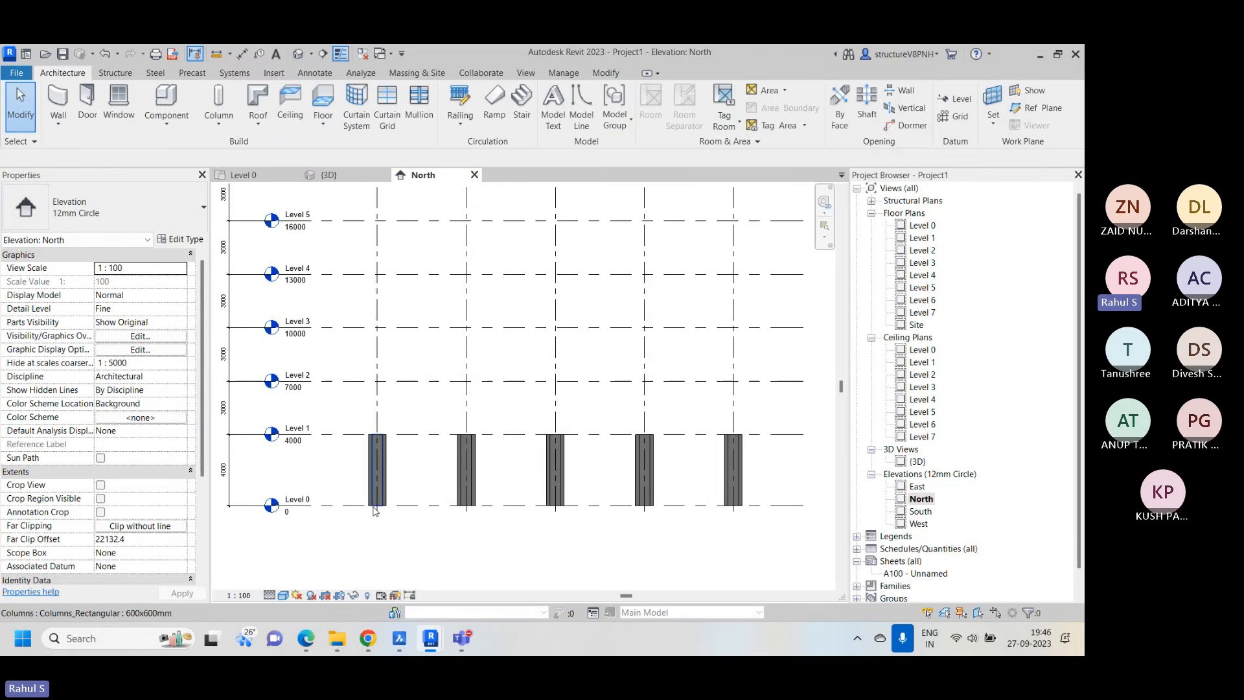
{"action": "scroll", "coordinate": [311, 443], "scroll_direction": "down", "scroll_amount": 2}
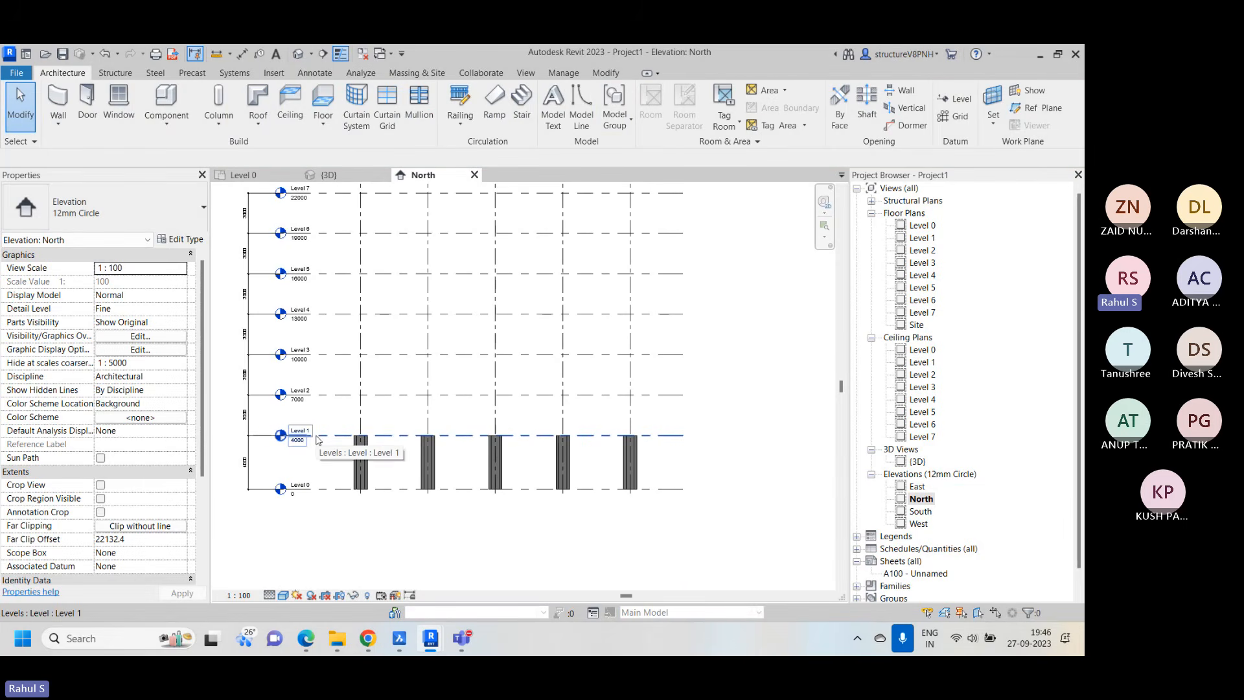
Examine the row of columns between Level 0 and Level 1 across grids E to A in the North elevation
{"action": "middle_click_drag", "start_coordinate": [471, 400], "coordinate": [477, 416]}
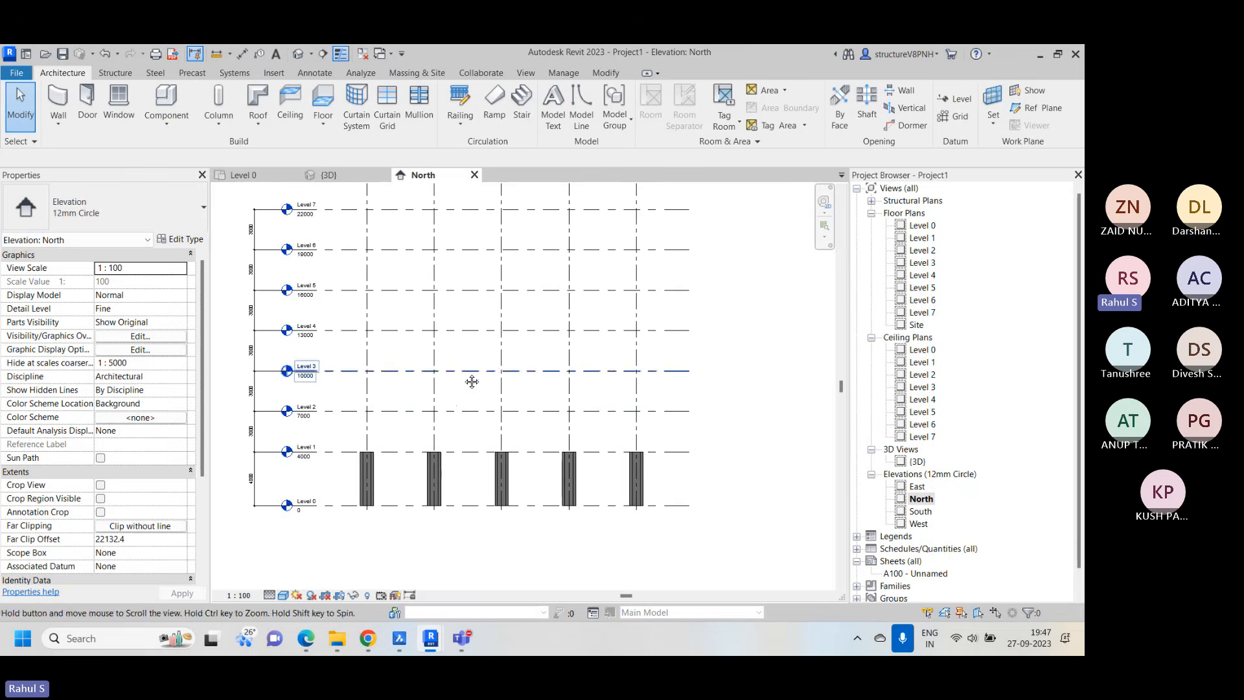
{"action": "middle_click_drag", "start_coordinate": [474, 499], "coordinate": [475, 541]}
{"action": "middle_click_drag", "start_coordinate": [700, 533], "coordinate": [667, 494]}
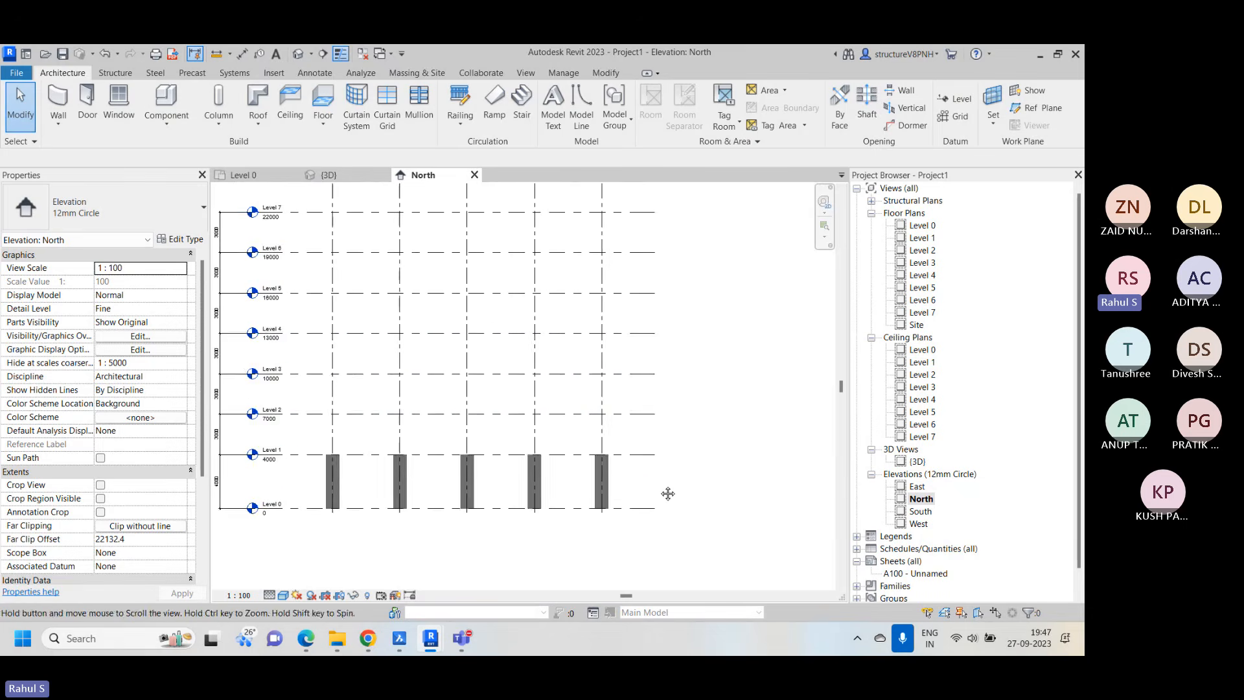
{"action": "scroll", "coordinate": [667, 493], "scroll_direction": "down", "scroll_amount": 2}
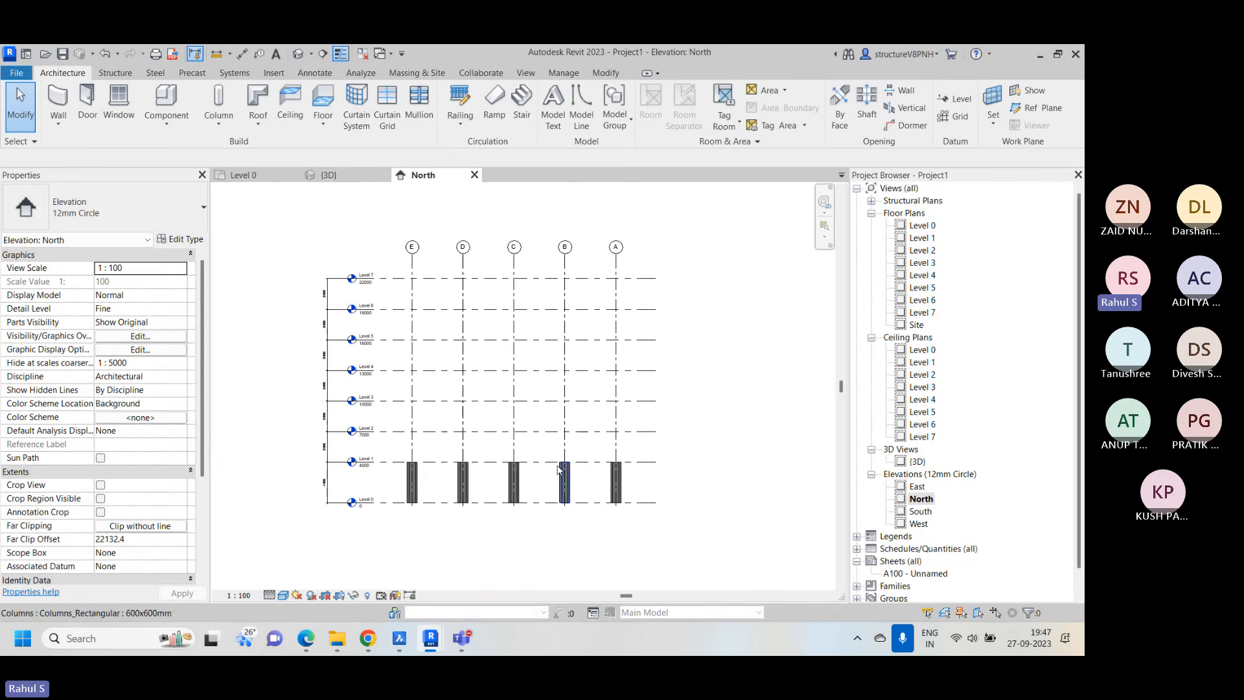
{"action": "scroll", "coordinate": [583, 477], "scroll_direction": "up", "scroll_amount": 3}
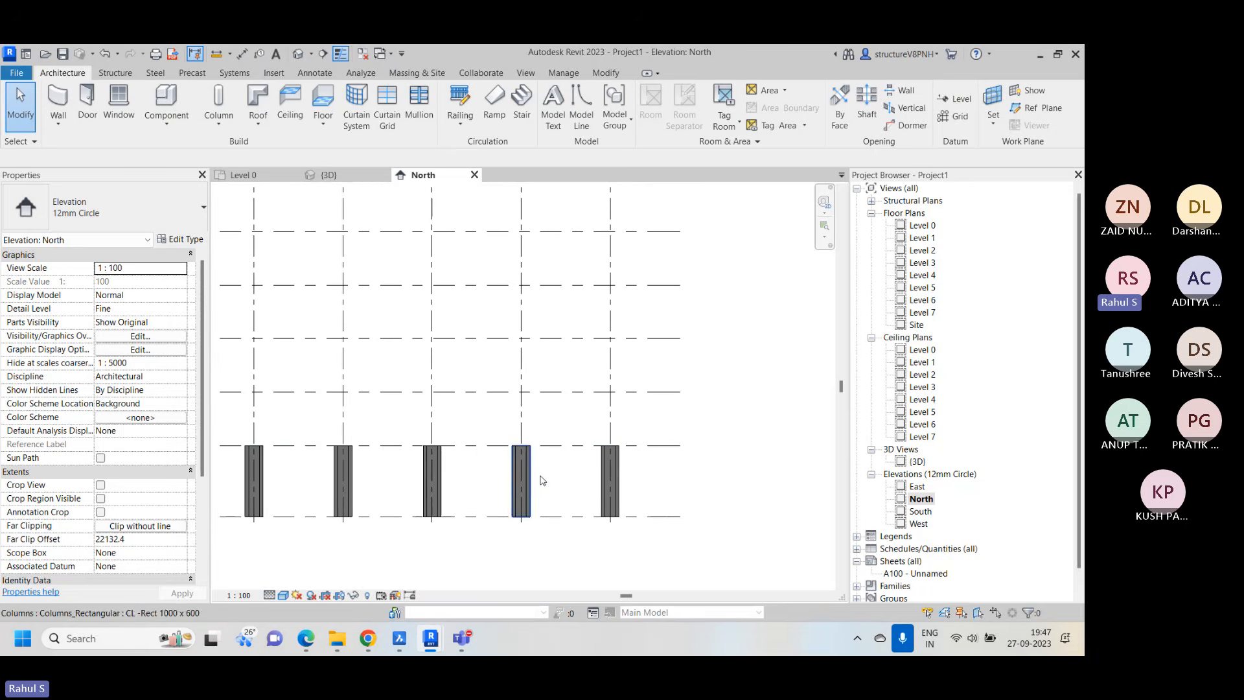
{"action": "scroll", "coordinate": [532, 470], "scroll_direction": "up", "scroll_amount": 3}
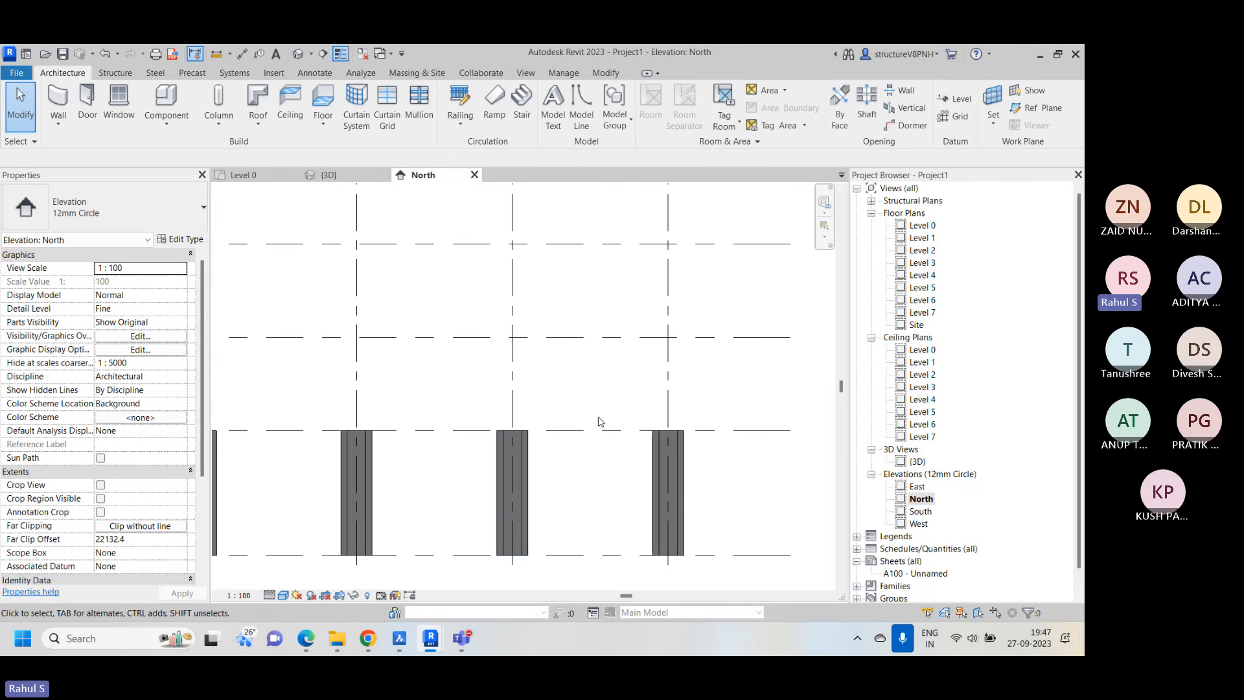
{"action": "scroll", "coordinate": [591, 416], "scroll_direction": "down", "scroll_amount": 2}
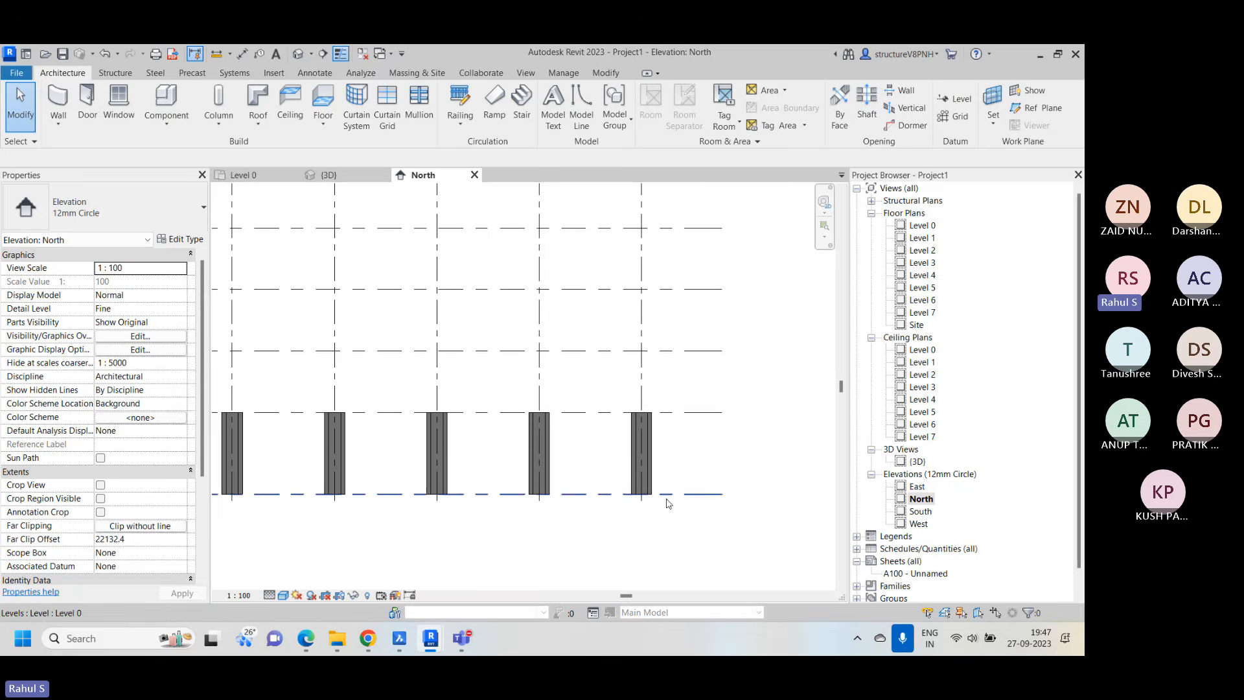
{"action": "middle_click_drag", "start_coordinate": [675, 280], "coordinate": [639, 394]}
{"action": "scroll", "coordinate": [635, 366], "scroll_direction": "down", "scroll_amount": 7}
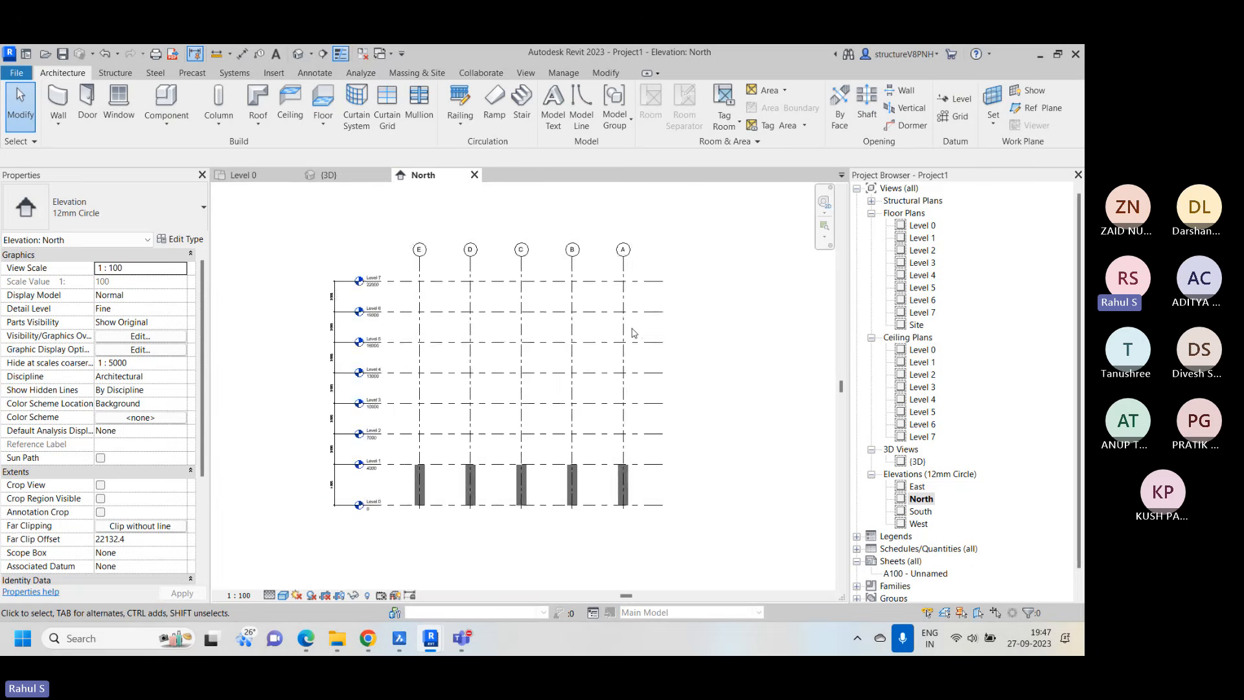
{"action": "scroll", "coordinate": [599, 510], "scroll_direction": "up", "scroll_amount": 3}
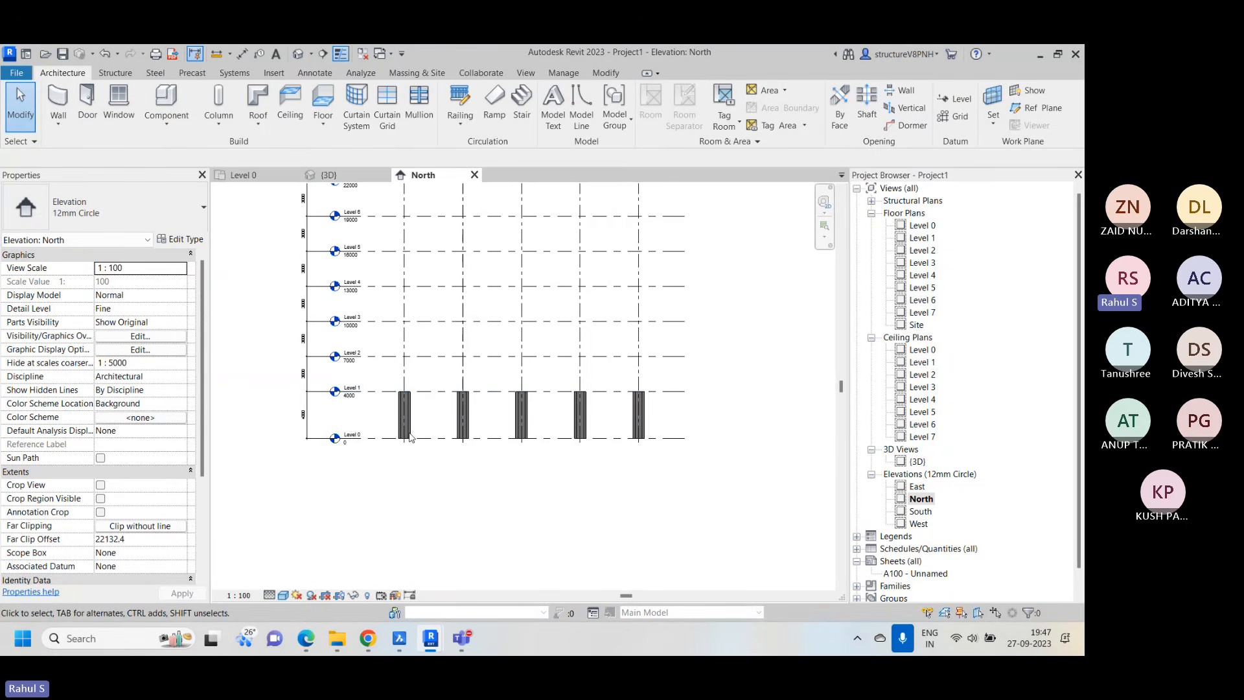
{"action": "scroll", "coordinate": [477, 419], "scroll_direction": "up", "scroll_amount": 4}
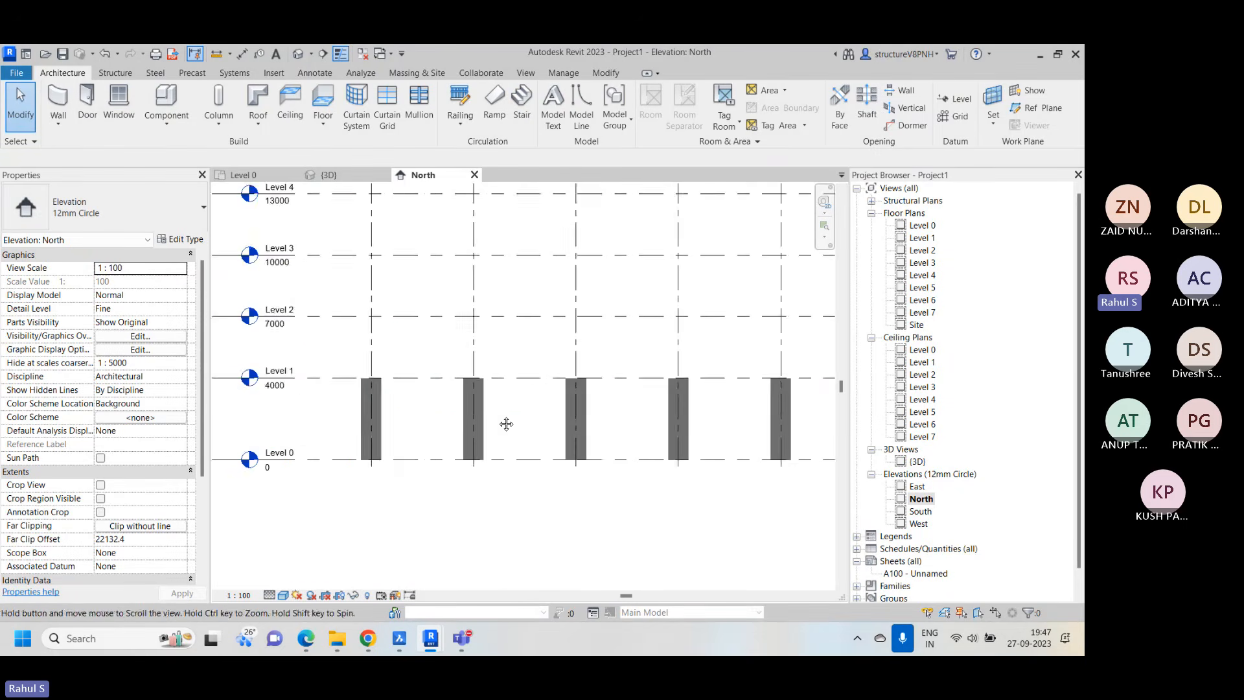
{"action": "scroll", "coordinate": [505, 423], "scroll_direction": "down", "scroll_amount": 2}
{"action": "scroll", "coordinate": [563, 428], "scroll_direction": "down", "scroll_amount": 1}
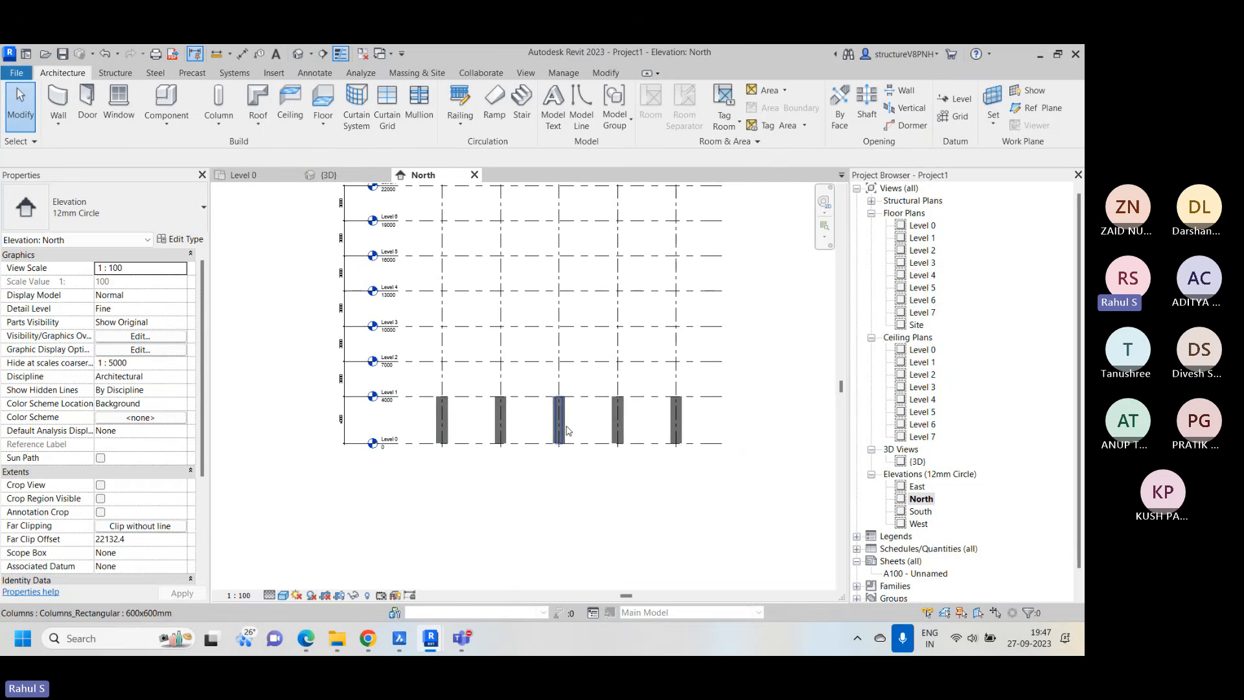
Select all the columns in the elevation, filter the grids out of the selection, and set the columns' top level to Level 7
{"action": "left_click_drag", "start_coordinate": [760, 418], "coordinate": [412, 420]}
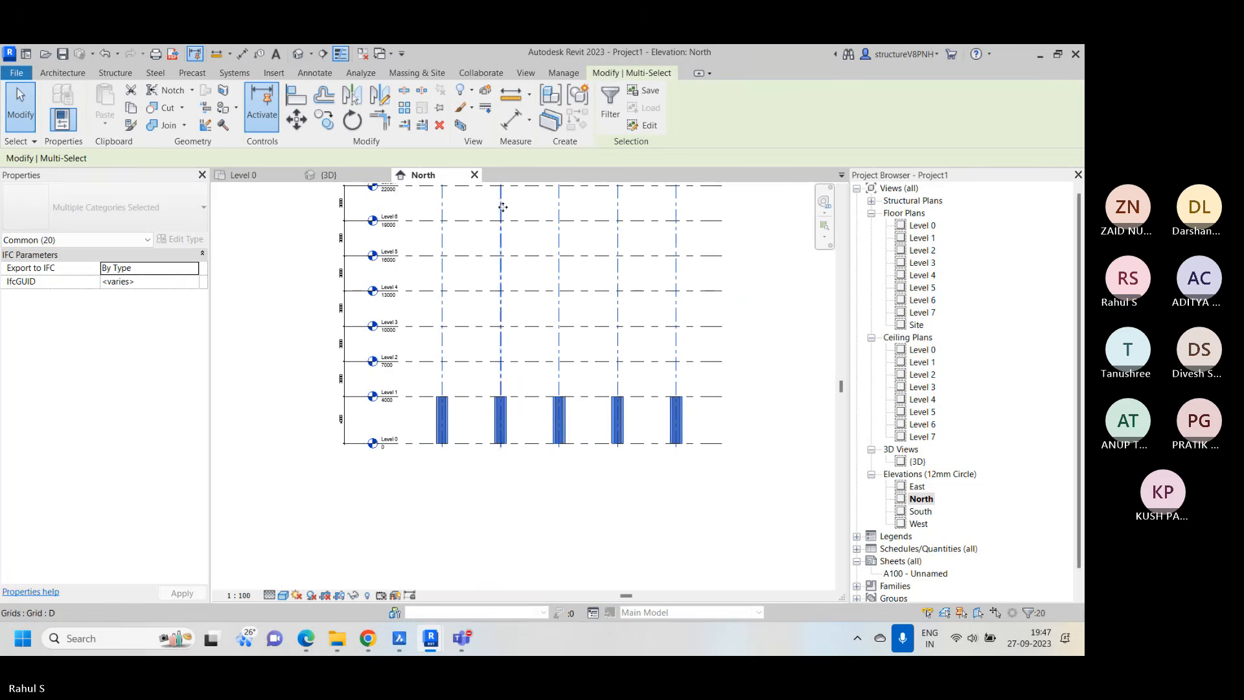
{"action": "left_click", "coordinate": [602, 115]}
{"action": "left_click", "coordinate": [424, 261]}
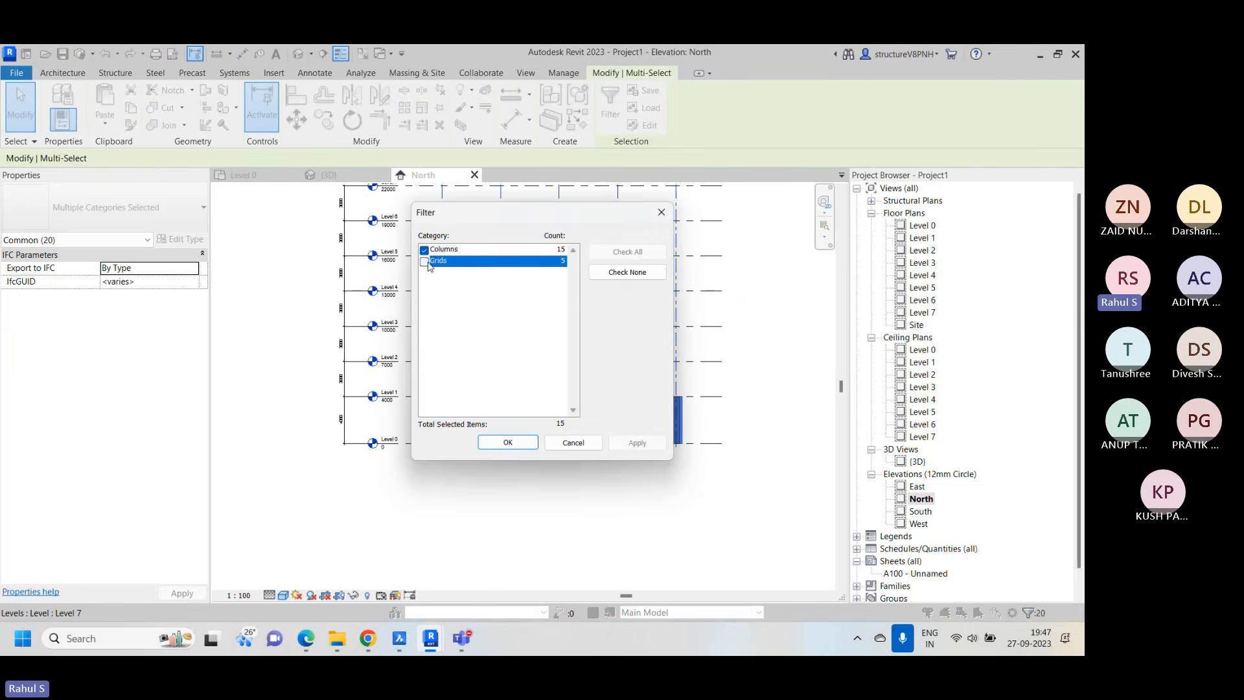
{"action": "left_click", "coordinate": [509, 443]}
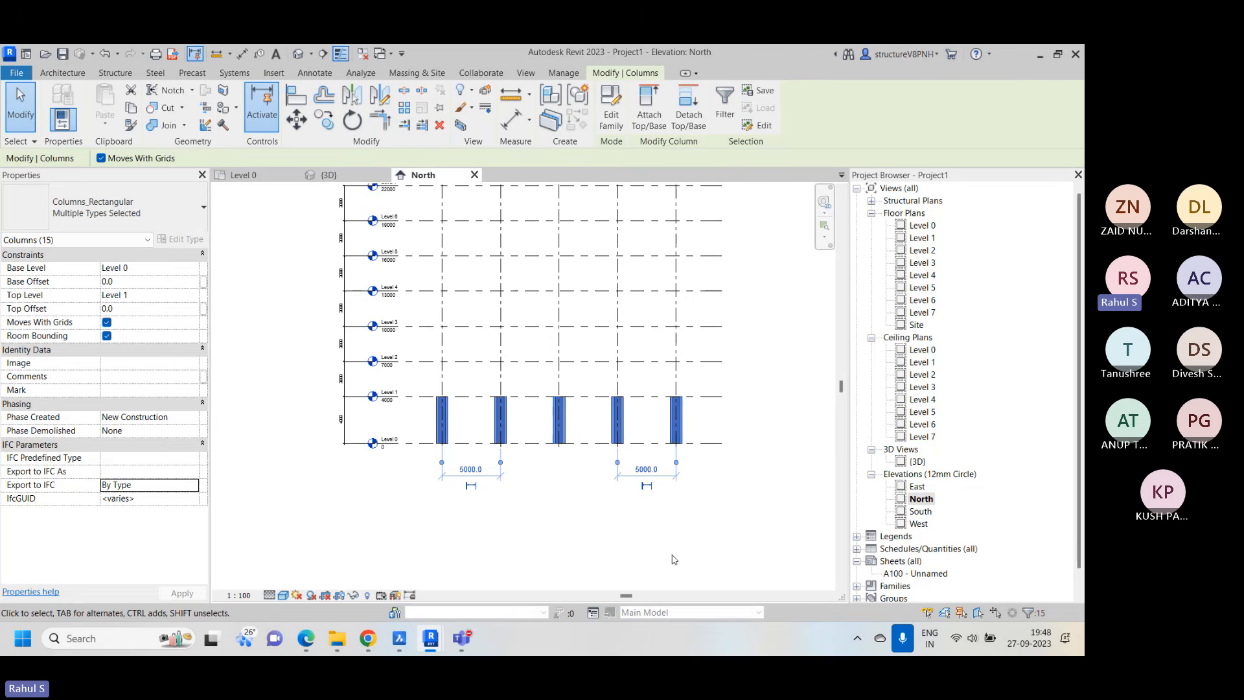
{"action": "scroll", "coordinate": [648, 544], "scroll_direction": "down", "scroll_amount": 1}
{"action": "scroll", "coordinate": [620, 486], "scroll_direction": "down", "scroll_amount": 1}
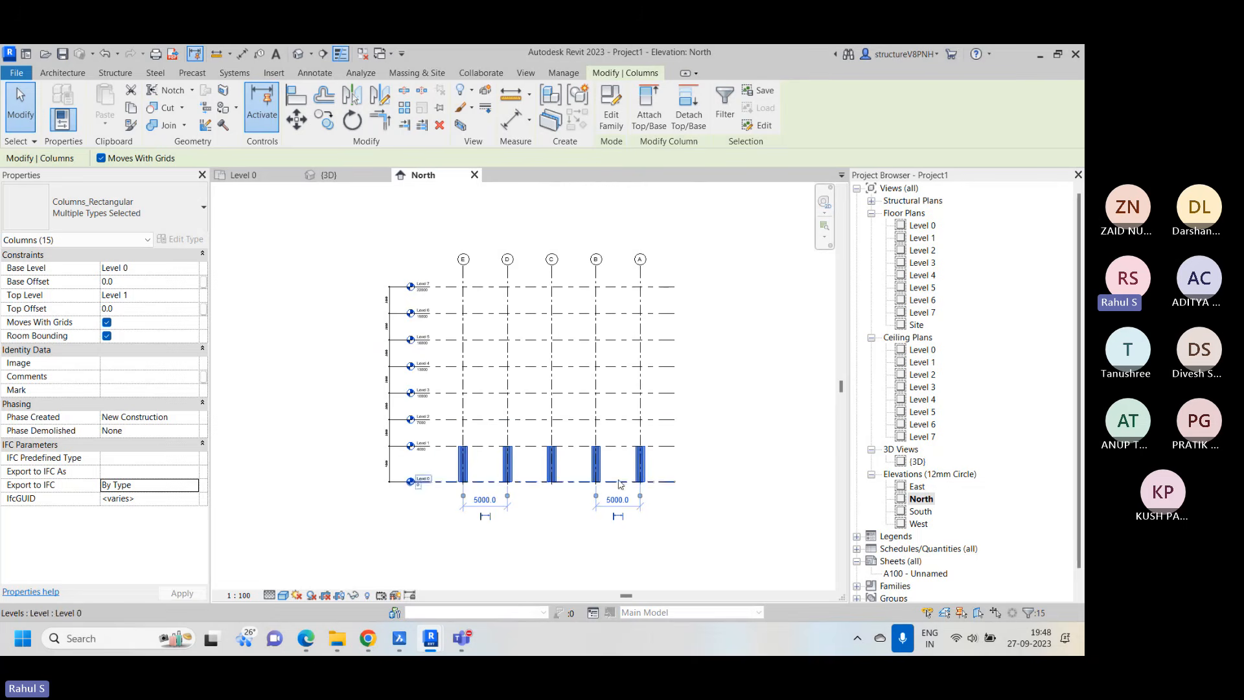
{"action": "scroll", "coordinate": [593, 308], "scroll_direction": "up", "scroll_amount": 1}
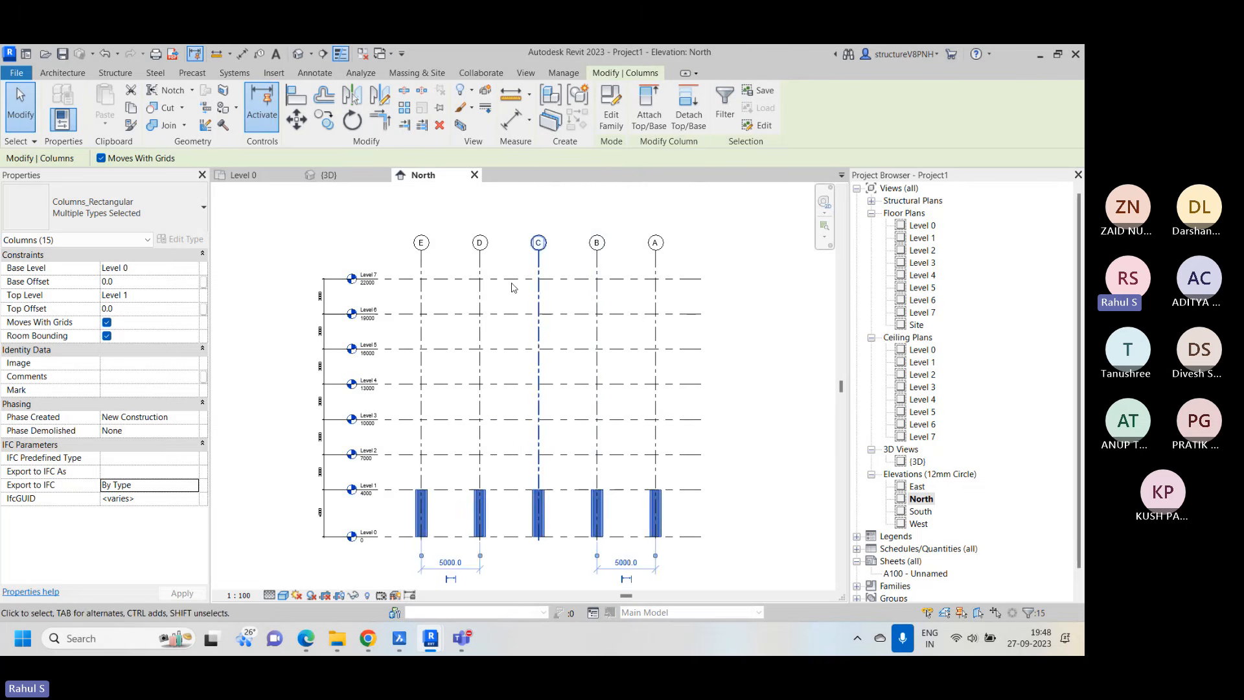
{"action": "scroll", "coordinate": [382, 278], "scroll_direction": "up", "scroll_amount": 2}
{"action": "scroll", "coordinate": [425, 265], "scroll_direction": "down", "scroll_amount": 2}
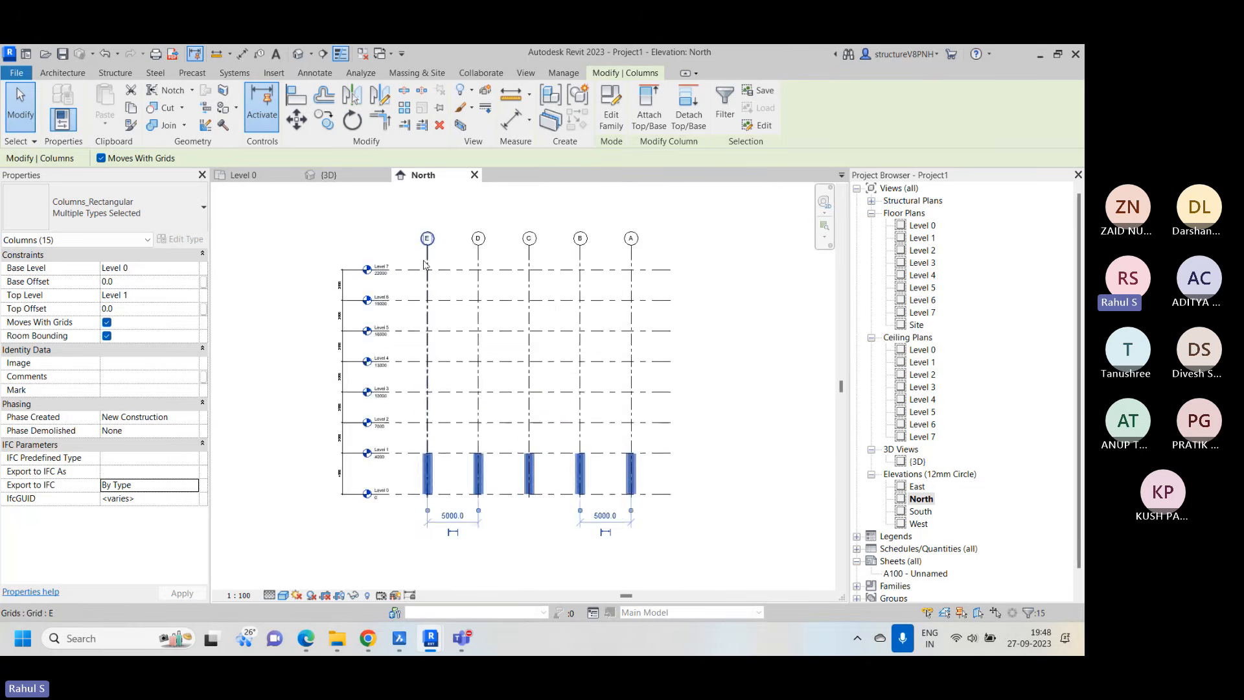
{"action": "scroll", "coordinate": [317, 313], "scroll_direction": "down", "scroll_amount": 1}
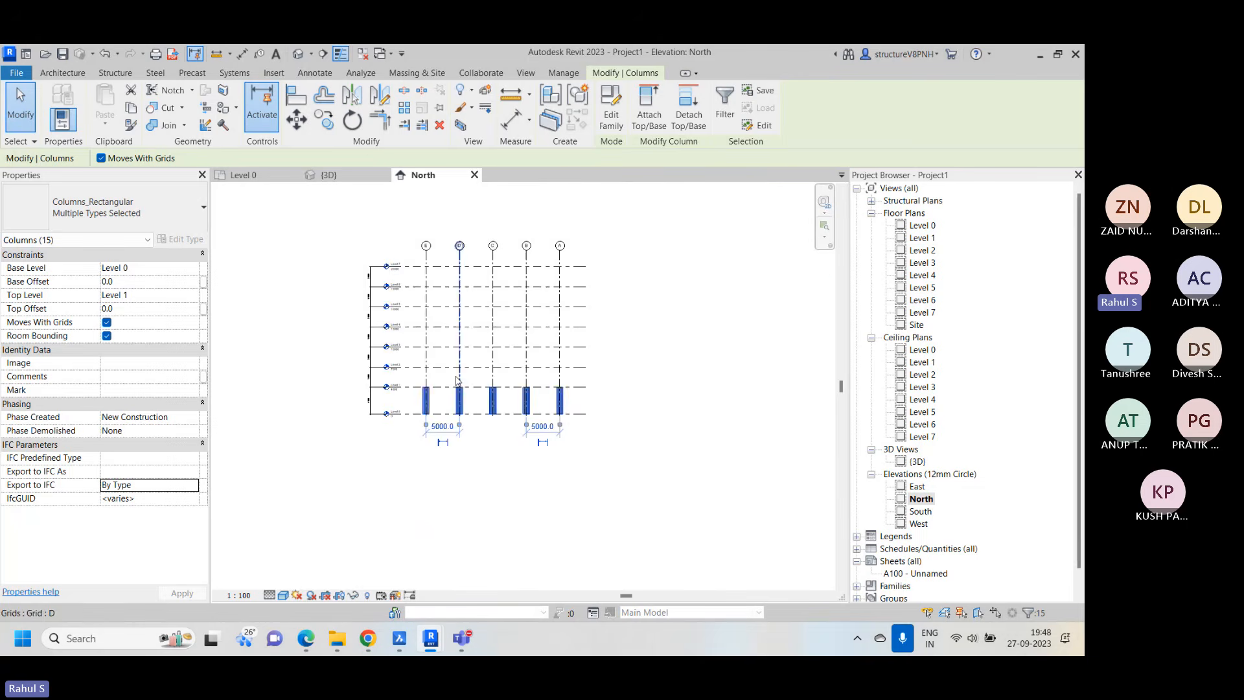
{"action": "left_click", "coordinate": [199, 297]}
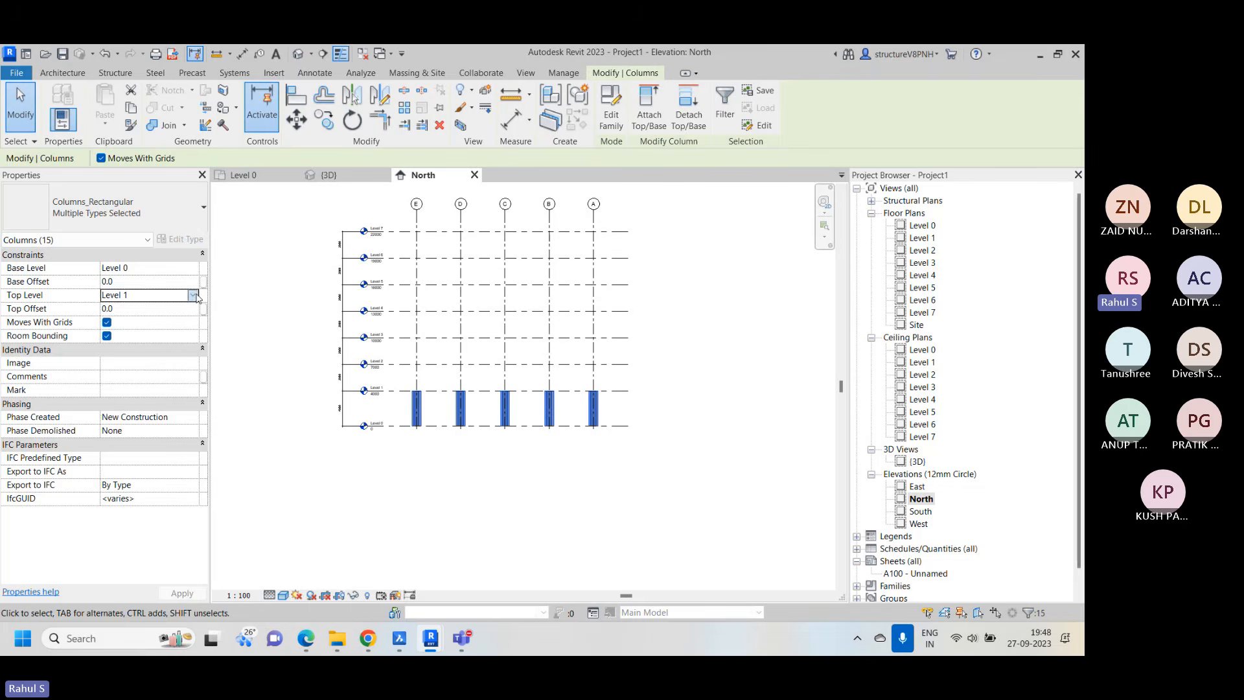
{"action": "left_click", "coordinate": [192, 295]}
{"action": "scroll", "coordinate": [159, 344], "scroll_direction": "down", "scroll_amount": 1}
{"action": "left_click", "coordinate": [138, 365]}
{"action": "left_click", "coordinate": [639, 332]}
Inspect the full-height columns in the North elevation and the 3D view, then return to the North elevation
{"action": "scroll", "coordinate": [638, 333], "scroll_direction": "up", "scroll_amount": 1}
{"action": "scroll", "coordinate": [637, 328], "scroll_direction": "up", "scroll_amount": 1}
{"action": "middle_click_drag", "start_coordinate": [636, 328], "coordinate": [708, 416]}
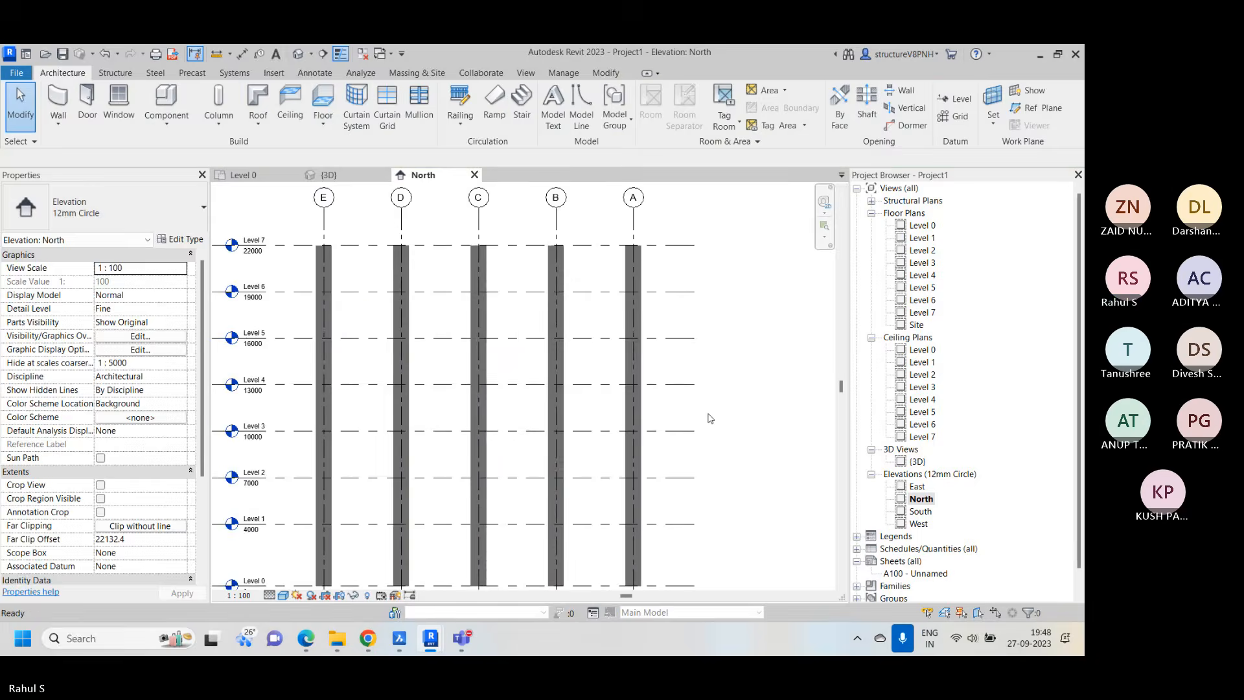
{"action": "scroll", "coordinate": [707, 416], "scroll_direction": "down", "scroll_amount": 1}
{"action": "middle_click_drag", "start_coordinate": [717, 516], "coordinate": [704, 439]}
{"action": "scroll", "coordinate": [694, 434], "scroll_direction": "down", "scroll_amount": 1}
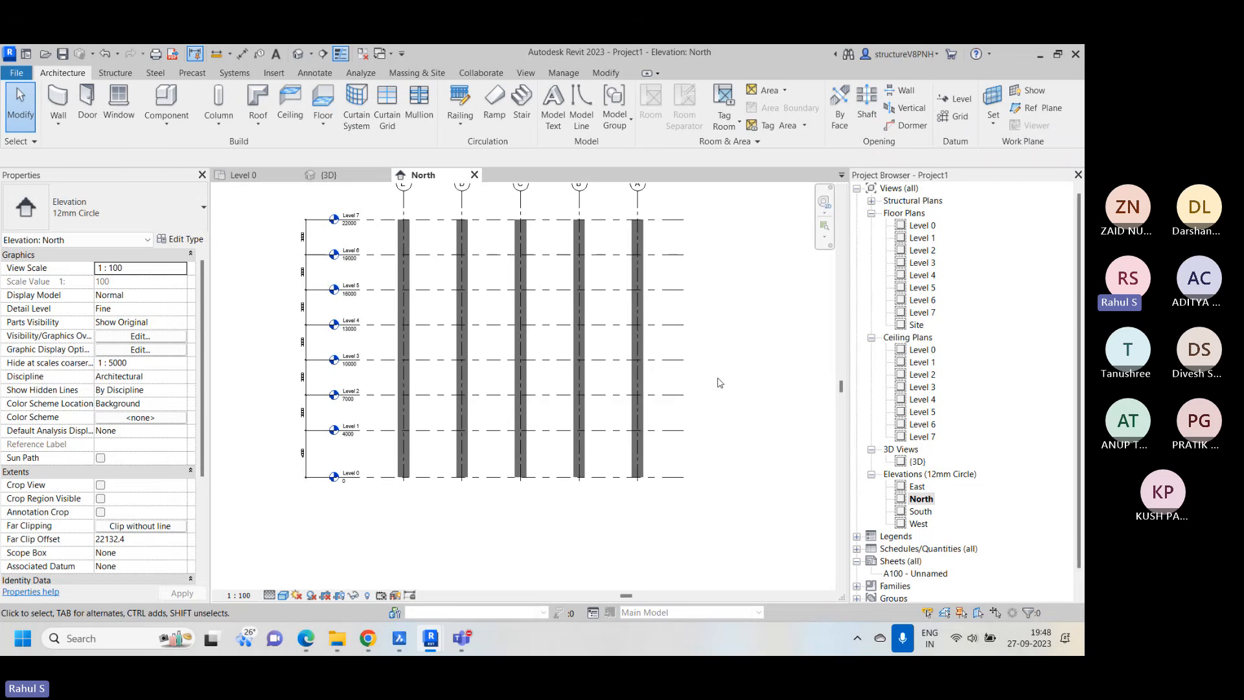
{"action": "middle_click_drag", "start_coordinate": [633, 356], "coordinate": [621, 372]}
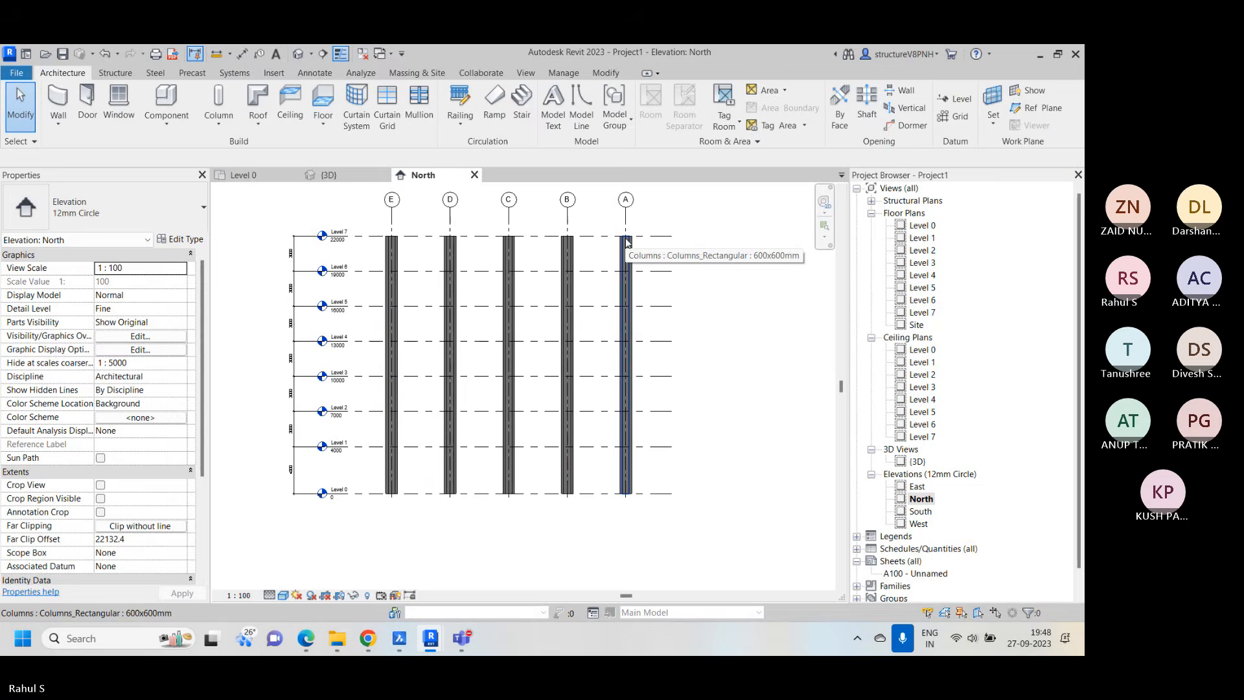
{"action": "left_click", "coordinate": [354, 175]}
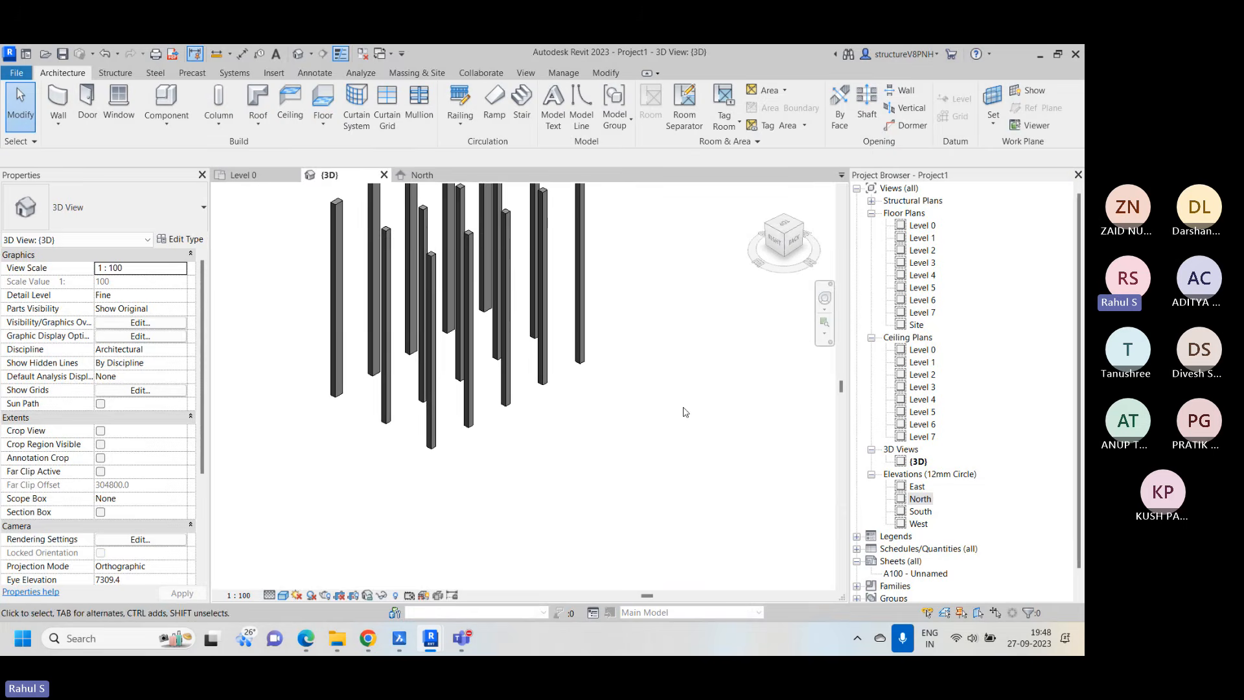
{"action": "middle_click_drag", "start_coordinate": [689, 375], "coordinate": [697, 439]}
{"action": "scroll", "coordinate": [687, 432], "scroll_direction": "down", "scroll_amount": 2}
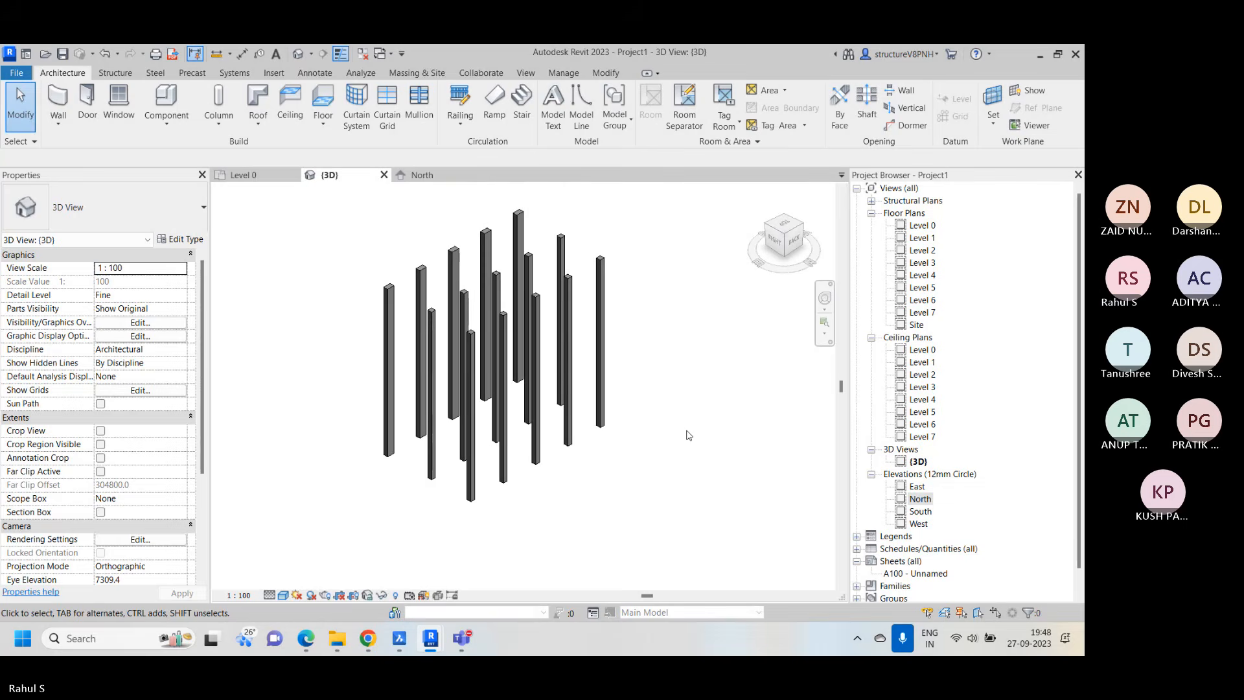
{"action": "left_click", "coordinate": [420, 176]}
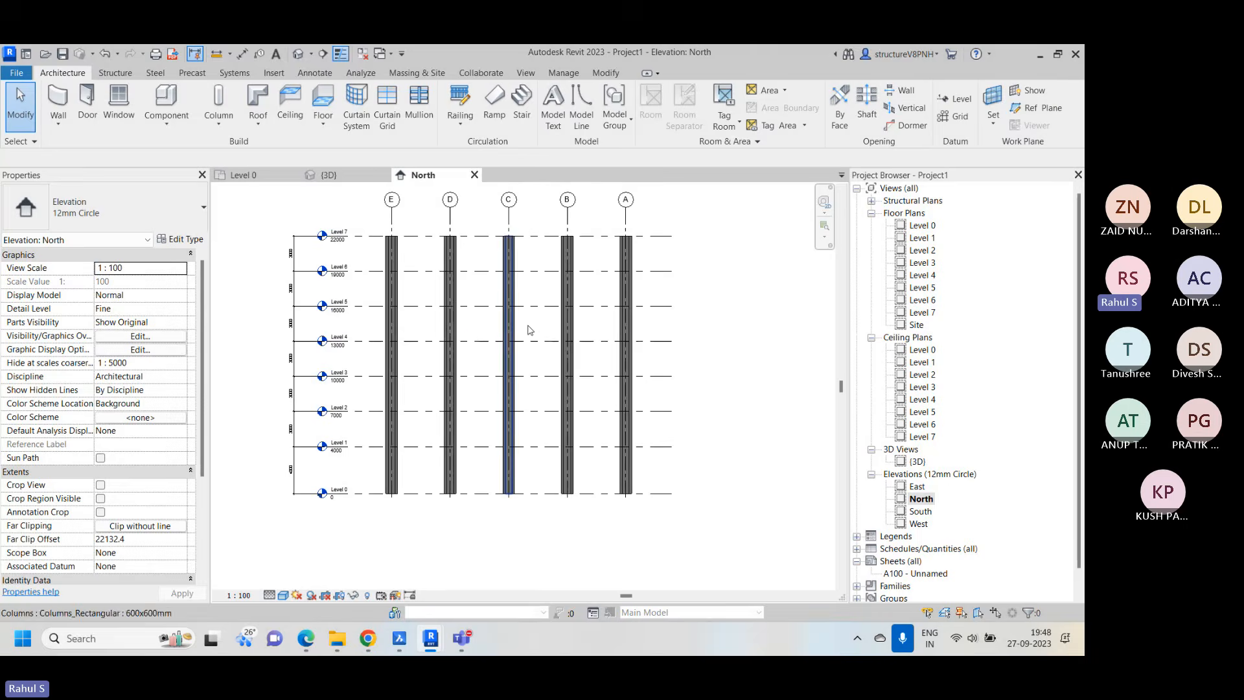
{"action": "scroll", "coordinate": [656, 342], "scroll_direction": "down", "scroll_amount": 1}
{"action": "scroll", "coordinate": [621, 332], "scroll_direction": "up", "scroll_amount": 2}
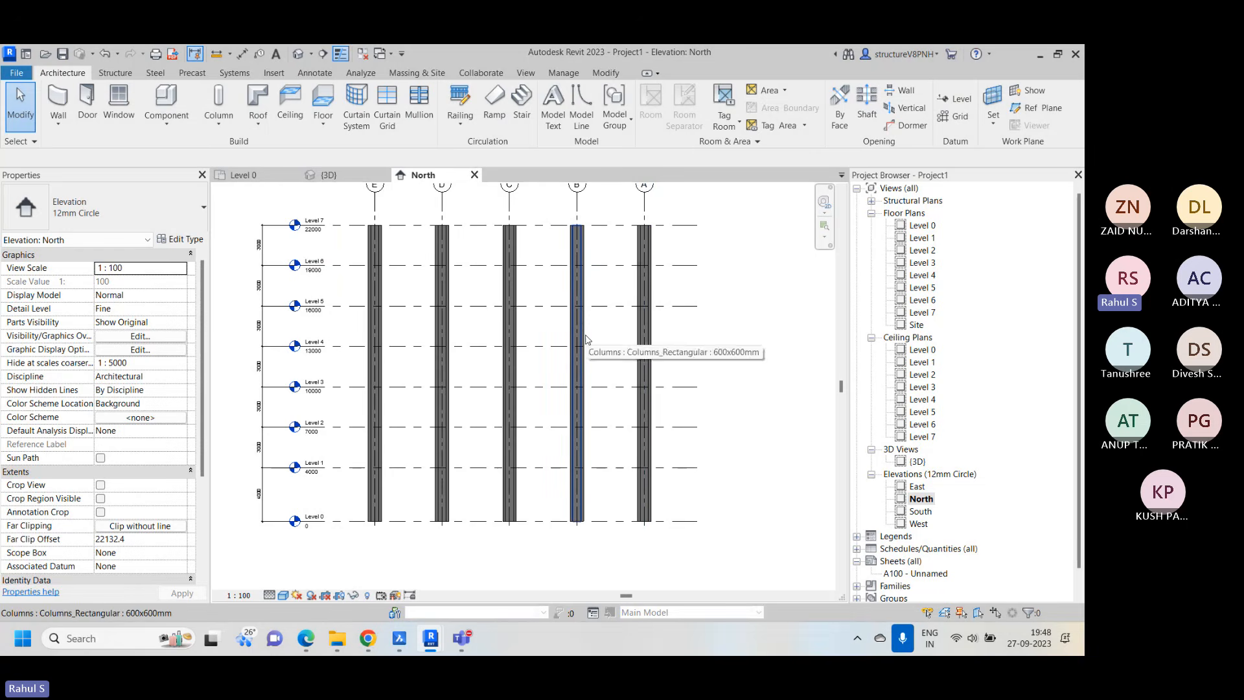
Undo the last top level change of the columns
{"action": "key", "text": "ctrl+z"}
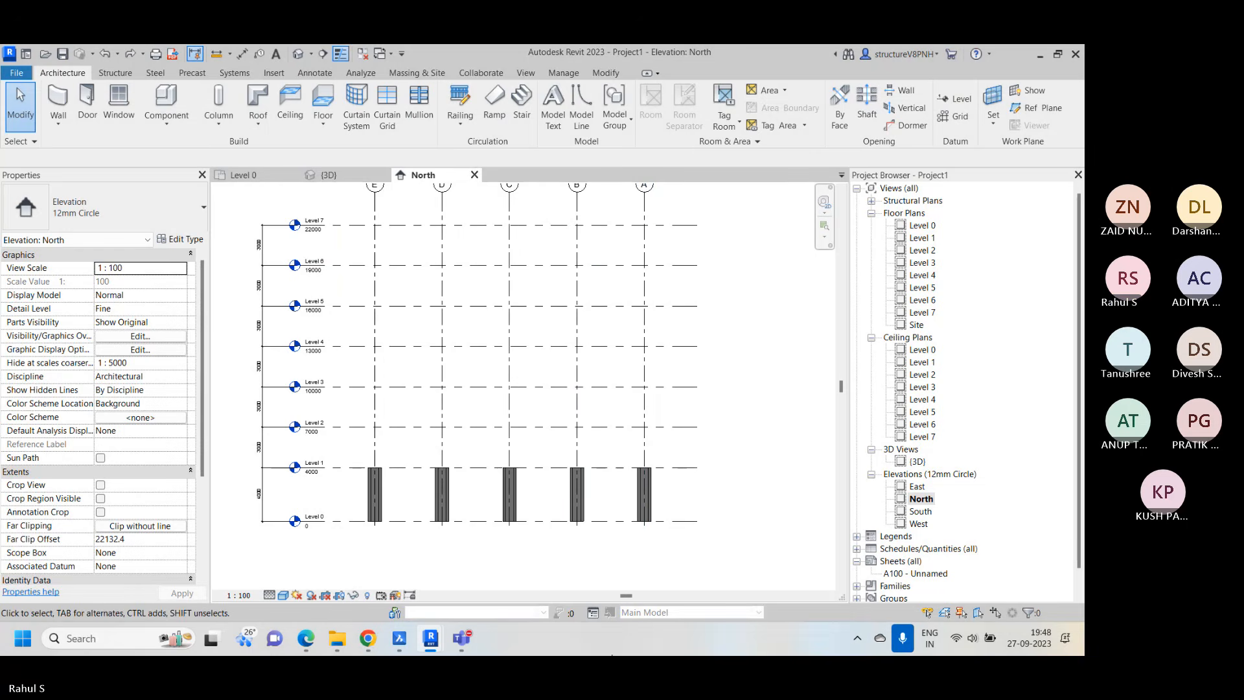
{"action": "scroll", "coordinate": [613, 548], "scroll_direction": "down", "scroll_amount": 1}
{"action": "middle_click_drag", "start_coordinate": [663, 517], "coordinate": [694, 469]}
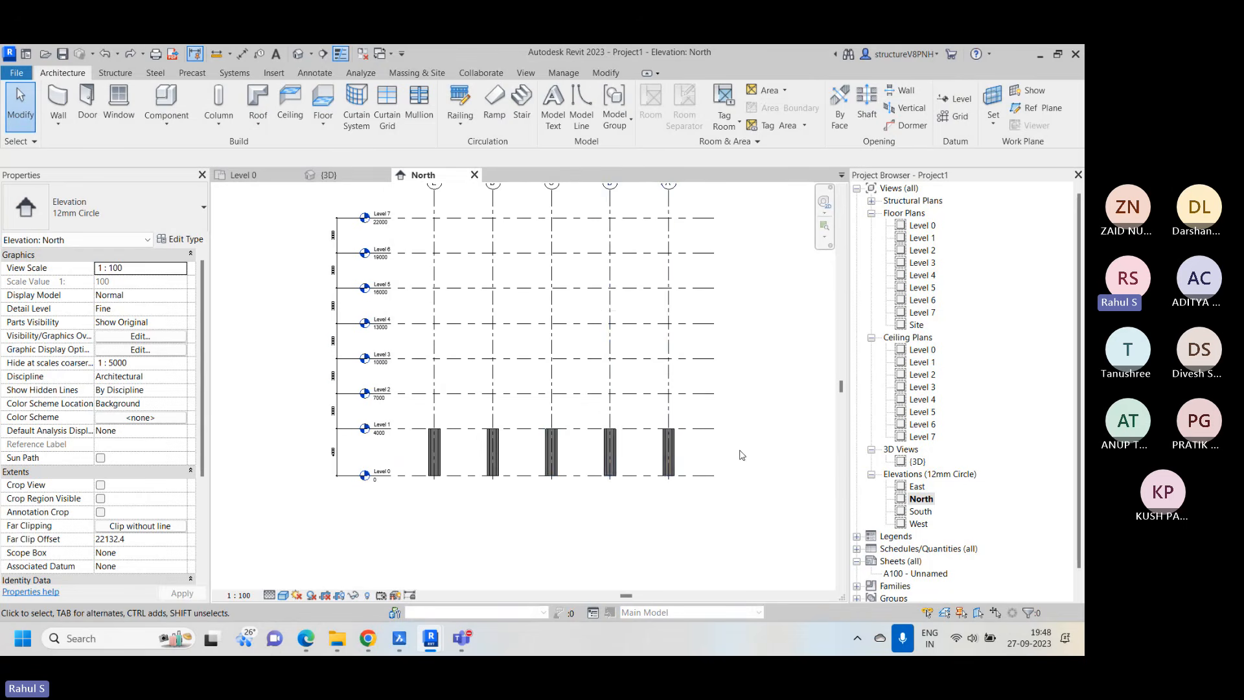
Select all the columns between Level 0 and Level 1, filter out the grids, and copy the columns to the clipboard
{"action": "left_click_drag", "start_coordinate": [742, 455], "coordinate": [418, 411]}
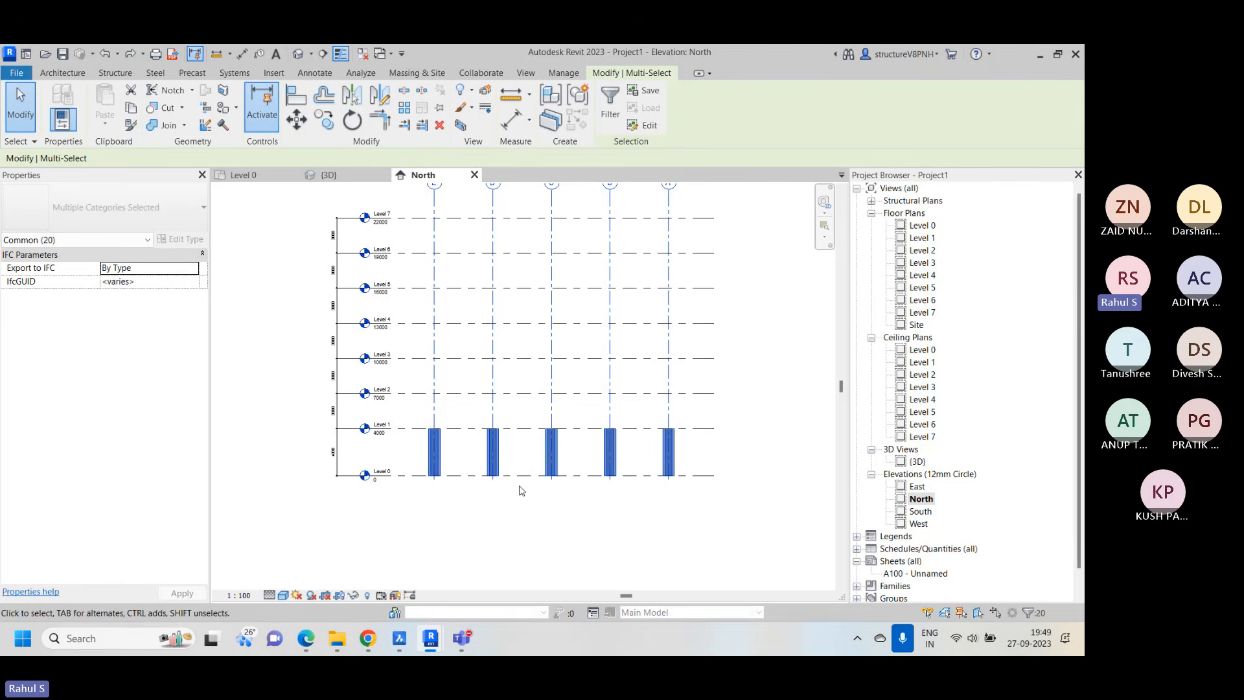
{"action": "scroll", "coordinate": [470, 457], "scroll_direction": "up", "scroll_amount": 1}
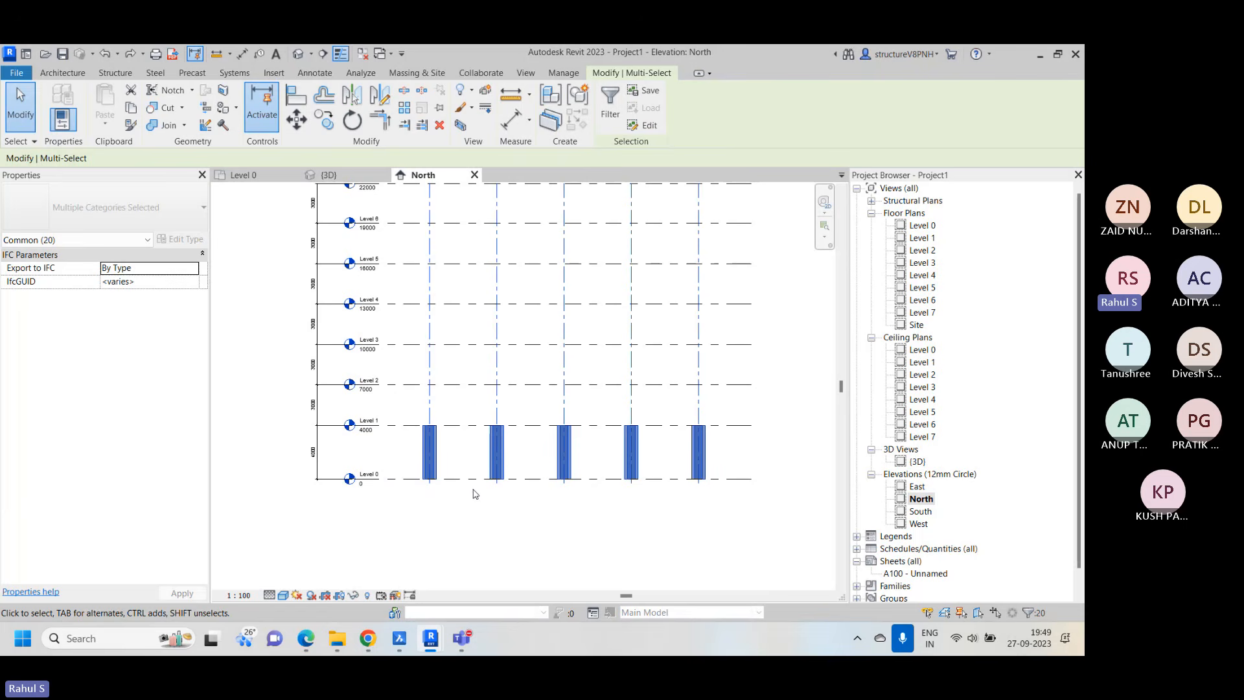
{"action": "scroll", "coordinate": [466, 495], "scroll_direction": "down", "scroll_amount": 1}
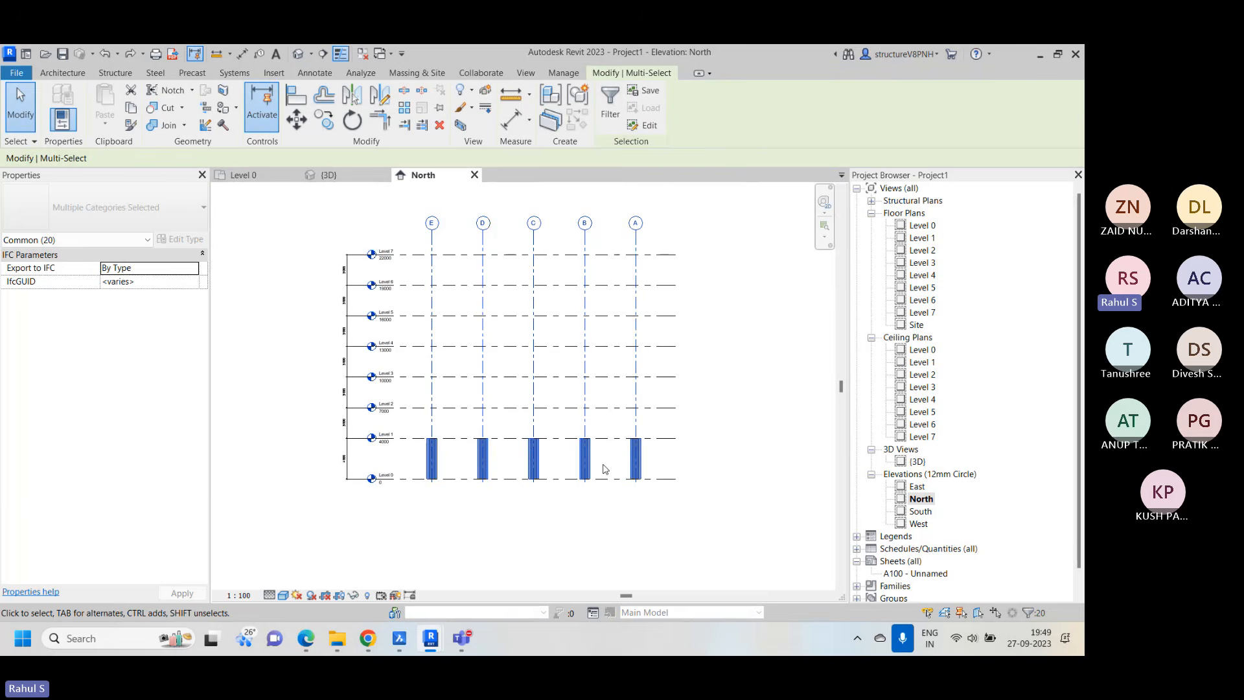
{"action": "scroll", "coordinate": [603, 468], "scroll_direction": "up", "scroll_amount": 2}
{"action": "scroll", "coordinate": [601, 463], "scroll_direction": "down", "scroll_amount": 1}
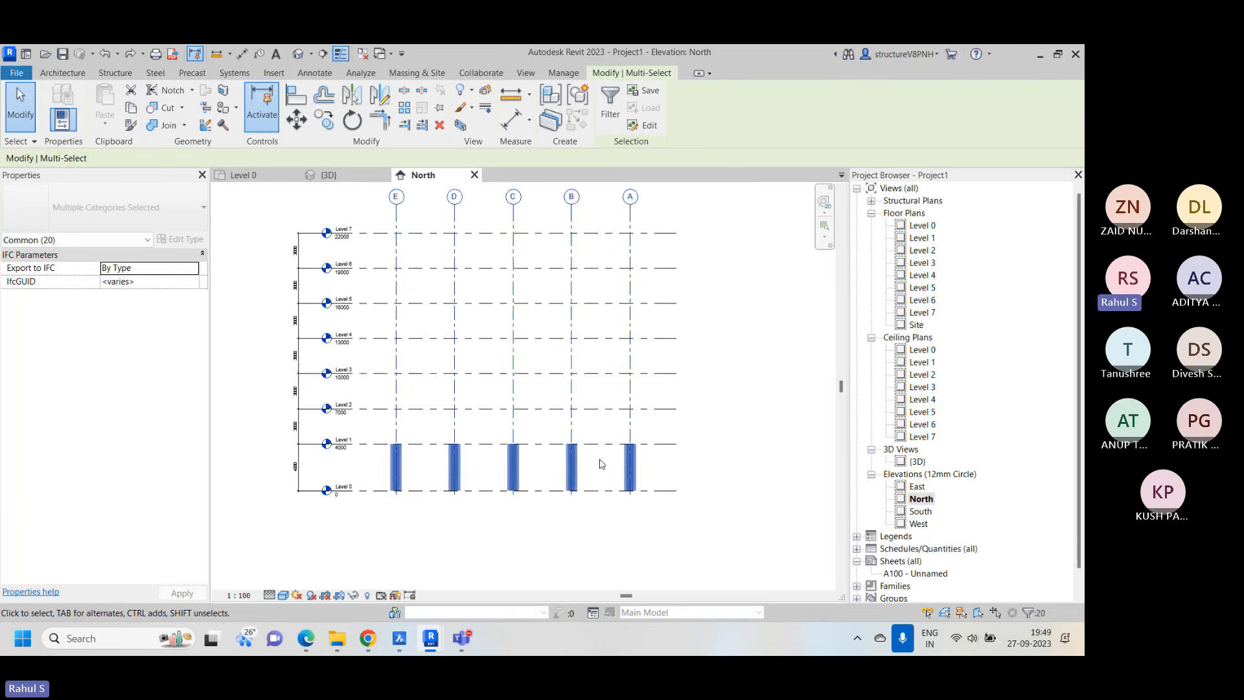
{"action": "scroll", "coordinate": [724, 313], "scroll_direction": "down", "scroll_amount": 1}
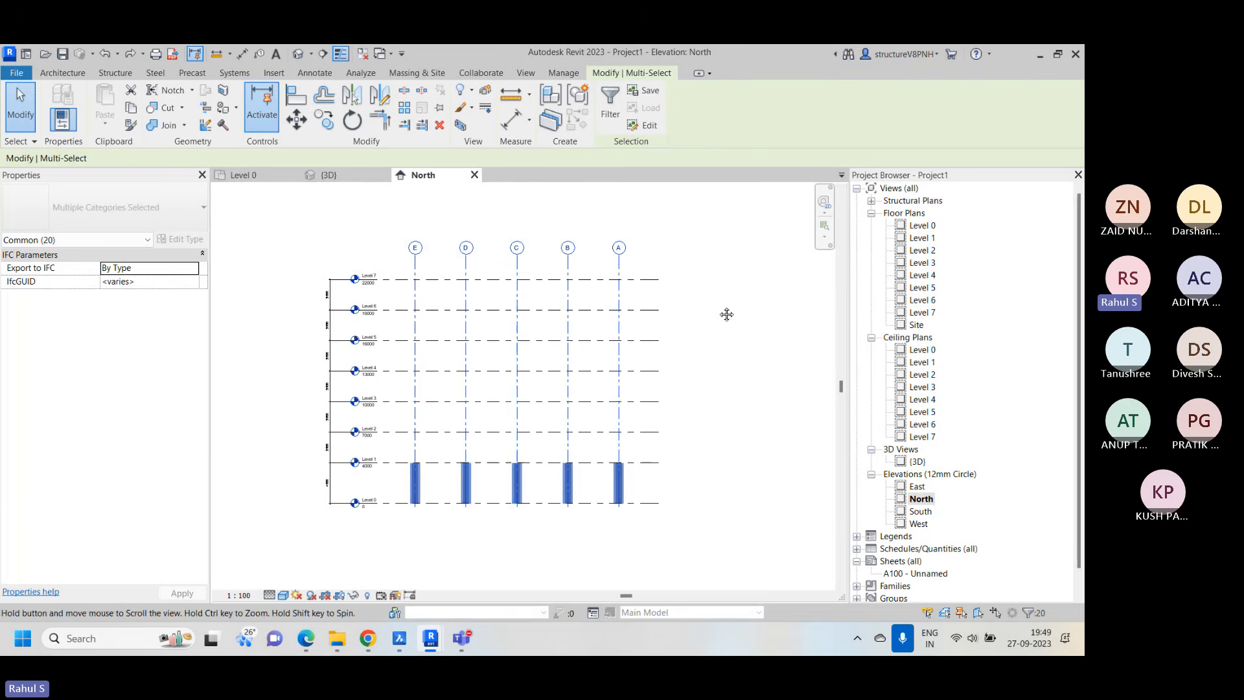
{"action": "left_click", "coordinate": [610, 102]}
{"action": "left_click", "coordinate": [424, 262]}
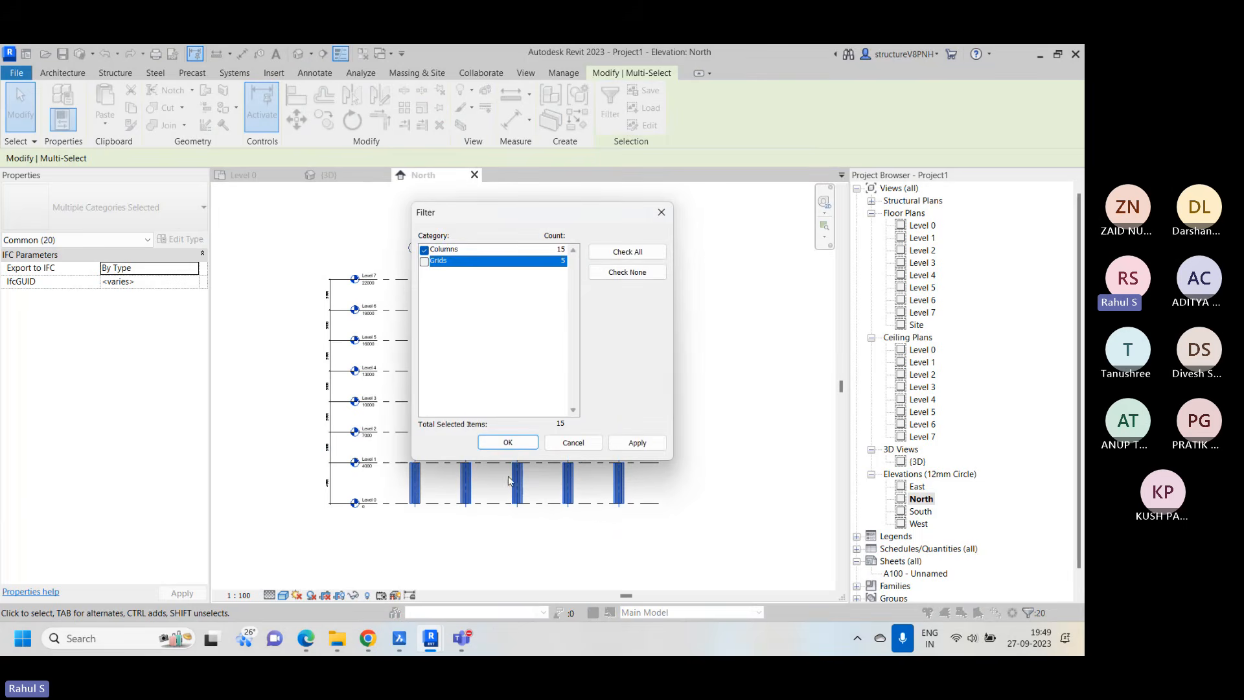
{"action": "left_click", "coordinate": [508, 442]}
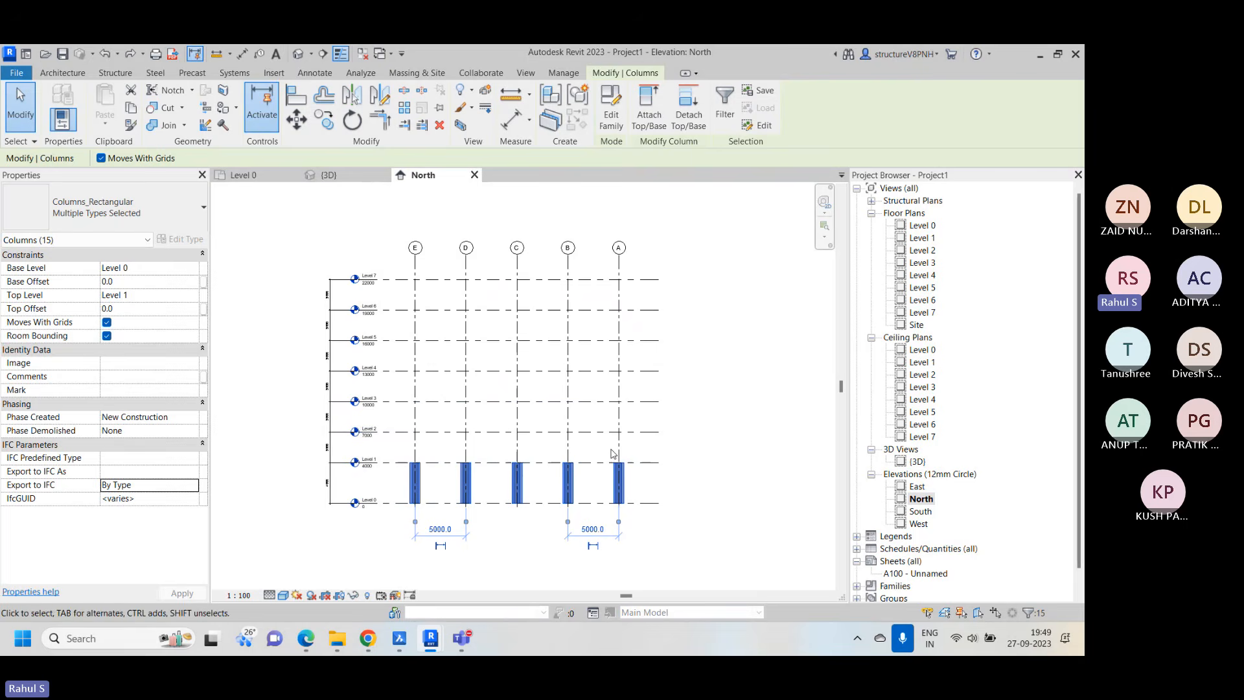
{"action": "left_click", "coordinate": [130, 108]}
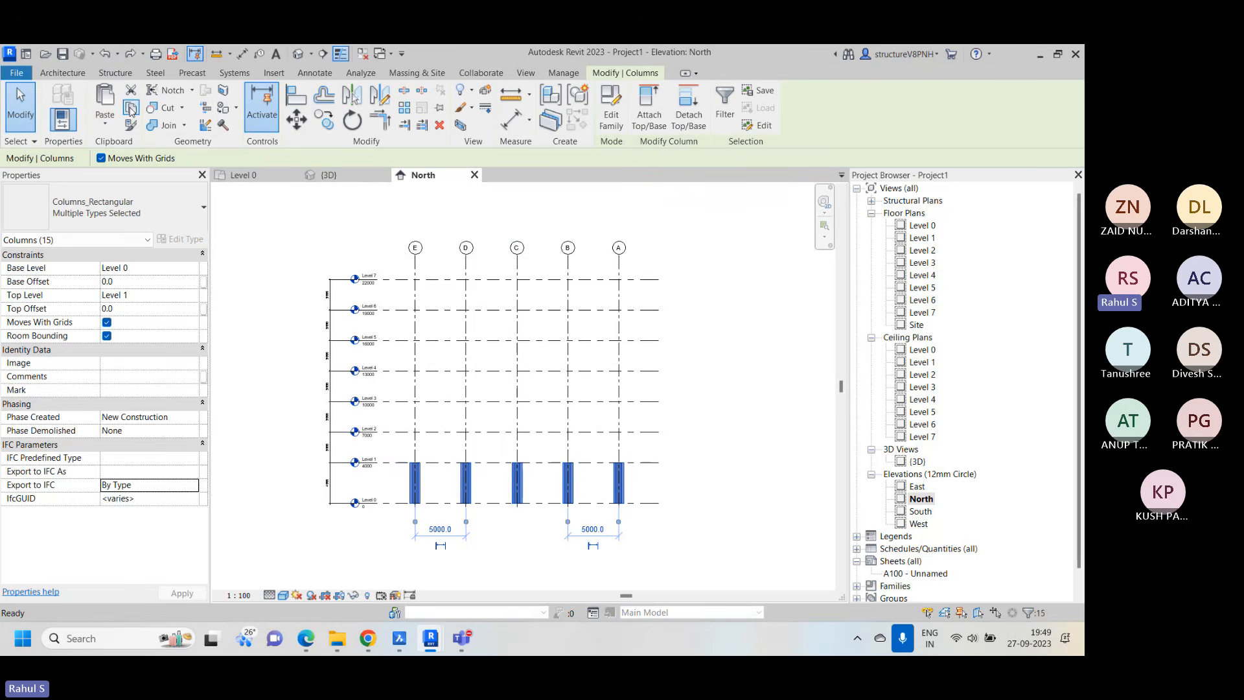
Paste the copied columns aligned to the selected levels Level 1 through Level 7
{"action": "left_click", "coordinate": [109, 132]}
{"action": "left_click", "coordinate": [167, 180]}
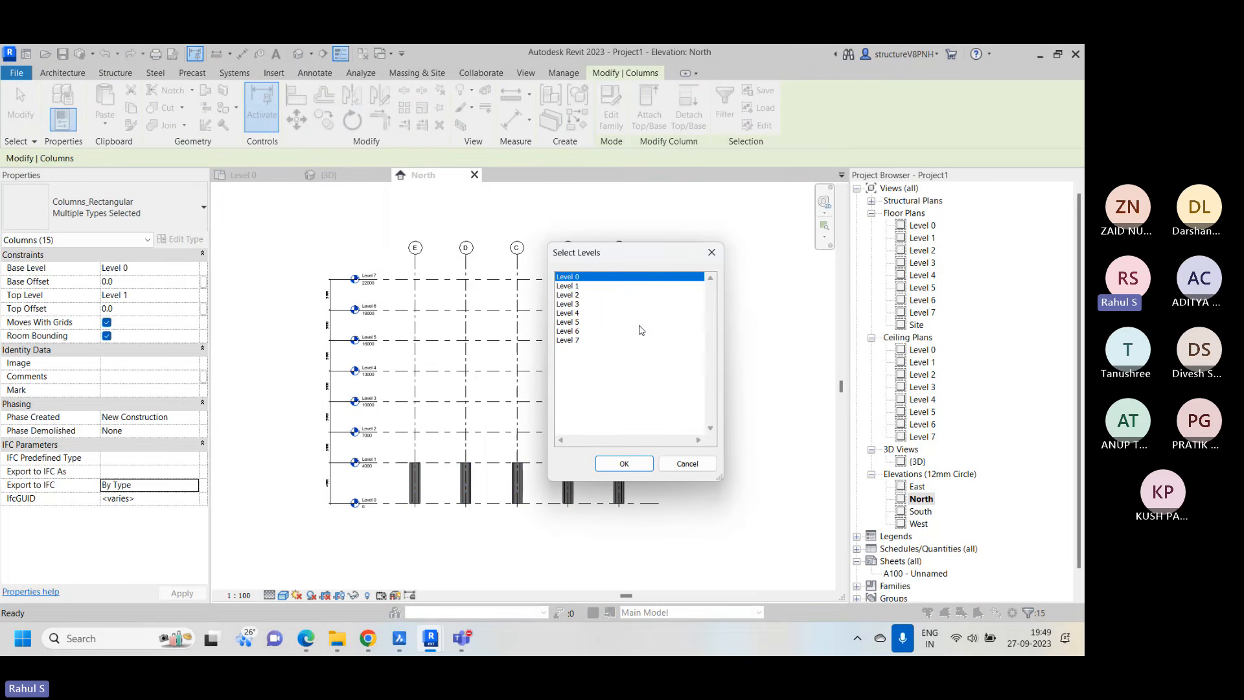
{"action": "left_click", "coordinate": [583, 286]}
{"action": "left_click", "coordinate": [589, 340], "text": "shift"}
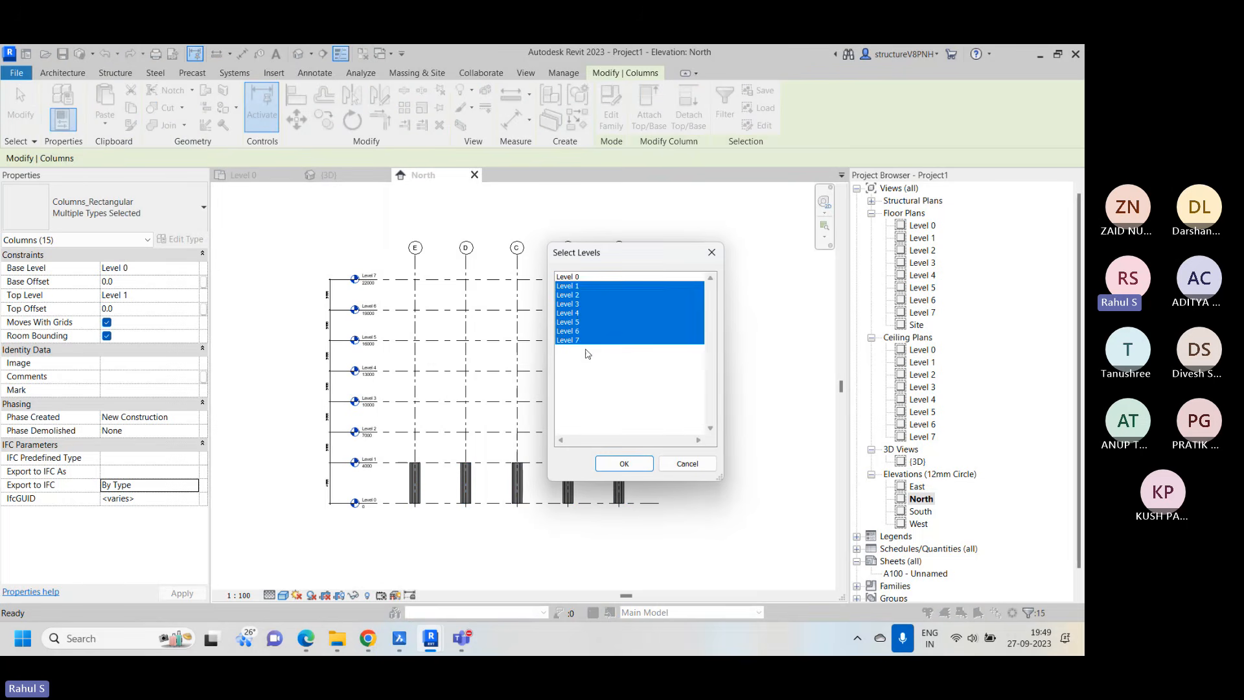
{"action": "left_click", "coordinate": [624, 464]}
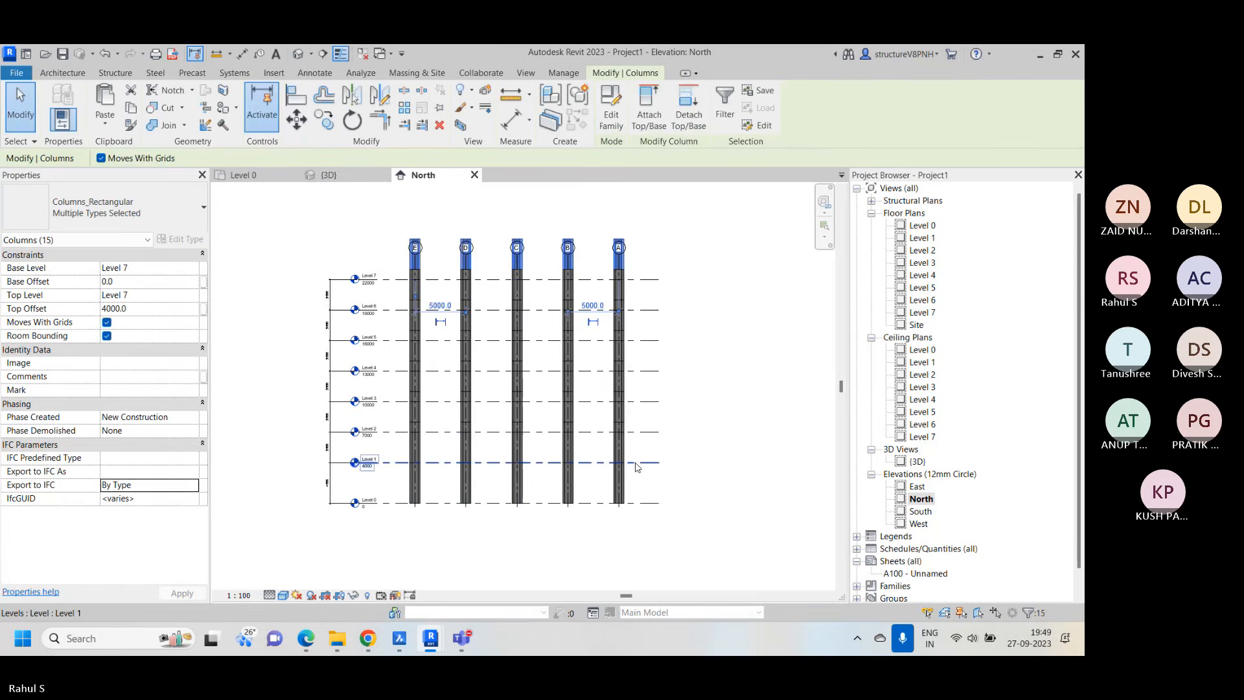
{"action": "left_click", "coordinate": [756, 315]}
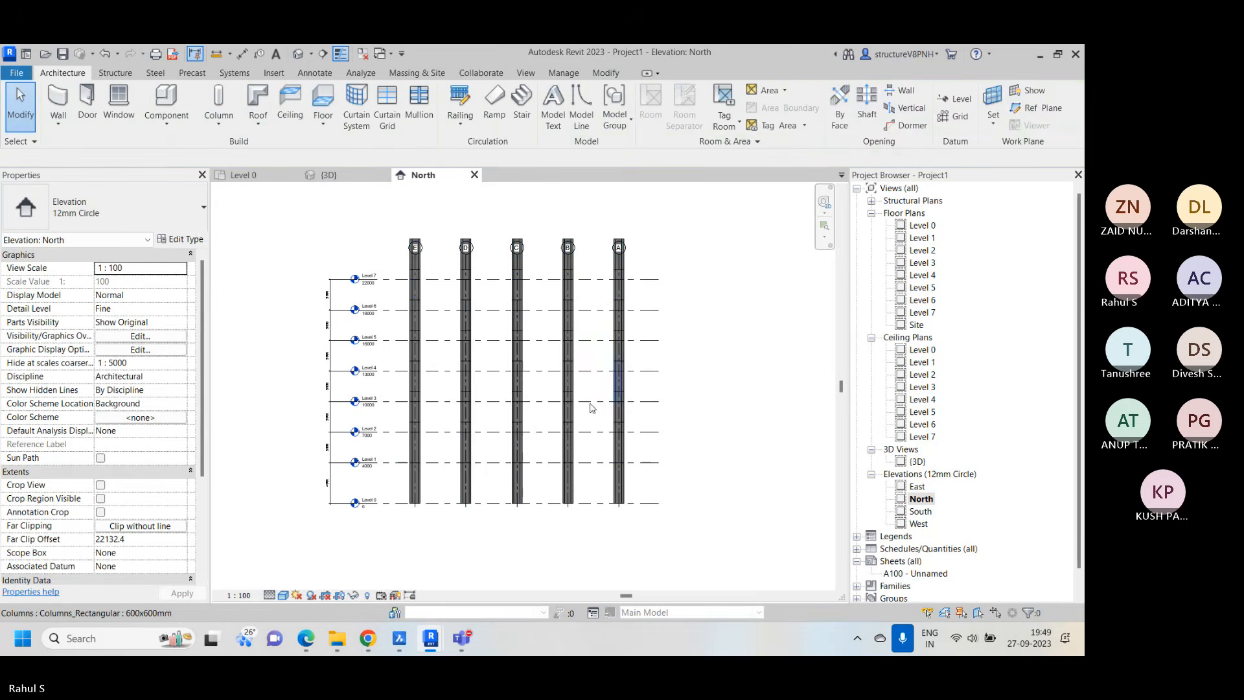
Examine the base level, top level and top offset of the pasted columns on several storeys and how they overlap the levels
{"action": "left_click", "coordinate": [620, 444]}
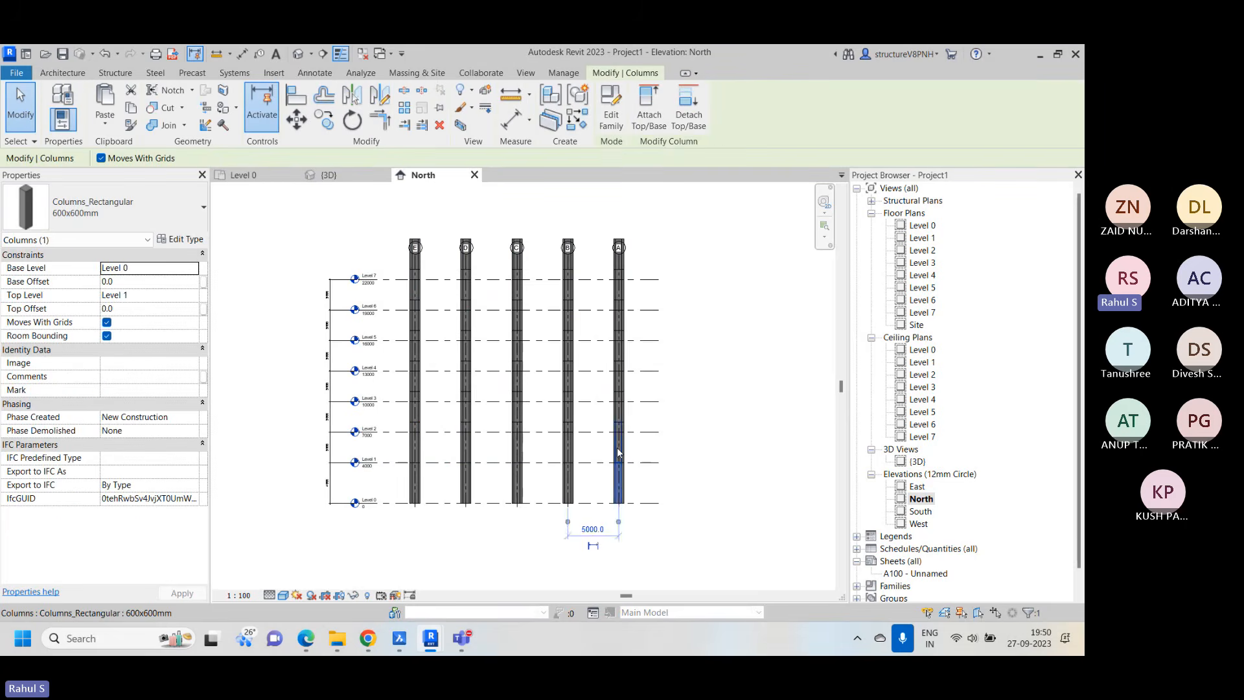
{"action": "left_click", "coordinate": [619, 384]}
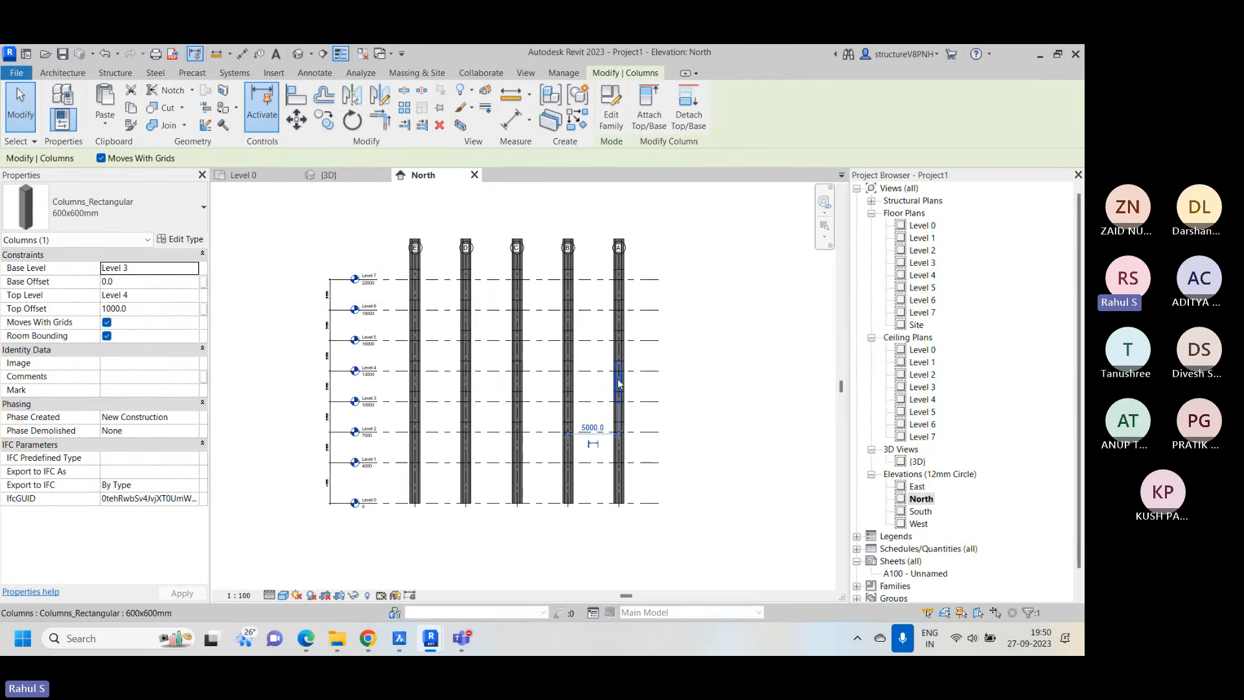
{"action": "left_click", "coordinate": [617, 354]}
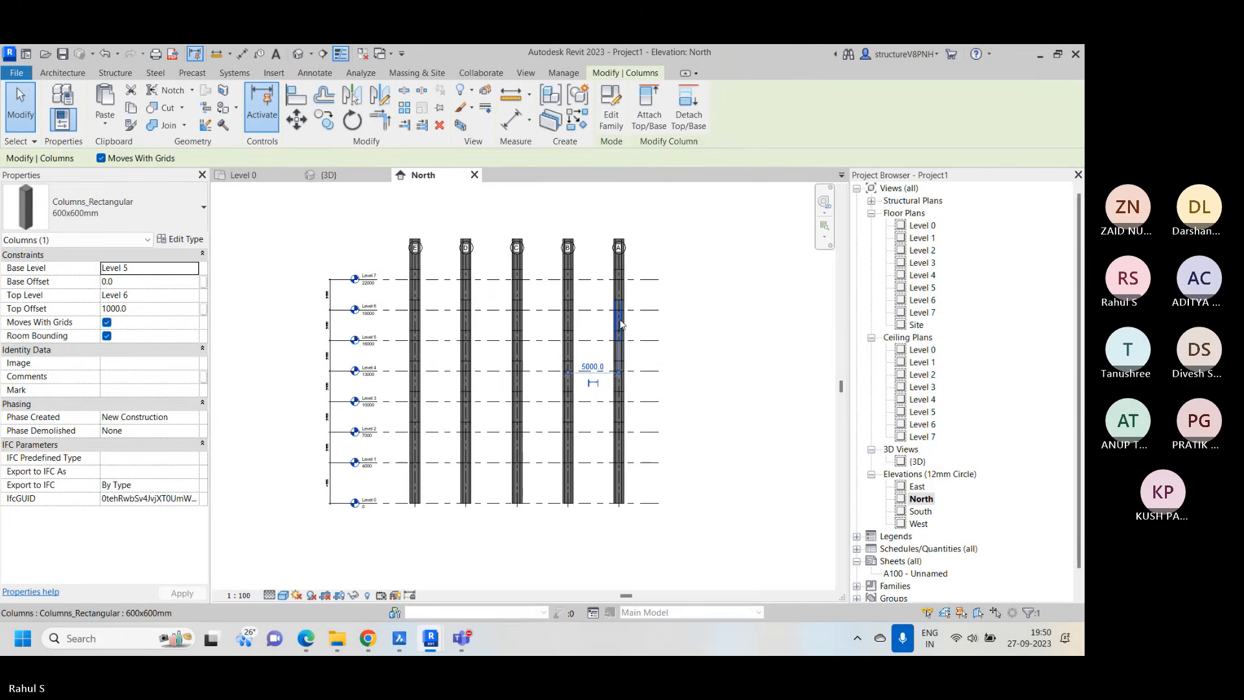
{"action": "left_click", "coordinate": [619, 290]}
{"action": "left_click", "coordinate": [619, 290]}
{"action": "scroll", "coordinate": [543, 269], "scroll_direction": "up", "scroll_amount": 3}
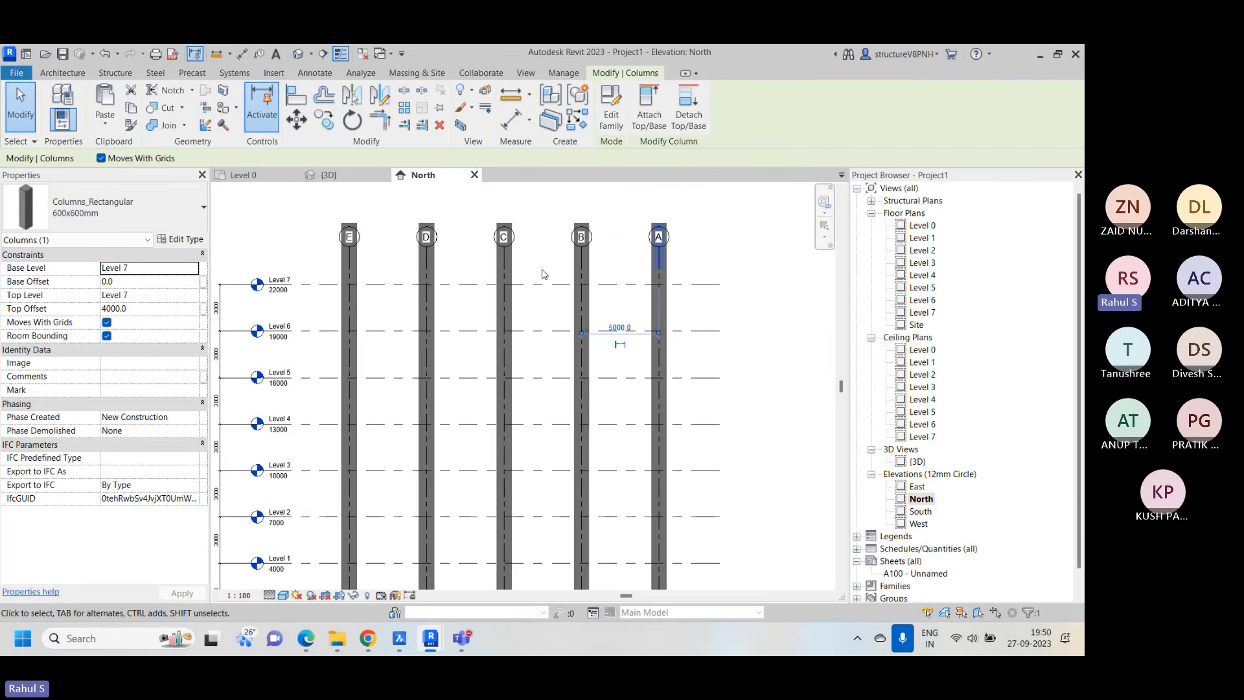
{"action": "left_click", "coordinate": [497, 310]}
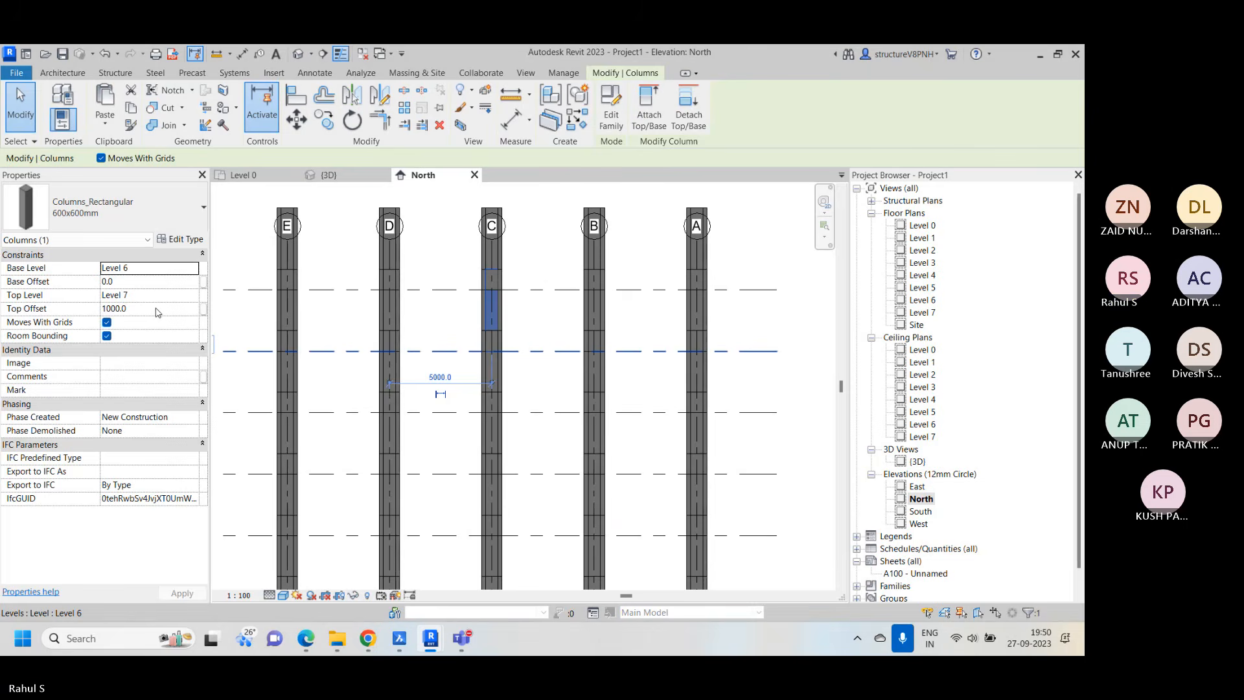
{"action": "scroll", "coordinate": [700, 391], "scroll_direction": "down", "scroll_amount": 3}
{"action": "key", "text": "Escape"}
{"action": "middle_click_drag", "start_coordinate": [463, 585], "coordinate": [431, 460]}
{"action": "scroll", "coordinate": [366, 476], "scroll_direction": "up", "scroll_amount": 1}
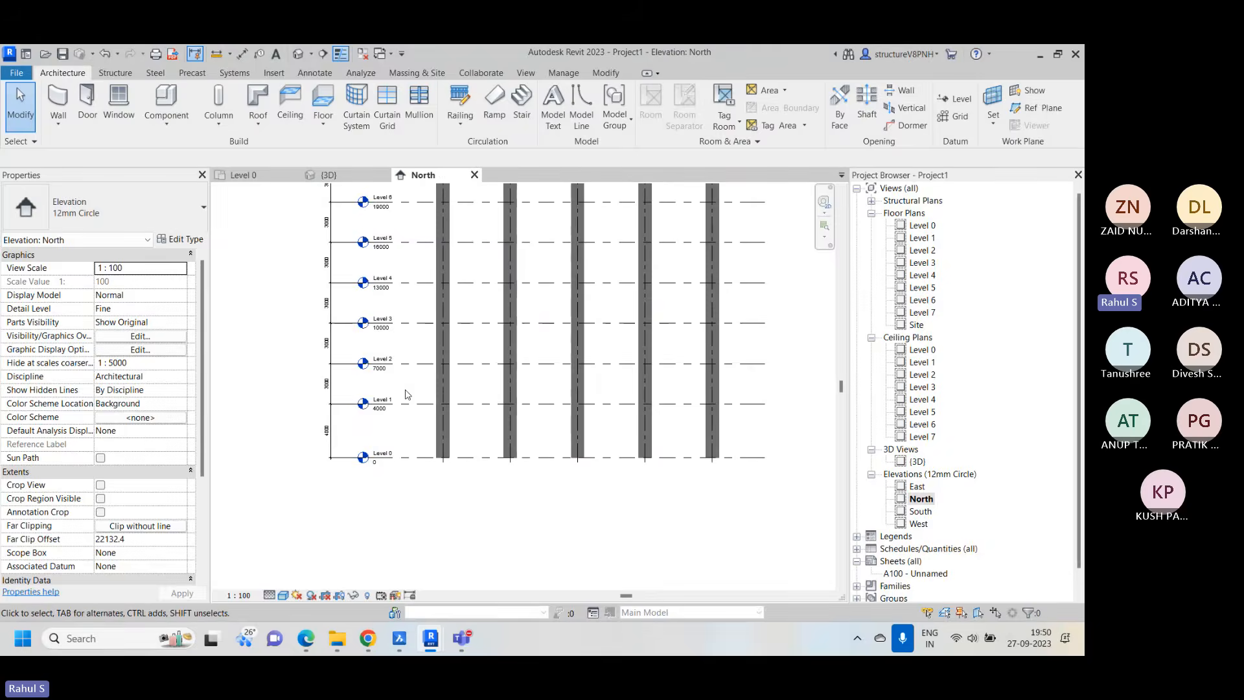
{"action": "scroll", "coordinate": [424, 379], "scroll_direction": "up", "scroll_amount": 2}
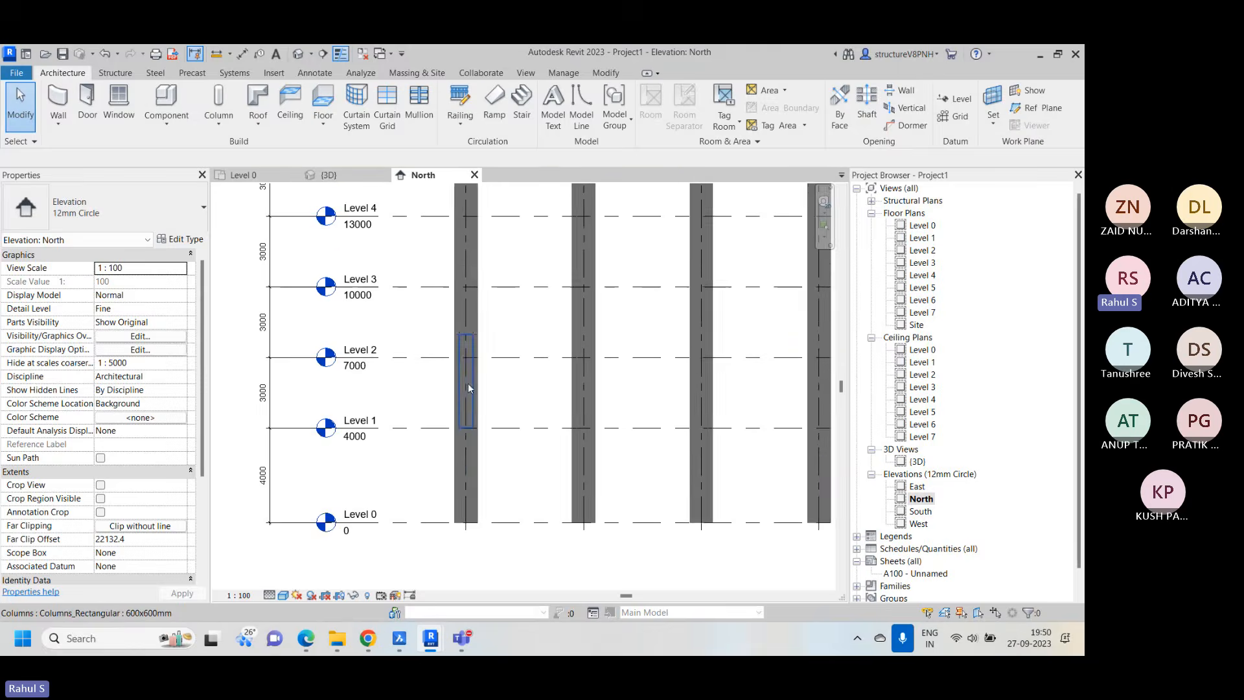
{"action": "left_click", "coordinate": [475, 387]}
{"action": "scroll", "coordinate": [475, 389], "scroll_direction": "down", "scroll_amount": 5}
{"action": "left_click", "coordinate": [733, 354]}
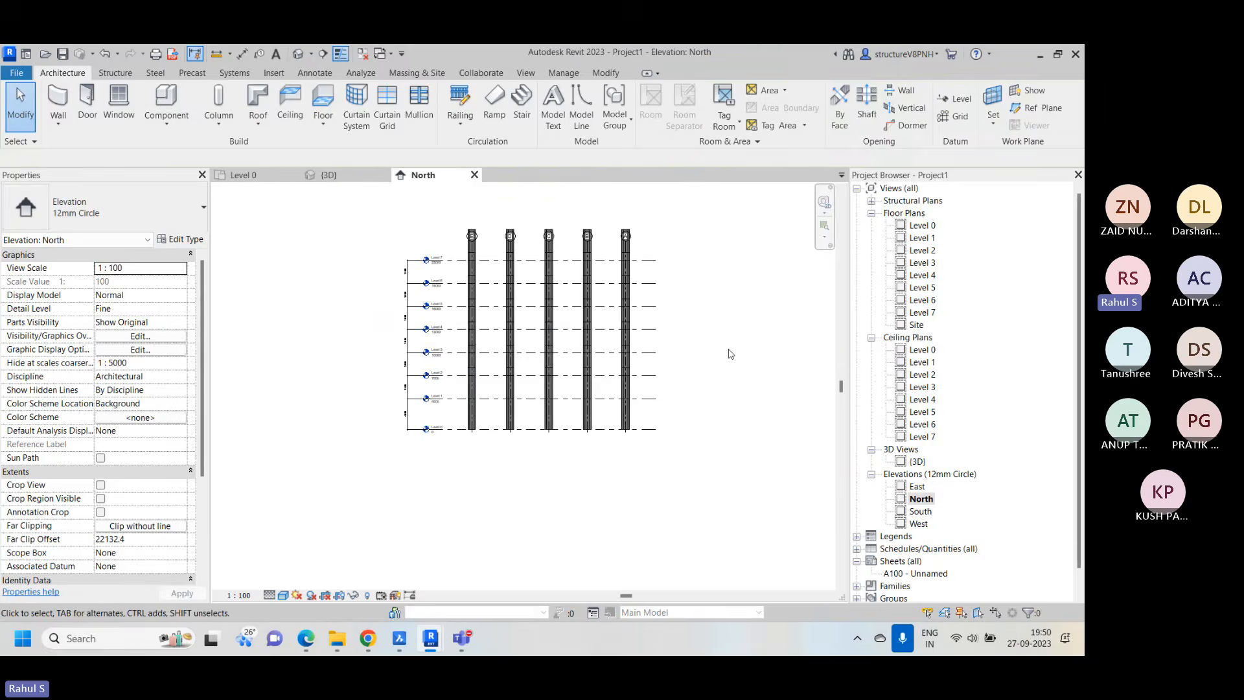
Select the surplus columns above Level 7 together with the grids crossing them, and delete the selection
{"action": "scroll", "coordinate": [667, 228], "scroll_direction": "up", "scroll_amount": 2}
{"action": "left_click_drag", "start_coordinate": [672, 254], "coordinate": [341, 259]}
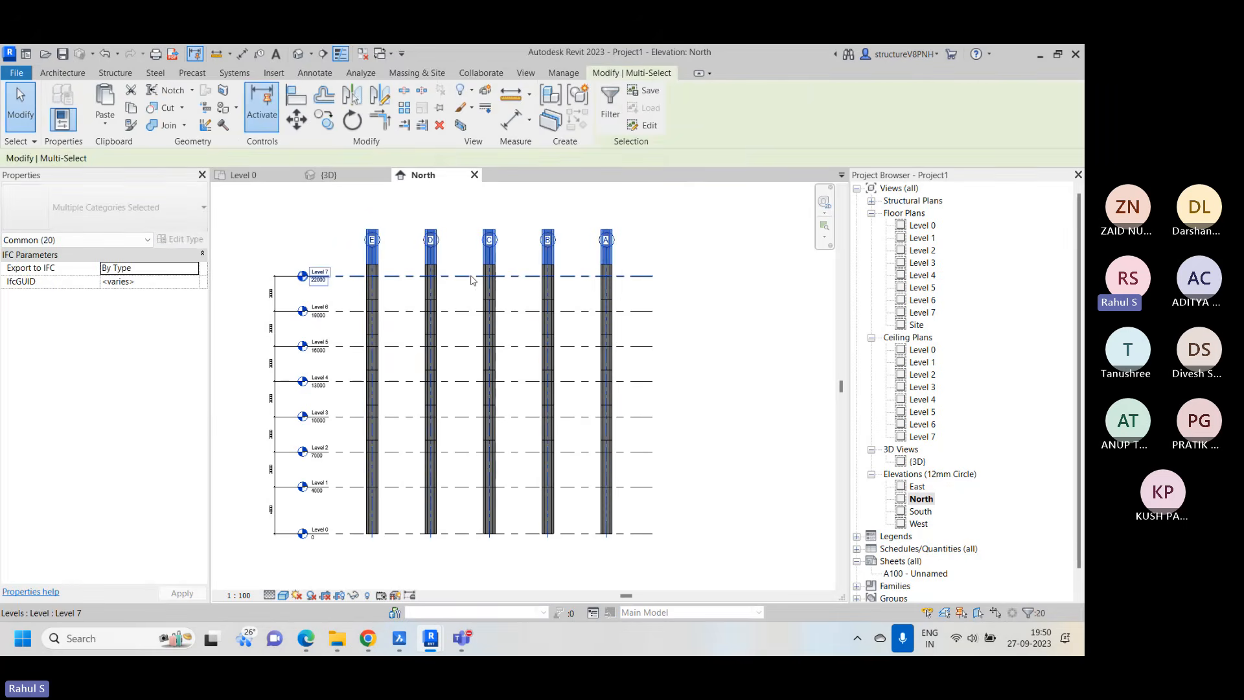
{"action": "key", "text": "Escape"}
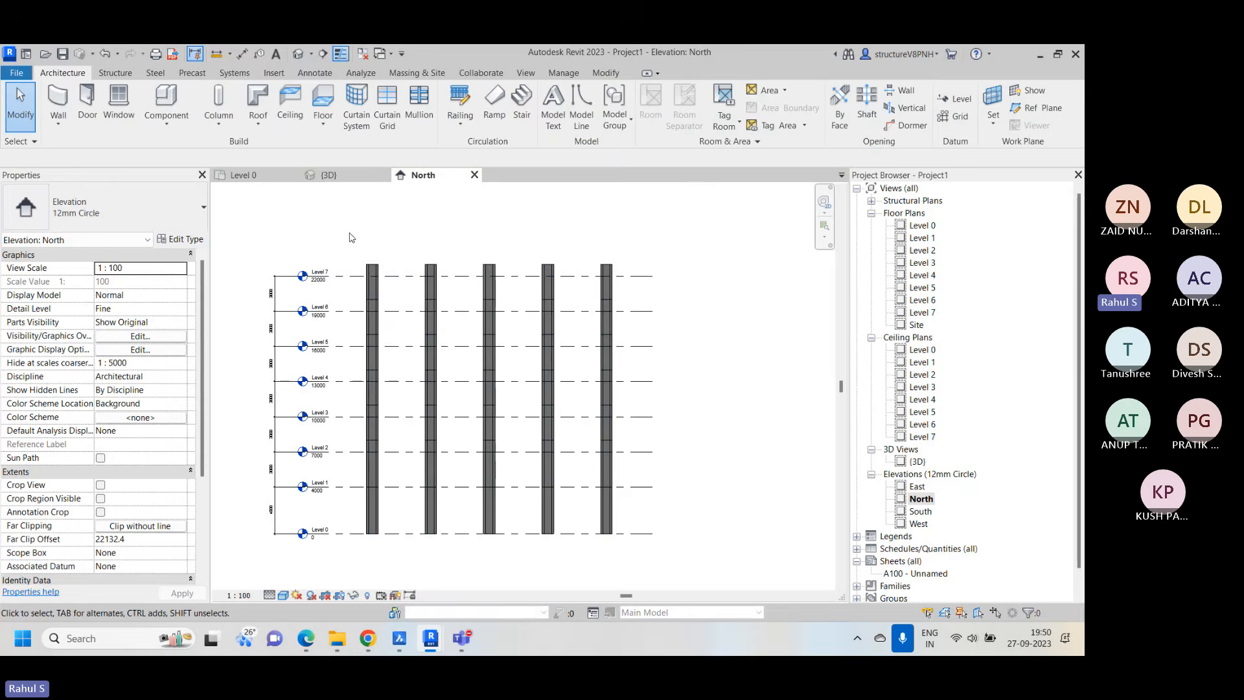
Select all the pasted columns between Level 1 and Level 7 and set their top offset to 0
{"action": "left_click_drag", "start_coordinate": [350, 237], "coordinate": [667, 514]}
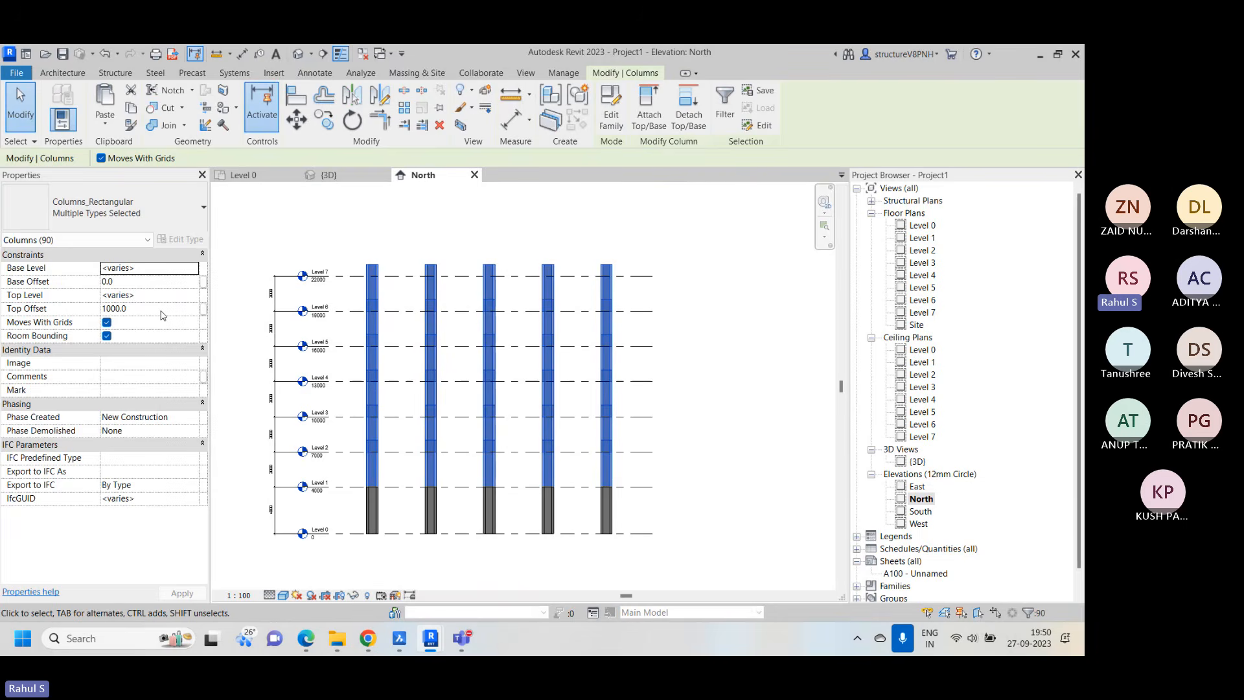
{"action": "left_click", "coordinate": [165, 310]}
{"action": "type", "text": "0"}
{"action": "key", "text": "Return"}
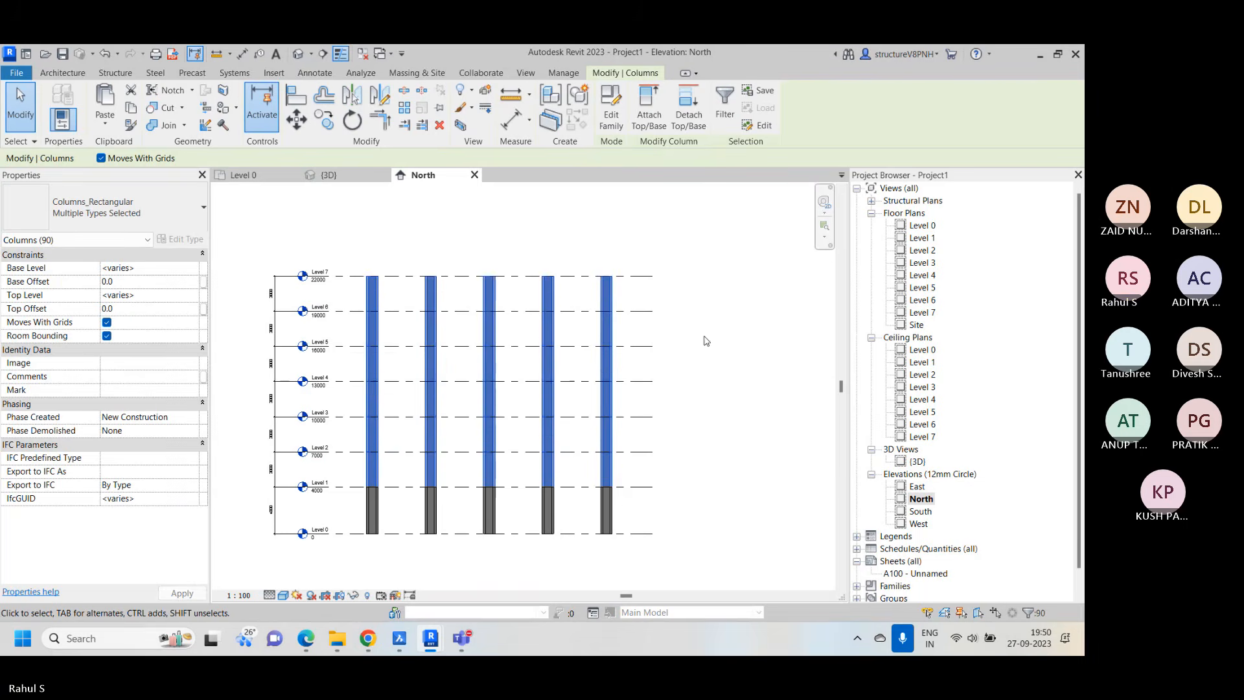
{"action": "left_click", "coordinate": [707, 341]}
Check the level constraints of the two uppermost columns of the end stack in the North elevation, and inspect all the columns in the 3D view
{"action": "left_click", "coordinate": [608, 297]}
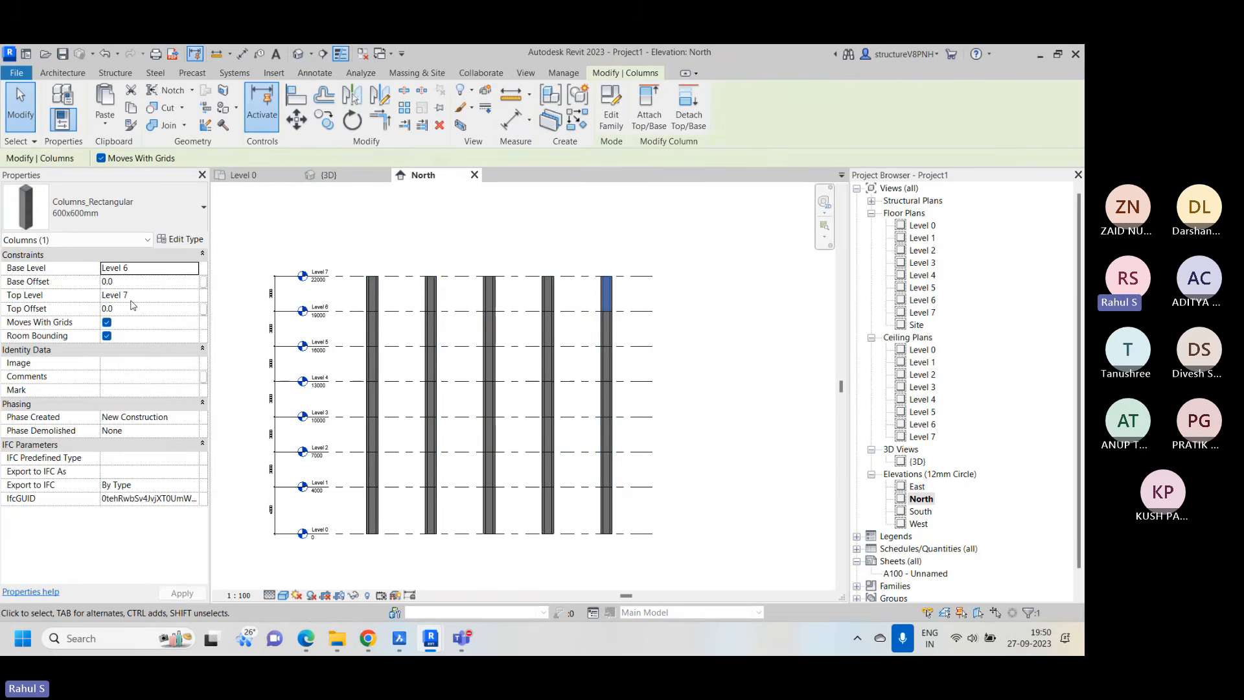
{"action": "scroll", "coordinate": [606, 293], "scroll_direction": "up", "scroll_amount": 2}
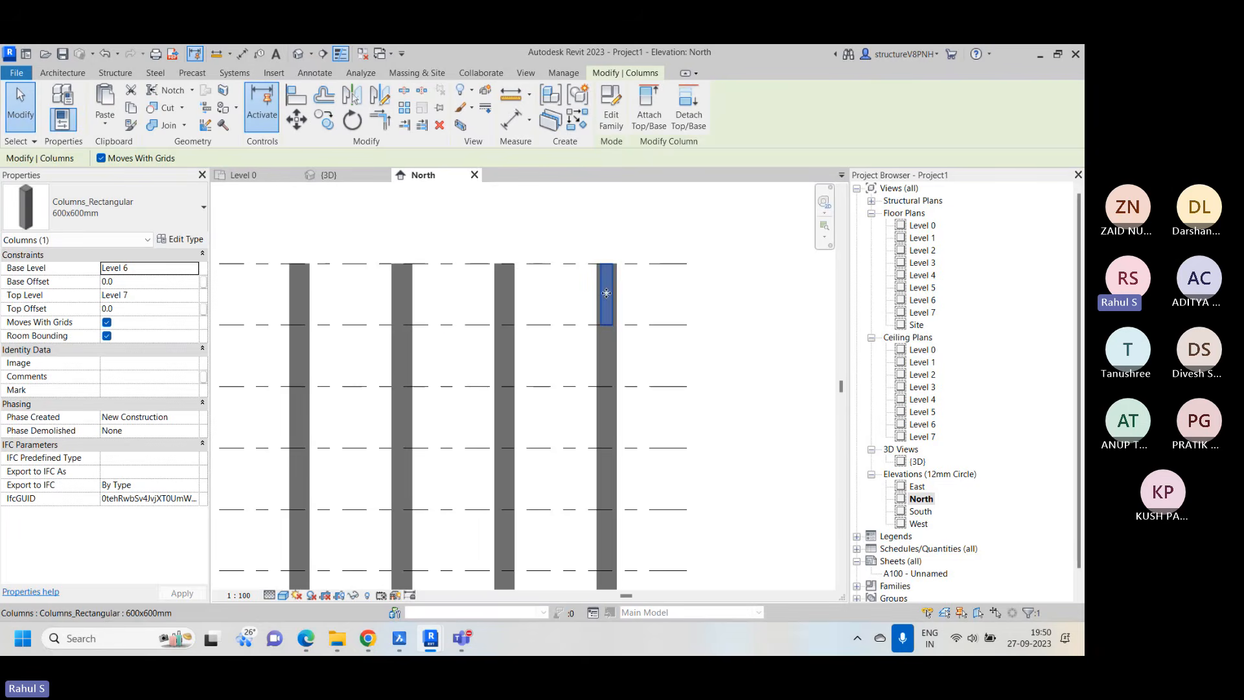
{"action": "scroll", "coordinate": [606, 293], "scroll_direction": "up", "scroll_amount": 1}
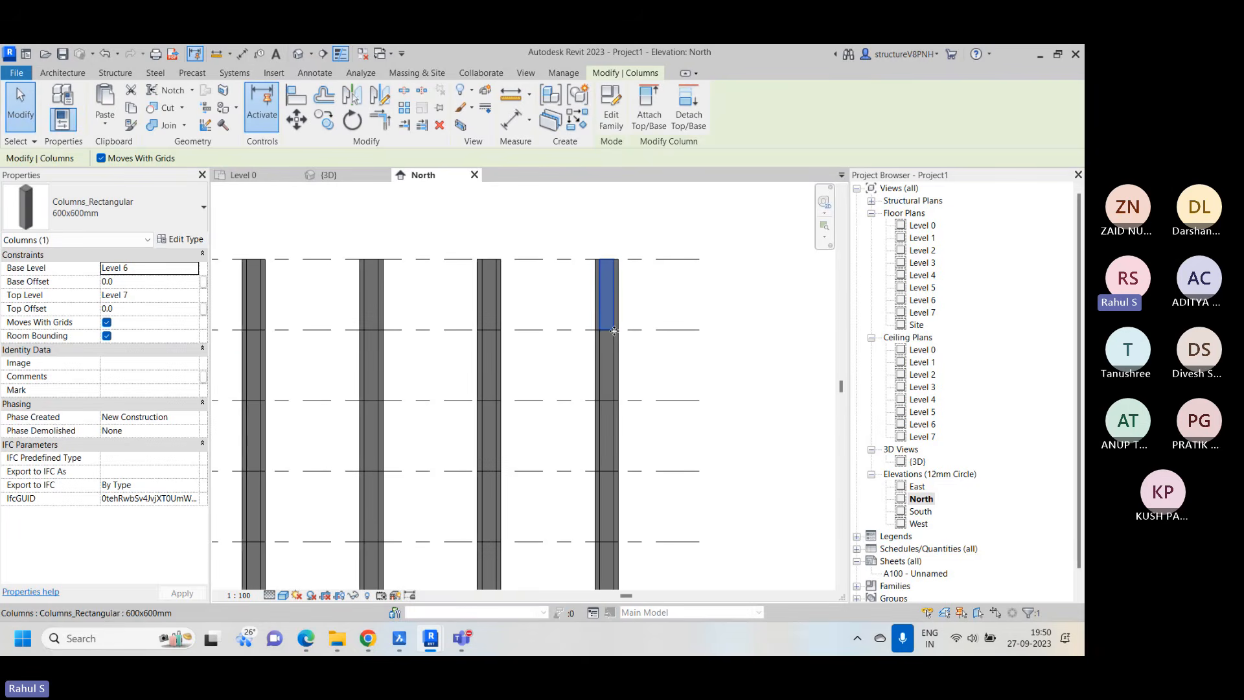
{"action": "left_click", "coordinate": [607, 376]}
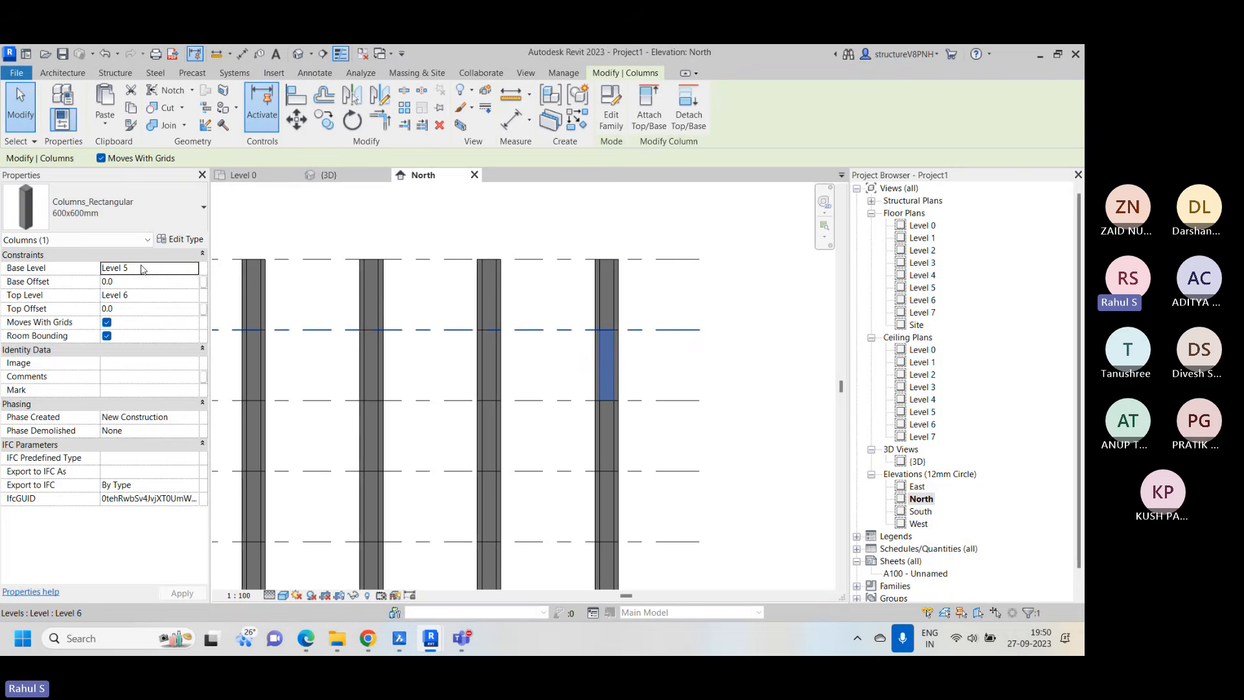
{"action": "scroll", "coordinate": [736, 336], "scroll_direction": "down", "scroll_amount": 2}
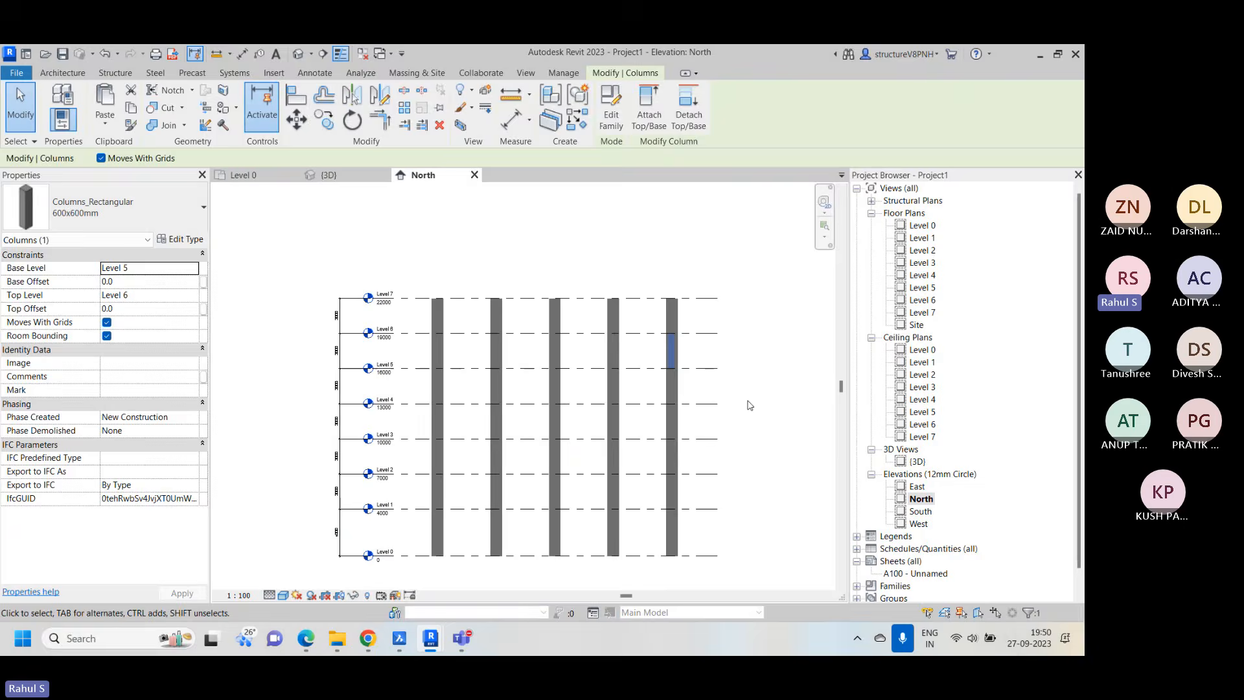
{"action": "left_click", "coordinate": [746, 405]}
{"action": "left_click", "coordinate": [327, 175]}
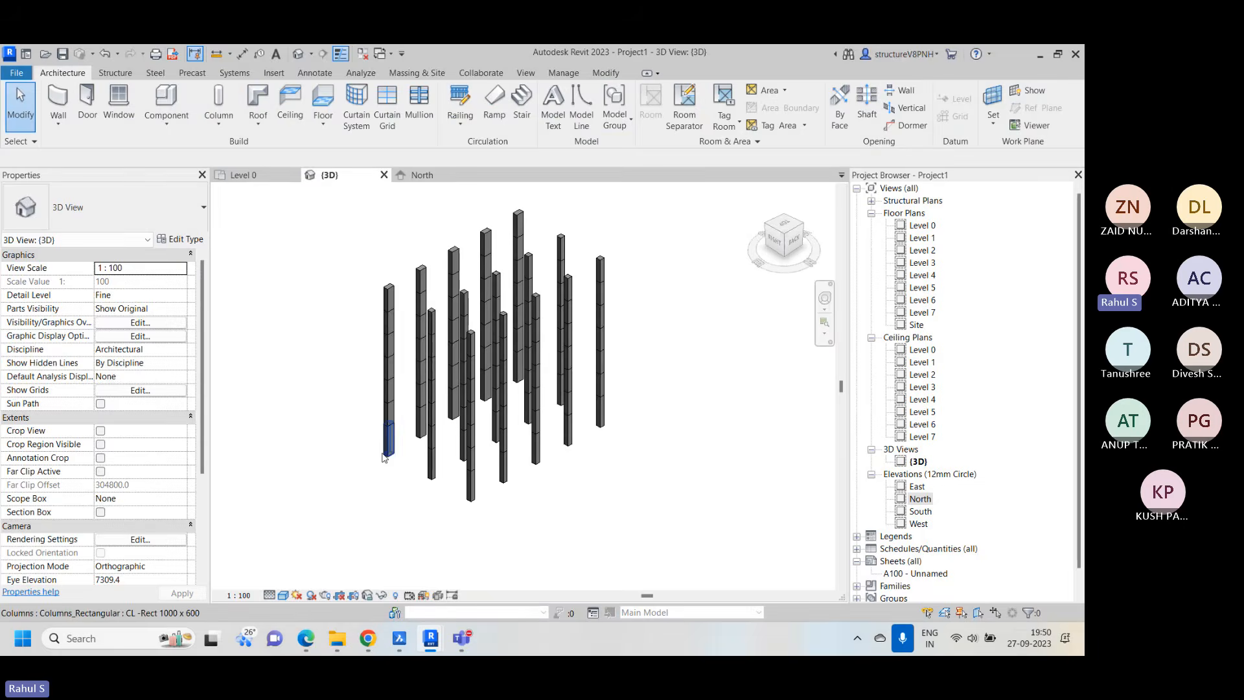
{"action": "scroll", "coordinate": [408, 344], "scroll_direction": "up", "scroll_amount": 2}
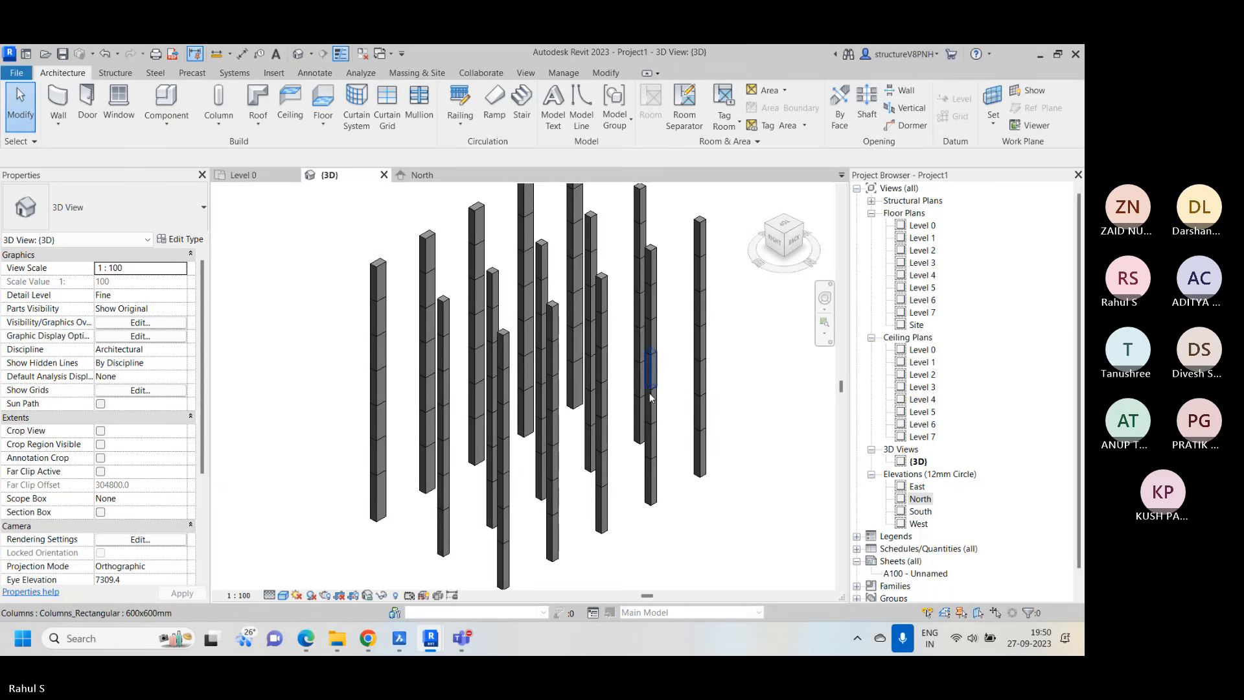
{"action": "middle_click_drag", "start_coordinate": [708, 512], "coordinate": [583, 421], "text": "shift"}
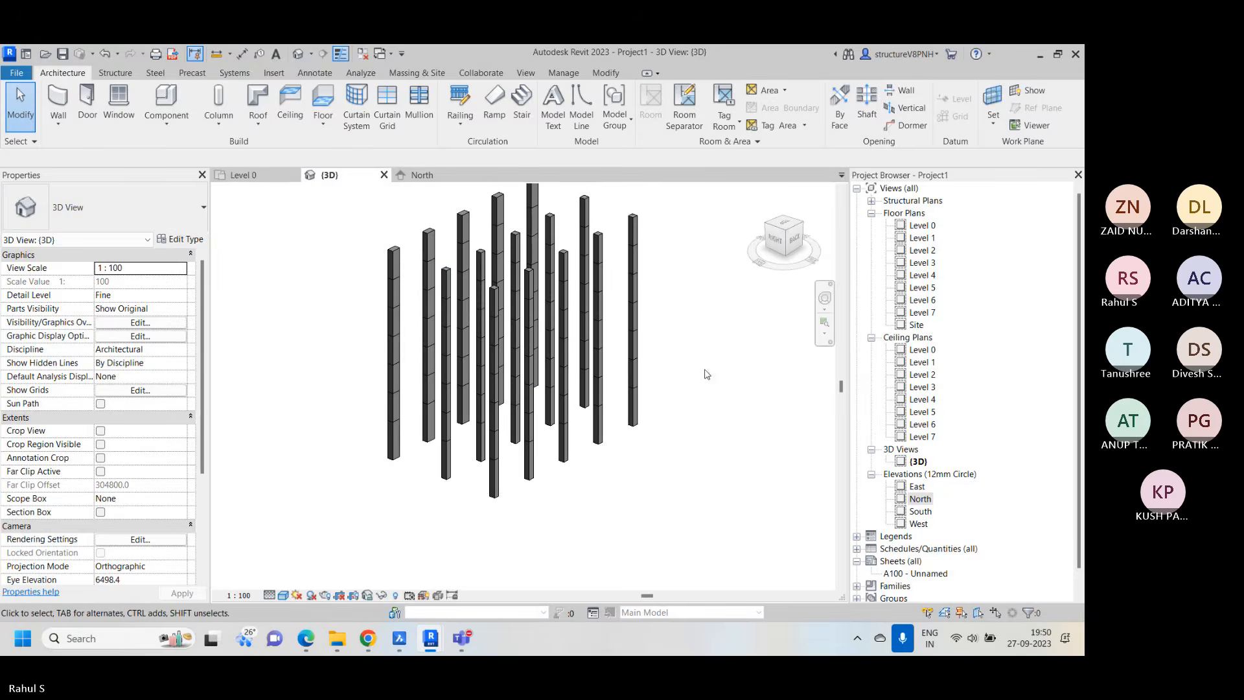
{"action": "right_click", "coordinate": [712, 326]}
{"action": "left_click", "coordinate": [776, 338]}
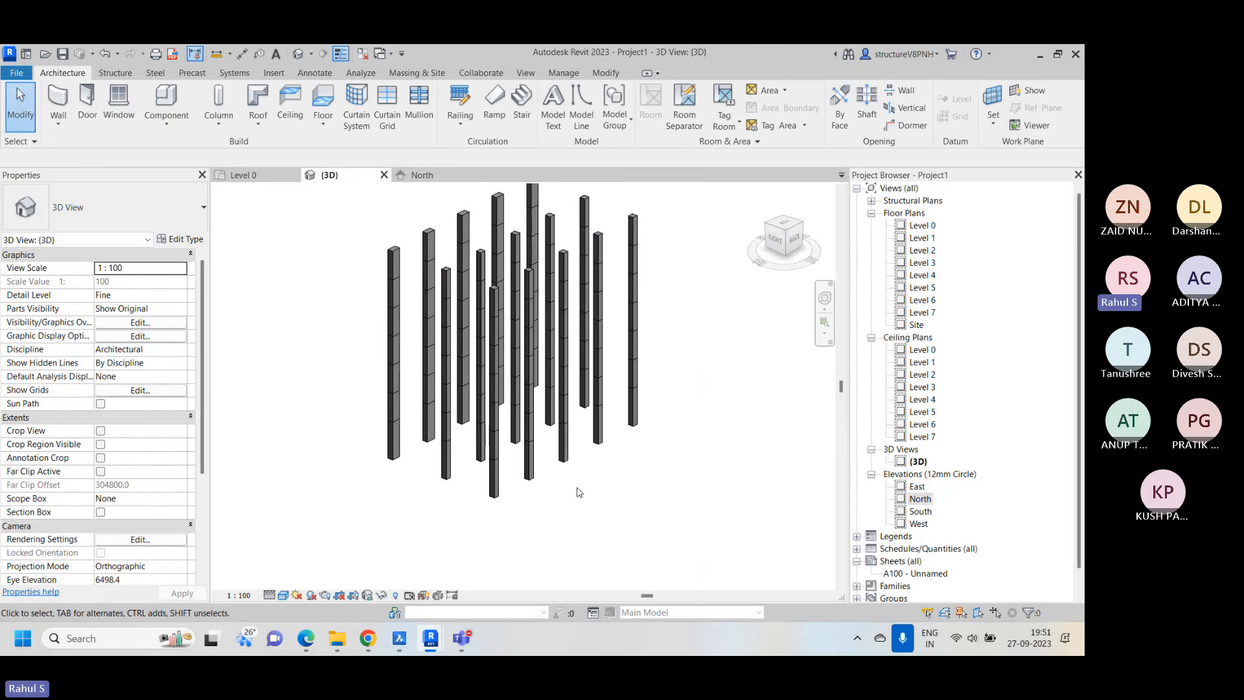
{"action": "middle_click_drag", "start_coordinate": [667, 481], "coordinate": [660, 489]}
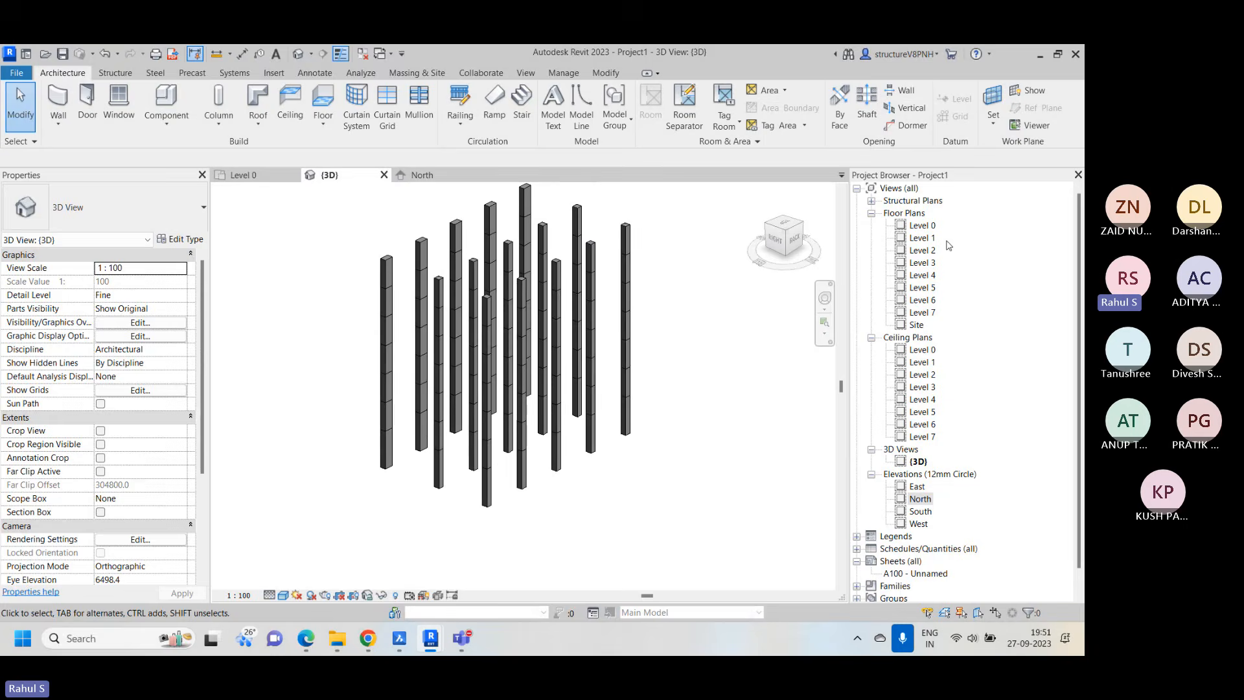
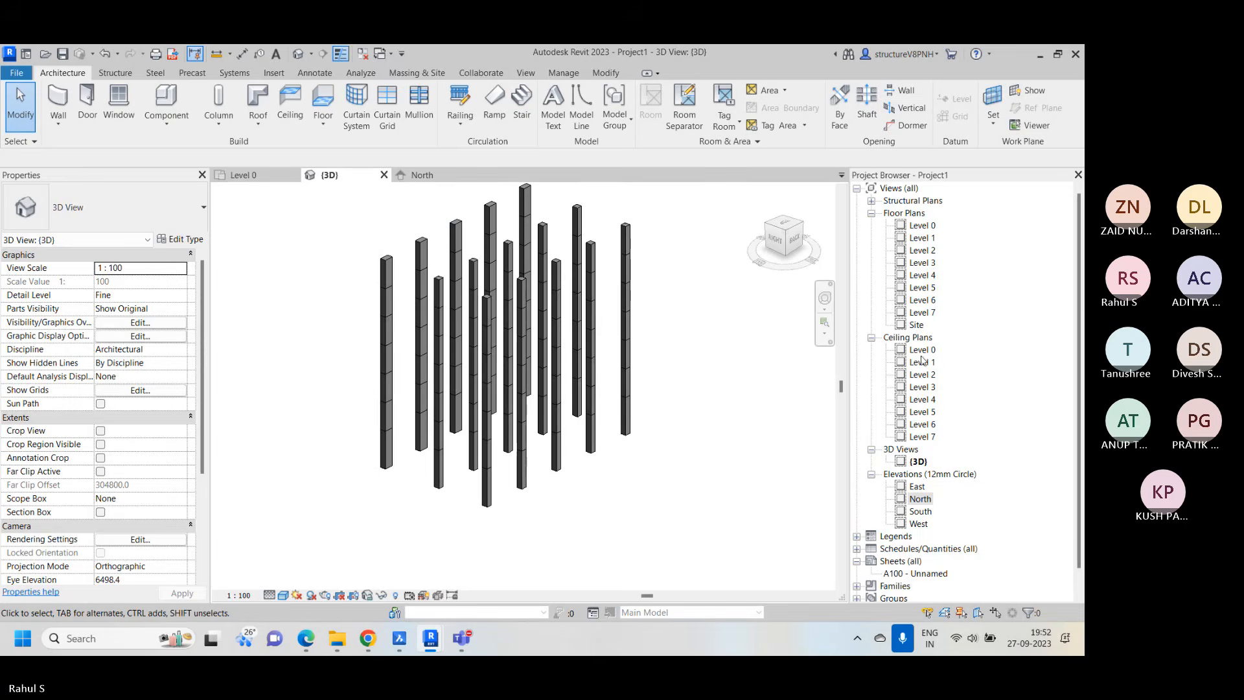
Switch to the Teams meeting, review the participant list, and return to the Revit 3D view
{"action": "mouse_move", "coordinate": [464, 639]}
{"action": "left_click", "coordinate": [472, 512]}
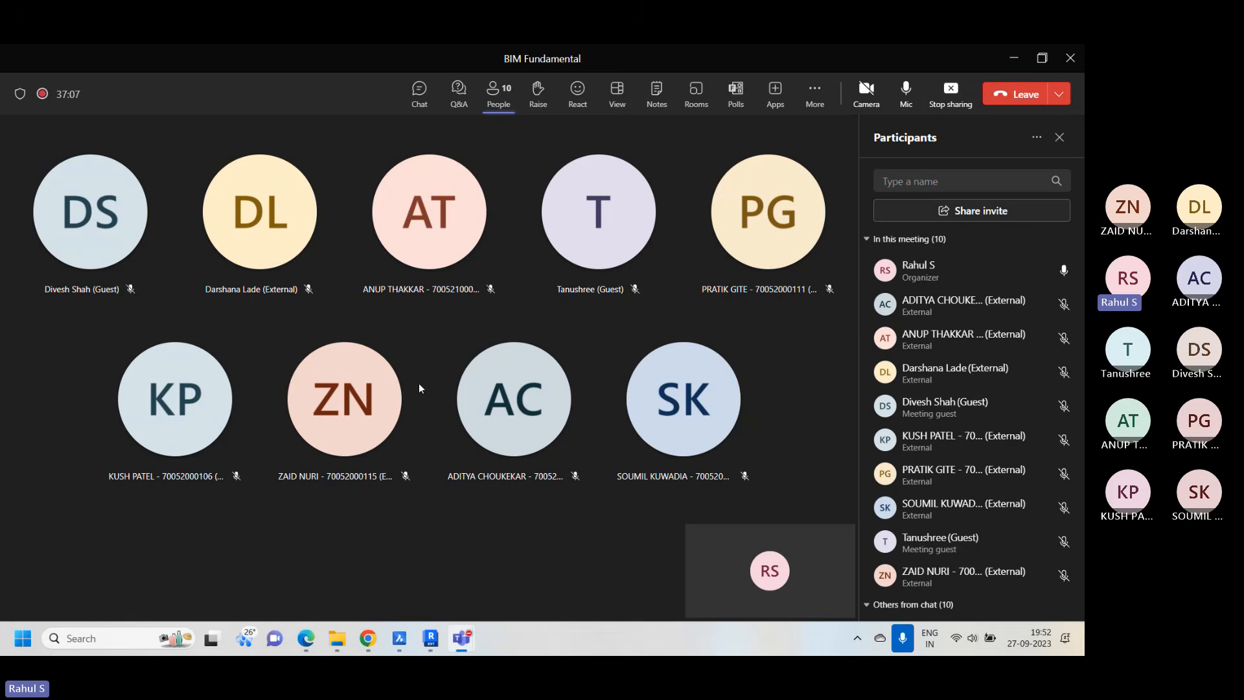
{"action": "scroll", "coordinate": [993, 394], "scroll_direction": "down", "scroll_amount": 3}
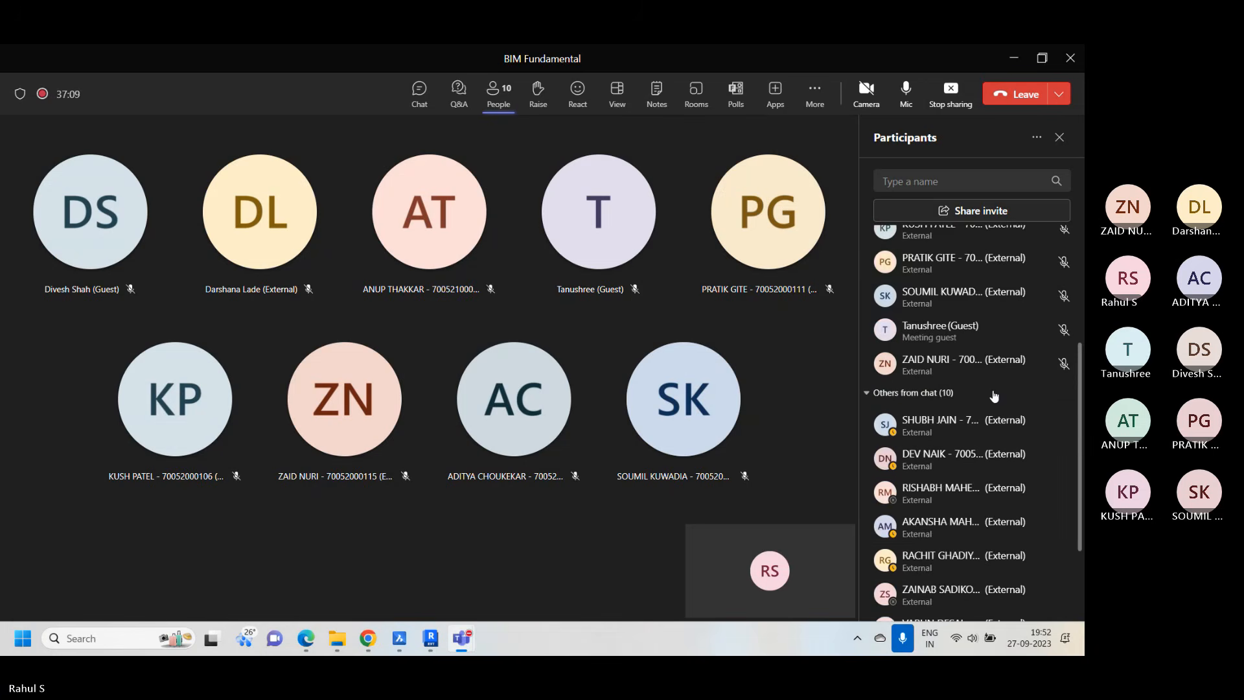
{"action": "scroll", "coordinate": [994, 392], "scroll_direction": "down", "scroll_amount": 2}
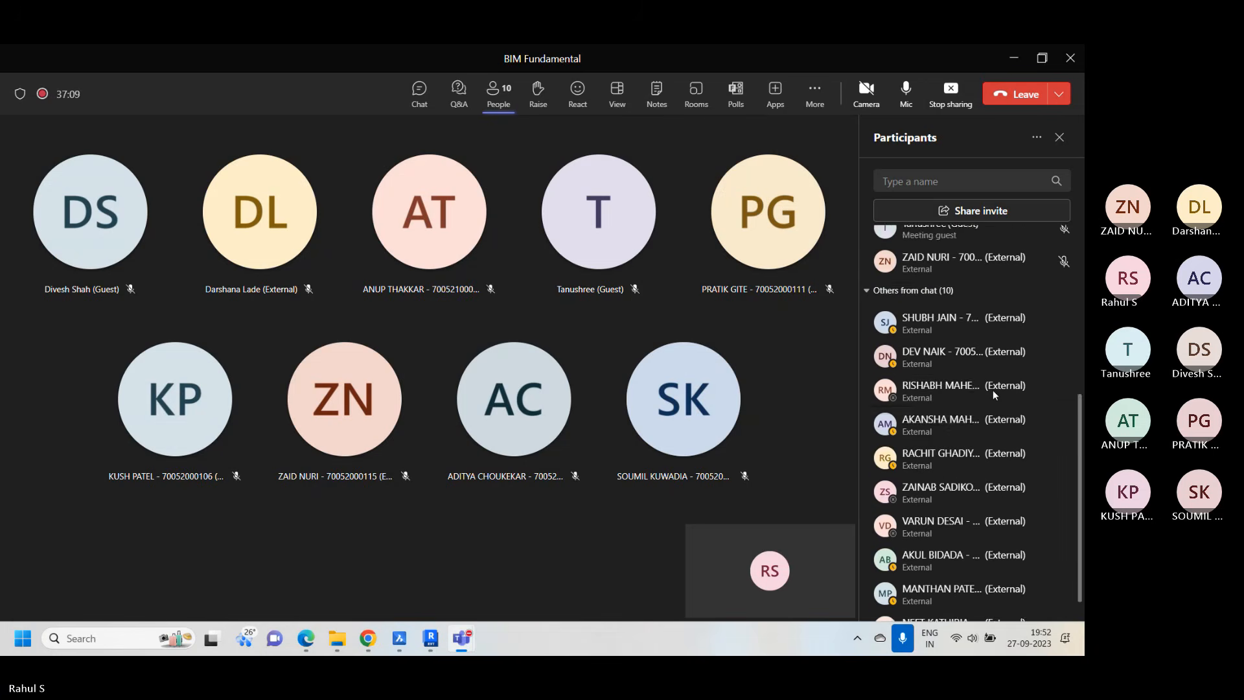
{"action": "left_click", "coordinate": [1021, 69]}
{"action": "right_click", "coordinate": [685, 338]}
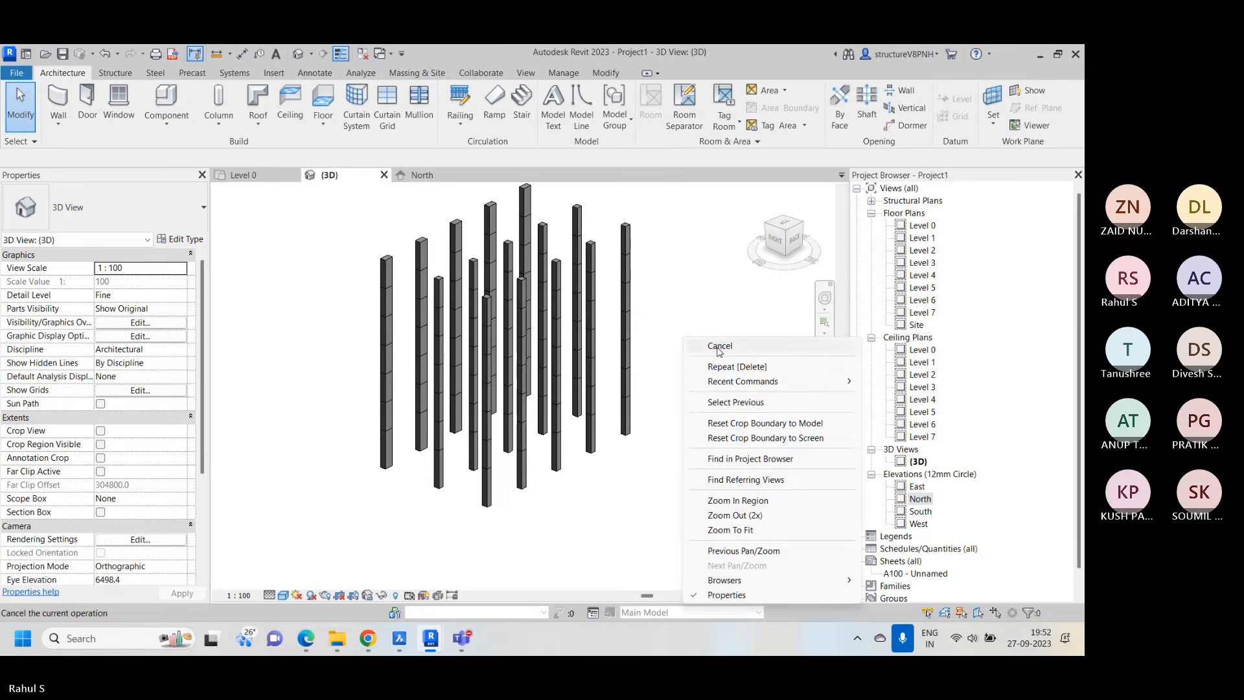
{"action": "left_click", "coordinate": [719, 346]}
Switch to the training curriculum PDF in Edge and review the topics of Chapters 6 to 8
{"action": "left_click", "coordinate": [307, 641]}
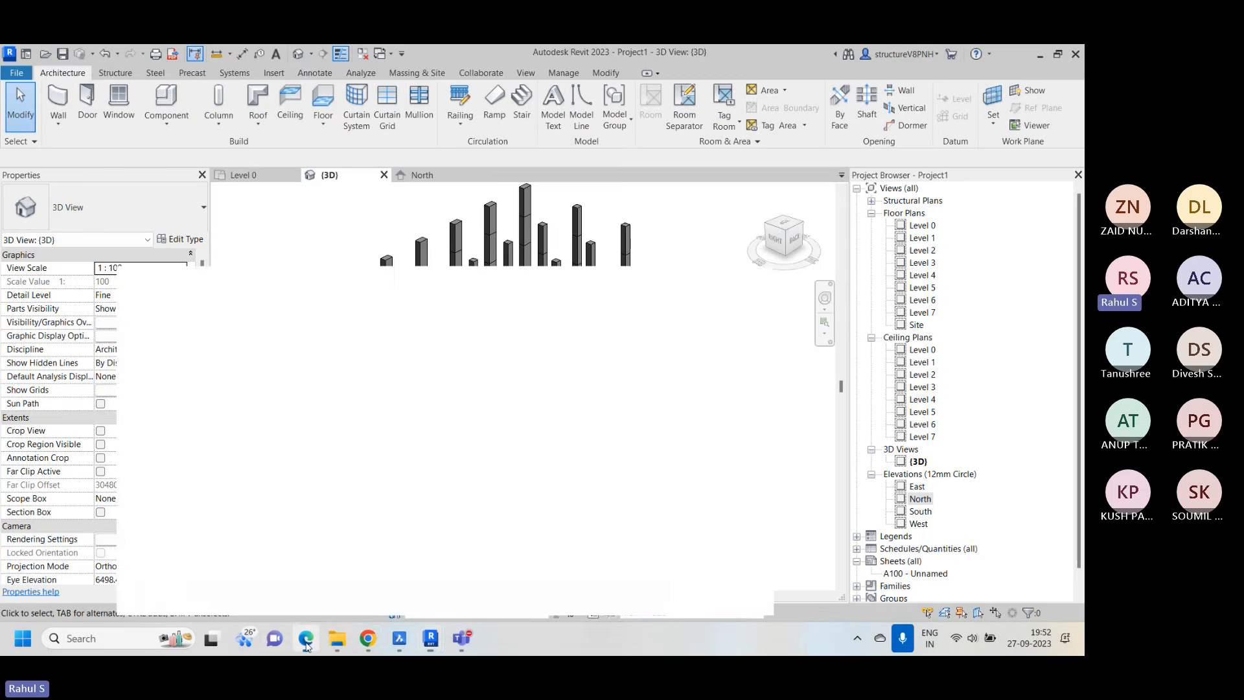
{"action": "scroll", "coordinate": [342, 375], "scroll_direction": "up", "scroll_amount": 3}
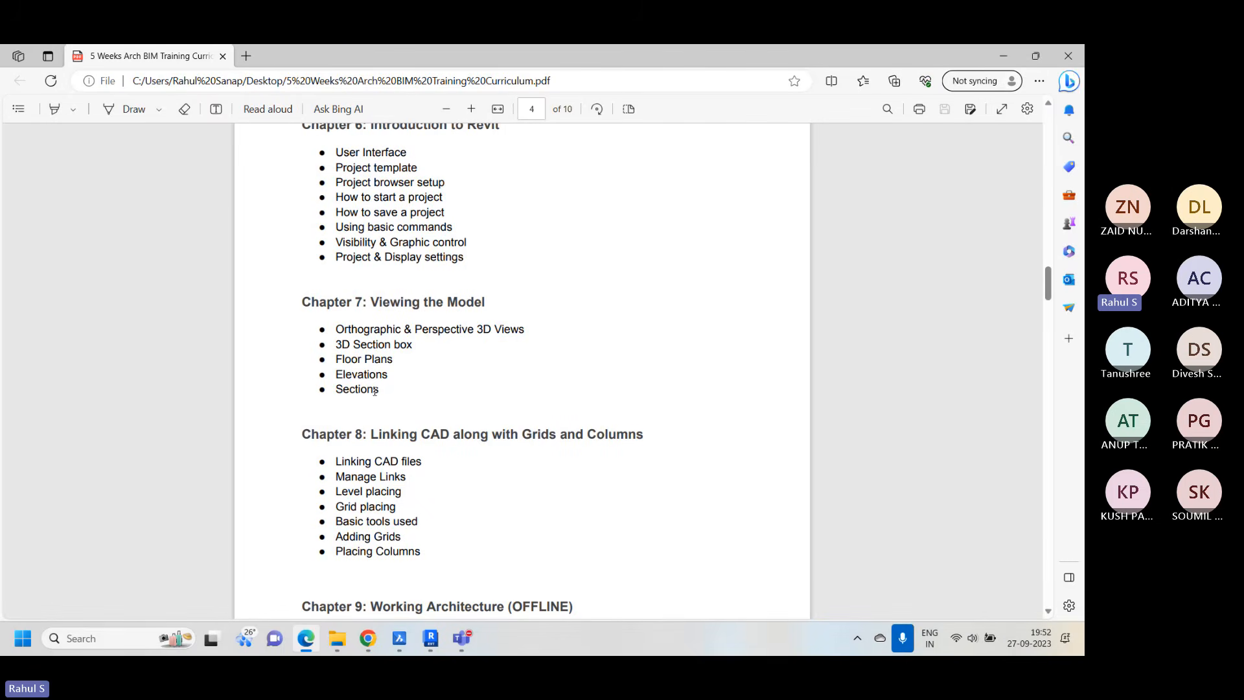
{"action": "left_click", "coordinate": [1009, 57]}
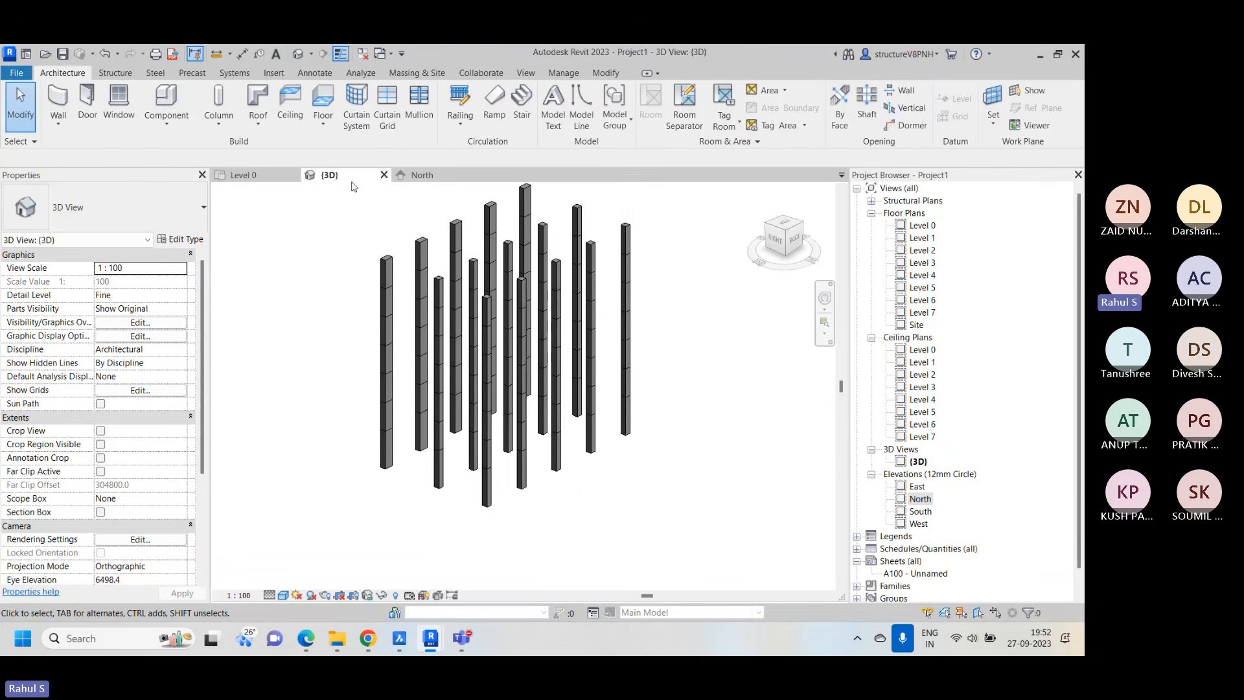
In the Level 0 plan, draw a vertical building section along the first column line across grids 1 to 3, with a far clip offset of about 7933
{"action": "left_click", "coordinate": [245, 176]}
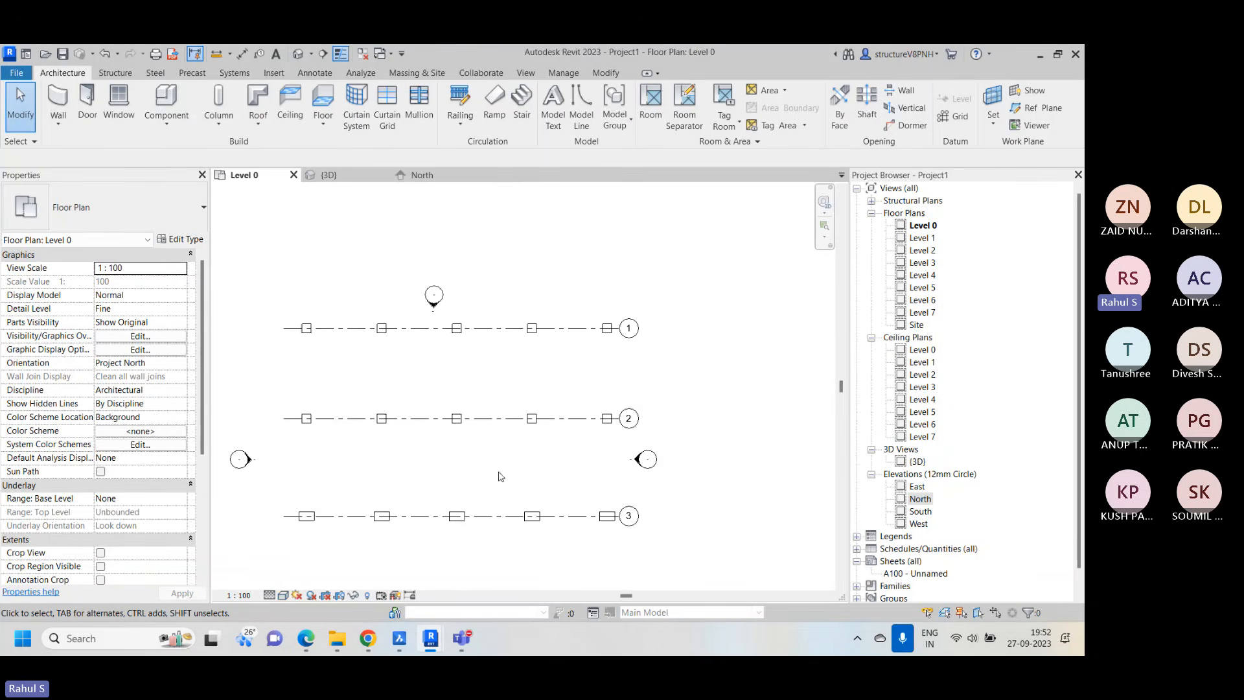
{"action": "scroll", "coordinate": [500, 476], "scroll_direction": "down", "scroll_amount": 2}
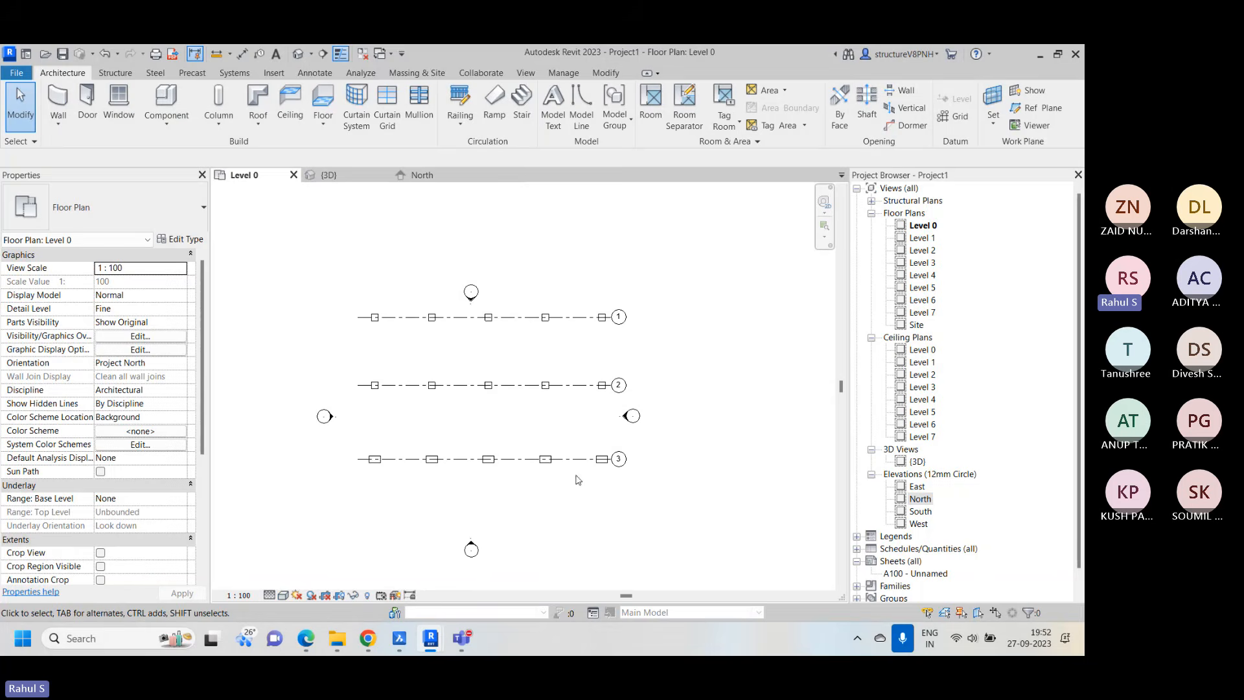
{"action": "scroll", "coordinate": [547, 428], "scroll_direction": "up", "scroll_amount": 1}
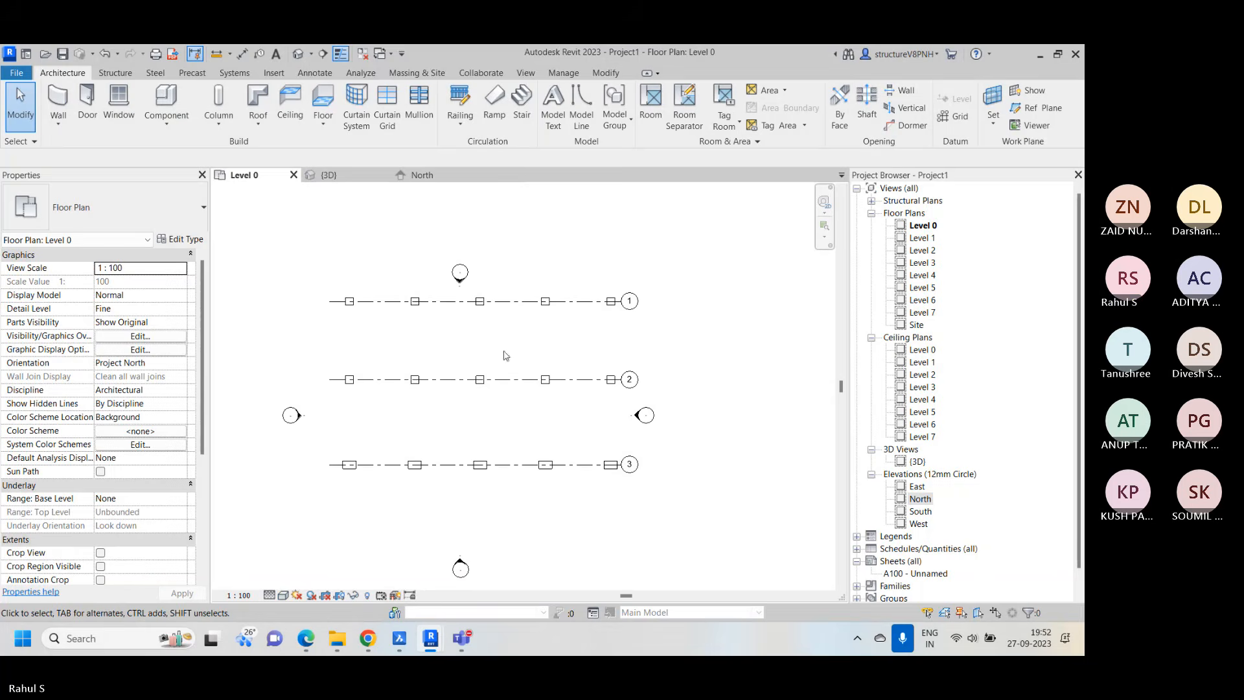
{"action": "left_click", "coordinate": [328, 176]}
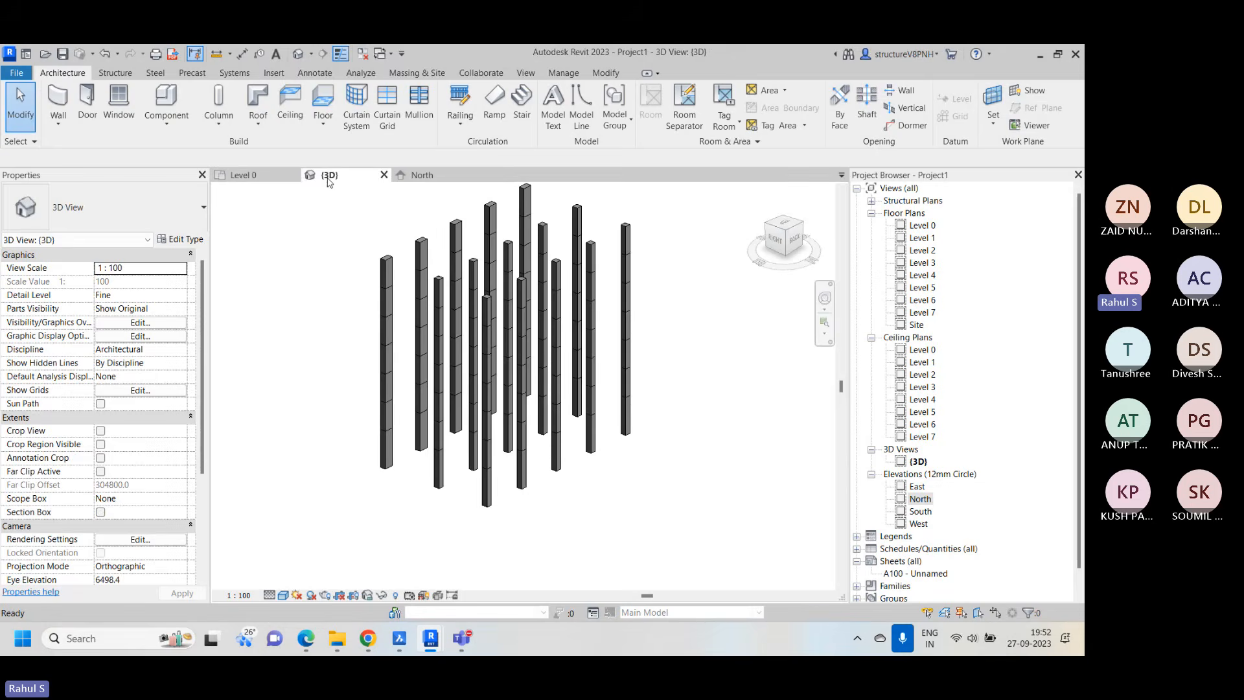
{"action": "left_click", "coordinate": [244, 175]}
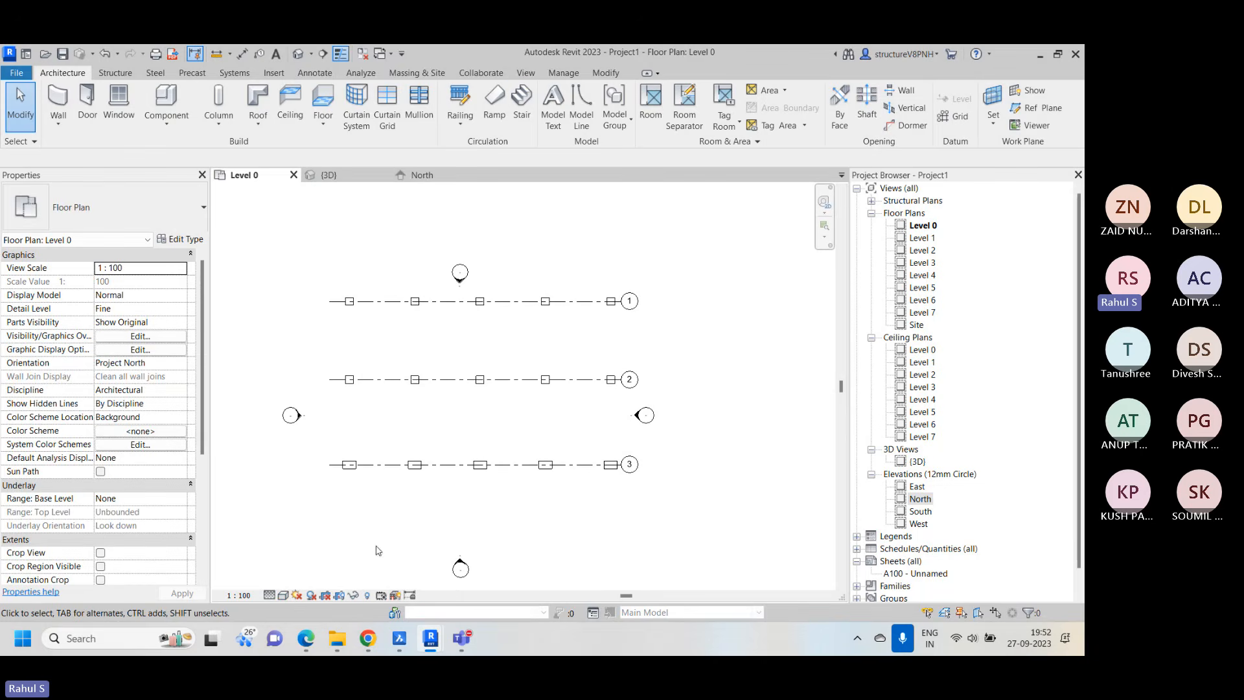
{"action": "left_click", "coordinate": [525, 74]}
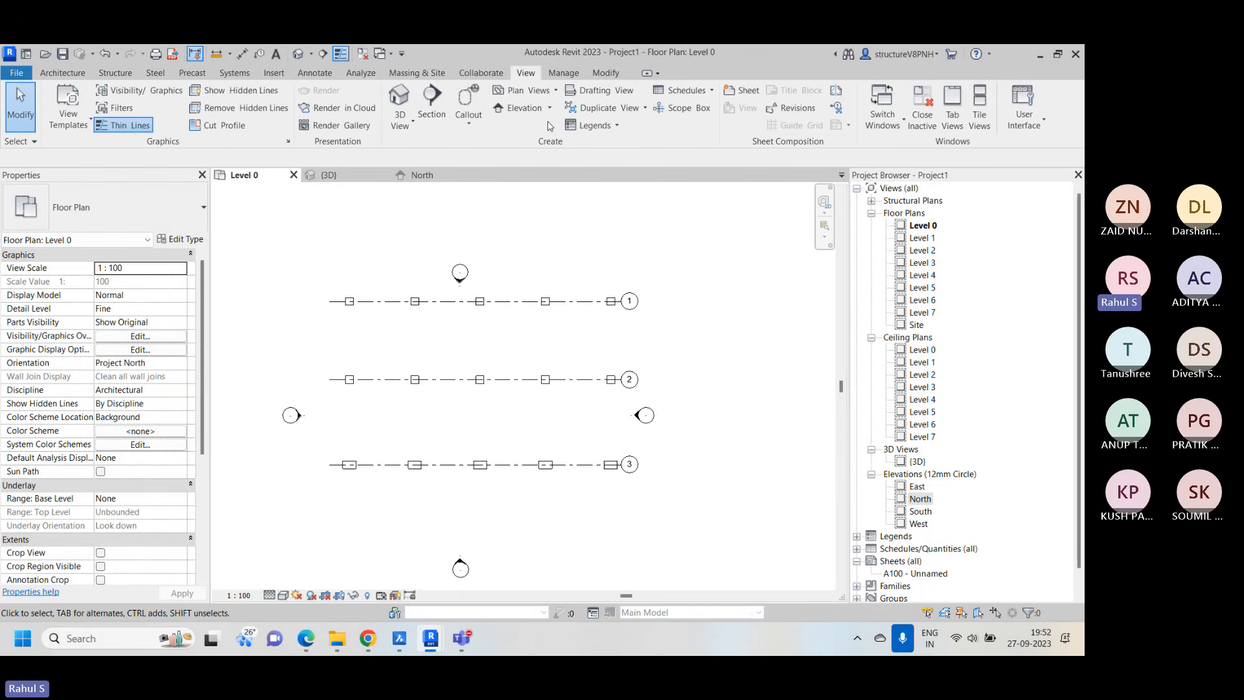
{"action": "left_click", "coordinate": [431, 104]}
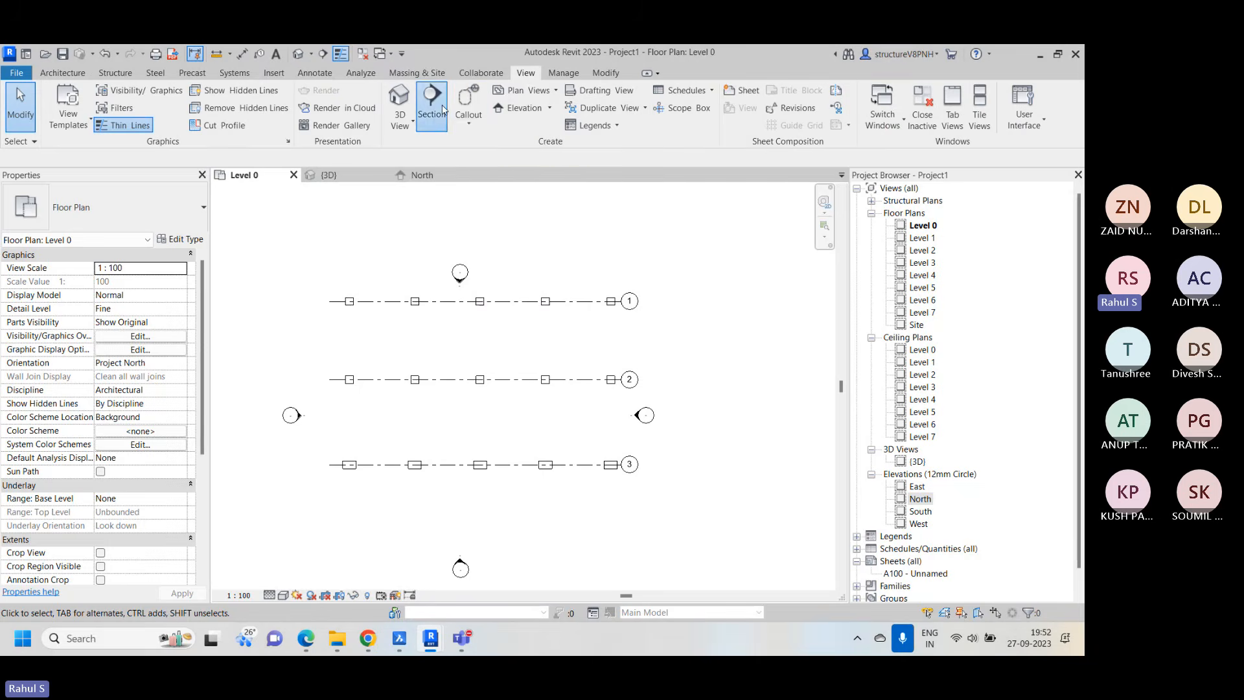
{"action": "left_click", "coordinate": [332, 219]}
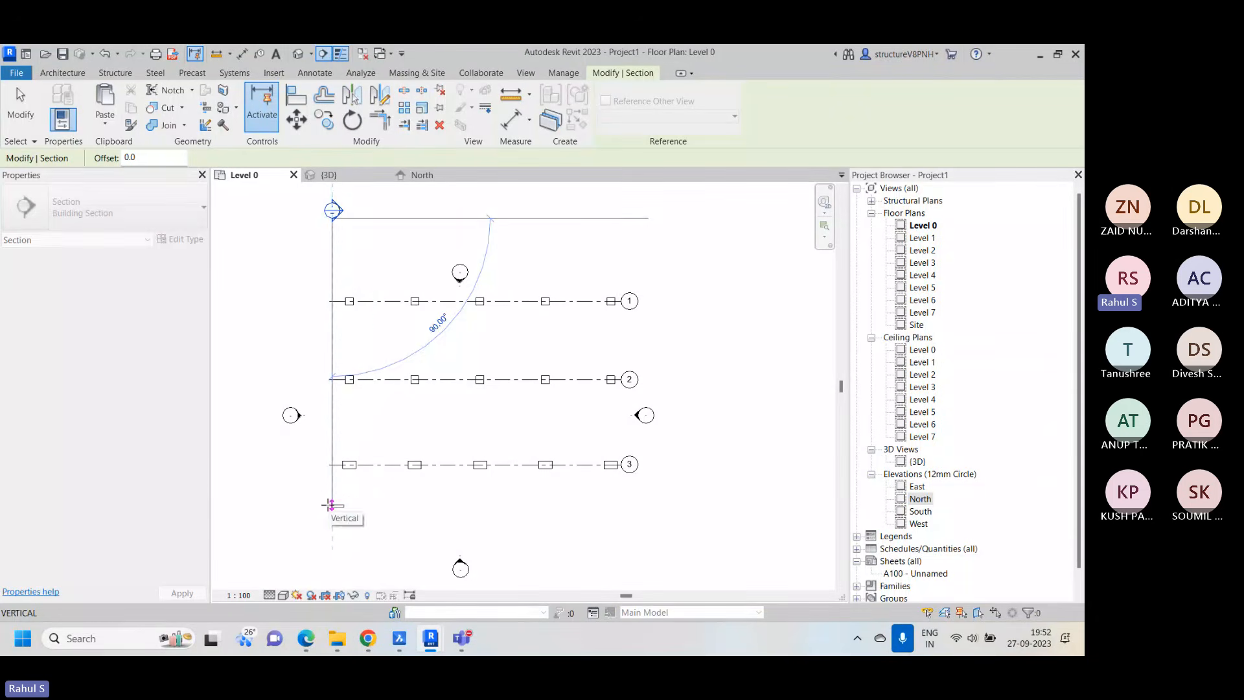
{"action": "left_click", "coordinate": [331, 504]}
{"action": "left_click_drag", "start_coordinate": [375, 367], "coordinate": [443, 371]}
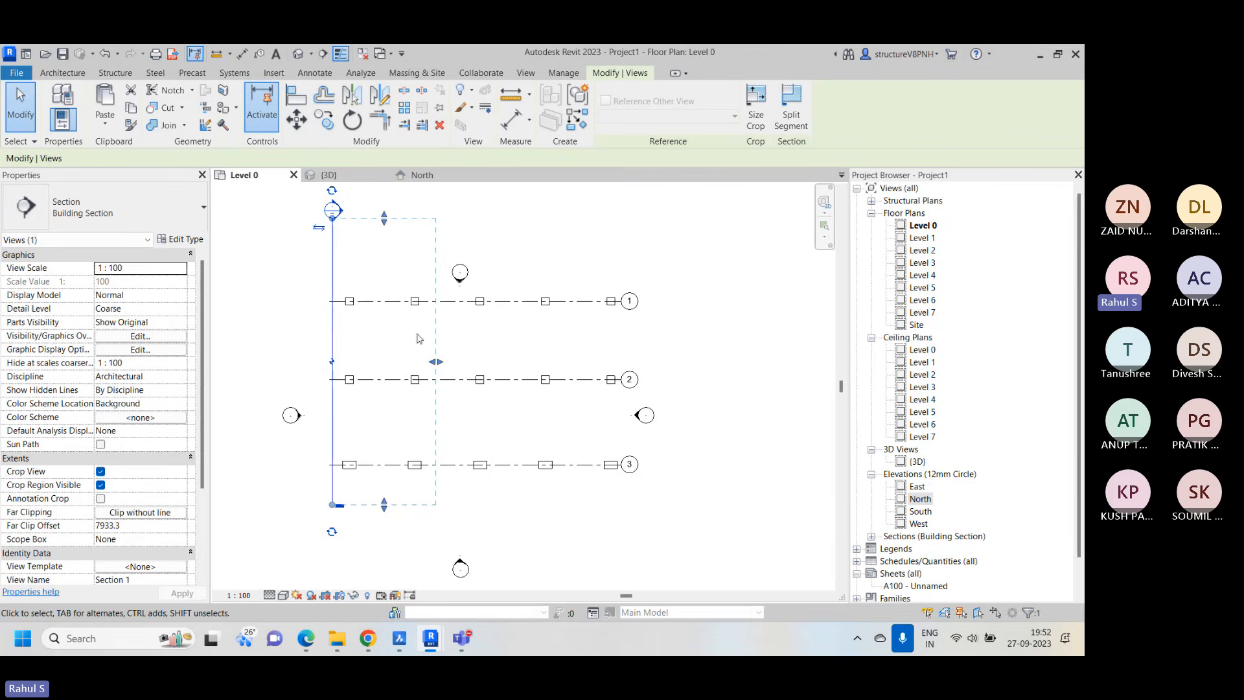
{"action": "left_click", "coordinate": [557, 230]}
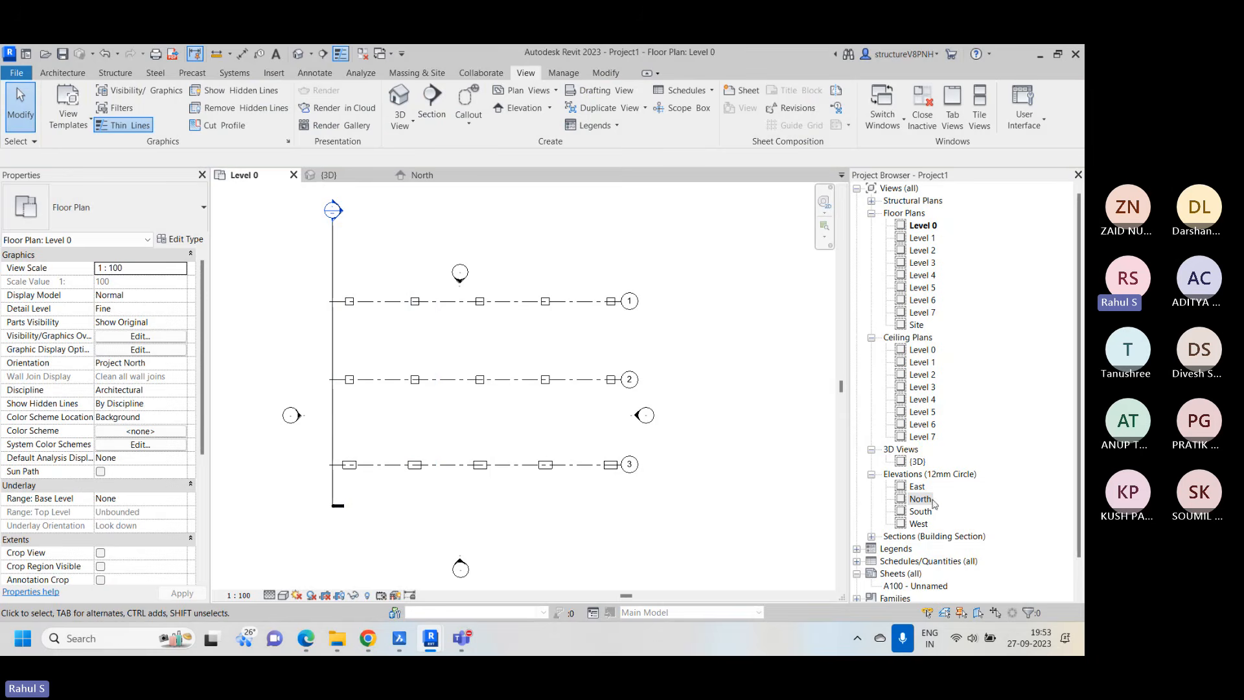
Open the new building section view and extend the head ends of the level lines outward past grid 1
{"action": "scroll", "coordinate": [906, 356], "scroll_direction": "down", "scroll_amount": 2}
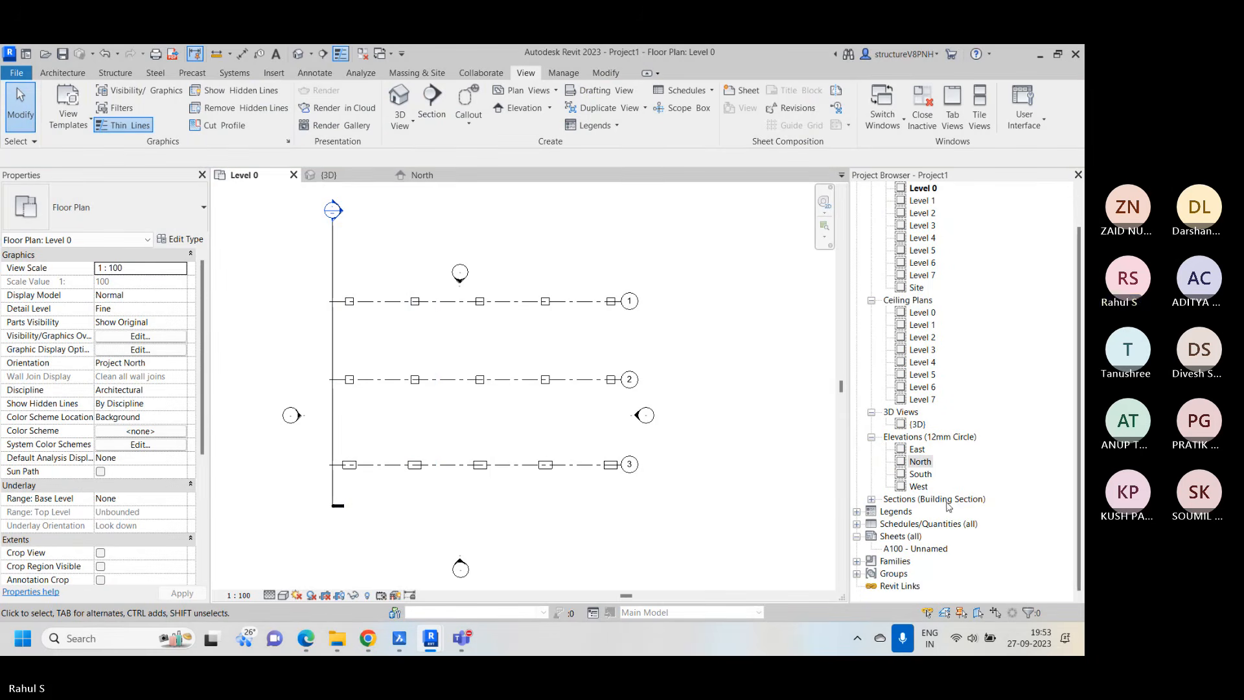
{"action": "left_click", "coordinate": [871, 500]}
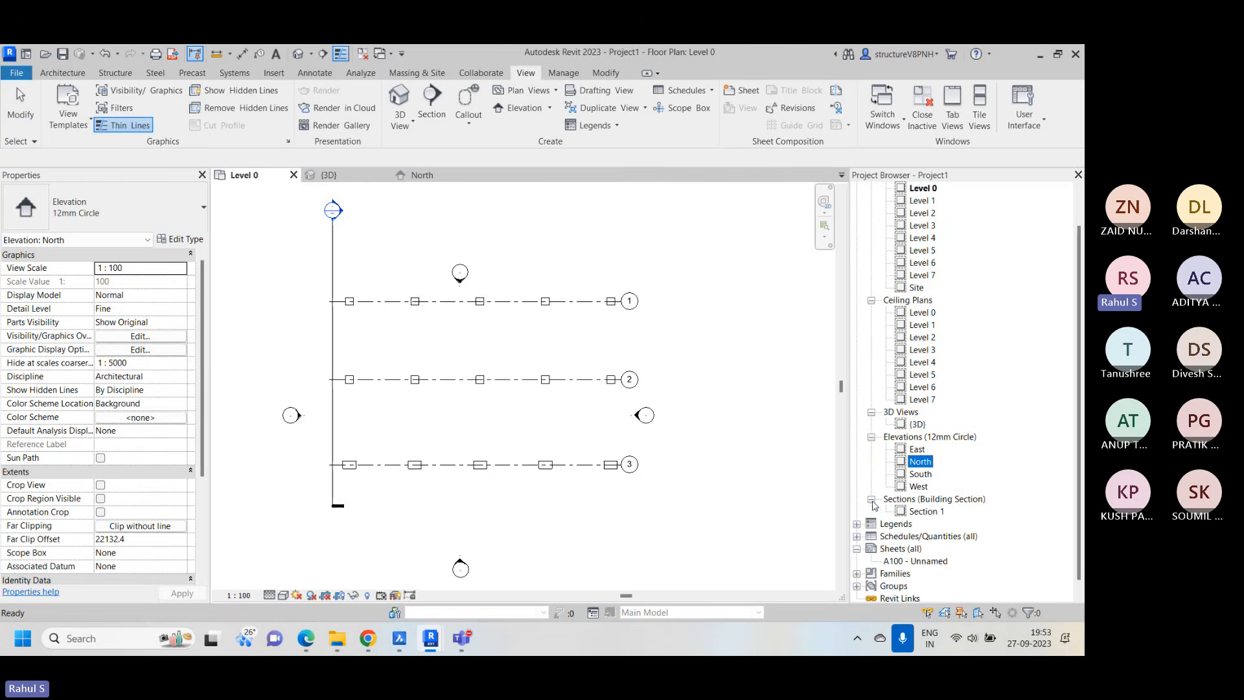
{"action": "double_click", "coordinate": [922, 512]}
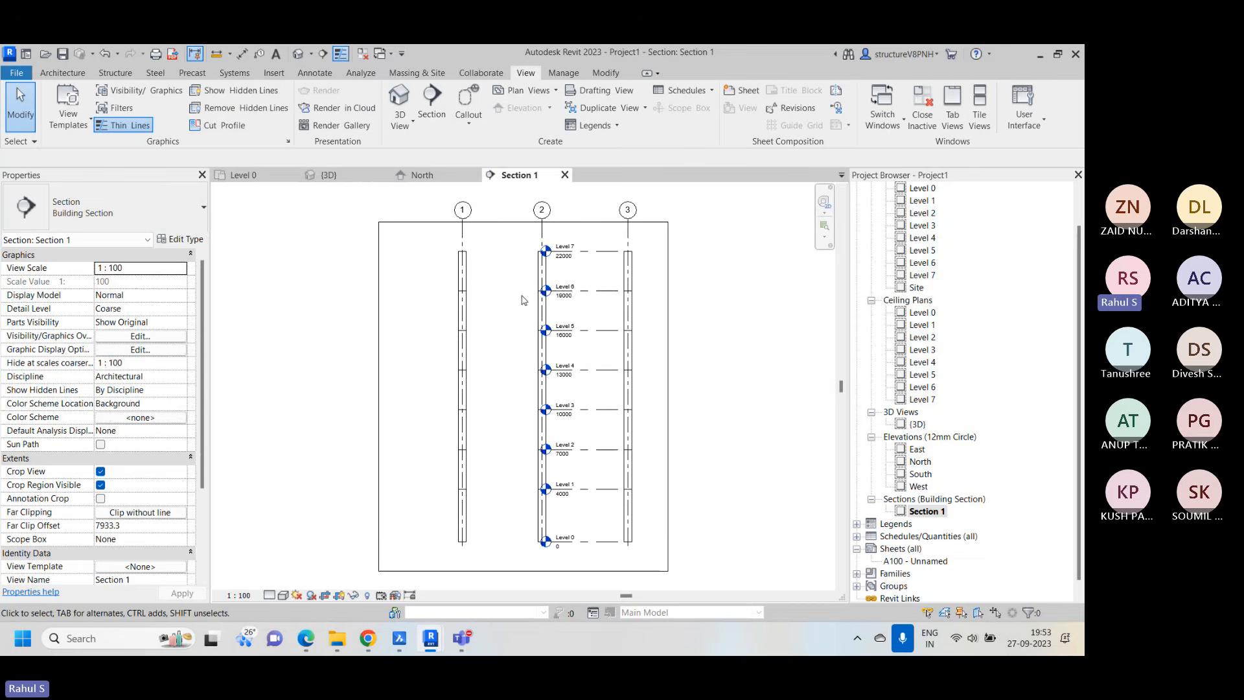
{"action": "left_click", "coordinate": [602, 250]}
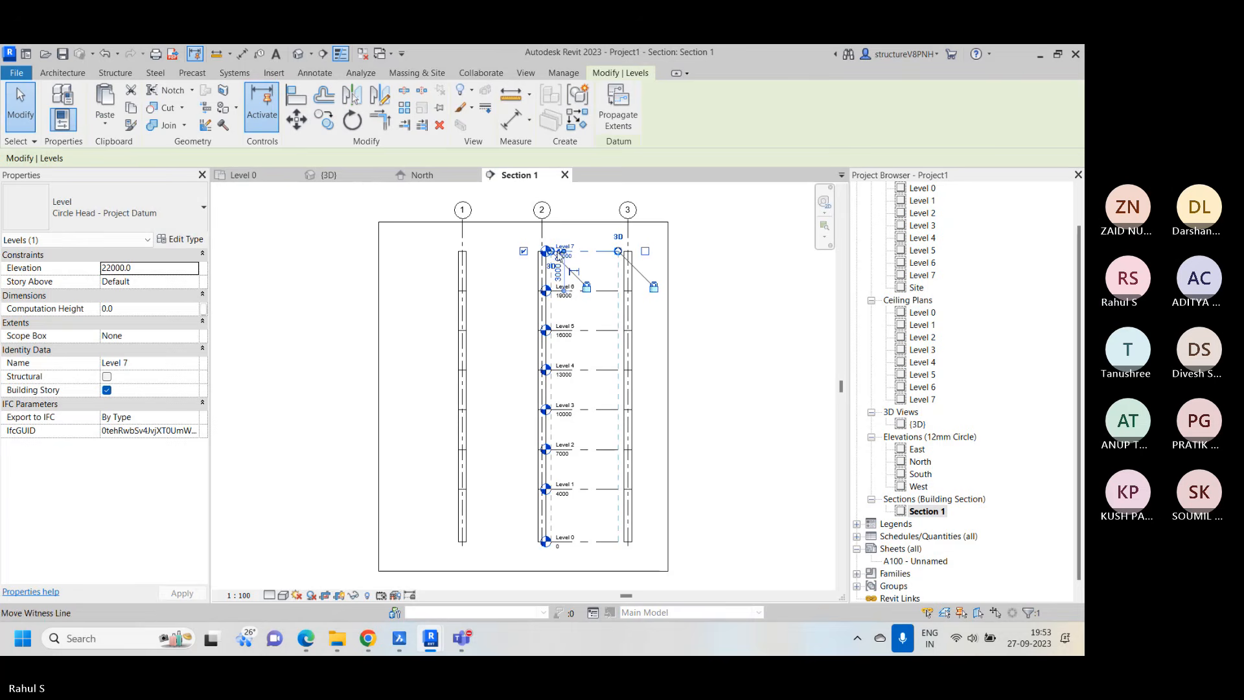
{"action": "scroll", "coordinate": [559, 255], "scroll_direction": "up", "scroll_amount": 2}
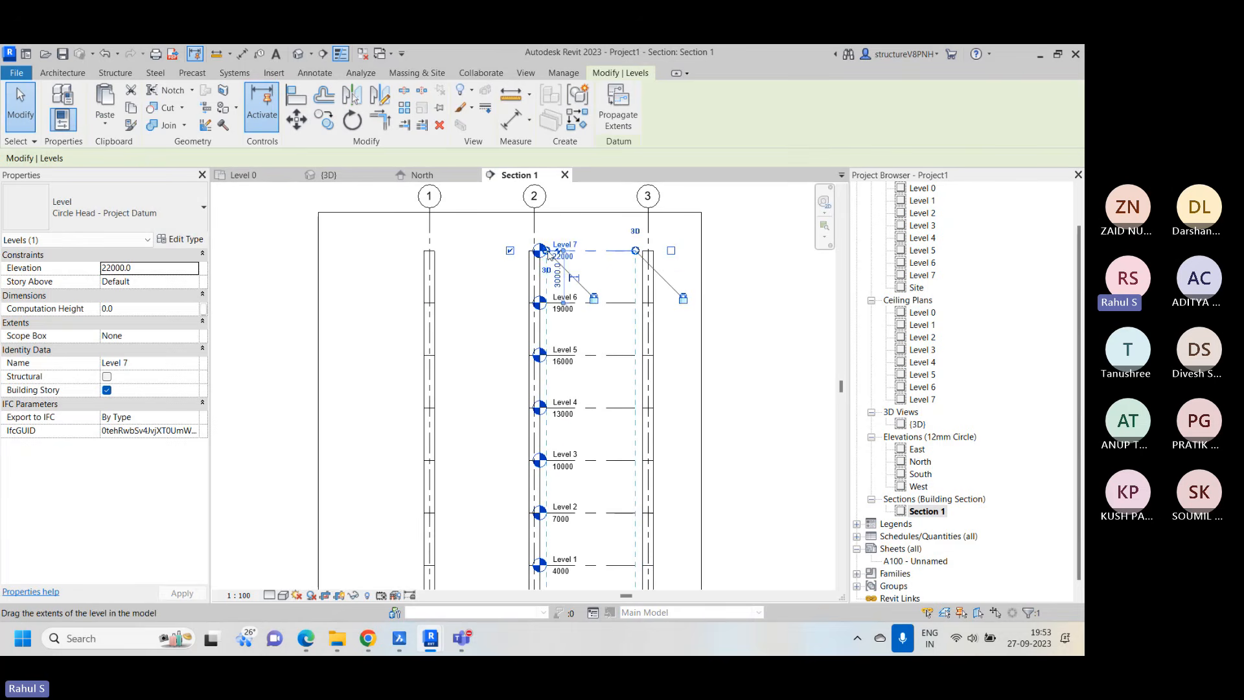
{"action": "left_click_drag", "start_coordinate": [550, 253], "coordinate": [362, 251]}
{"action": "left_click", "coordinate": [689, 267]}
{"action": "scroll", "coordinate": [678, 258], "scroll_direction": "down", "scroll_amount": 1}
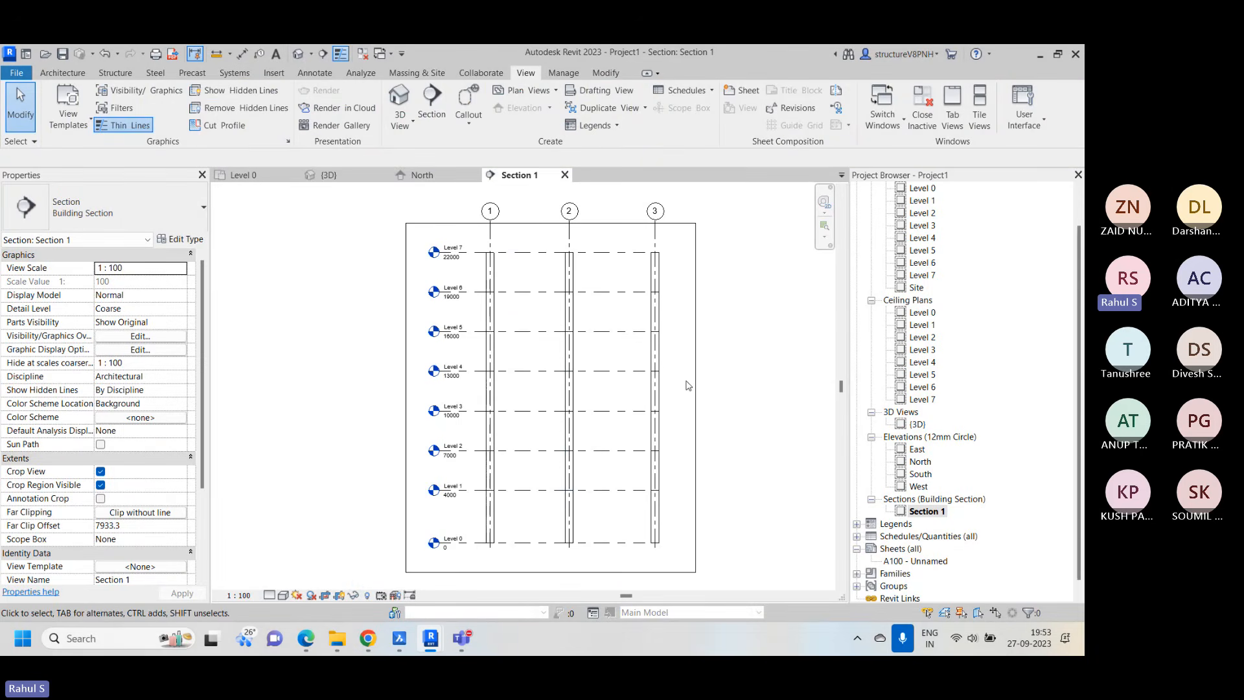
Start a stair in the Level 0 plan using the Cast-In-Place Stair type Insitu_Concrete_150mm_Waist
{"action": "left_click", "coordinate": [241, 175]}
{"action": "scroll", "coordinate": [366, 333], "scroll_direction": "up", "scroll_amount": 3}
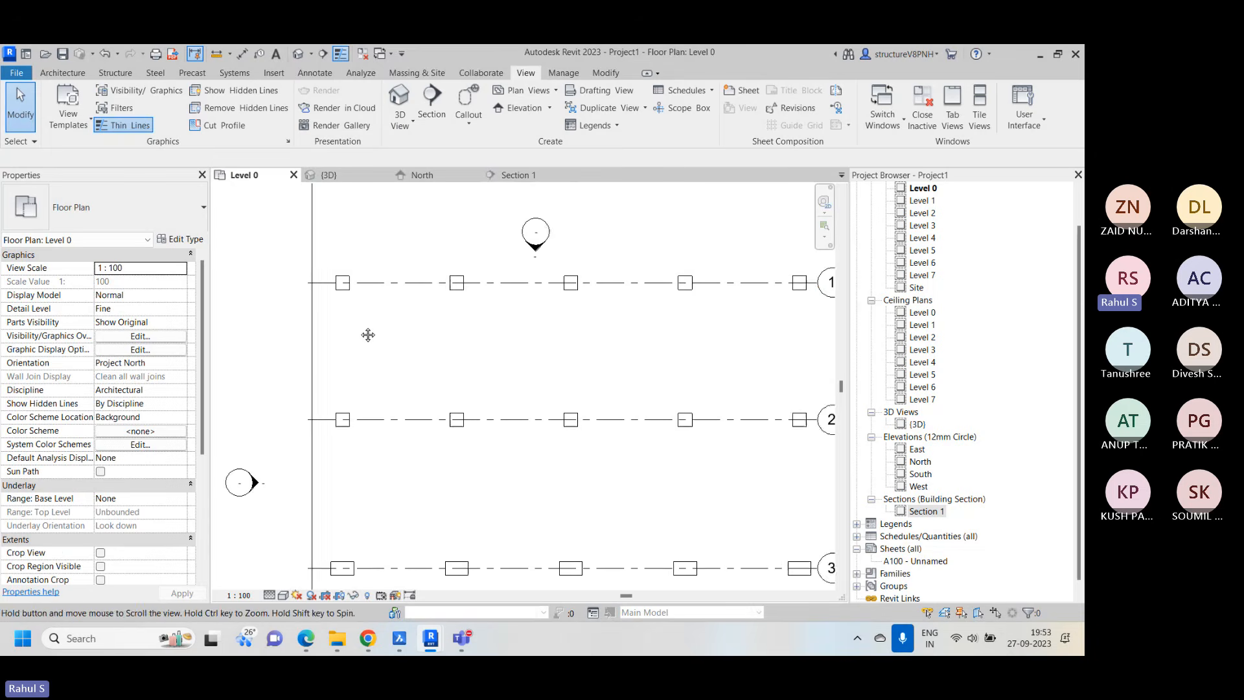
{"action": "middle_click_drag", "start_coordinate": [367, 333], "coordinate": [382, 338]}
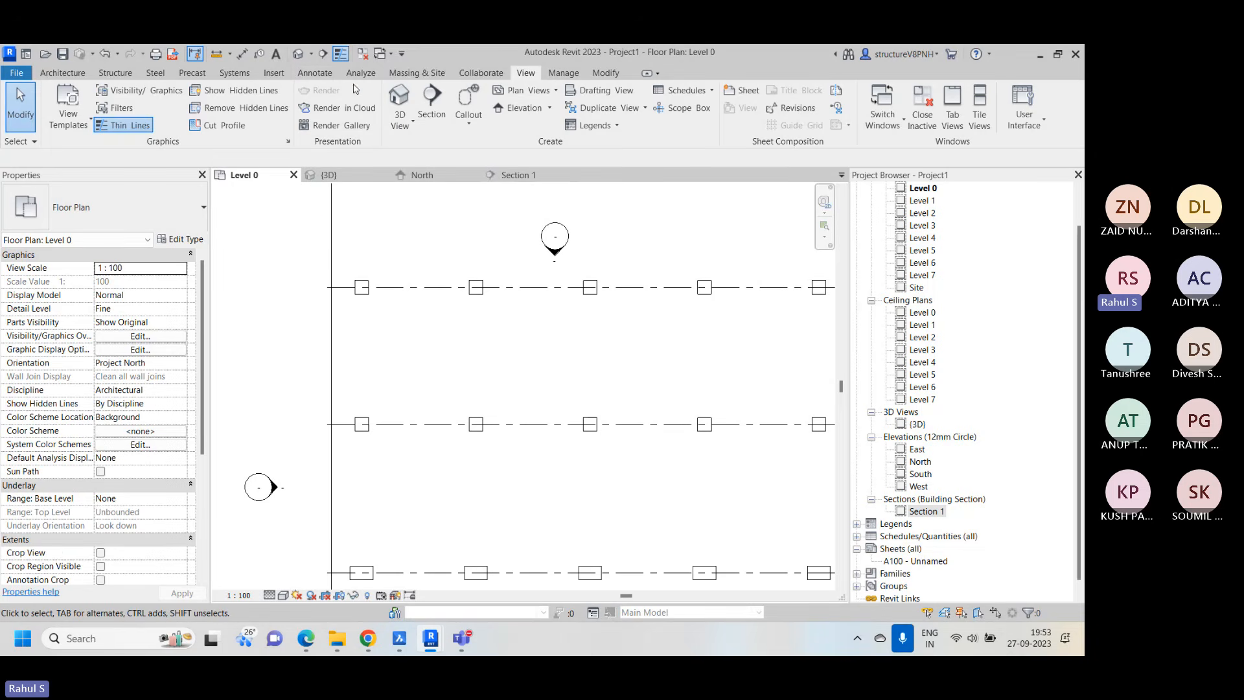
{"action": "left_click", "coordinate": [62, 73]}
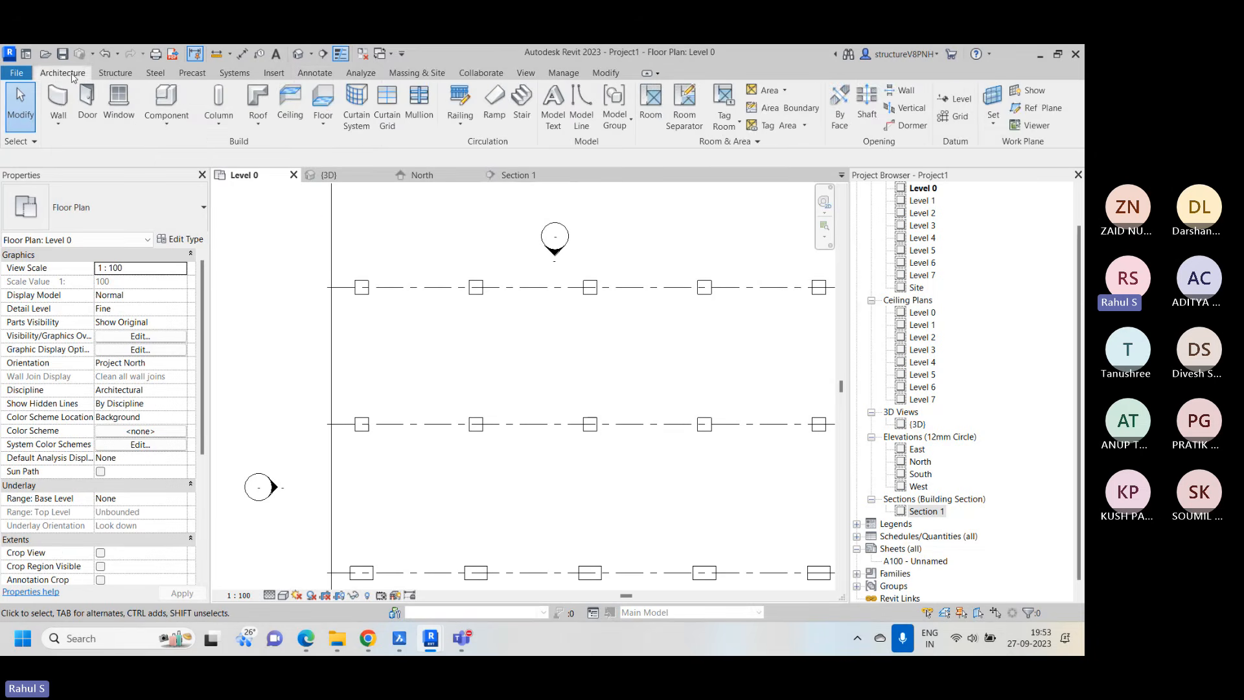
{"action": "left_click", "coordinate": [522, 104]}
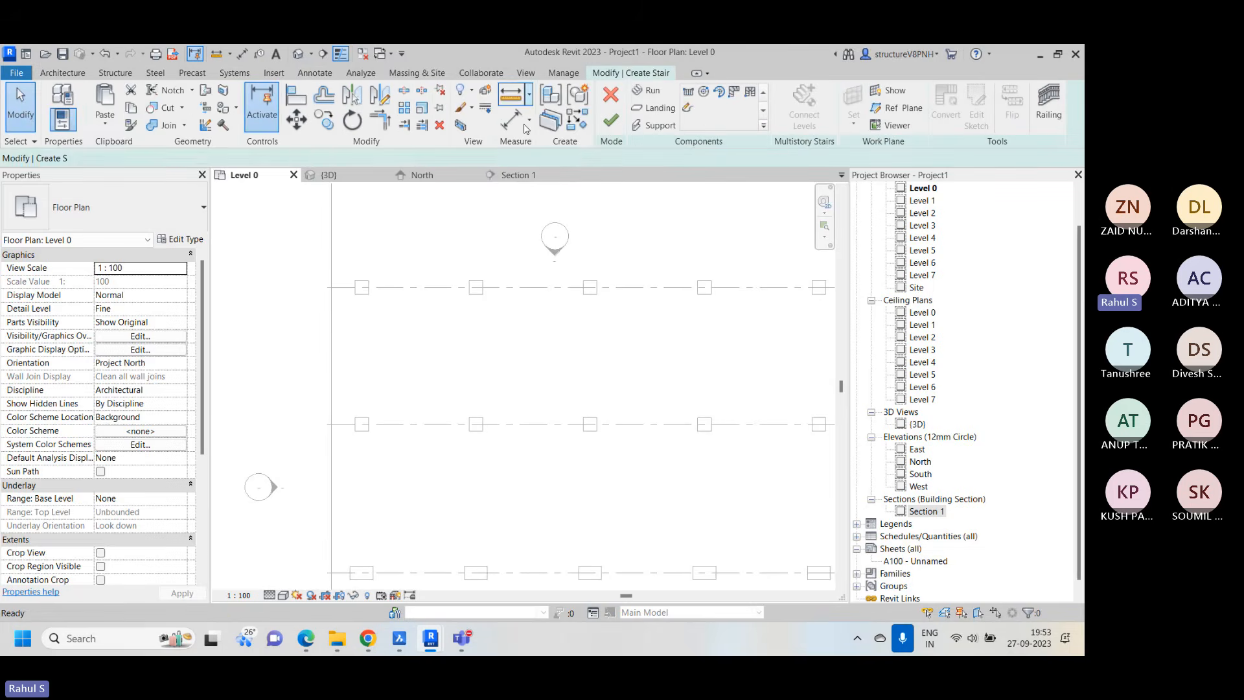
{"action": "left_click", "coordinate": [122, 224]}
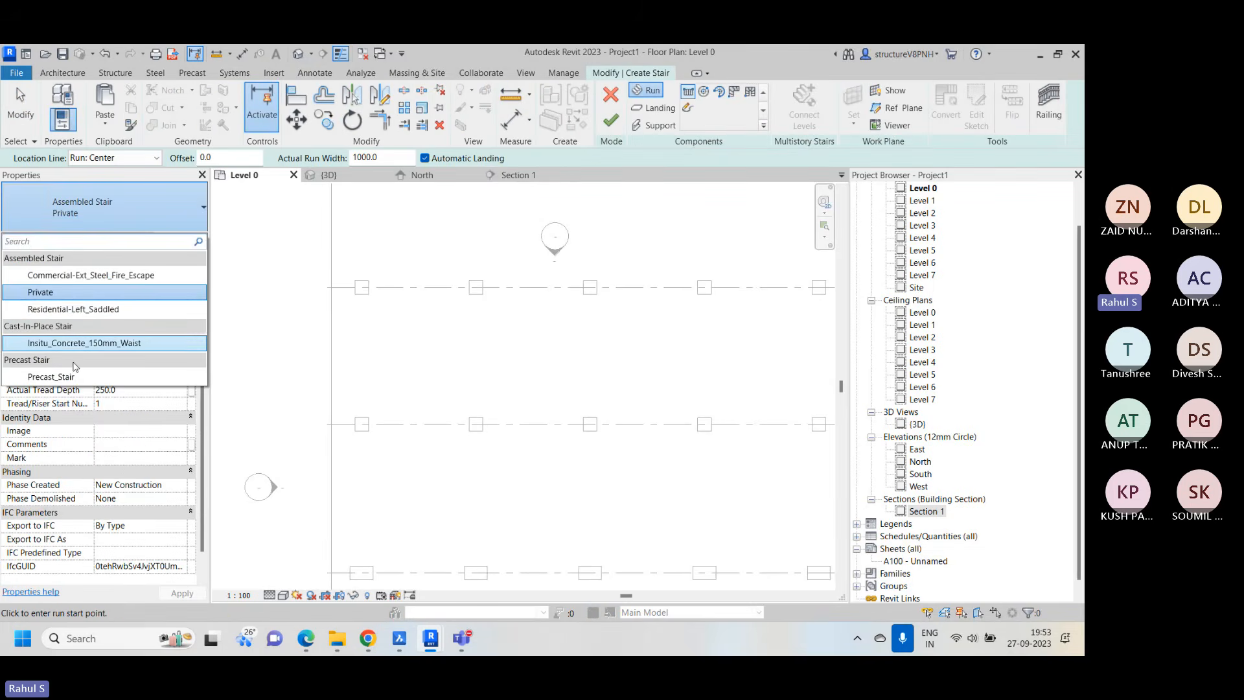
{"action": "left_click", "coordinate": [110, 343]}
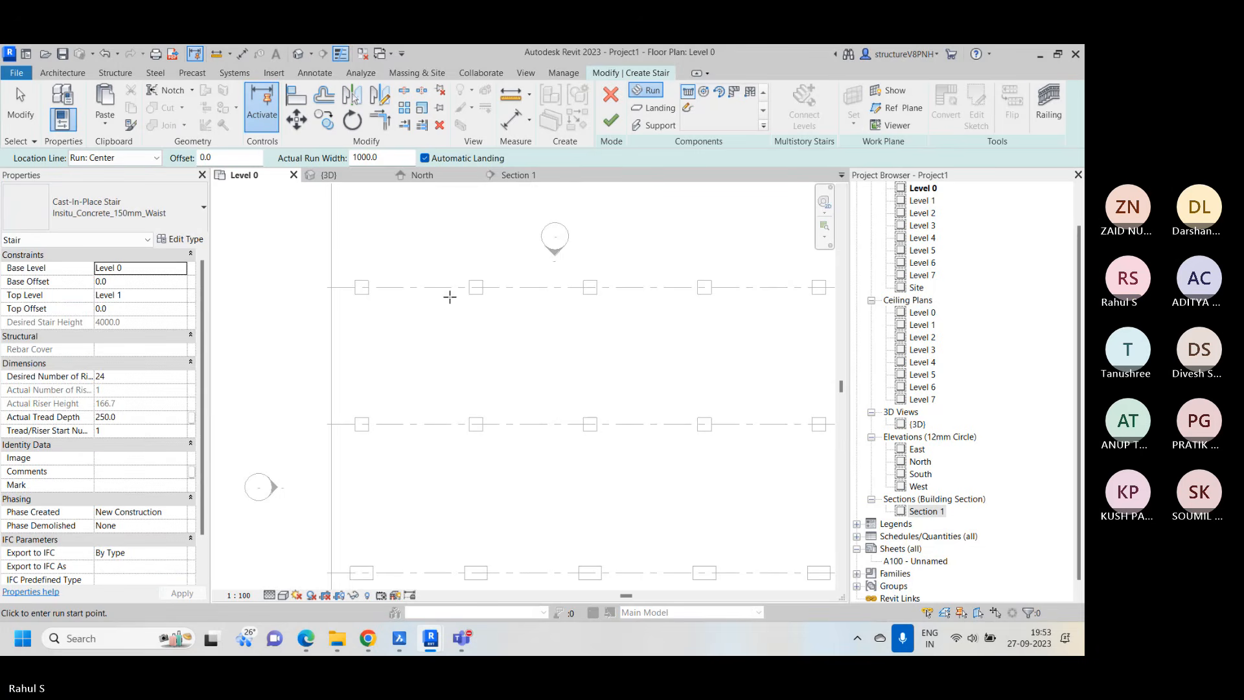
Sketch a U-shaped stair between grids 1 and 2 with two parallel 12-riser runs about 2750 mm long and a connecting landing, and finish it
{"action": "scroll", "coordinate": [450, 297], "scroll_direction": "up", "scroll_amount": 2}
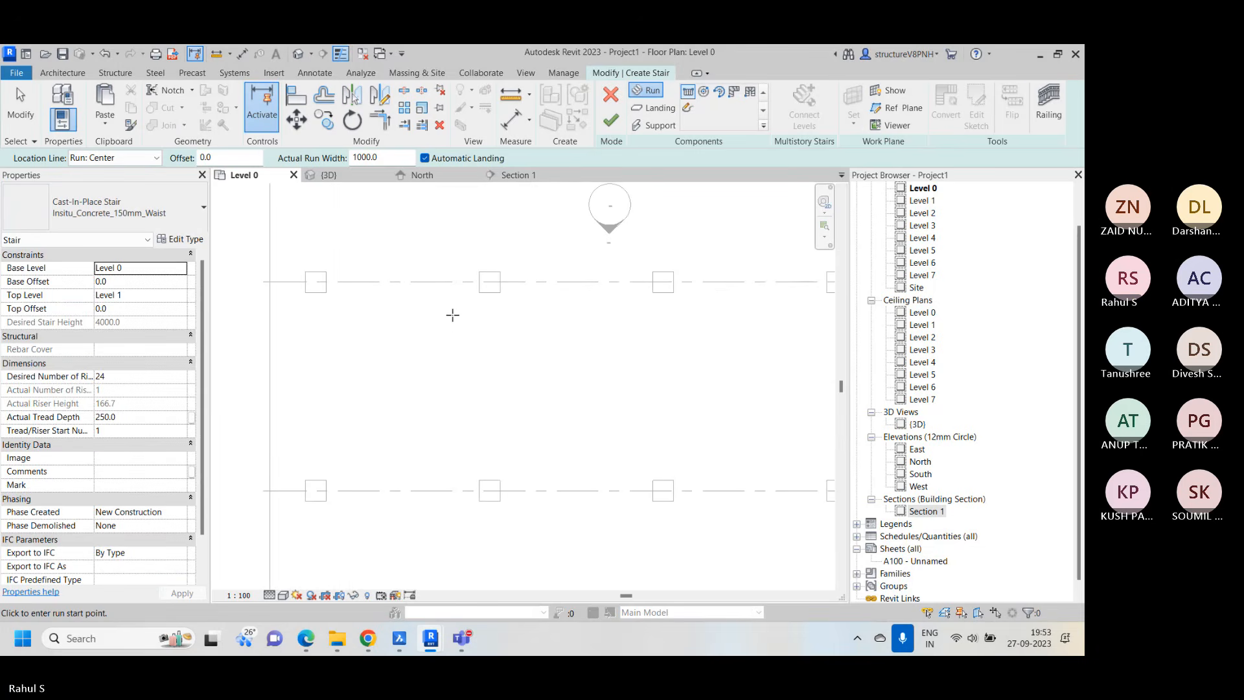
{"action": "left_click", "coordinate": [451, 326]}
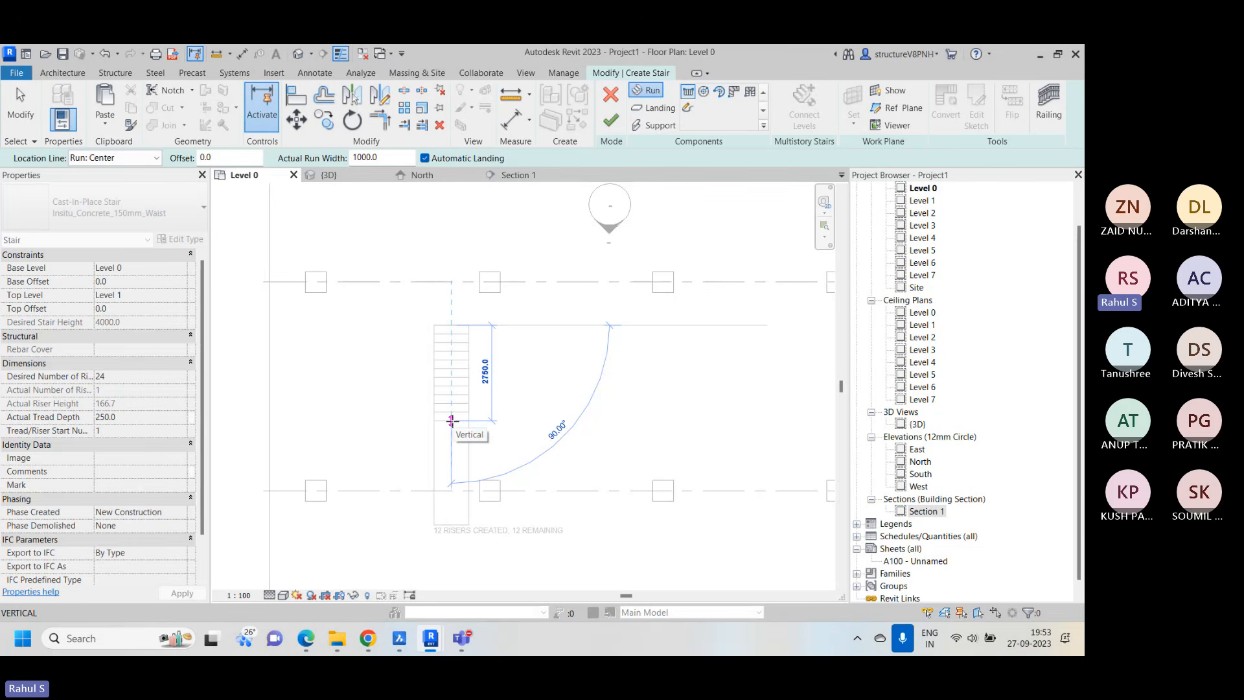
{"action": "left_click", "coordinate": [452, 421]}
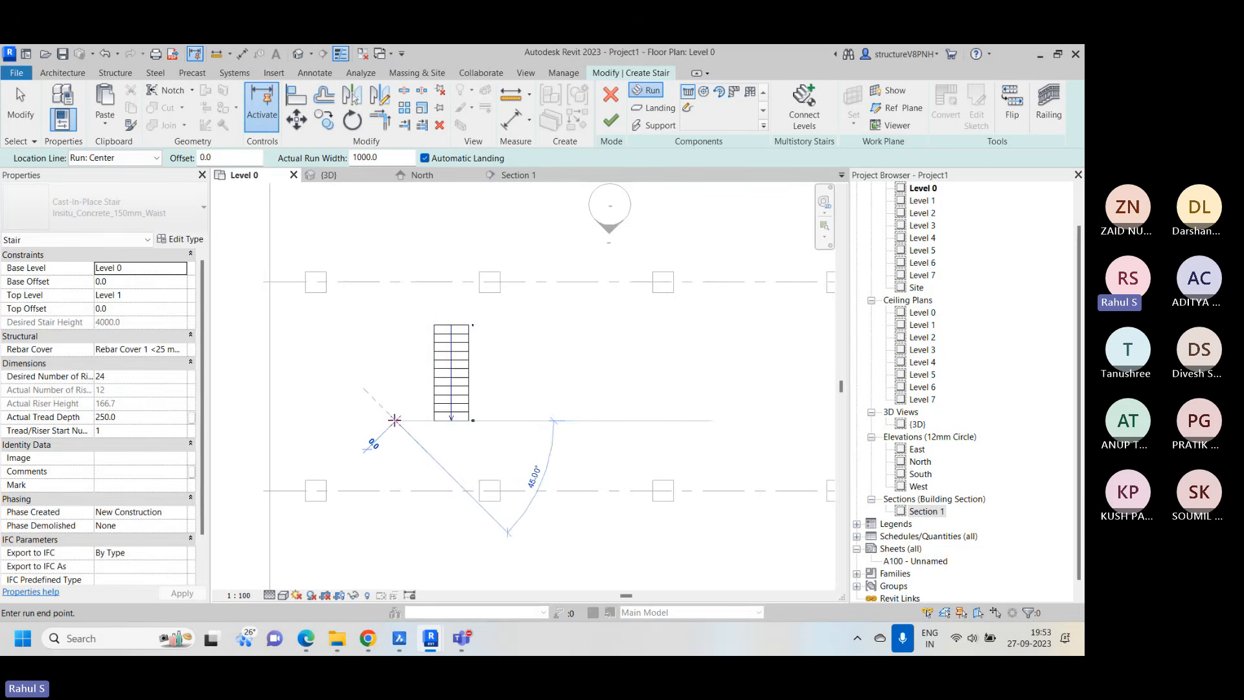
{"action": "left_click", "coordinate": [396, 324]}
{"action": "right_click", "coordinate": [528, 325]}
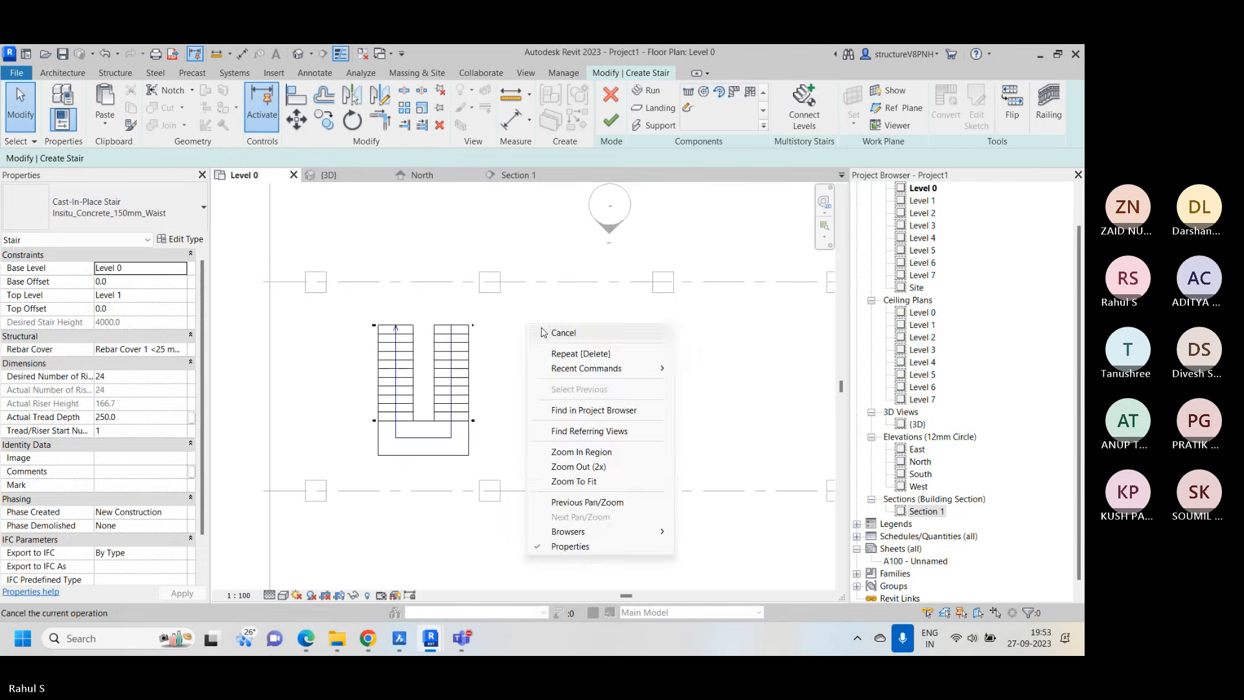
{"action": "left_click", "coordinate": [544, 333]}
{"action": "left_click", "coordinate": [611, 120]}
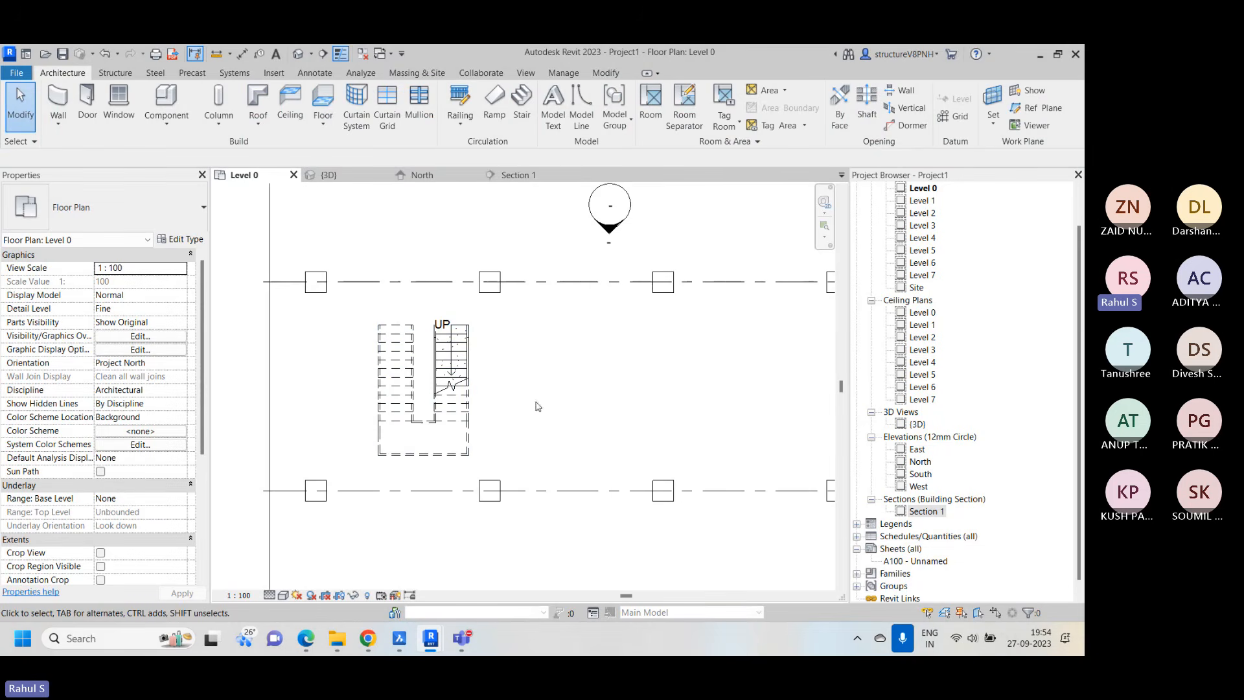
{"action": "scroll", "coordinate": [515, 451], "scroll_direction": "up", "scroll_amount": 1}
{"action": "middle_click_drag", "start_coordinate": [516, 451], "coordinate": [569, 411]}
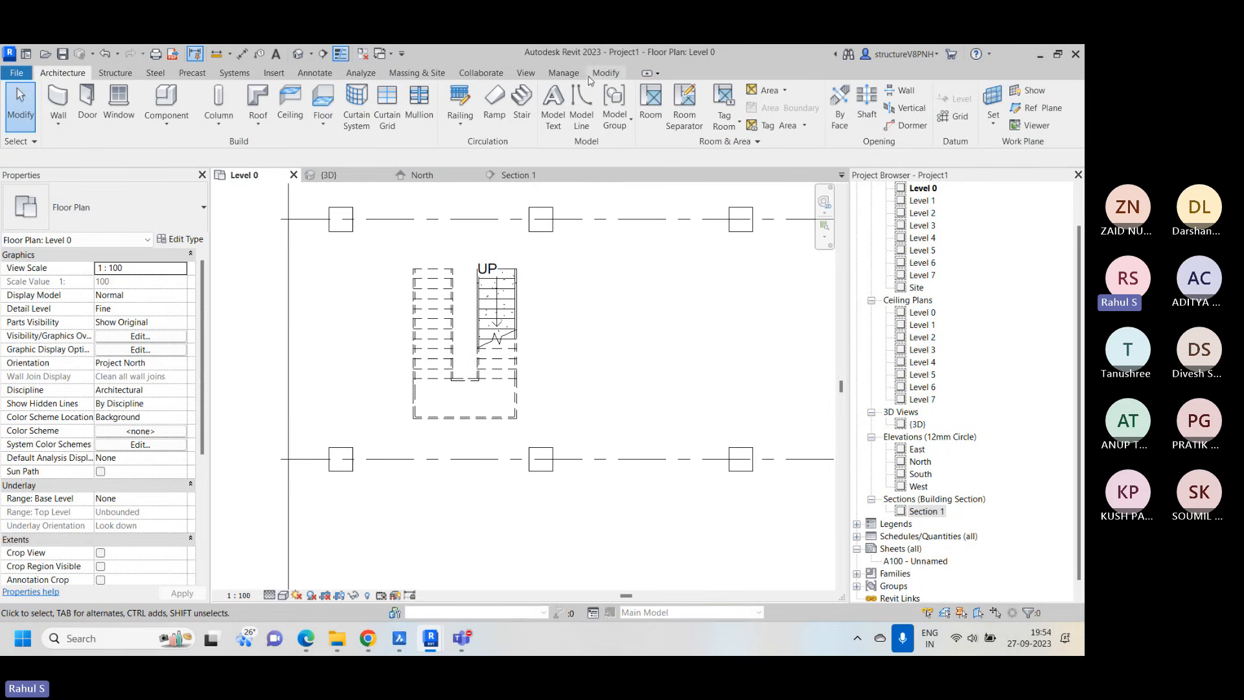
Align the outer edge of the stair's landing with grid line 2 in the Level 0 plan
{"action": "left_click", "coordinate": [610, 73]}
{"action": "left_click", "coordinate": [296, 96]}
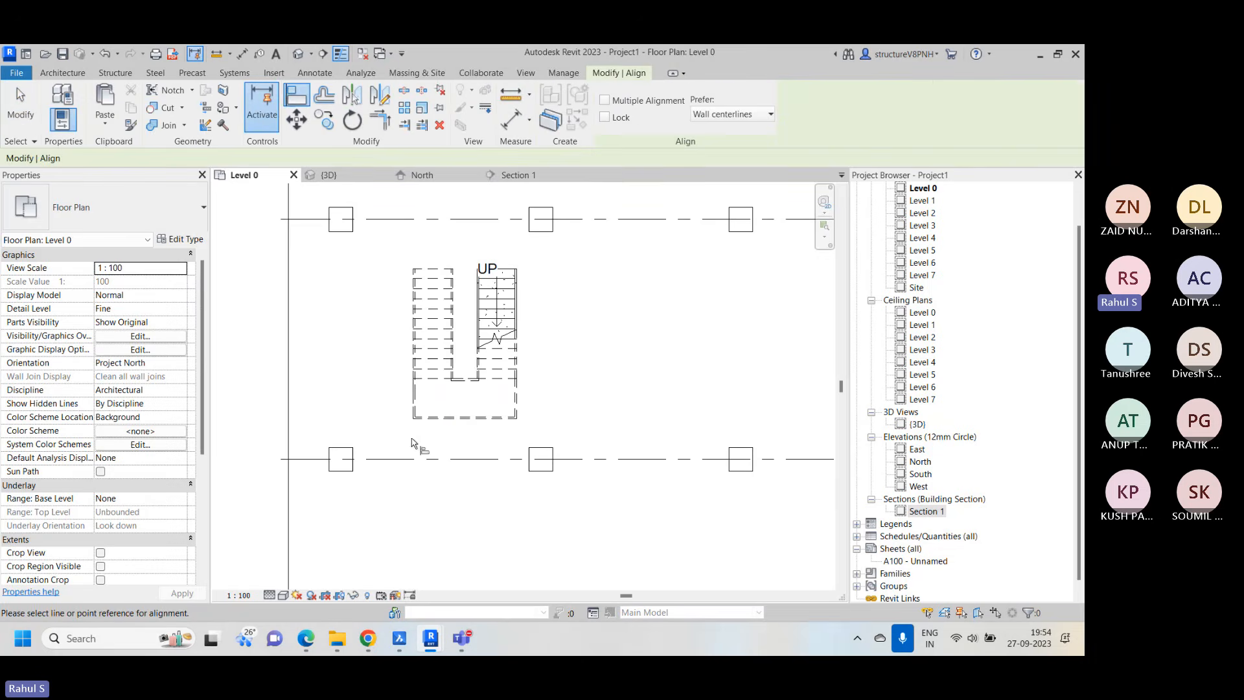
{"action": "scroll", "coordinate": [379, 454], "scroll_direction": "up", "scroll_amount": 2}
{"action": "left_click", "coordinate": [350, 468]}
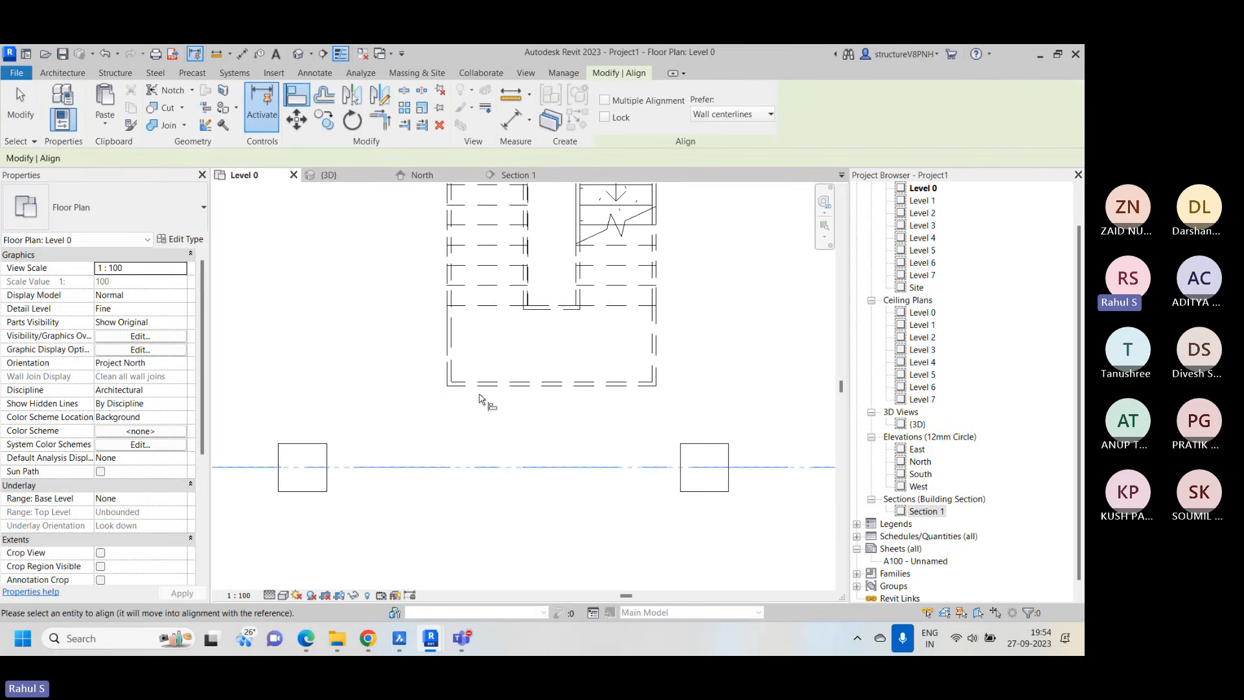
{"action": "left_click", "coordinate": [481, 386]}
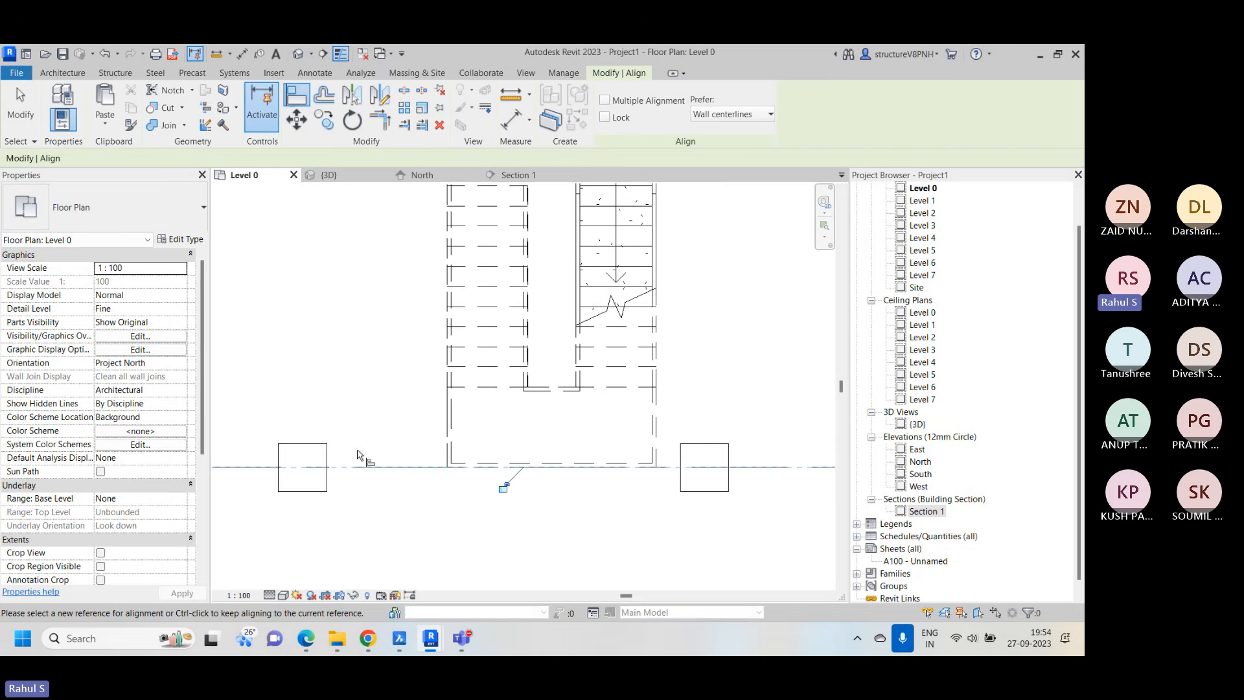
Align the outer side of the stair with the stair-facing face of the first column on grid 2, and end the Align command
{"action": "left_click", "coordinate": [328, 463]}
{"action": "left_click", "coordinate": [447, 454]}
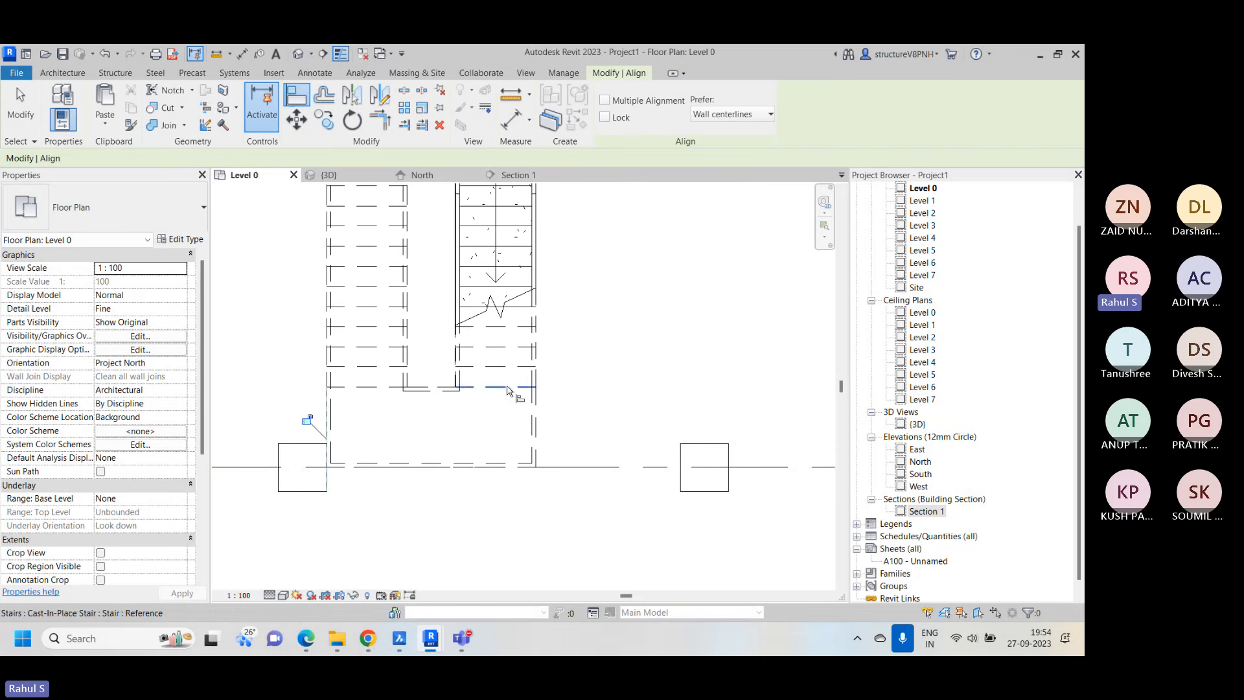
{"action": "right_click", "coordinate": [561, 329]}
{"action": "left_click", "coordinate": [593, 339]}
{"action": "right_click", "coordinate": [601, 315]}
{"action": "left_click", "coordinate": [632, 321]}
{"action": "right_click", "coordinate": [627, 300]}
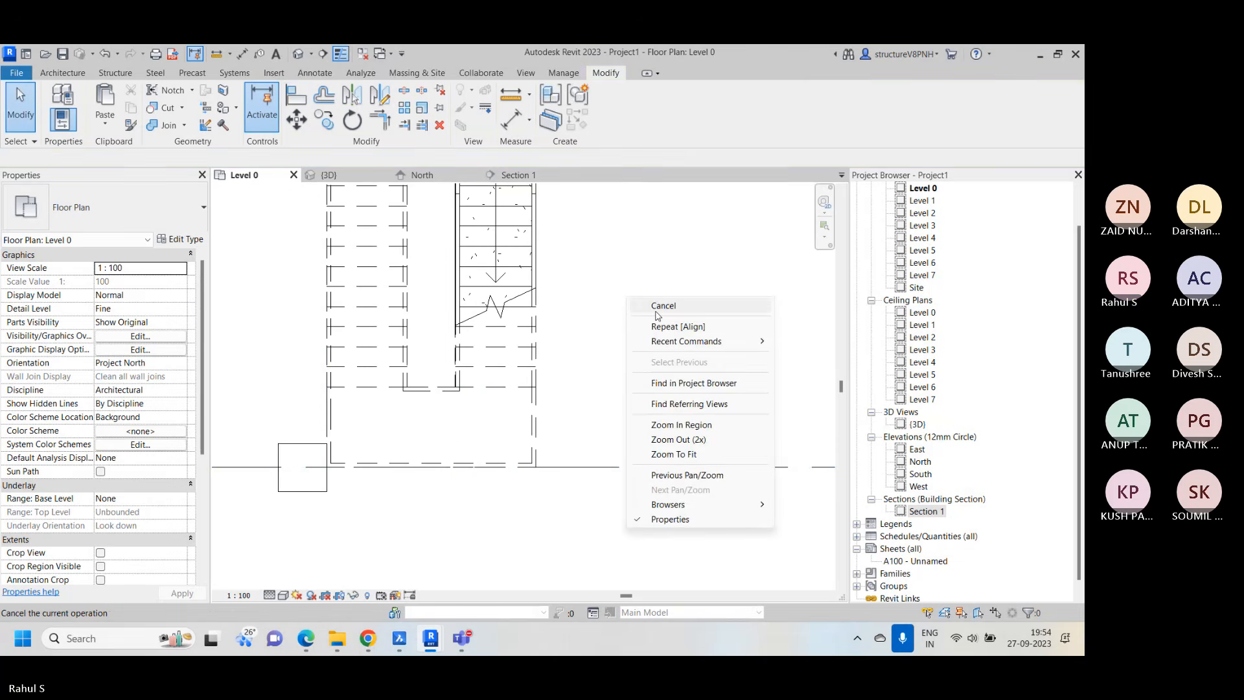
{"action": "left_click", "coordinate": [653, 311]}
{"action": "scroll", "coordinate": [610, 321], "scroll_direction": "down", "scroll_amount": 3}
{"action": "right_click", "coordinate": [627, 313]}
{"action": "left_click", "coordinate": [668, 324]}
{"action": "middle_click_drag", "start_coordinate": [648, 293], "coordinate": [633, 342]}
{"action": "scroll", "coordinate": [625, 338], "scroll_direction": "down", "scroll_amount": 2}
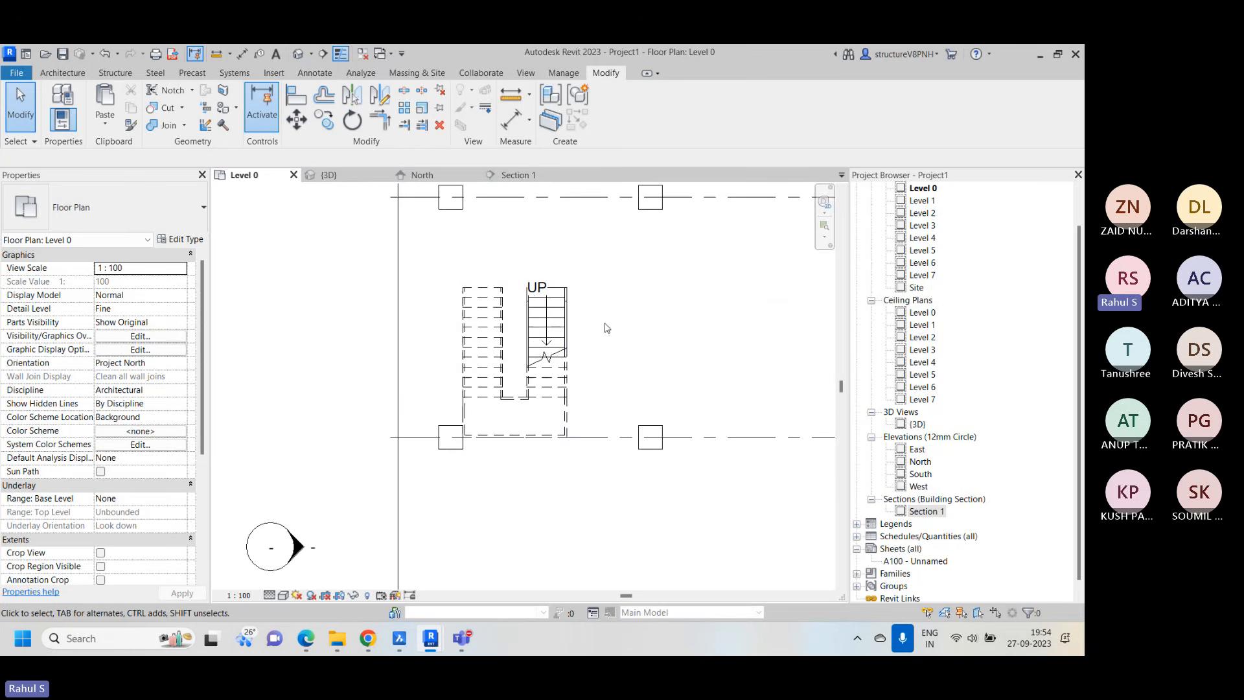
Open the Section 1 view and set its detail level to Fine and its visual style to Shaded
{"action": "scroll", "coordinate": [564, 440], "scroll_direction": "up", "scroll_amount": 3}
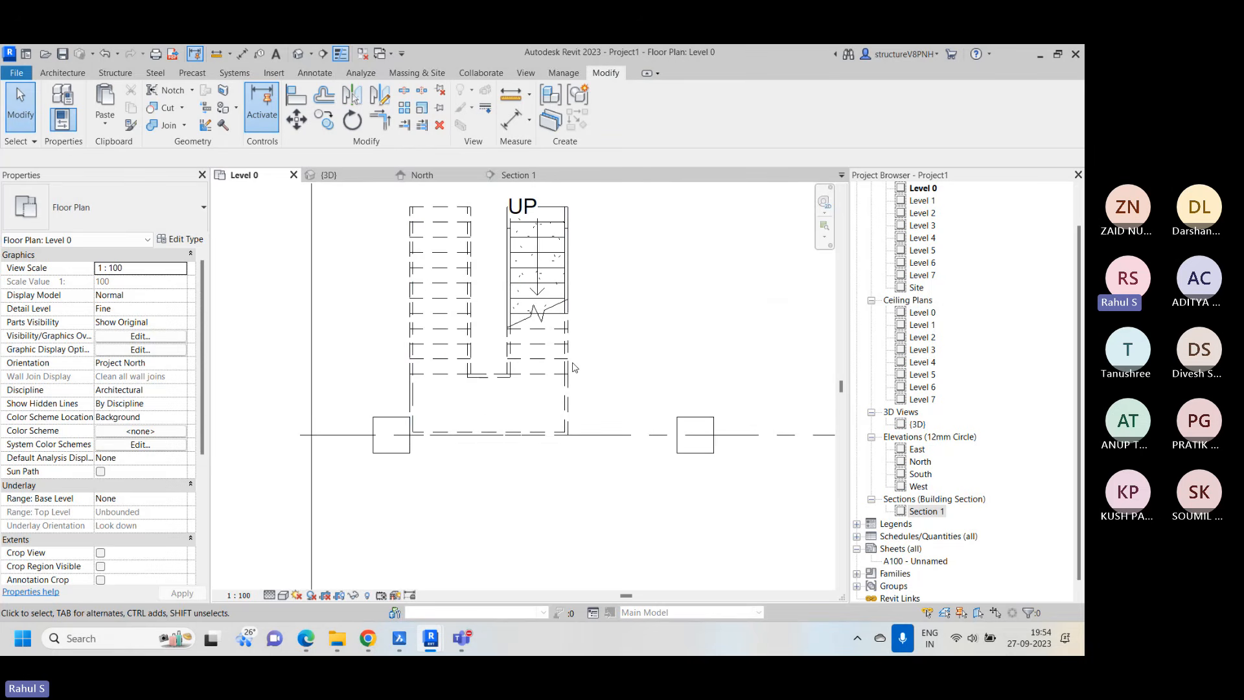
{"action": "middle_click_drag", "start_coordinate": [487, 222], "coordinate": [438, 288]}
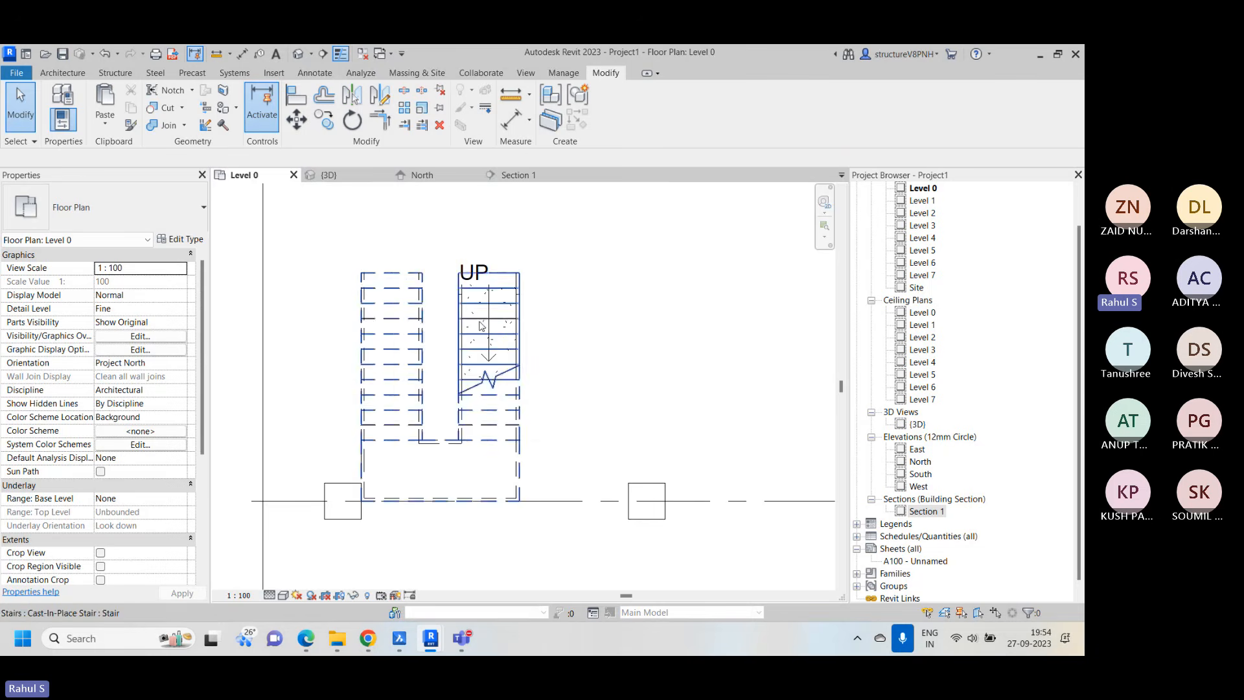
{"action": "scroll", "coordinate": [554, 285], "scroll_direction": "down", "scroll_amount": 1}
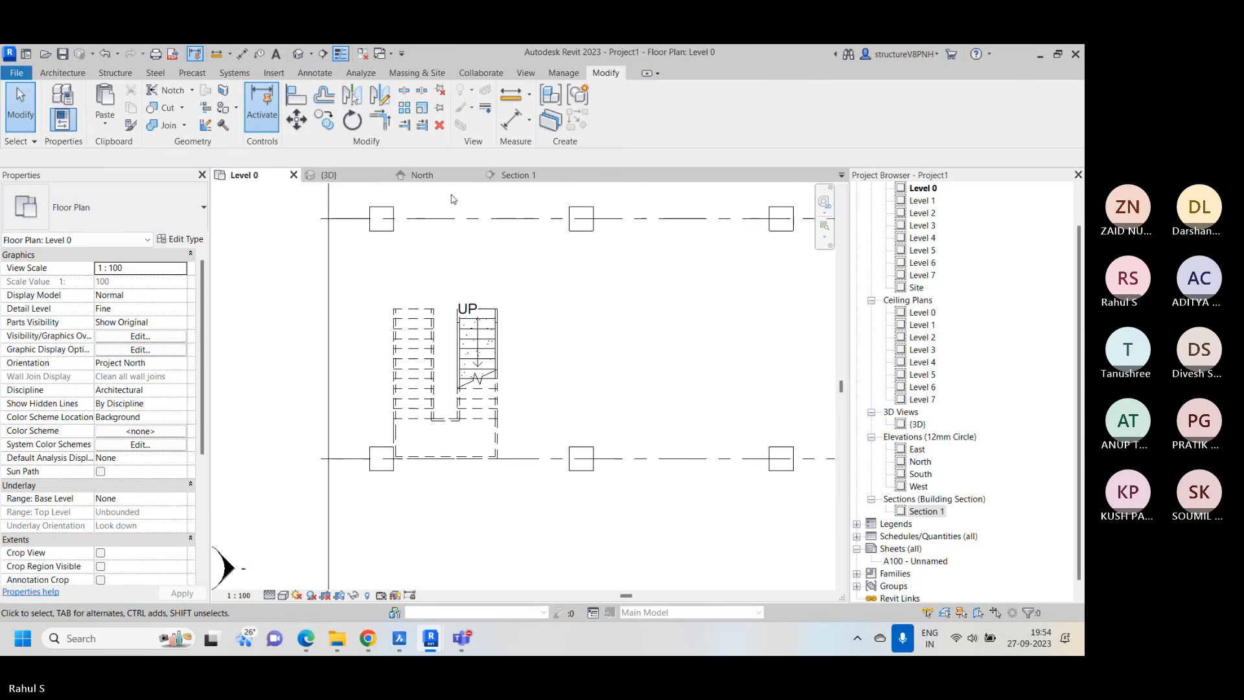
{"action": "left_click", "coordinate": [518, 178]}
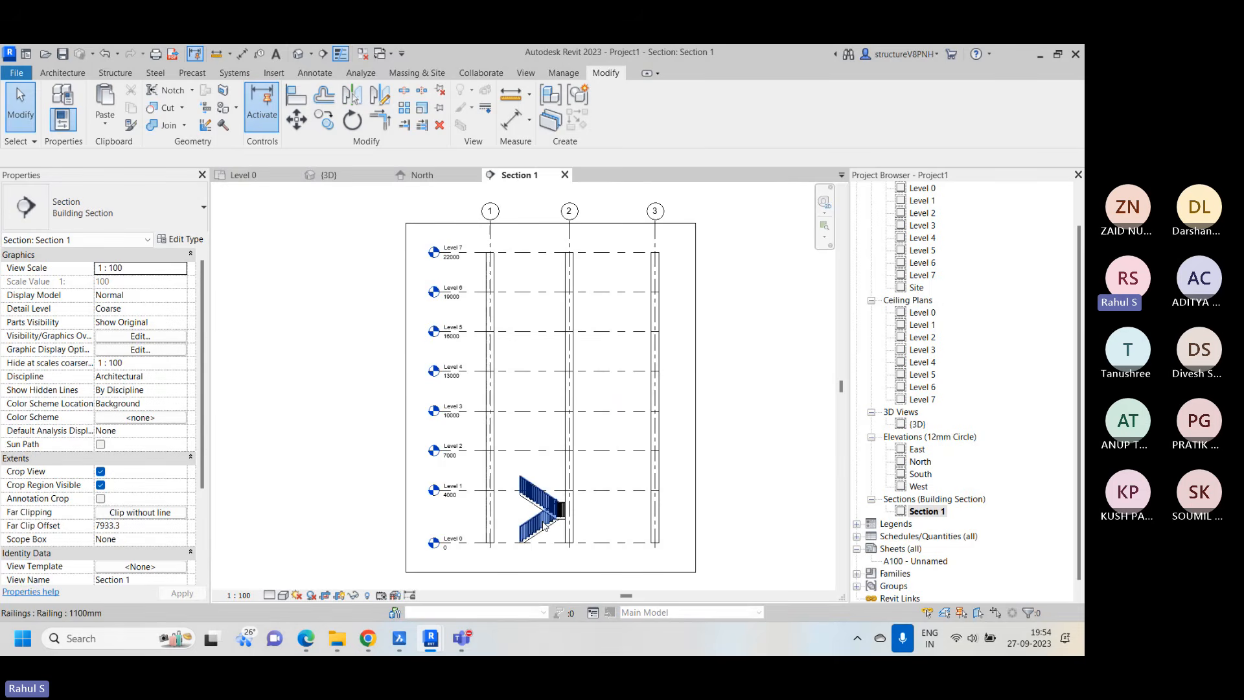
{"action": "scroll", "coordinate": [545, 512], "scroll_direction": "up", "scroll_amount": 5}
{"action": "middle_click_drag", "start_coordinate": [572, 501], "coordinate": [580, 464]}
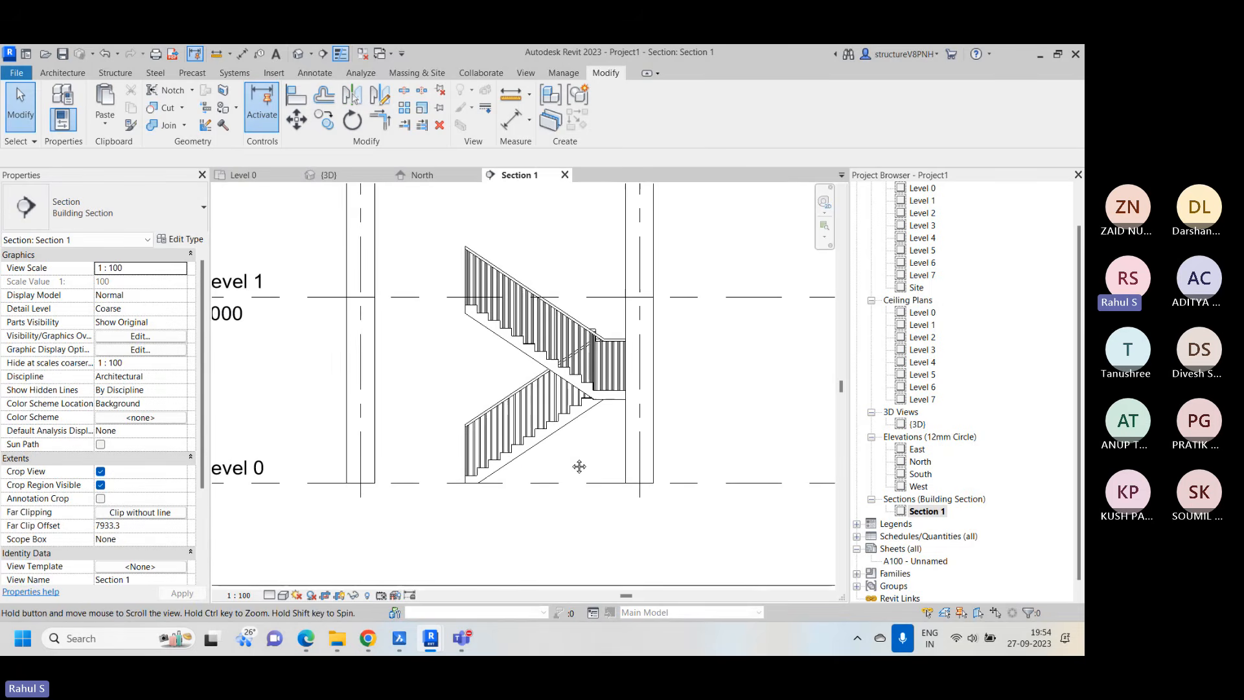
{"action": "left_click", "coordinate": [283, 595]}
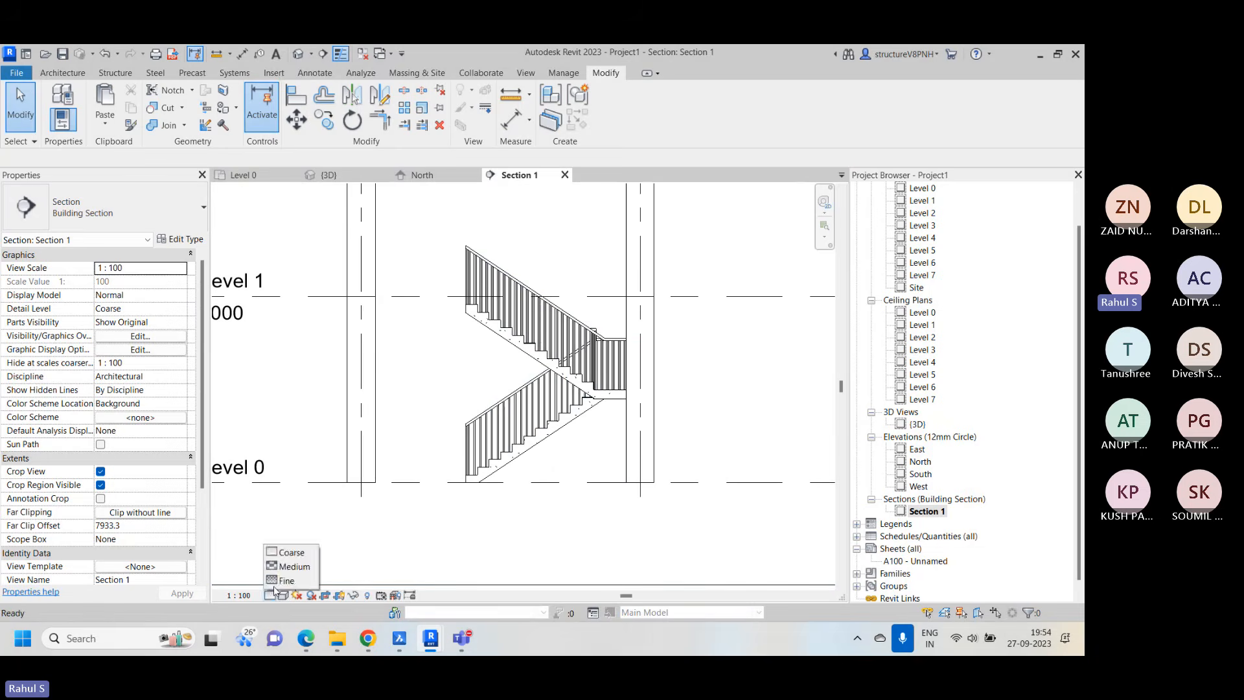
{"action": "left_click", "coordinate": [285, 579]}
{"action": "left_click", "coordinate": [283, 595]}
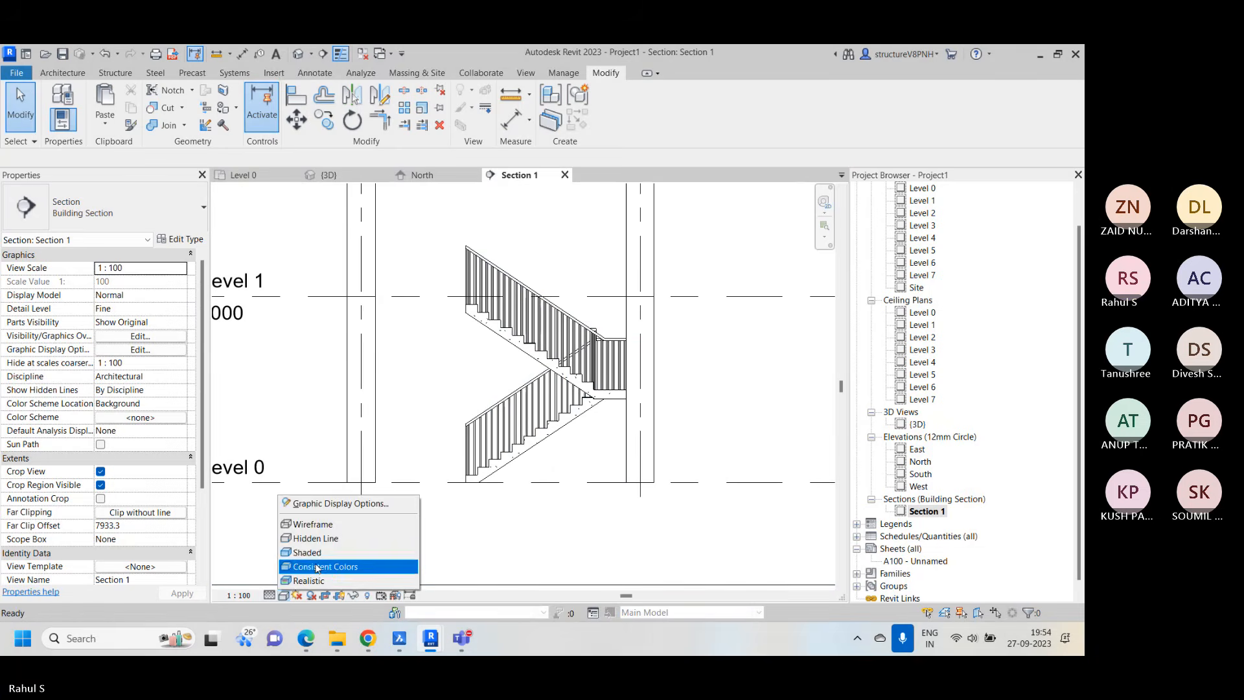
{"action": "left_click", "coordinate": [325, 555]}
{"action": "scroll", "coordinate": [554, 475], "scroll_direction": "down", "scroll_amount": 2}
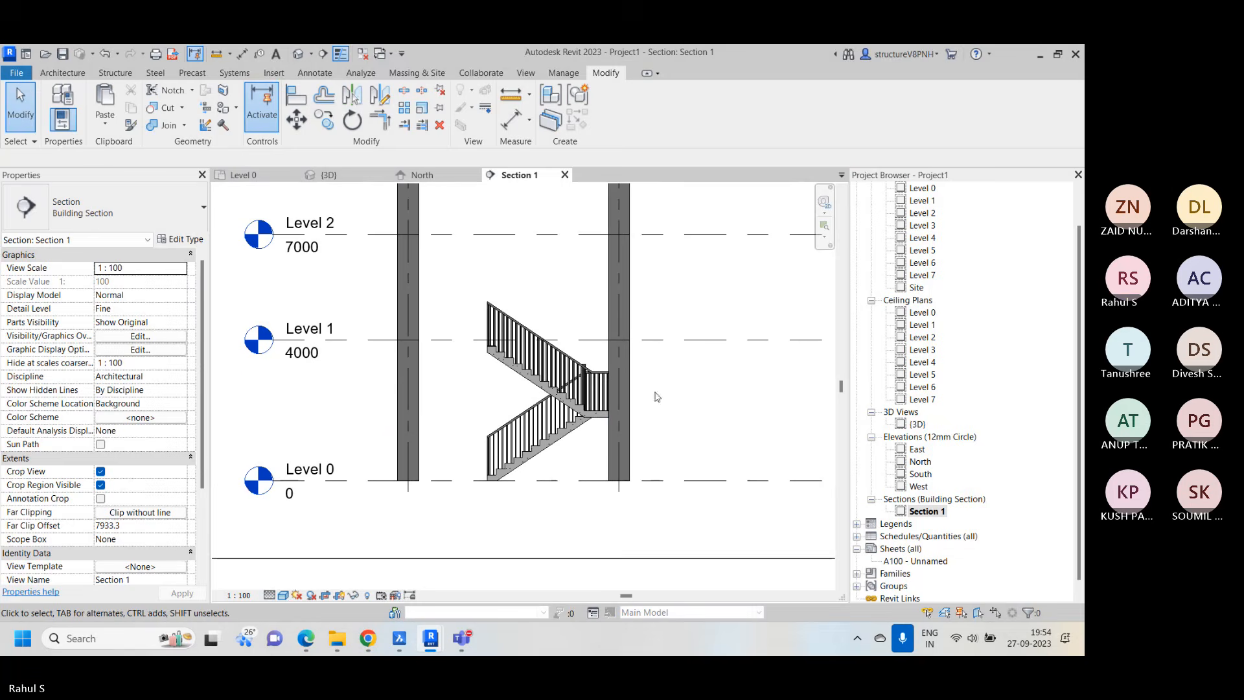
{"action": "middle_click_drag", "start_coordinate": [658, 396], "coordinate": [652, 451]}
In the Level 0 plan, copy the stair and paste it aligned to Levels 1 through 6
{"action": "left_click", "coordinate": [439, 179]}
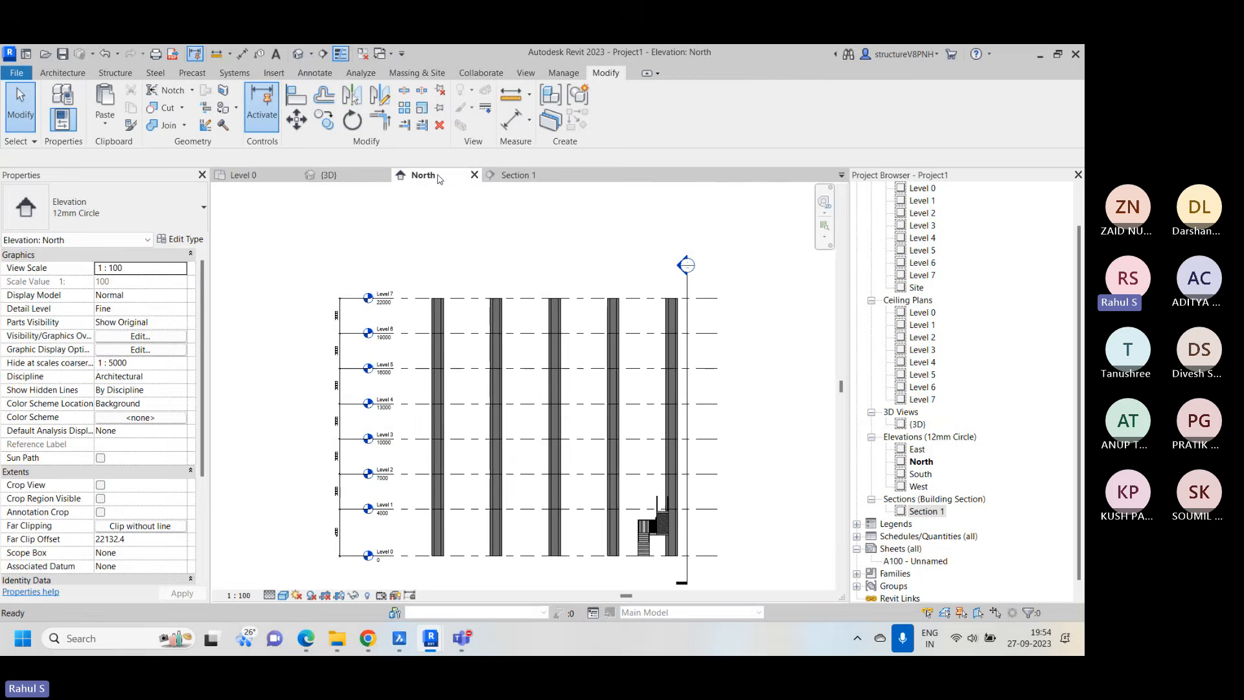
{"action": "scroll", "coordinate": [555, 375], "scroll_direction": "down", "scroll_amount": 3}
{"action": "scroll", "coordinate": [625, 466], "scroll_direction": "up", "scroll_amount": 4}
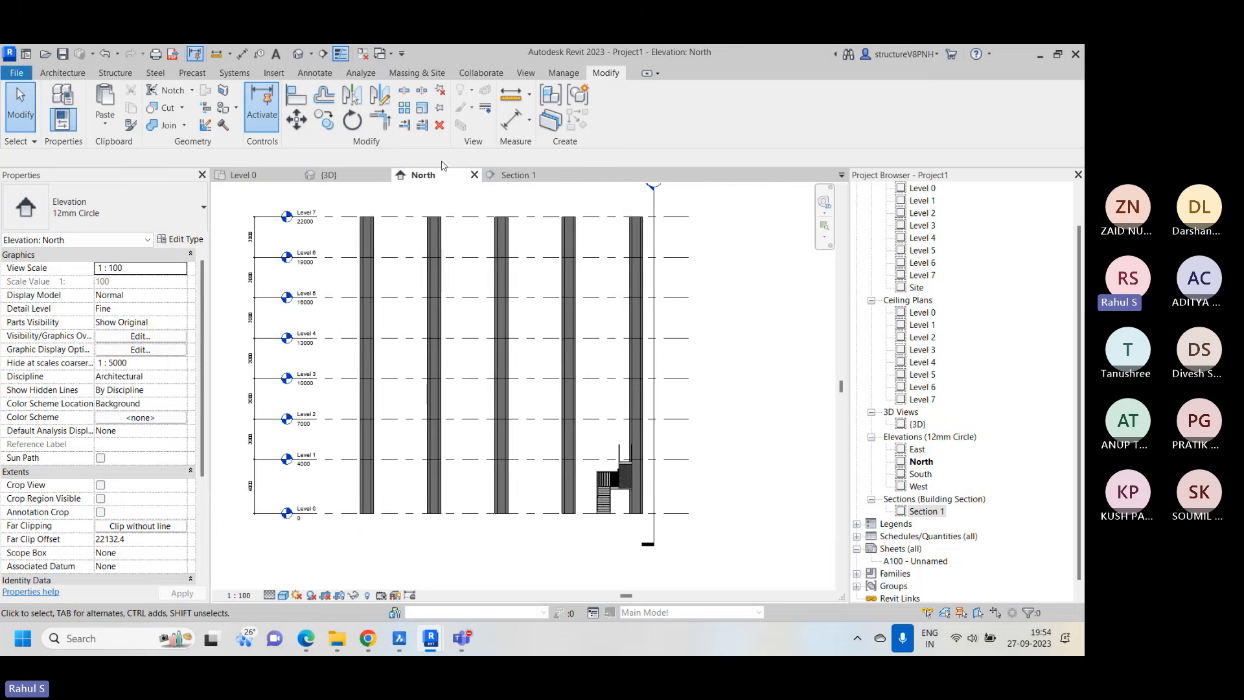
{"action": "left_click", "coordinate": [243, 175]}
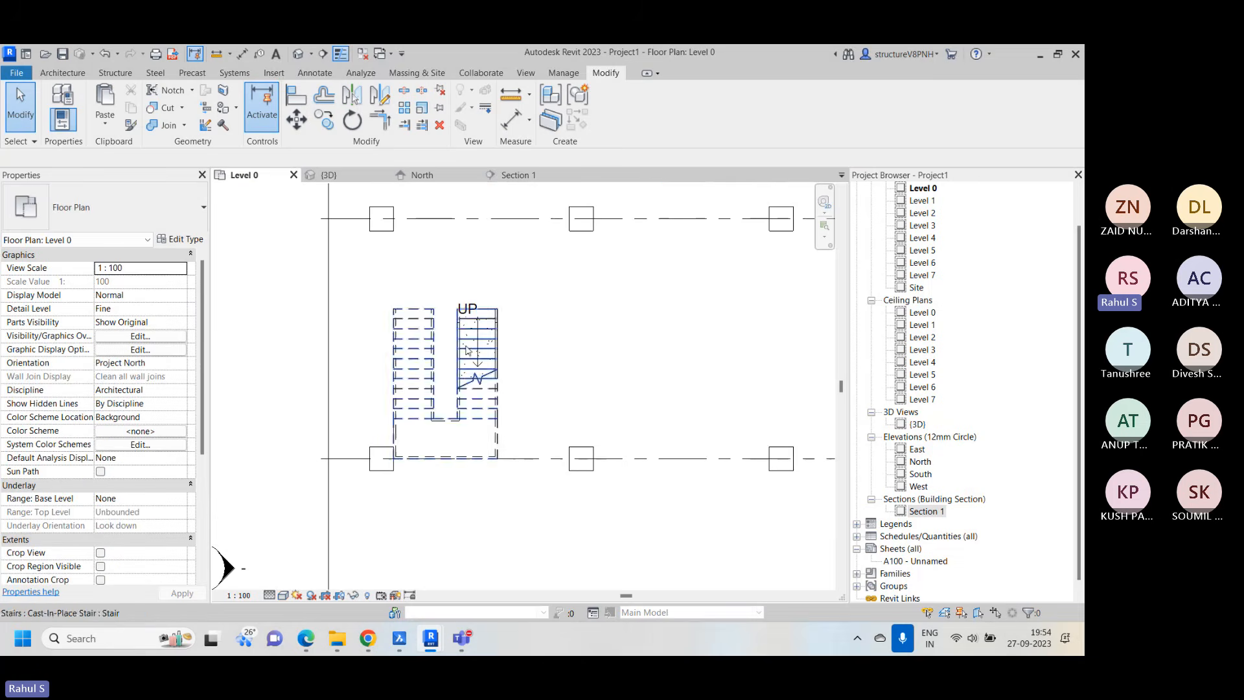
{"action": "left_click", "coordinate": [477, 388]}
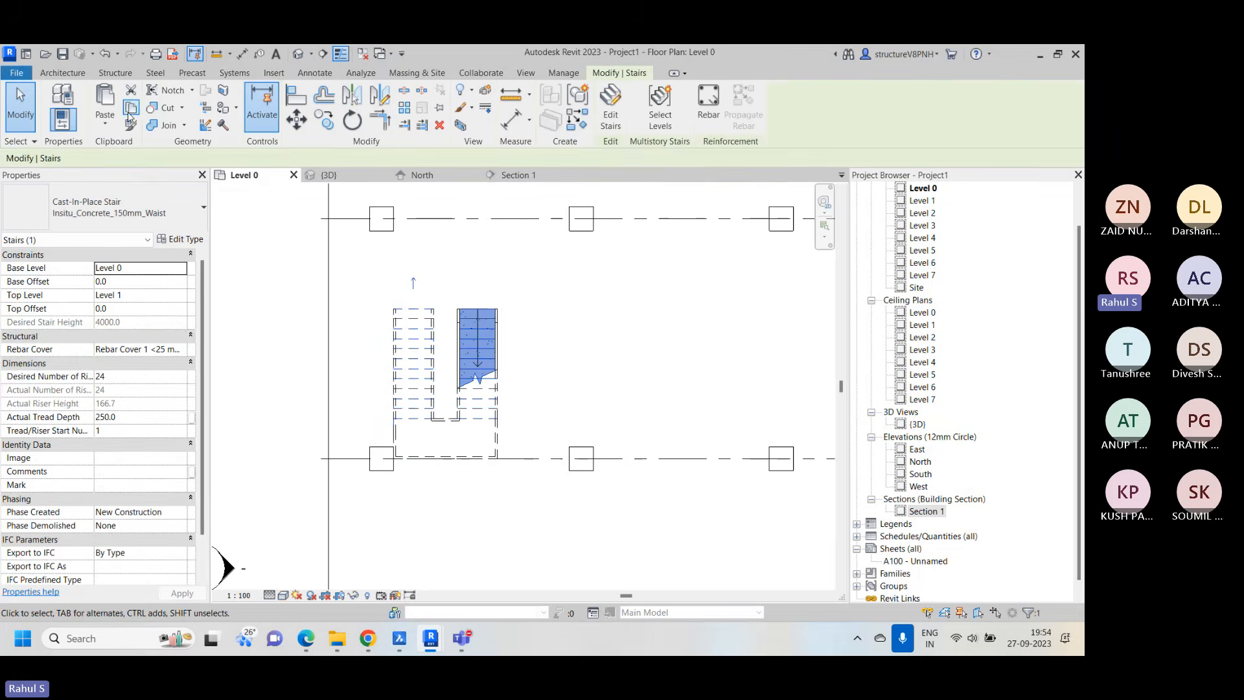
{"action": "left_click", "coordinate": [113, 132]}
{"action": "left_click", "coordinate": [169, 173]}
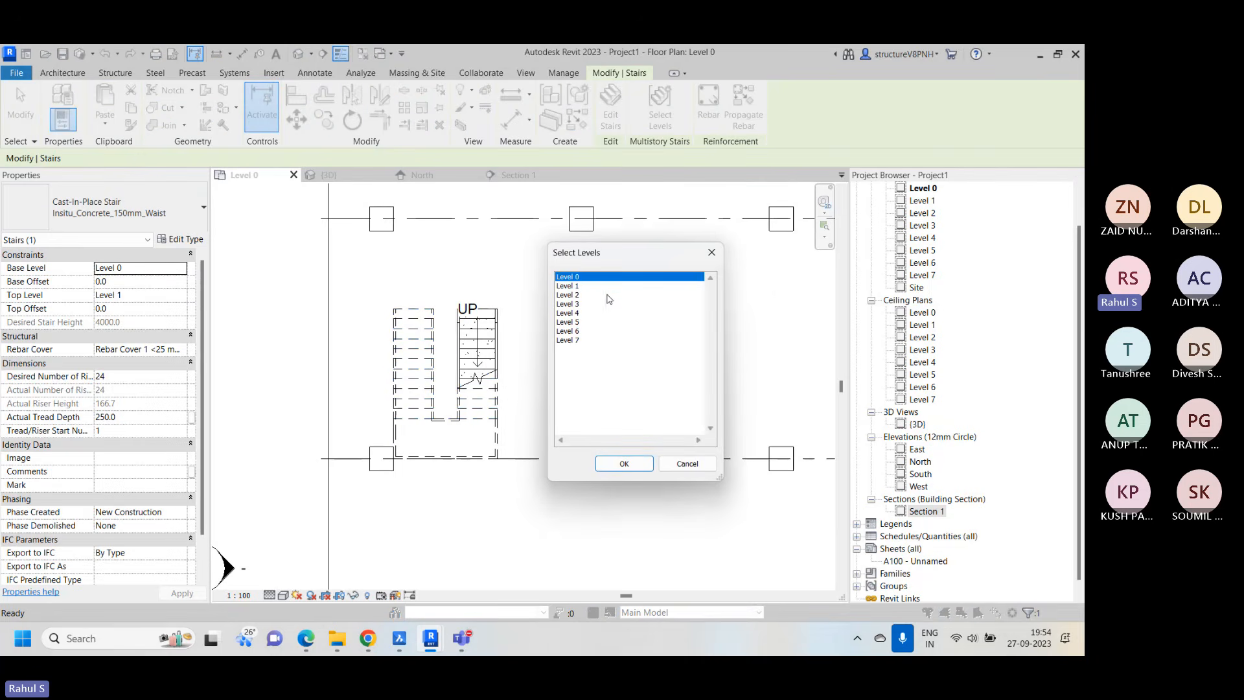
{"action": "left_click", "coordinate": [593, 287]}
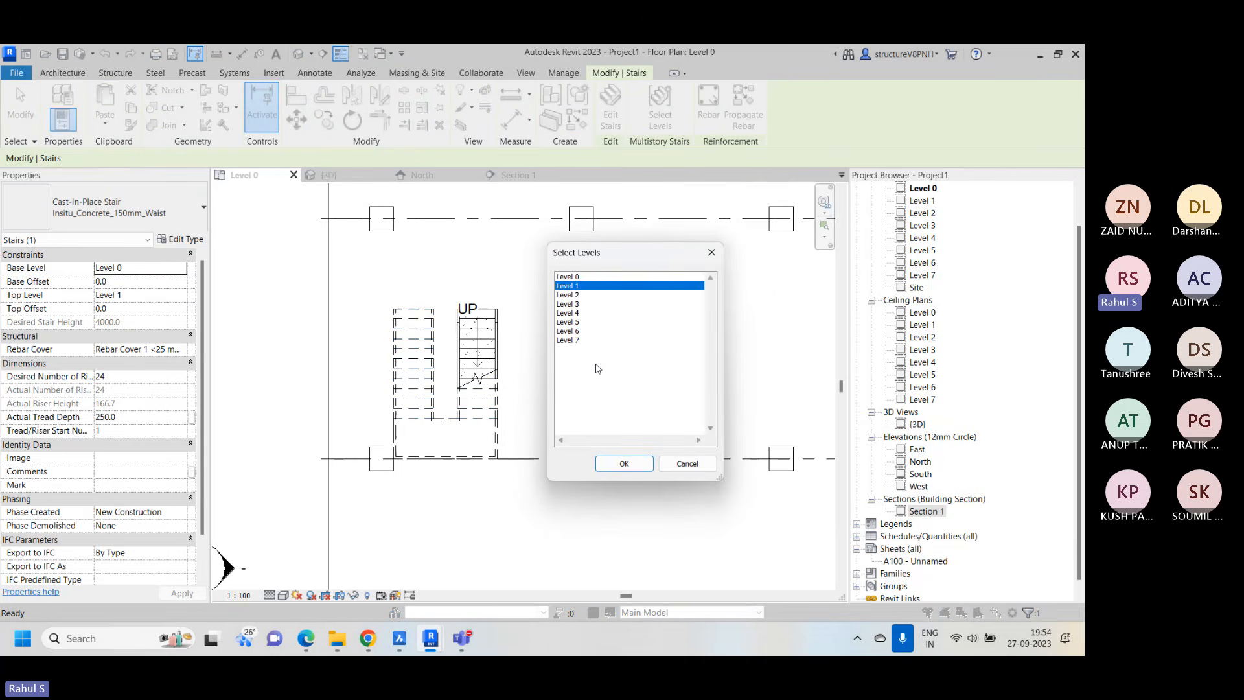
{"action": "left_click", "coordinate": [581, 331], "text": "shift"}
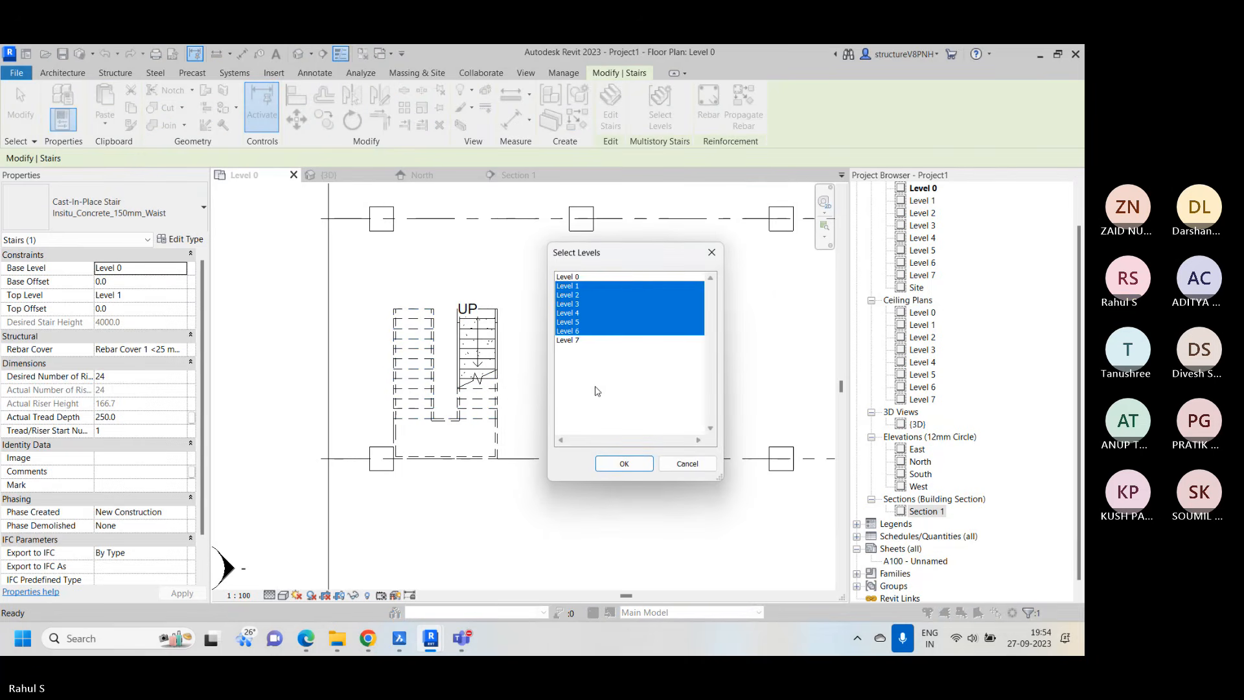
{"action": "left_click", "coordinate": [624, 462]}
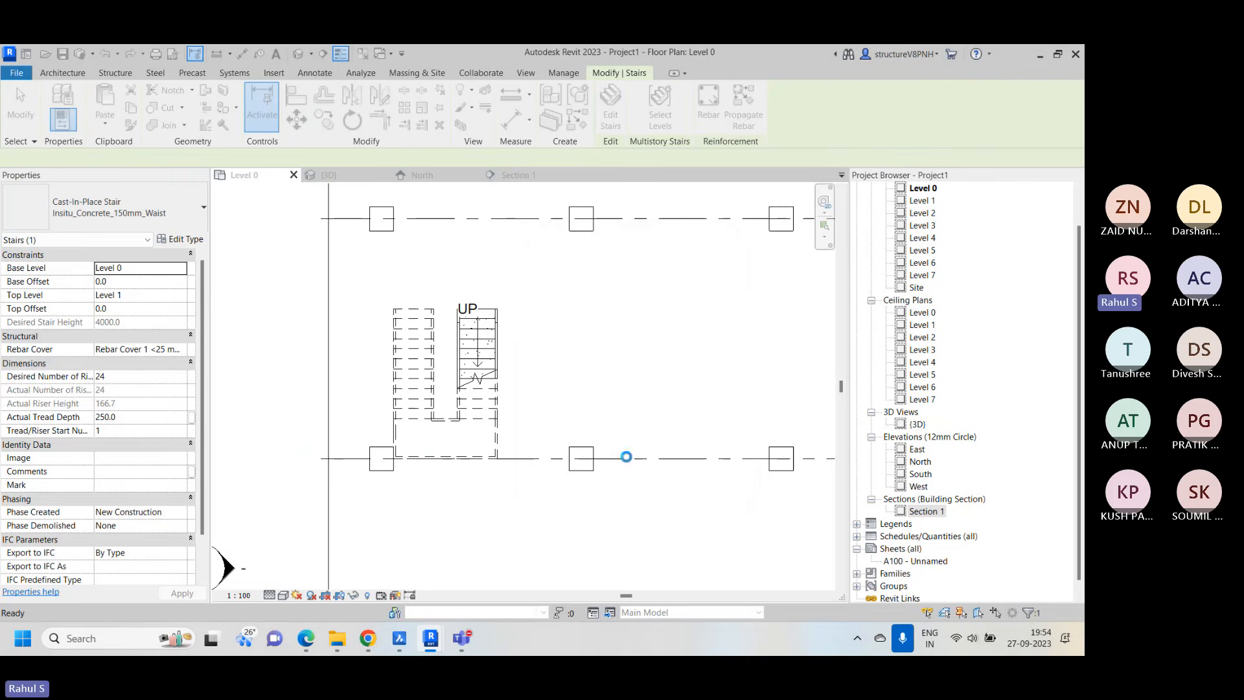
{"action": "left_click", "coordinate": [517, 374]}
Examine the pasted stair flights from Level 0 to Level 7 in the Section 1 view
{"action": "left_click", "coordinate": [515, 175]}
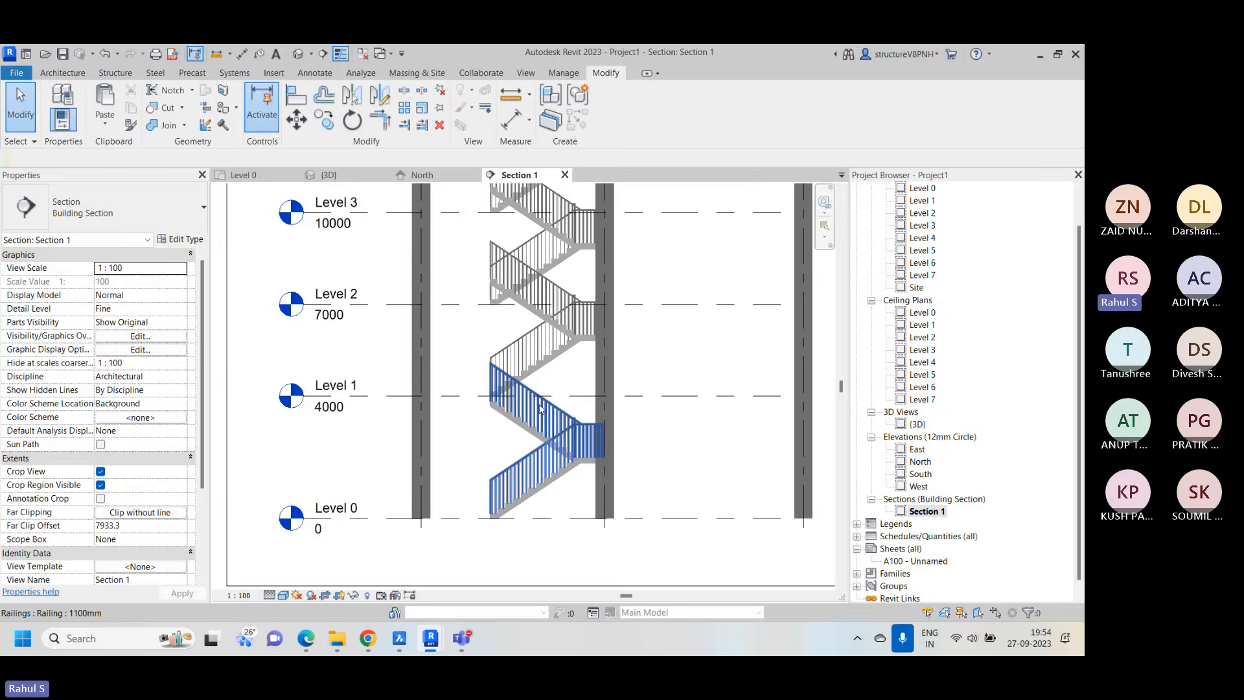
{"action": "scroll", "coordinate": [542, 408], "scroll_direction": "down", "scroll_amount": 5}
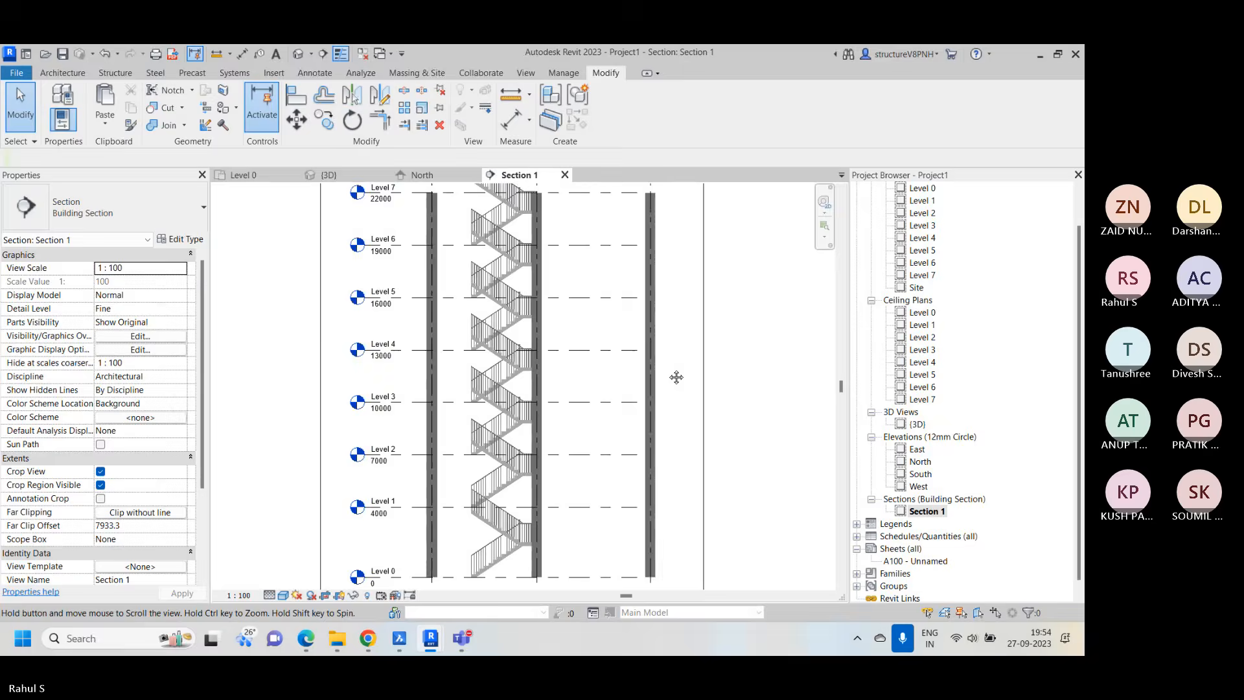
{"action": "scroll", "coordinate": [676, 377], "scroll_direction": "down", "scroll_amount": 3}
{"action": "scroll", "coordinate": [697, 419], "scroll_direction": "down", "scroll_amount": 1}
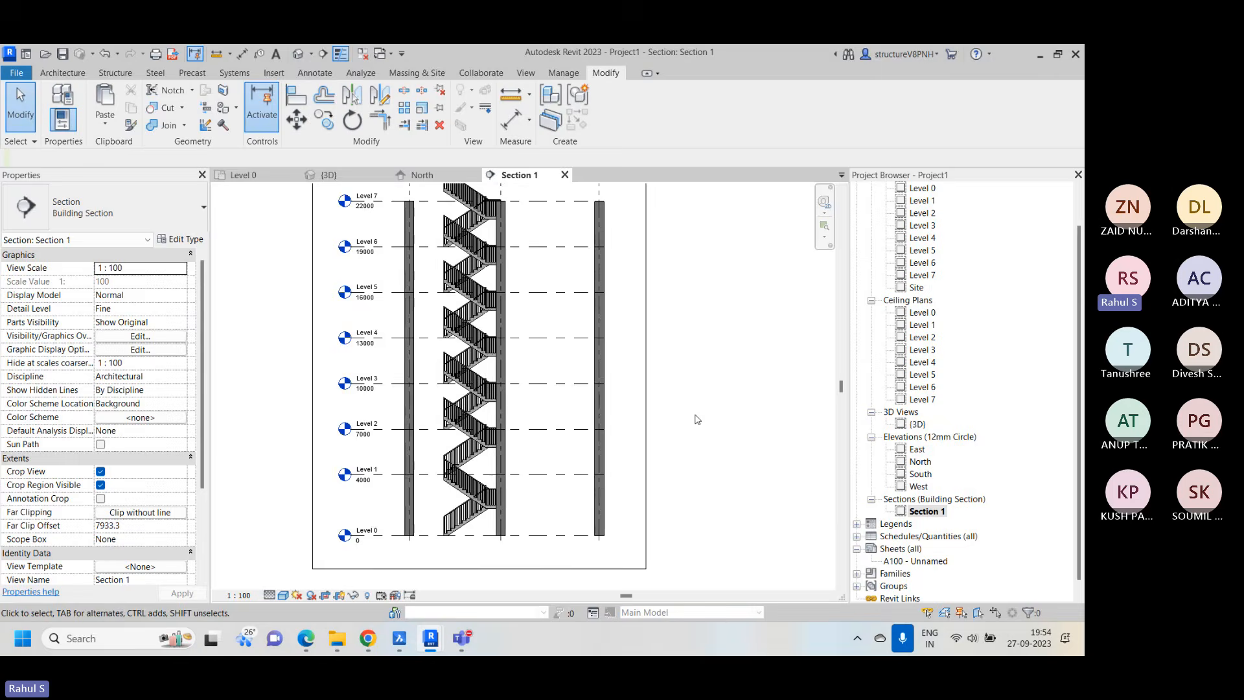
{"action": "scroll", "coordinate": [697, 419], "scroll_direction": "down", "scroll_amount": 1}
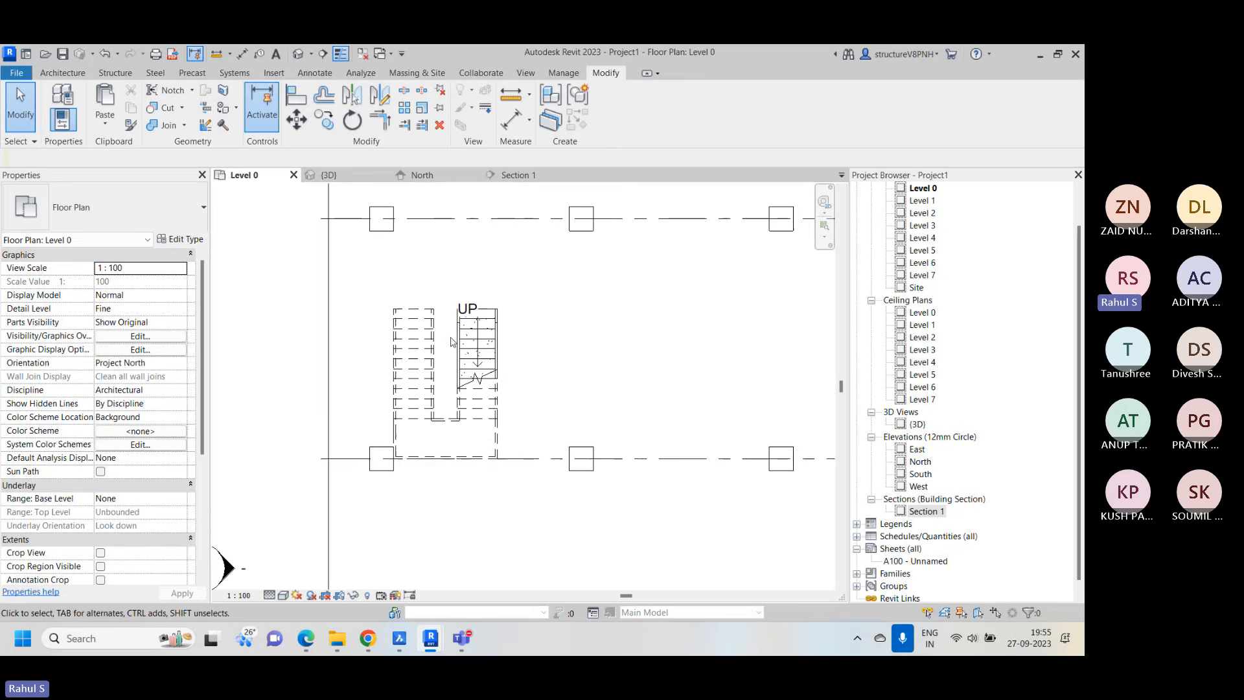
In the Level 0 plan, draw a horizontal building section through the stair between grids 1 and 2, facing grid 2, with about 4029 far clip offset
{"action": "scroll", "coordinate": [451, 241], "scroll_direction": "down", "scroll_amount": 3}
{"action": "scroll", "coordinate": [409, 301], "scroll_direction": "down", "scroll_amount": 2}
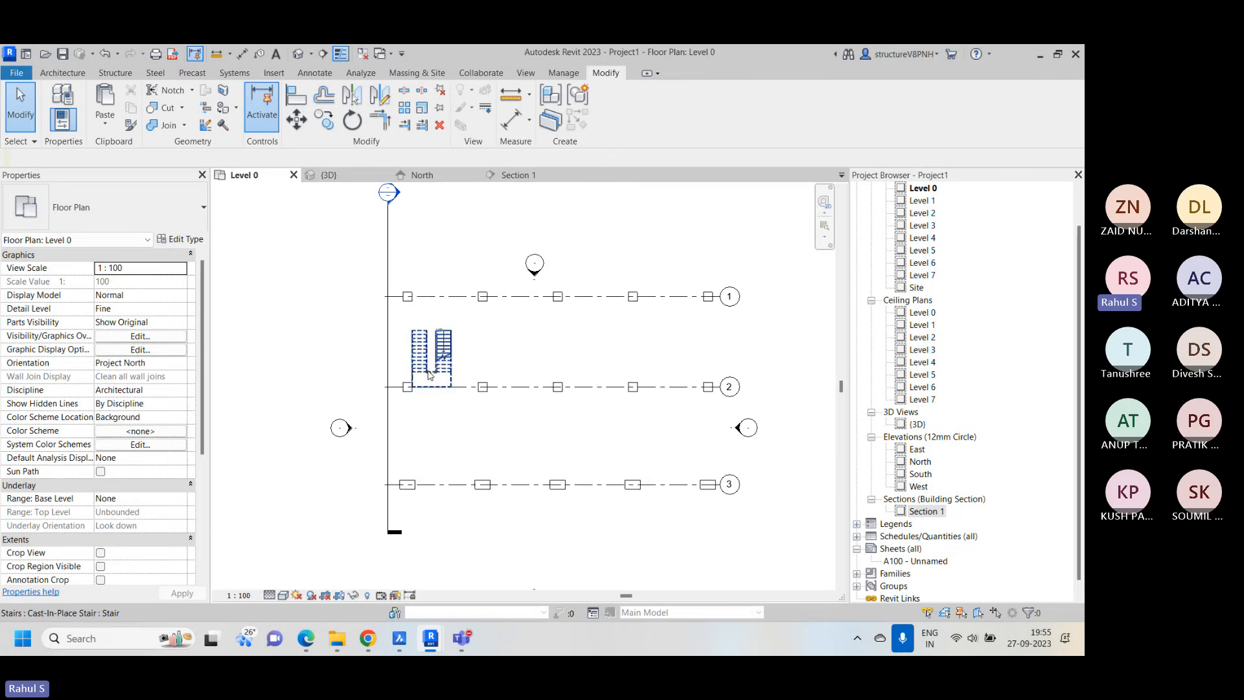
{"action": "scroll", "coordinate": [454, 365], "scroll_direction": "up", "scroll_amount": 2}
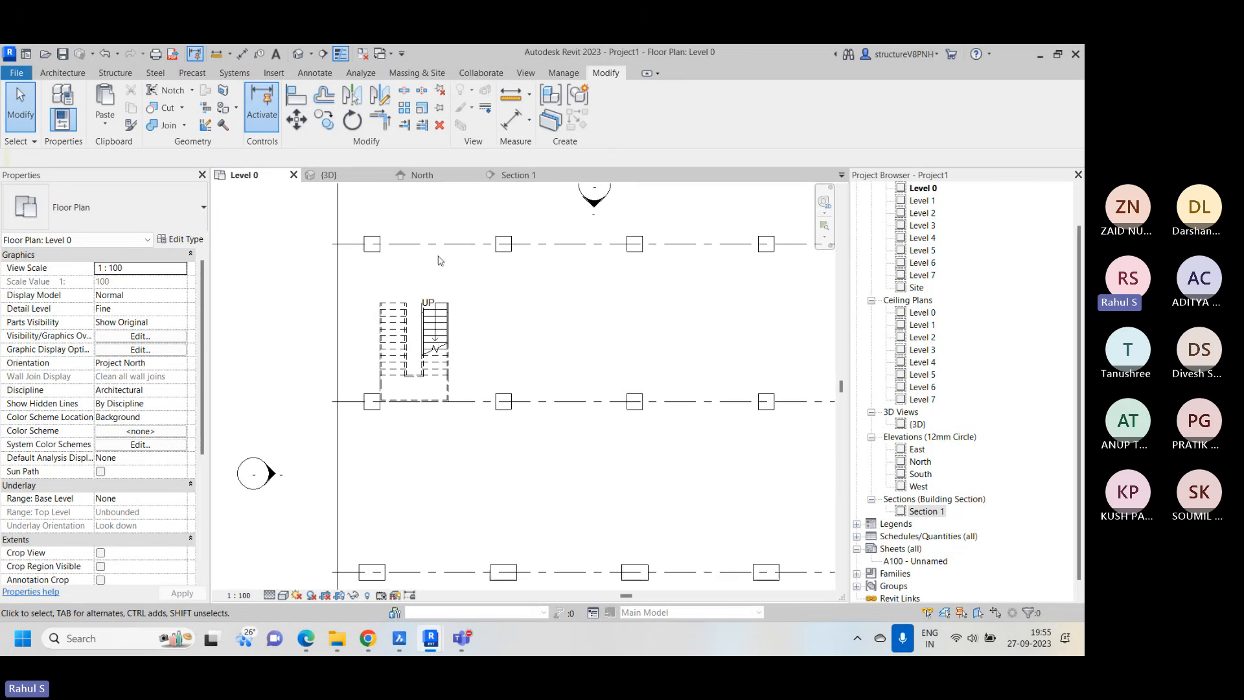
{"action": "left_click", "coordinate": [526, 73]}
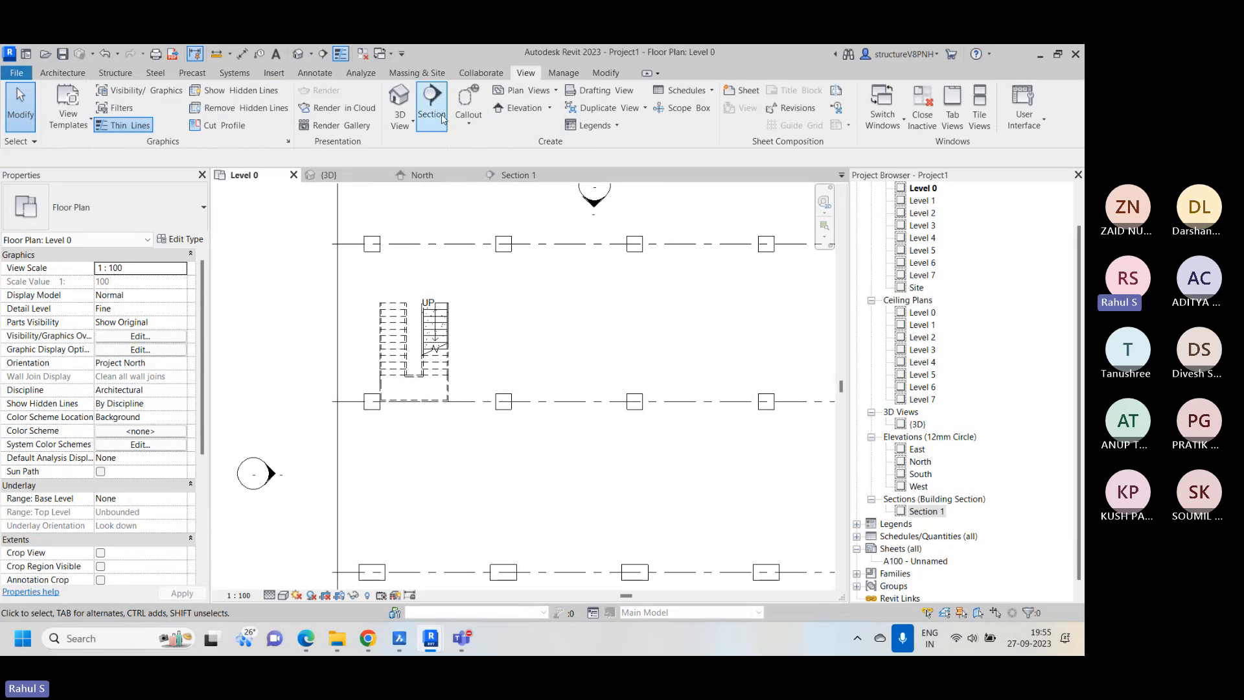
{"action": "left_click", "coordinate": [432, 100]}
{"action": "scroll", "coordinate": [438, 492], "scroll_direction": "down", "scroll_amount": 2}
{"action": "middle_click_drag", "start_coordinate": [438, 493], "coordinate": [427, 442]}
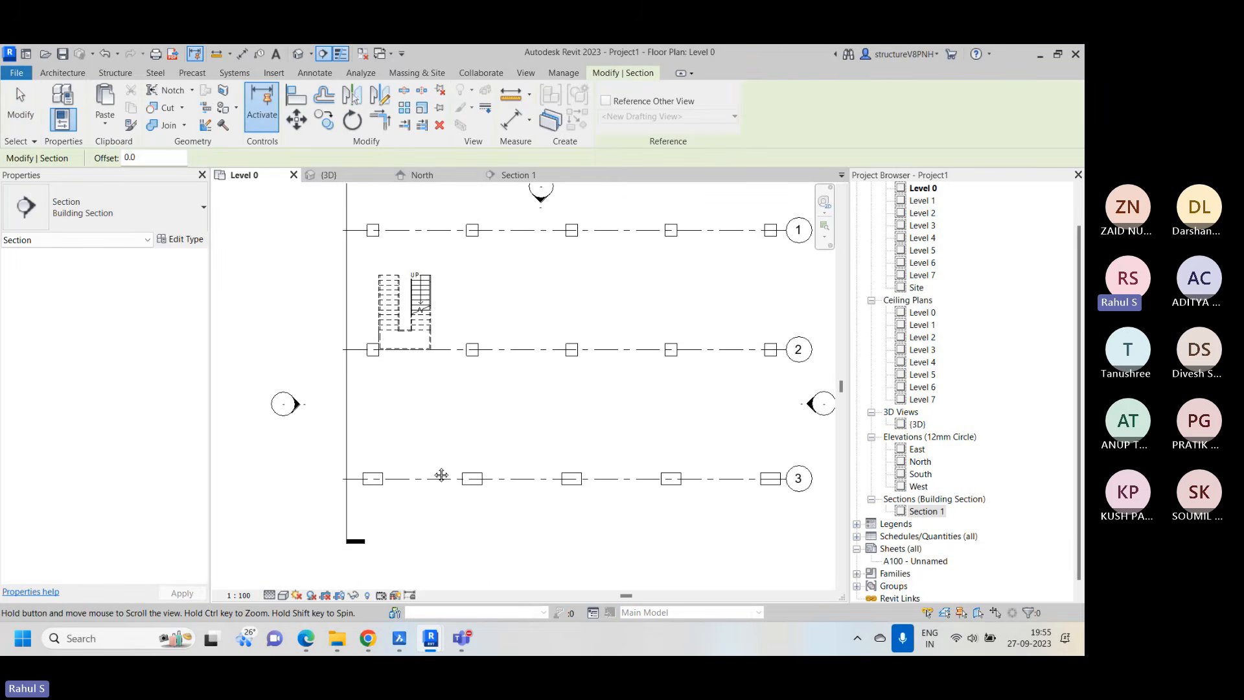
{"action": "middle_click_drag", "start_coordinate": [464, 274], "coordinate": [482, 353]}
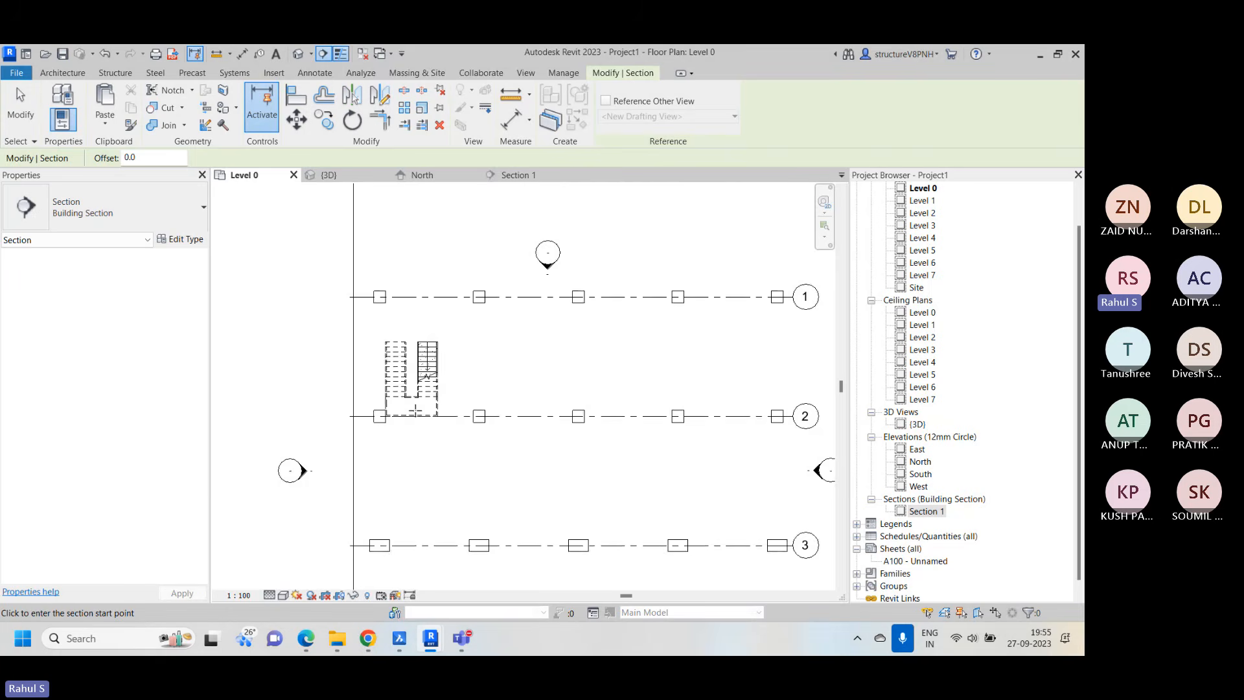
{"action": "scroll", "coordinate": [429, 383], "scroll_direction": "up", "scroll_amount": 2}
{"action": "scroll", "coordinate": [439, 316], "scroll_direction": "down", "scroll_amount": 3}
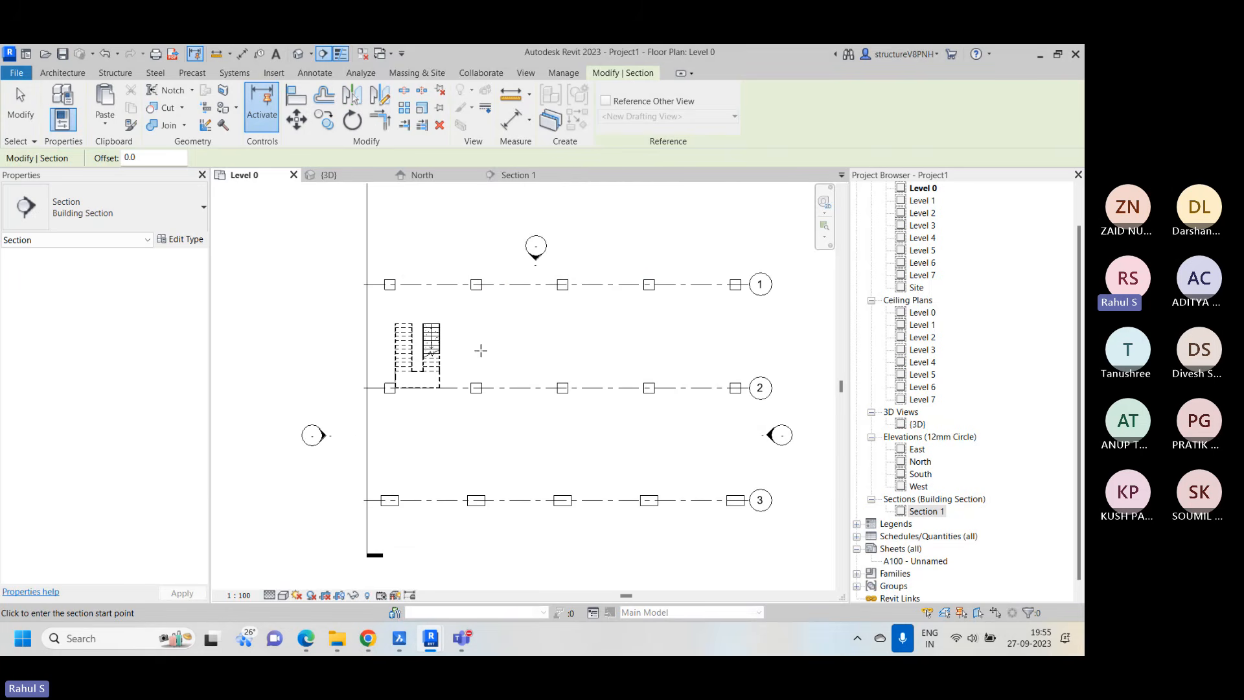
{"action": "left_click", "coordinate": [770, 342]}
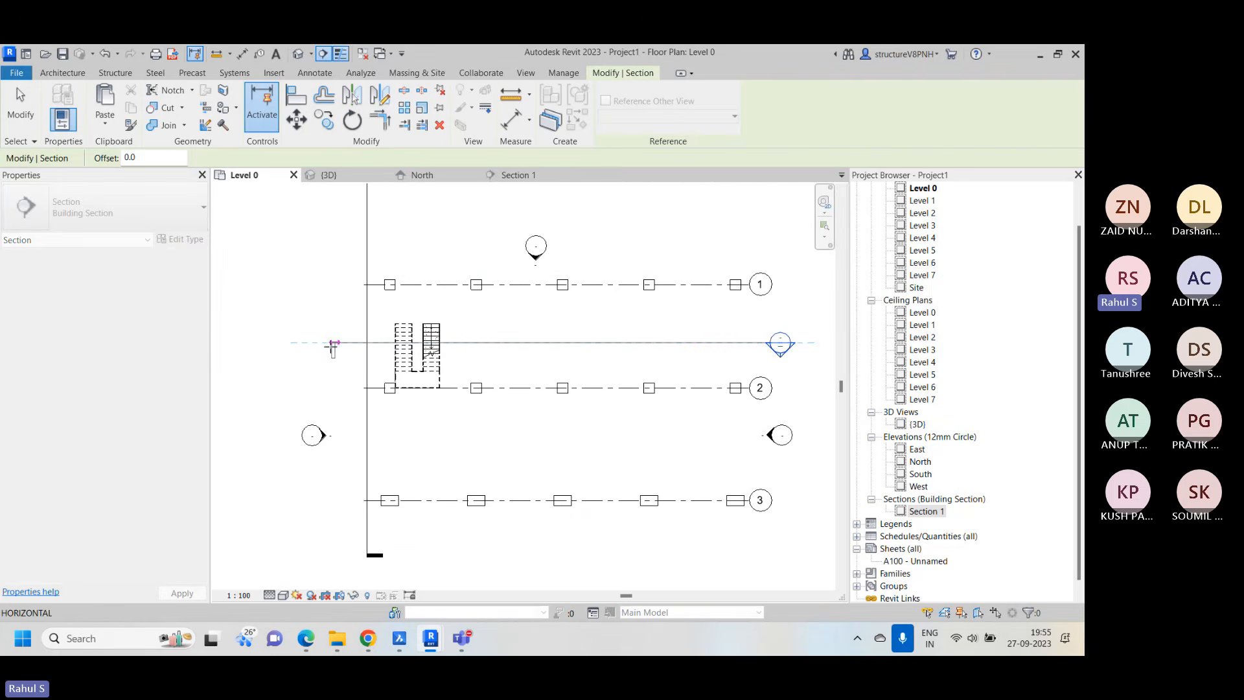
{"action": "left_click", "coordinate": [307, 343]}
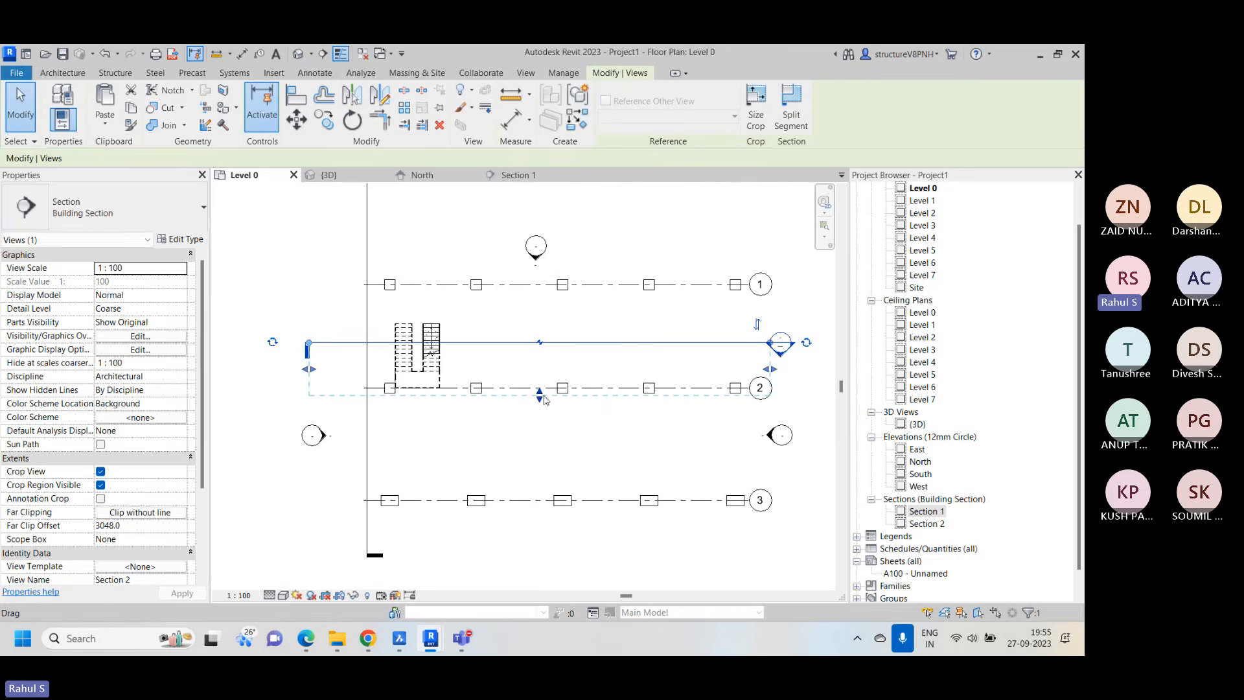
{"action": "left_click_drag", "start_coordinate": [543, 400], "coordinate": [547, 413]}
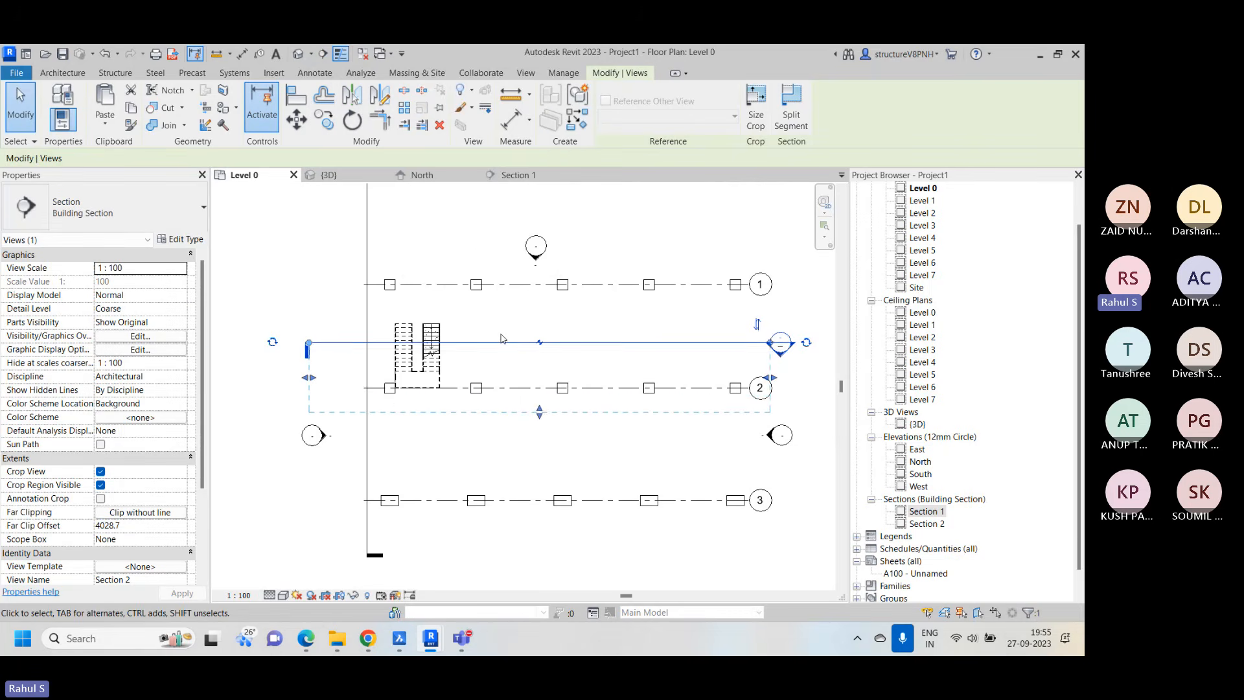
Split the Section 2 line at the stair's UP flight and place its tail-side segment across the landing, just above grid 2
{"action": "scroll", "coordinate": [471, 339], "scroll_direction": "up", "scroll_amount": 2}
{"action": "scroll", "coordinate": [502, 309], "scroll_direction": "down", "scroll_amount": 3}
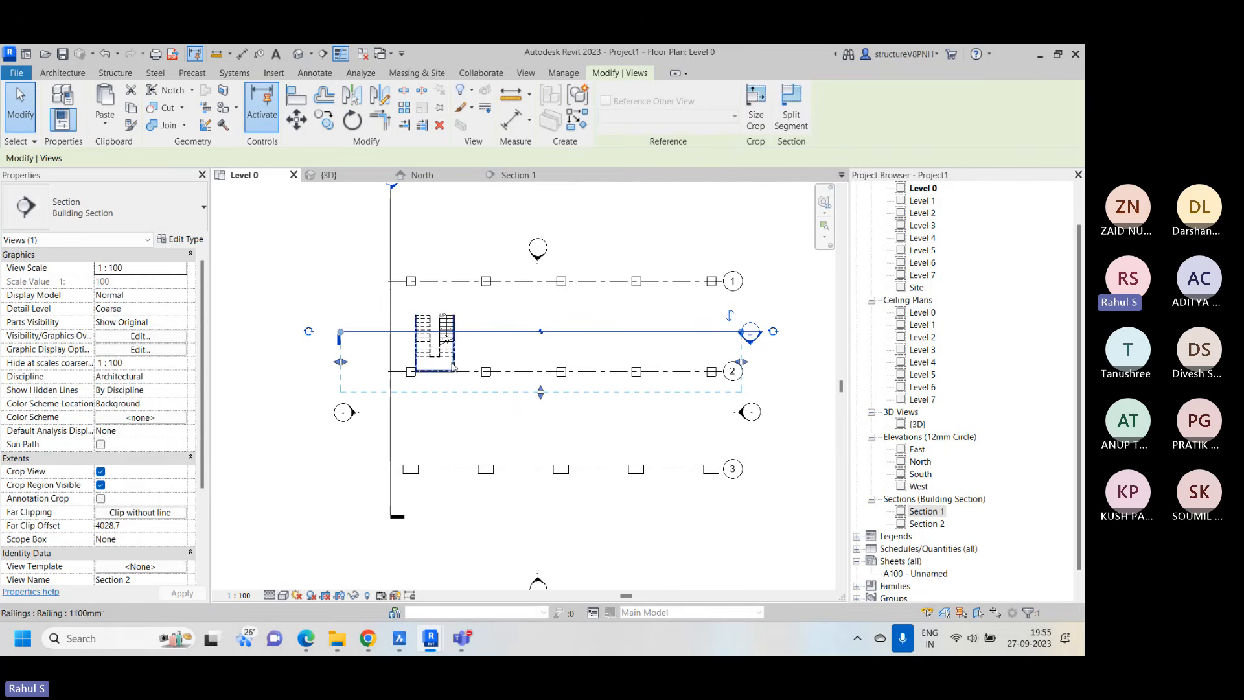
{"action": "left_click", "coordinate": [791, 110]}
{"action": "scroll", "coordinate": [444, 332], "scroll_direction": "up", "scroll_amount": 3}
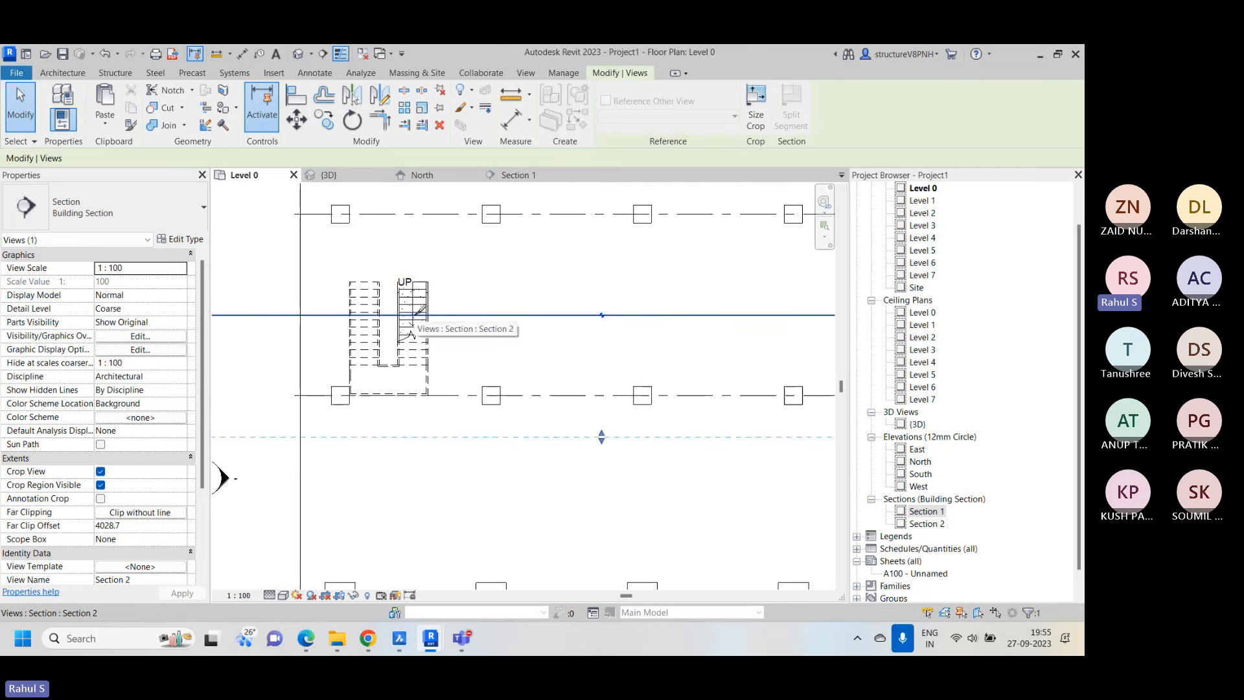
{"action": "left_click", "coordinate": [415, 316]}
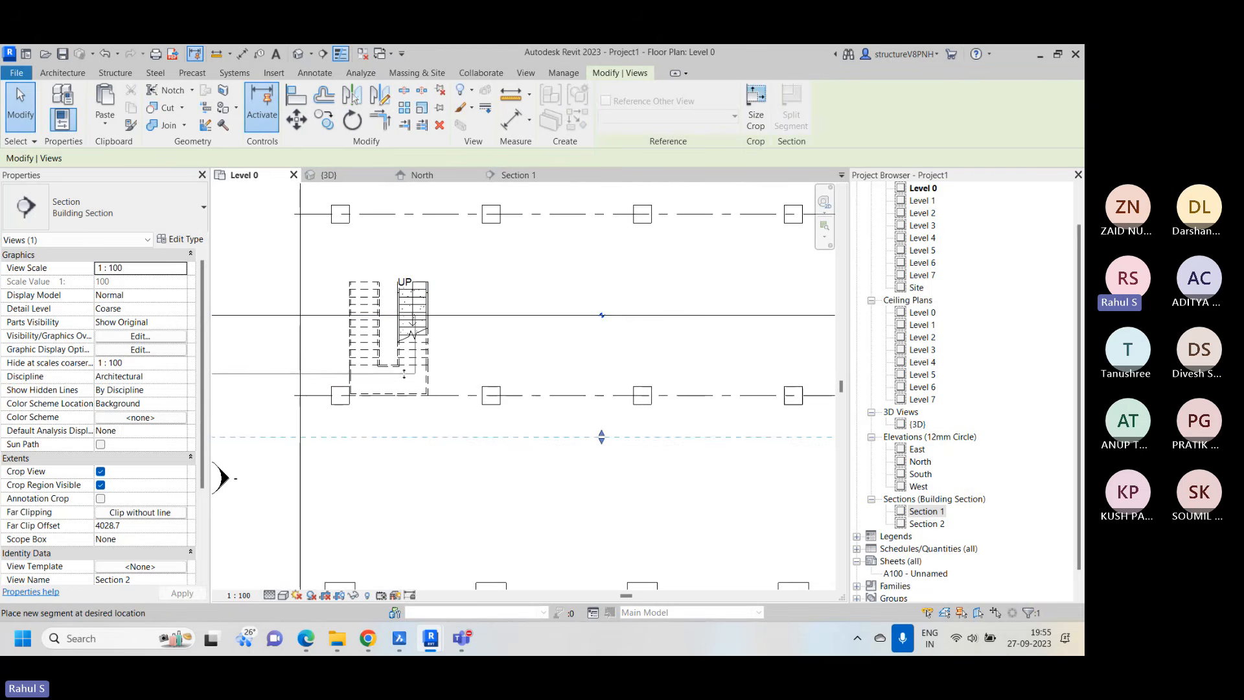
{"action": "left_click", "coordinate": [366, 379]}
{"action": "right_click", "coordinate": [467, 276]}
{"action": "left_click", "coordinate": [492, 281]}
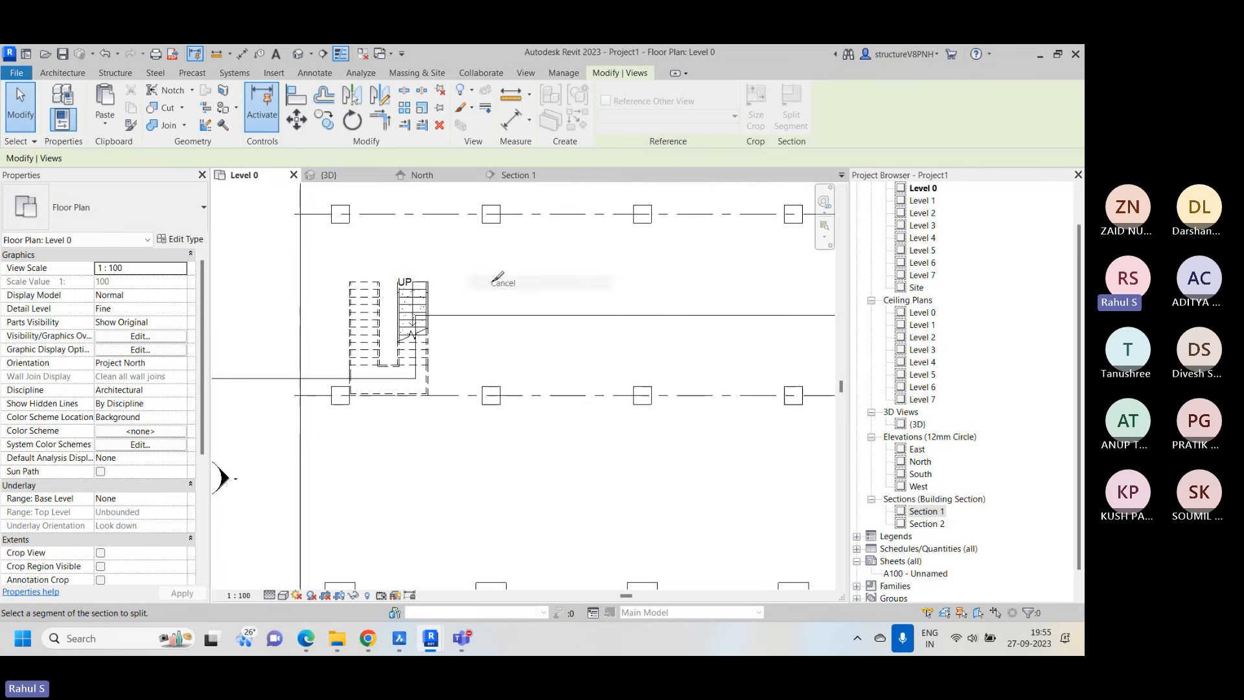
{"action": "right_click", "coordinate": [492, 281]}
{"action": "left_click", "coordinate": [512, 286]}
Open the Section 2 view and examine how the split section cuts the stair and columns across the levels
{"action": "scroll", "coordinate": [513, 286], "scroll_direction": "down", "scroll_amount": 3}
{"action": "scroll", "coordinate": [492, 298], "scroll_direction": "up", "scroll_amount": 2}
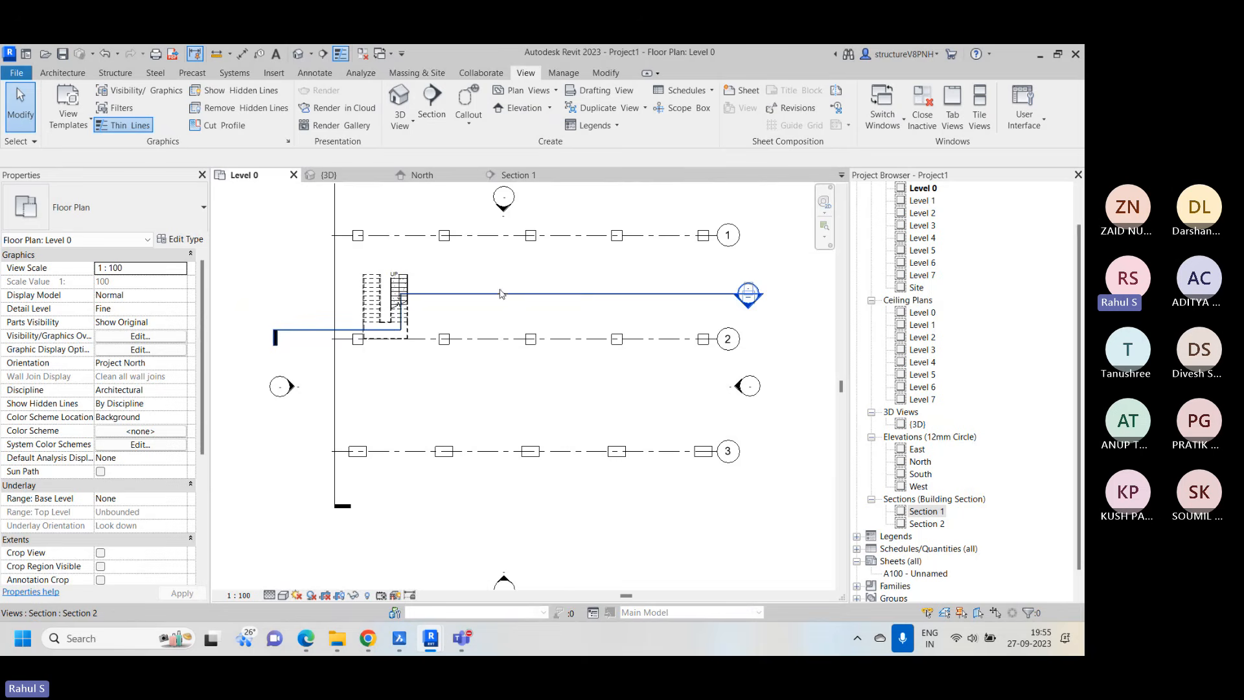
{"action": "scroll", "coordinate": [404, 293], "scroll_direction": "up", "scroll_amount": 5}
{"action": "scroll", "coordinate": [453, 288], "scroll_direction": "down", "scroll_amount": 3}
{"action": "scroll", "coordinate": [496, 271], "scroll_direction": "down", "scroll_amount": 2}
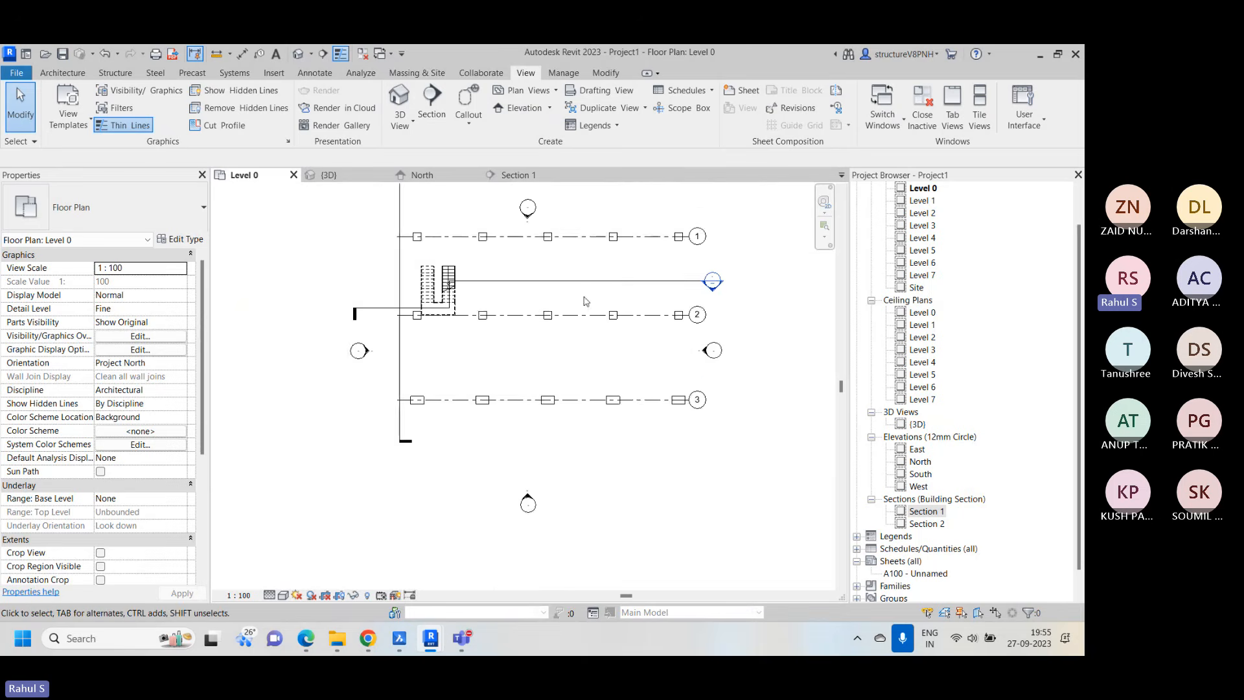
{"action": "double_click", "coordinate": [927, 525]}
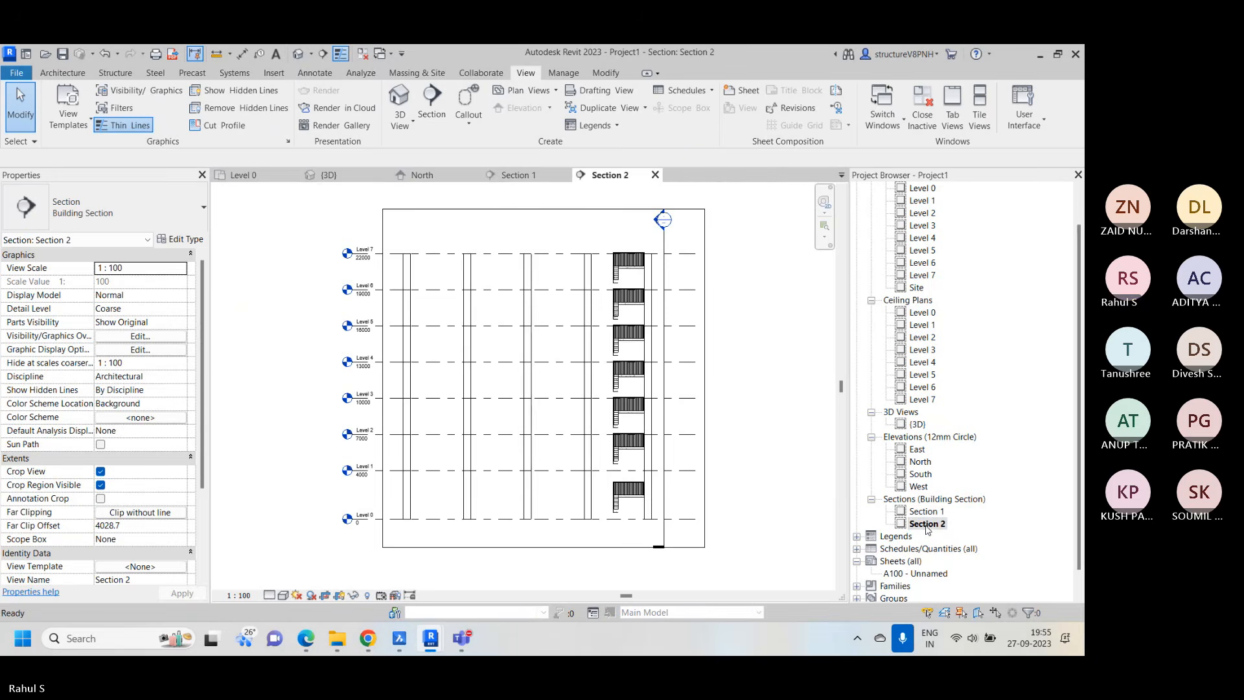
{"action": "scroll", "coordinate": [683, 408], "scroll_direction": "down", "scroll_amount": 5}
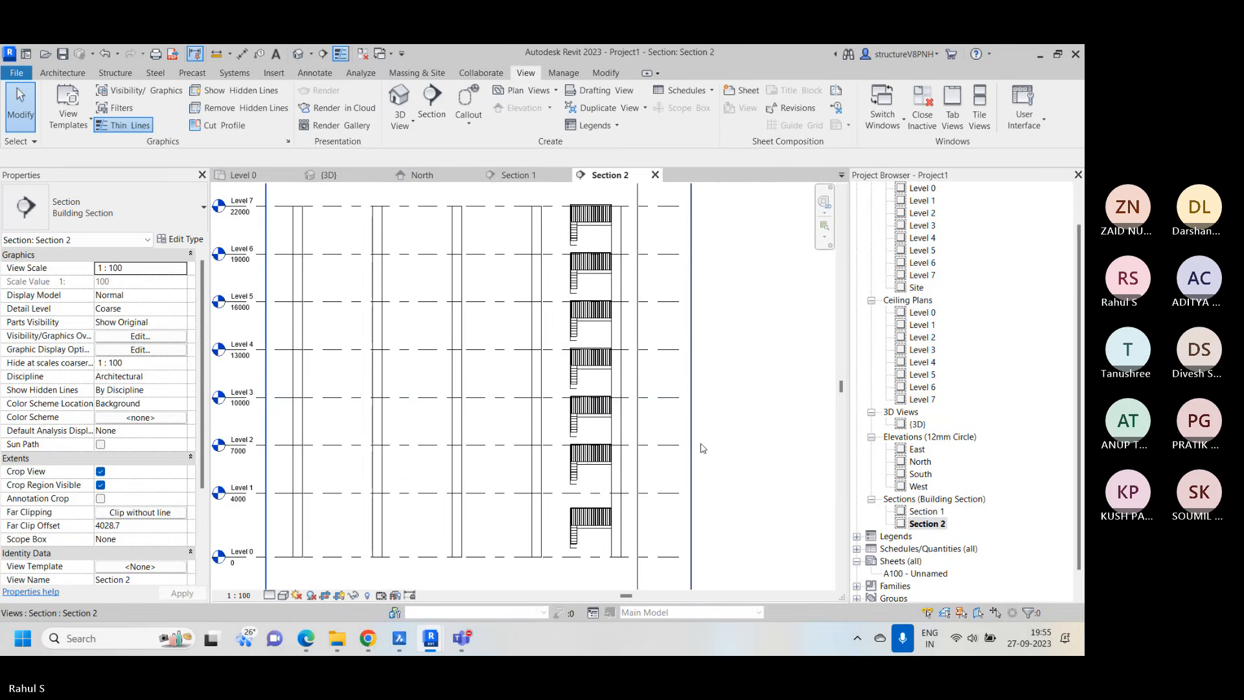
{"action": "middle_click_drag", "start_coordinate": [797, 483], "coordinate": [748, 479]}
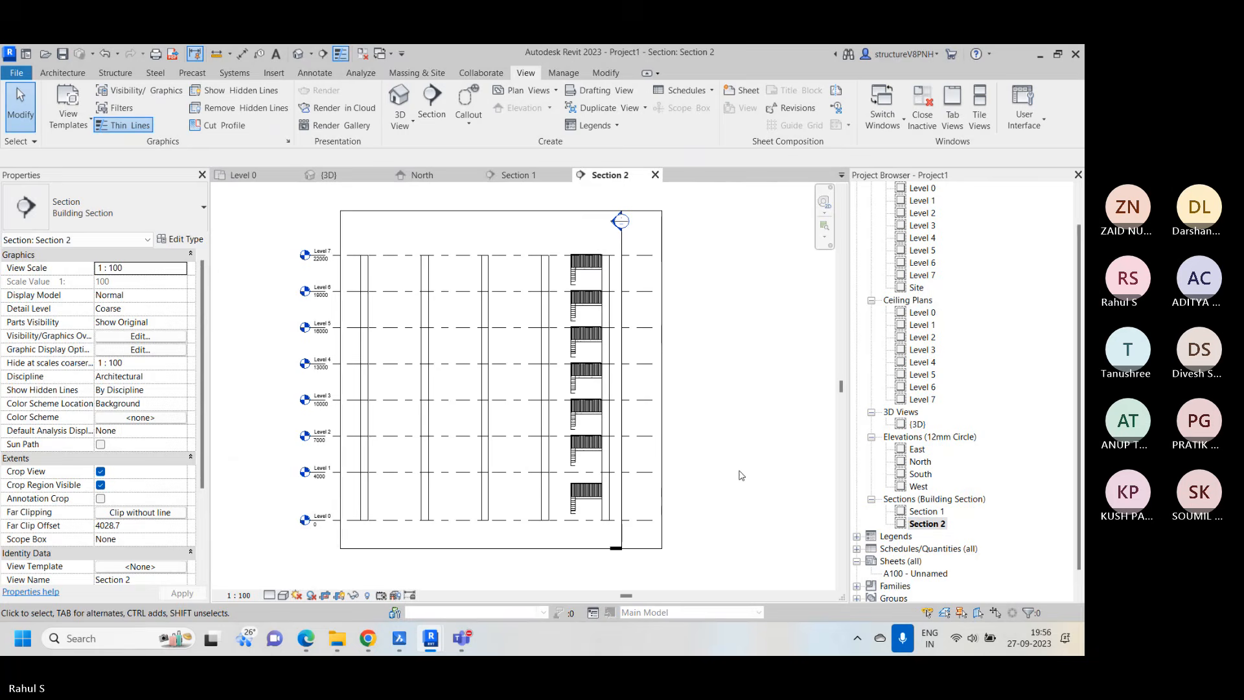
{"action": "scroll", "coordinate": [596, 259], "scroll_direction": "up", "scroll_amount": 3}
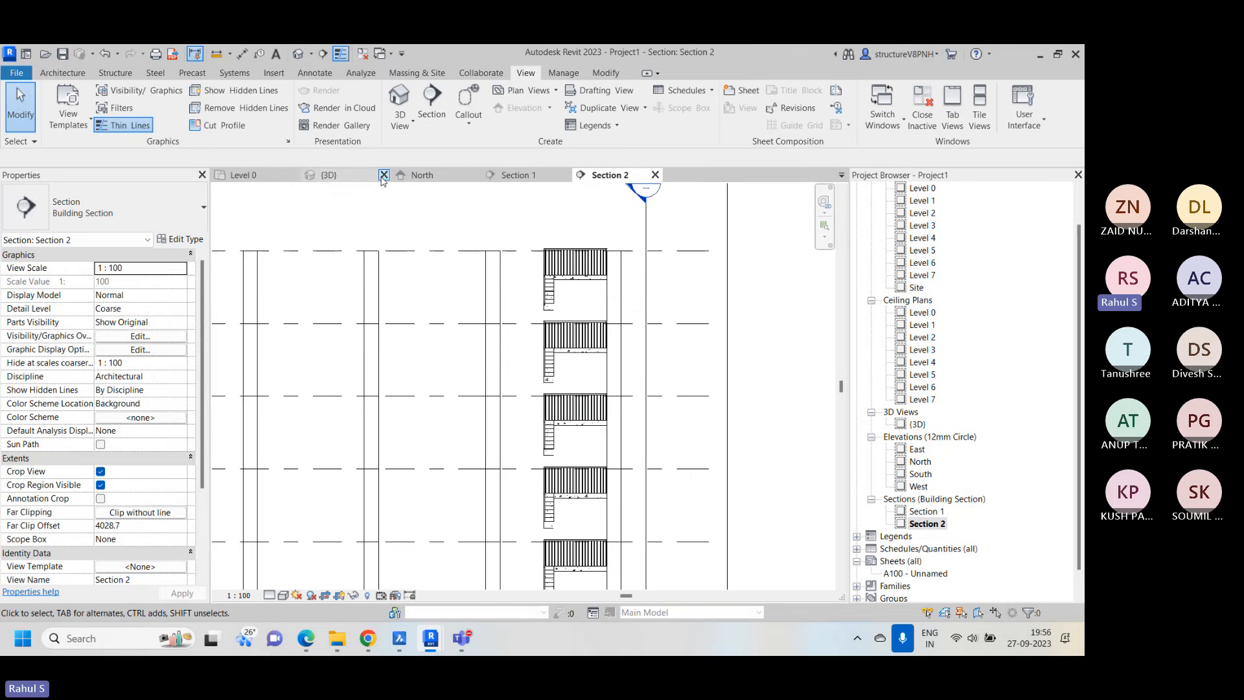
In the Level 0 plan, move the jog of the Section 2 line from the UP flight to the other stair flight
{"action": "left_click", "coordinate": [241, 174]}
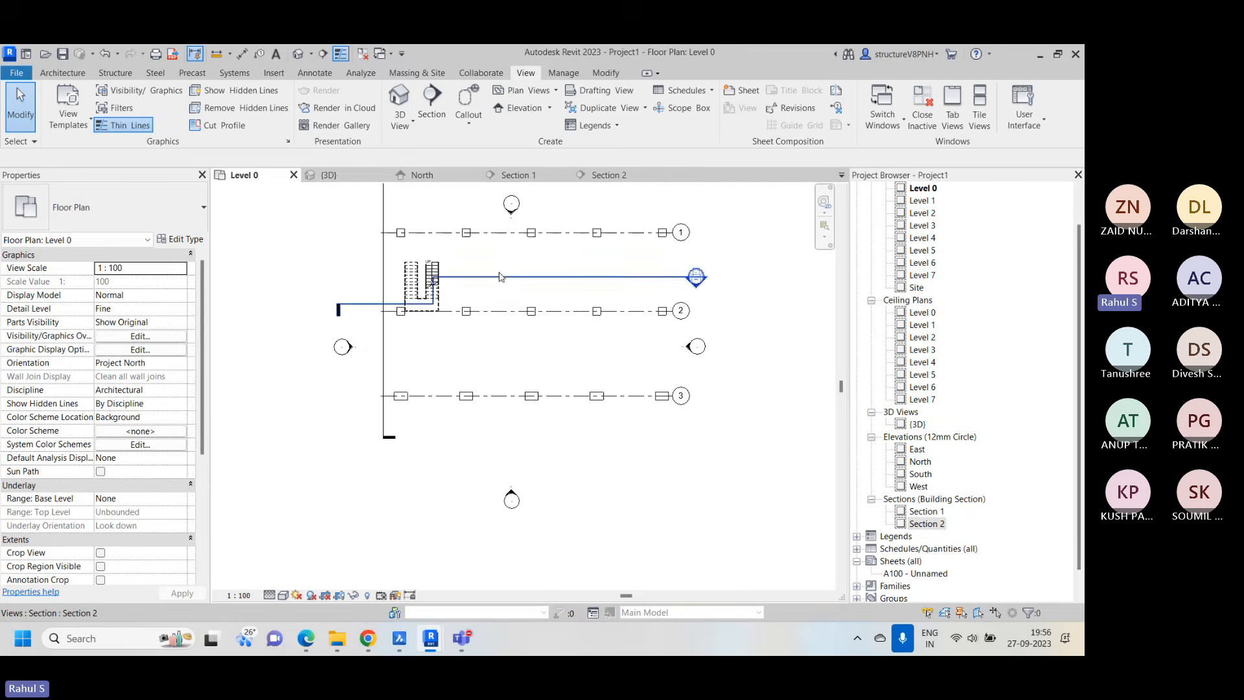
{"action": "left_click", "coordinate": [622, 281]}
{"action": "mouse_move", "coordinate": [622, 281]}
{"action": "left_mouse_down"}
{"action": "mouse_move", "coordinate": [627, 308]}
{"action": "mouse_move", "coordinate": [621, 282]}
{"action": "left_mouse_up"}
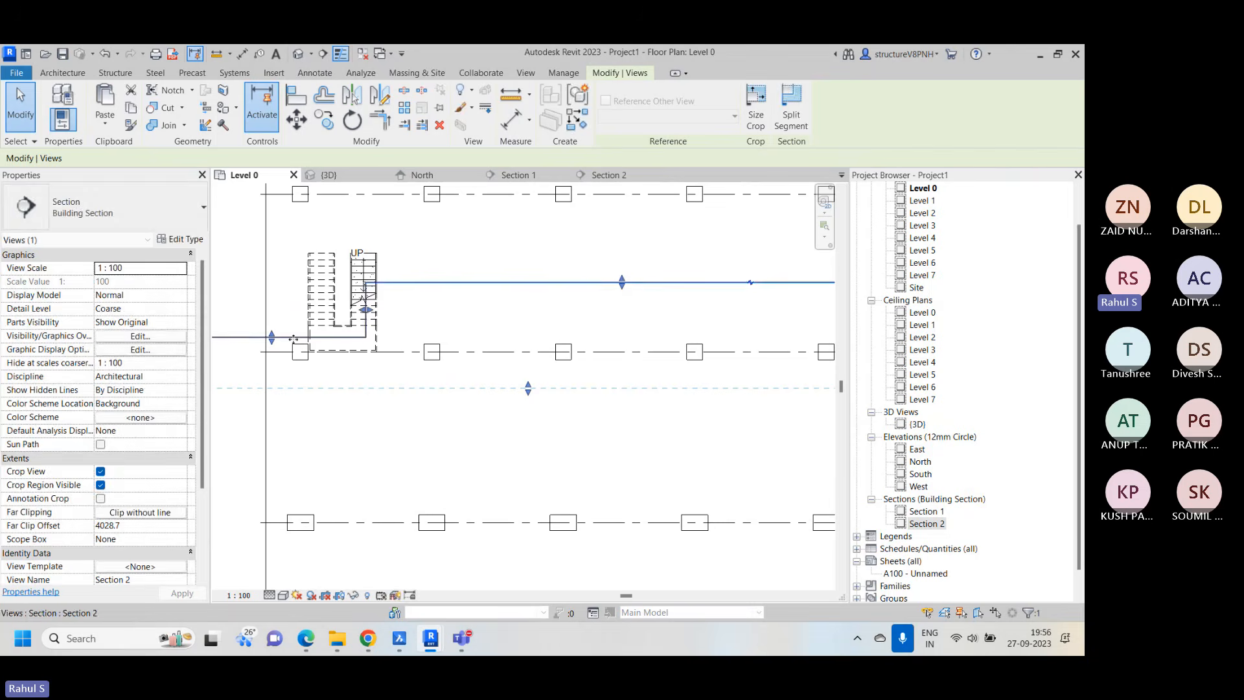
{"action": "left_click_drag", "start_coordinate": [364, 310], "coordinate": [356, 285]}
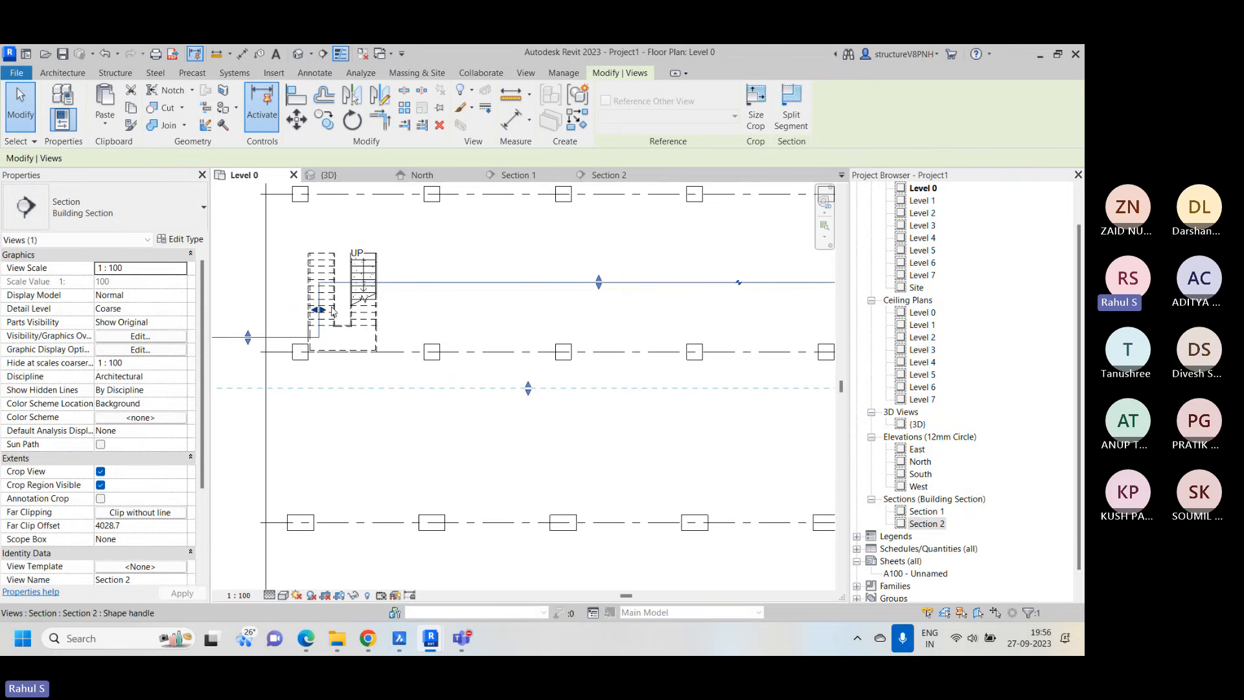
{"action": "scroll", "coordinate": [356, 285], "scroll_direction": "down", "scroll_amount": 2}
Reopen the Section 2 view from its section head and examine the stair cut, then clear the selection
{"action": "double_click", "coordinate": [703, 286]}
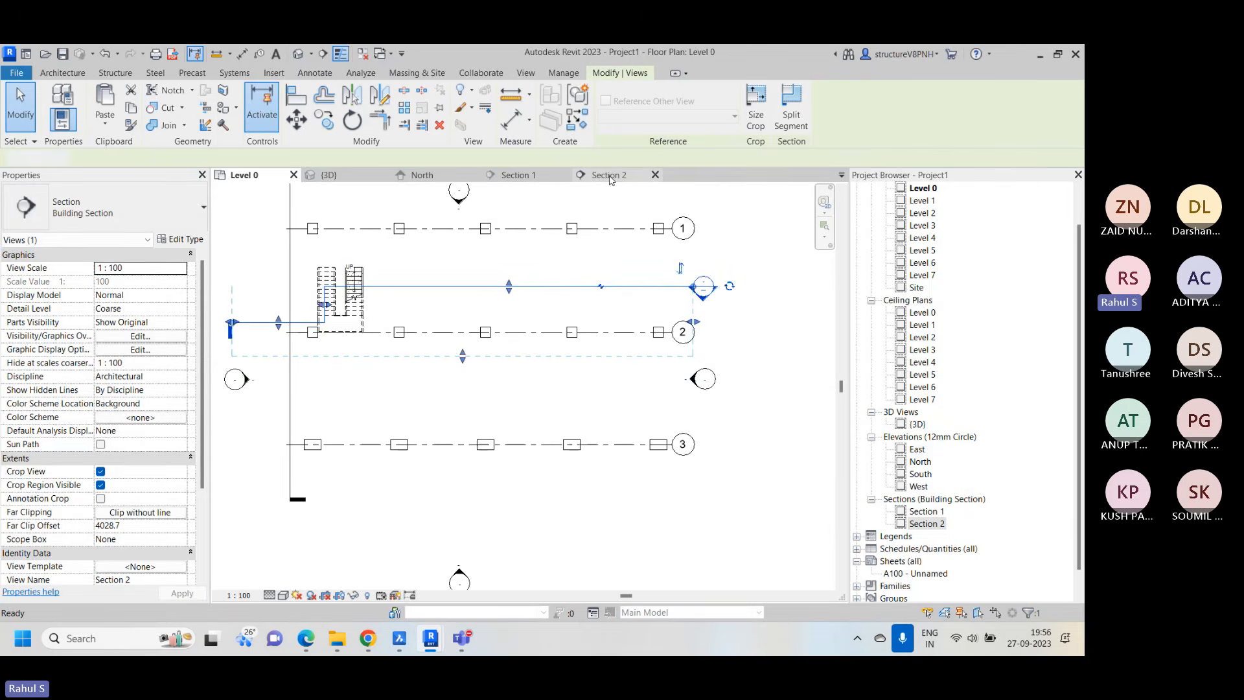
{"action": "scroll", "coordinate": [648, 441], "scroll_direction": "up", "scroll_amount": 5}
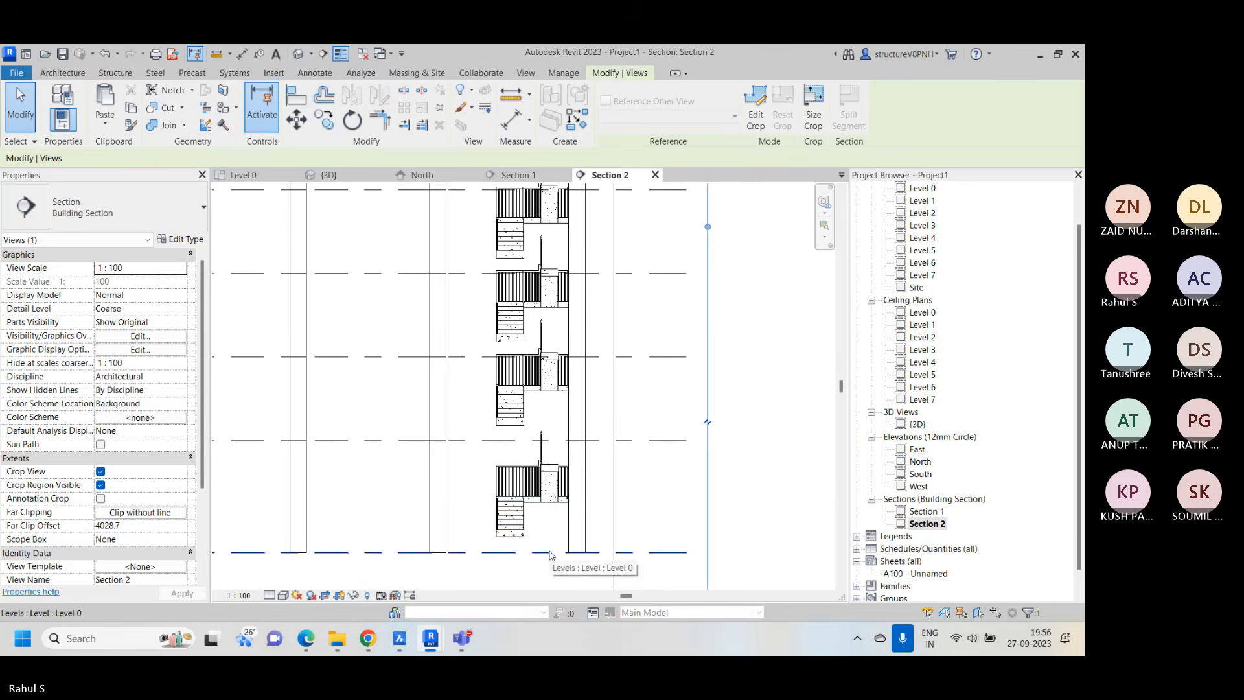
{"action": "scroll", "coordinate": [556, 362], "scroll_direction": "down", "scroll_amount": 2}
{"action": "right_click", "coordinate": [736, 251]}
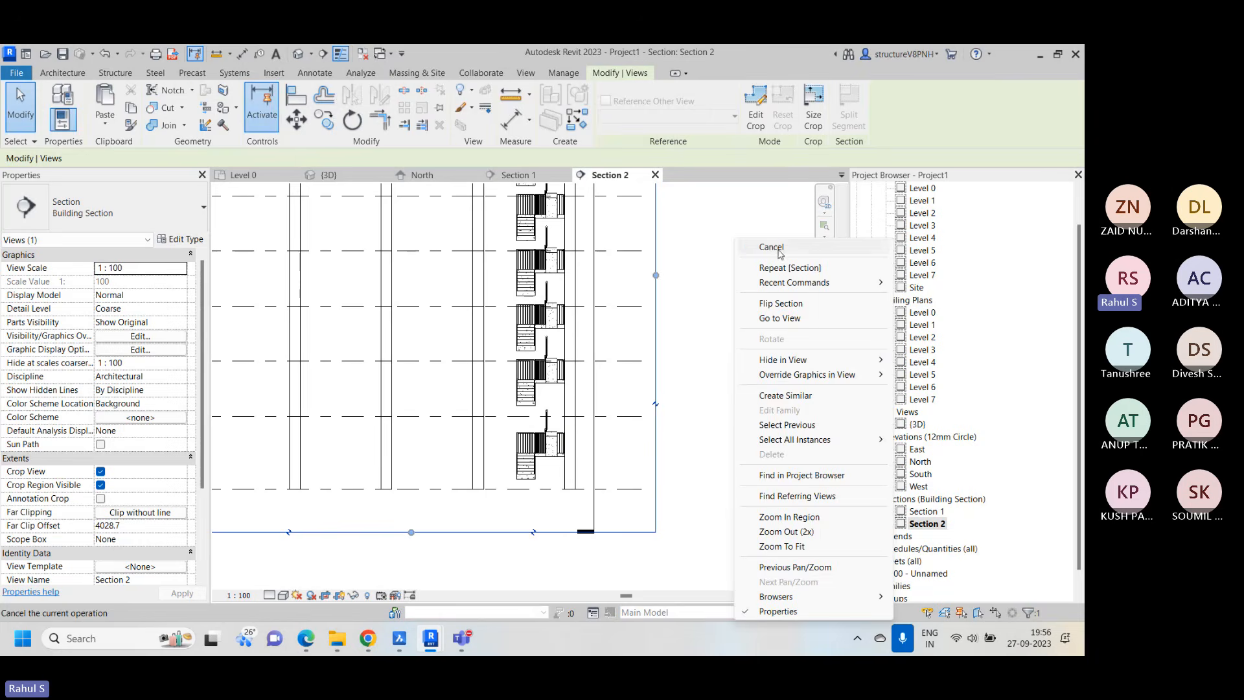
{"action": "left_click", "coordinate": [810, 246]}
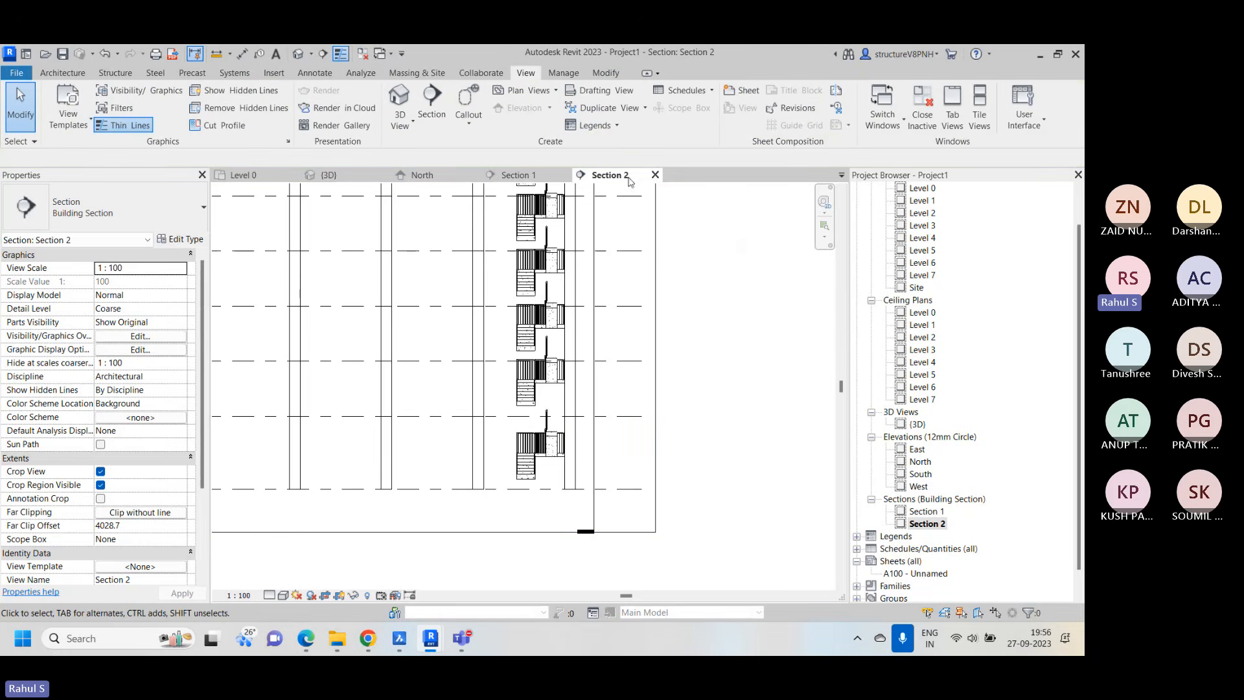
View the stair flights in Section 1 for comparison, then return to the Level 0 plan and inspect both section lines
{"action": "left_click", "coordinate": [535, 172]}
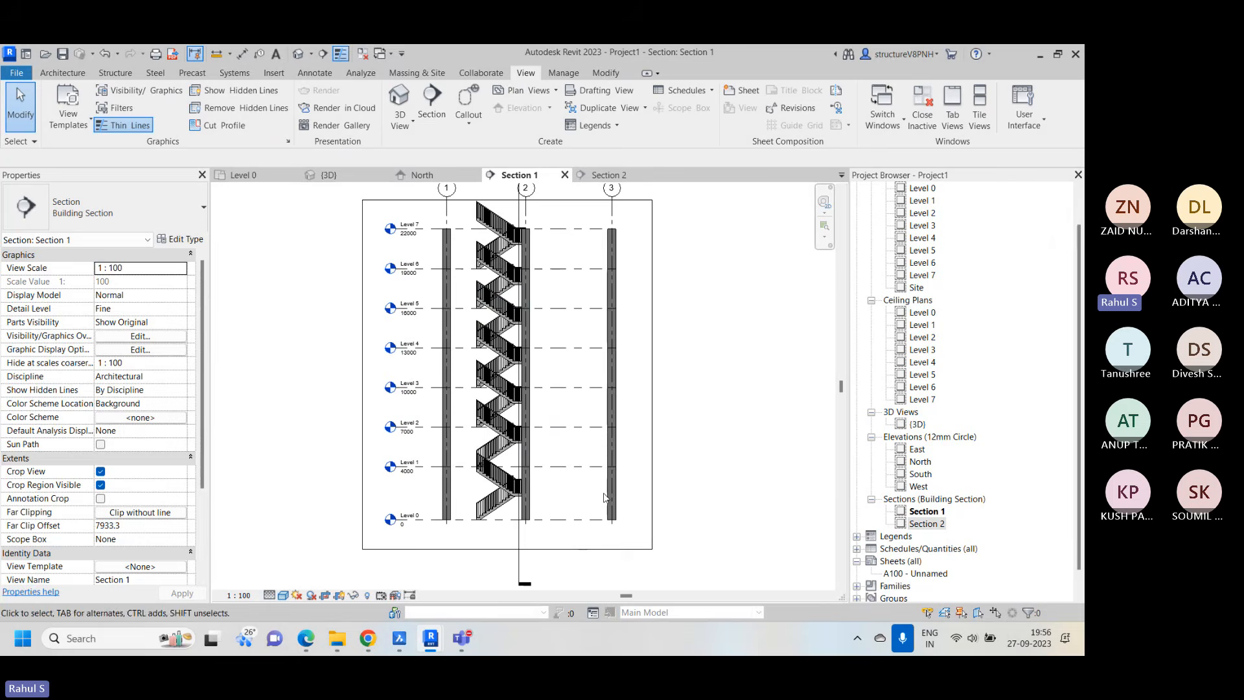
{"action": "left_click", "coordinate": [243, 175]}
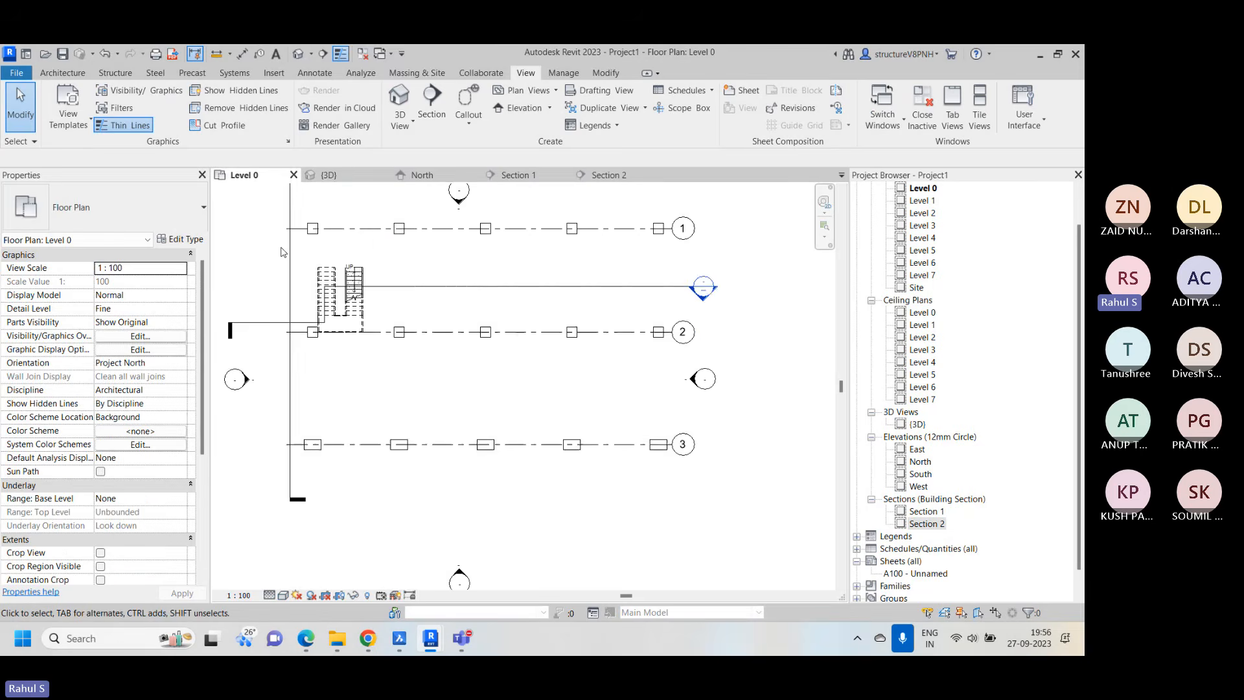
{"action": "scroll", "coordinate": [455, 421], "scroll_direction": "down", "scroll_amount": 2}
{"action": "right_click", "coordinate": [734, 243]}
{"action": "left_click", "coordinate": [775, 253]}
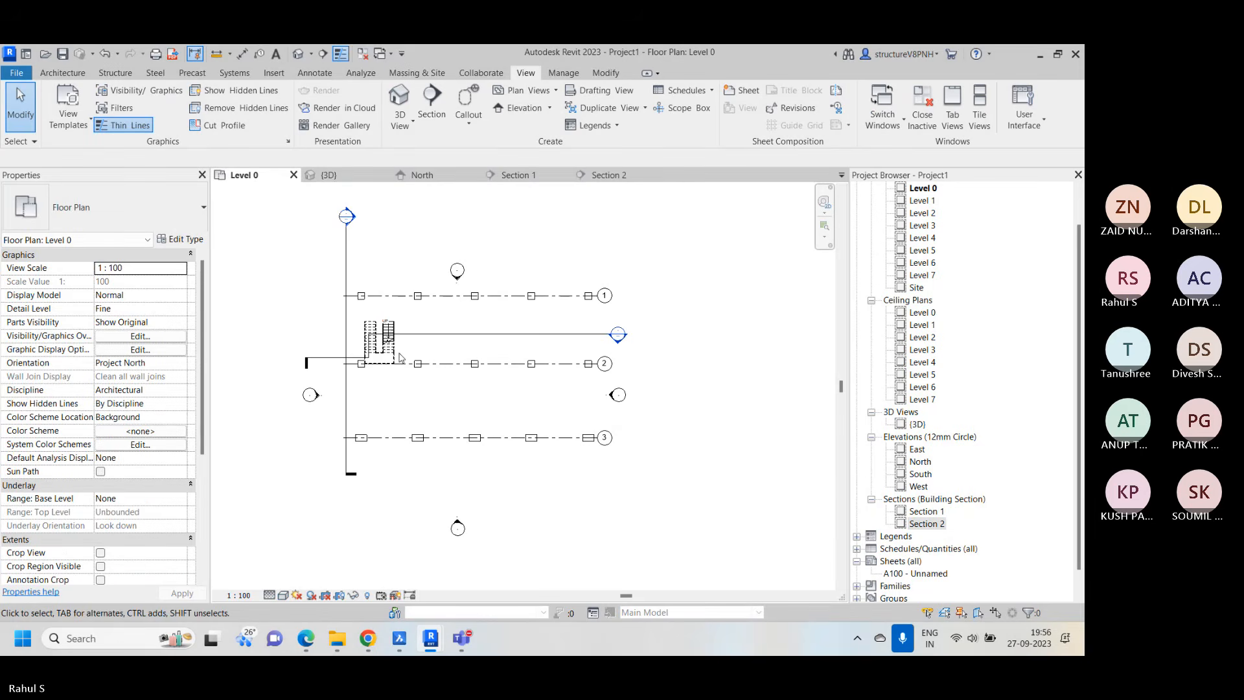
{"action": "scroll", "coordinate": [400, 357], "scroll_direction": "up", "scroll_amount": 3}
{"action": "scroll", "coordinate": [512, 363], "scroll_direction": "down", "scroll_amount": 2}
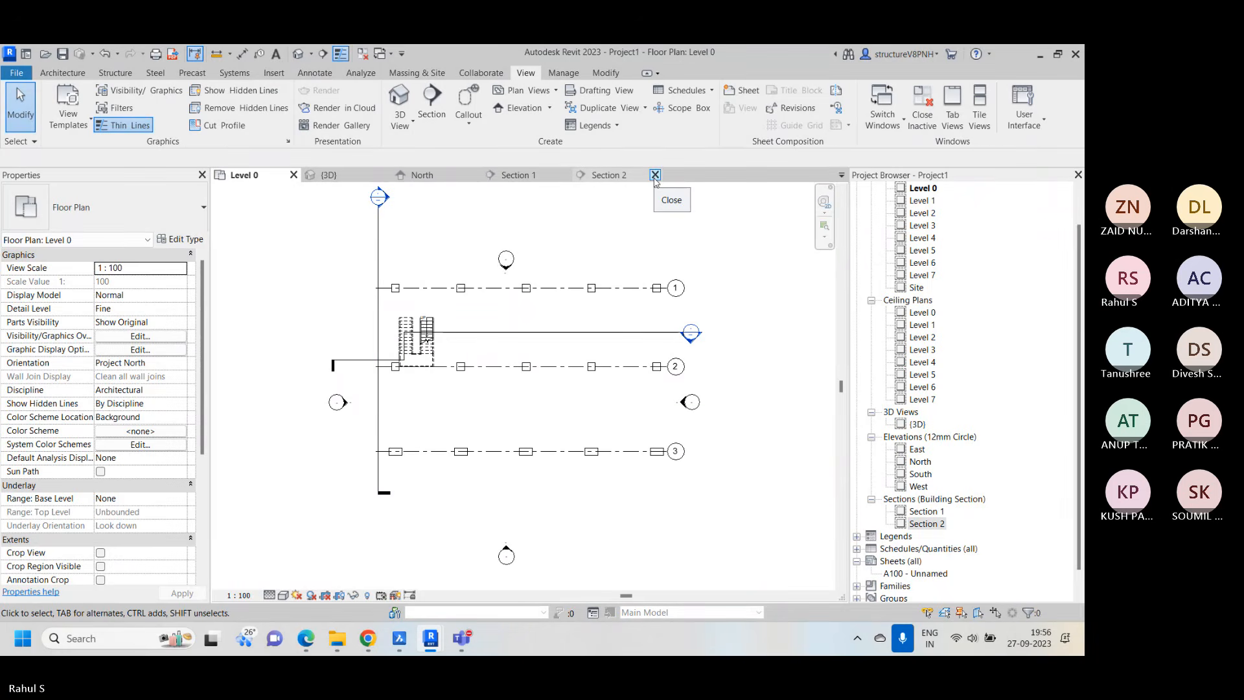
Close the Section 2 and Section 1 views, leaving the Level 0 plan active
{"action": "left_click", "coordinate": [656, 175]}
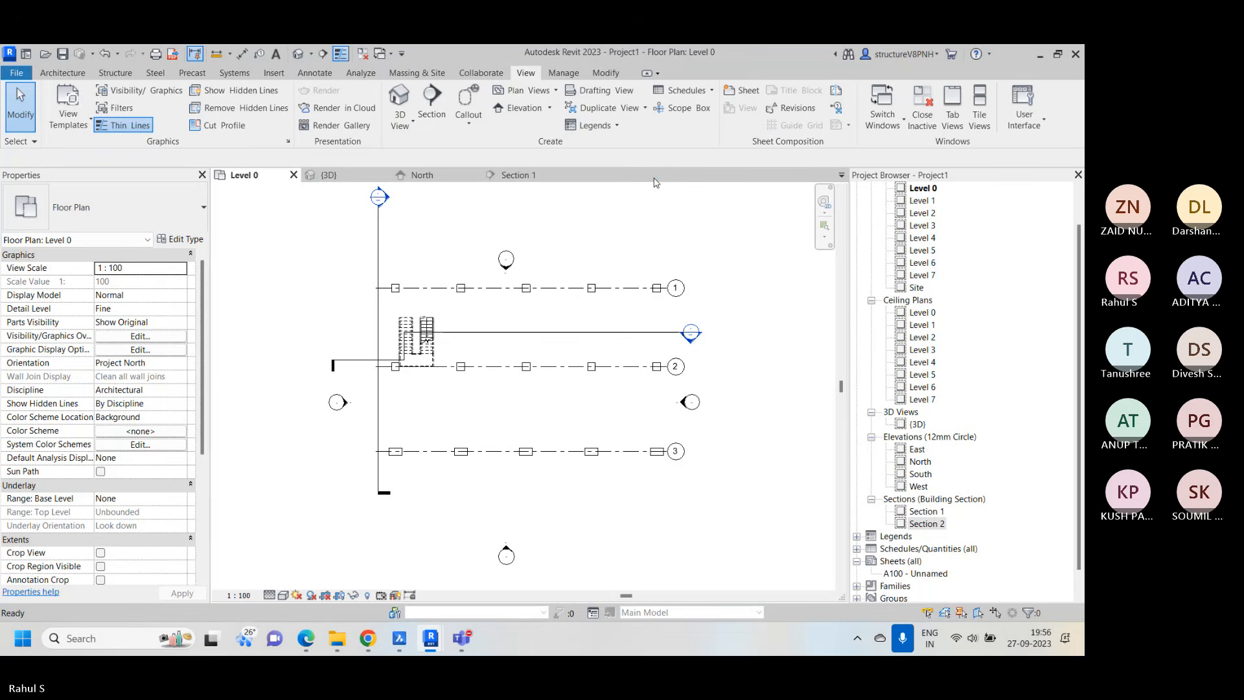
{"action": "left_click", "coordinate": [565, 175]}
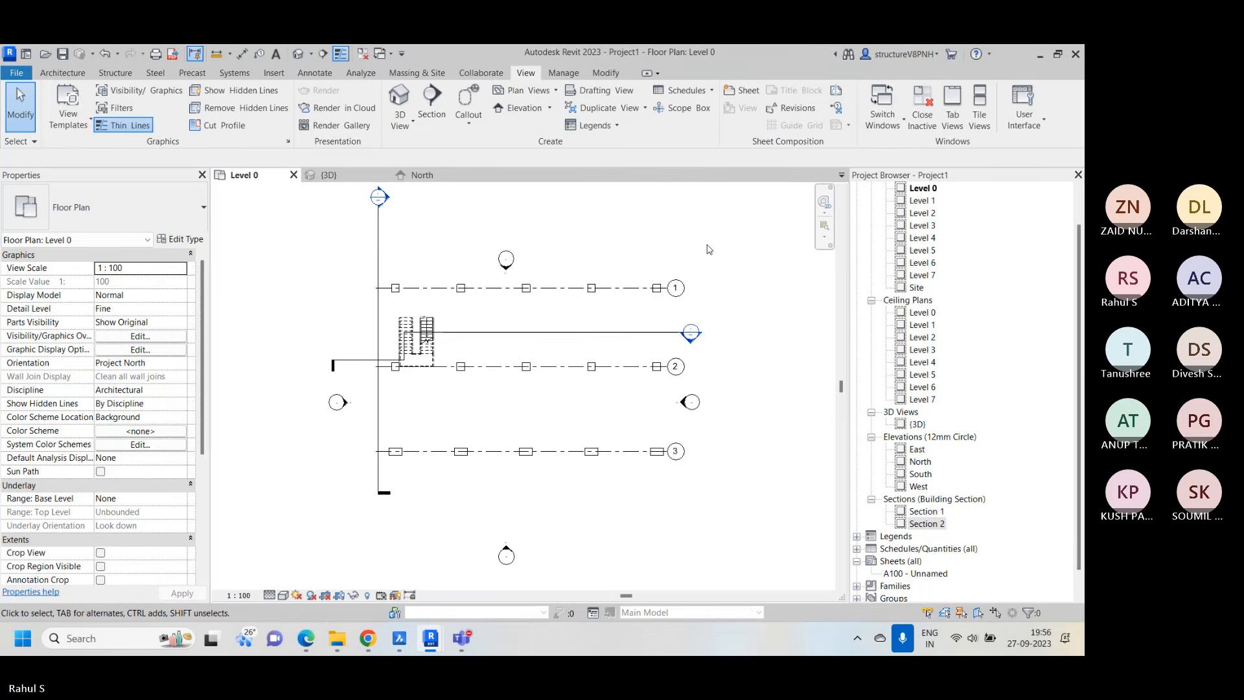
{"action": "right_click", "coordinate": [726, 196]}
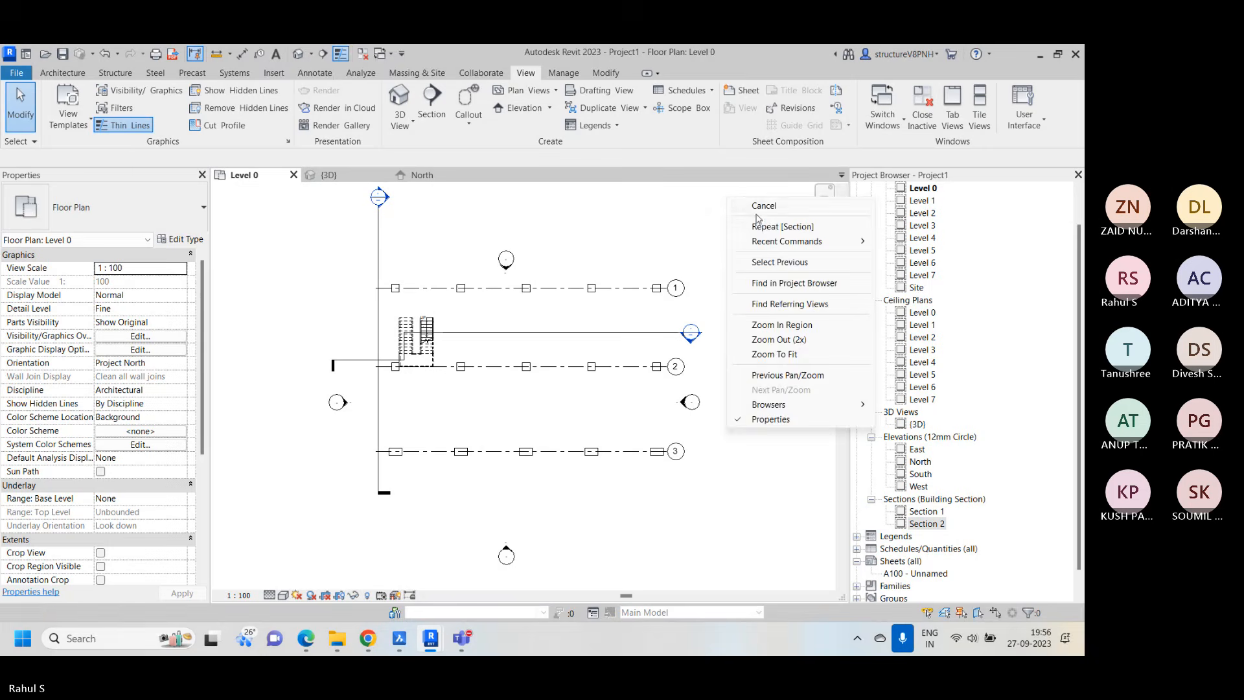
{"action": "left_click", "coordinate": [760, 207]}
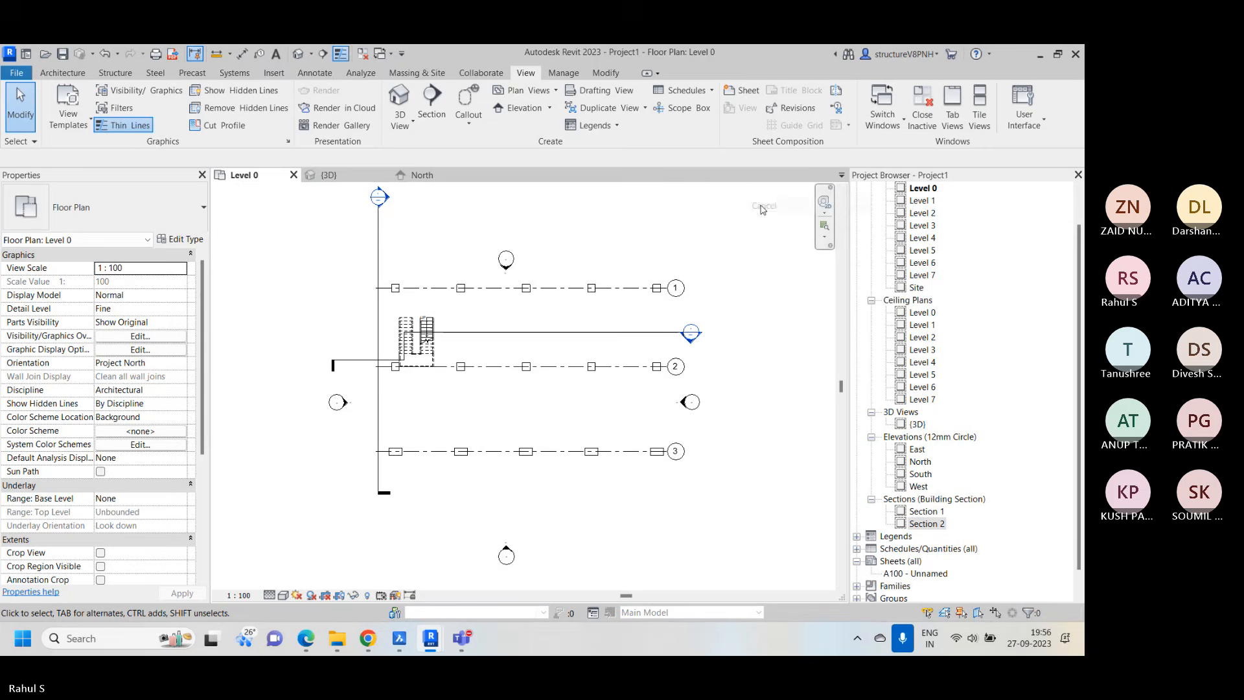
Switch to Microsoft Edge, review chapters 6 to 9 in the 5 Weeks Arch BIM Training Curriculum PDF, and return to Revit
{"action": "left_click", "coordinate": [306, 638]}
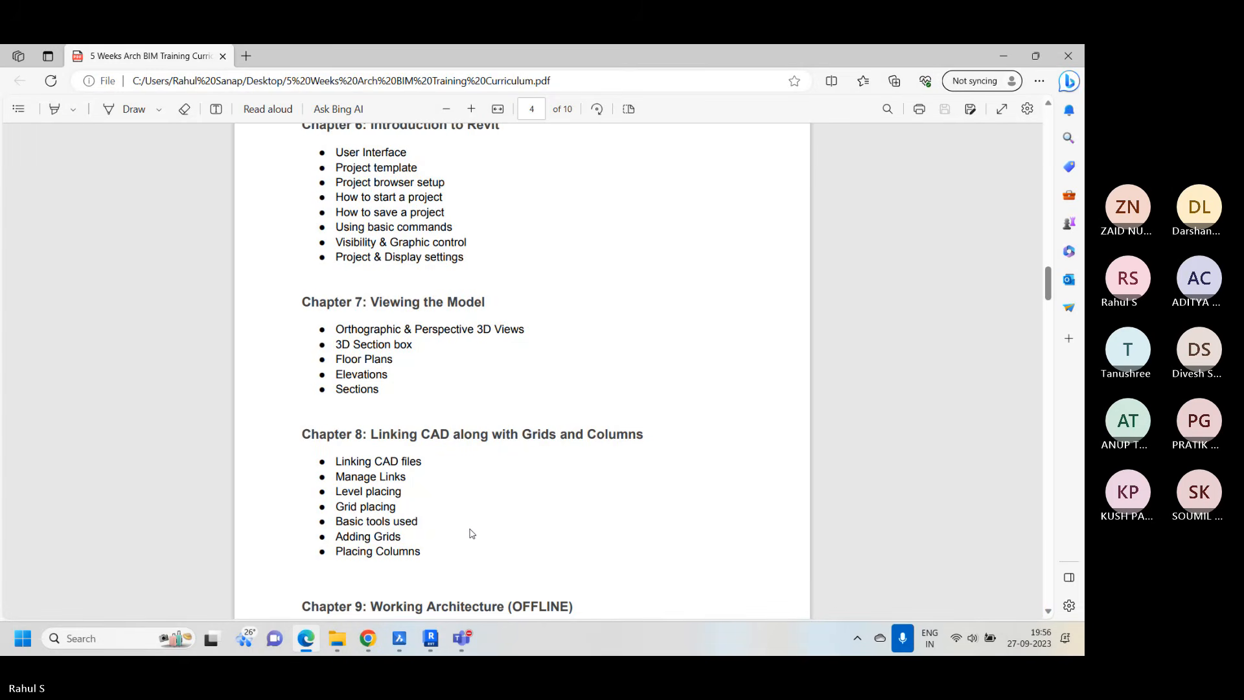
{"action": "key", "text": "super+alt+k"}
{"action": "key", "text": "super+alt+k"}
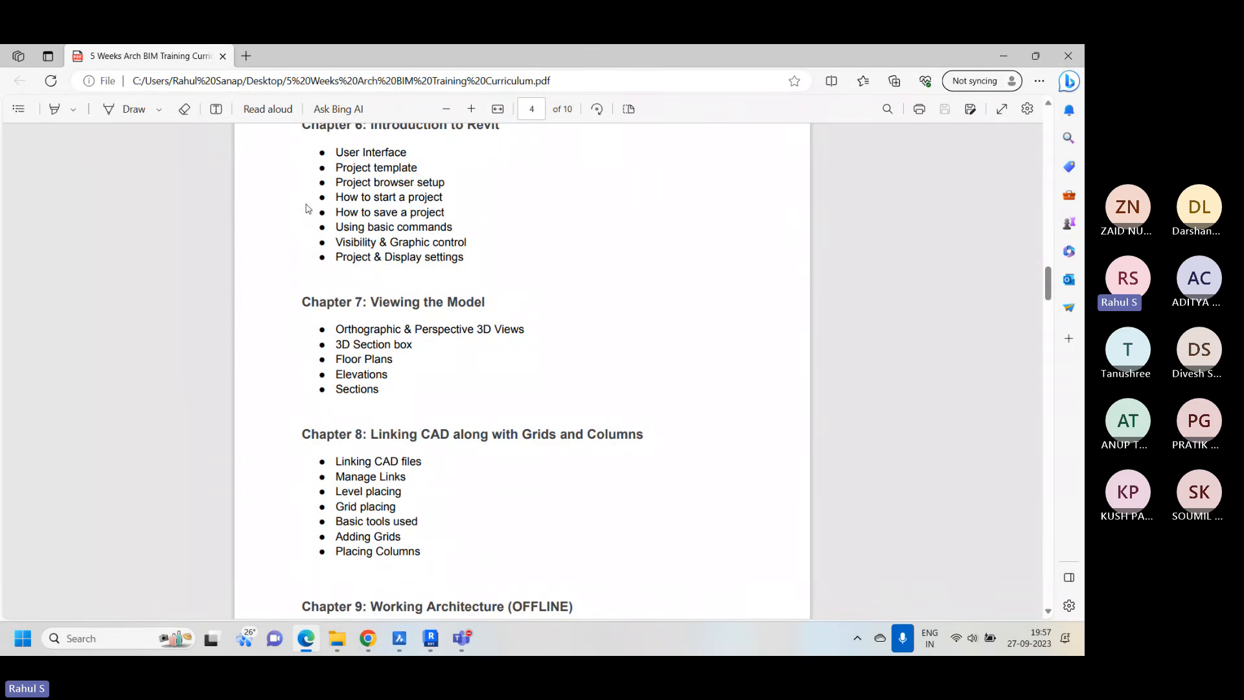
{"action": "scroll", "coordinate": [425, 436], "scroll_direction": "down", "scroll_amount": 2}
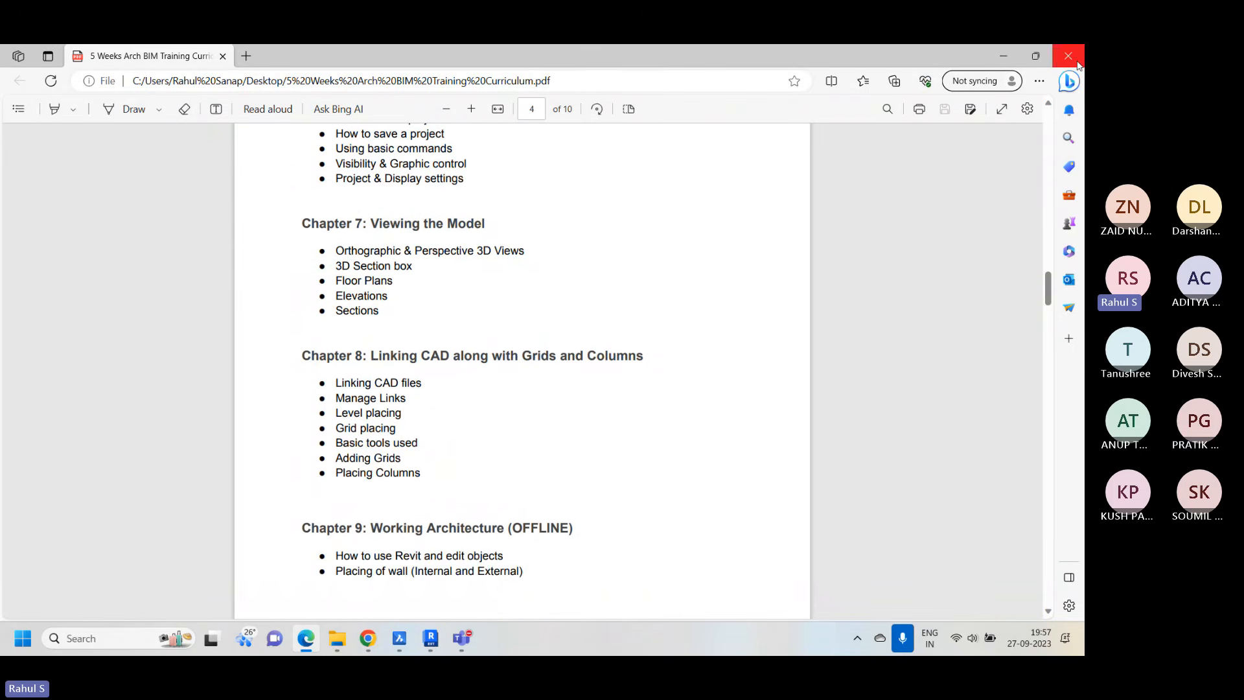
{"action": "left_click", "coordinate": [1011, 59]}
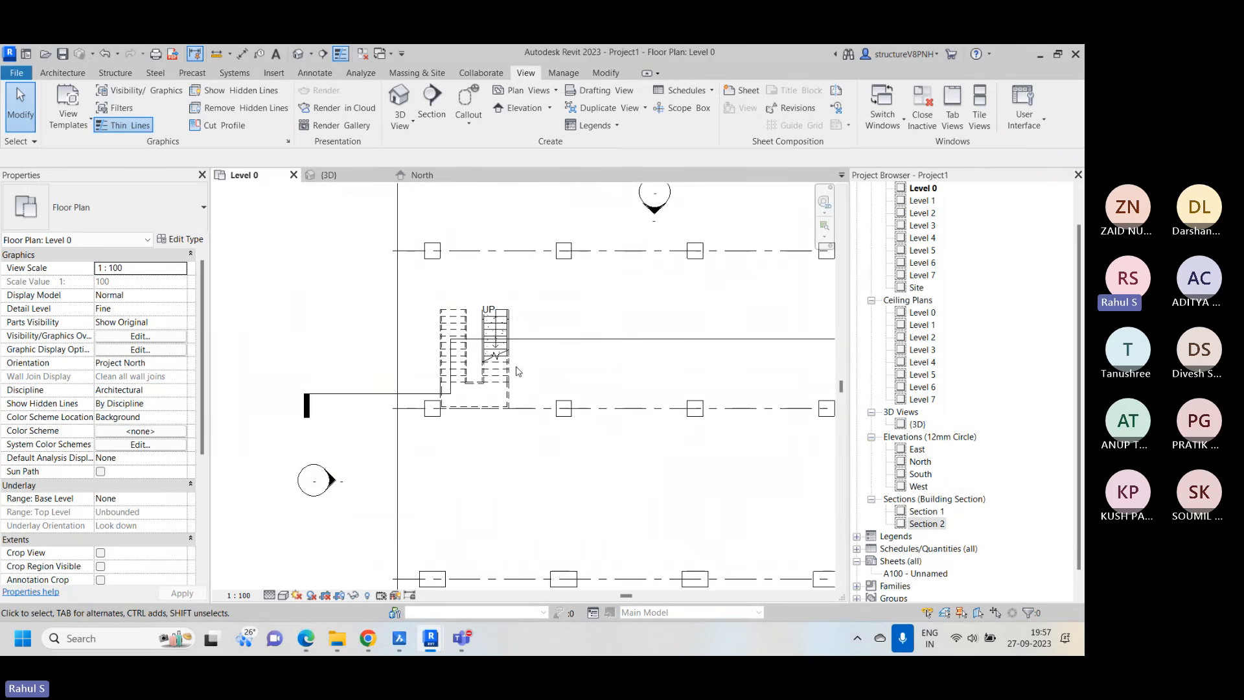
Open the {3D} view and examine the columns and the repeated stair with its railings
{"action": "scroll", "coordinate": [407, 334], "scroll_direction": "down", "scroll_amount": 2}
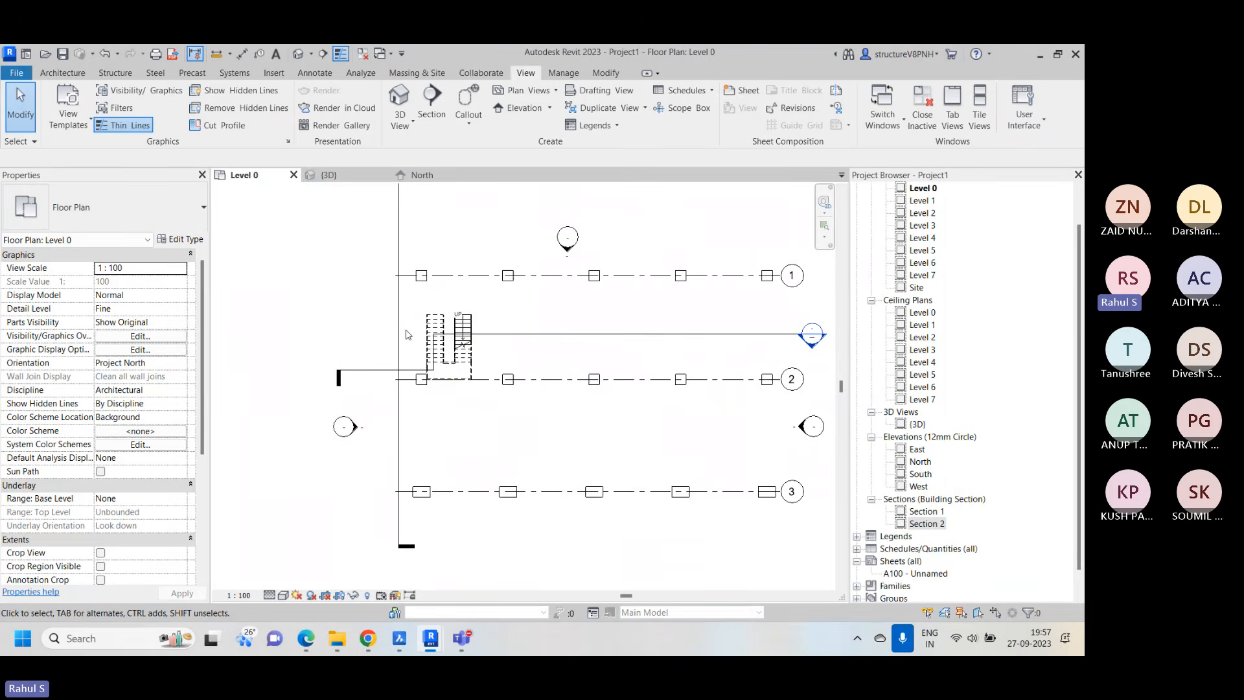
{"action": "scroll", "coordinate": [407, 334], "scroll_direction": "down", "scroll_amount": 1}
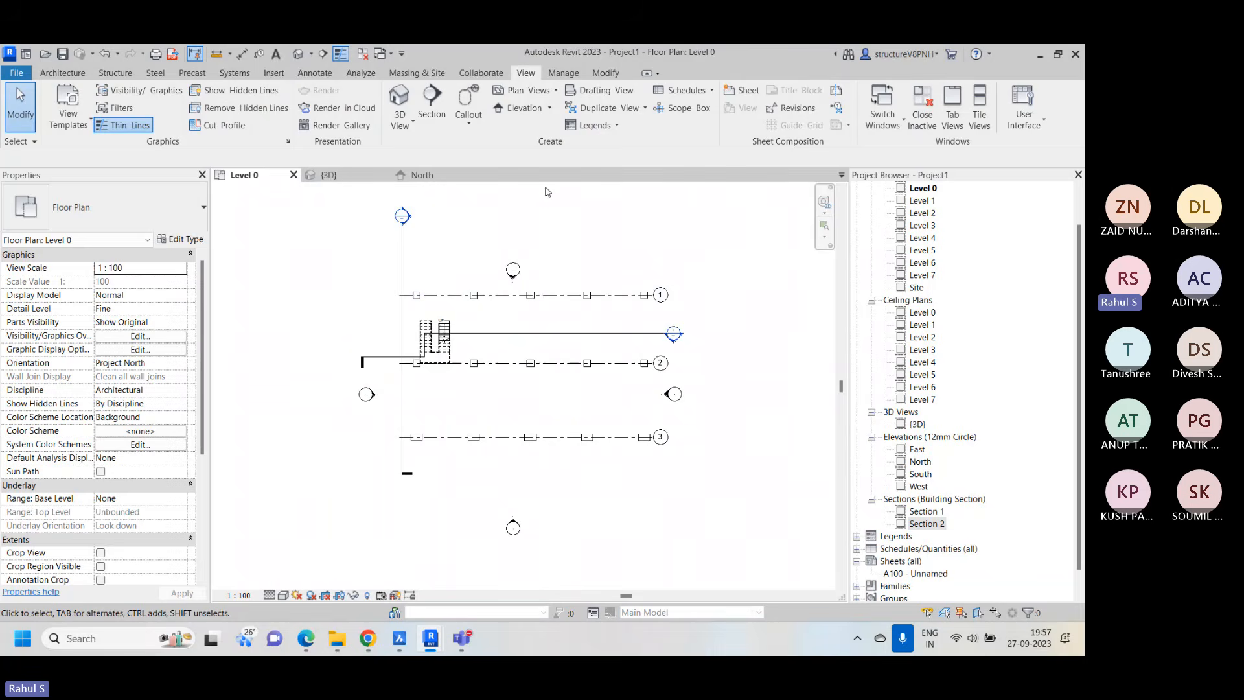
{"action": "left_click", "coordinate": [353, 177]}
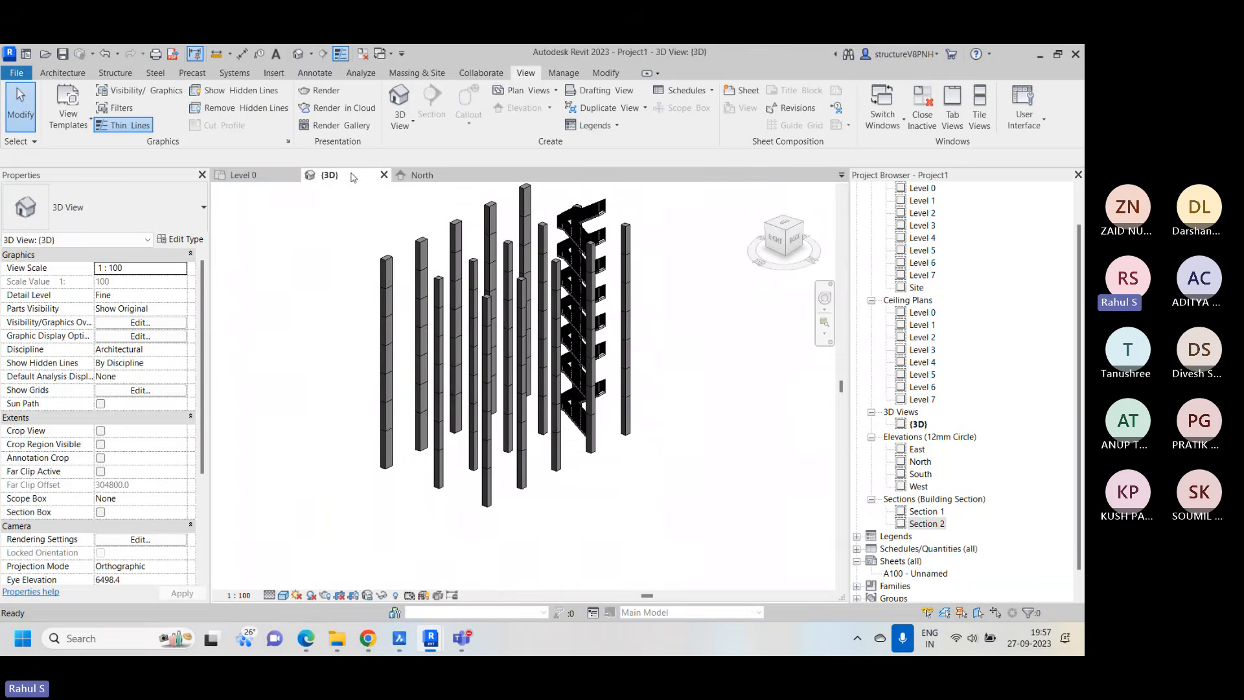
{"action": "scroll", "coordinate": [646, 295], "scroll_direction": "up", "scroll_amount": 2}
{"action": "scroll", "coordinate": [525, 330], "scroll_direction": "down", "scroll_amount": 2}
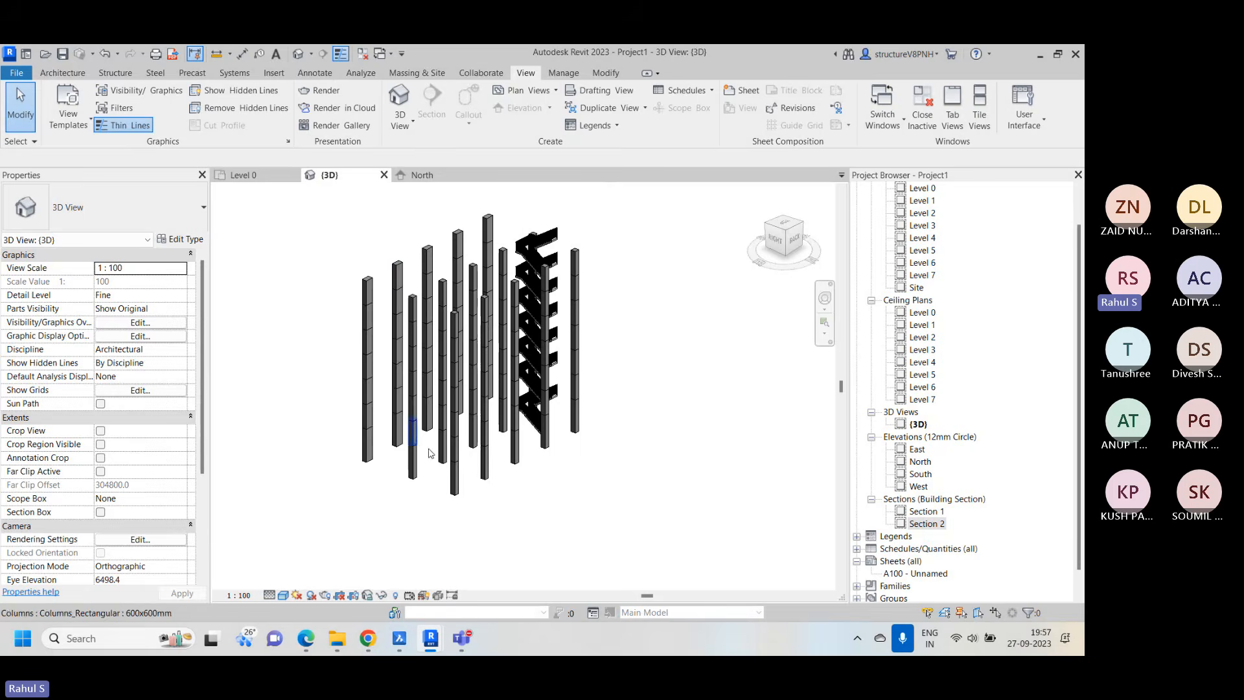
{"action": "scroll", "coordinate": [540, 422], "scroll_direction": "up", "scroll_amount": 2}
{"action": "scroll", "coordinate": [539, 422], "scroll_direction": "up", "scroll_amount": 2}
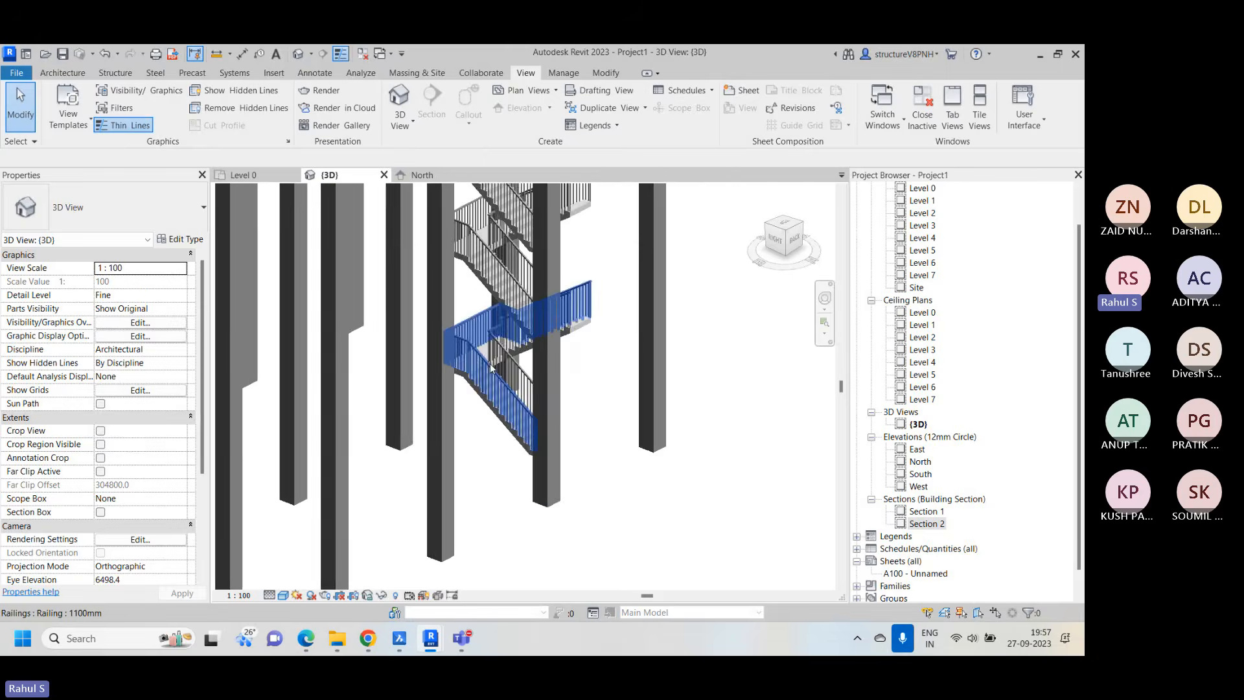
{"action": "scroll", "coordinate": [528, 390], "scroll_direction": "down", "scroll_amount": 4}
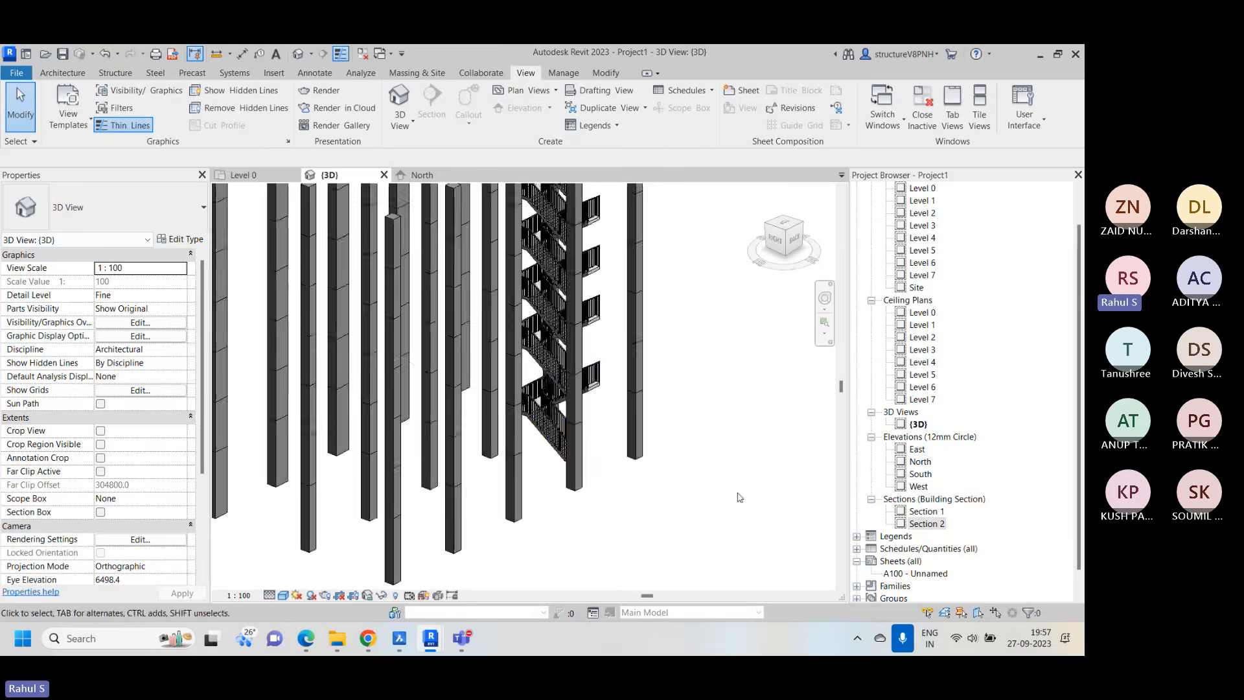
Return to the Level 0 plan and delete the Section 2 line together with its view
{"action": "left_click", "coordinate": [251, 176]}
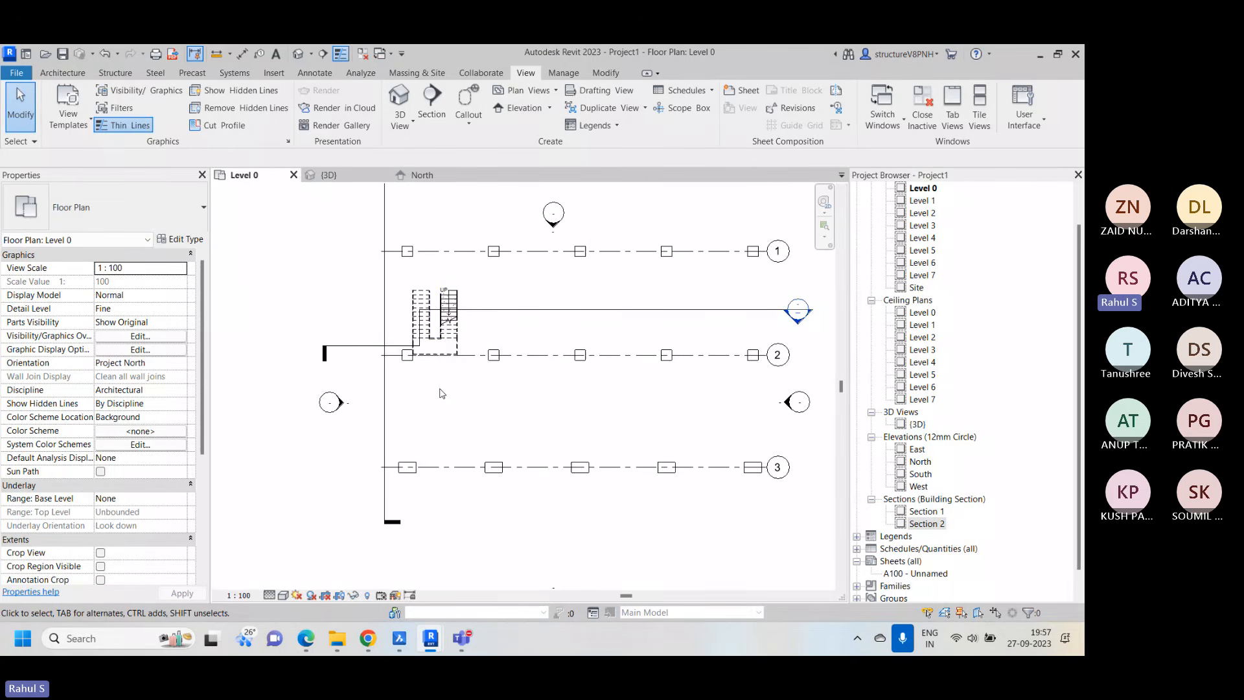
{"action": "left_click", "coordinate": [512, 311]}
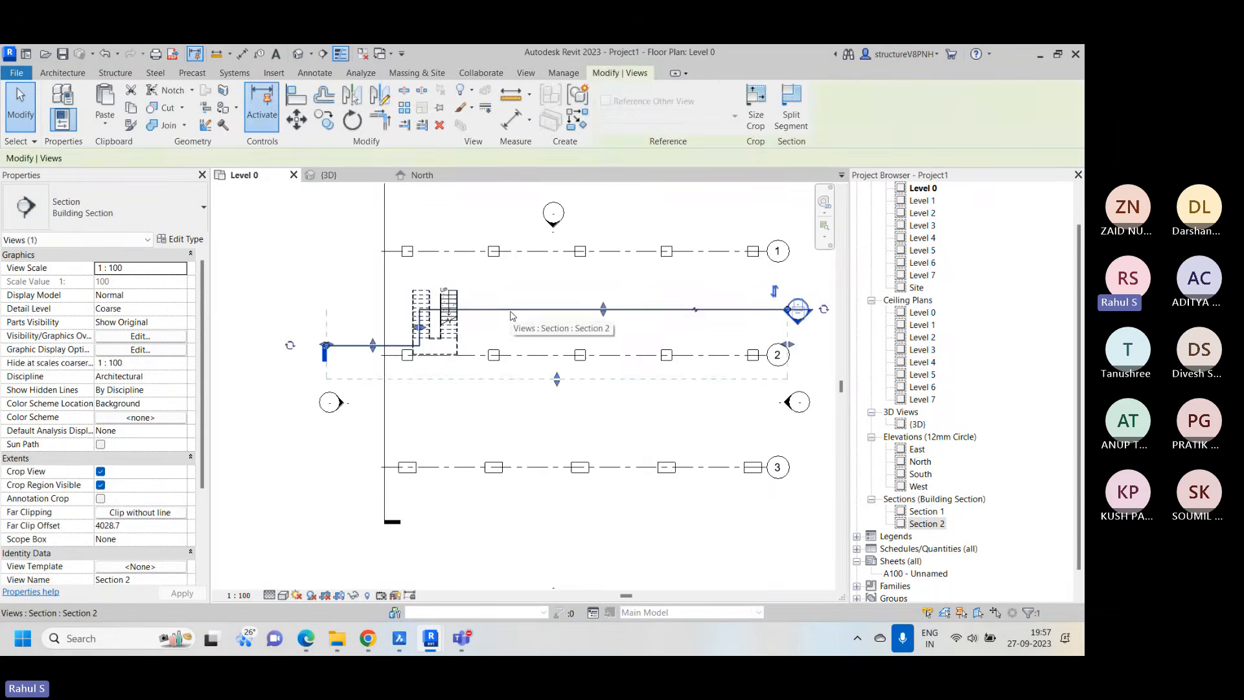
{"action": "key", "text": "Delete"}
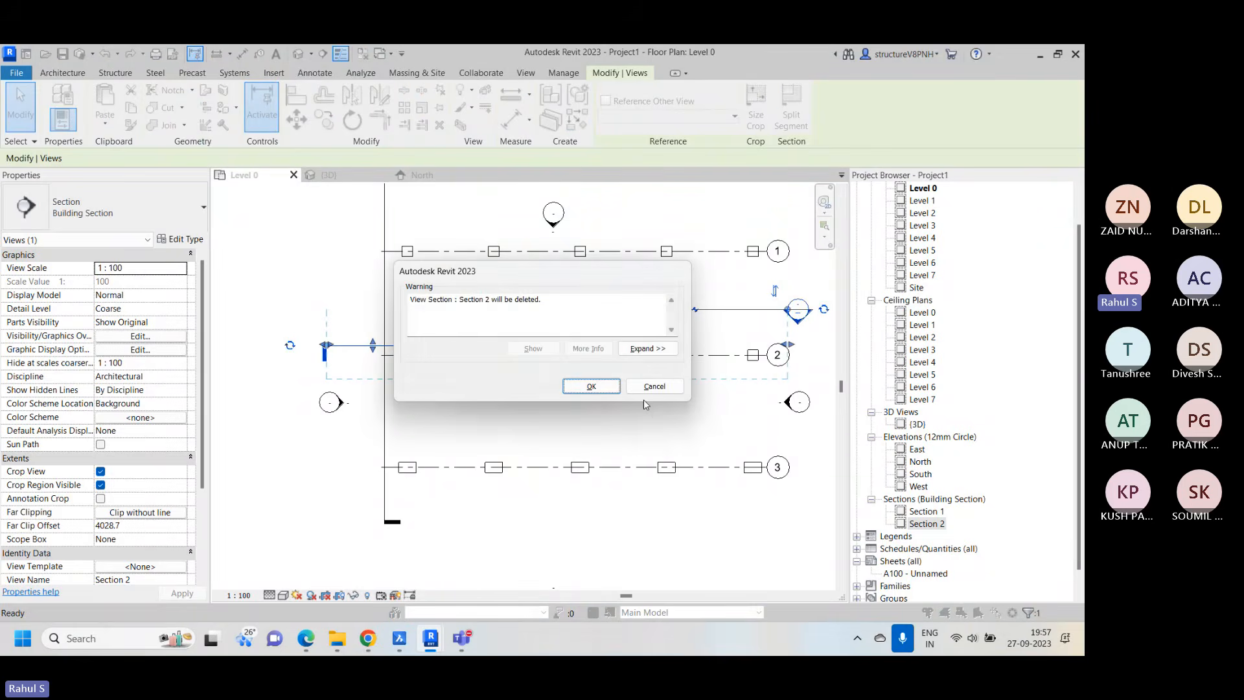
{"action": "left_click", "coordinate": [591, 386]}
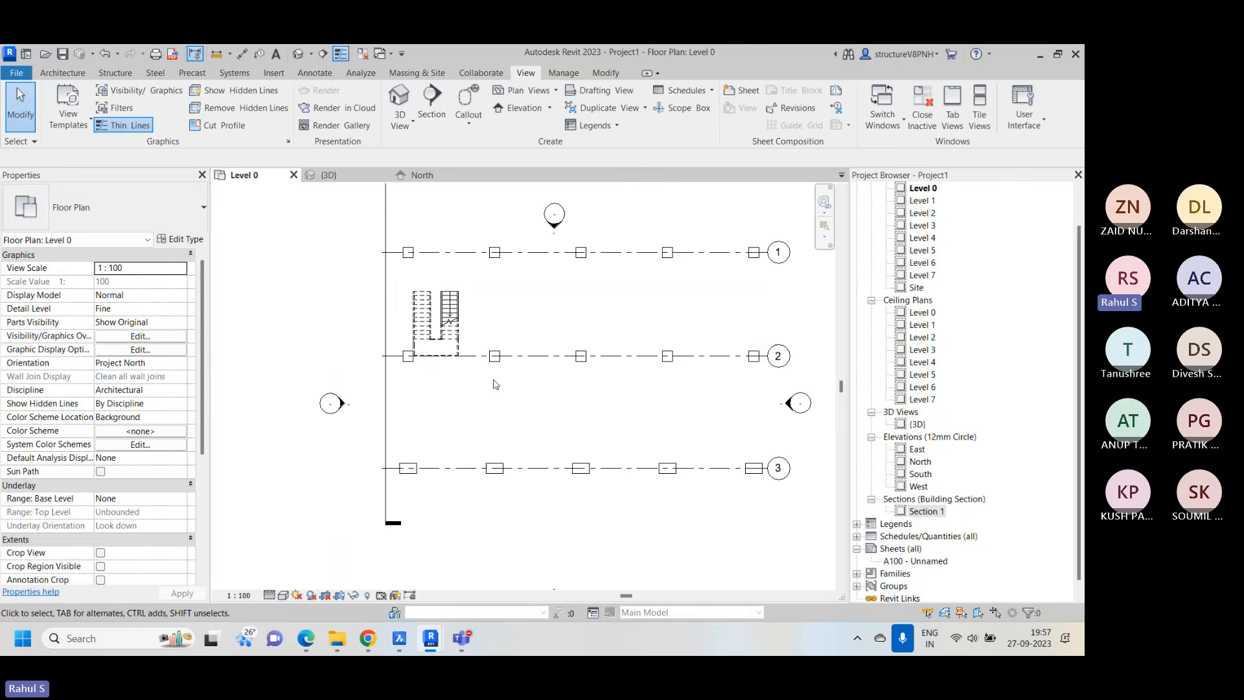
Select the stair with the two adjacent grid 2 columns on the Level 0 plan and isolate them in 3D with Selection Box
{"action": "left_click", "coordinate": [606, 74]}
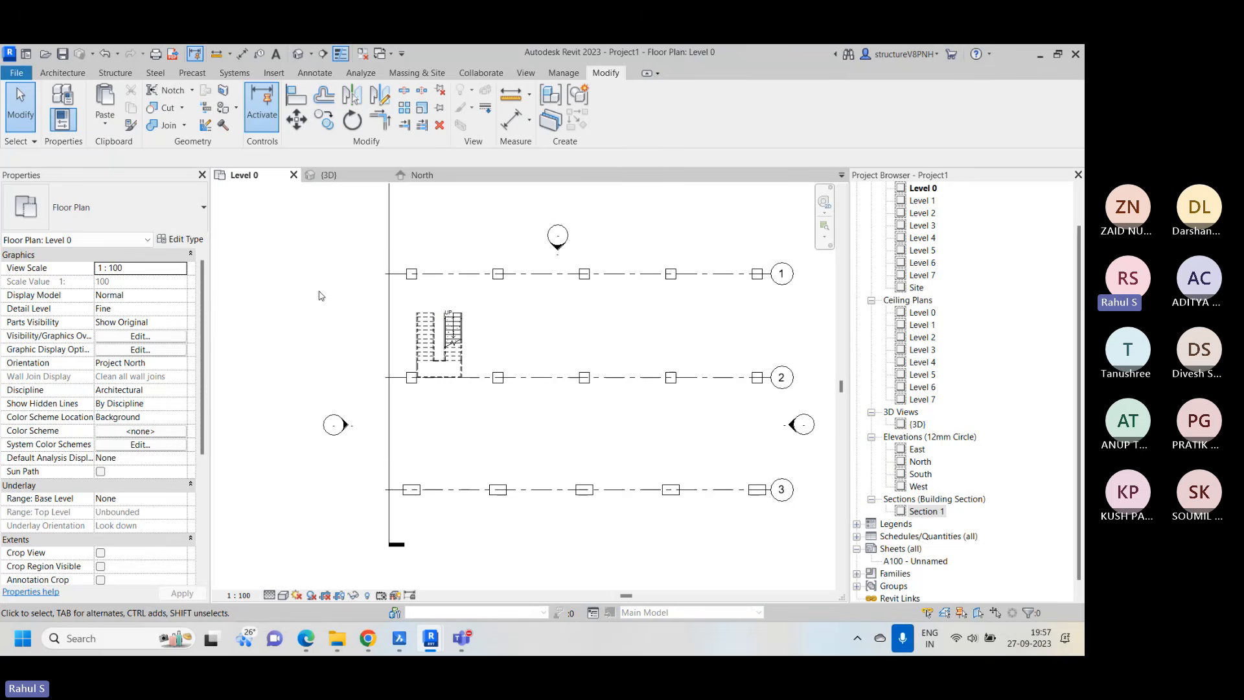
{"action": "left_click_drag", "start_coordinate": [320, 293], "coordinate": [561, 419]}
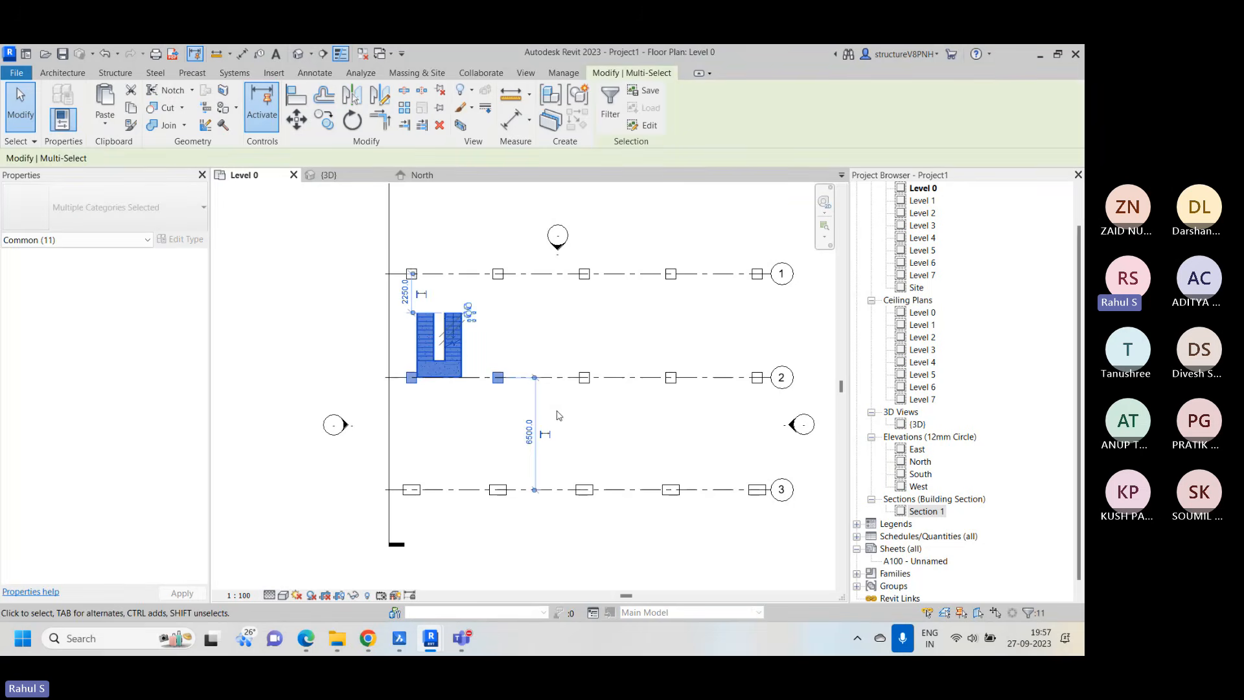
{"action": "scroll", "coordinate": [452, 392], "scroll_direction": "up", "scroll_amount": 2}
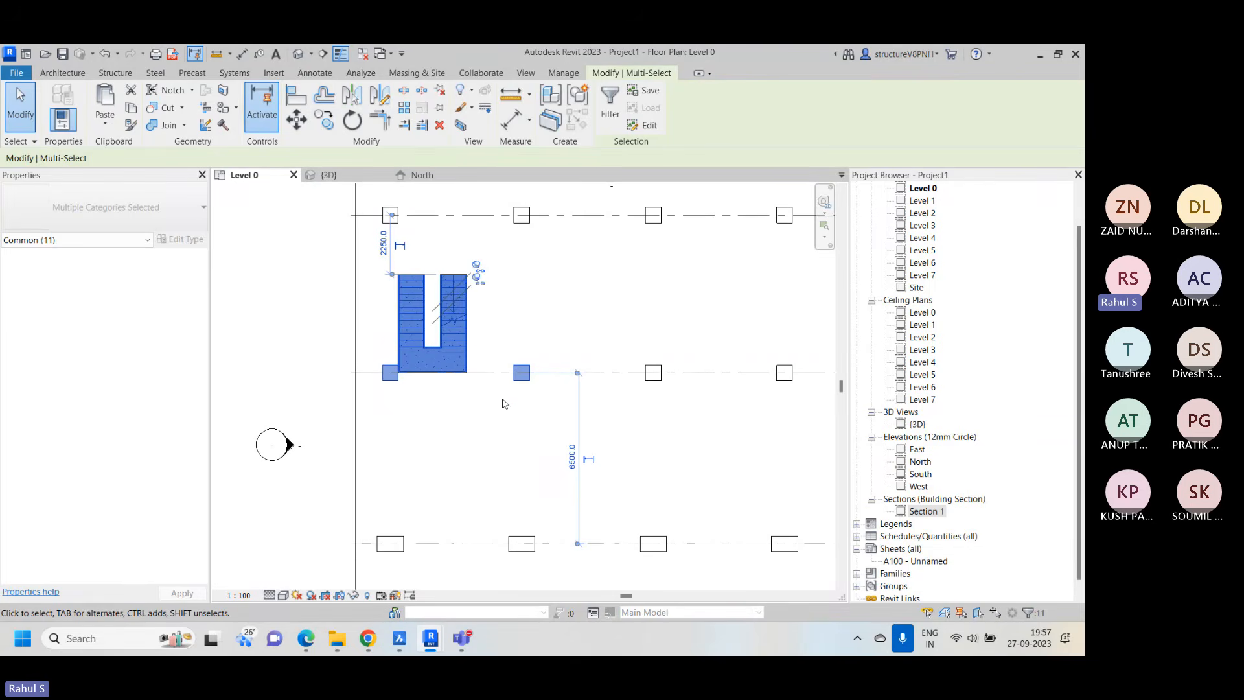
{"action": "left_click", "coordinate": [462, 125]}
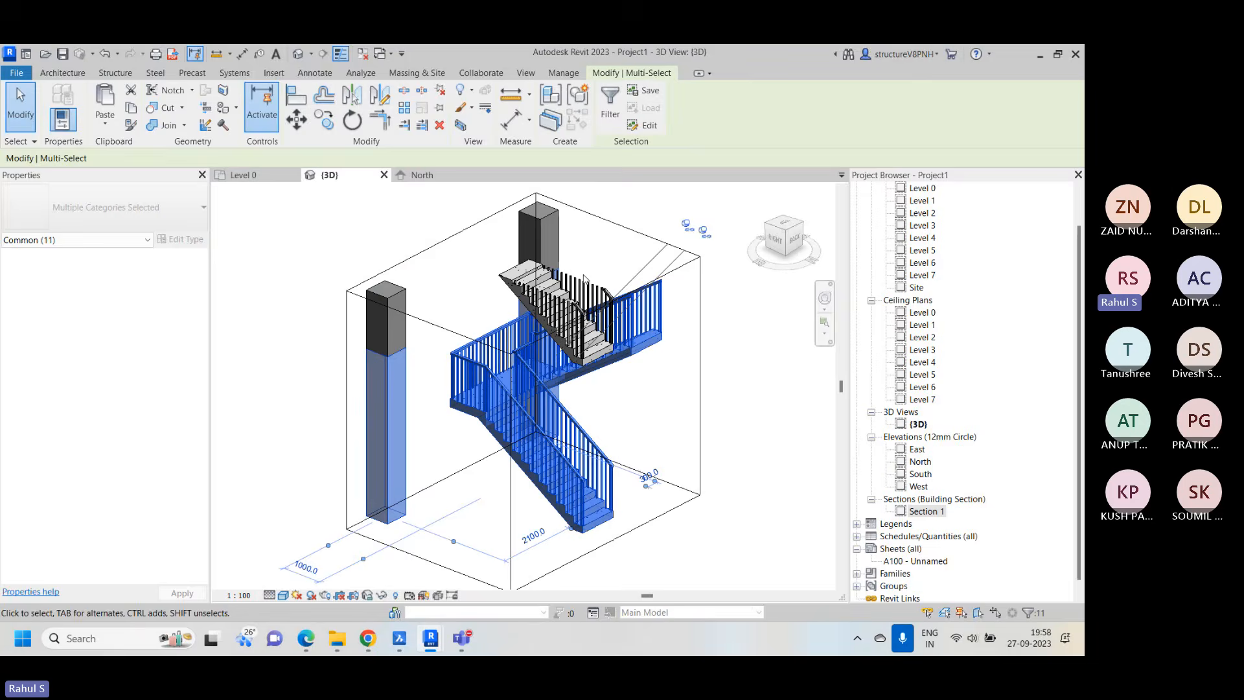
{"action": "left_click", "coordinate": [330, 252]}
{"action": "scroll", "coordinate": [324, 309], "scroll_direction": "down", "scroll_amount": 1}
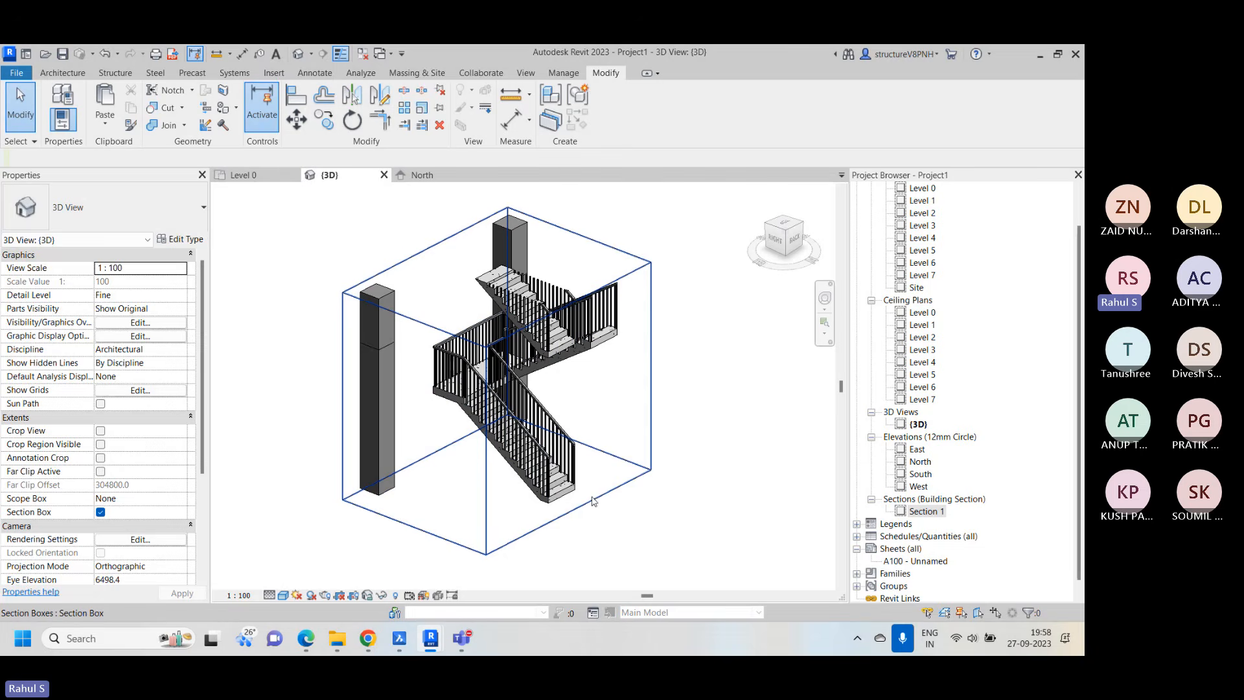
Widen the section box on two sides so that it takes in the four columns surrounding the stair
{"action": "left_click", "coordinate": [652, 319]}
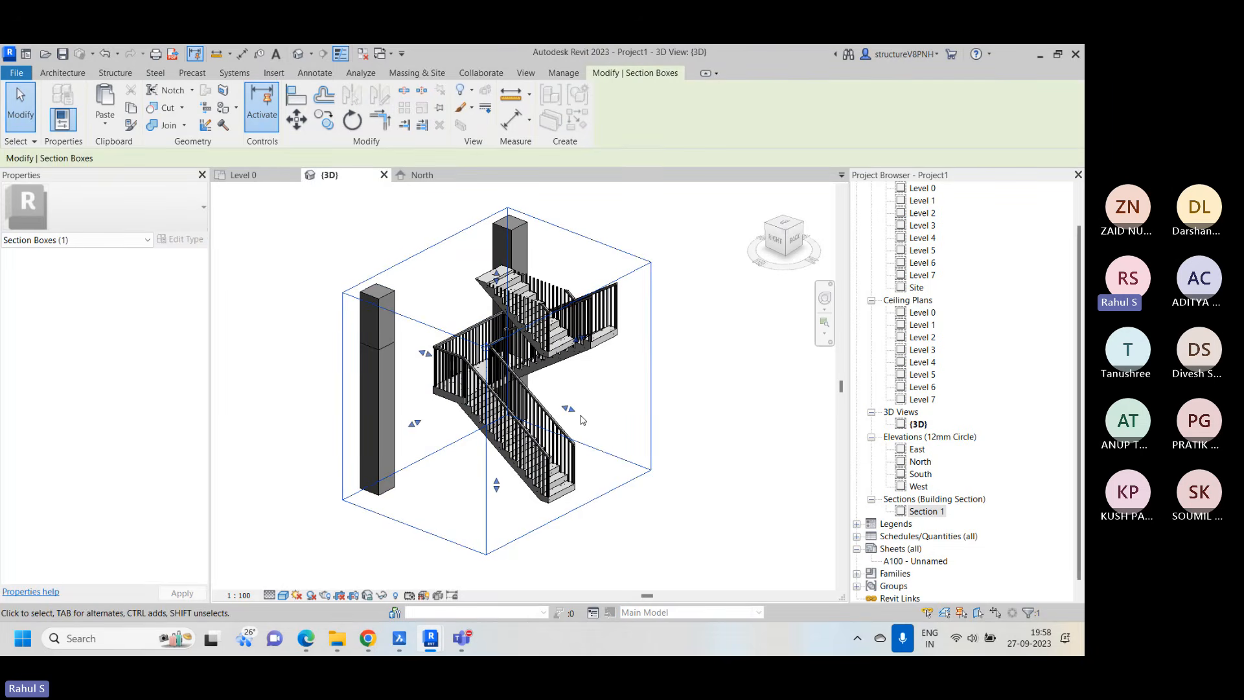
{"action": "left_click_drag", "start_coordinate": [569, 409], "coordinate": [663, 446]}
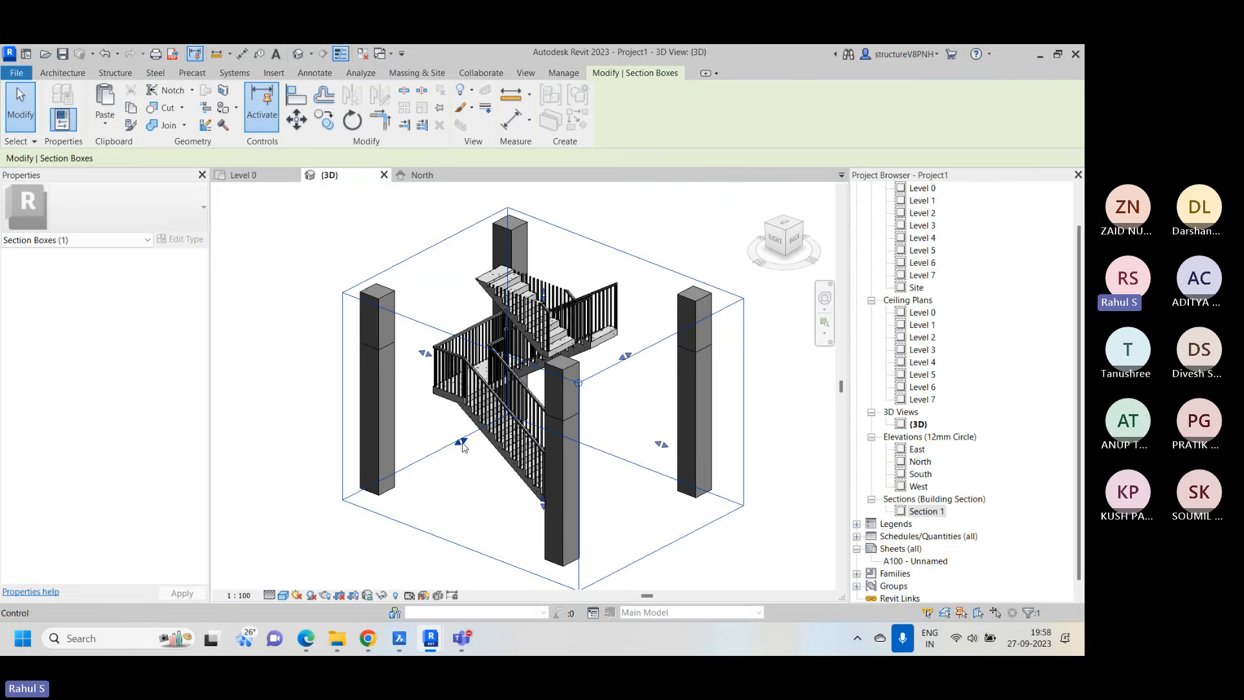
{"action": "left_click_drag", "start_coordinate": [463, 446], "coordinate": [424, 480]}
{"action": "scroll", "coordinate": [424, 480], "scroll_direction": "down", "scroll_amount": 3}
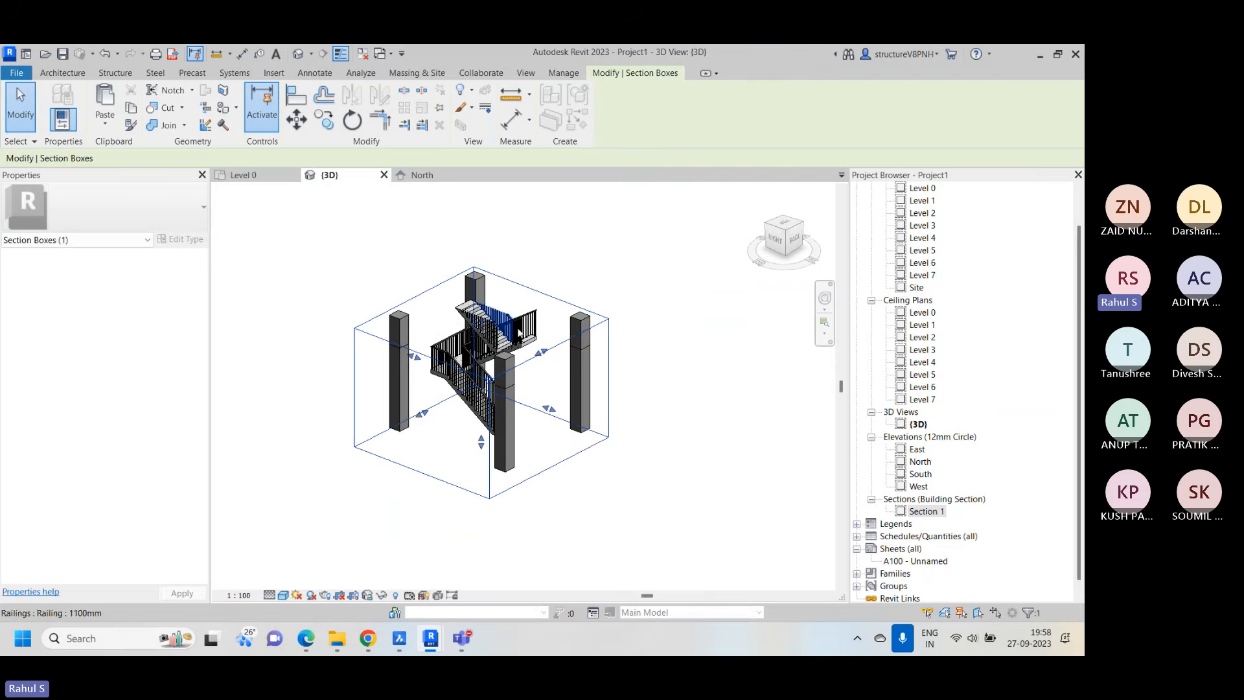
Raise the top of the section box to include the upper stair flights, and inspect the enclosed stair and columns
{"action": "middle_click_drag", "start_coordinate": [483, 327], "coordinate": [571, 295], "text": "shift"}
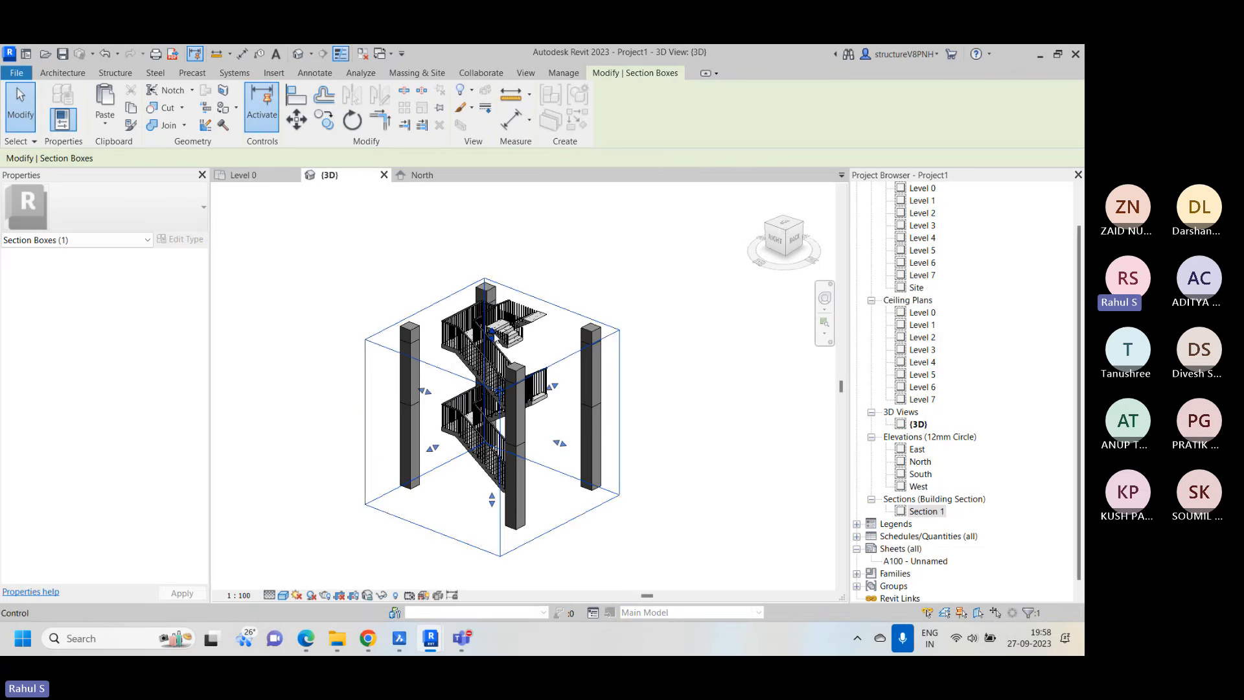
{"action": "left_click_drag", "start_coordinate": [493, 333], "coordinate": [493, 265]}
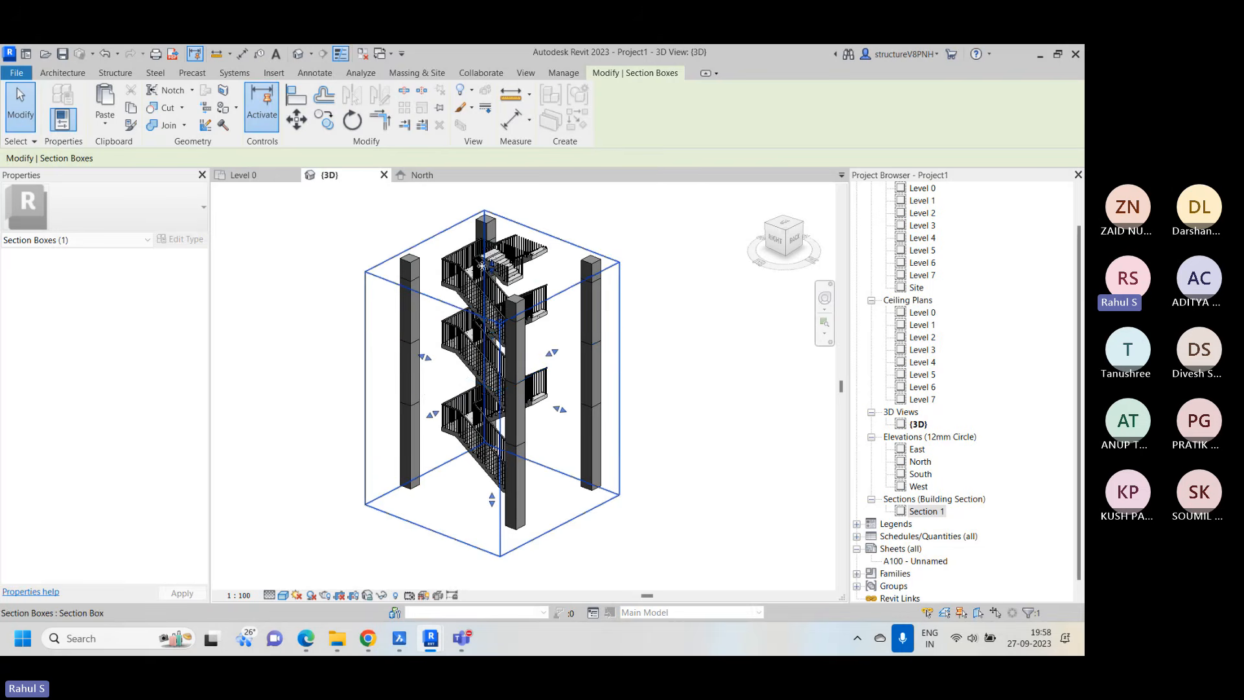
{"action": "left_click", "coordinate": [639, 296]}
{"action": "scroll", "coordinate": [642, 301], "scroll_direction": "up", "scroll_amount": 2}
{"action": "middle_click_drag", "start_coordinate": [638, 418], "coordinate": [658, 408]}
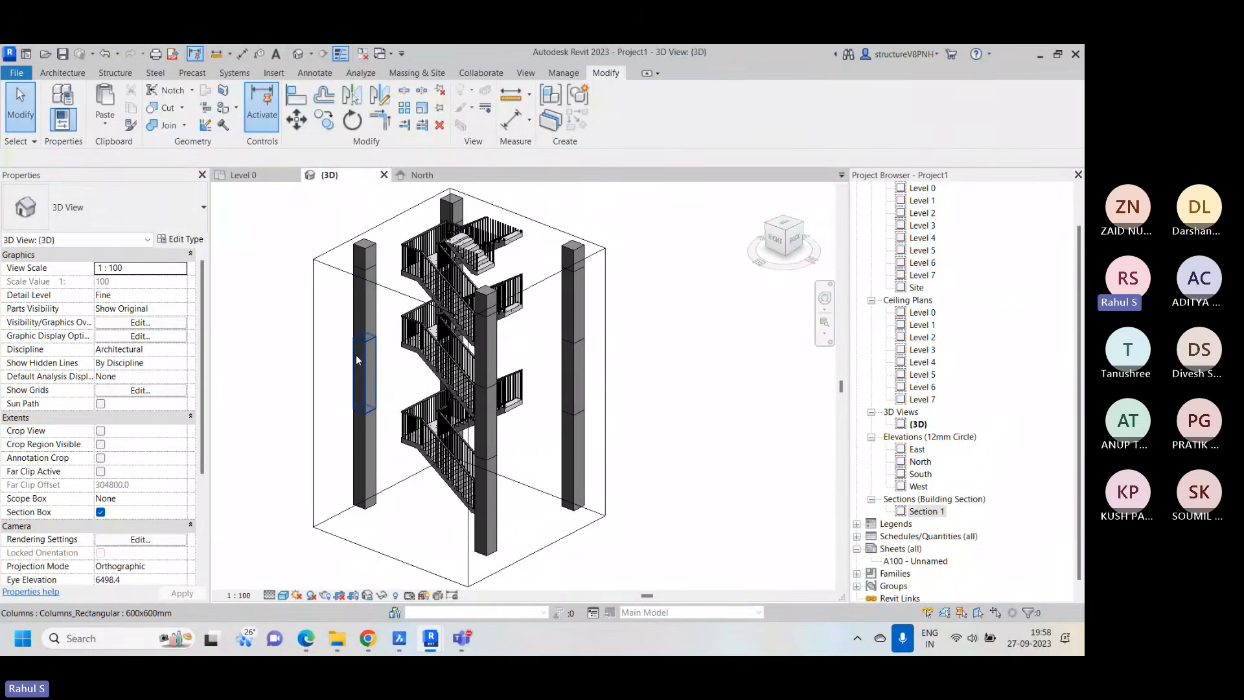
{"action": "scroll", "coordinate": [356, 355], "scroll_direction": "up", "scroll_amount": 3}
{"action": "scroll", "coordinate": [394, 417], "scroll_direction": "down", "scroll_amount": 5}
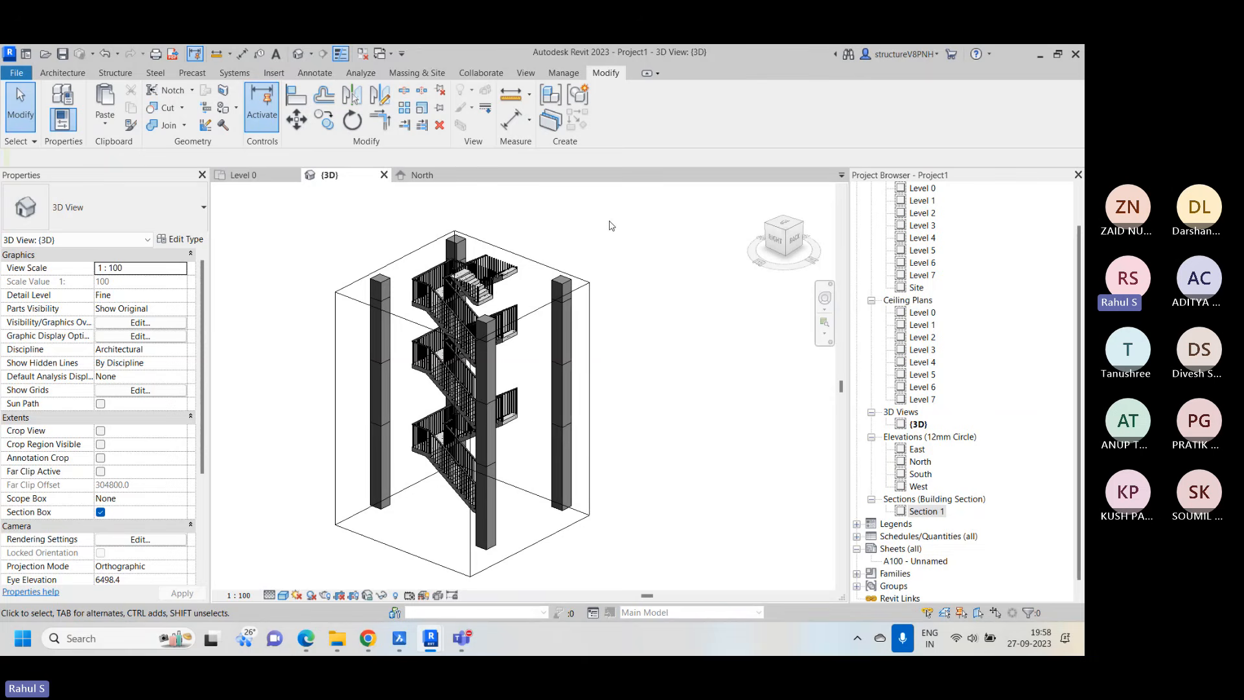
{"action": "left_click", "coordinate": [529, 260]}
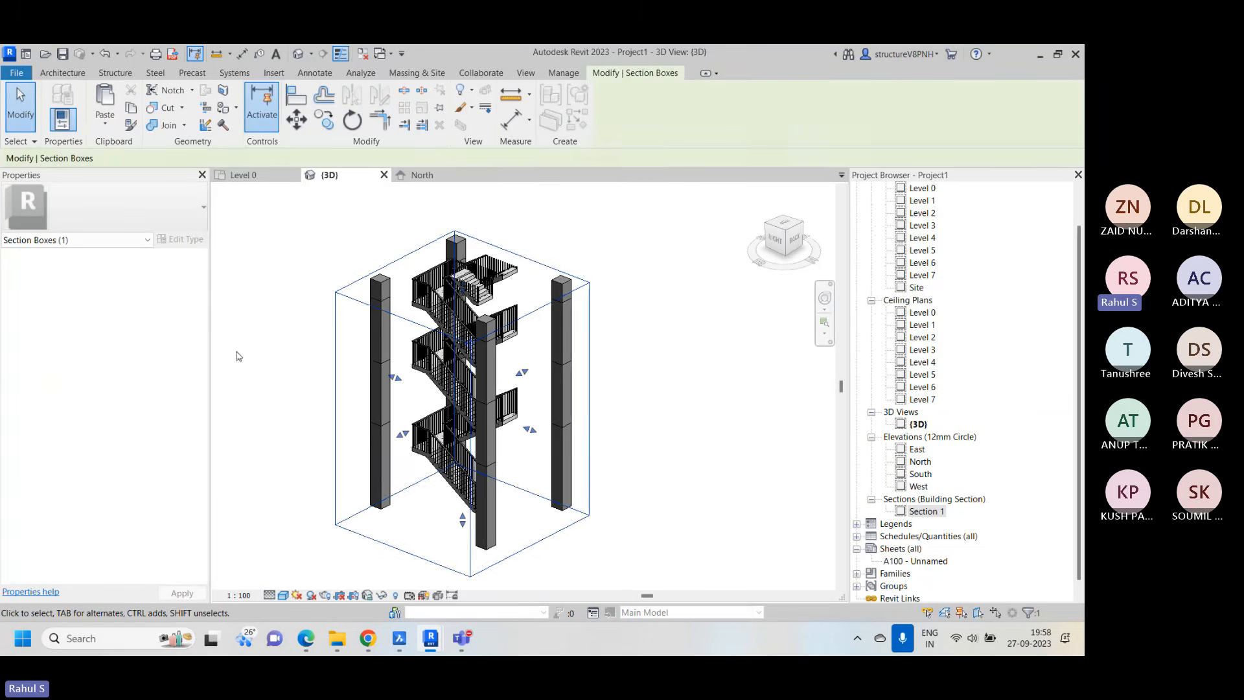
{"action": "left_click", "coordinate": [344, 243]}
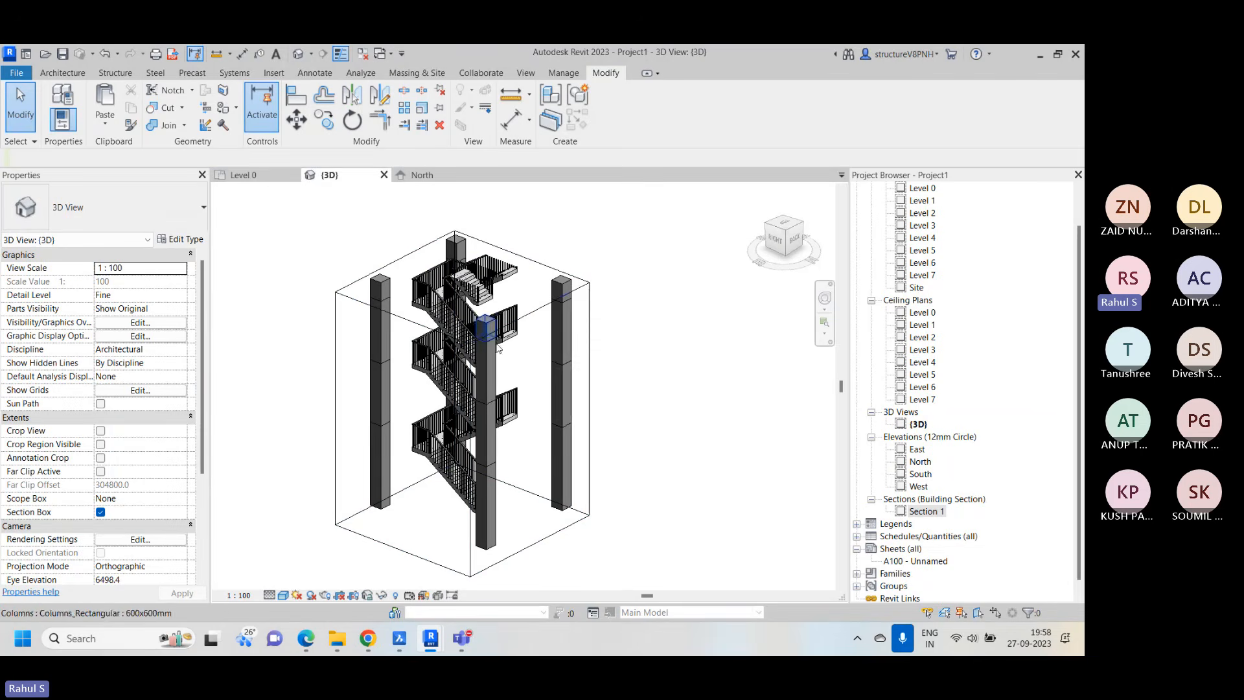
{"action": "right_click", "coordinate": [654, 244]}
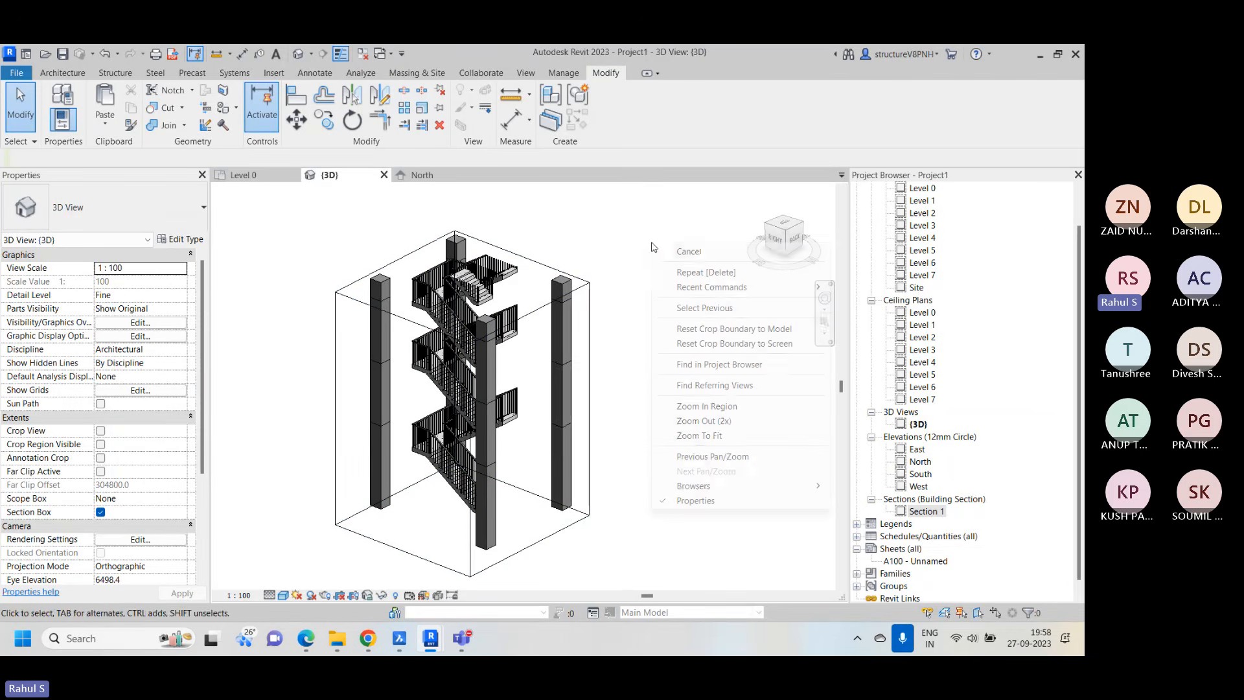
{"action": "left_click", "coordinate": [698, 260]}
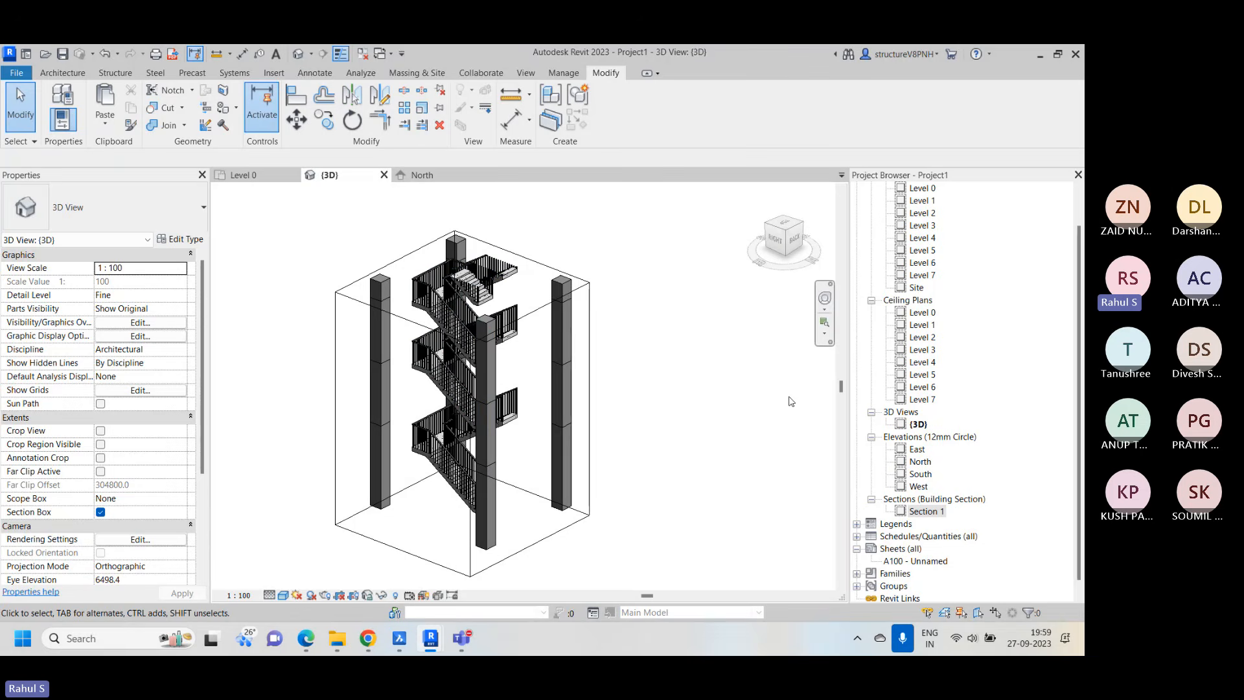
Hide the Section Boxes annotation category in the {3D} view through Visibility/Graphic Overrides
{"action": "key", "text": "v"}
{"action": "key", "text": "g"}
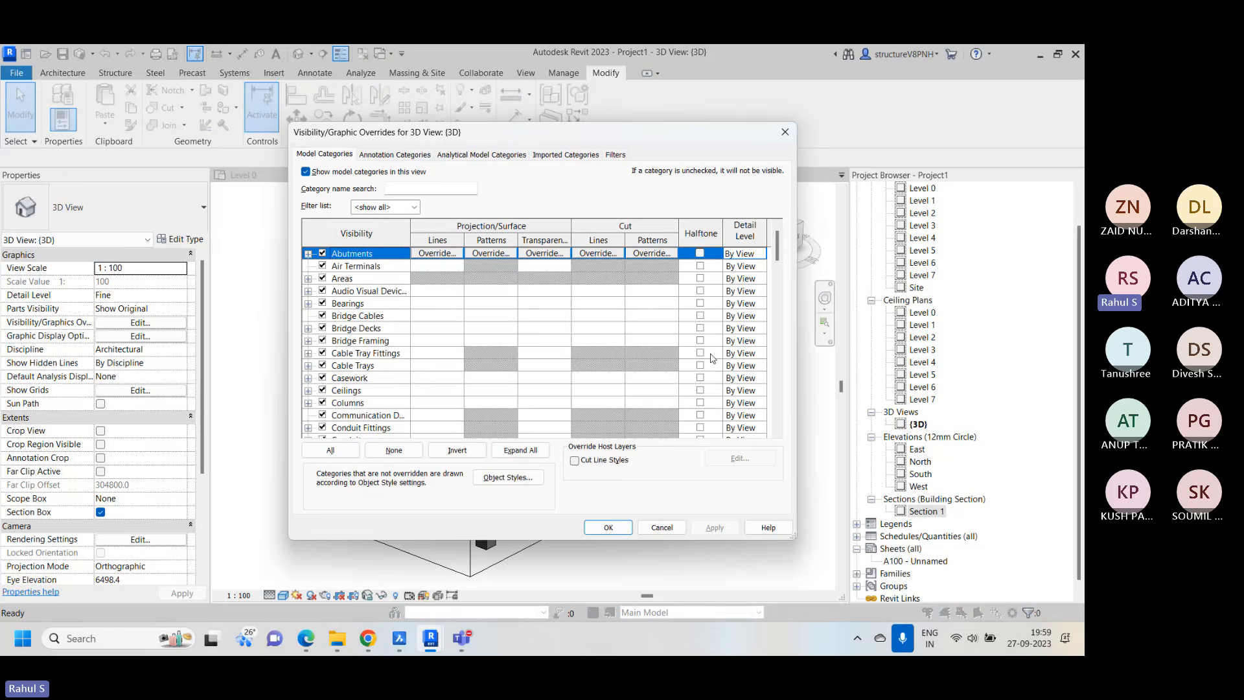
{"action": "left_click", "coordinate": [411, 156]}
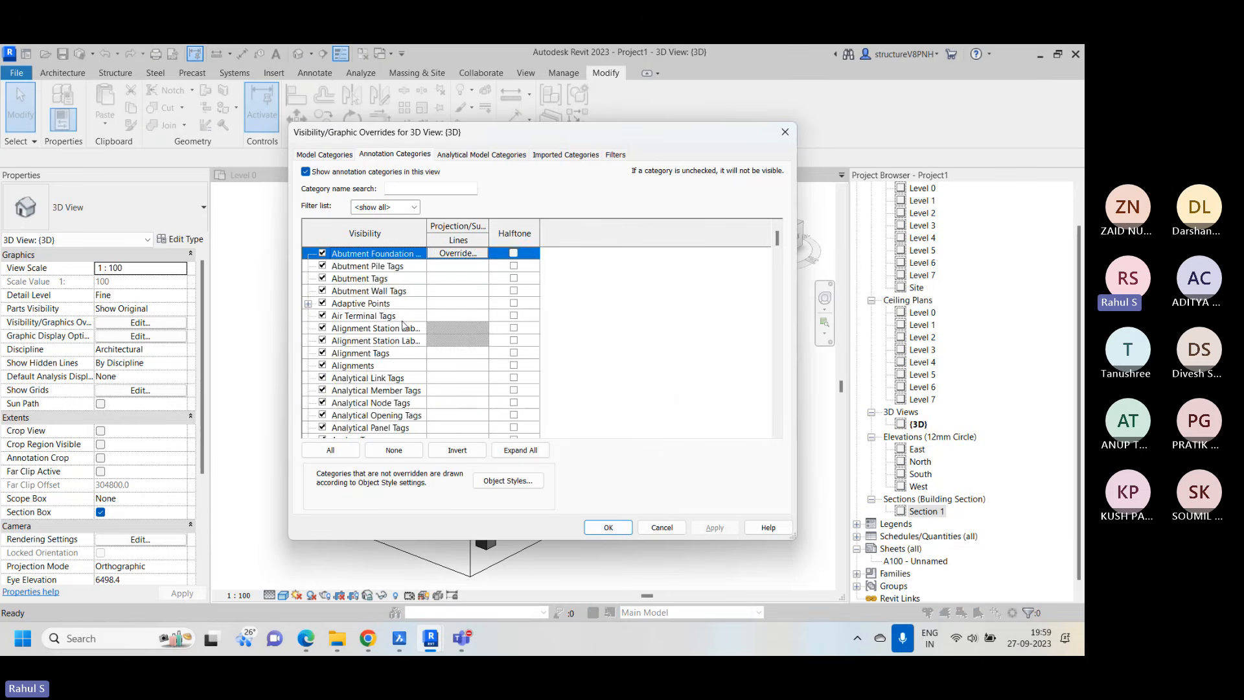
{"action": "left_click", "coordinate": [409, 356]}
{"action": "key", "text": "s"}
{"action": "key", "text": "e"}
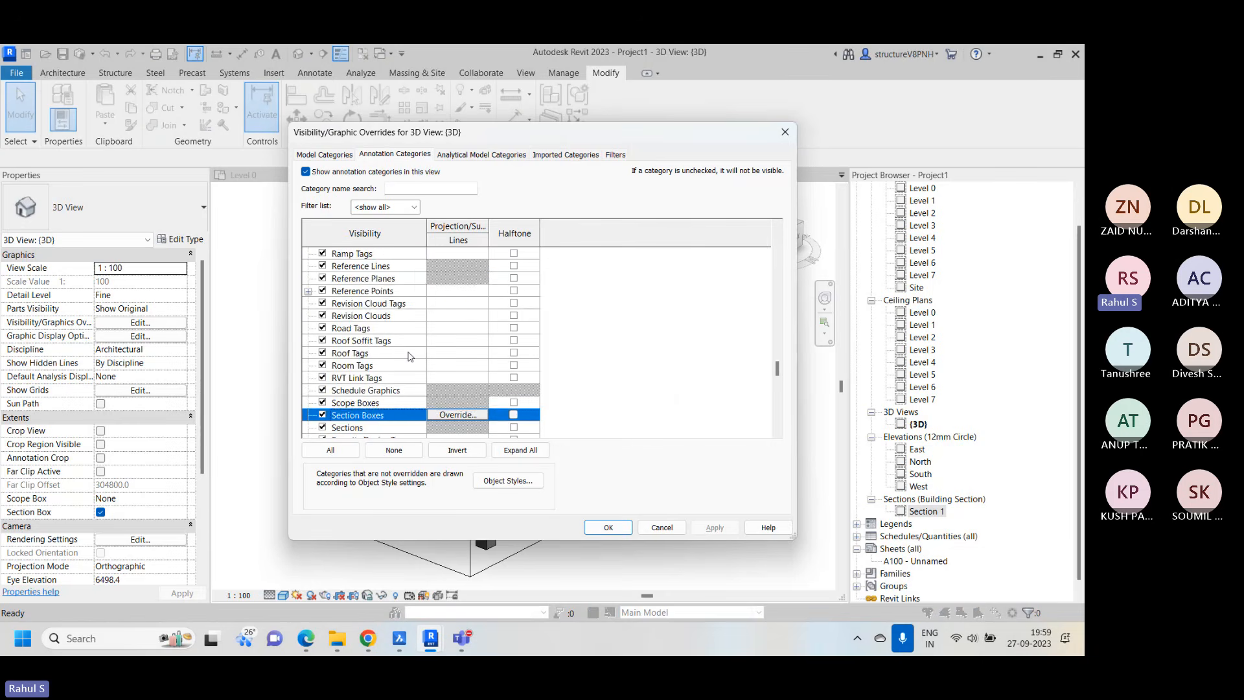
{"action": "scroll", "coordinate": [410, 355], "scroll_direction": "down", "scroll_amount": 1}
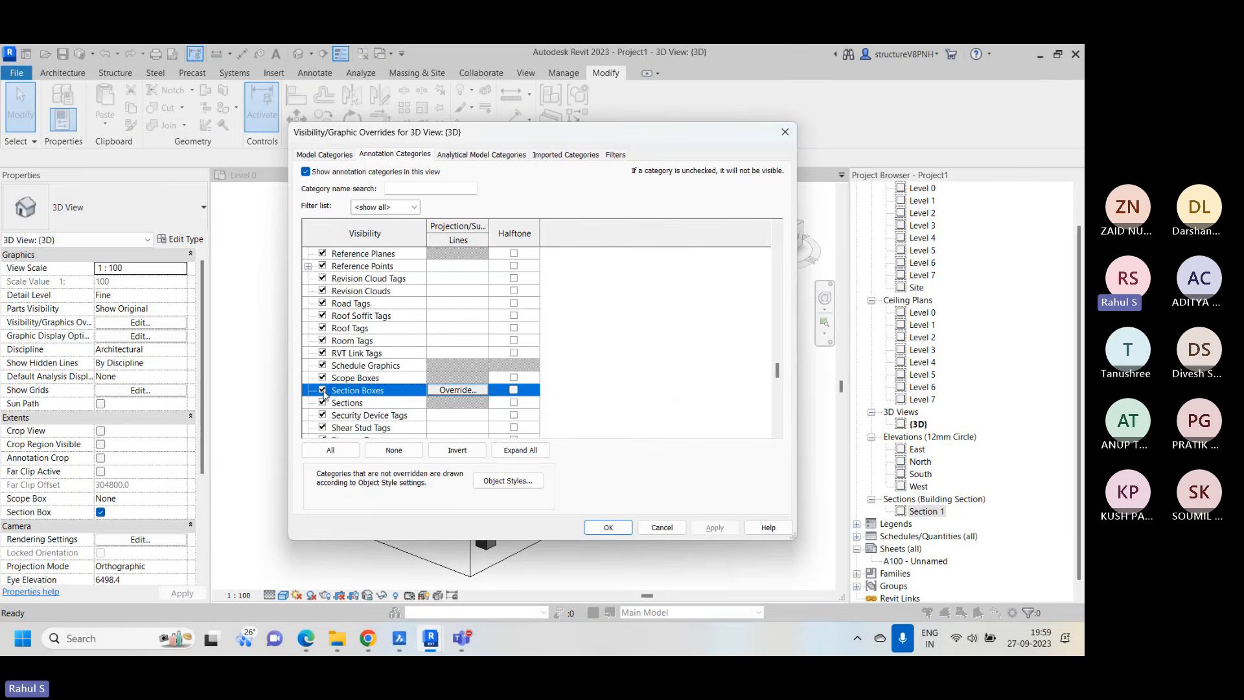
{"action": "left_click", "coordinate": [619, 527]}
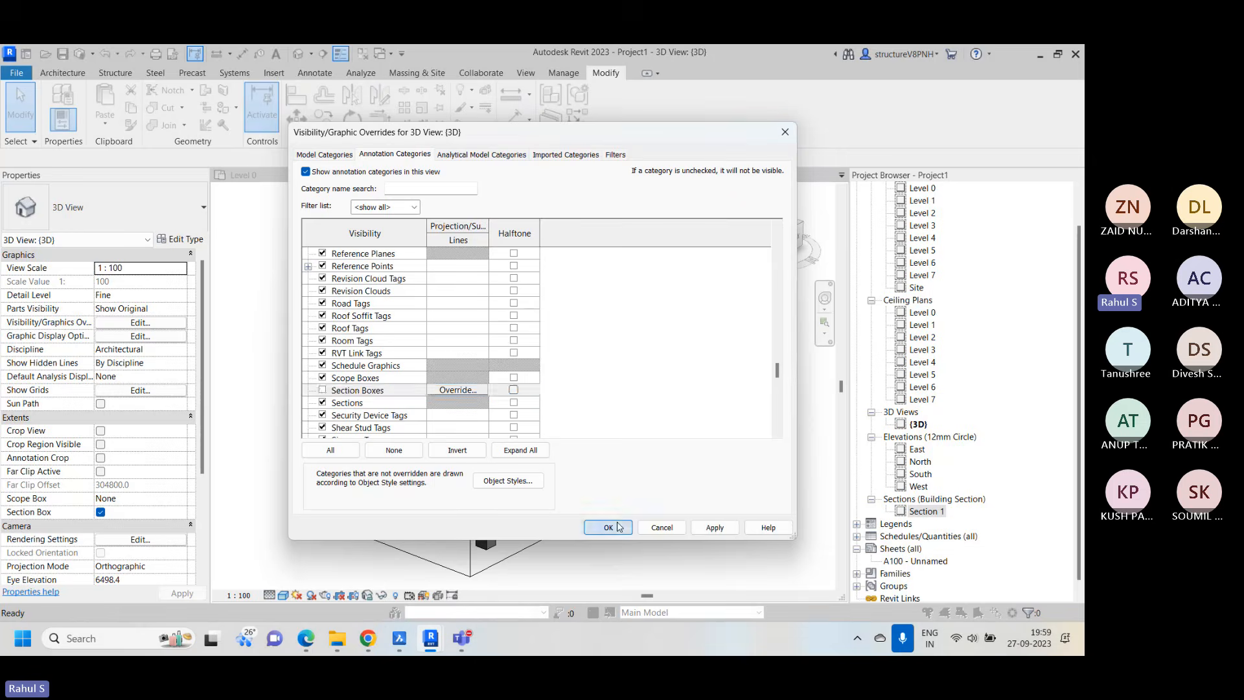
Examine the clipped stair and its four columns in the {3D} view, checking one column's properties
{"action": "scroll", "coordinate": [526, 295], "scroll_direction": "down", "scroll_amount": 1}
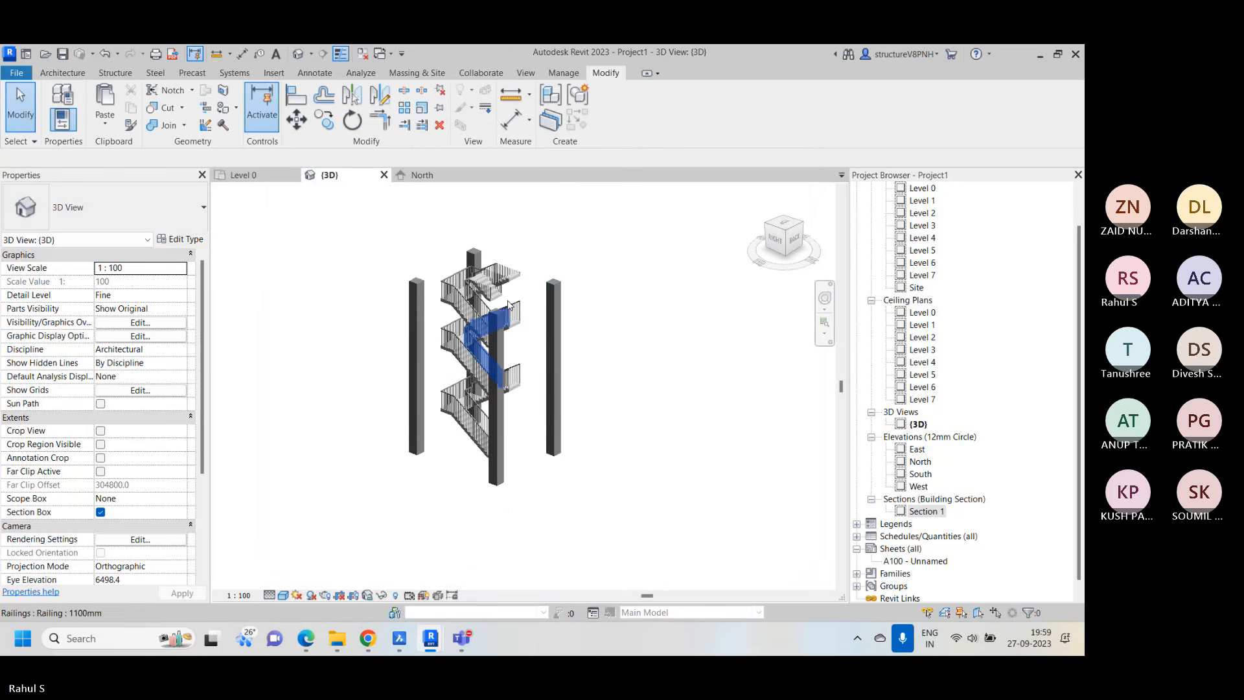
{"action": "scroll", "coordinate": [495, 313], "scroll_direction": "up", "scroll_amount": 1}
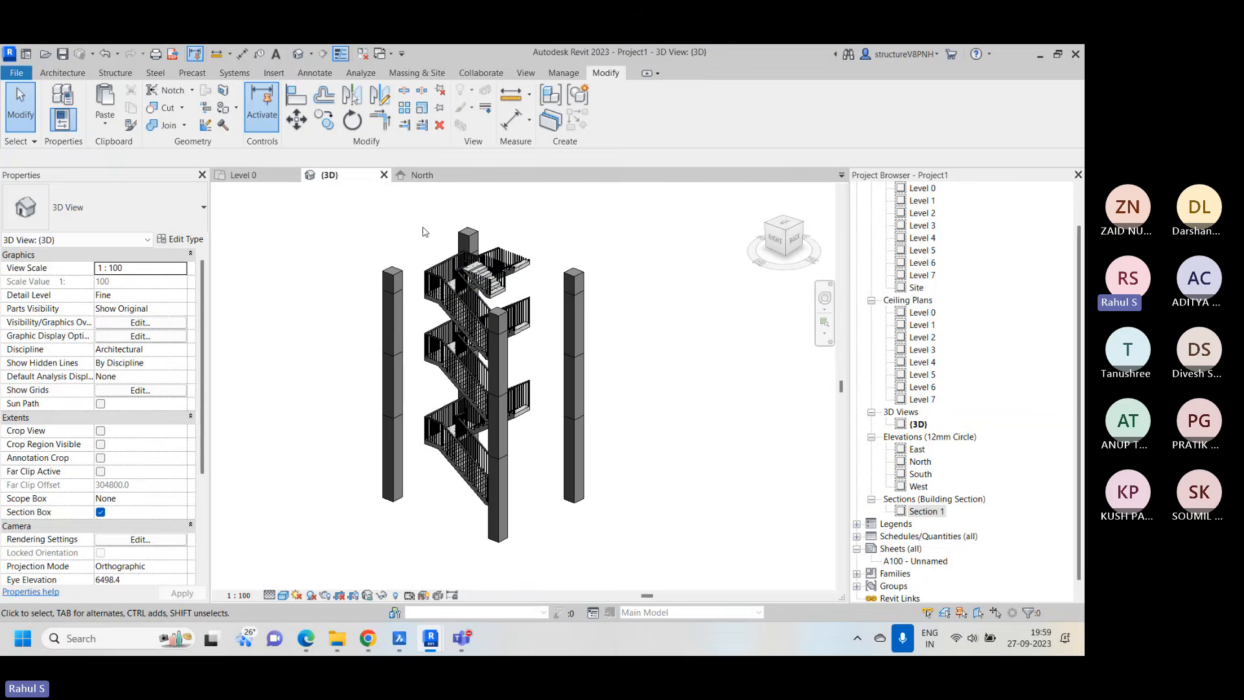
{"action": "scroll", "coordinate": [421, 350], "scroll_direction": "down", "scroll_amount": 1}
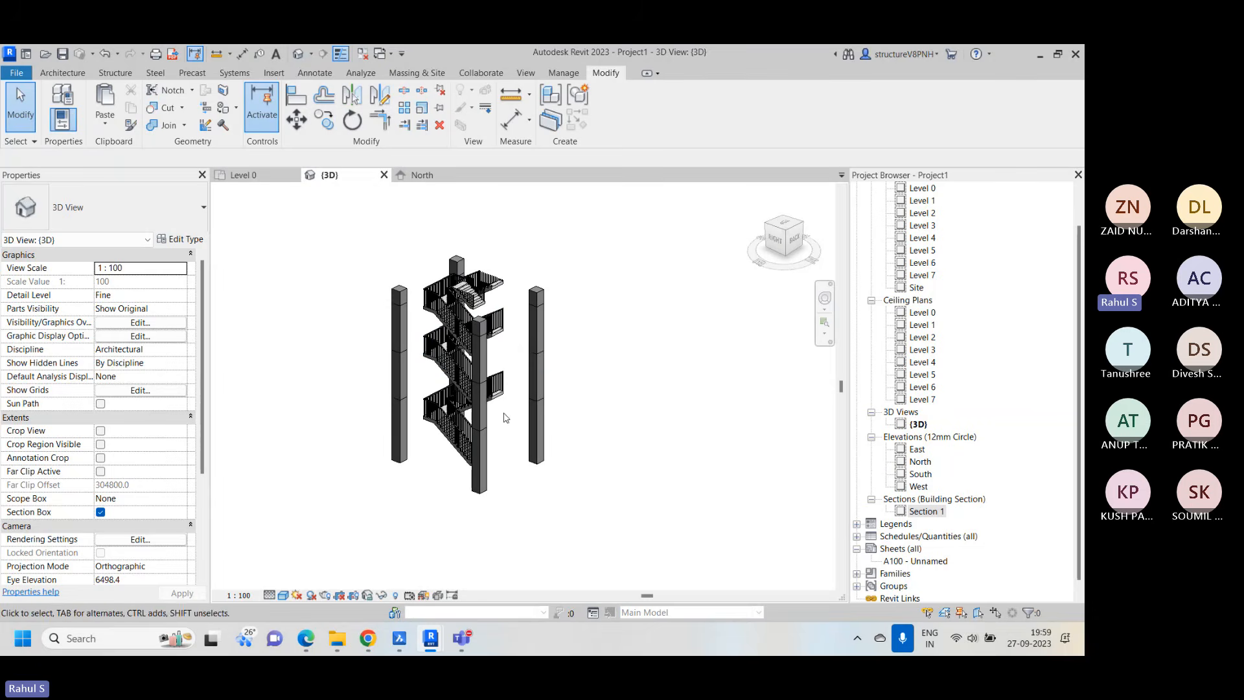
{"action": "left_click", "coordinate": [539, 389]}
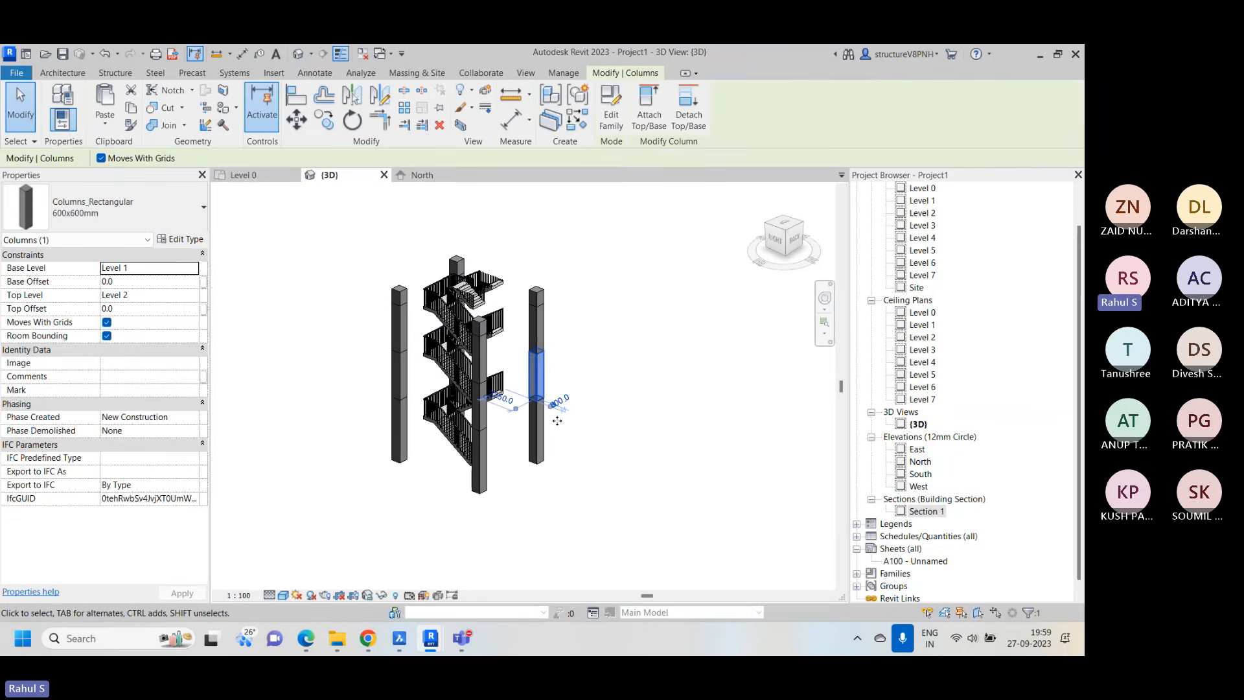
{"action": "left_click", "coordinate": [603, 466]}
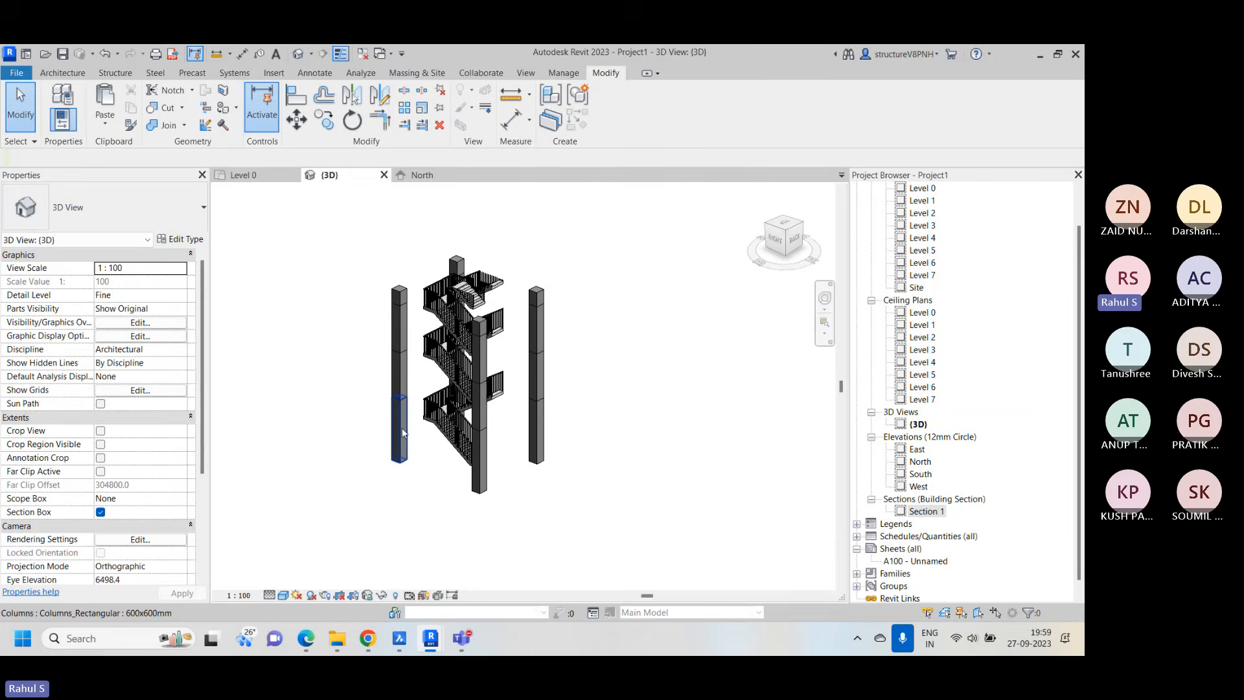
{"action": "scroll", "coordinate": [403, 415], "scroll_direction": "up", "scroll_amount": 1}
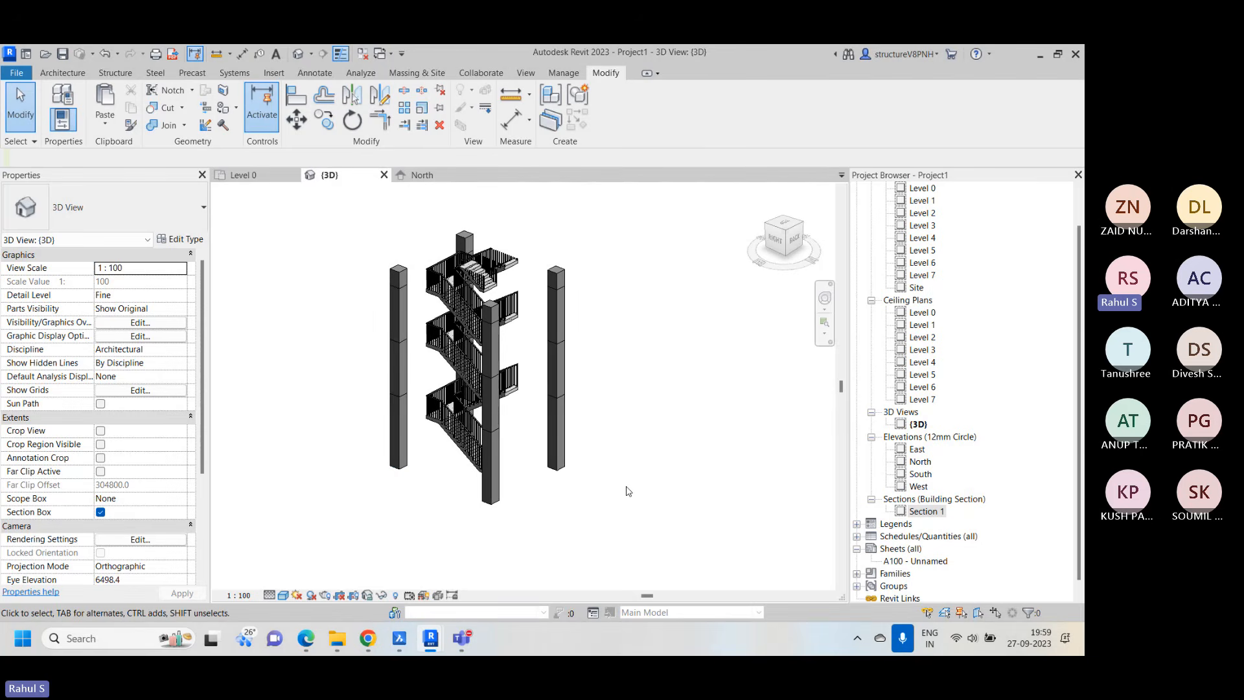
Show the Section Boxes annotation category again in the {3D} view through Visibility/Graphic Overrides
{"action": "key", "text": "v"}
{"action": "key", "text": "v"}
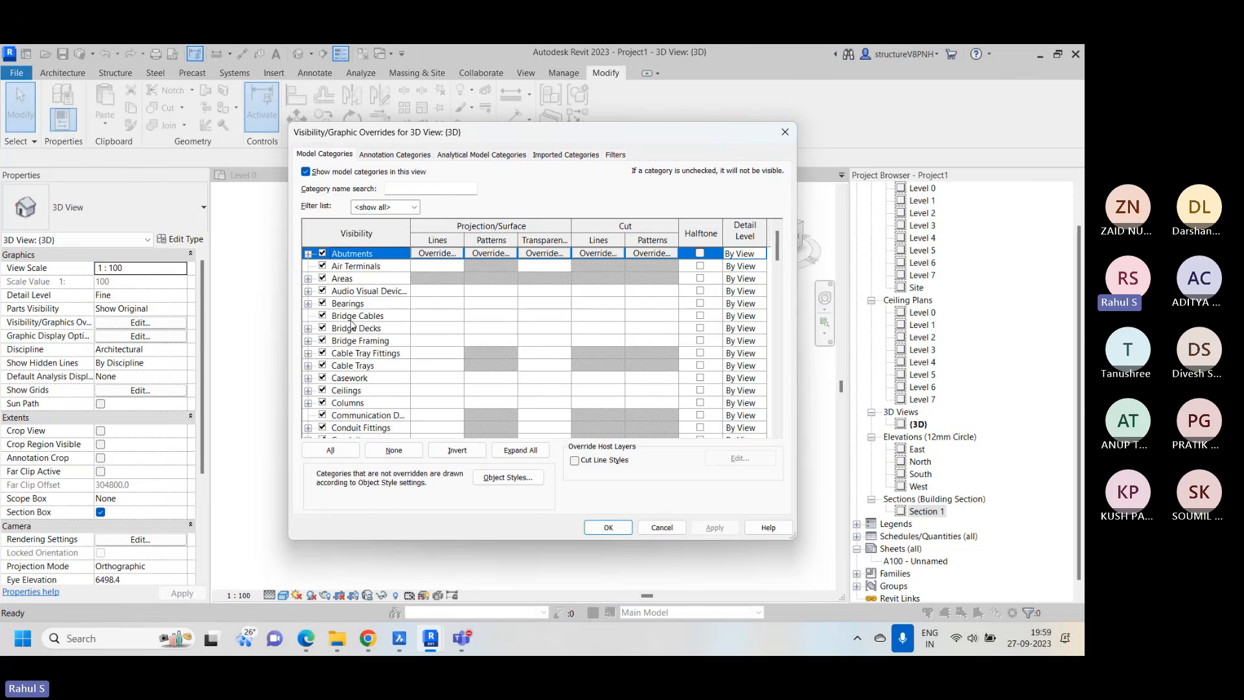
{"action": "left_click", "coordinate": [405, 155]}
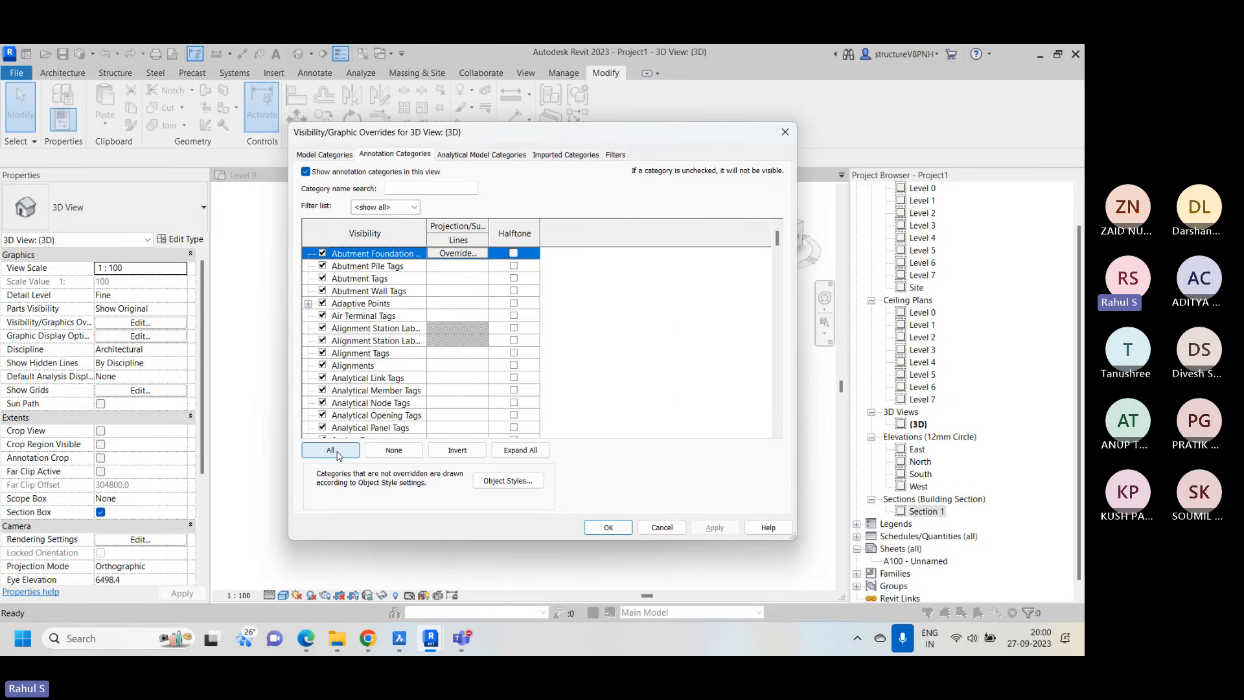
{"action": "scroll", "coordinate": [428, 415], "scroll_direction": "down", "scroll_amount": 10}
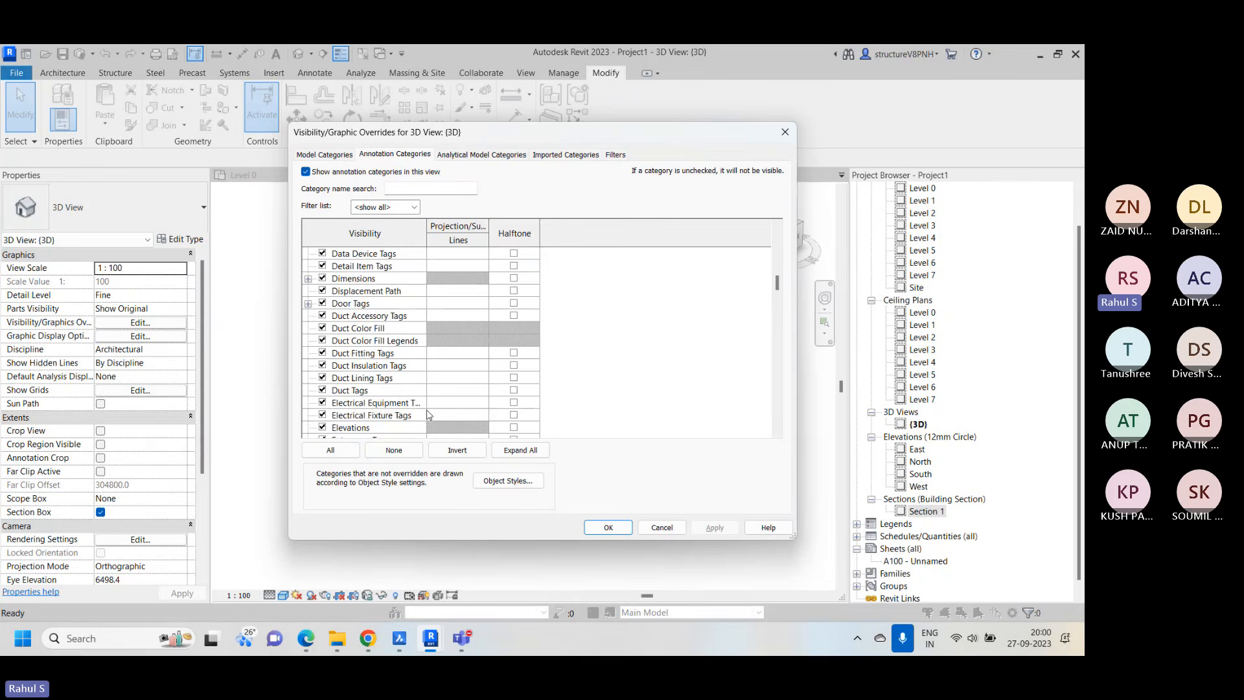
{"action": "scroll", "coordinate": [428, 415], "scroll_direction": "down", "scroll_amount": 6}
{"action": "left_click", "coordinate": [365, 330]}
{"action": "key", "text": "s"}
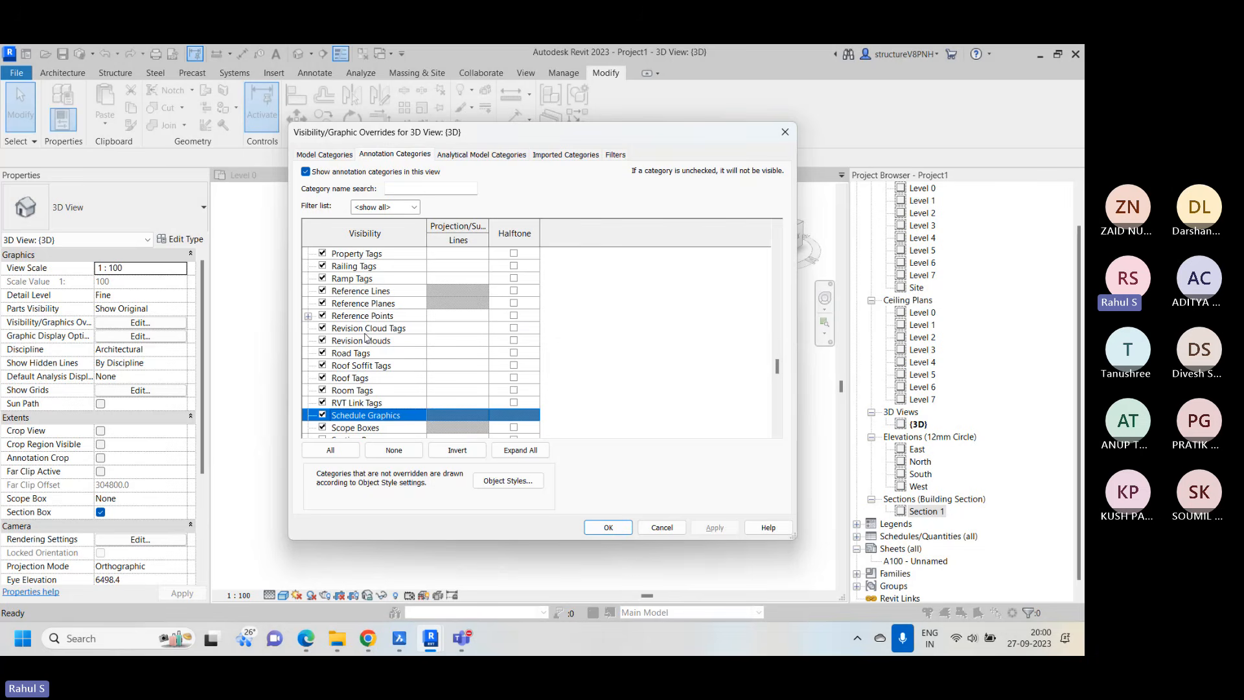
{"action": "key", "text": "Return"}
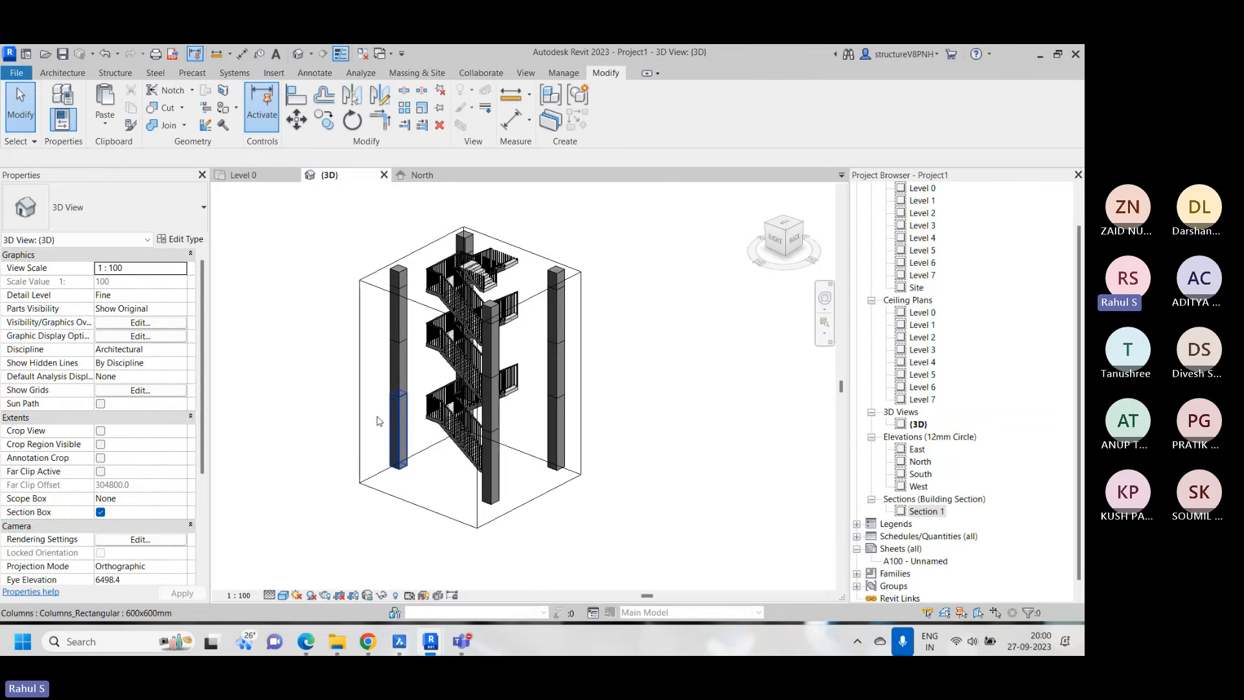
Check the Level 0 floor plan, and extend the section box in the {3D} view along the row to enclose its five columns
{"action": "left_click", "coordinate": [244, 175]}
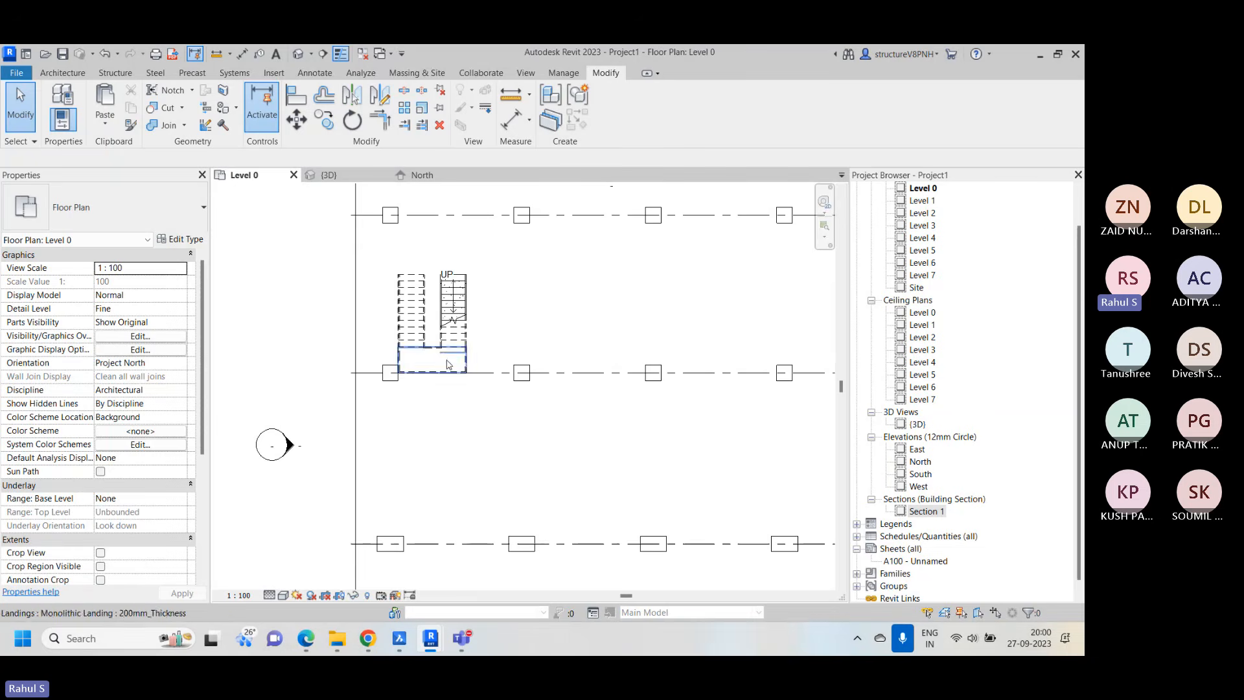
{"action": "scroll", "coordinate": [441, 359], "scroll_direction": "down", "scroll_amount": 3}
{"action": "middle_click_drag", "start_coordinate": [518, 346], "coordinate": [440, 358]}
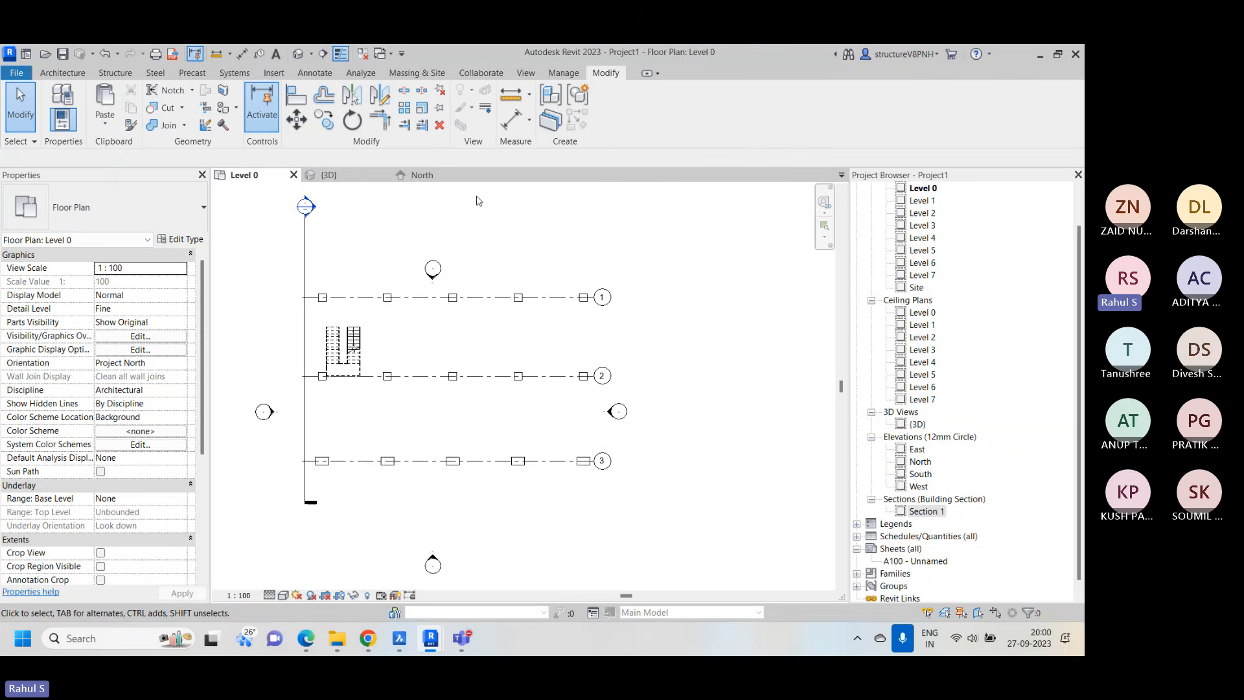
{"action": "left_click", "coordinate": [331, 175]}
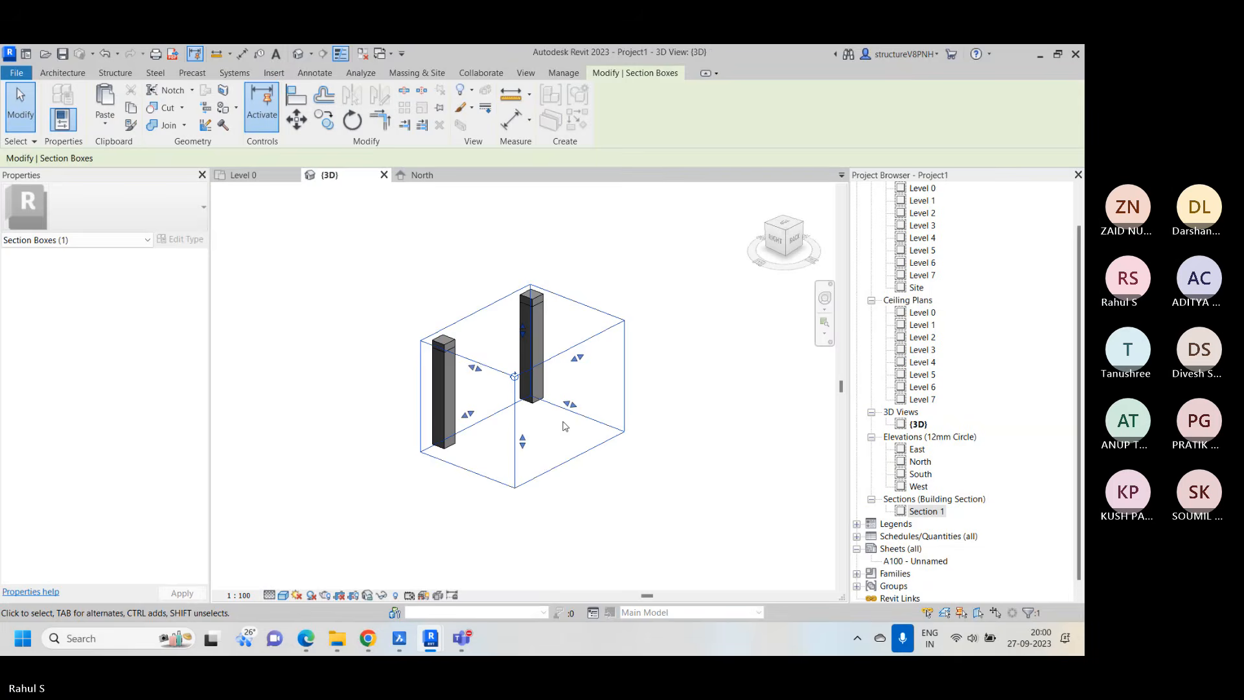
{"action": "left_click_drag", "start_coordinate": [574, 408], "coordinate": [674, 445]}
{"action": "left_click_drag", "start_coordinate": [516, 434], "coordinate": [408, 545]}
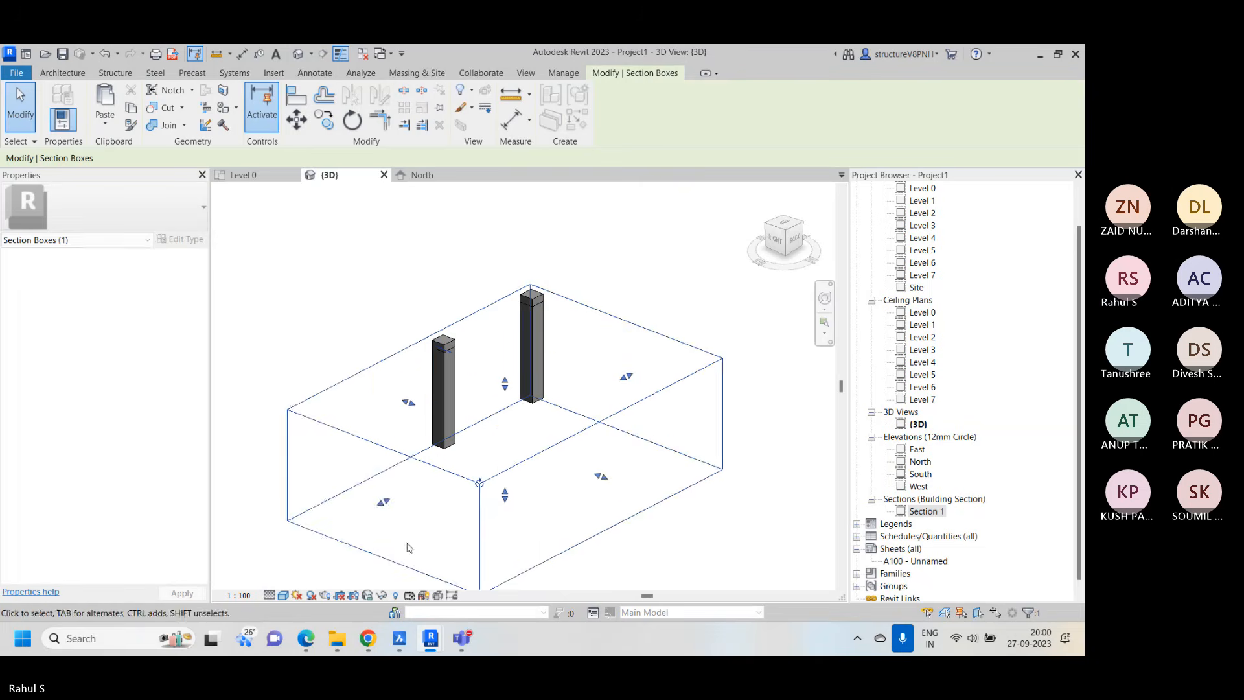
{"action": "scroll", "coordinate": [538, 350], "scroll_direction": "down", "scroll_amount": 2}
{"action": "left_click_drag", "start_coordinate": [461, 424], "coordinate": [395, 458]}
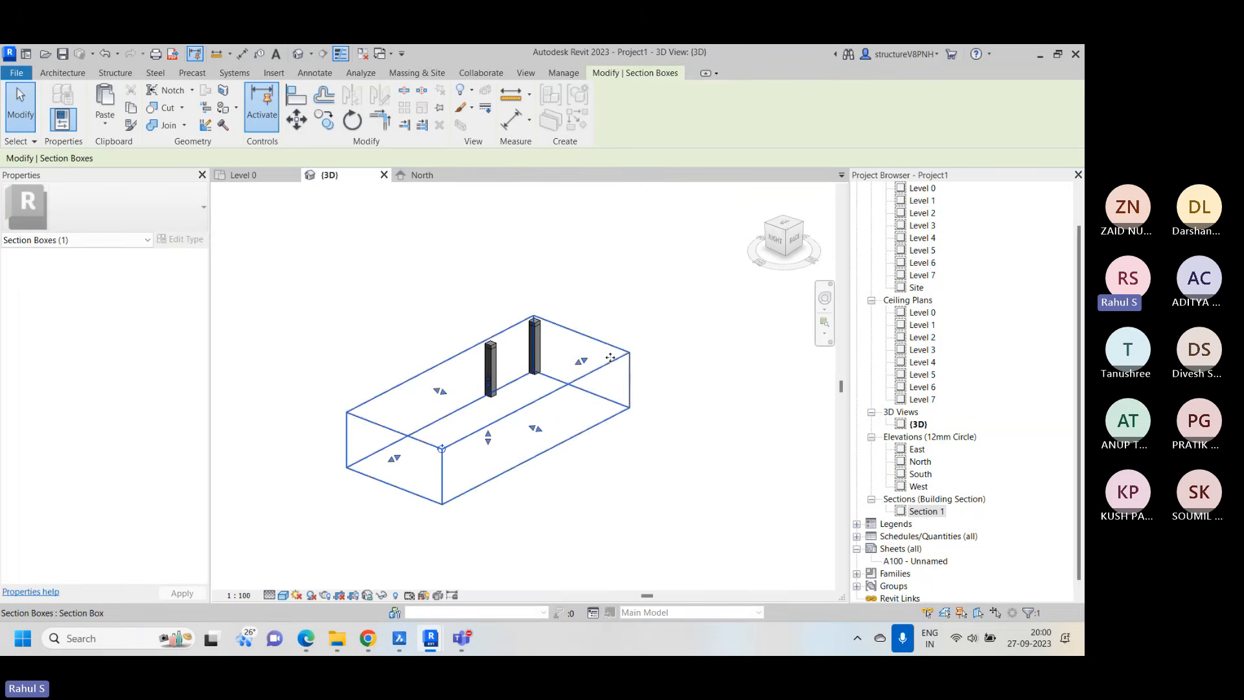
{"action": "left_click_drag", "start_coordinate": [581, 361], "coordinate": [706, 287]}
{"action": "middle_click_drag", "start_coordinate": [714, 286], "coordinate": [519, 442]}
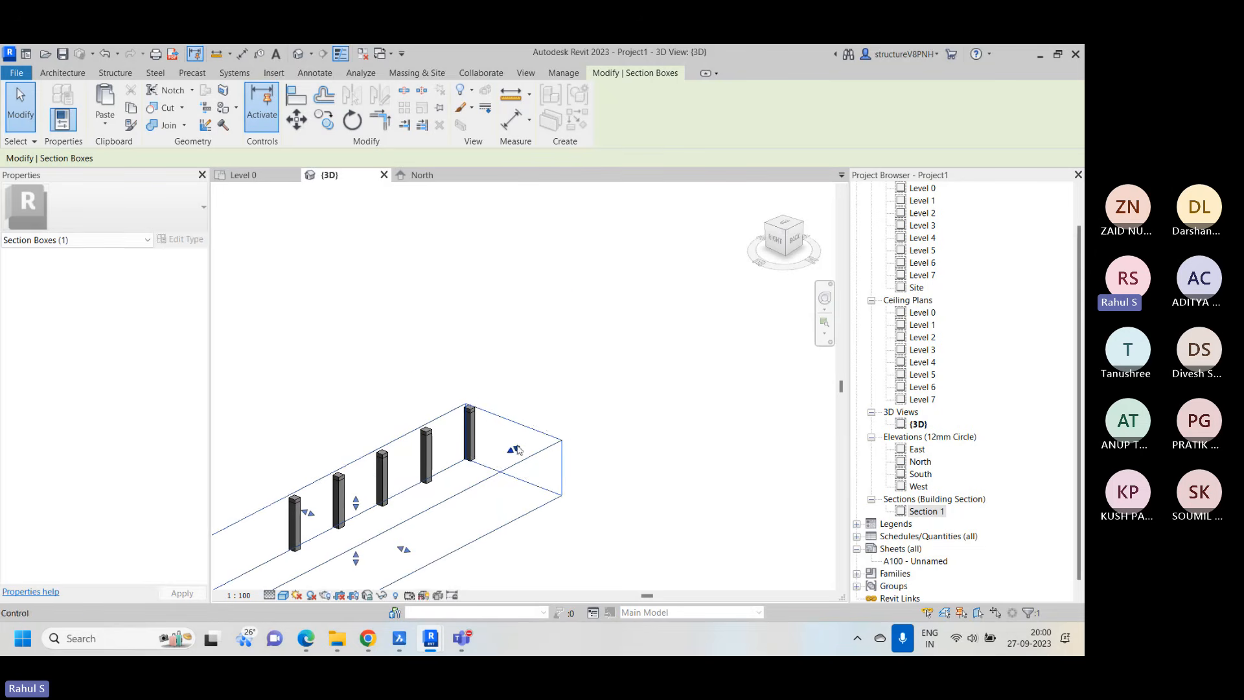
{"action": "left_click_drag", "start_coordinate": [513, 450], "coordinate": [640, 377]}
{"action": "scroll", "coordinate": [641, 377], "scroll_direction": "down", "scroll_amount": 3}
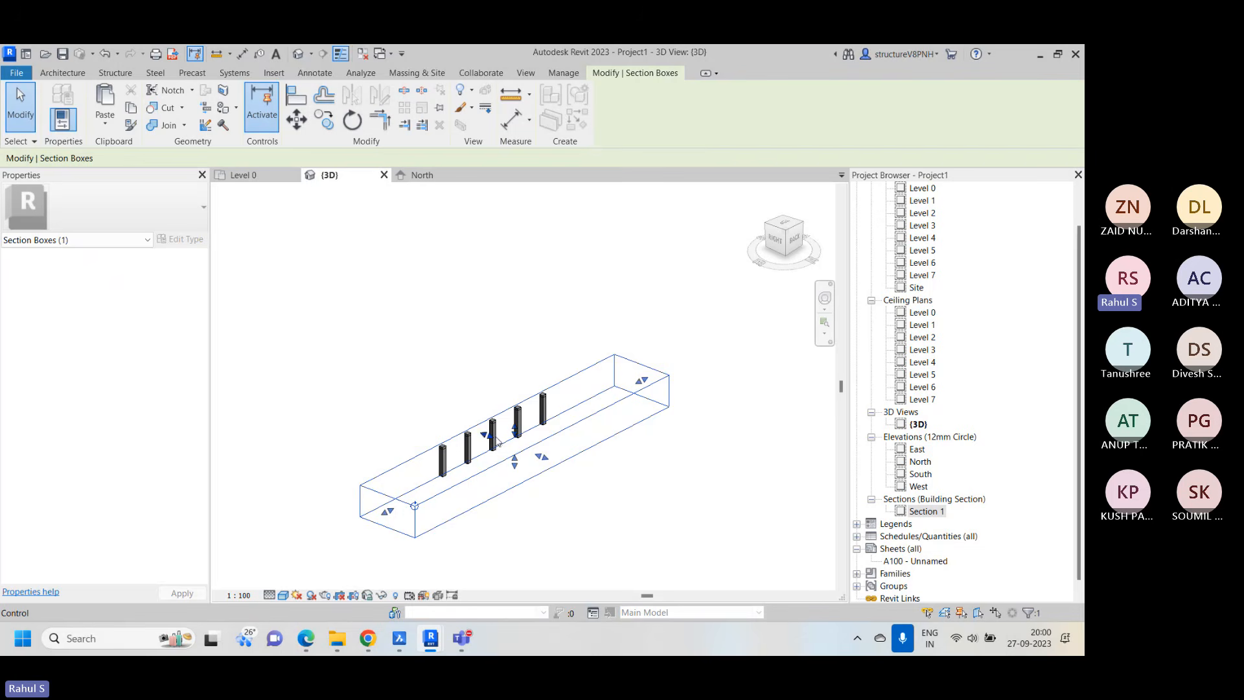
Widen the section box across the remaining column rows and the stair, with generous clearance around them
{"action": "left_click_drag", "start_coordinate": [483, 432], "coordinate": [271, 348]}
{"action": "scroll", "coordinate": [415, 443], "scroll_direction": "up", "scroll_amount": 3}
{"action": "scroll", "coordinate": [564, 312], "scroll_direction": "up", "scroll_amount": 1}
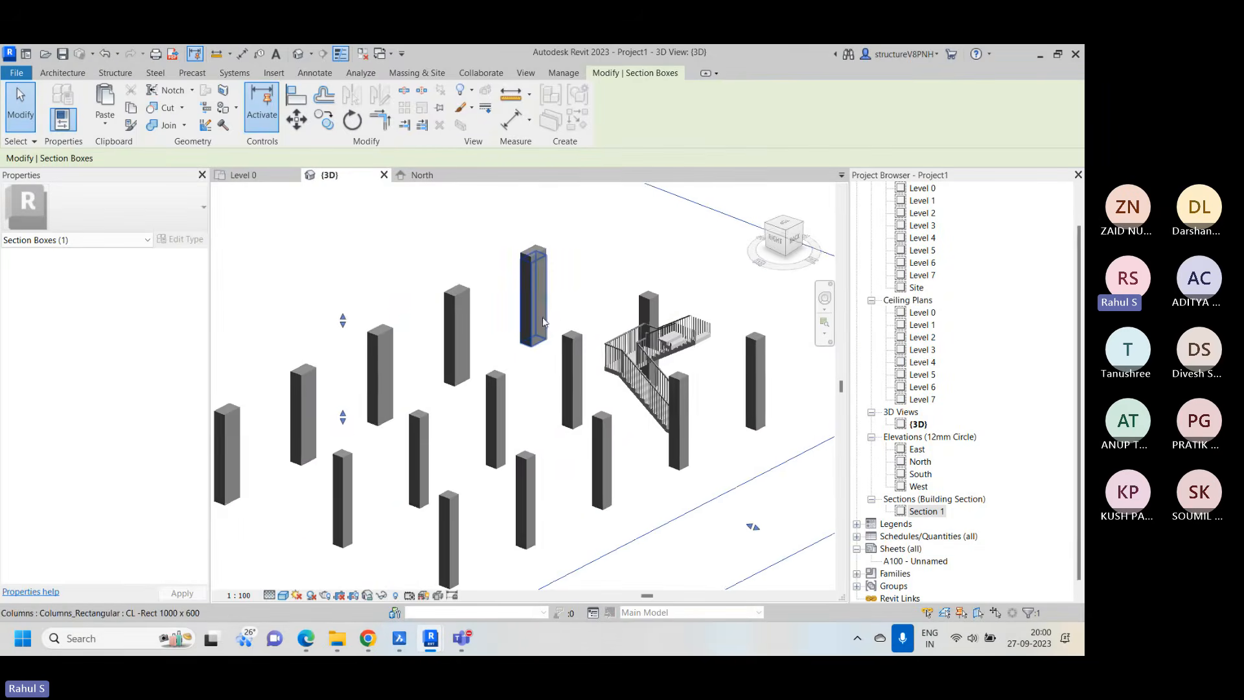
{"action": "scroll", "coordinate": [540, 321], "scroll_direction": "down", "scroll_amount": 4}
{"action": "middle_click_drag", "start_coordinate": [652, 424], "coordinate": [608, 442]}
{"action": "scroll", "coordinate": [586, 439], "scroll_direction": "down", "scroll_amount": 3}
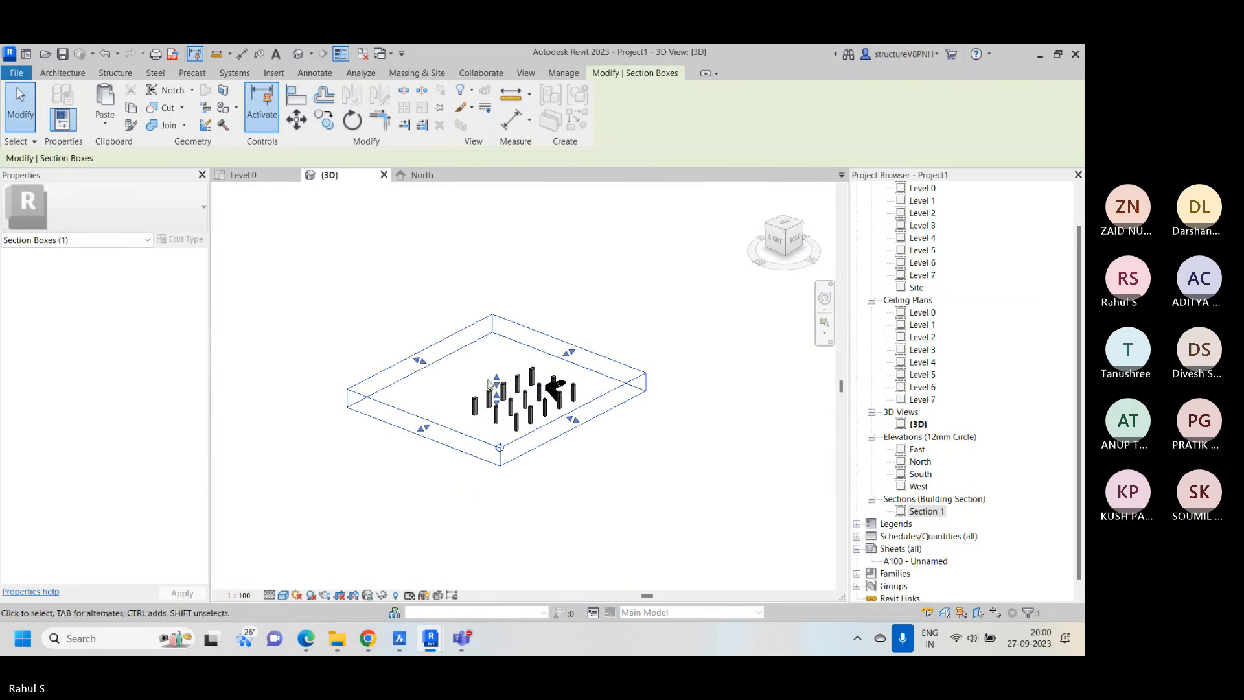
Raise the top of the section box to enclose the columns and the stair over all storeys
{"action": "left_click_drag", "start_coordinate": [495, 382], "coordinate": [494, 303]}
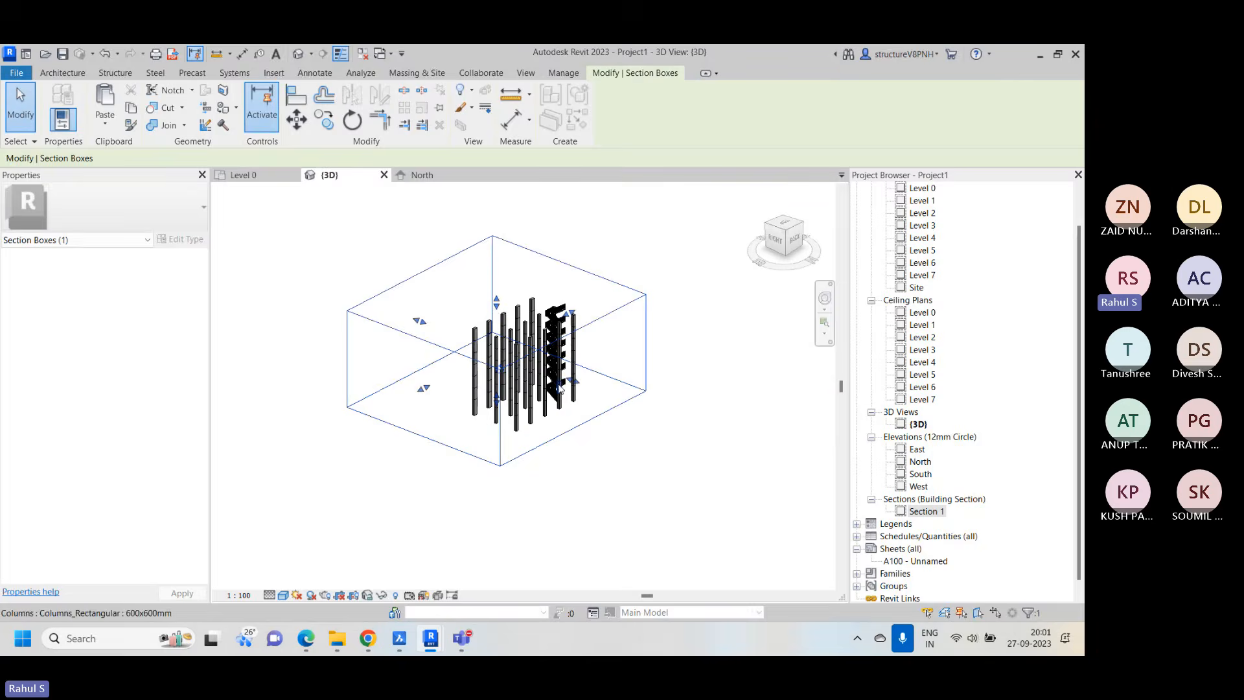
{"action": "scroll", "coordinate": [546, 295], "scroll_direction": "up", "scroll_amount": 3}
{"action": "scroll", "coordinate": [557, 319], "scroll_direction": "down", "scroll_amount": 3}
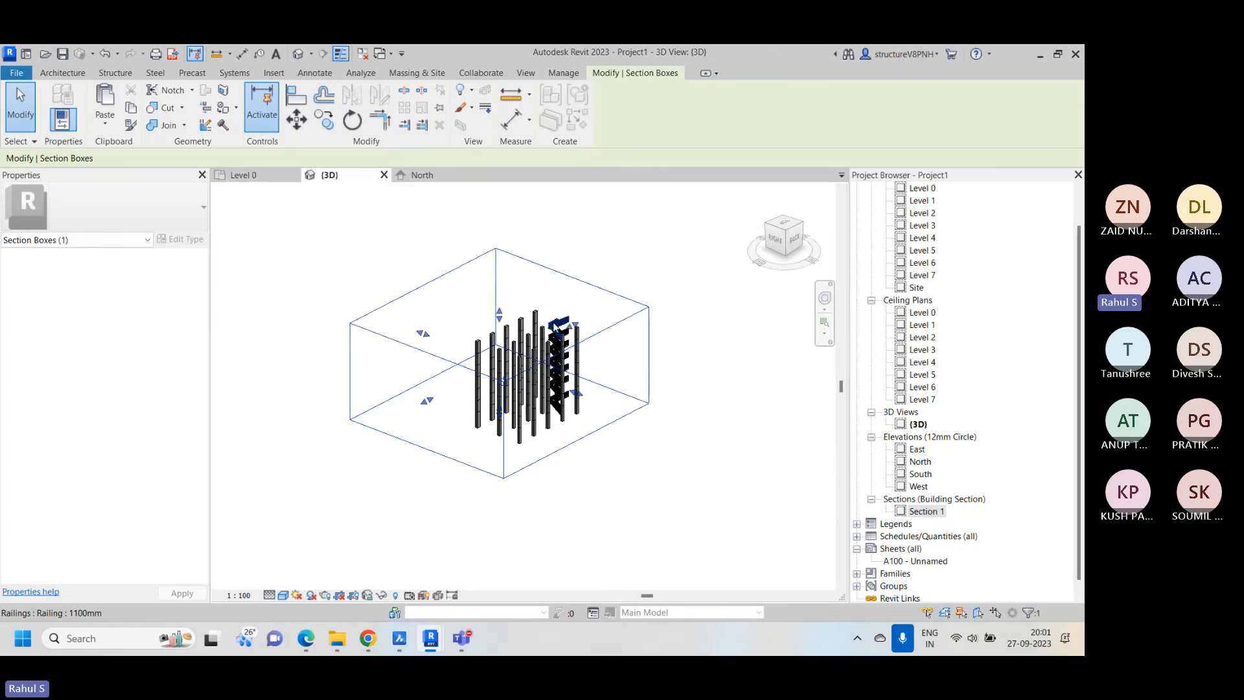
{"action": "key", "text": "Escape"}
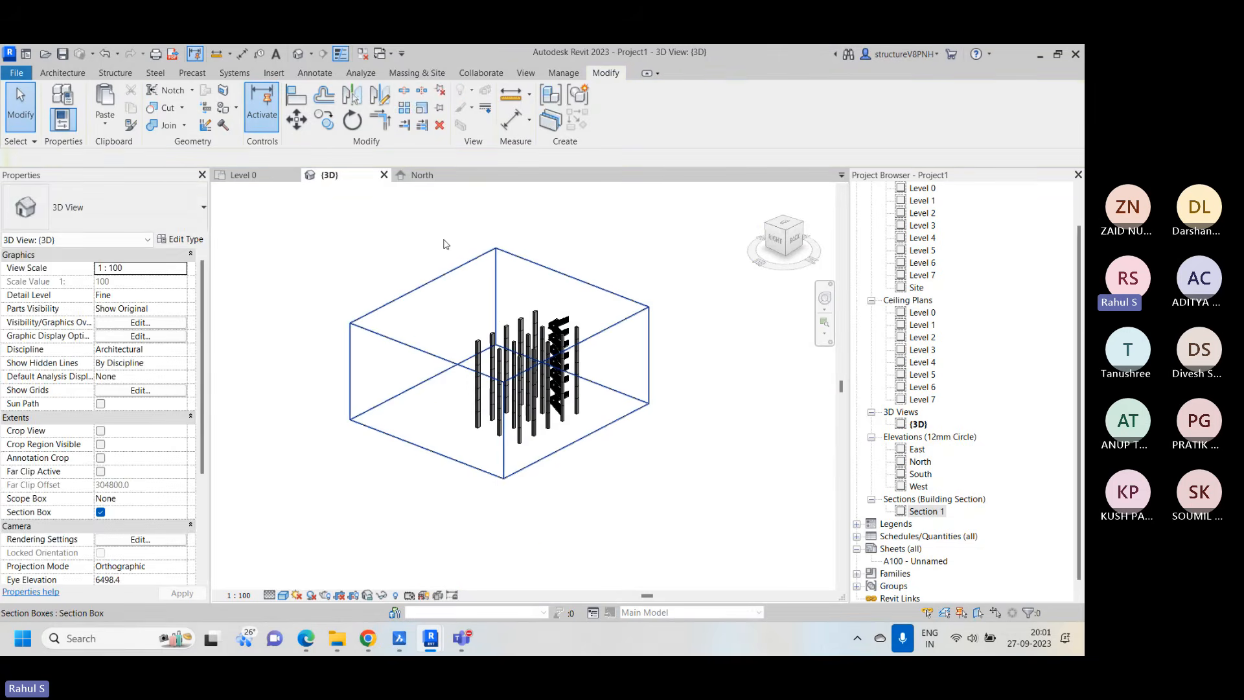
Turn off the Section Box option in the {3D} view's extents properties
{"action": "left_click", "coordinate": [243, 175]}
{"action": "right_click", "coordinate": [496, 218]}
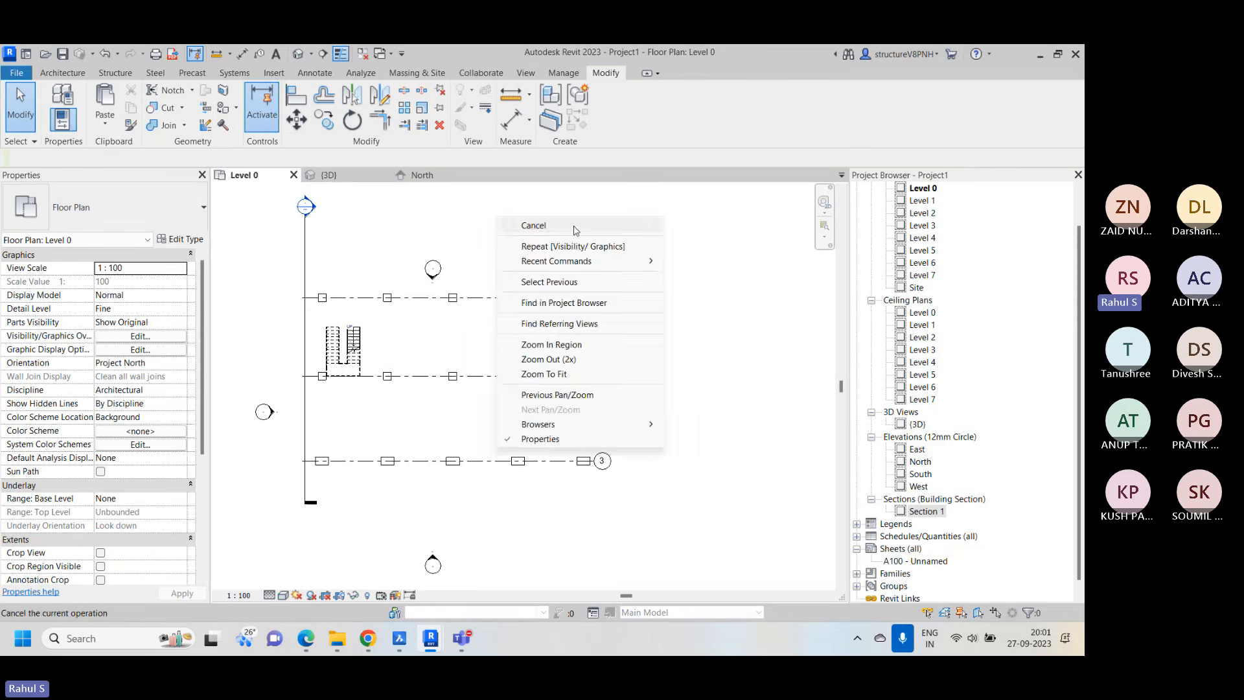
{"action": "left_click", "coordinate": [574, 227]}
{"action": "scroll", "coordinate": [197, 437], "scroll_direction": "down", "scroll_amount": 3}
{"action": "scroll", "coordinate": [197, 436], "scroll_direction": "down", "scroll_amount": 2}
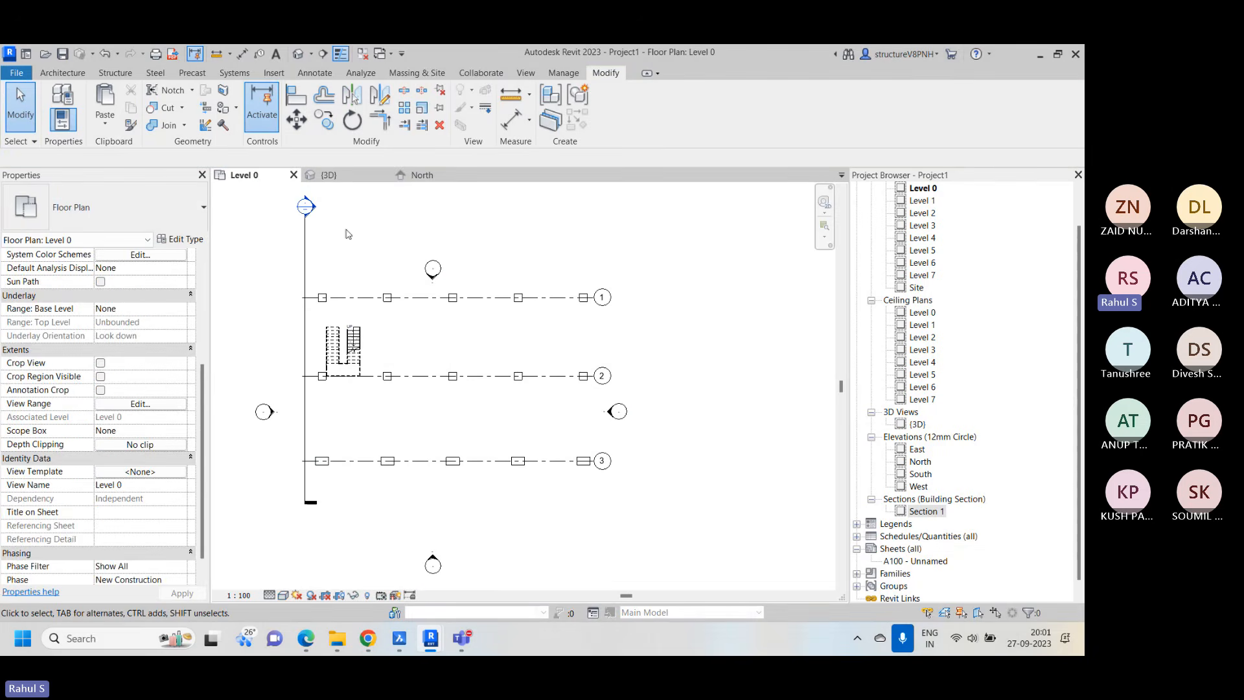
{"action": "left_click", "coordinate": [329, 175]}
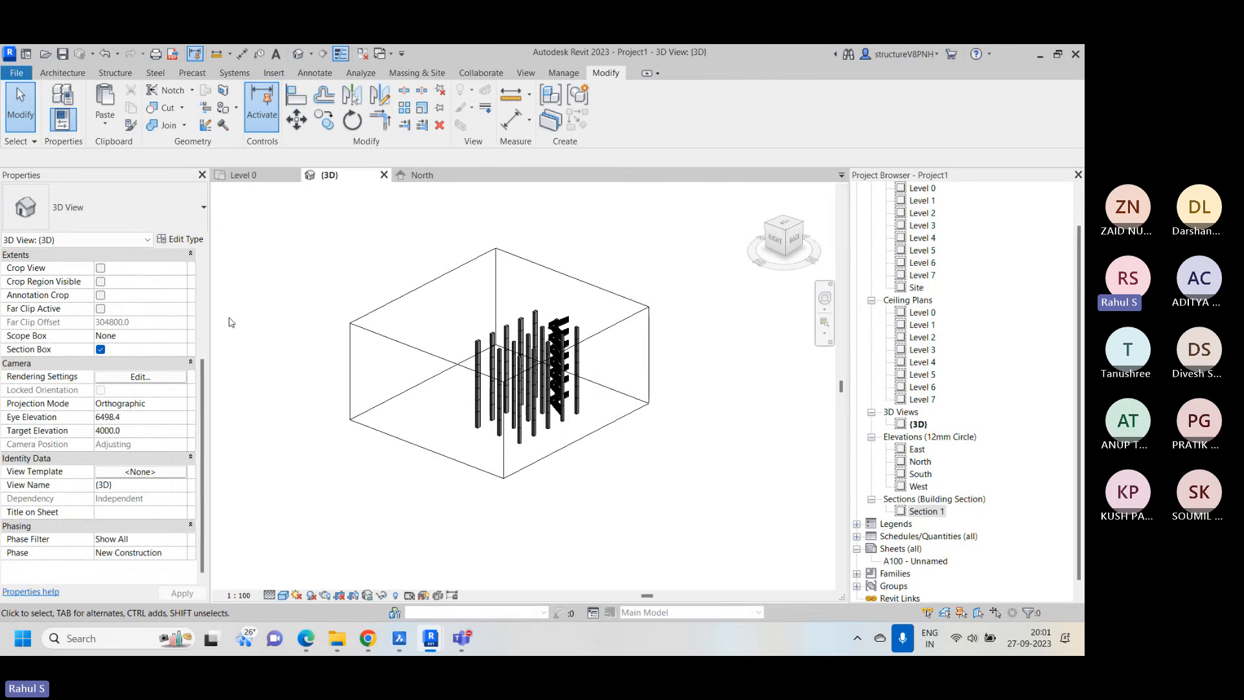
{"action": "left_click", "coordinate": [101, 350]}
{"action": "scroll", "coordinate": [480, 358], "scroll_direction": "up", "scroll_amount": 2}
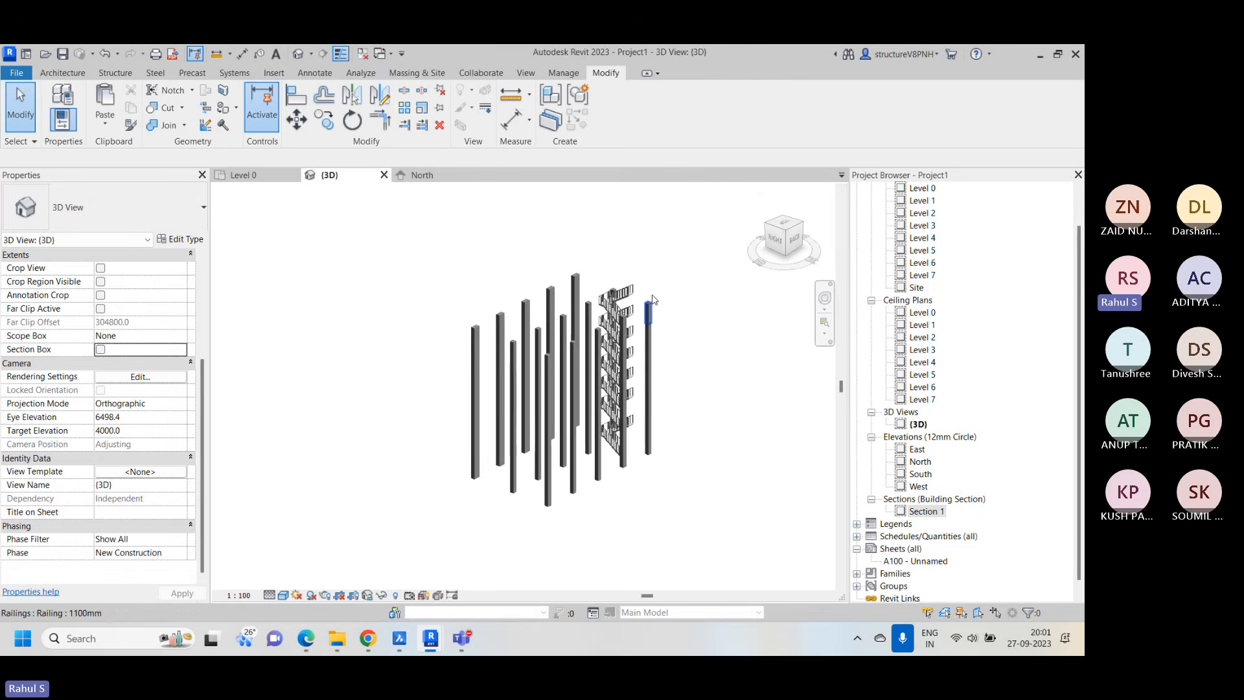
{"action": "right_click", "coordinate": [731, 270]}
{"action": "left_click", "coordinate": [801, 464]}
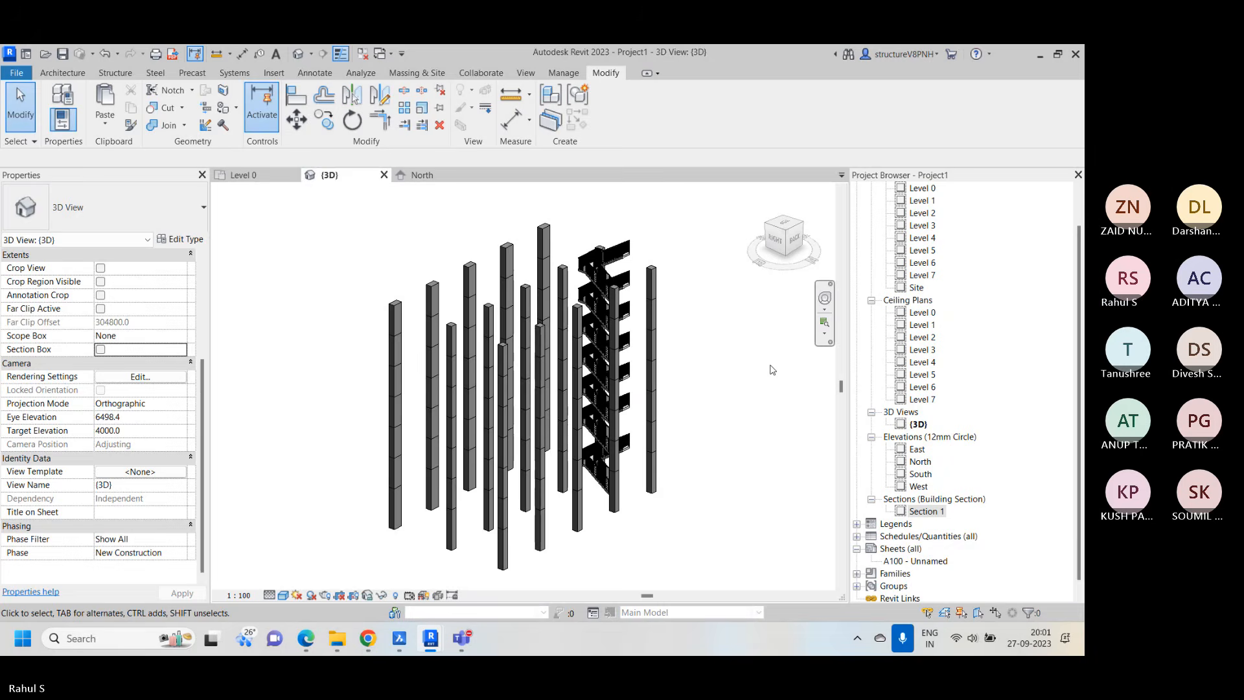
{"action": "right_click", "coordinate": [720, 306]}
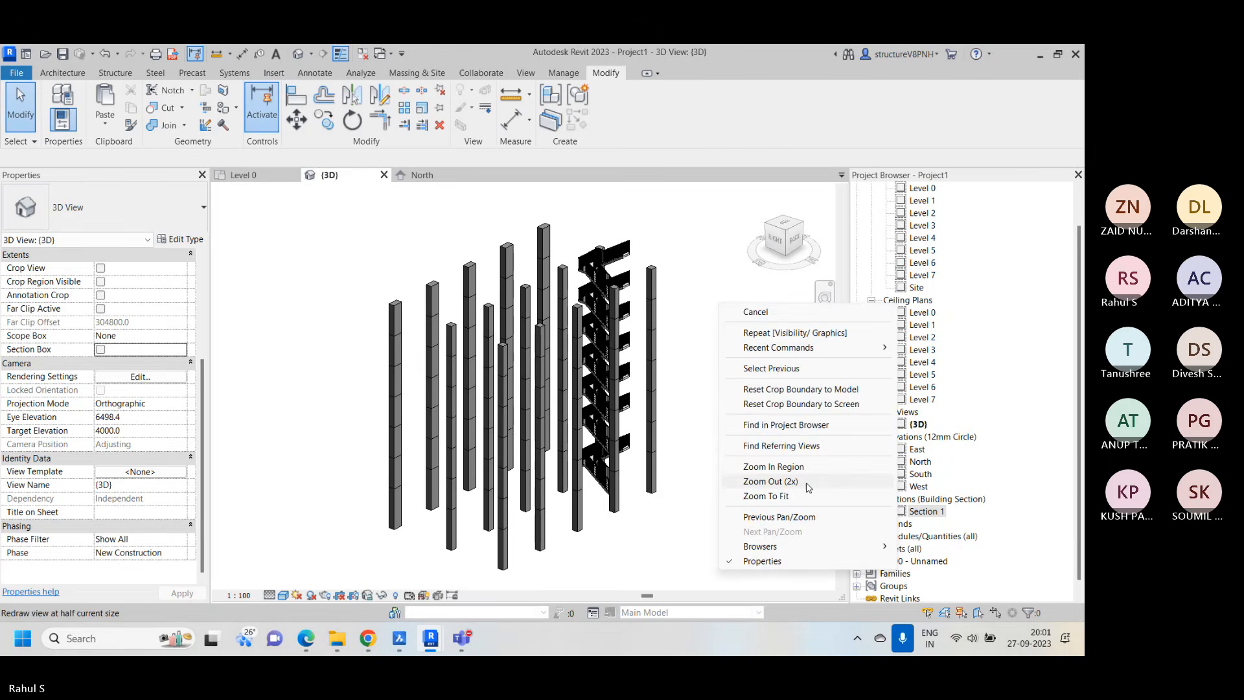
{"action": "left_click", "coordinate": [809, 488]}
Delete the Section 1 building section from the Level 0 floor plan and accept the removal of its view
{"action": "left_click", "coordinate": [241, 175]}
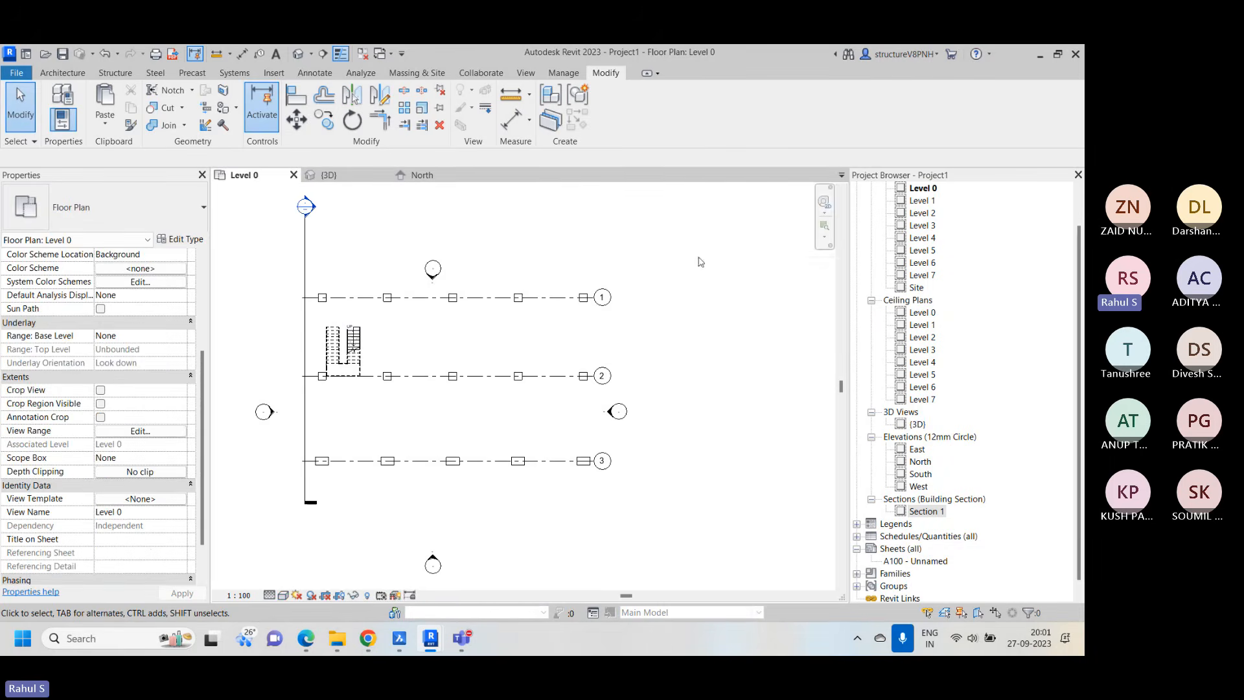
{"action": "right_click", "coordinate": [700, 262]}
{"action": "left_click", "coordinate": [777, 416]}
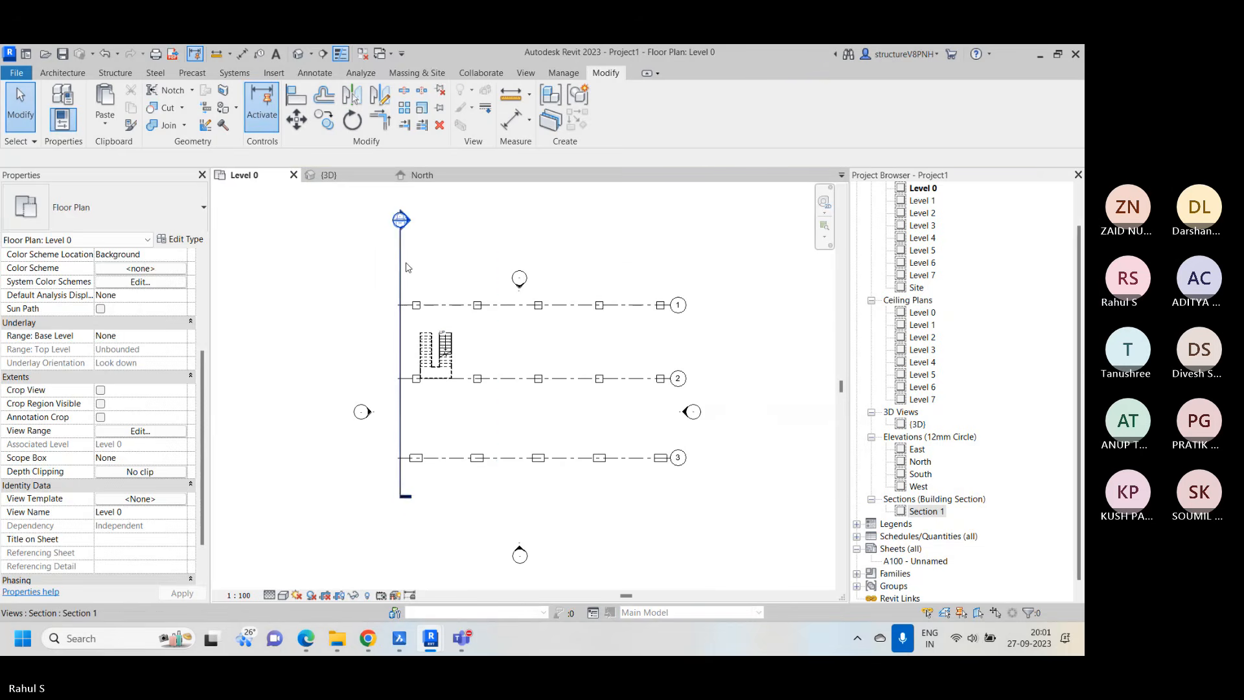
{"action": "left_click", "coordinate": [401, 267]}
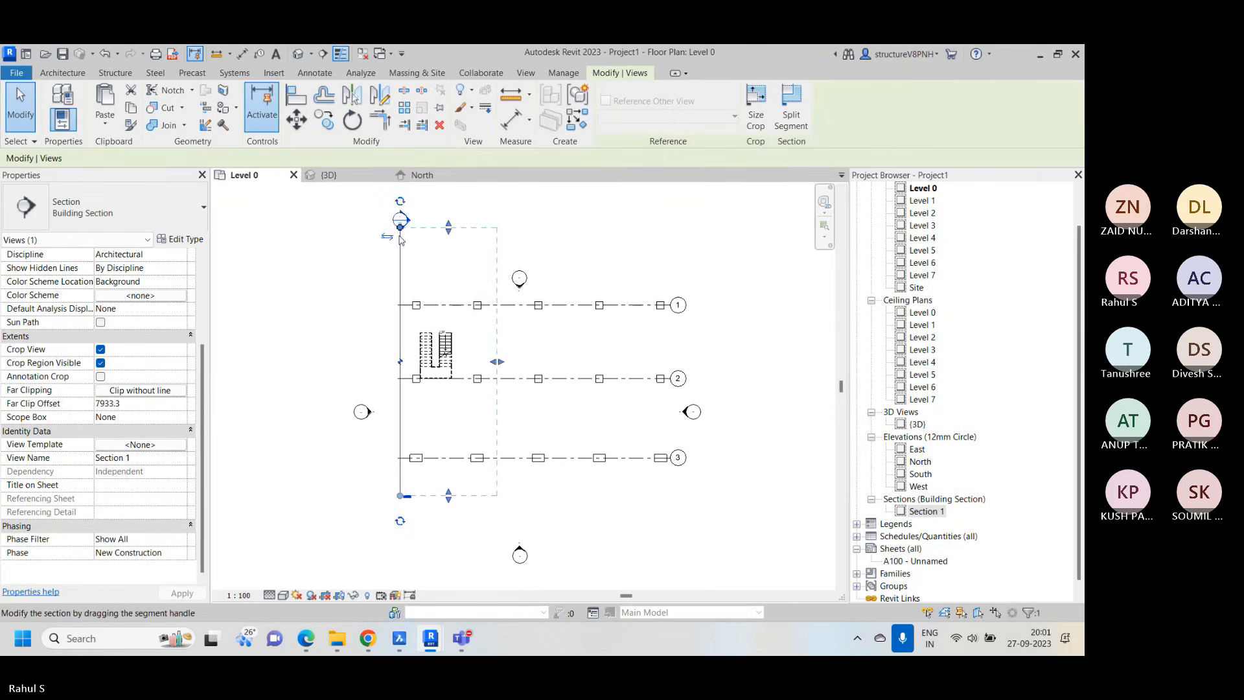
{"action": "right_click", "coordinate": [401, 240]}
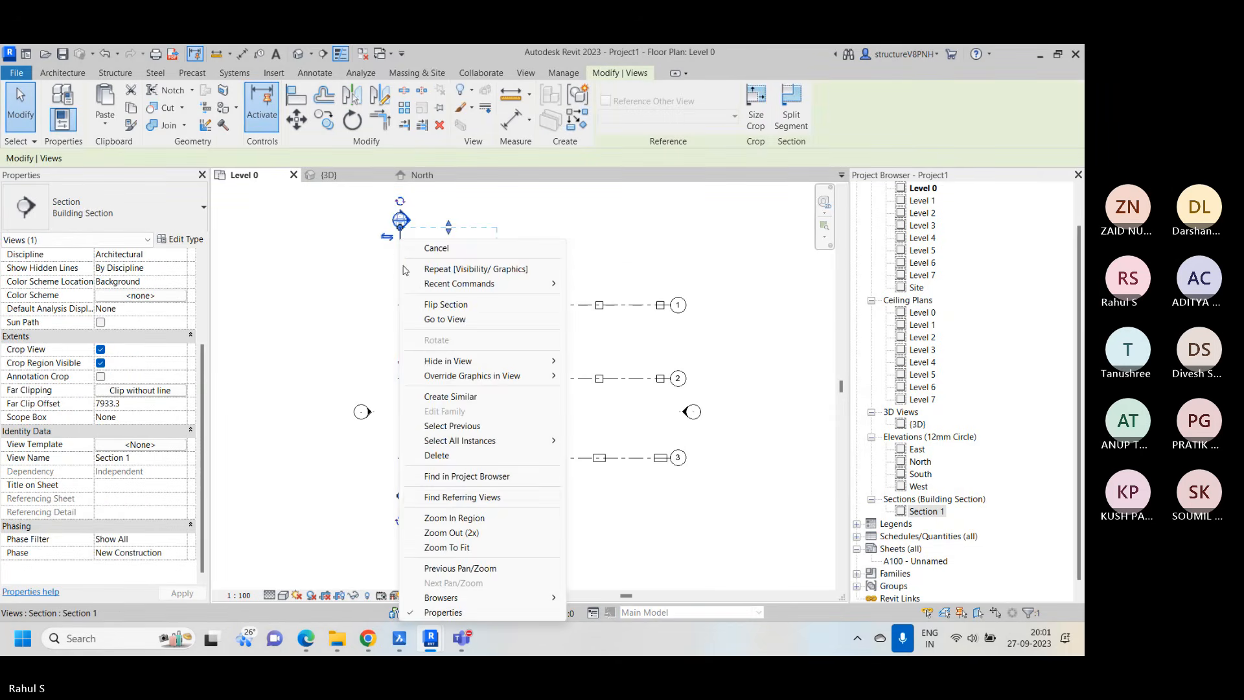
{"action": "left_click", "coordinate": [454, 457]}
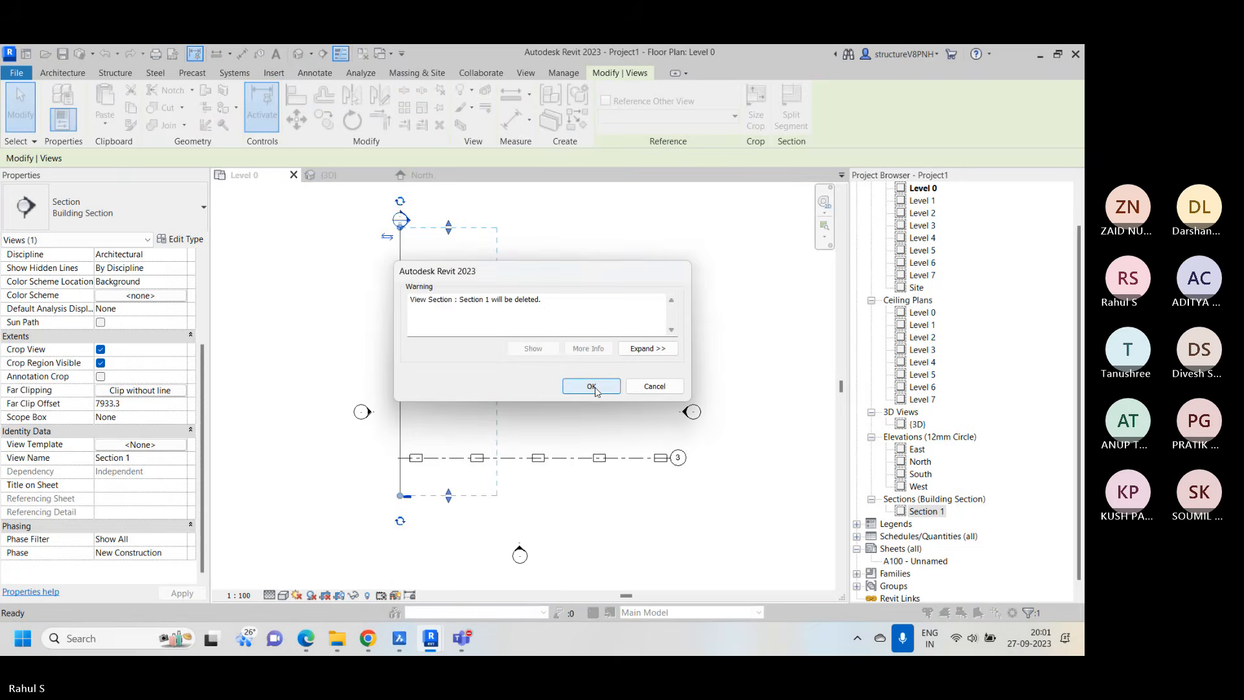
{"action": "left_click", "coordinate": [591, 386]}
{"action": "right_click", "coordinate": [643, 226]}
{"action": "left_click", "coordinate": [742, 381]}
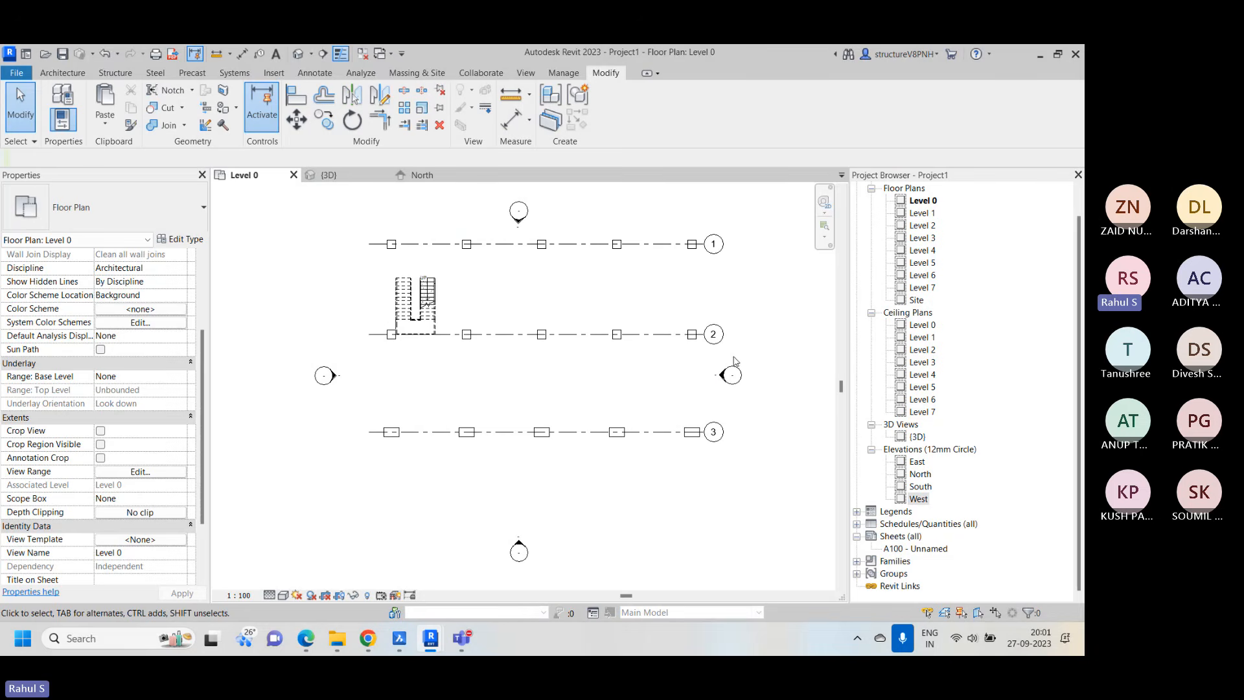
Switch to the training curriculum PDF in Edge, review the Chapter 8 topics on linking CAD, grids and columns, and return to Revit
{"action": "left_click", "coordinate": [307, 640]}
{"action": "left_click_drag", "start_coordinate": [423, 387], "coordinate": [338, 399]}
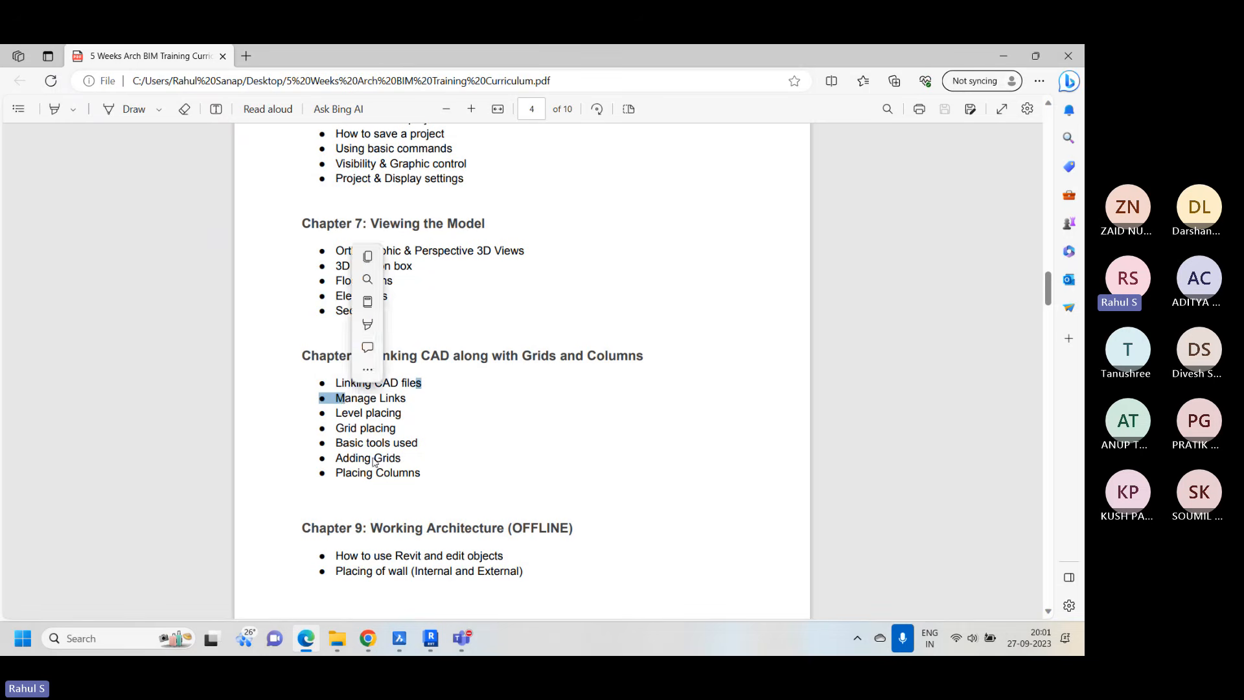
{"action": "left_click_drag", "start_coordinate": [402, 459], "coordinate": [348, 459]}
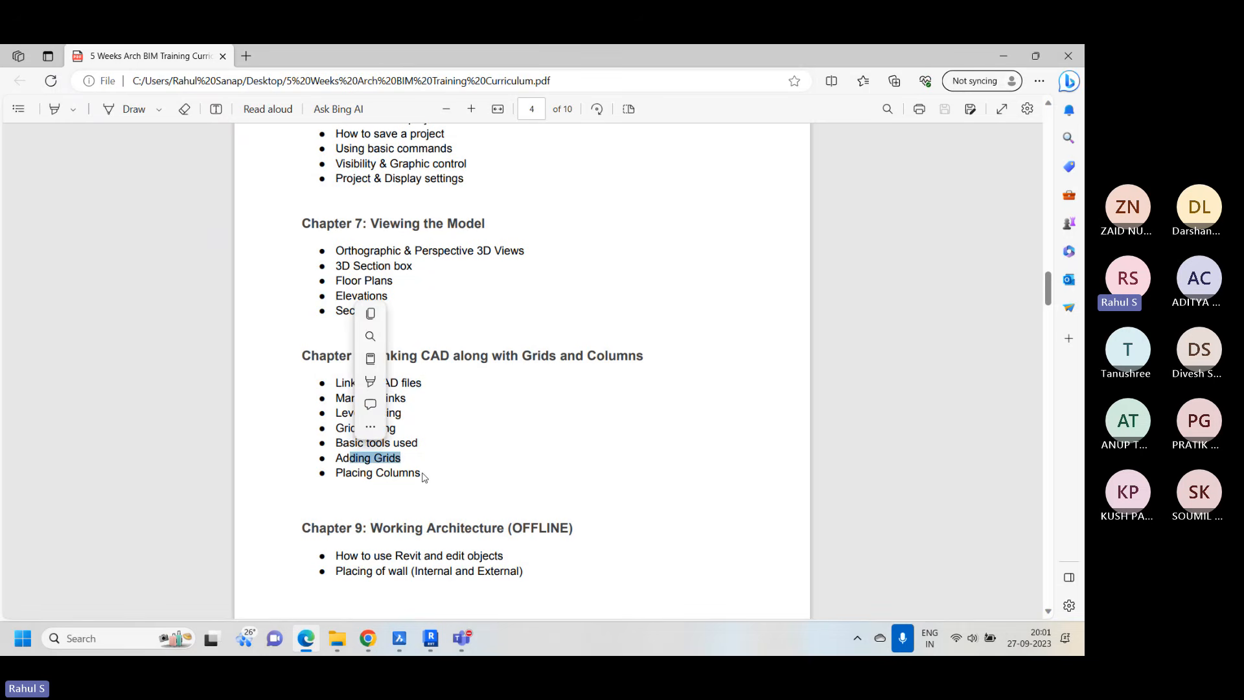
{"action": "left_click_drag", "start_coordinate": [422, 473], "coordinate": [348, 473]}
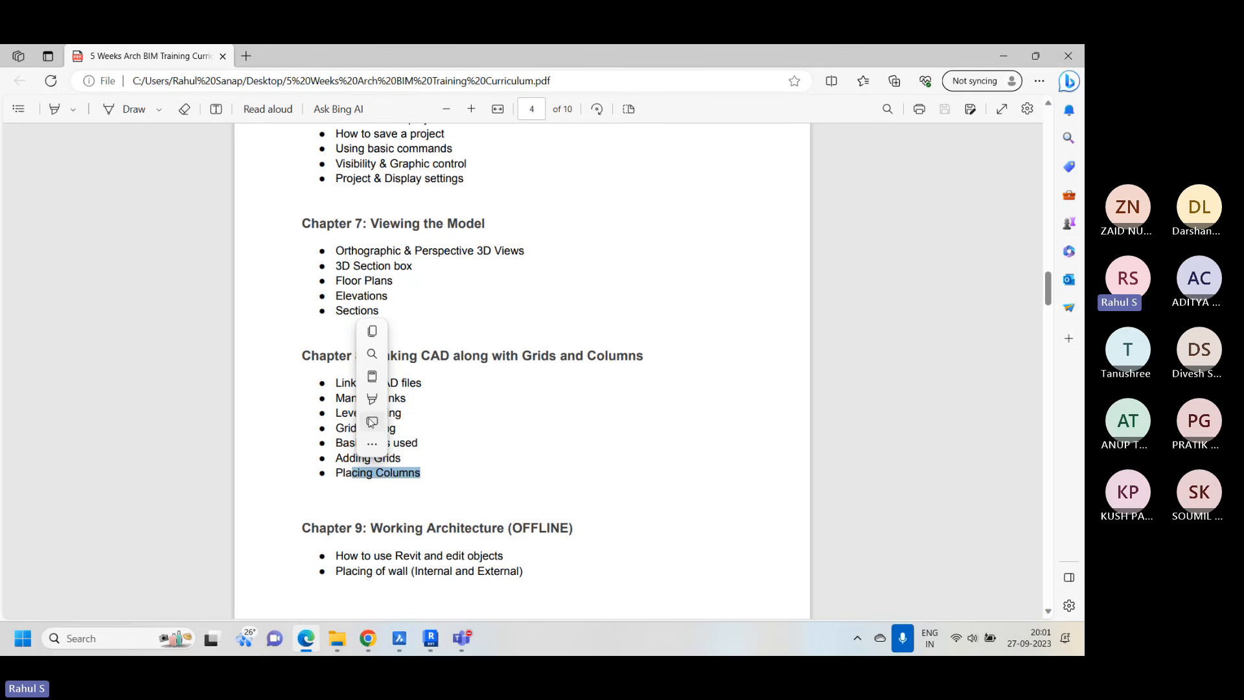
{"action": "left_click", "coordinate": [386, 421]}
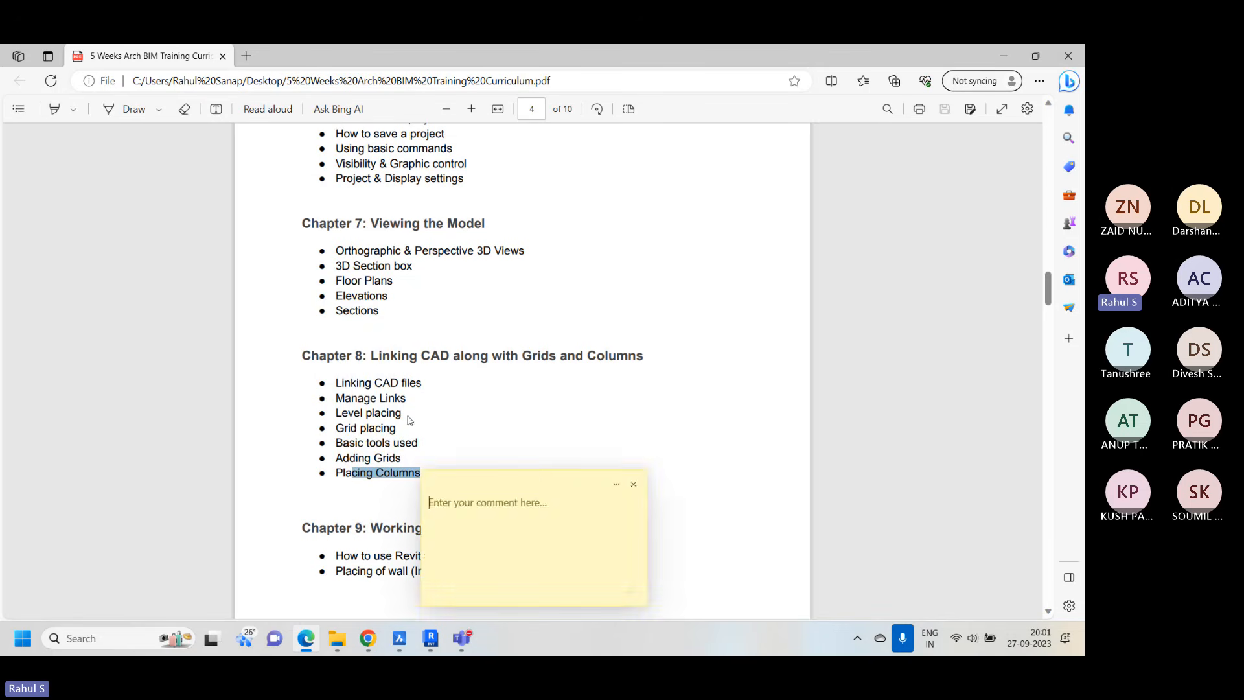
{"action": "left_click", "coordinate": [634, 484]}
{"action": "left_click", "coordinate": [426, 421]}
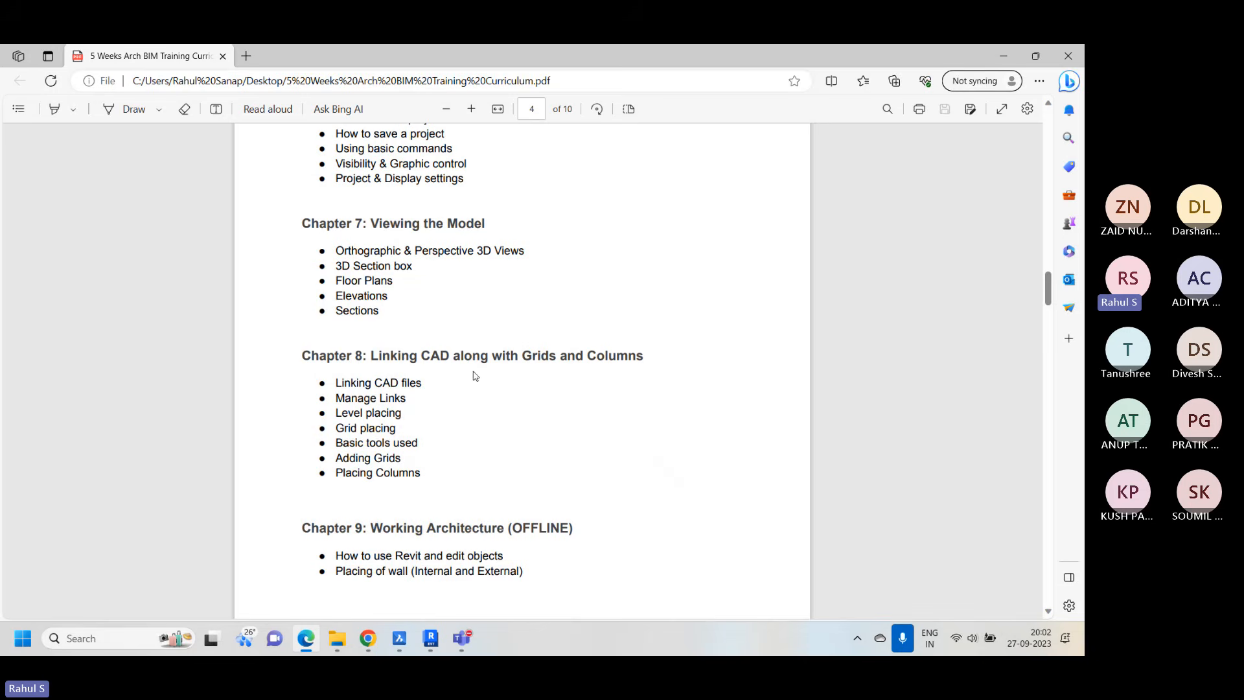
{"action": "left_click", "coordinate": [1003, 56]}
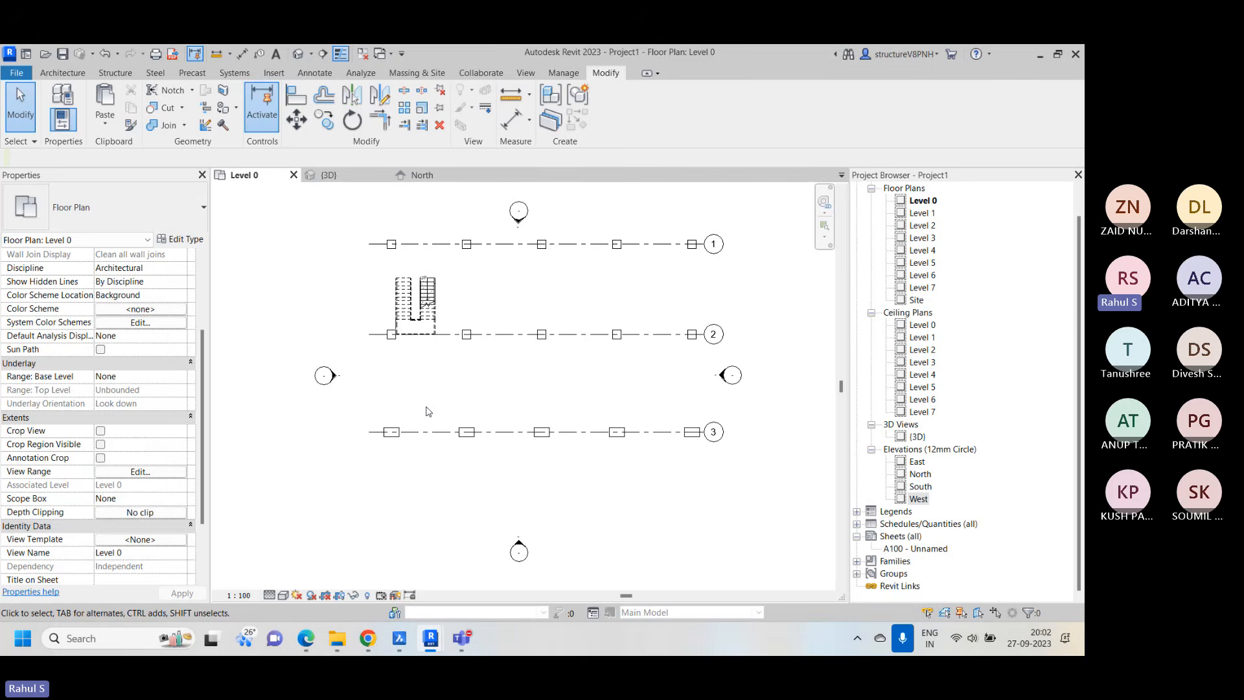
Switch to BricsCAD, examine the columns, beams and lift walls in the 7th slab level plan, and return to the Revit project
{"action": "left_click", "coordinate": [400, 639]}
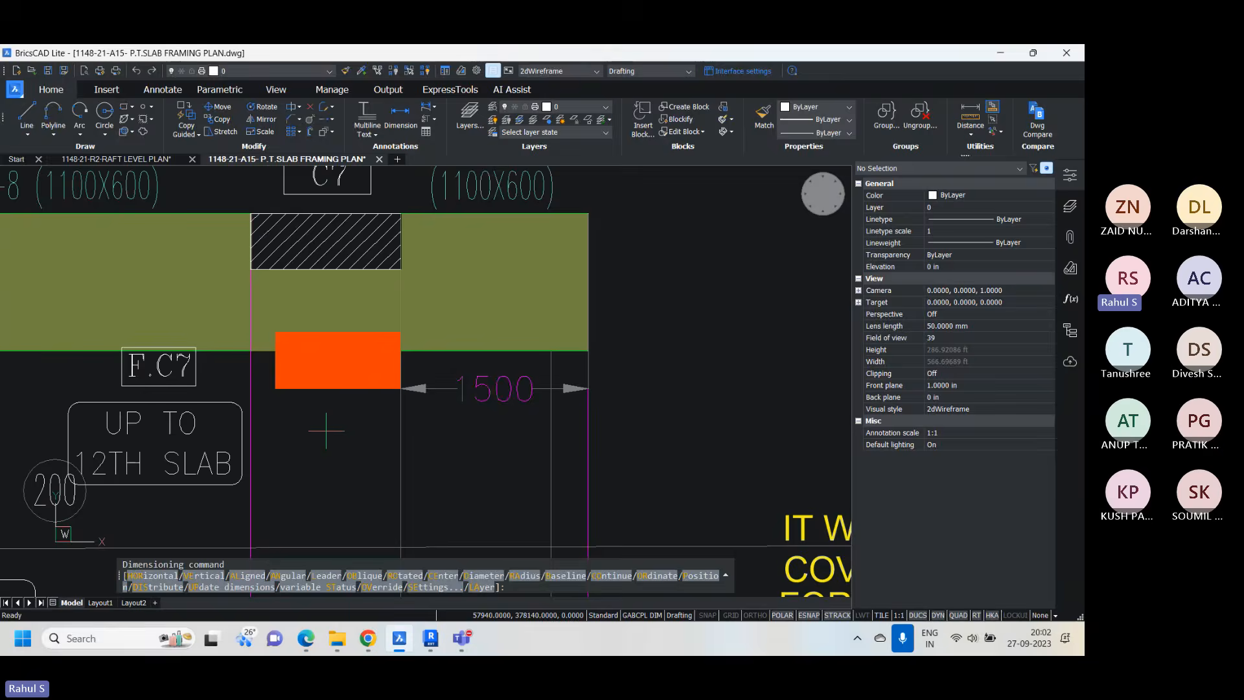
{"action": "scroll", "coordinate": [489, 383], "scroll_direction": "down", "scroll_amount": 5}
{"action": "middle_click_drag", "start_coordinate": [490, 383], "coordinate": [597, 262]}
{"action": "scroll", "coordinate": [597, 262], "scroll_direction": "down", "scroll_amount": 2}
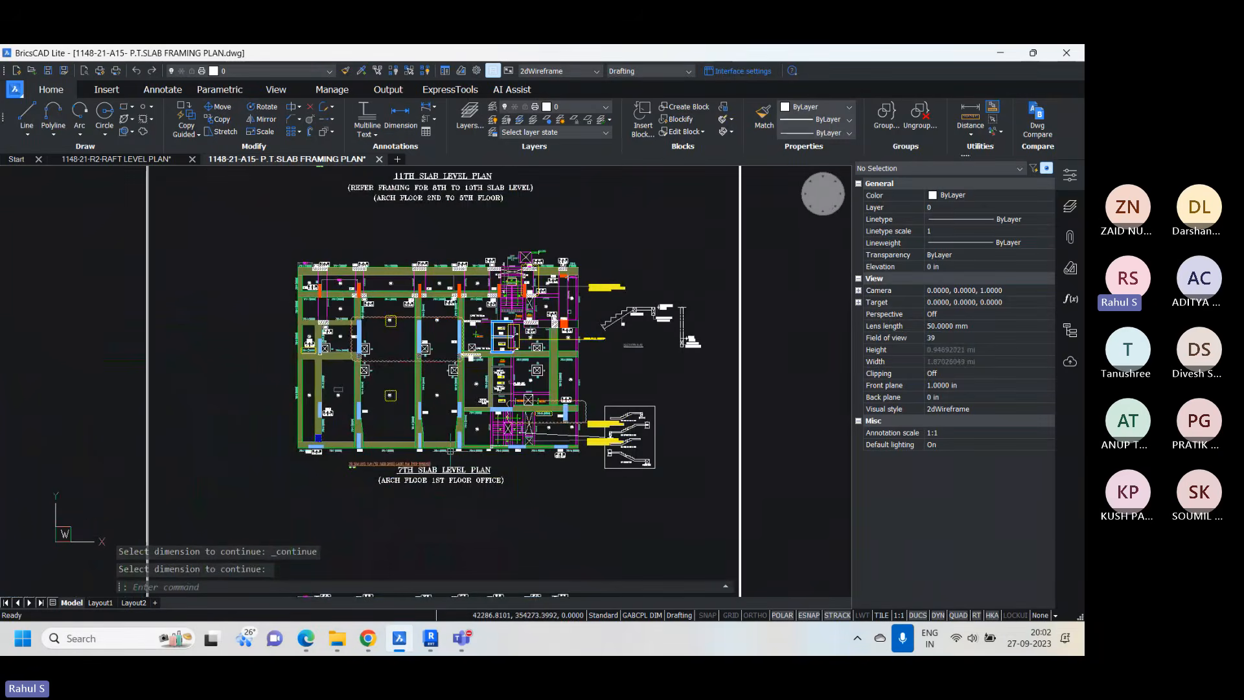
{"action": "scroll", "coordinate": [461, 326], "scroll_direction": "up", "scroll_amount": 3}
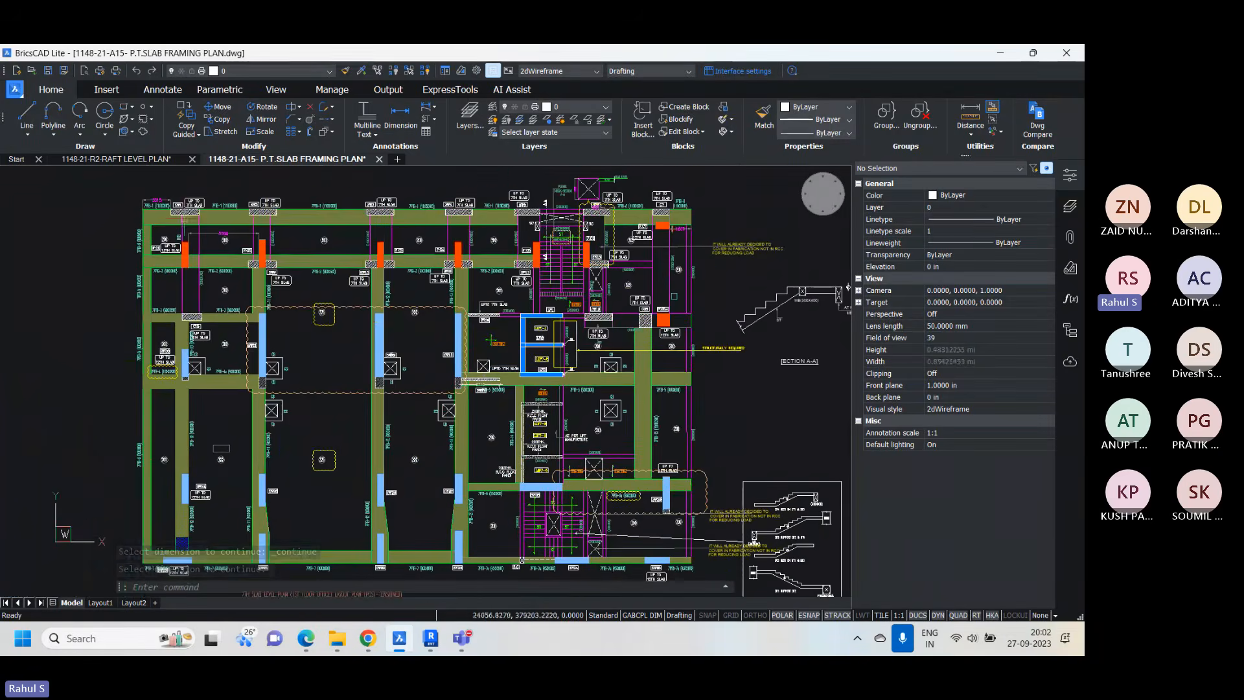
{"action": "scroll", "coordinate": [145, 224], "scroll_direction": "up", "scroll_amount": 5}
{"action": "scroll", "coordinate": [146, 224], "scroll_direction": "down", "scroll_amount": 1}
{"action": "scroll", "coordinate": [145, 224], "scroll_direction": "down", "scroll_amount": 3}
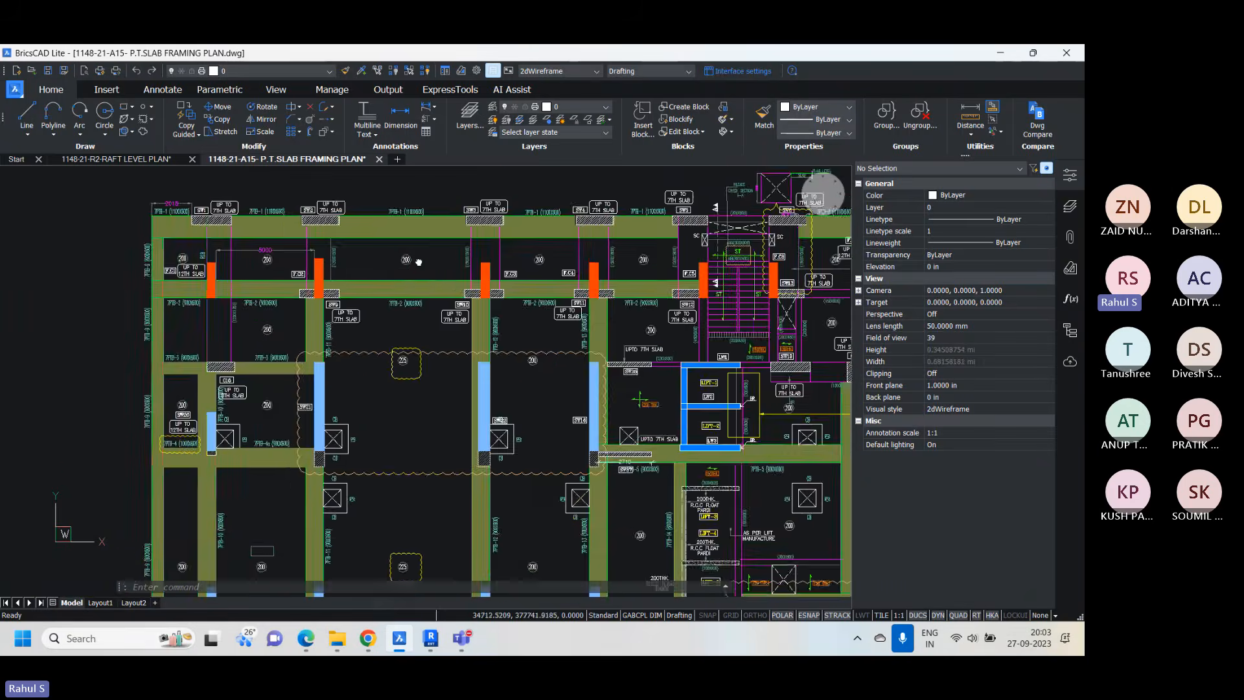
{"action": "scroll", "coordinate": [308, 308], "scroll_direction": "up", "scroll_amount": 3}
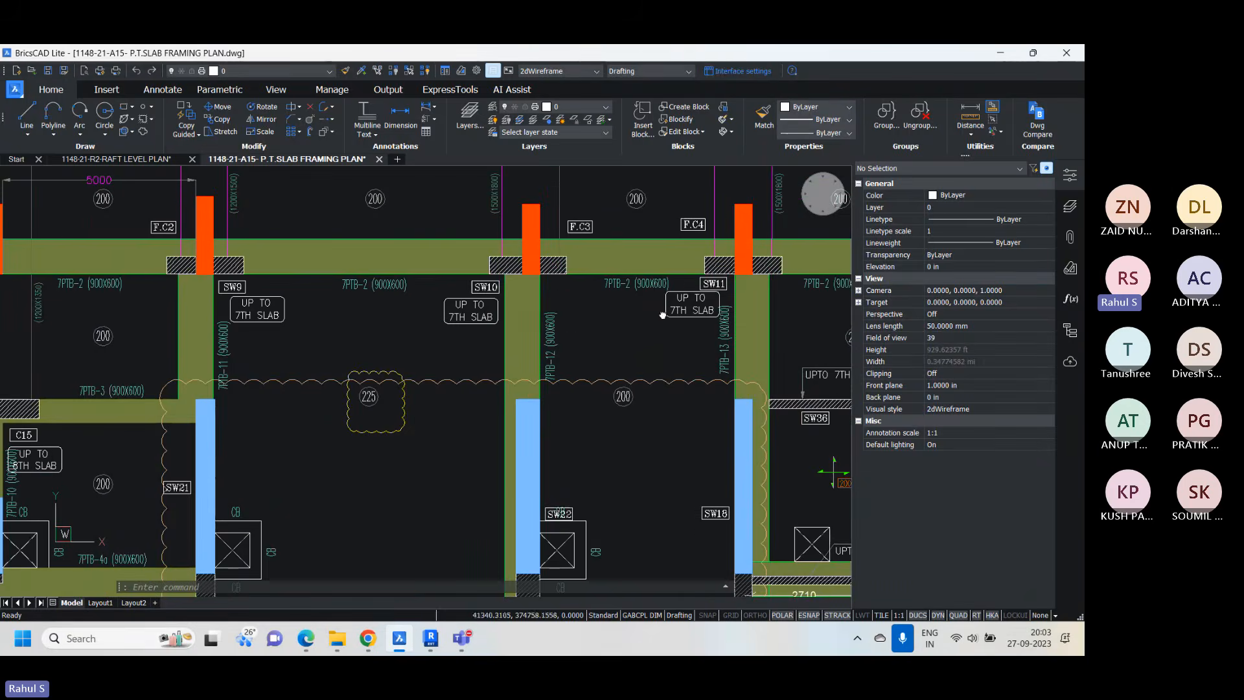
{"action": "scroll", "coordinate": [461, 311], "scroll_direction": "down", "scroll_amount": 2}
{"action": "scroll", "coordinate": [462, 310], "scroll_direction": "down", "scroll_amount": 3}
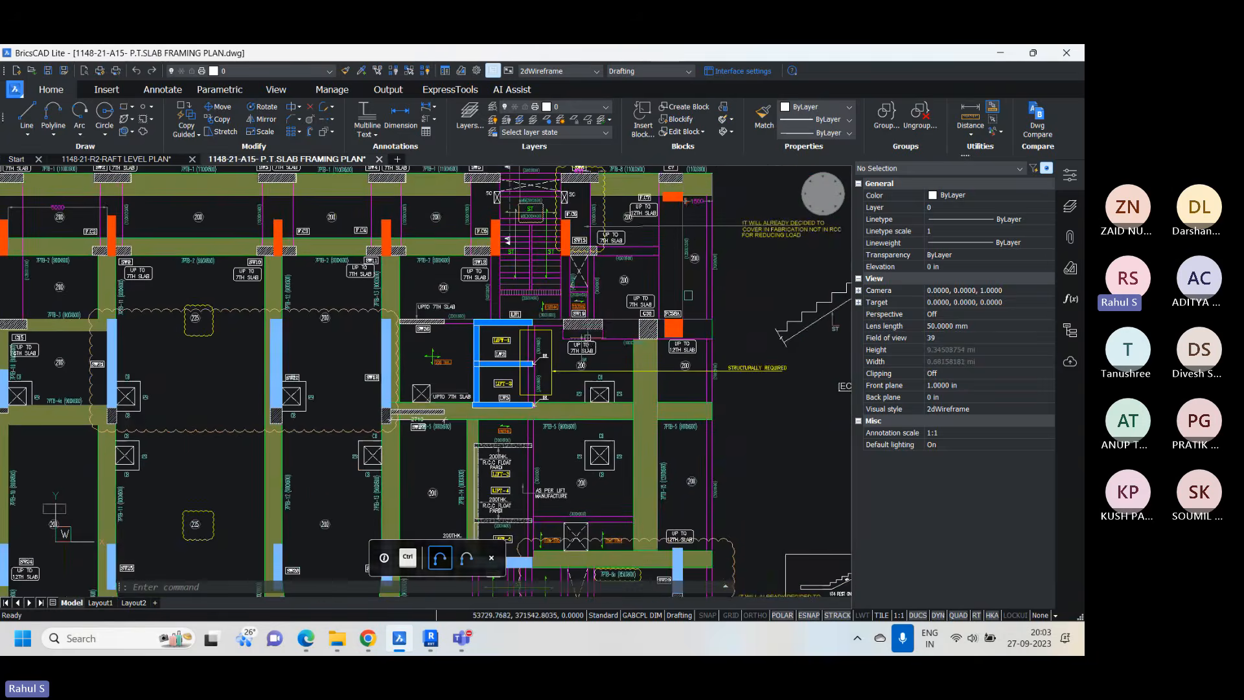
{"action": "mouse_move", "coordinate": [431, 639]}
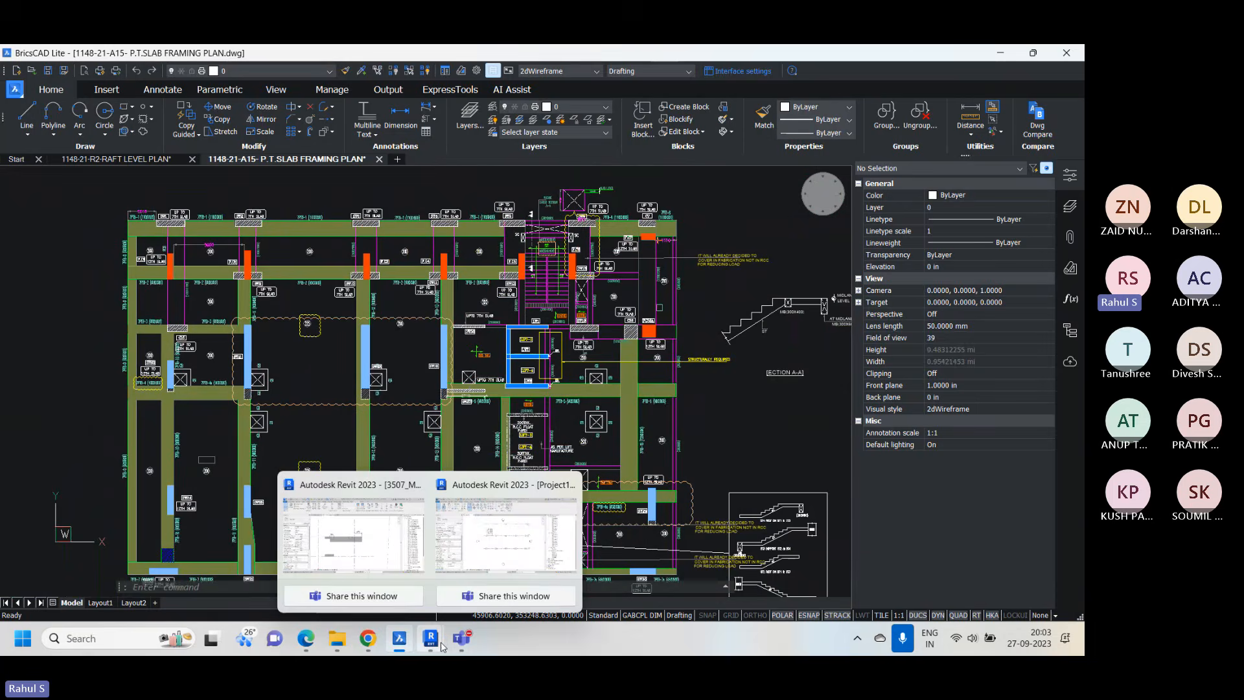
{"action": "left_click", "coordinate": [543, 570]}
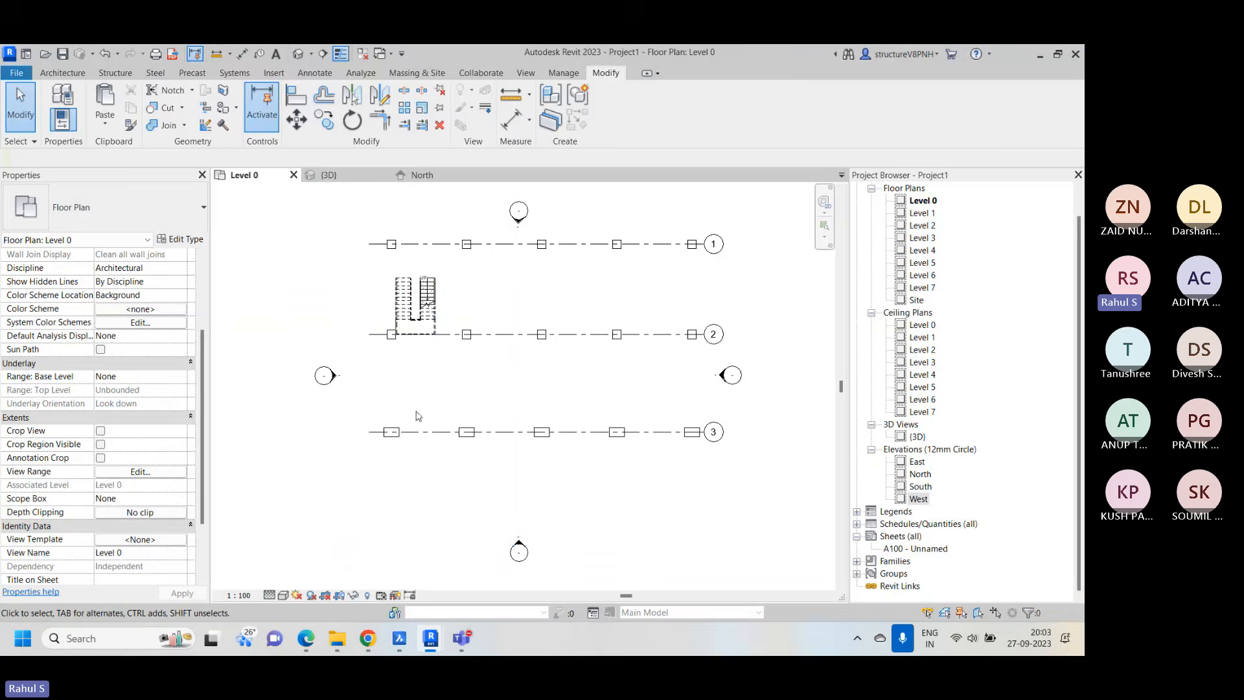
Switch to BricsCAD, inspect beam 7PTB-1 (1100X600) in the 7th slab level plan, and return to Project1 in Revit
{"action": "left_click", "coordinate": [399, 639]}
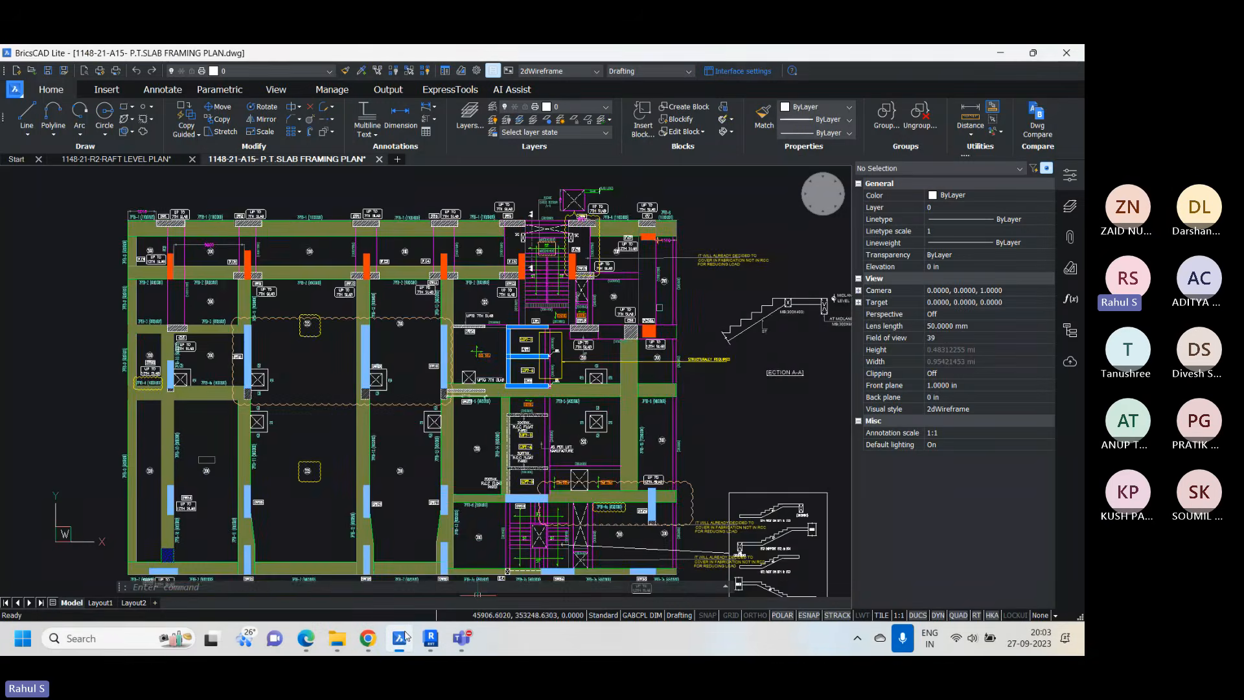
{"action": "scroll", "coordinate": [847, 310], "scroll_direction": "down", "scroll_amount": 1}
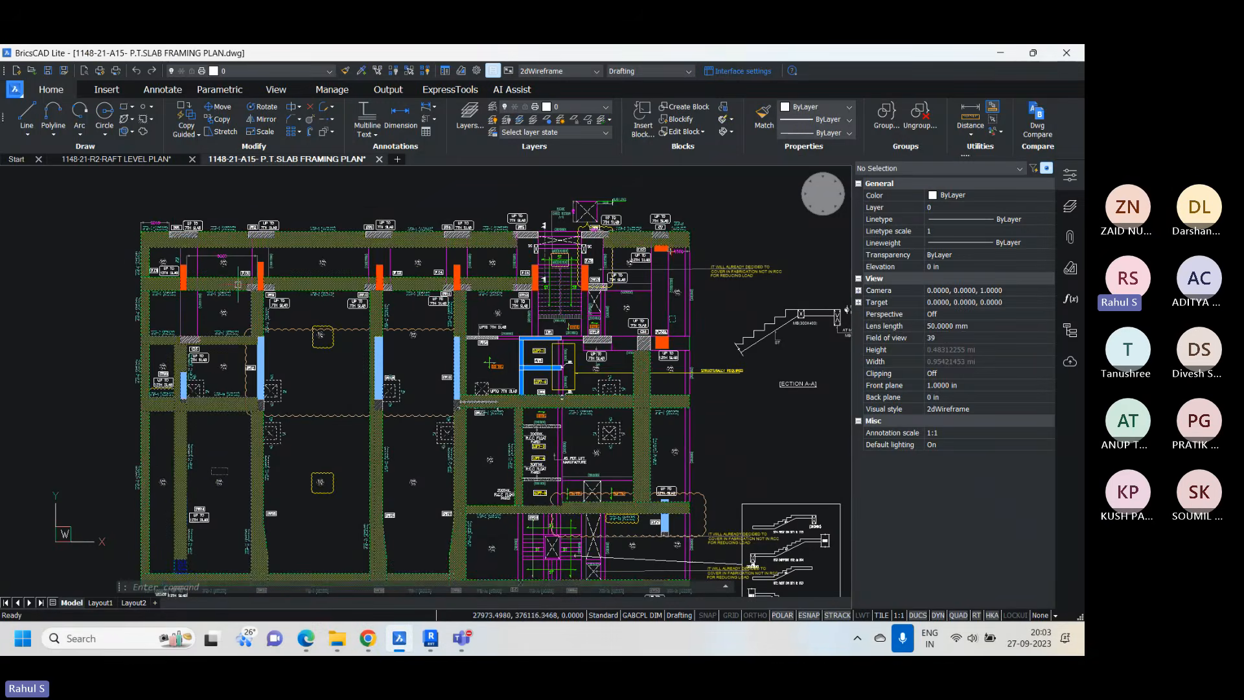
{"action": "scroll", "coordinate": [612, 272], "scroll_direction": "up", "scroll_amount": 8}
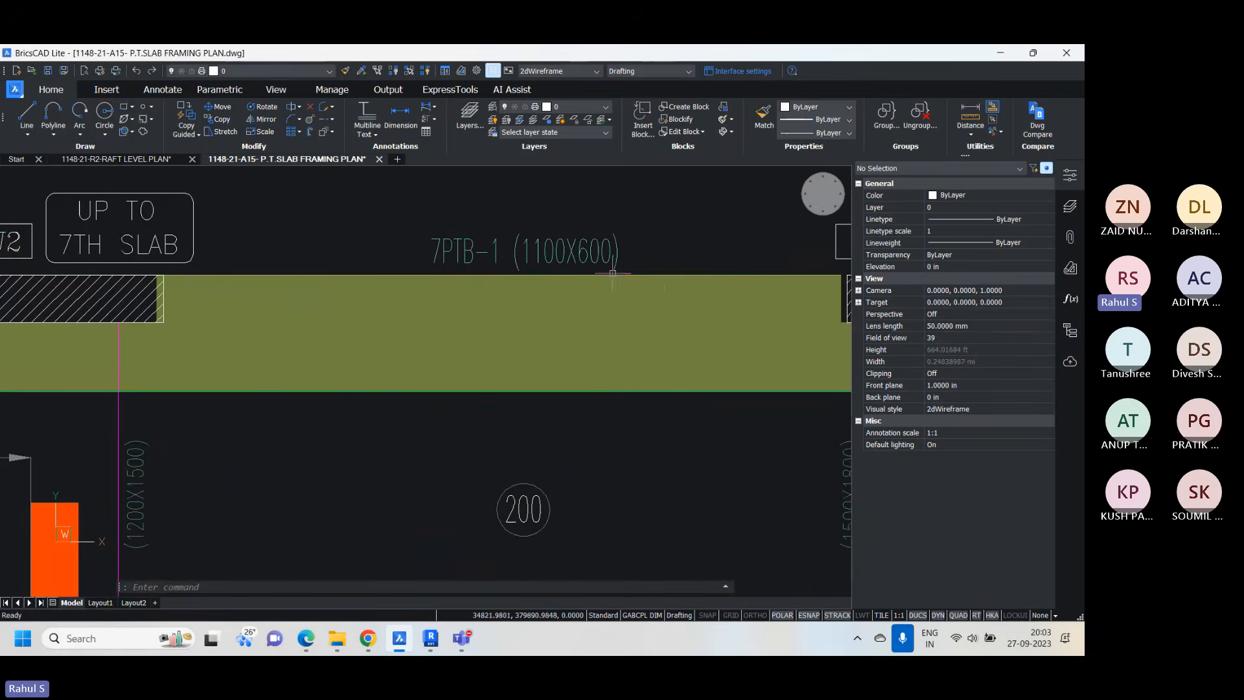
{"action": "scroll", "coordinate": [612, 273], "scroll_direction": "down", "scroll_amount": 10}
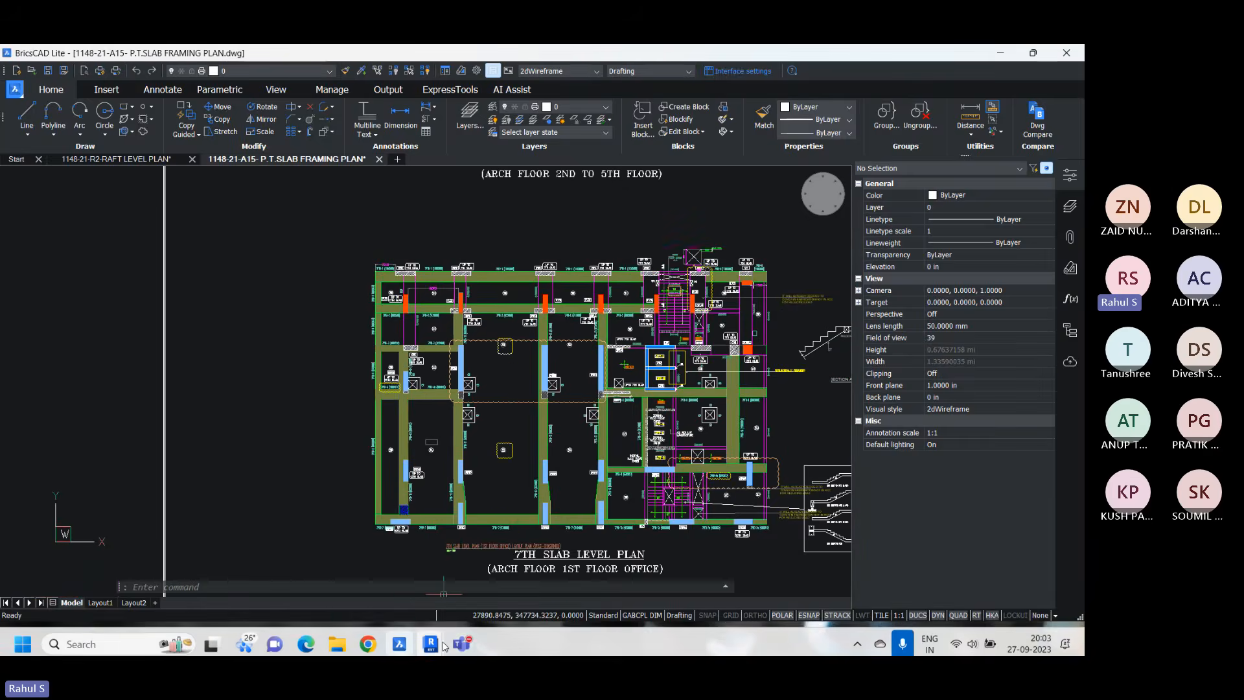
{"action": "left_click", "coordinate": [441, 645]}
{"action": "left_click", "coordinate": [505, 570]}
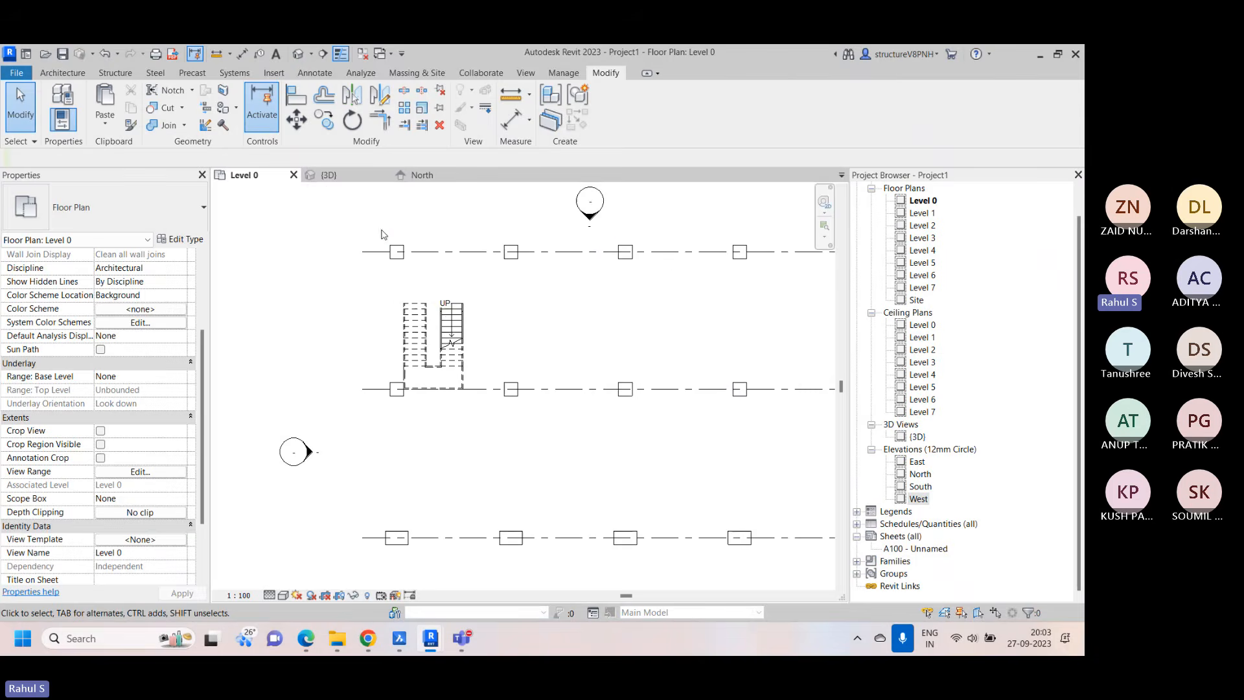
Switch to the 3507_MERLIN MUNDHWA_Structure_Vol_2 project, view the 7. 1ST FLOOR plan and bring up its {3D} view
{"action": "mouse_move", "coordinate": [461, 640]}
{"action": "left_click", "coordinate": [350, 540]}
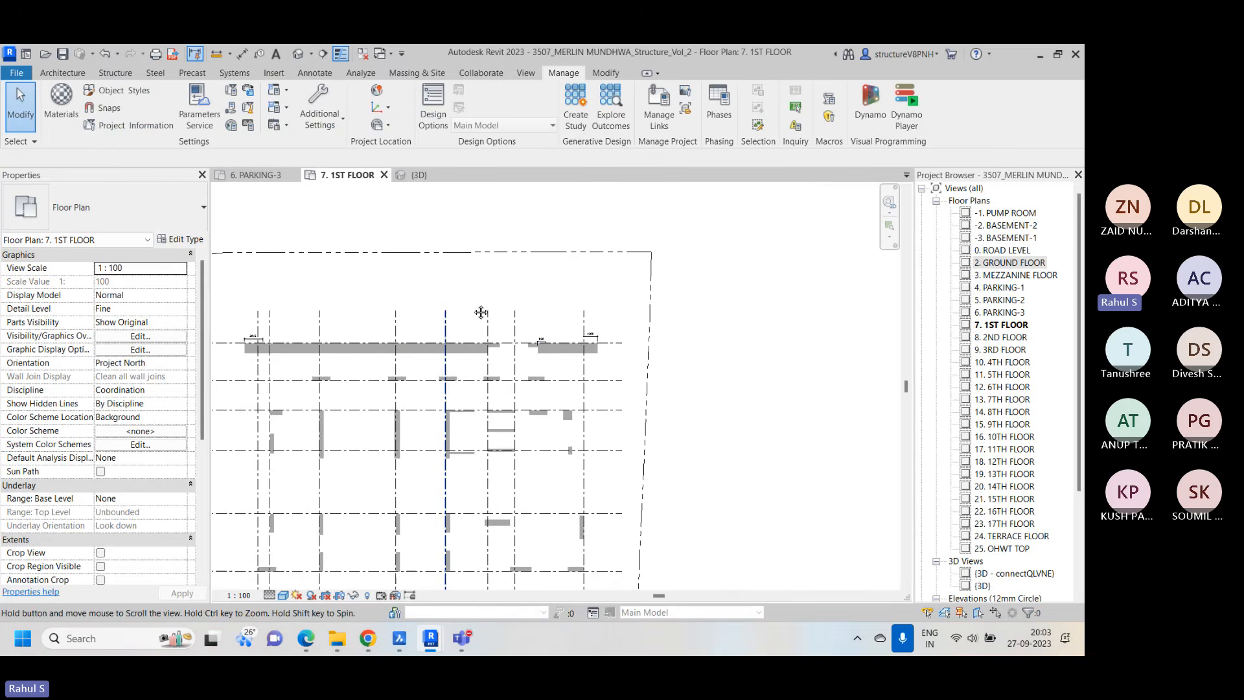
{"action": "middle_click_drag", "start_coordinate": [480, 312], "coordinate": [536, 288]}
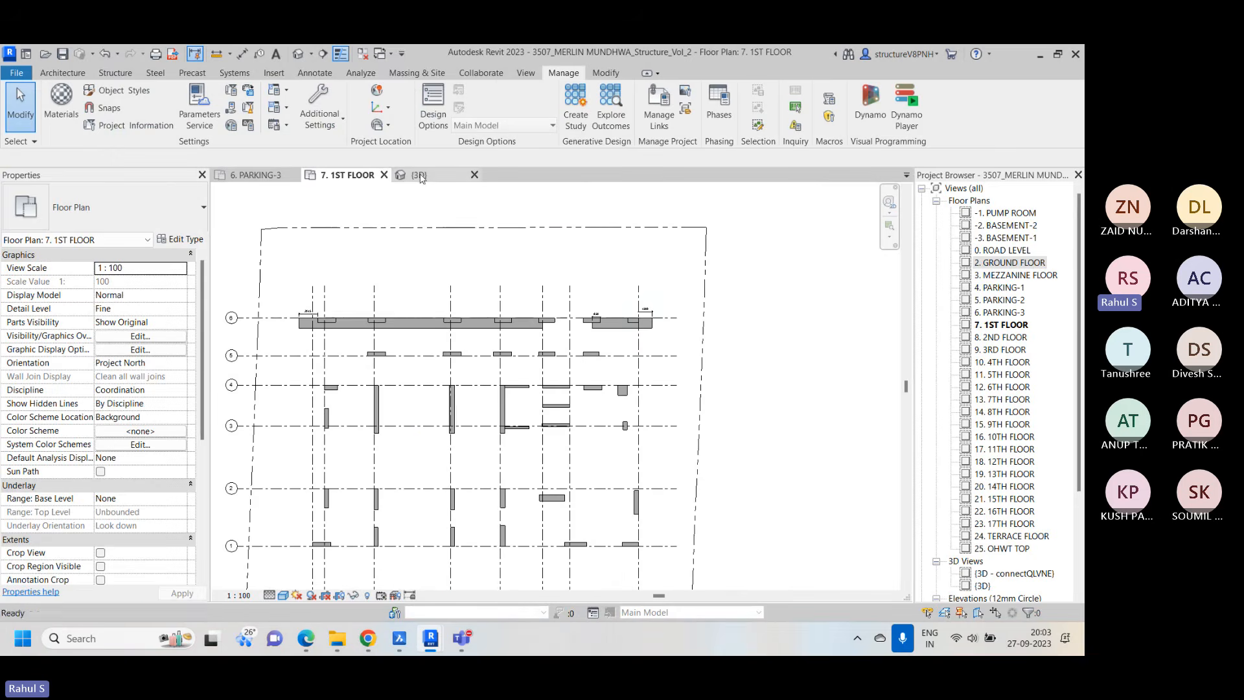
{"action": "left_click", "coordinate": [420, 176]}
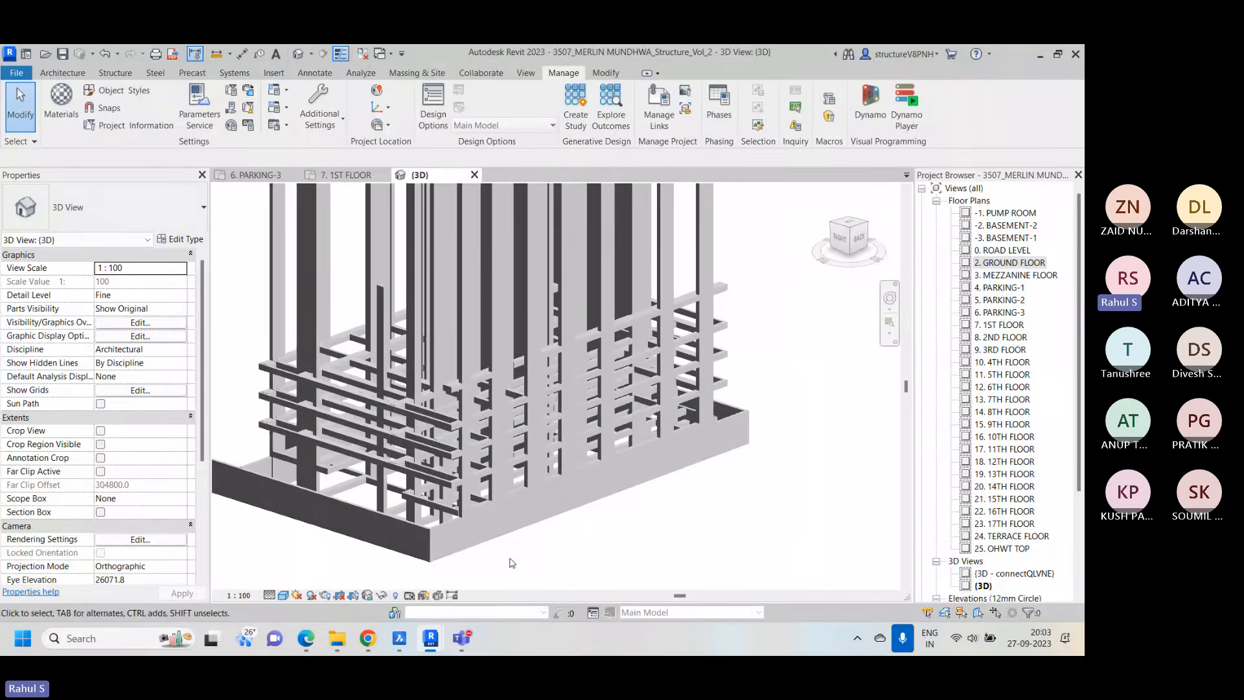
Examine the tower's columns, lower-storey beams and perimeter walls in the Merlin Mundhwa 3D view
{"action": "scroll", "coordinate": [752, 484], "scroll_direction": "up", "scroll_amount": 5}
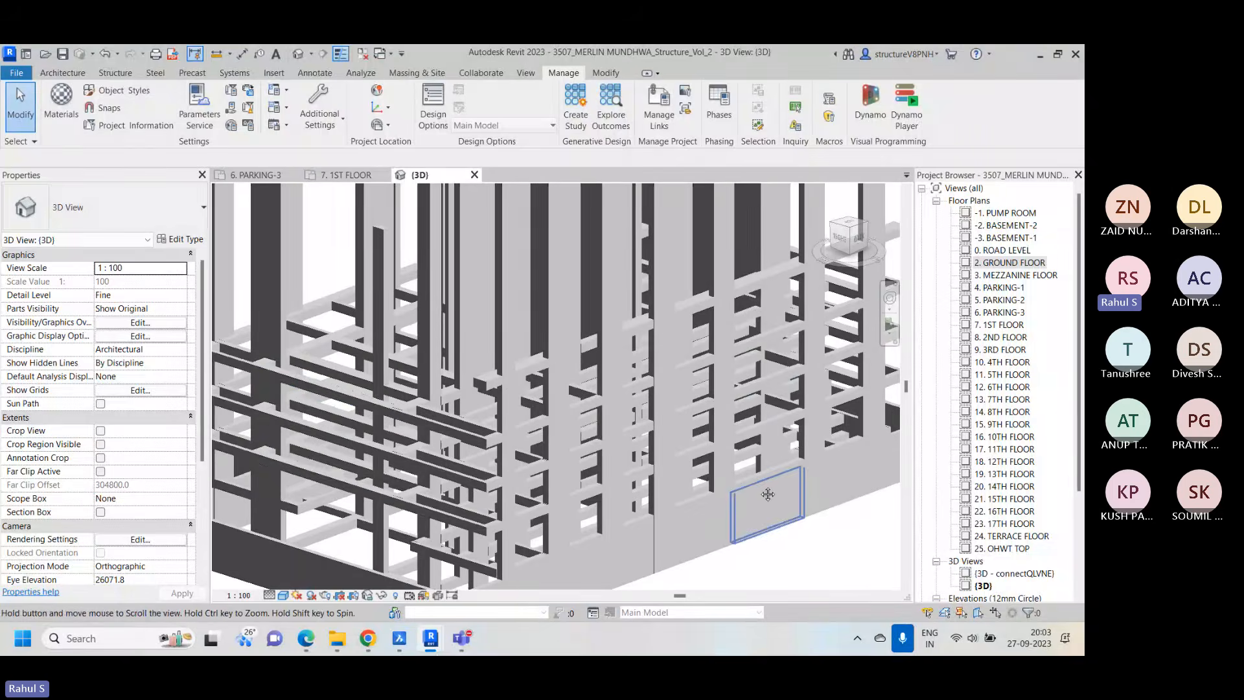
{"action": "scroll", "coordinate": [768, 494], "scroll_direction": "down", "scroll_amount": 1}
{"action": "middle_click_drag", "start_coordinate": [576, 396], "coordinate": [498, 483]}
{"action": "scroll", "coordinate": [354, 373], "scroll_direction": "down", "scroll_amount": 1}
{"action": "middle_click_drag", "start_coordinate": [353, 370], "coordinate": [428, 389]}
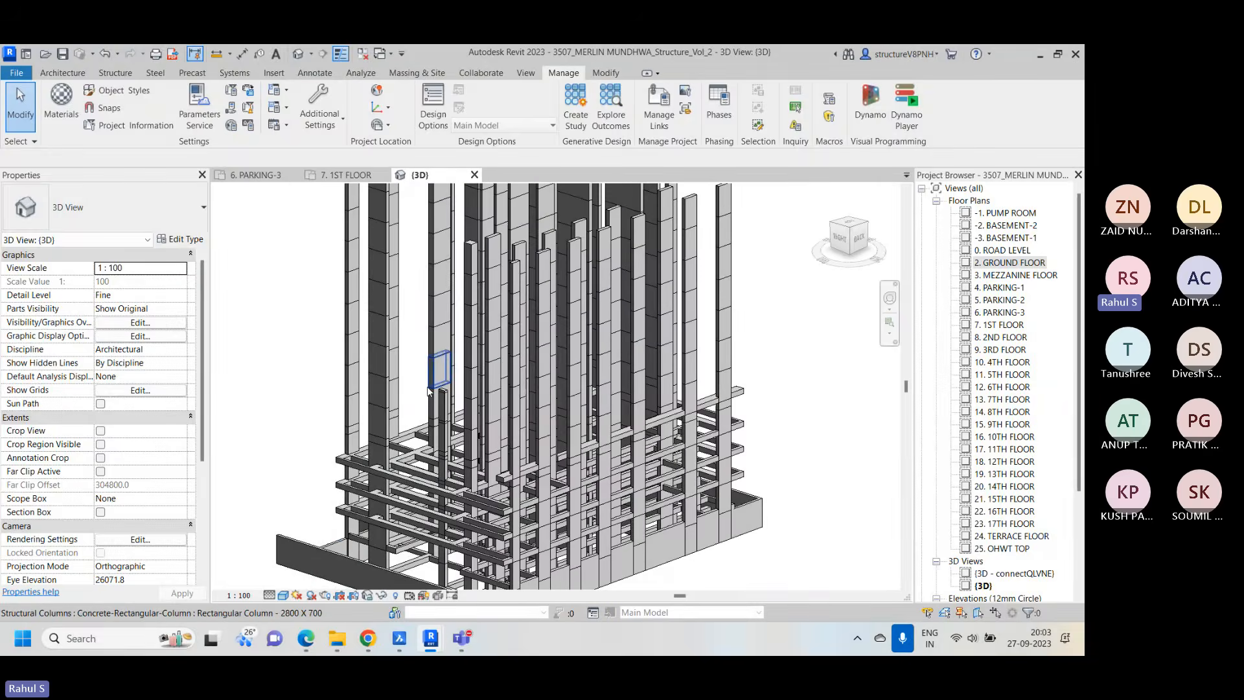
{"action": "scroll", "coordinate": [567, 483], "scroll_direction": "up", "scroll_amount": 2}
{"action": "middle_click_drag", "start_coordinate": [441, 494], "coordinate": [476, 388]}
{"action": "scroll", "coordinate": [578, 441], "scroll_direction": "down", "scroll_amount": 1}
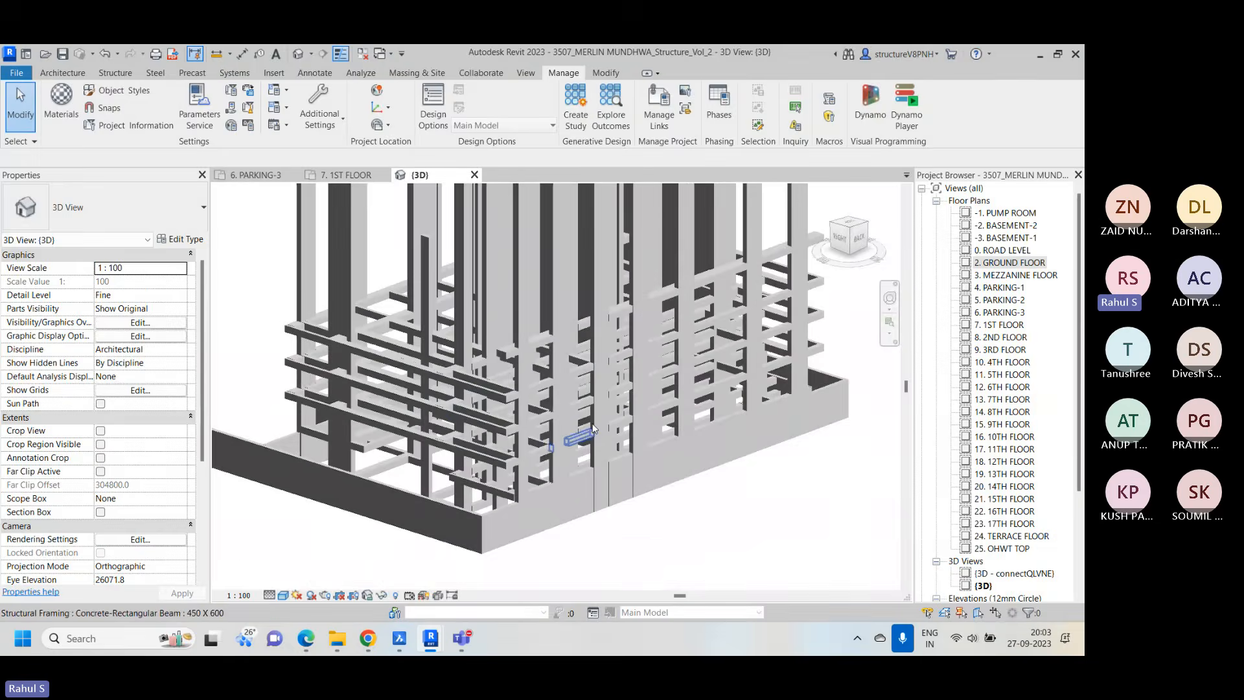
{"action": "middle_click_drag", "start_coordinate": [648, 377], "coordinate": [625, 403]}
{"action": "scroll", "coordinate": [625, 403], "scroll_direction": "down", "scroll_amount": 5}
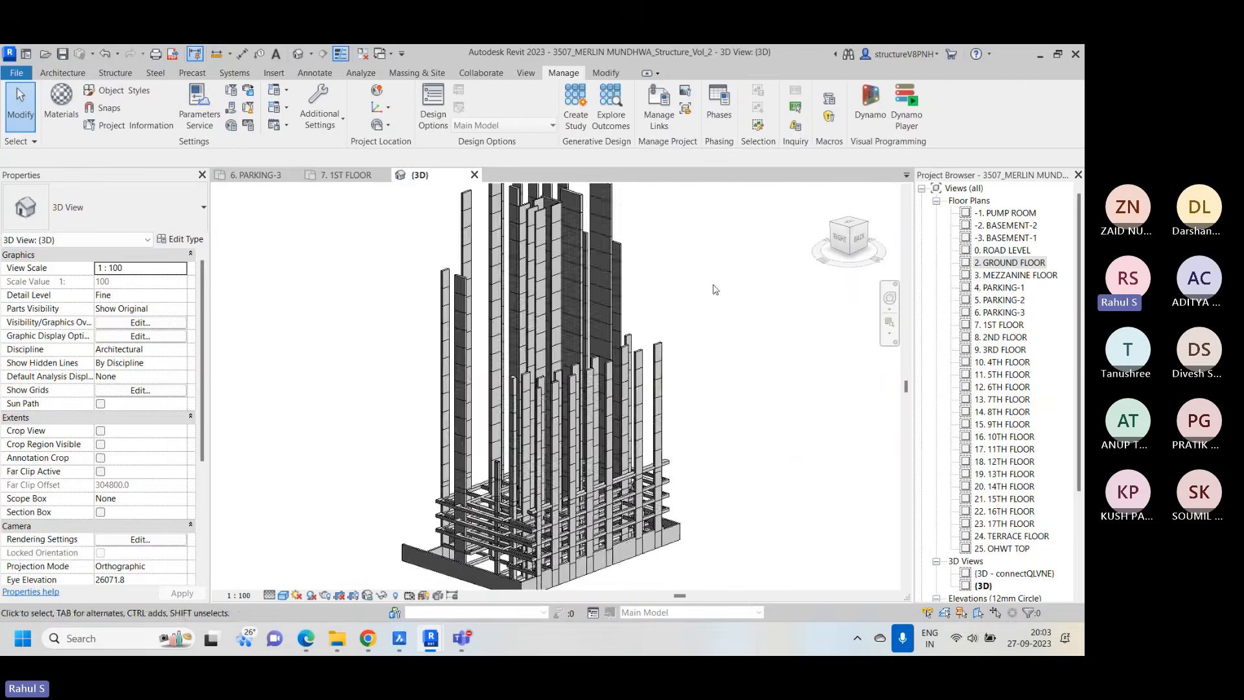
{"action": "scroll", "coordinate": [583, 562], "scroll_direction": "up", "scroll_amount": 3}
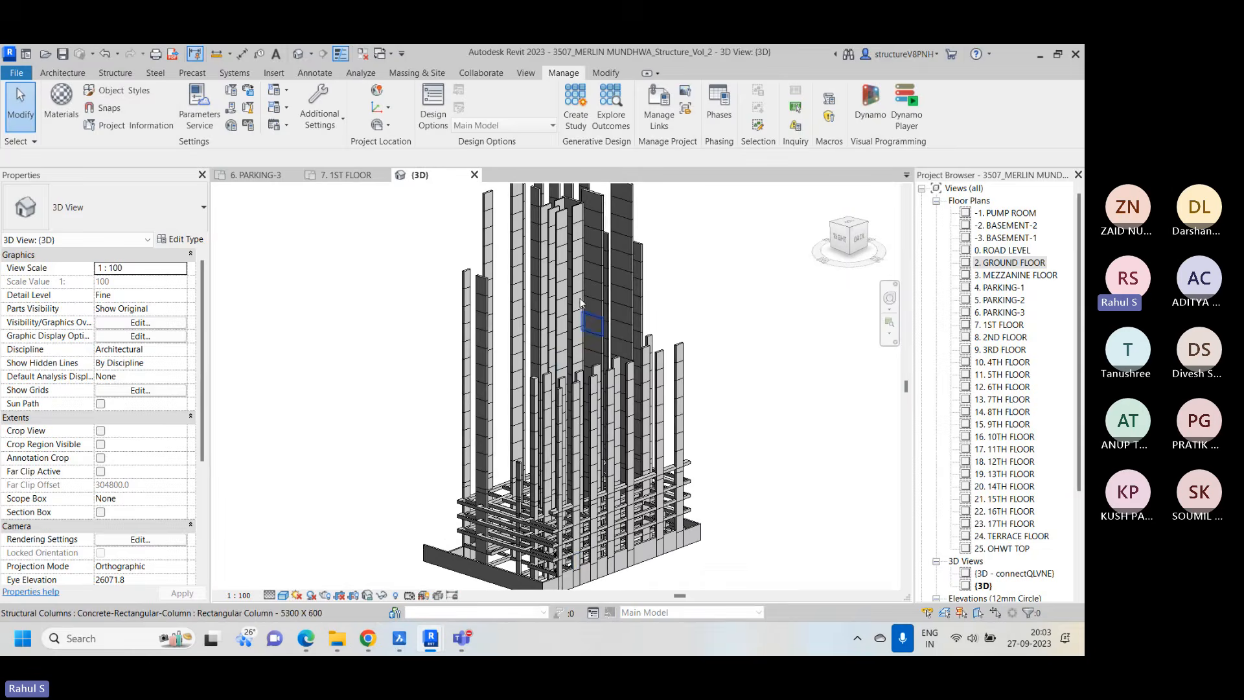
{"action": "scroll", "coordinate": [585, 563], "scroll_direction": "up", "scroll_amount": 5}
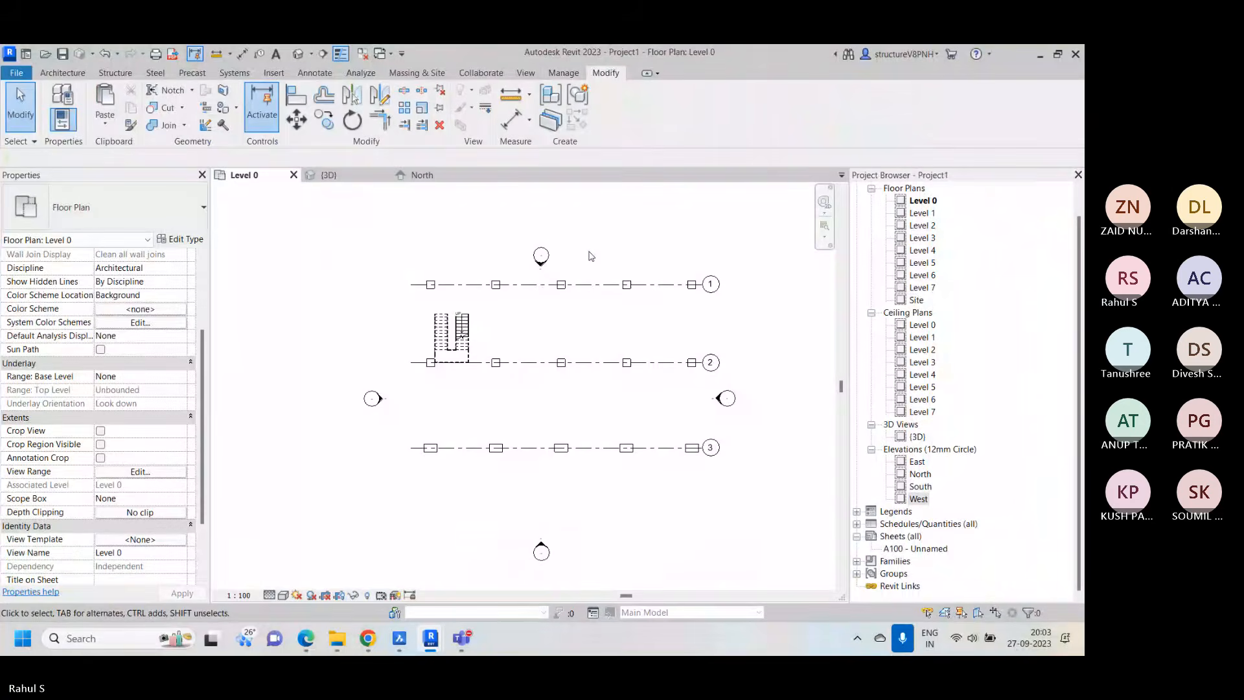
Compare Project1's Level 0 plan with the 7th slab level plan in BricsCAD, and return to Project1 in Revit
{"action": "scroll", "coordinate": [505, 298], "scroll_direction": "up", "scroll_amount": 2}
{"action": "scroll", "coordinate": [454, 285], "scroll_direction": "down", "scroll_amount": 1}
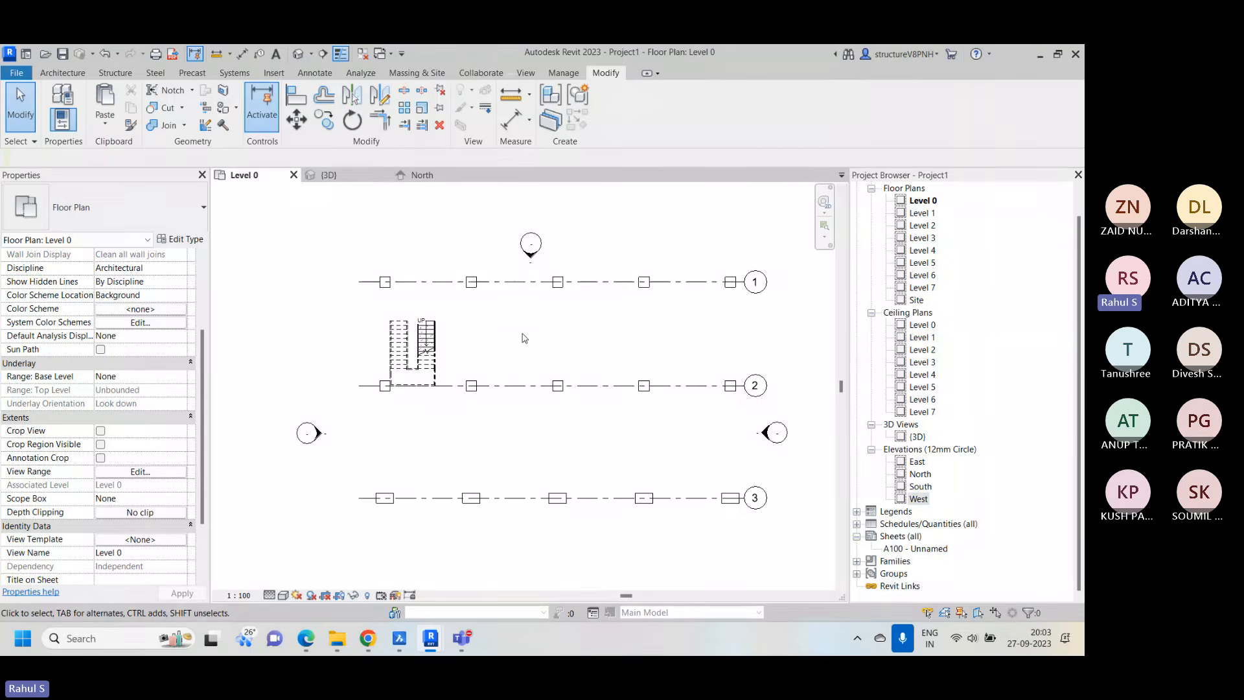
{"action": "left_click", "coordinate": [399, 641]}
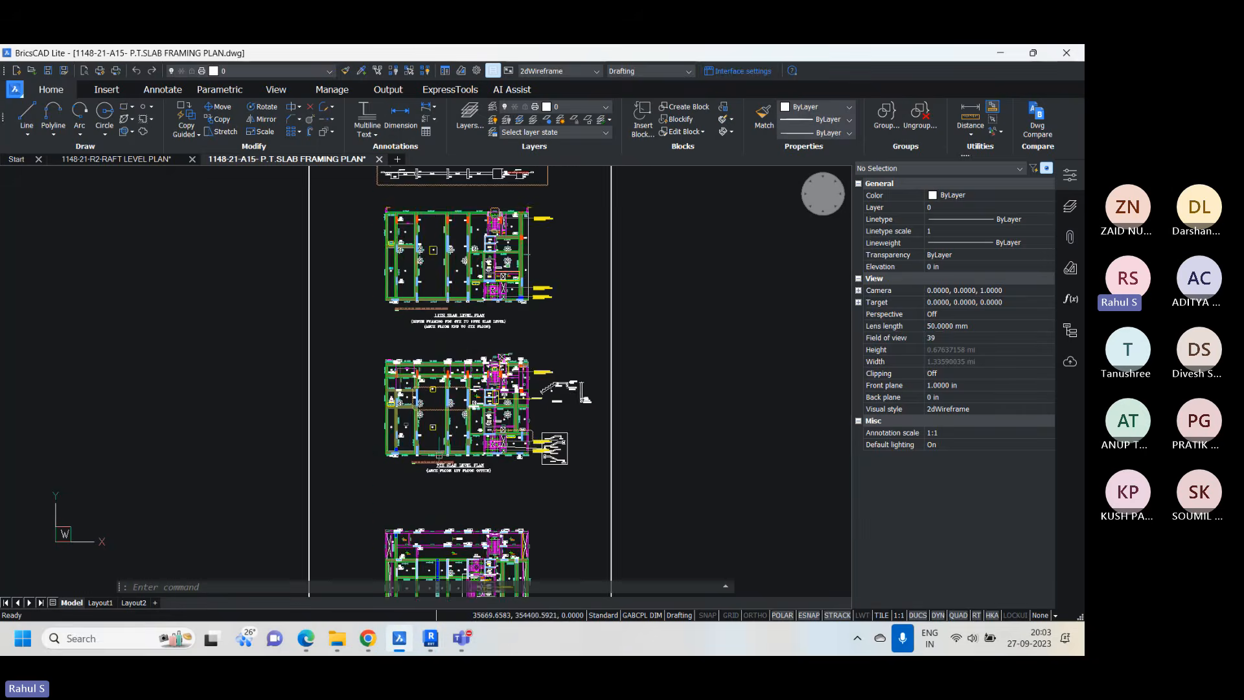
{"action": "scroll", "coordinate": [440, 321], "scroll_direction": "up", "scroll_amount": 4}
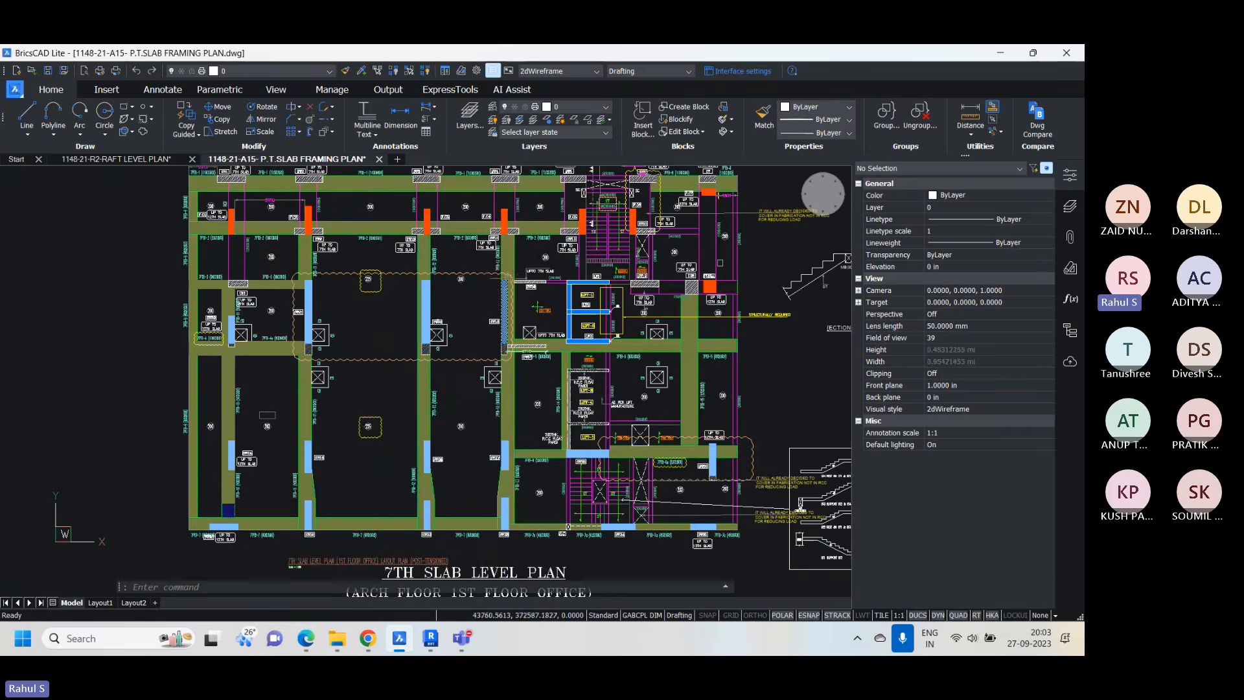
{"action": "middle_click_drag", "start_coordinate": [507, 291], "coordinate": [459, 375]}
{"action": "scroll", "coordinate": [452, 302], "scroll_direction": "down", "scroll_amount": 3}
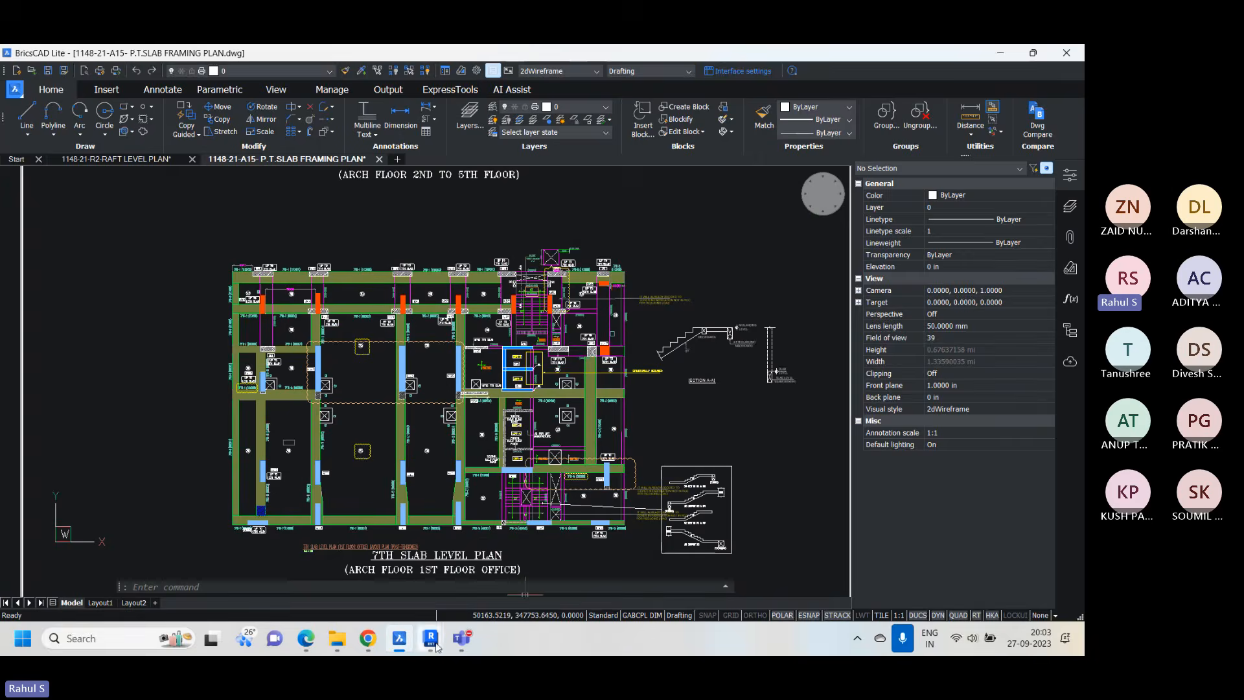
{"action": "mouse_move", "coordinate": [430, 639]}
{"action": "left_click", "coordinate": [489, 559]}
Dismiss the save reminder without saving the project
{"action": "right_click", "coordinate": [421, 203]}
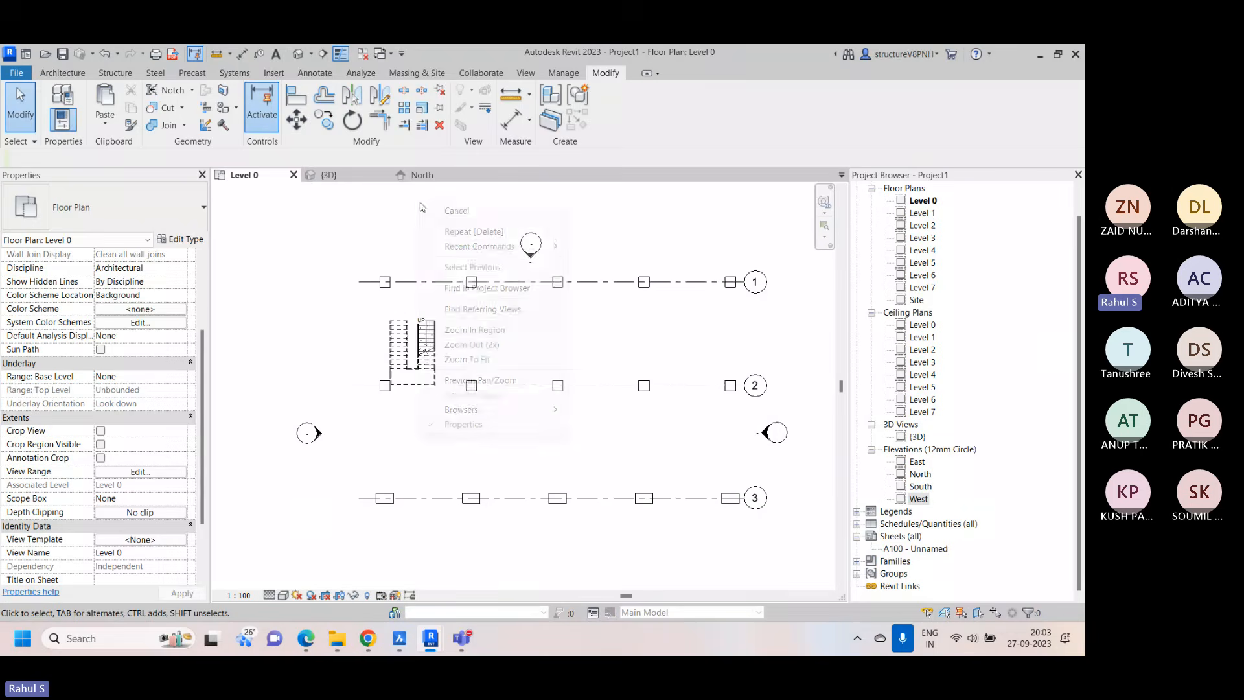
{"action": "left_click", "coordinate": [461, 211]}
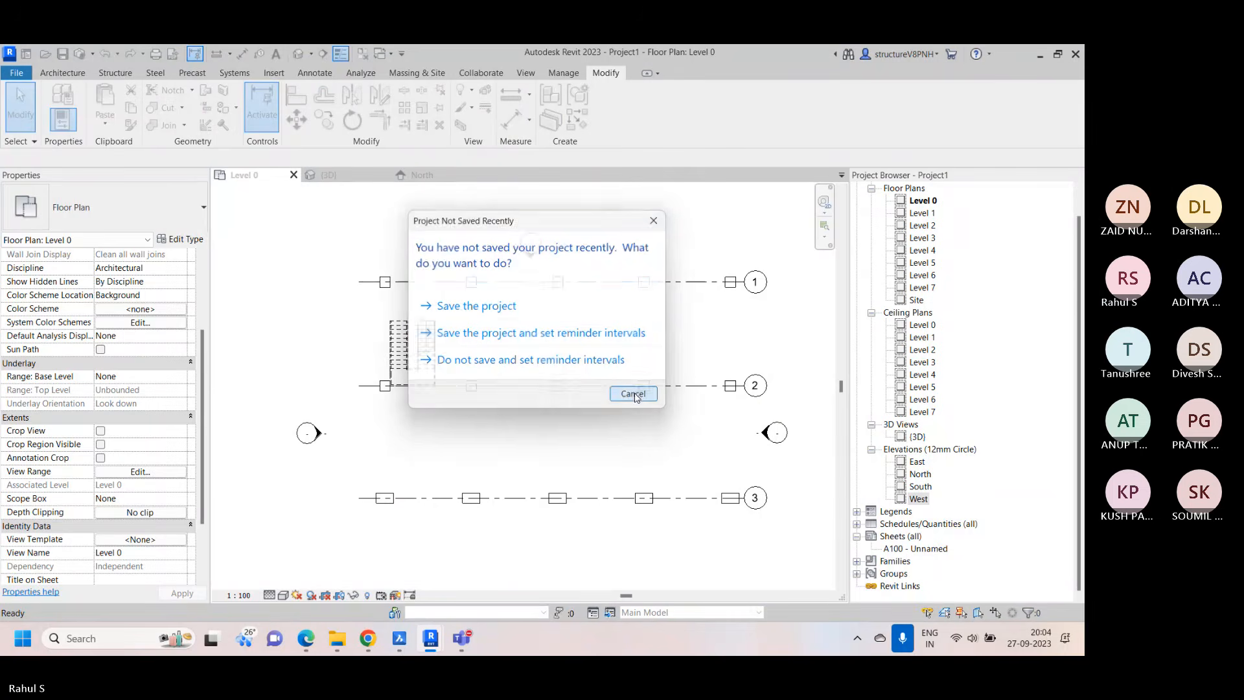
{"action": "left_click", "coordinate": [633, 392]}
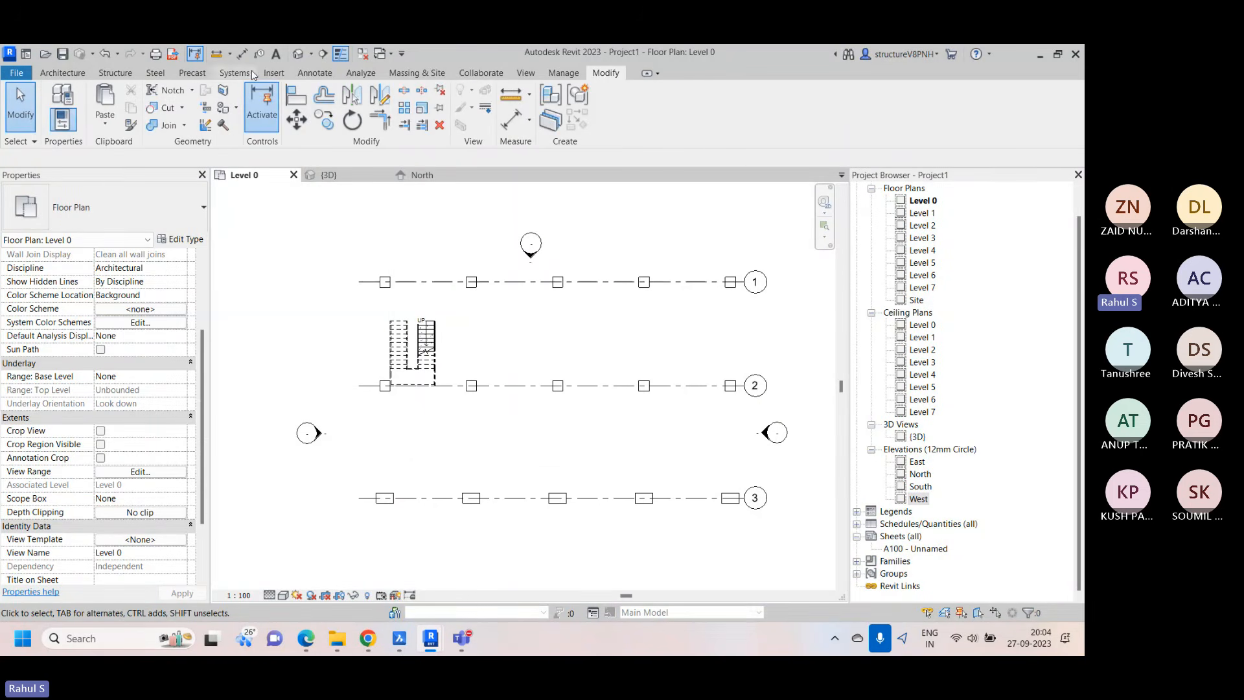
Compare the file and positioning options of Link CAD and Import CAD, closing both dialogs without choosing a file
{"action": "left_click", "coordinate": [264, 74]}
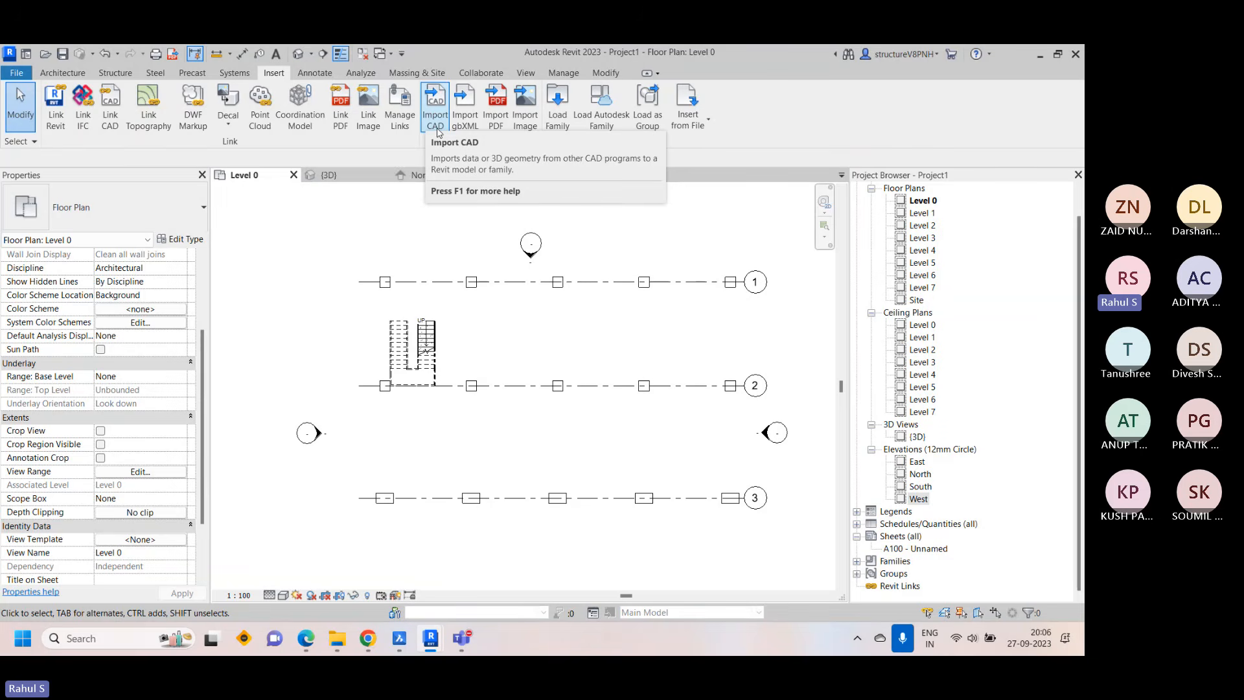
{"action": "right_click", "coordinate": [612, 216]}
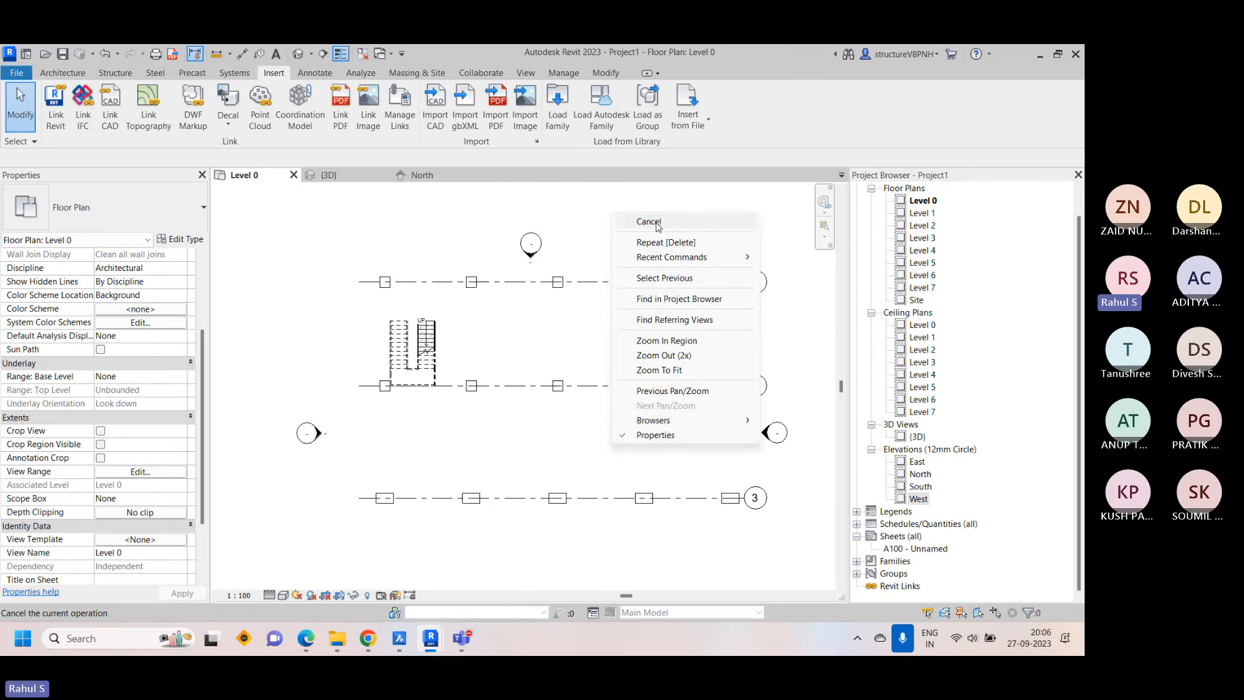
{"action": "left_click", "coordinate": [656, 224]}
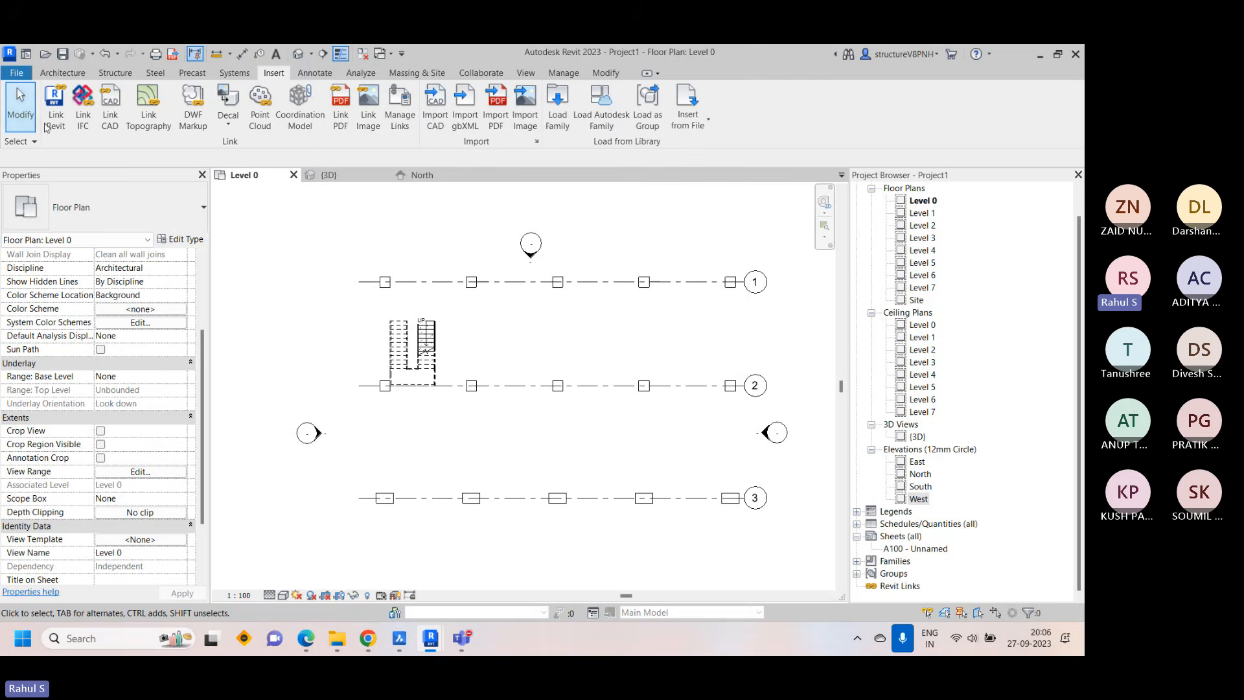
{"action": "left_click", "coordinate": [111, 110]}
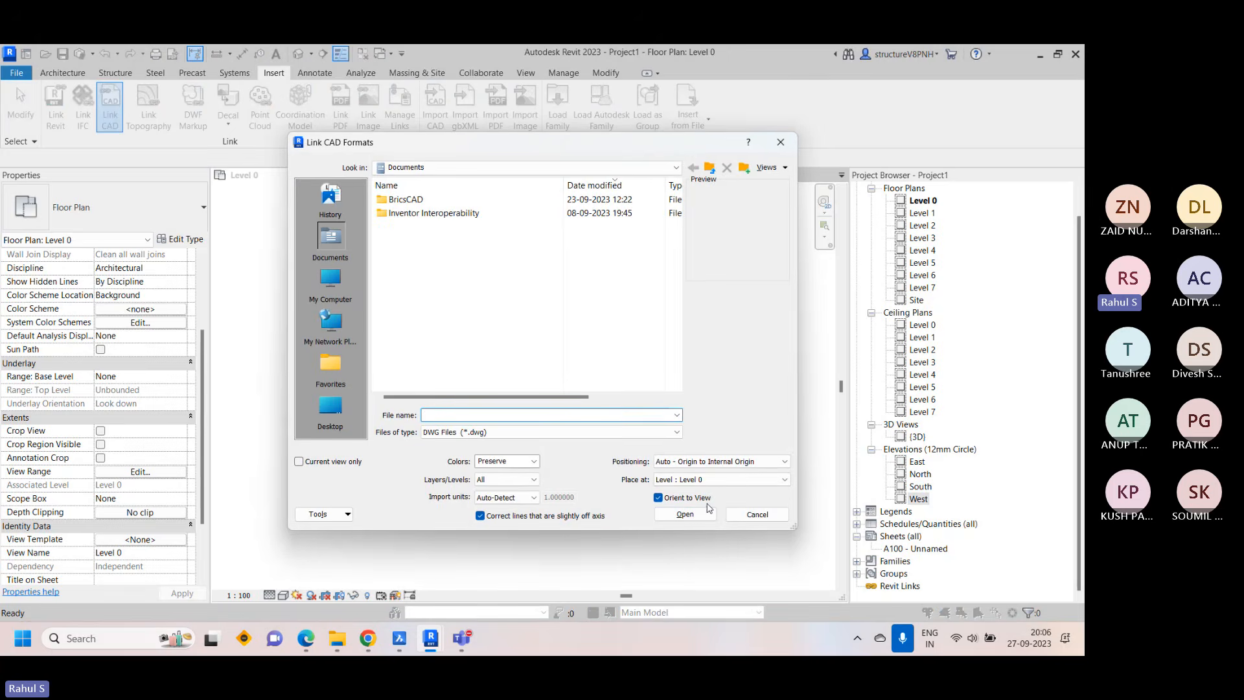
{"action": "left_click", "coordinate": [769, 149]}
{"action": "left_click", "coordinate": [435, 108]}
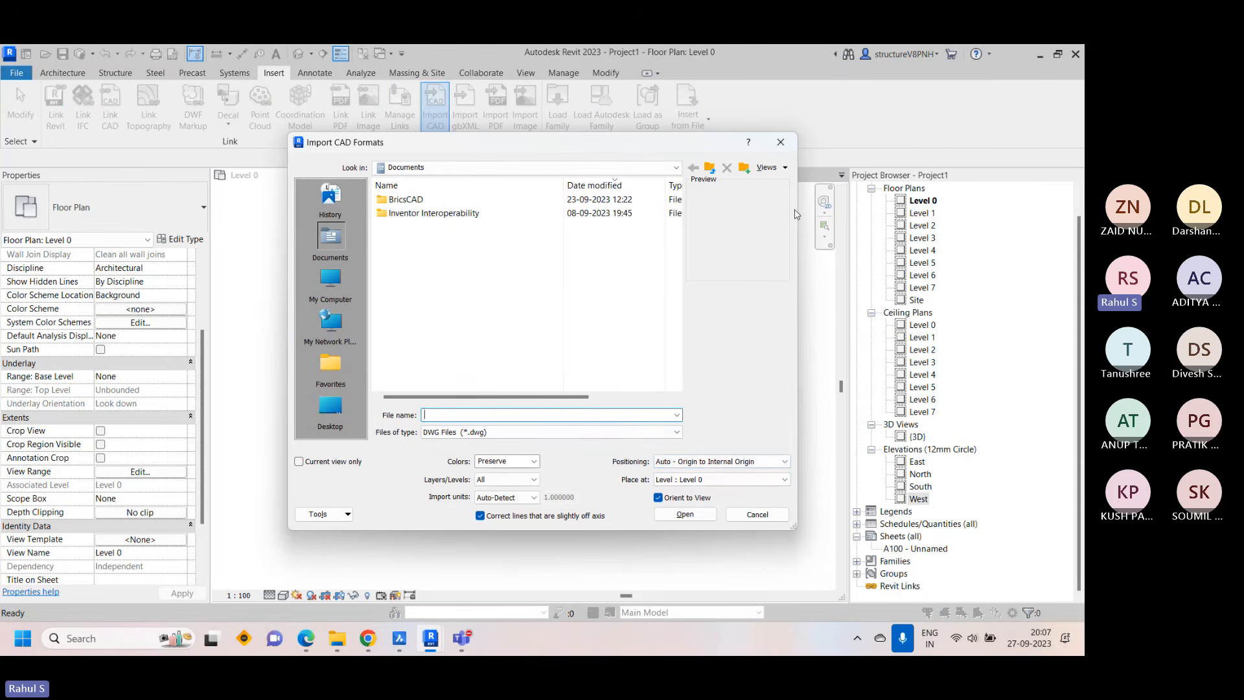
{"action": "left_click", "coordinate": [782, 144]}
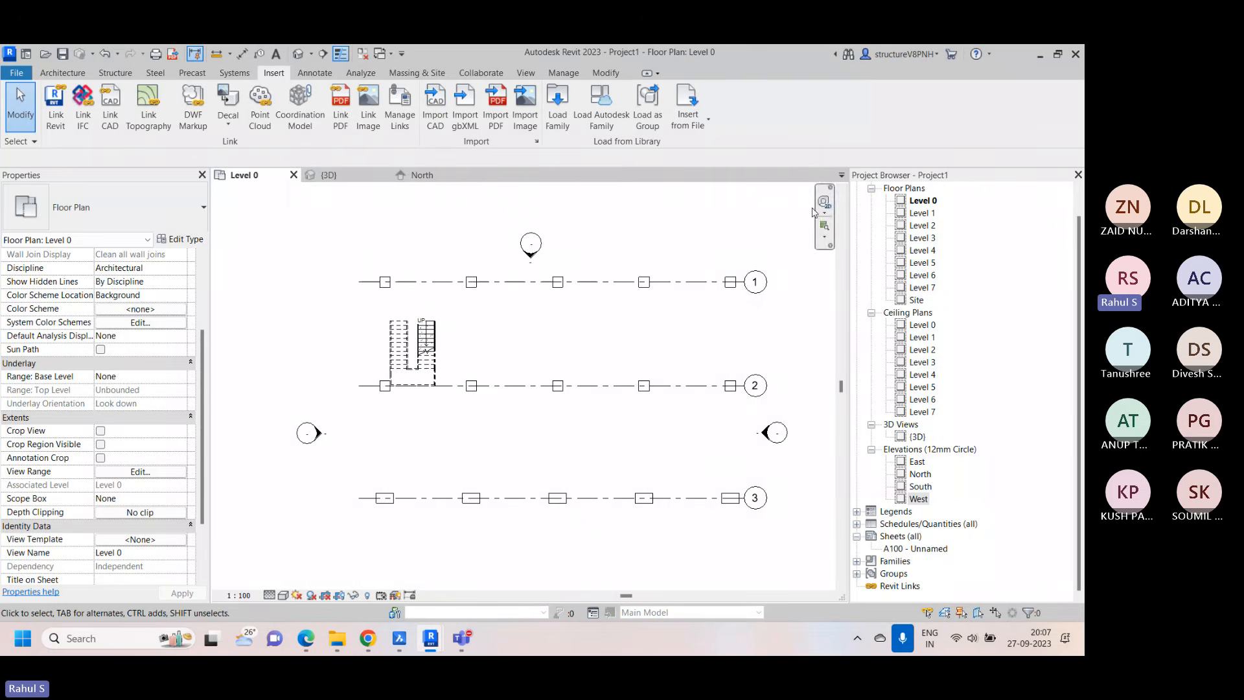
Open the Level 1 floor plan view
{"action": "right_click", "coordinate": [502, 334]}
{"action": "left_click", "coordinate": [549, 345]}
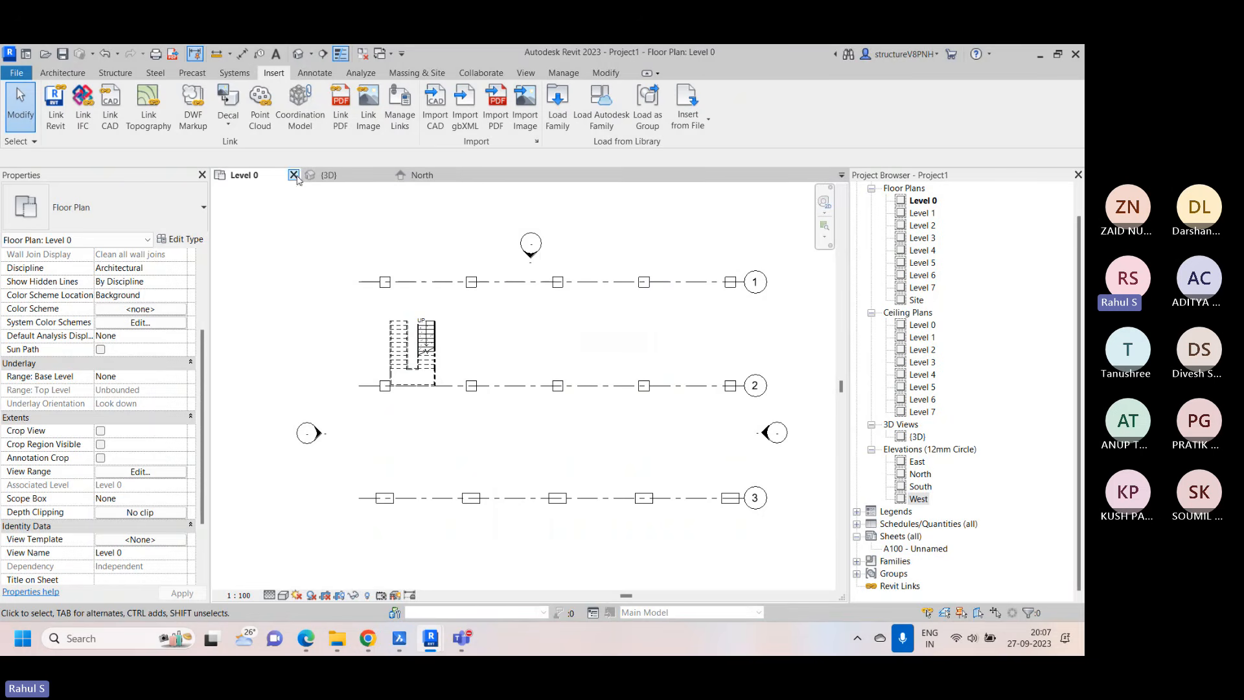
{"action": "double_click", "coordinate": [928, 214]}
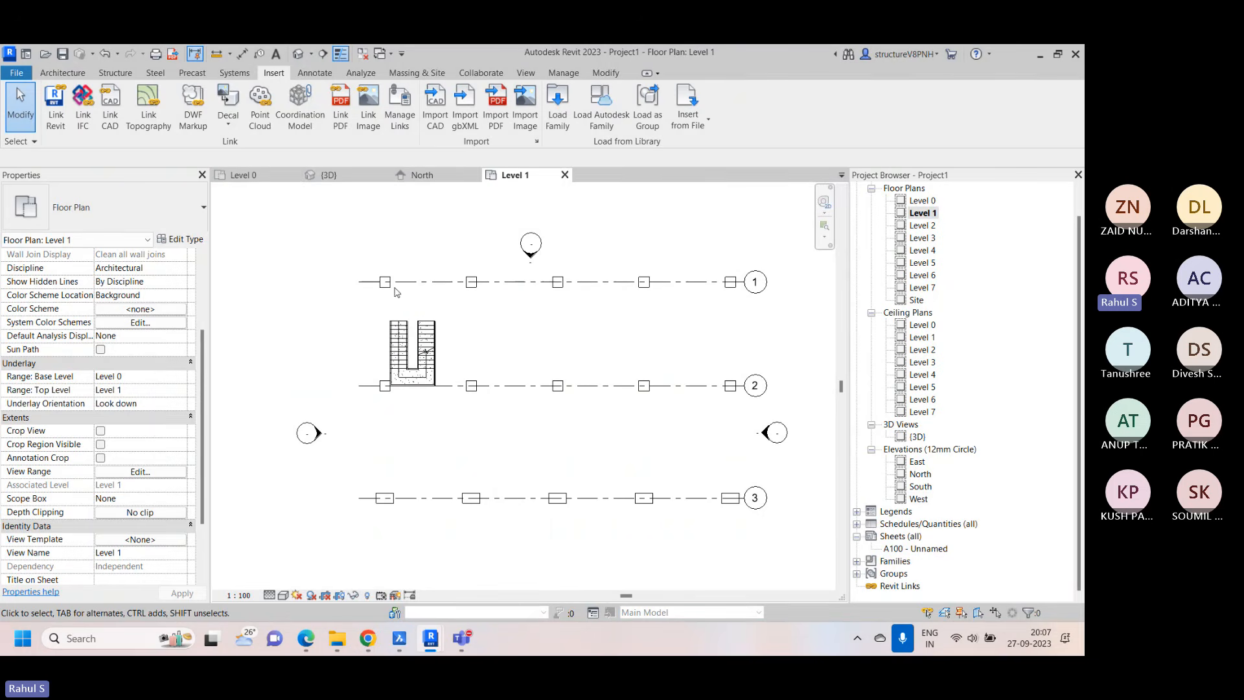
Start a CAD import into Level 1 and choose Architectural Drawing.dwg from the Downloads folder
{"action": "left_click", "coordinate": [435, 110]}
{"action": "left_click", "coordinate": [338, 293]}
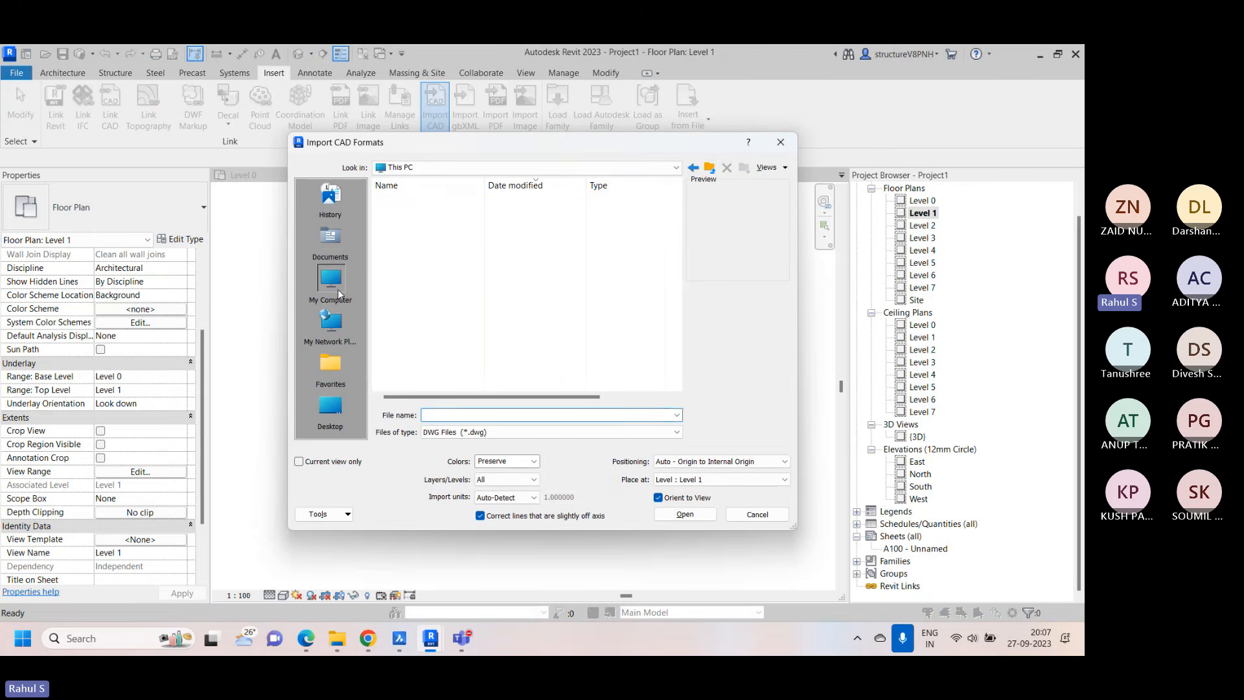
{"action": "left_click", "coordinate": [342, 409]}
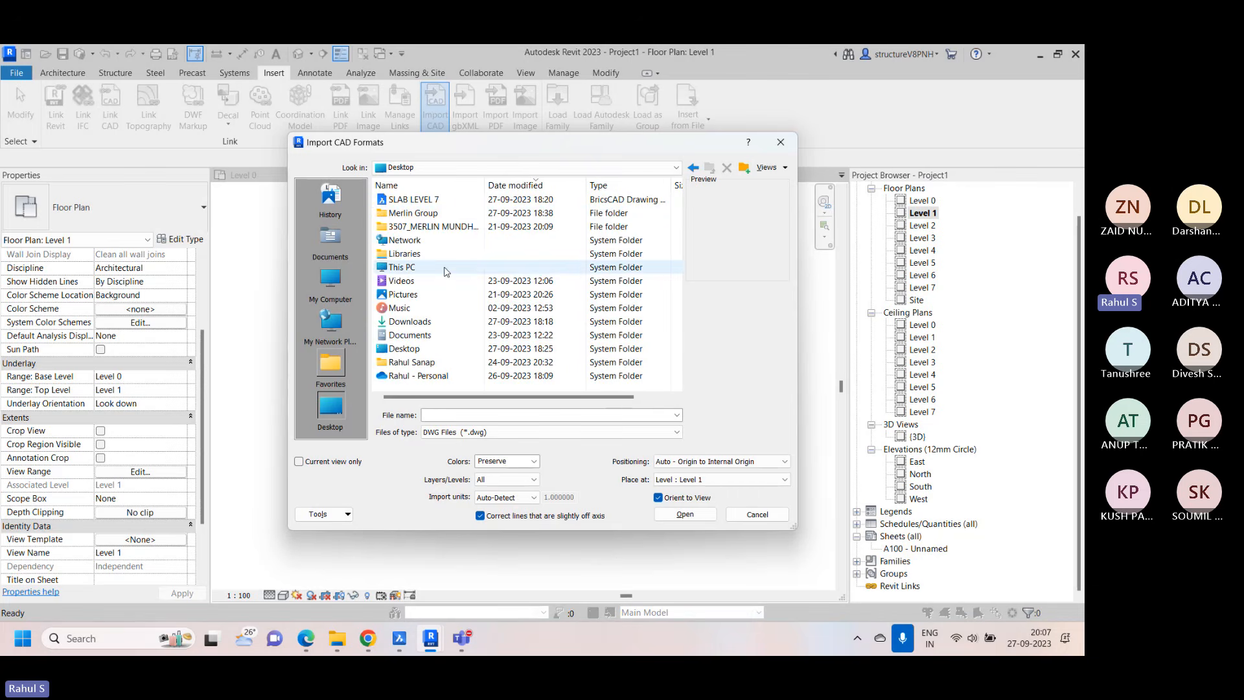
{"action": "left_click", "coordinate": [593, 168]}
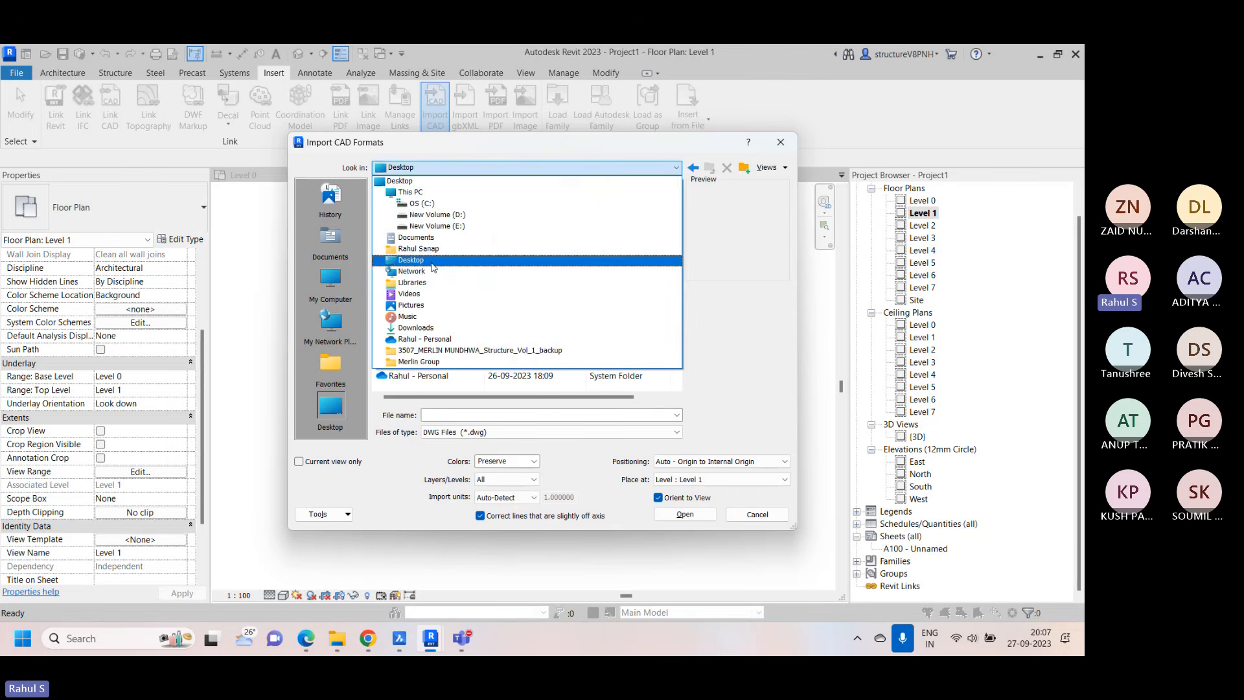
{"action": "left_click", "coordinate": [428, 329]}
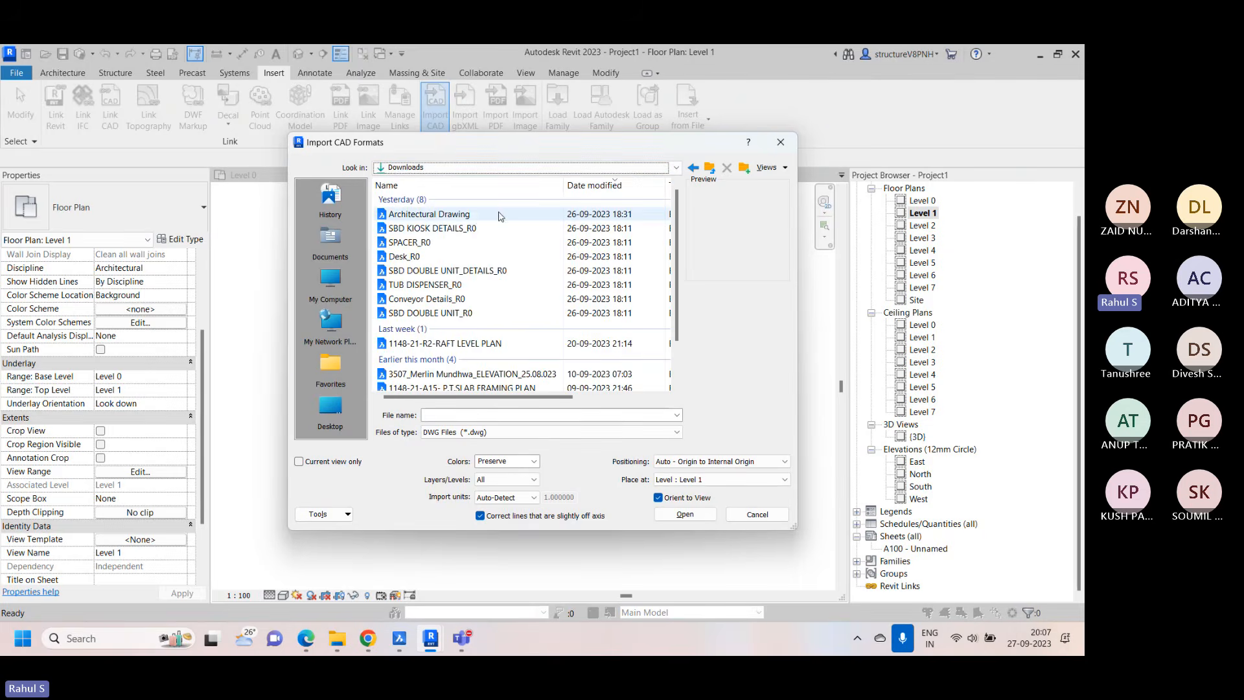
{"action": "left_click", "coordinate": [425, 216]}
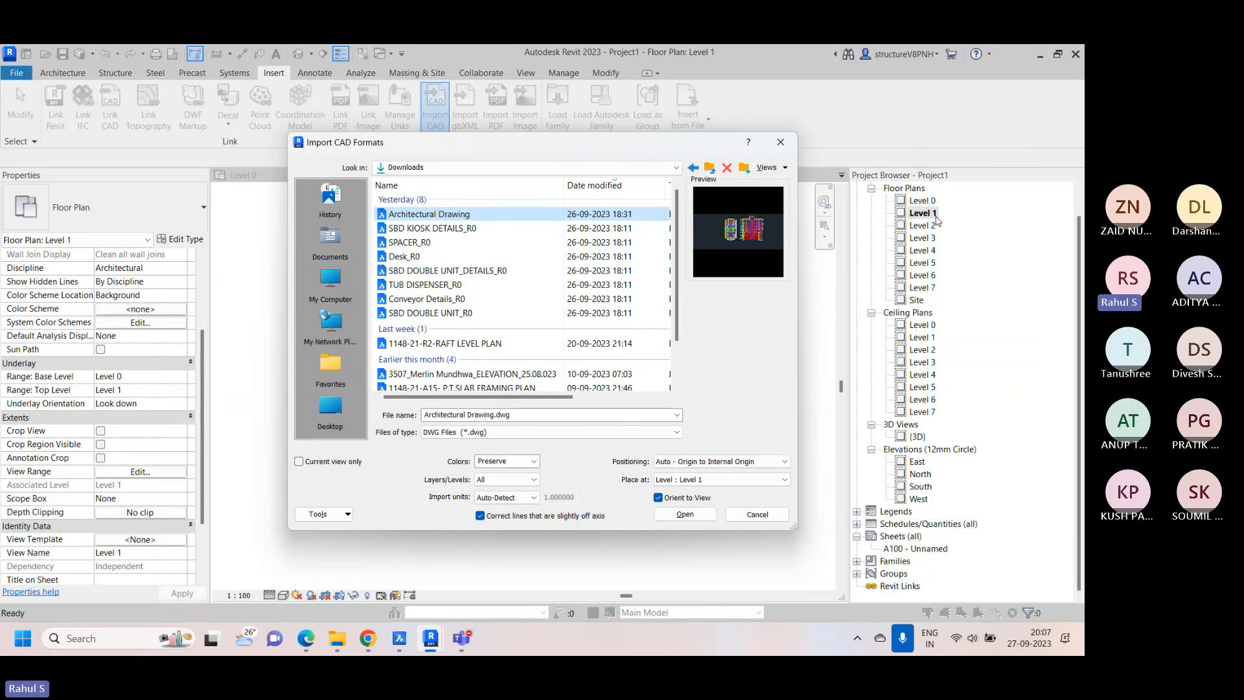
Restrict the CAD import to the current view only and set its import units to millimeter
{"action": "left_click", "coordinate": [299, 461]}
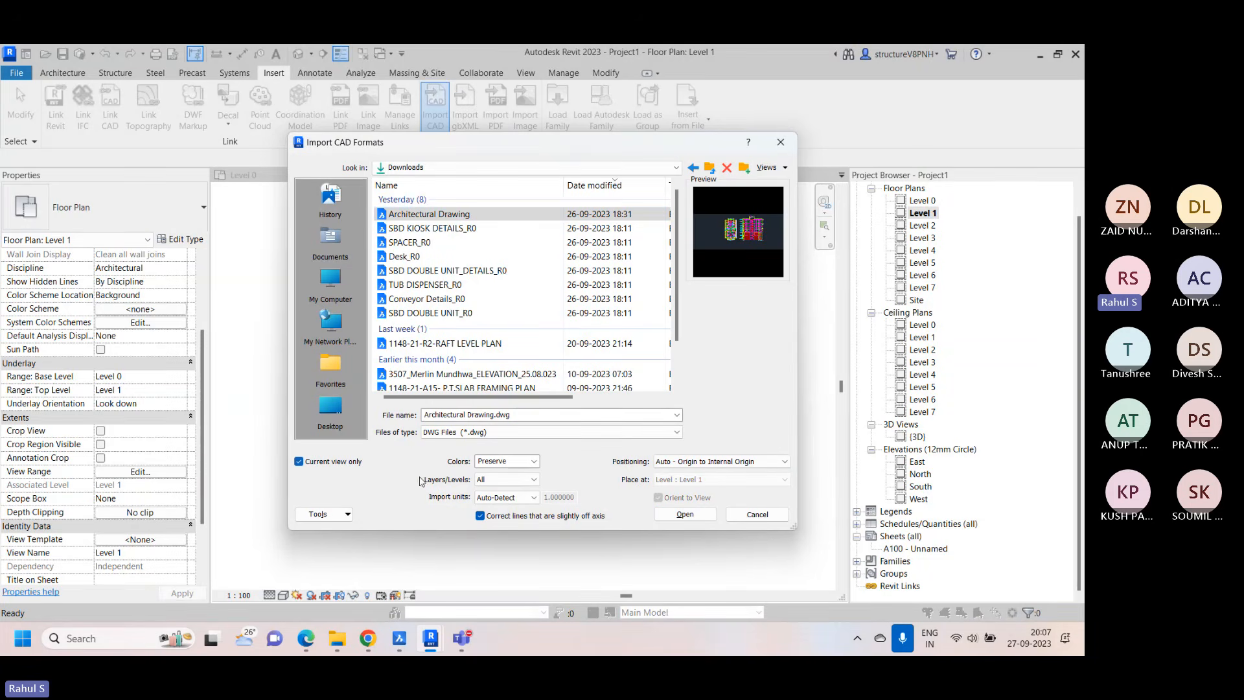
{"action": "left_click", "coordinate": [512, 497]}
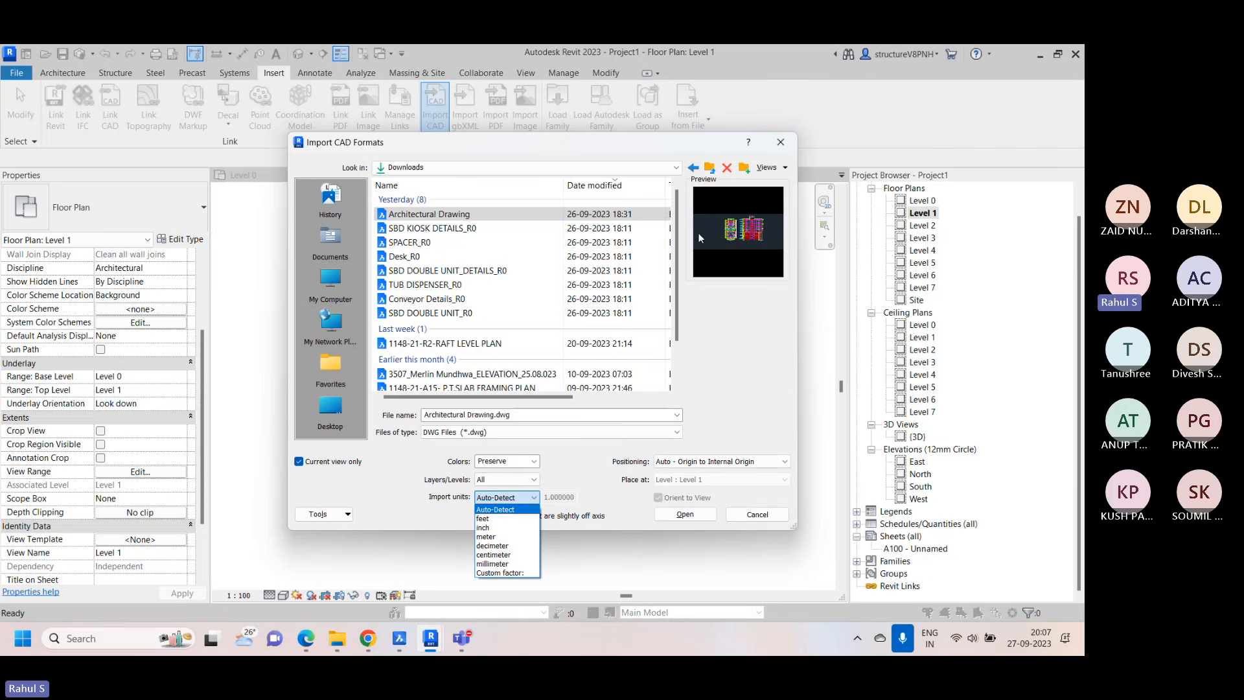
{"action": "left_click", "coordinate": [496, 564]}
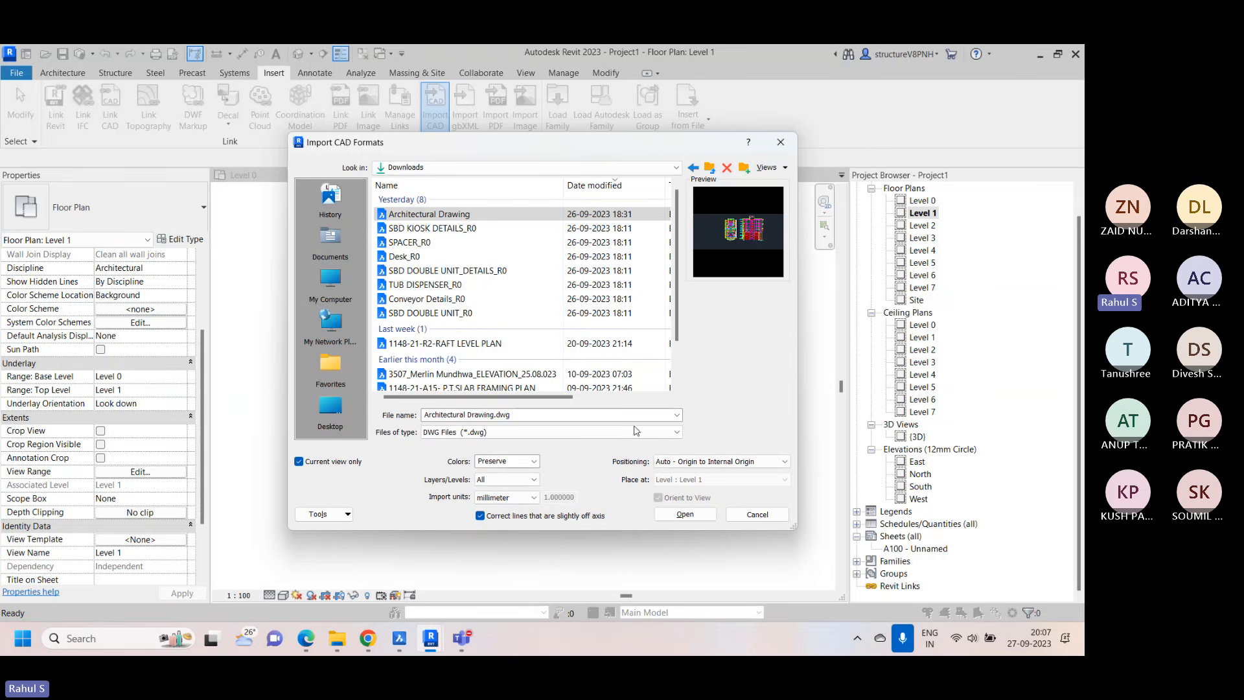
{"action": "left_click", "coordinate": [518, 498]}
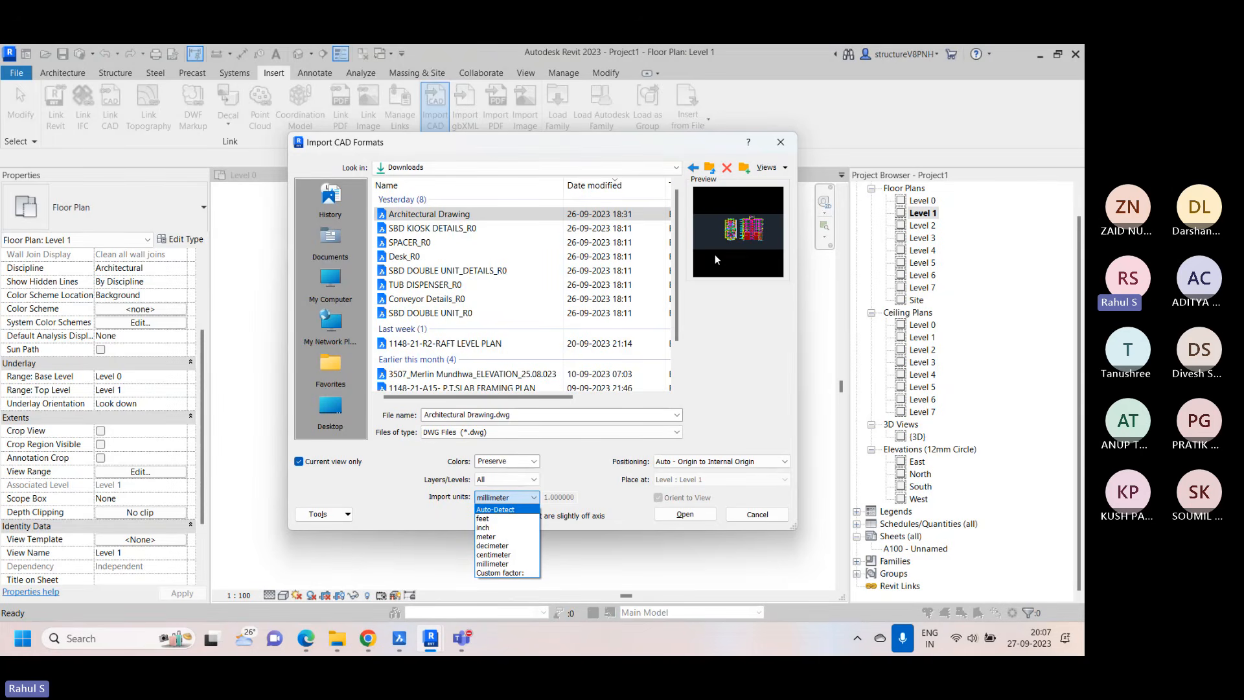
{"action": "left_click", "coordinate": [518, 565]}
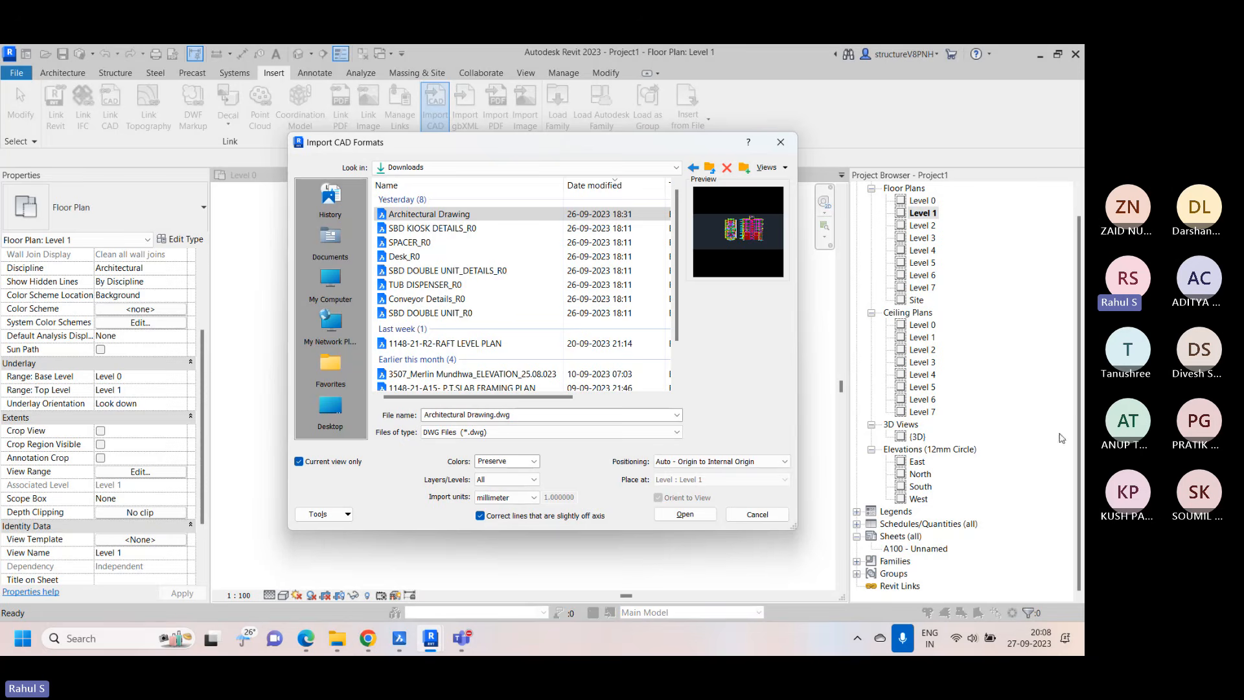
Review the positioning options for the CAD import and close the dialog without importing the drawing
{"action": "left_click", "coordinate": [785, 462]}
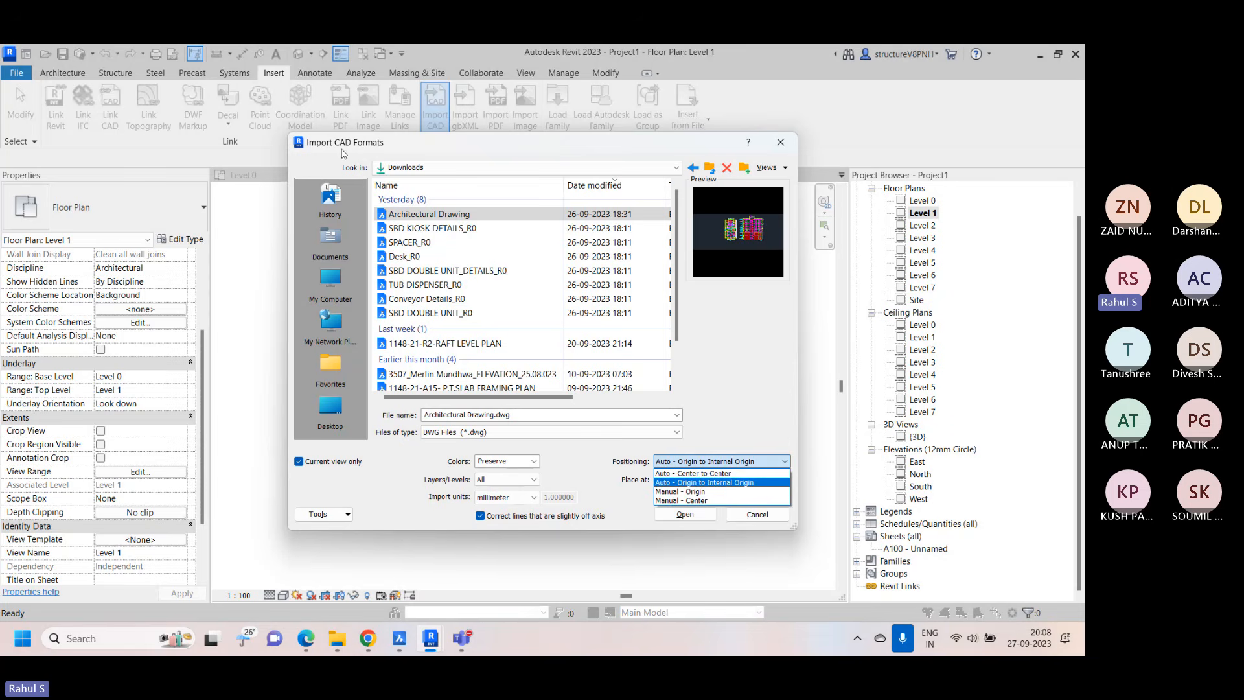
{"action": "left_click", "coordinate": [784, 149]}
{"action": "left_click", "coordinate": [781, 142]}
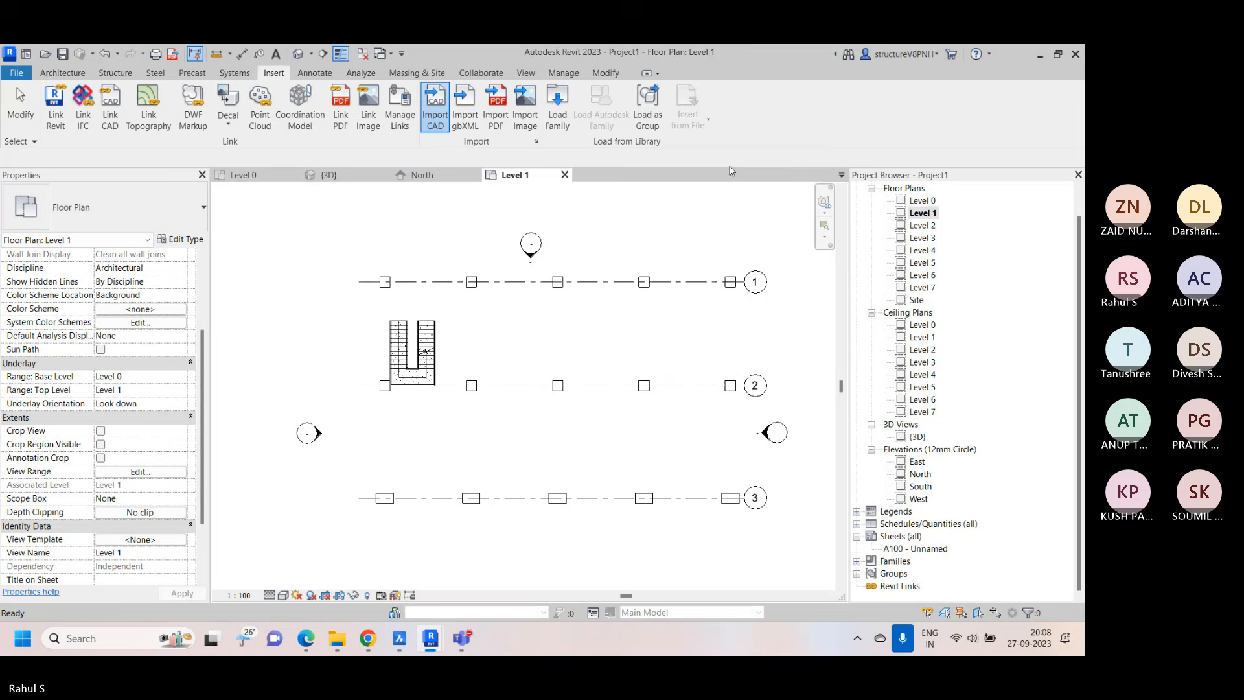
Start adding a CAD link through Manage Links and review the positioning options, including Auto - By Shared Coordinates
{"action": "right_click", "coordinate": [568, 330]}
{"action": "left_click", "coordinate": [602, 335]}
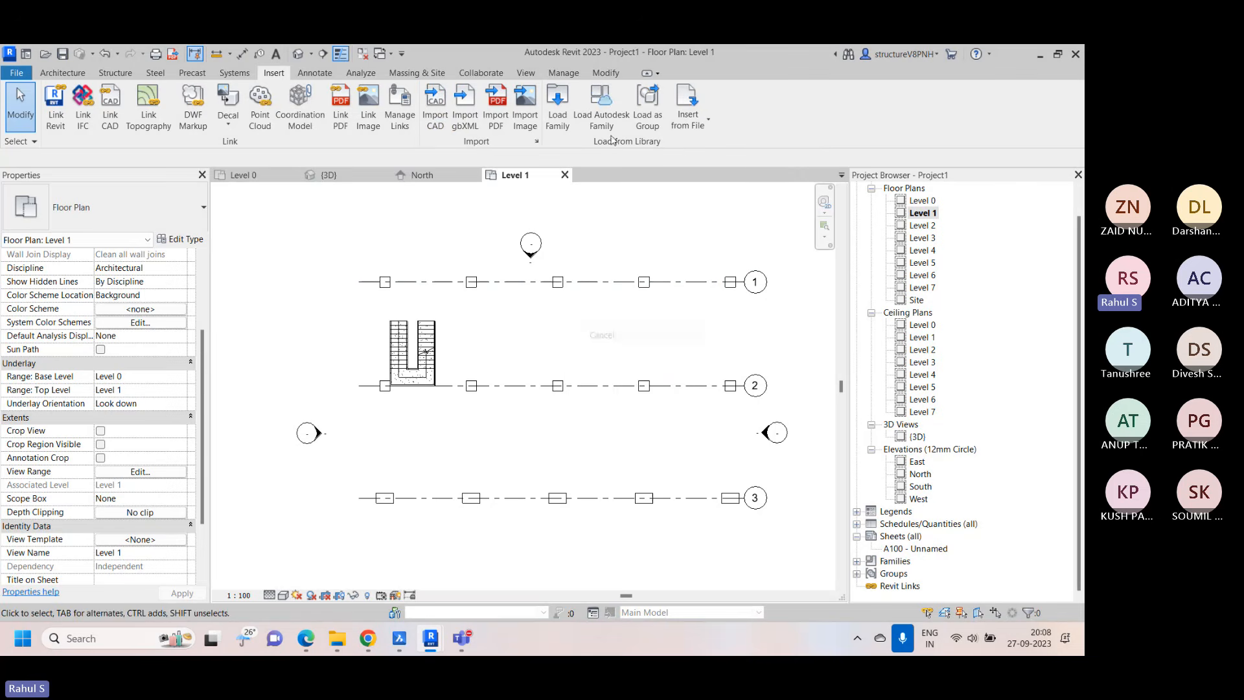
{"action": "left_click", "coordinate": [563, 73]}
{"action": "left_click", "coordinate": [656, 104]}
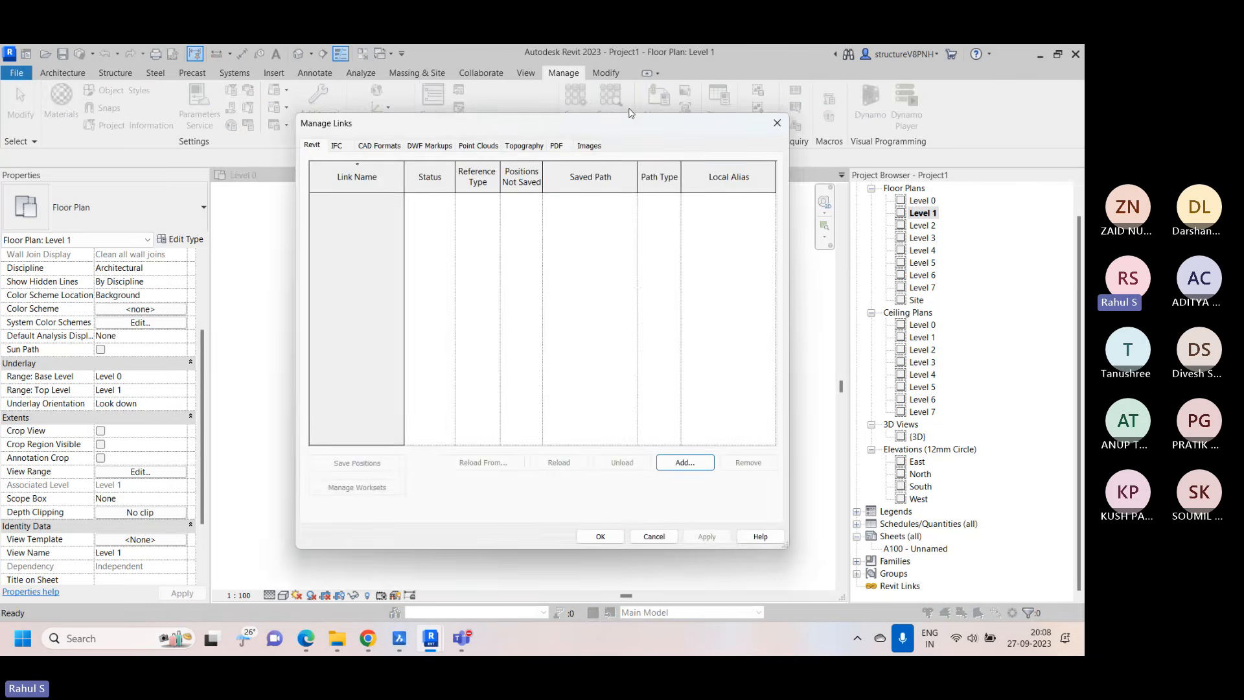
{"action": "left_click", "coordinate": [379, 146]}
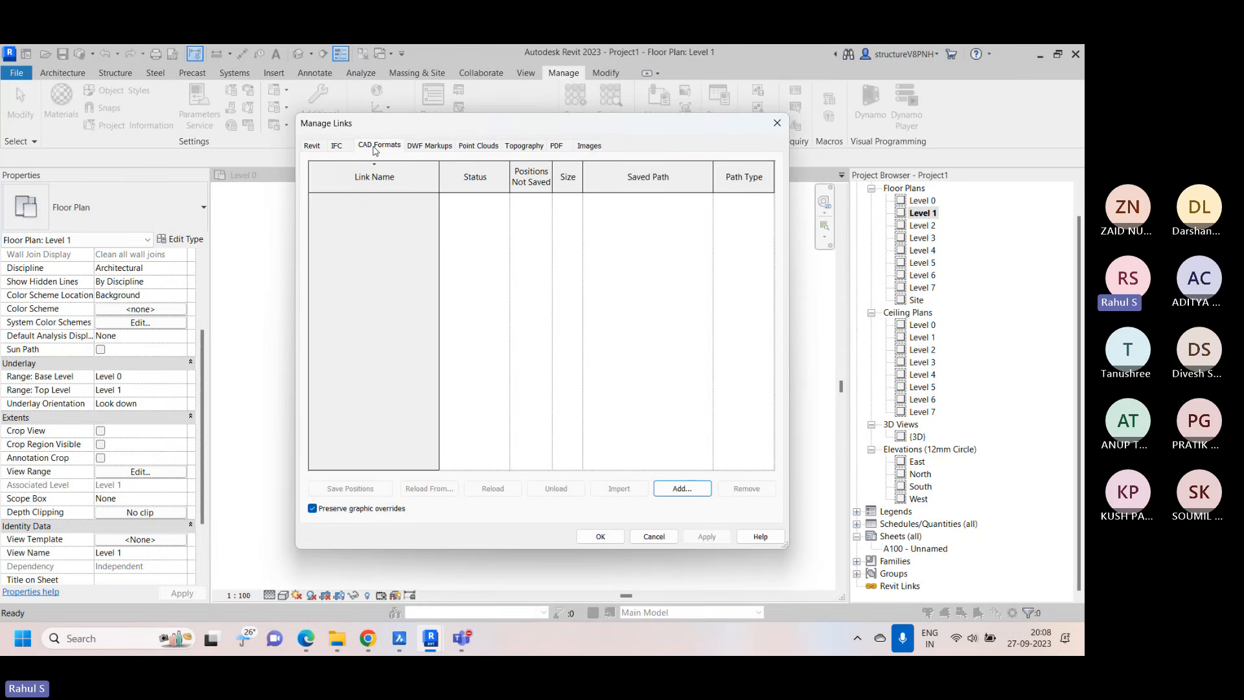
{"action": "left_click", "coordinate": [674, 487]}
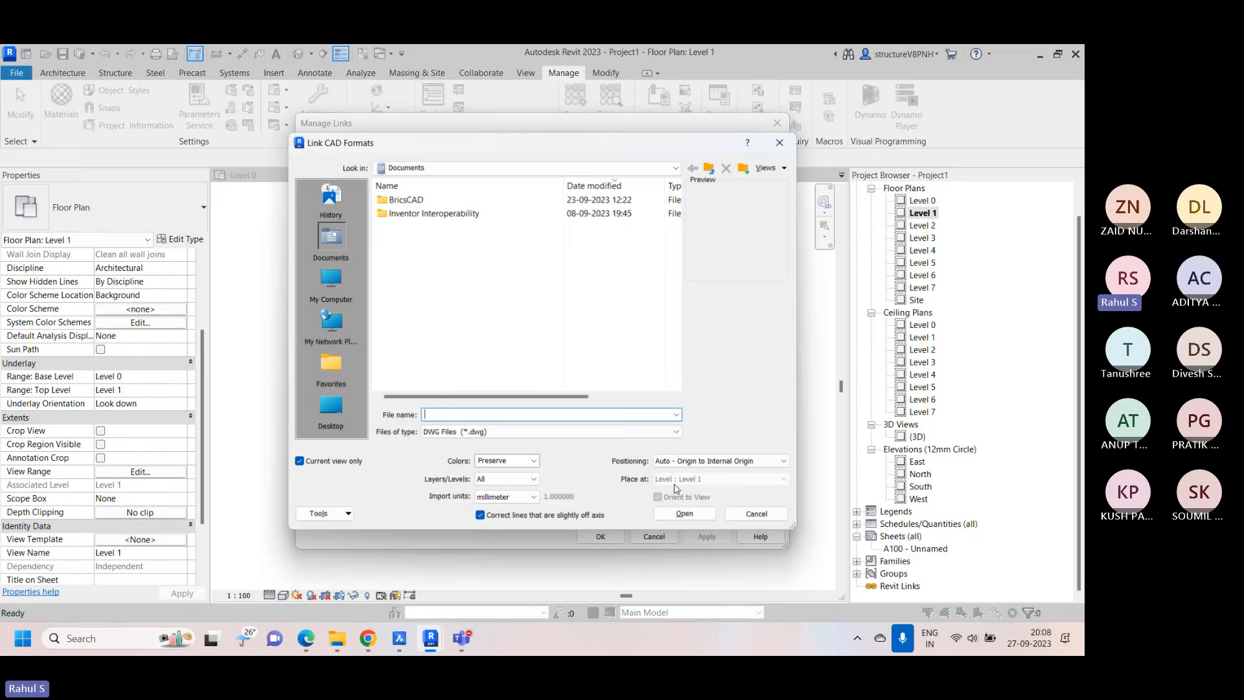
{"action": "left_click", "coordinate": [700, 460]}
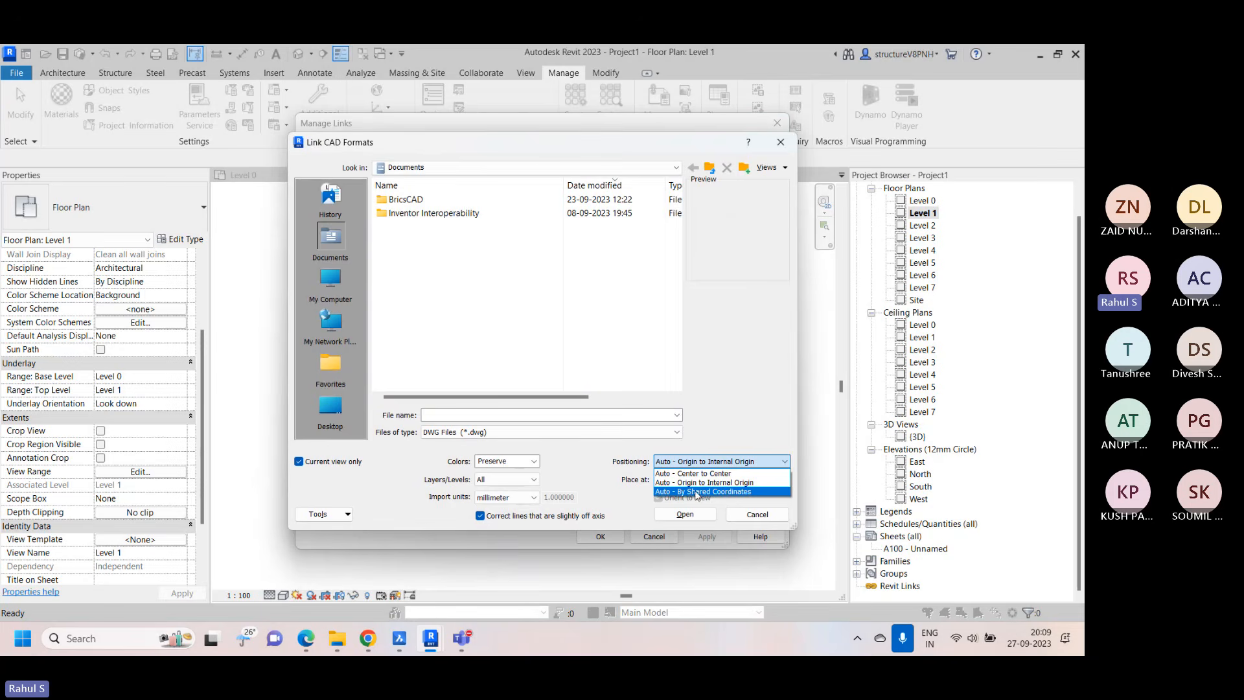
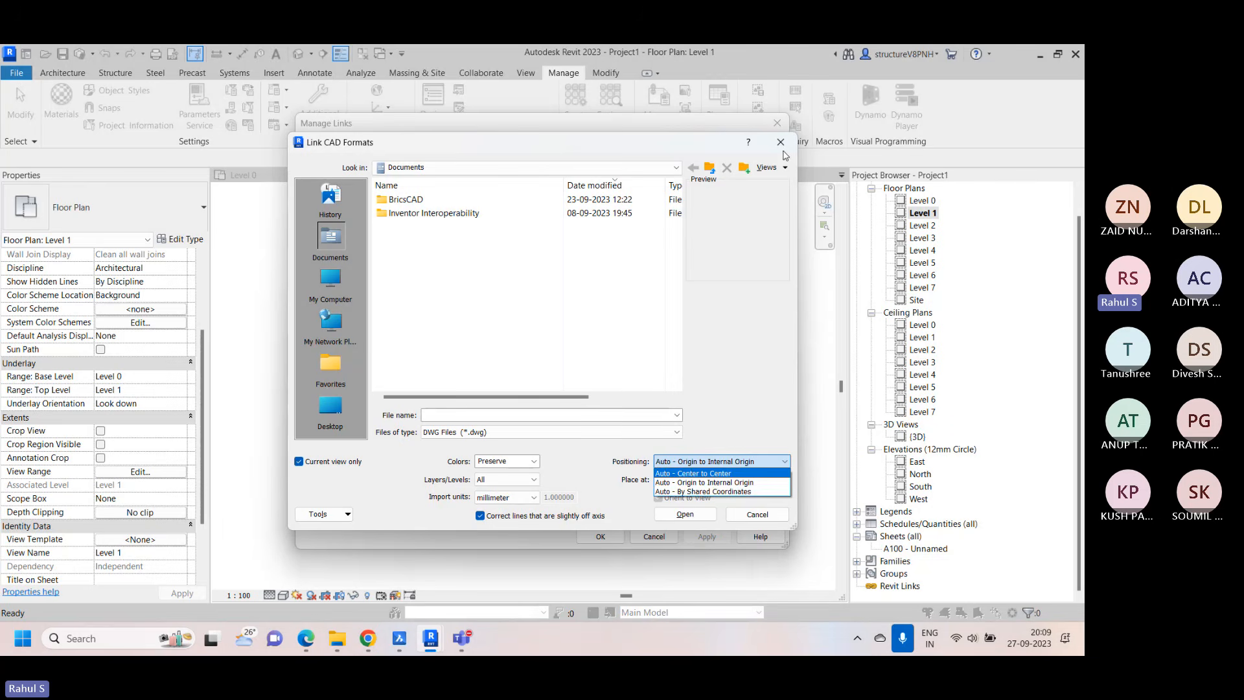
Close the Link CAD Formats and Manage Links dialogs without adding a CAD link
{"action": "left_click", "coordinate": [783, 153]}
{"action": "left_click", "coordinate": [782, 143]}
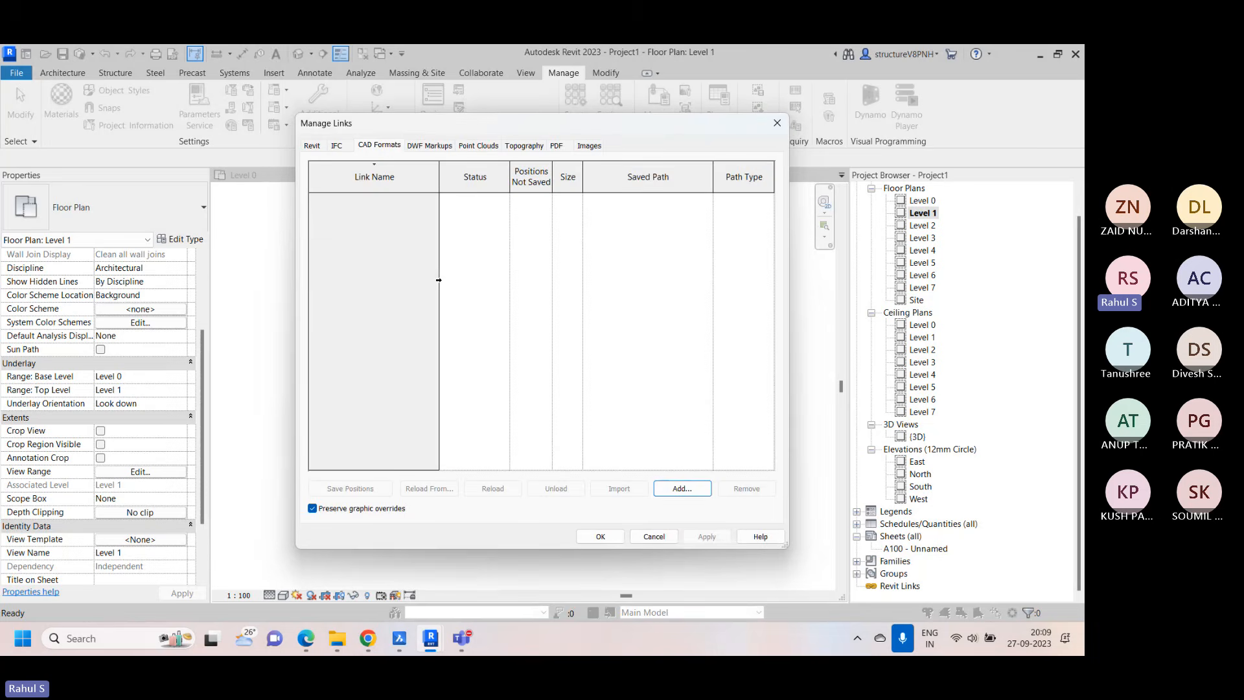
{"action": "left_click", "coordinate": [777, 124]}
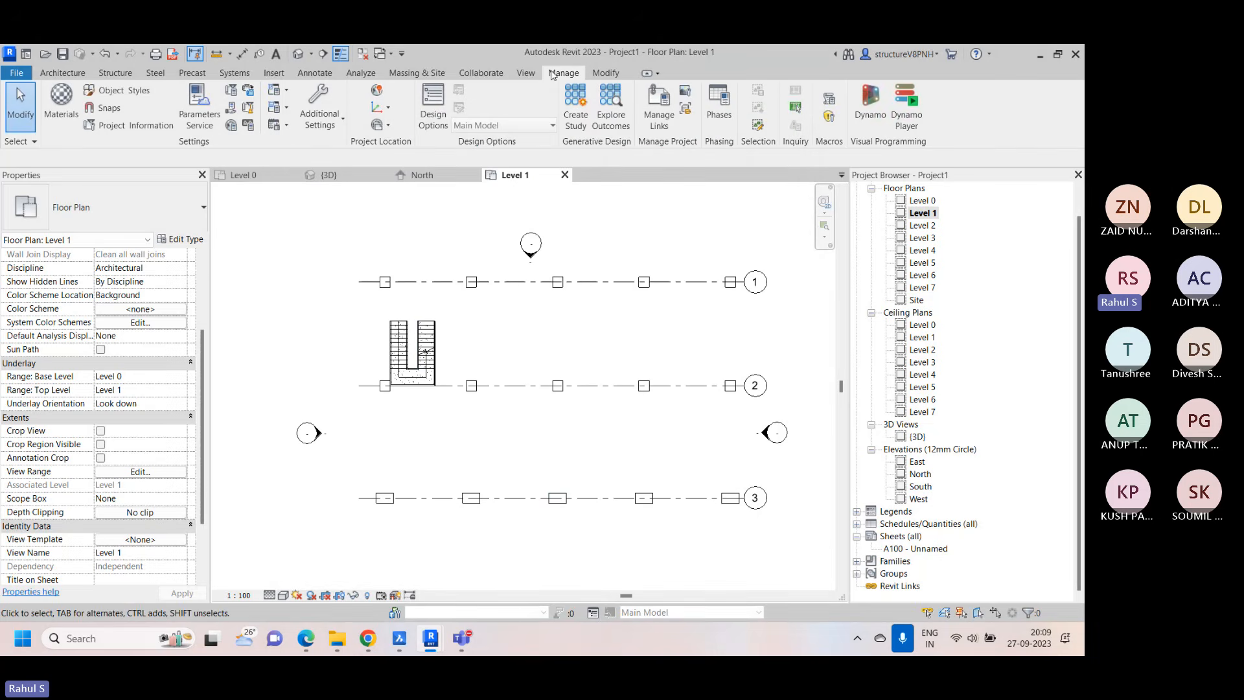
Link Architectural Drawing.dwg from the Downloads folder into Level 1 with Auto - Center to Center positioning
{"action": "left_click", "coordinate": [275, 76]}
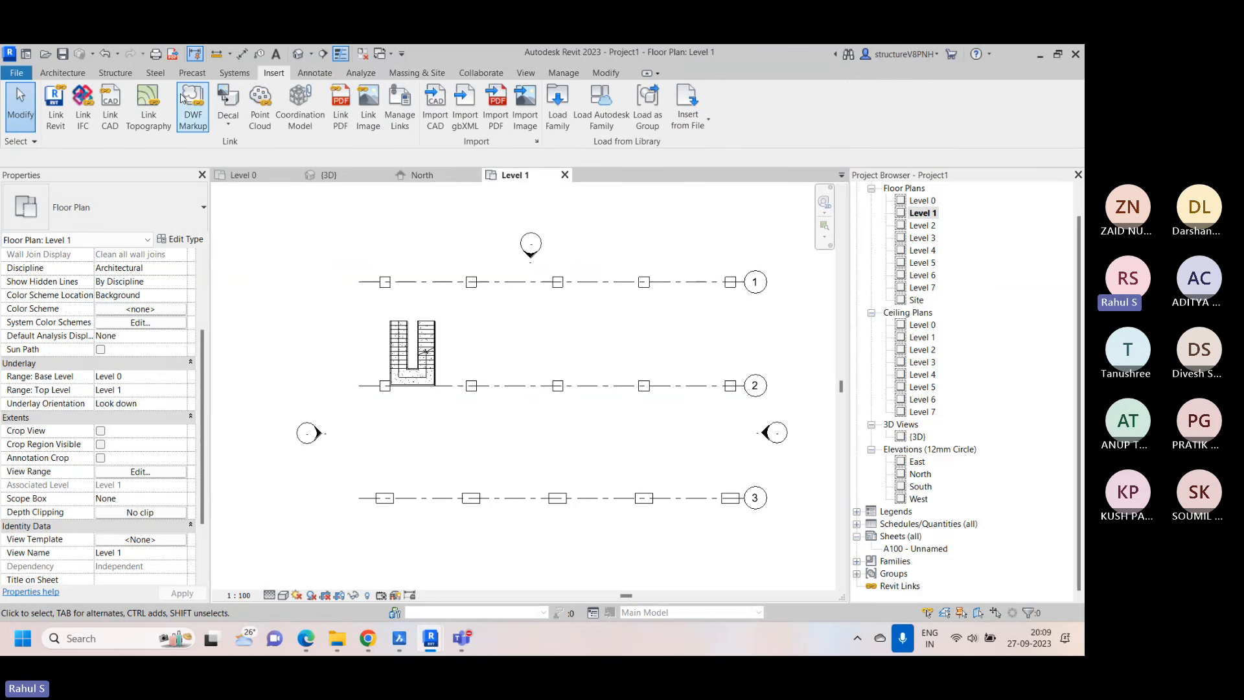
{"action": "left_click", "coordinate": [110, 107]}
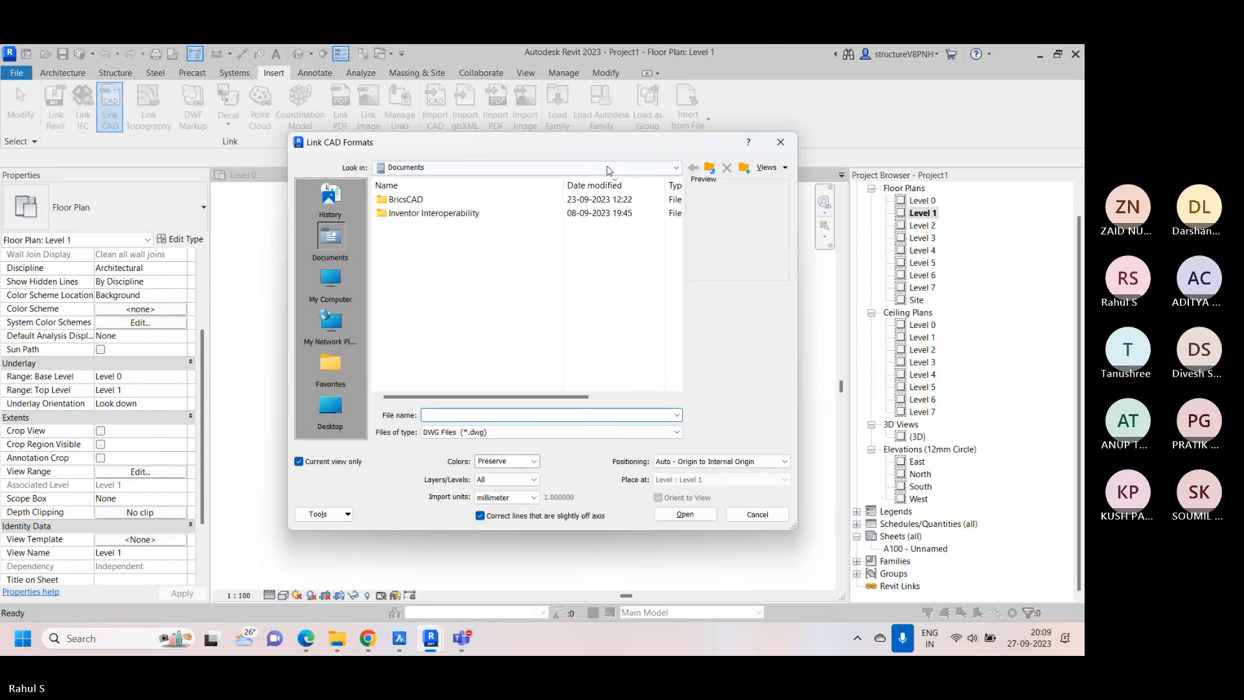
{"action": "left_click", "coordinate": [668, 168]}
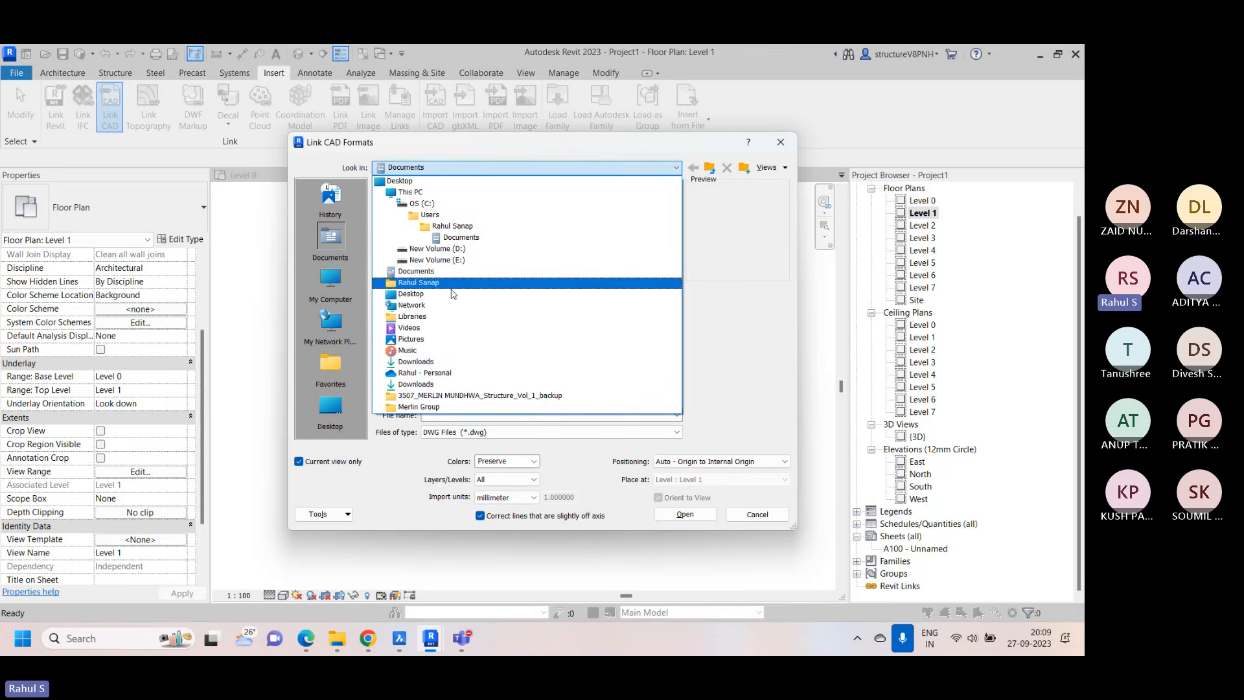
{"action": "left_click", "coordinate": [416, 362]}
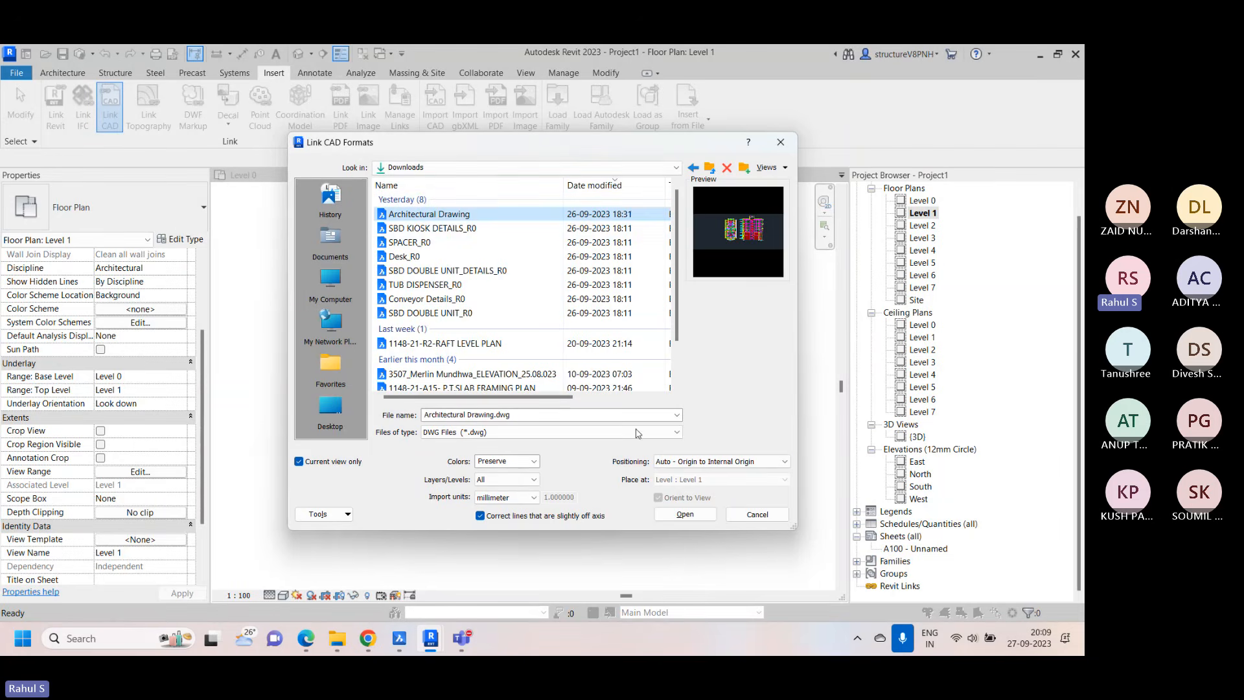
{"action": "left_click", "coordinate": [748, 461]}
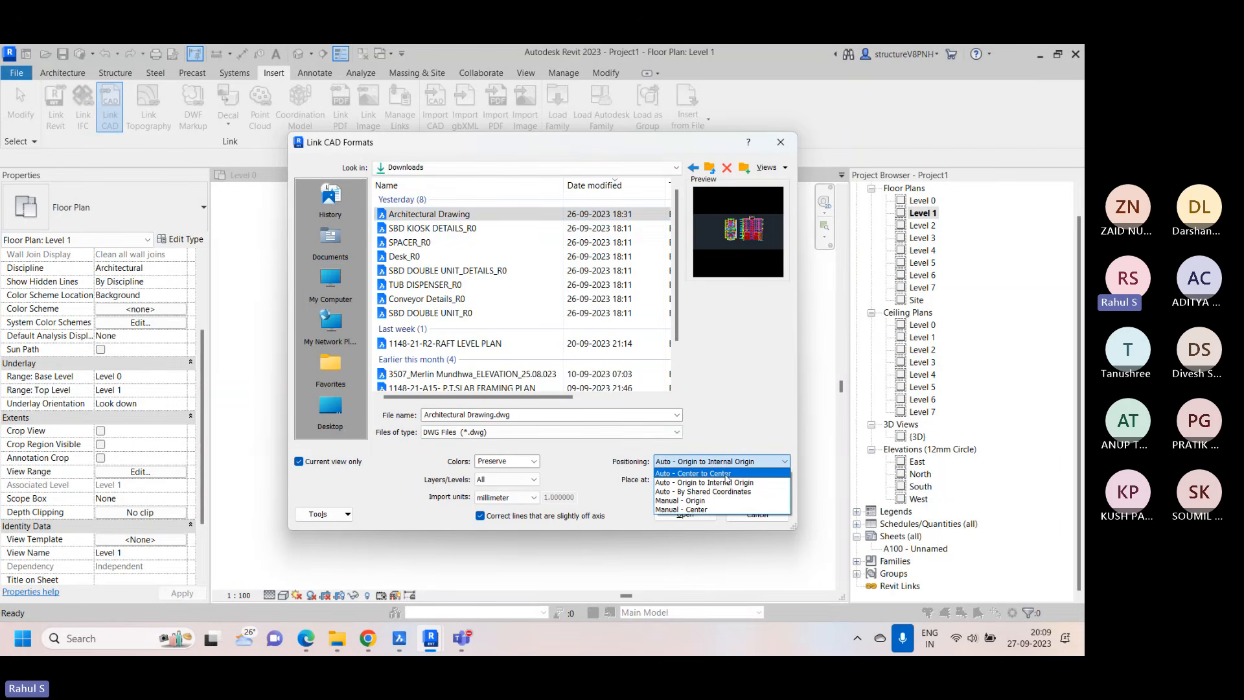
{"action": "left_click", "coordinate": [726, 475]}
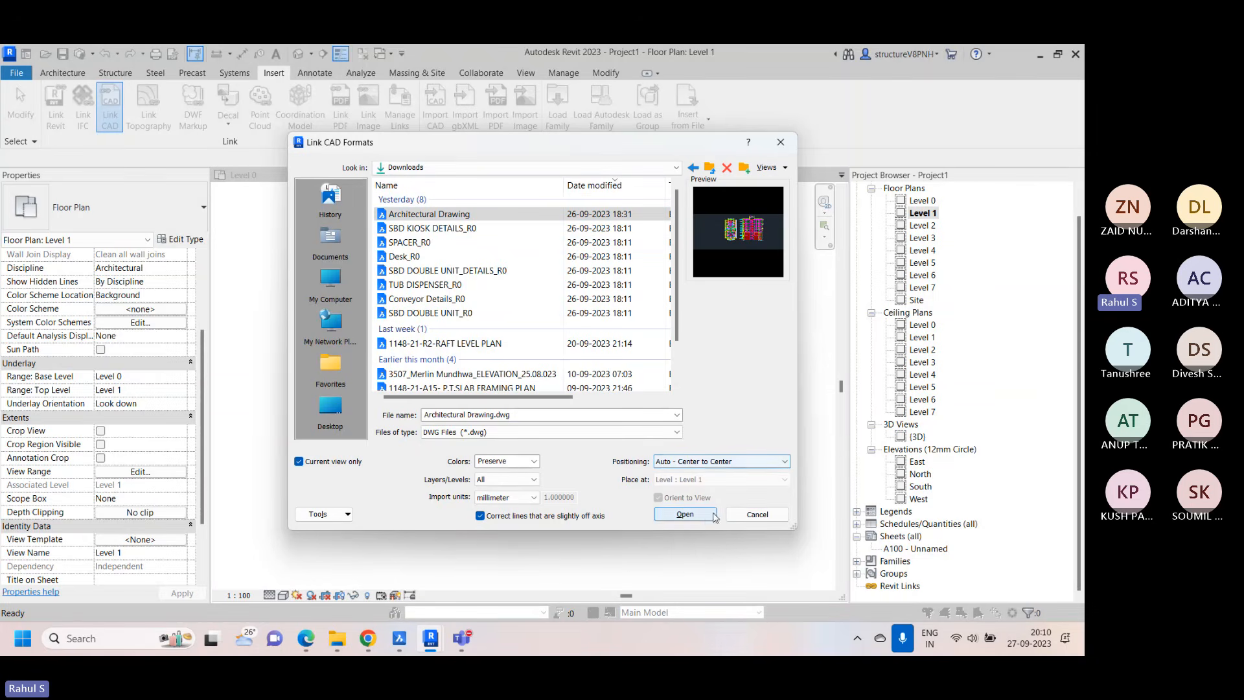
{"action": "left_click", "coordinate": [685, 514]}
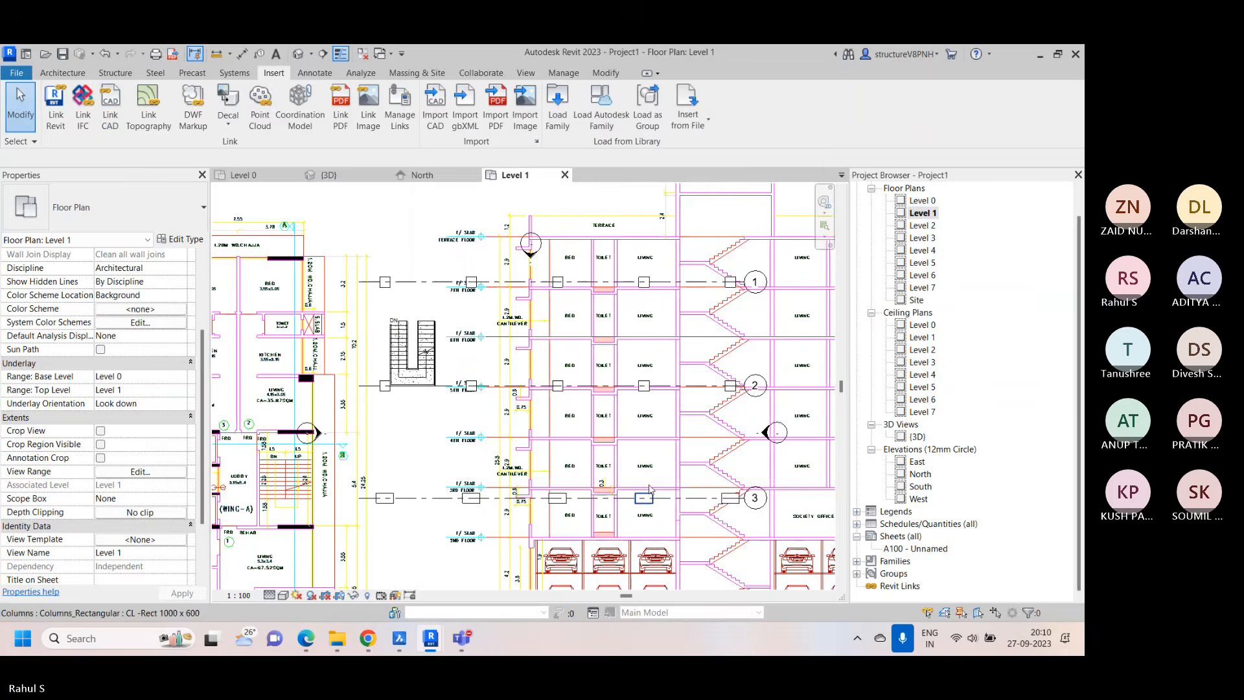
Examine the linked Wing-A floor plan, including its bedroom, toilet and slab dimensions and the wall outlines
{"action": "scroll", "coordinate": [661, 462], "scroll_direction": "down", "scroll_amount": 3}
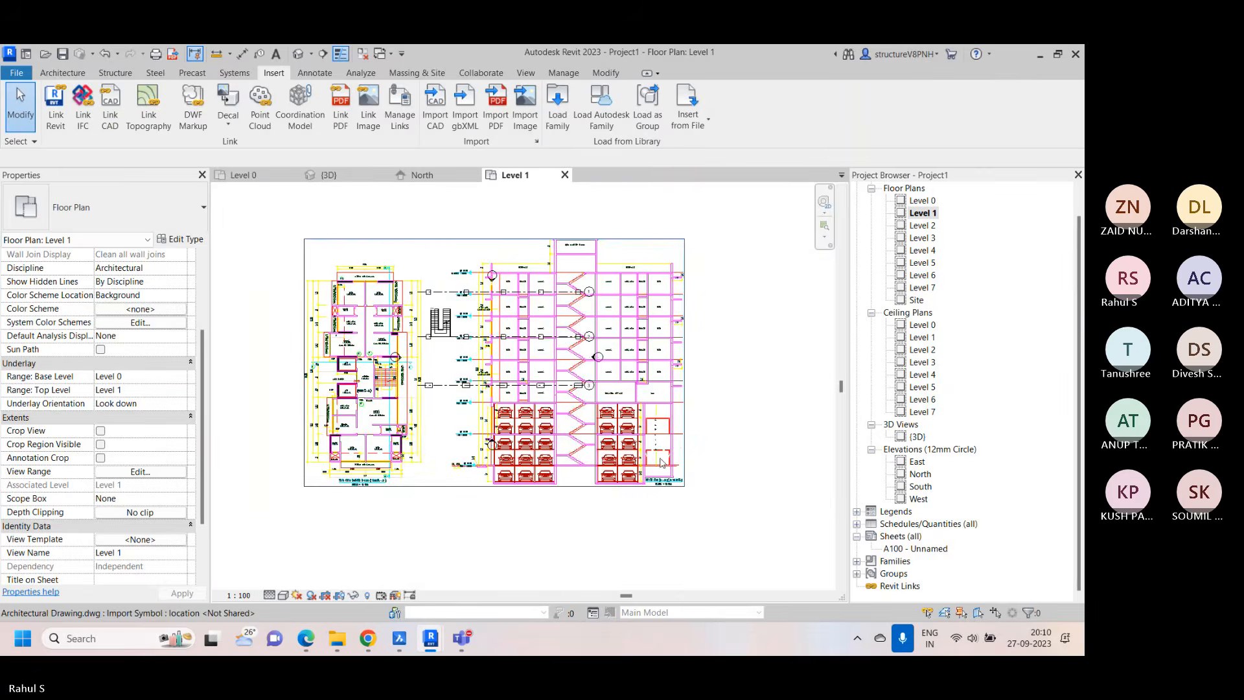
{"action": "scroll", "coordinate": [331, 472], "scroll_direction": "up", "scroll_amount": 5}
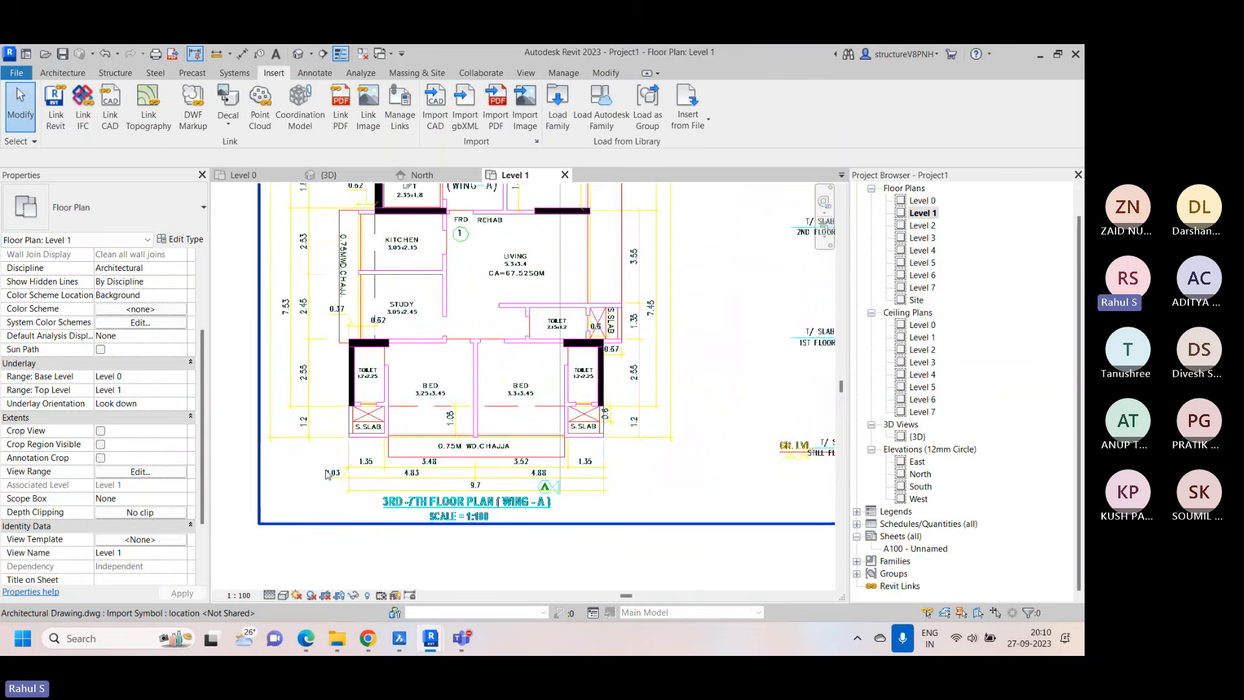
{"action": "scroll", "coordinate": [328, 474], "scroll_direction": "up", "scroll_amount": 3}
{"action": "scroll", "coordinate": [507, 414], "scroll_direction": "down", "scroll_amount": 2}
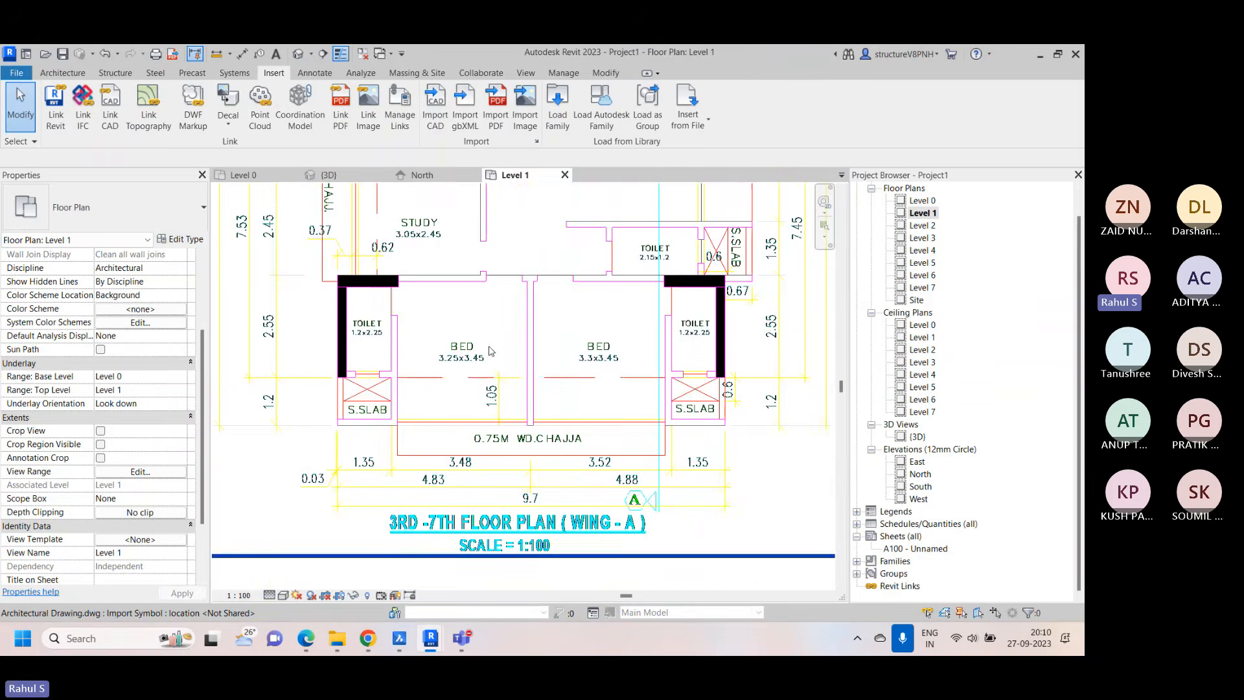
{"action": "scroll", "coordinate": [507, 414], "scroll_direction": "up", "scroll_amount": 2}
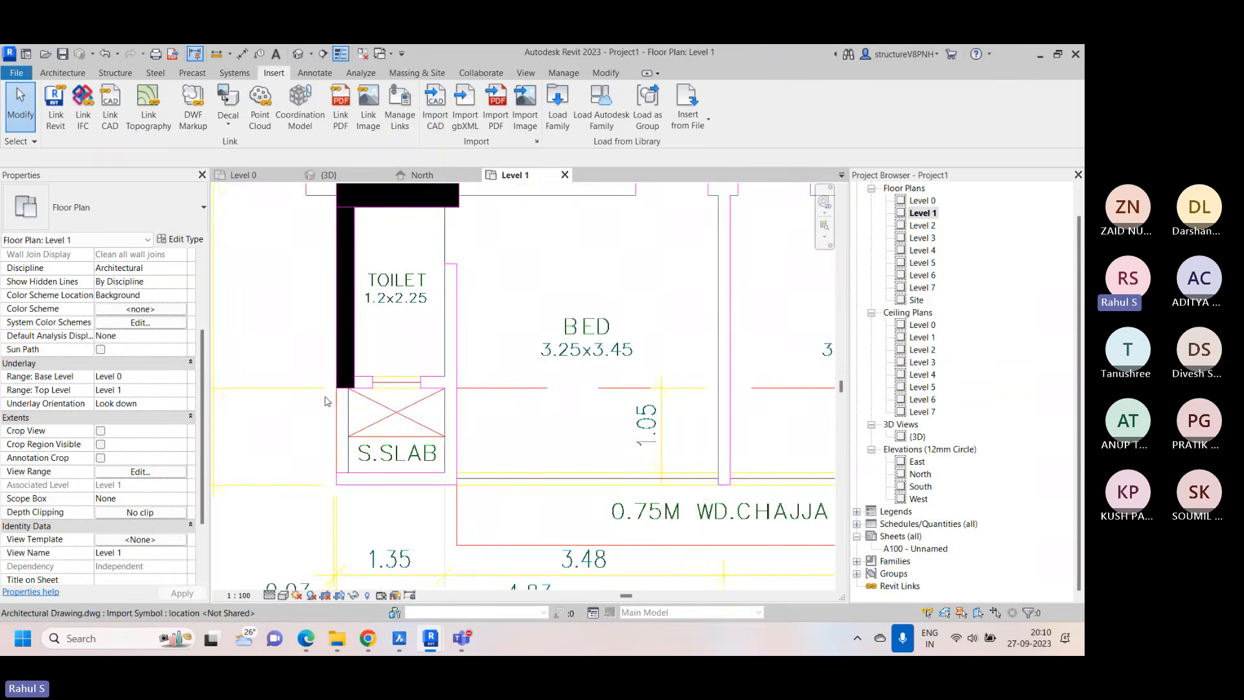
{"action": "scroll", "coordinate": [492, 388], "scroll_direction": "down", "scroll_amount": 2}
{"action": "scroll", "coordinate": [462, 337], "scroll_direction": "up", "scroll_amount": 2}
{"action": "scroll", "coordinate": [463, 338], "scroll_direction": "down", "scroll_amount": 2}
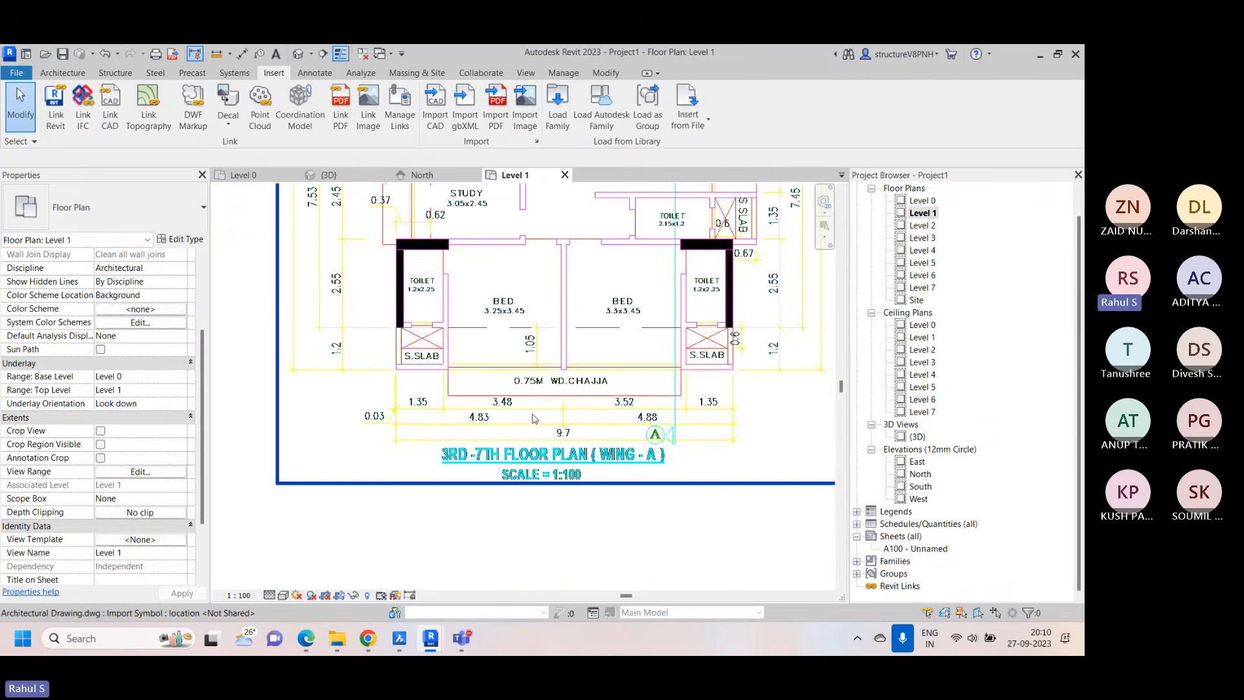
{"action": "scroll", "coordinate": [440, 389], "scroll_direction": "up", "scroll_amount": 3}
{"action": "scroll", "coordinate": [411, 348], "scroll_direction": "down", "scroll_amount": 1}
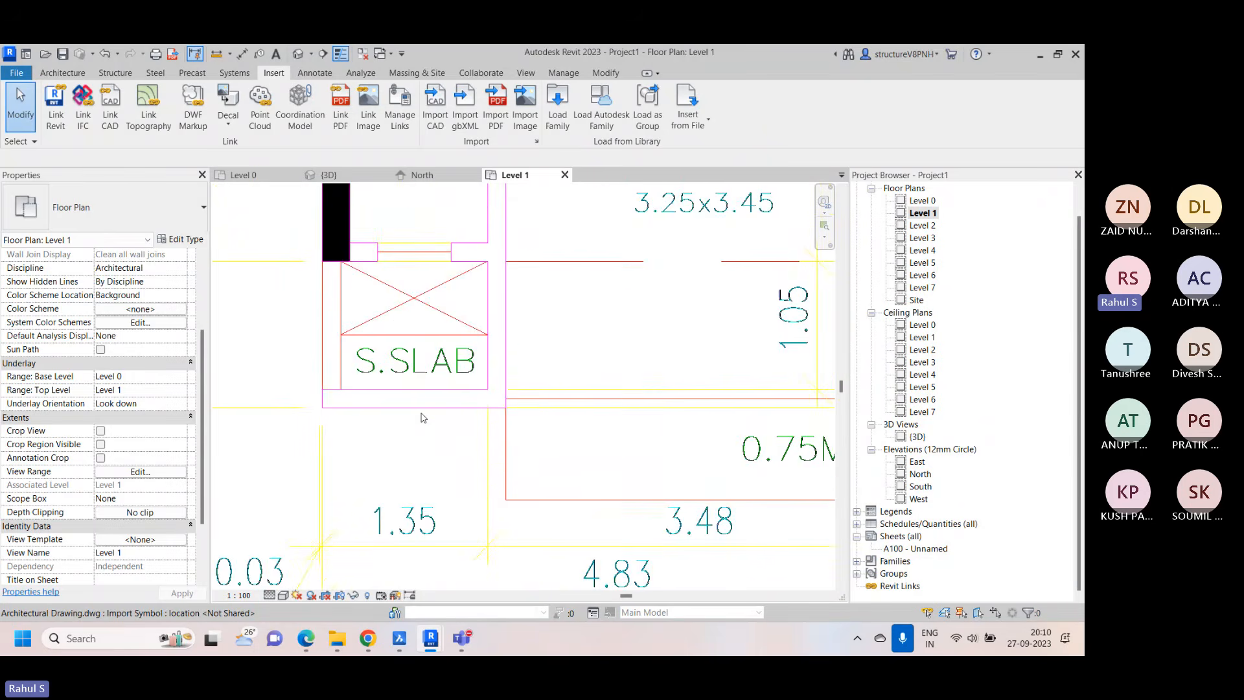
{"action": "scroll", "coordinate": [415, 363], "scroll_direction": "down", "scroll_amount": 2}
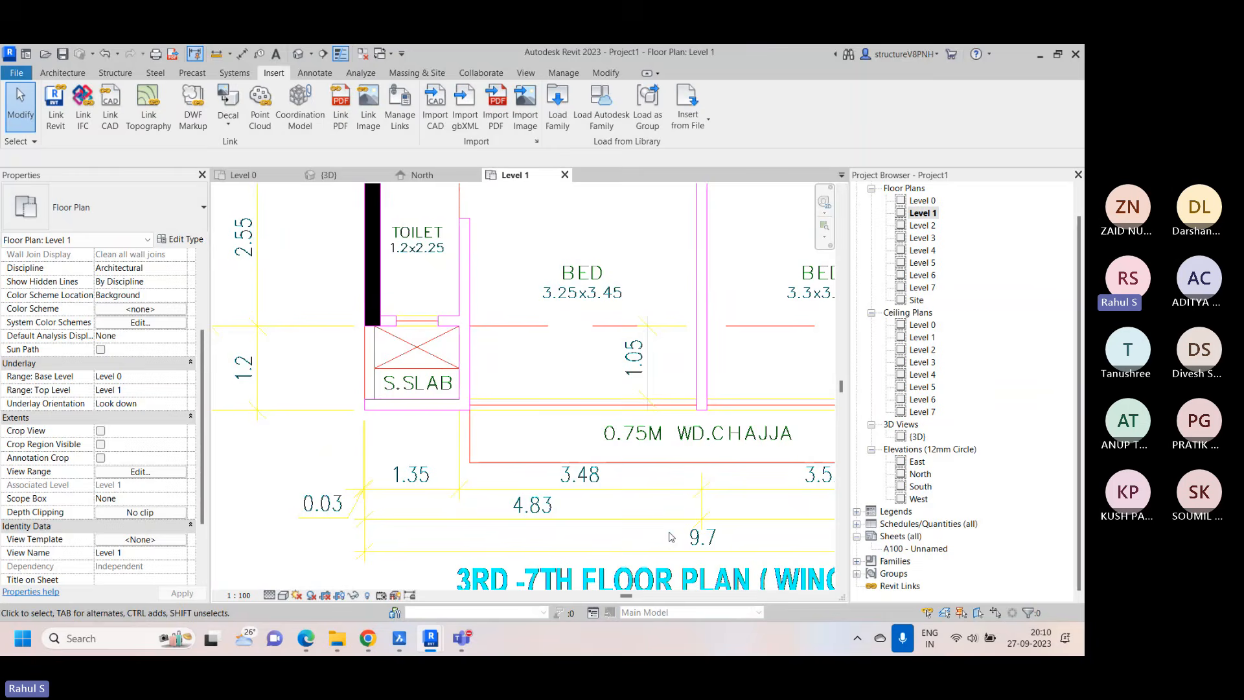
{"action": "scroll", "coordinate": [671, 536], "scroll_direction": "down", "scroll_amount": 2}
{"action": "left_click", "coordinate": [73, 77]}
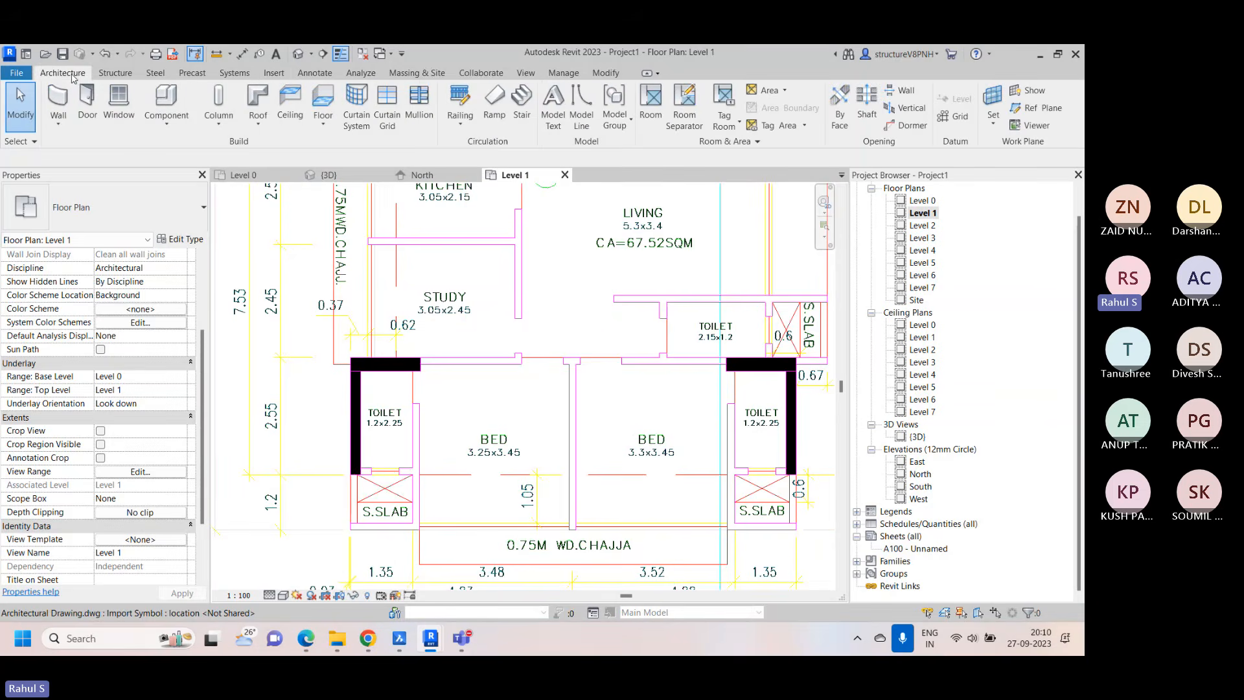
{"action": "left_click", "coordinate": [59, 100]}
{"action": "scroll", "coordinate": [468, 368], "scroll_direction": "up", "scroll_amount": 3}
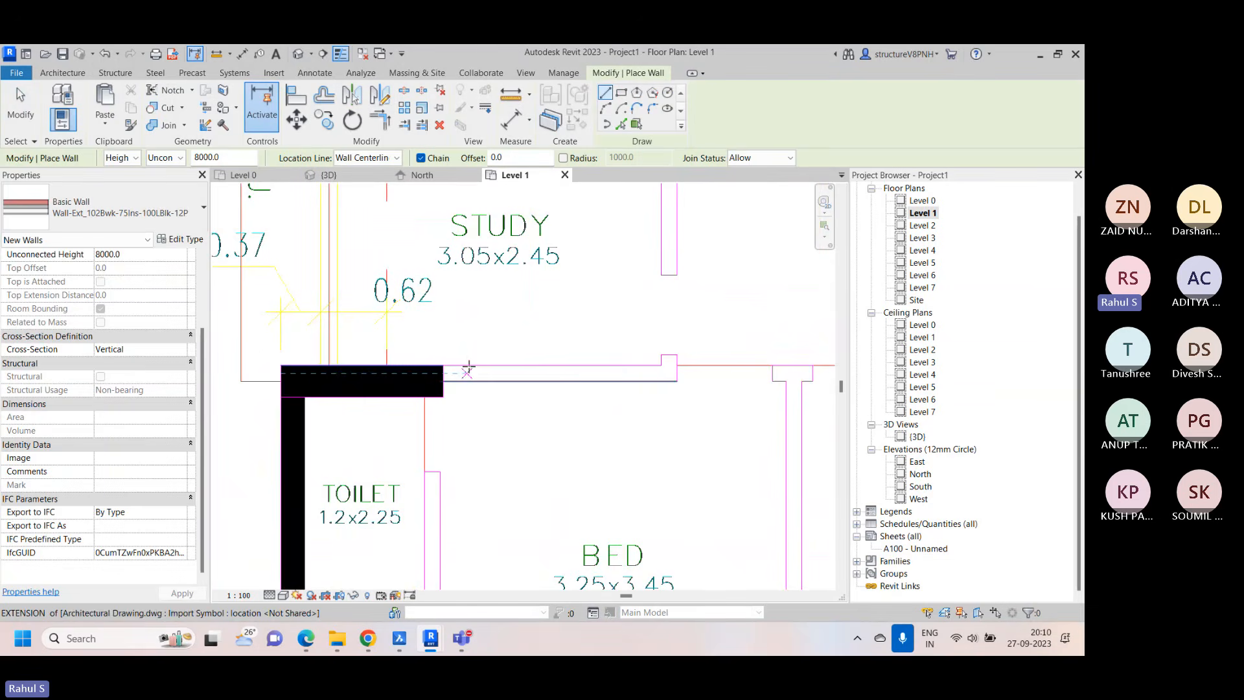
{"action": "left_click", "coordinate": [468, 368]}
{"action": "right_click", "coordinate": [528, 338]}
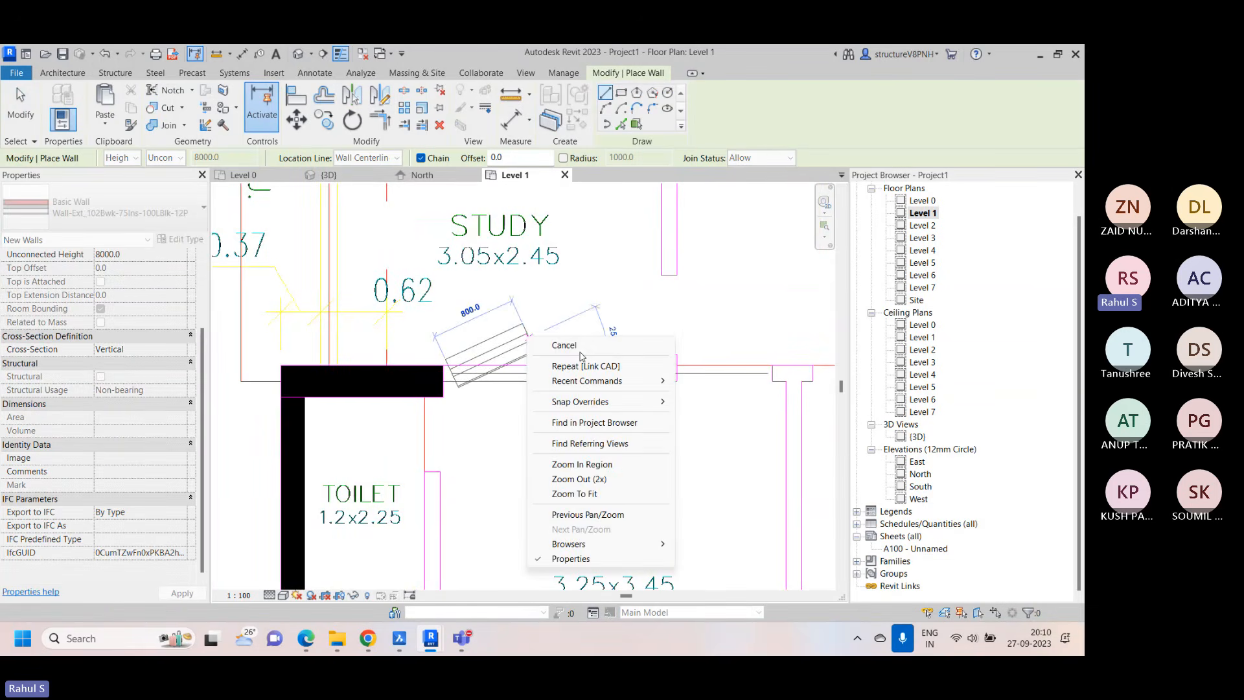
{"action": "left_click", "coordinate": [563, 346]}
{"action": "left_click", "coordinate": [104, 206]}
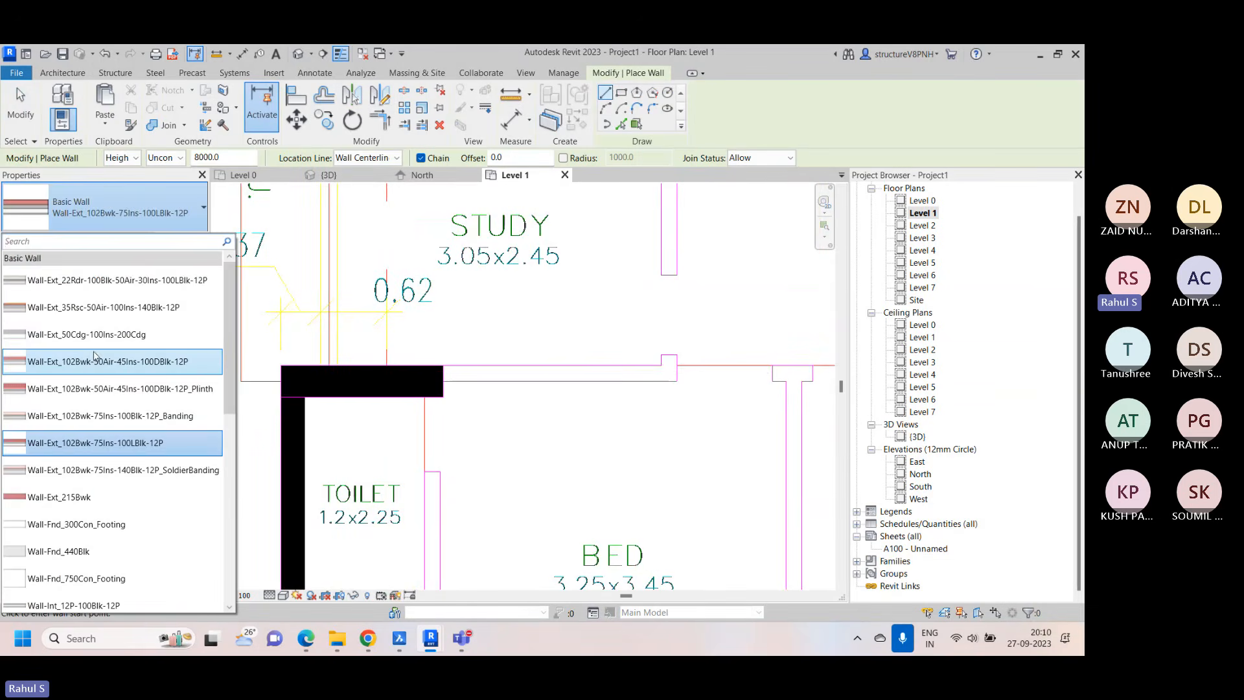
Measure the thickness of the partition between the study and the bedroom with an aligned dimension, without placing it
{"action": "left_click", "coordinate": [242, 54]}
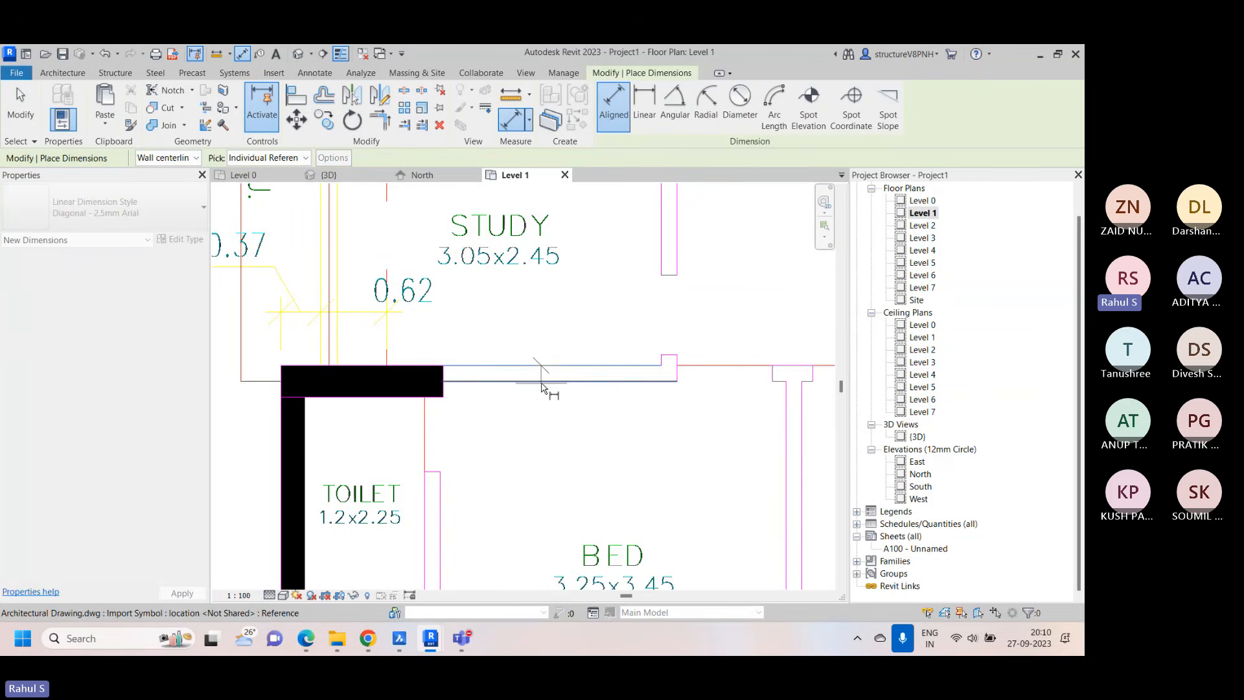
{"action": "left_click", "coordinate": [541, 382]}
{"action": "right_click", "coordinate": [664, 330]}
{"action": "left_click", "coordinate": [699, 339]}
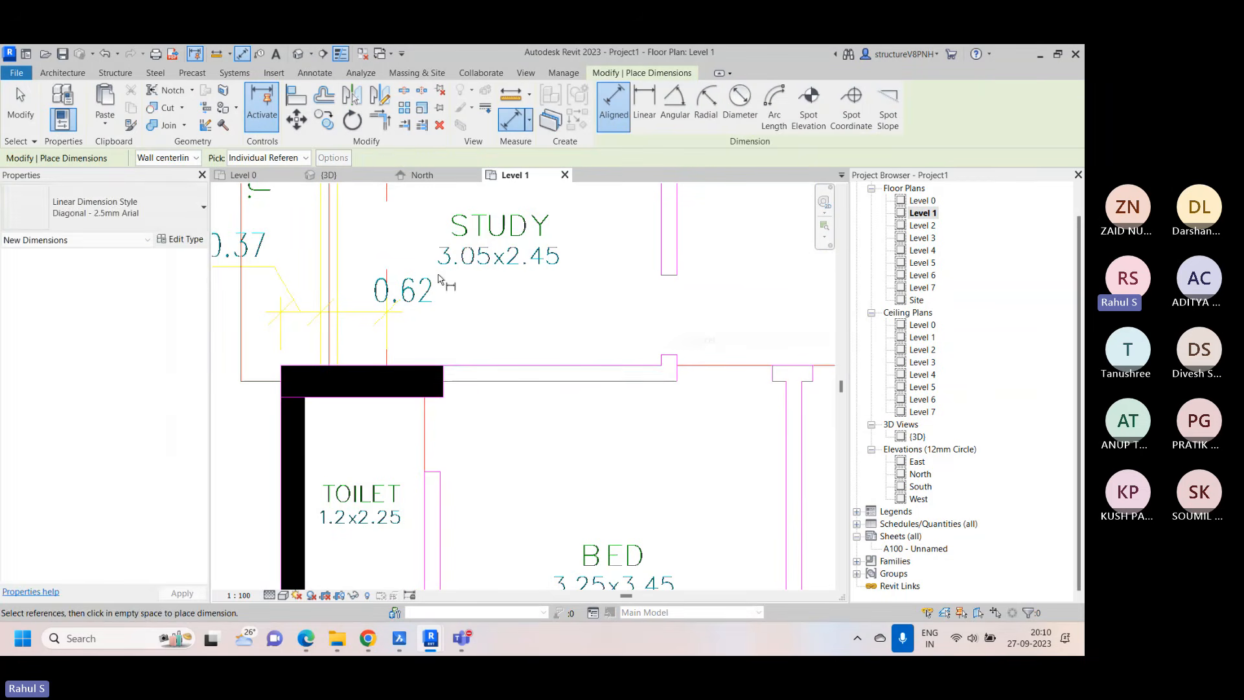
Start an architectural wall and choose the basic wall type Wall-Partn_12P-75Std-12P
{"action": "left_click", "coordinate": [63, 72]}
{"action": "left_click", "coordinate": [59, 122]}
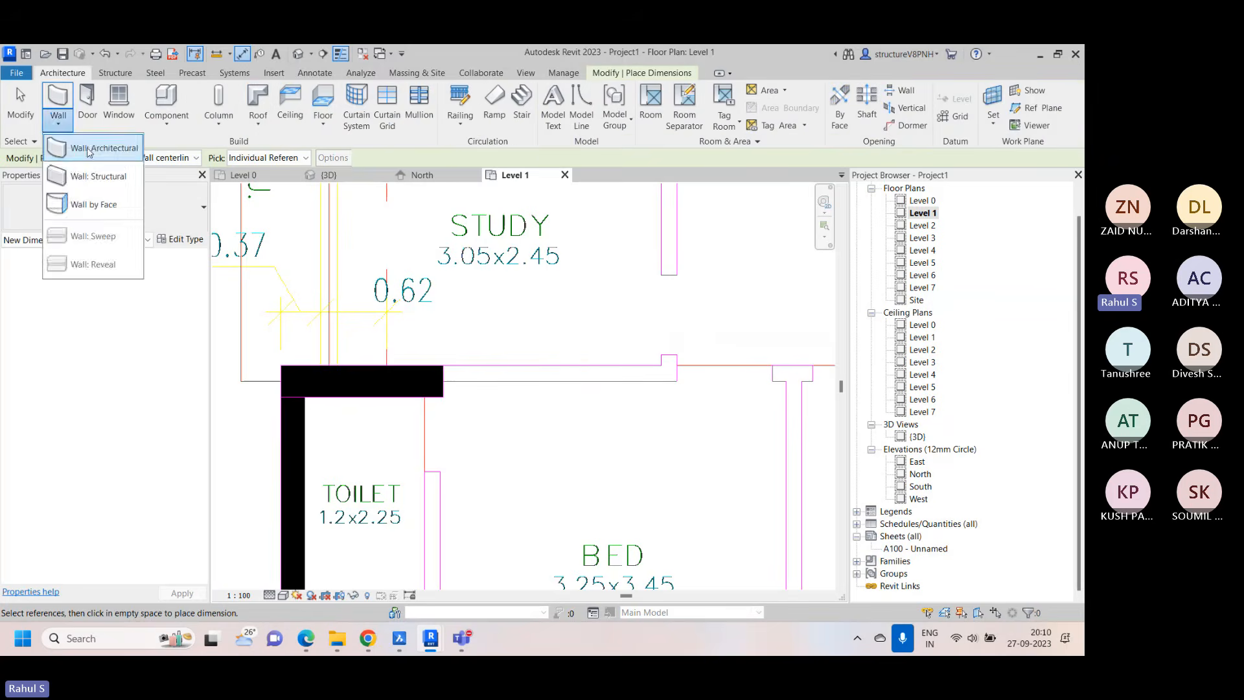
{"action": "left_click", "coordinate": [93, 155]}
{"action": "left_click", "coordinate": [104, 207]}
{"action": "scroll", "coordinate": [107, 441], "scroll_direction": "down", "scroll_amount": 5}
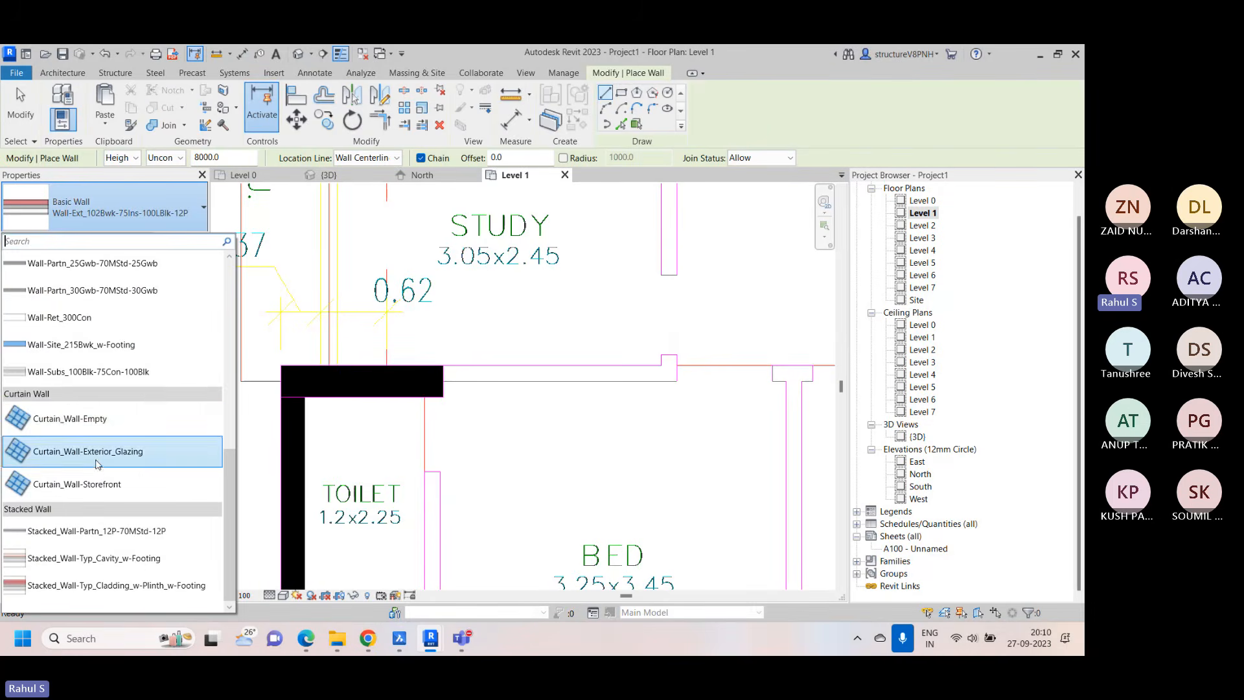
{"action": "scroll", "coordinate": [116, 349], "scroll_direction": "up", "scroll_amount": 1}
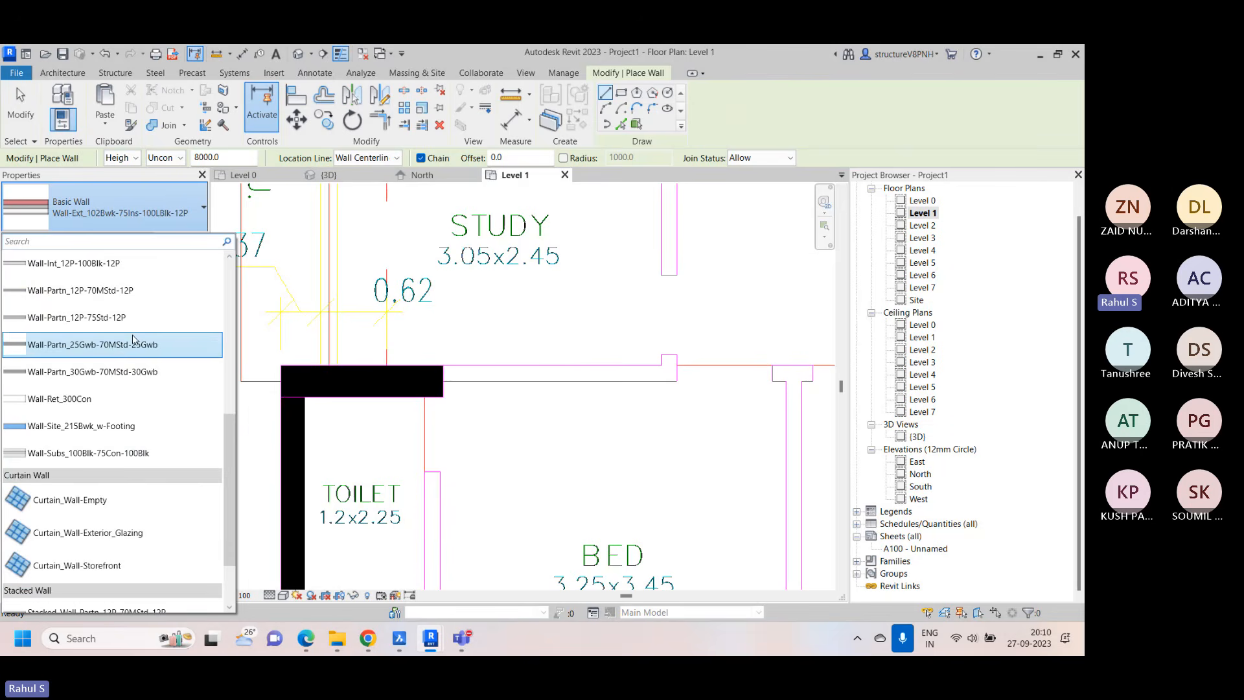
{"action": "scroll", "coordinate": [126, 305], "scroll_direction": "up", "scroll_amount": 4}
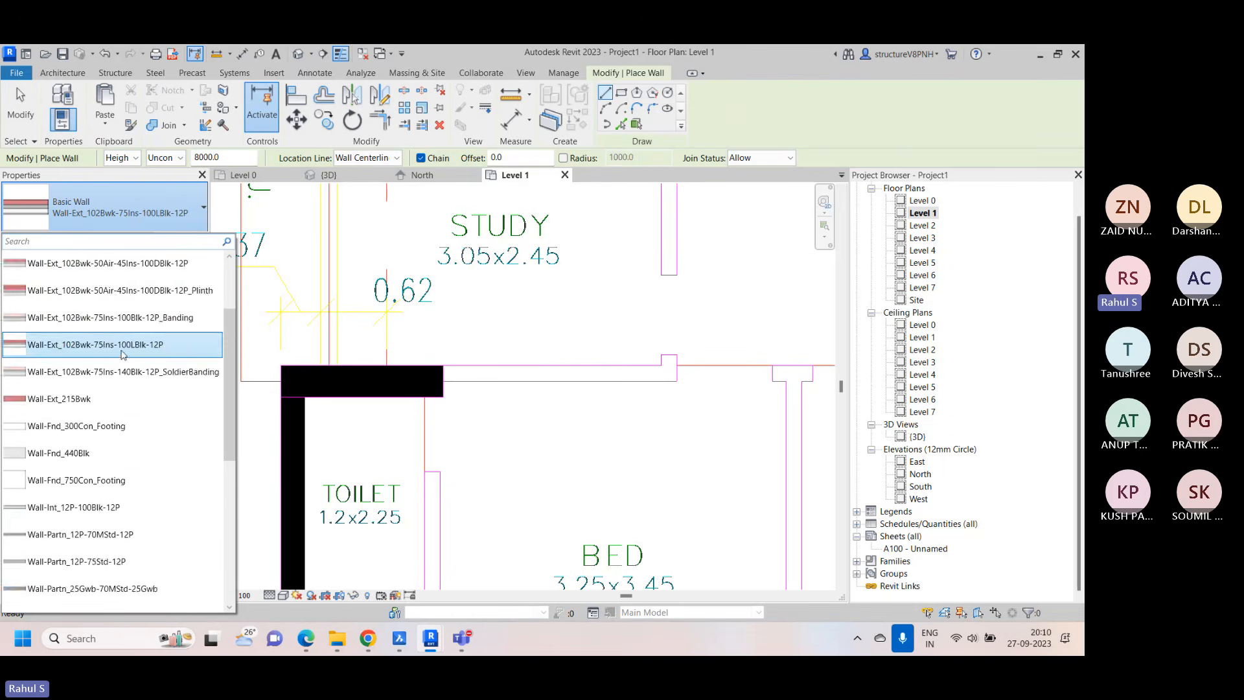
{"action": "scroll", "coordinate": [117, 334], "scroll_direction": "down", "scroll_amount": 5}
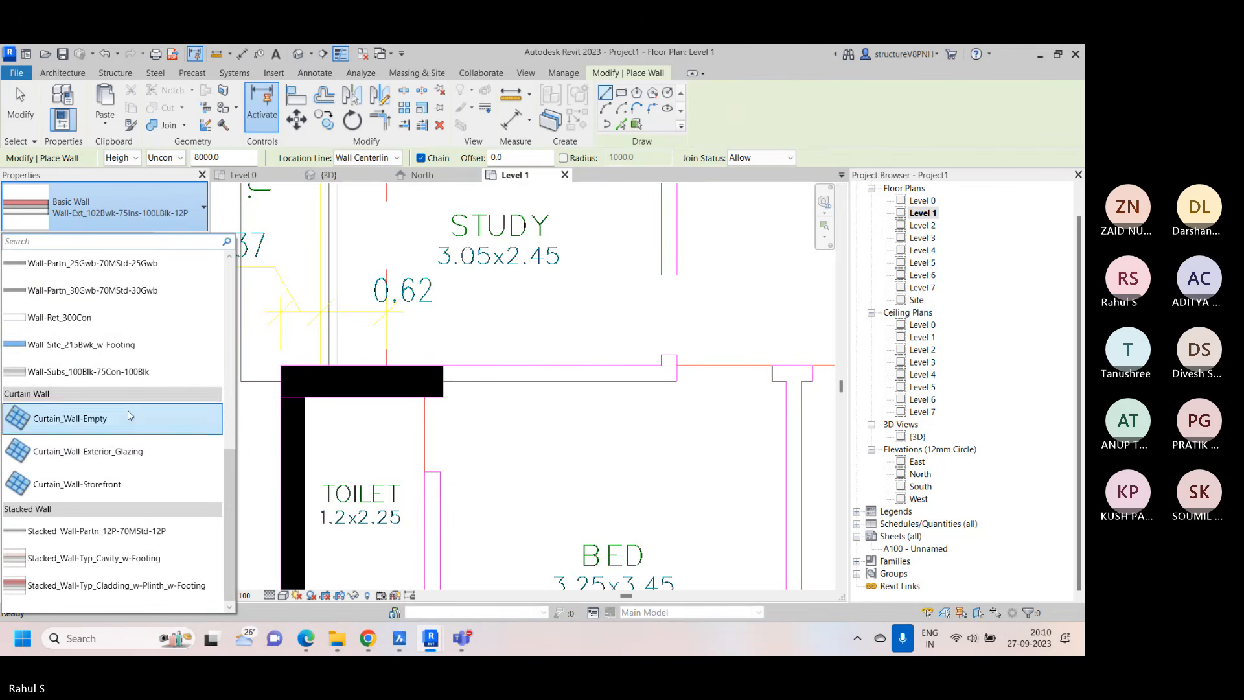
{"action": "scroll", "coordinate": [117, 334], "scroll_direction": "up", "scroll_amount": 2}
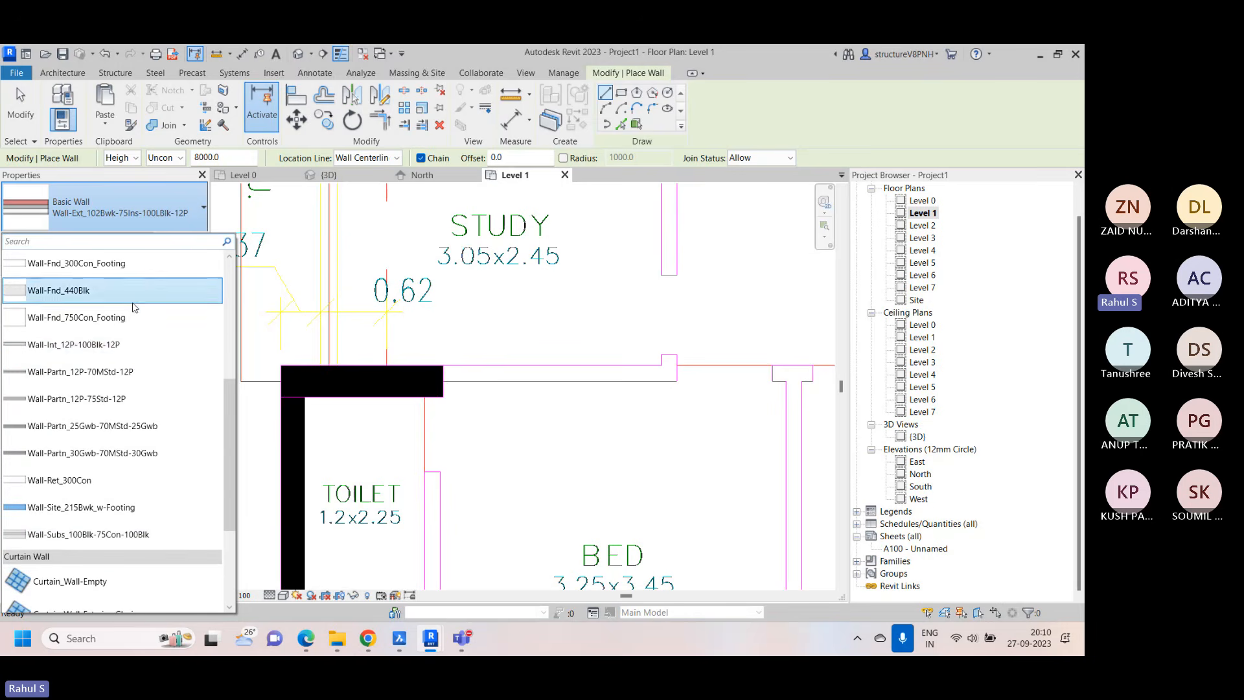
{"action": "left_click", "coordinate": [141, 397]}
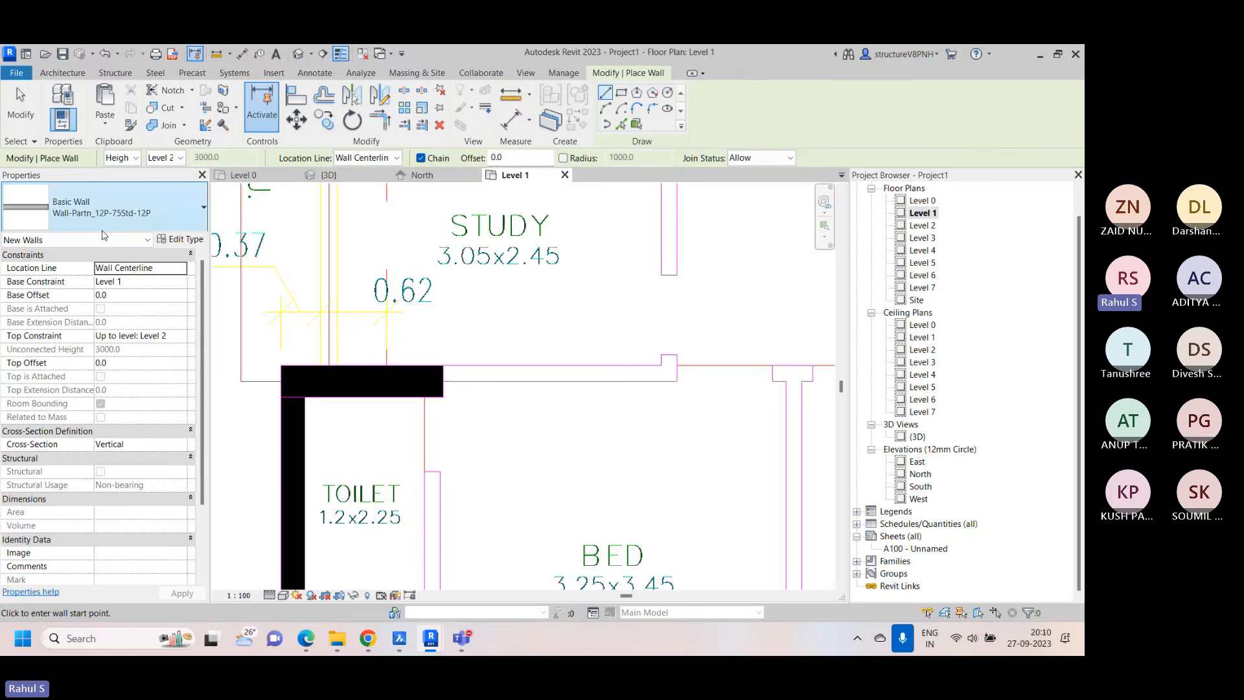
Change the structure layer's thickness in the wall type's assembly to give a total wall width of 150 mm
{"action": "left_click", "coordinate": [180, 239]}
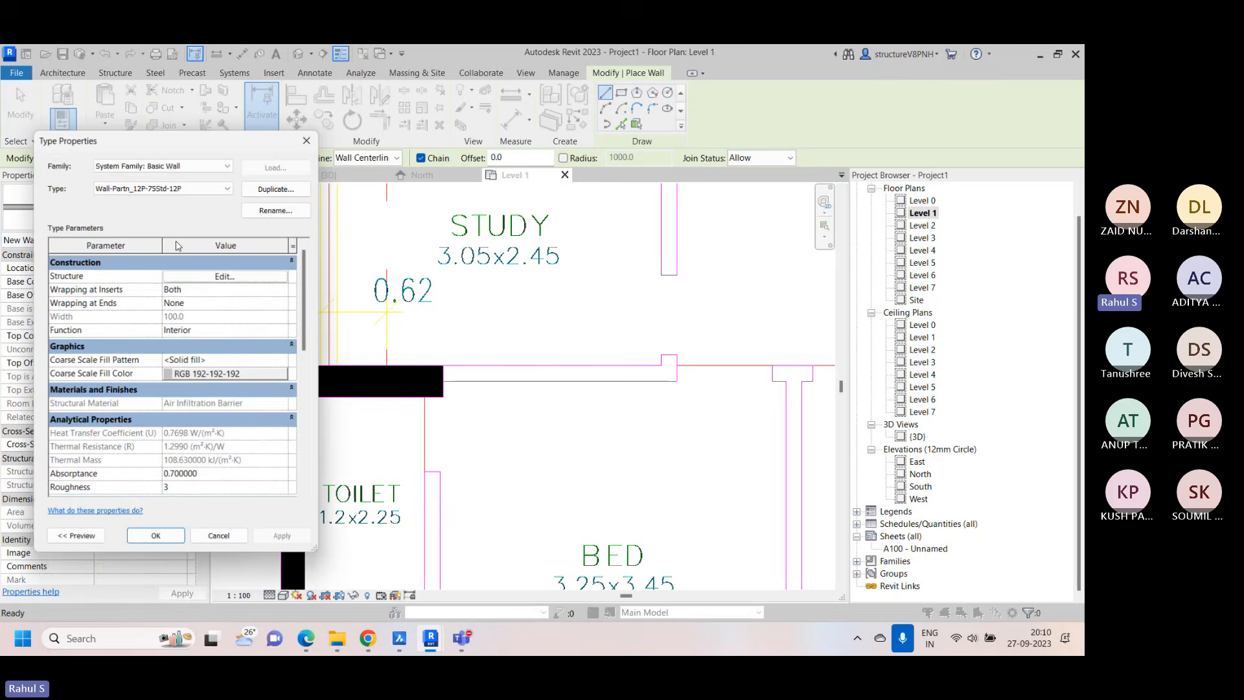
{"action": "left_click", "coordinate": [242, 278]}
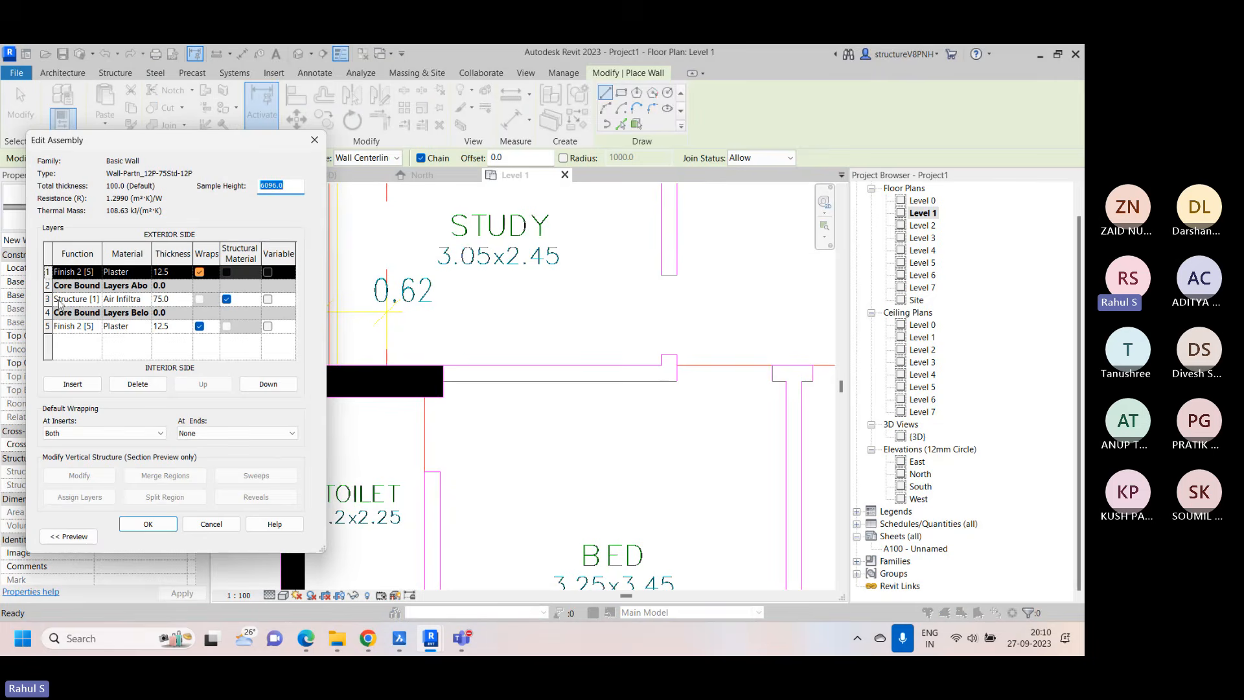
{"action": "left_click", "coordinate": [189, 299]}
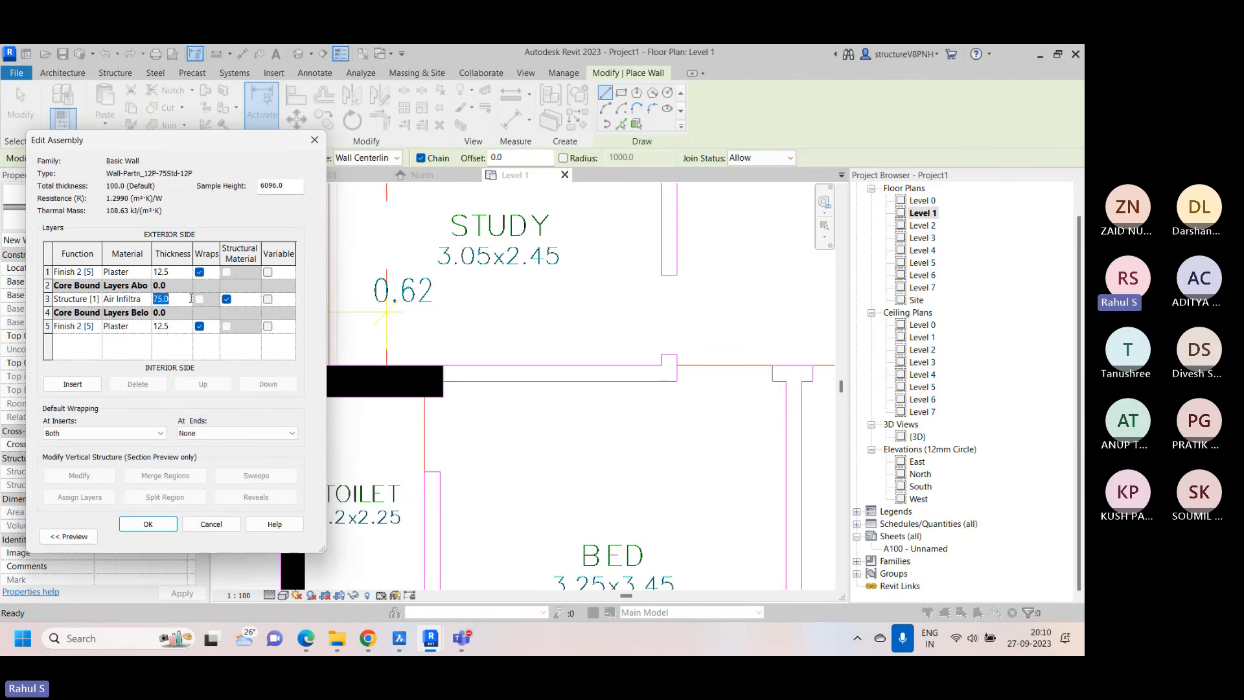
{"action": "type", "text": "150"}
{"action": "left_click", "coordinate": [164, 524]}
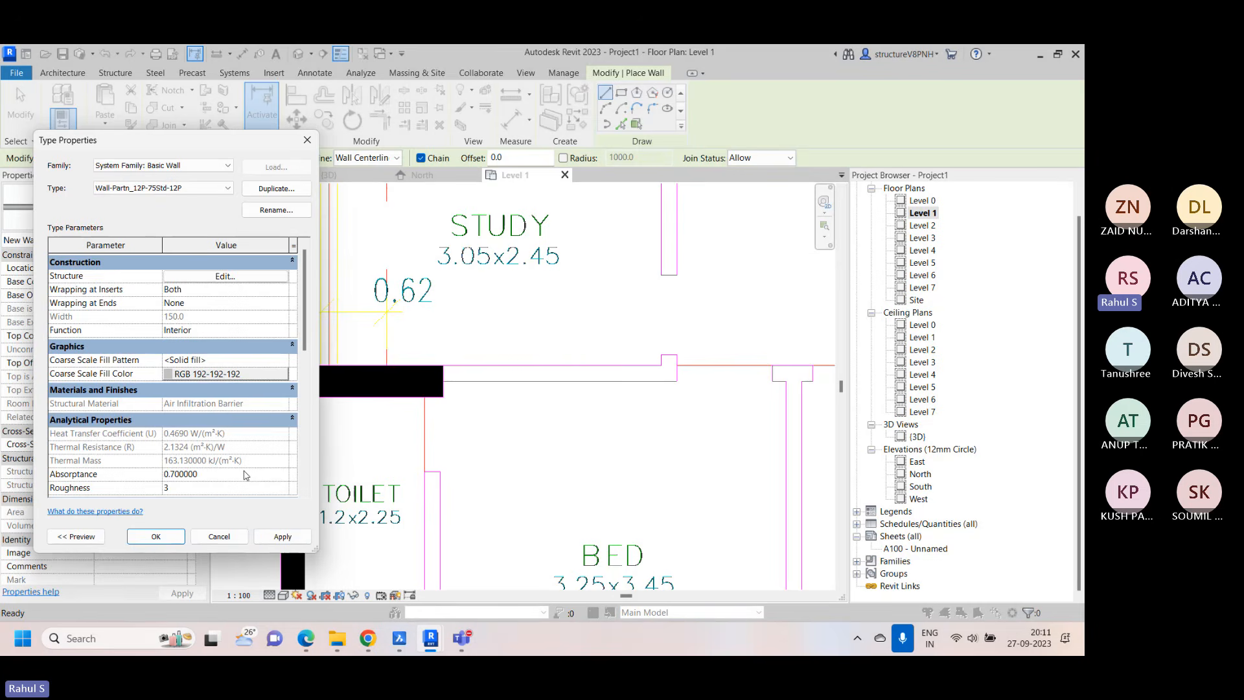
{"action": "left_click", "coordinate": [155, 536]}
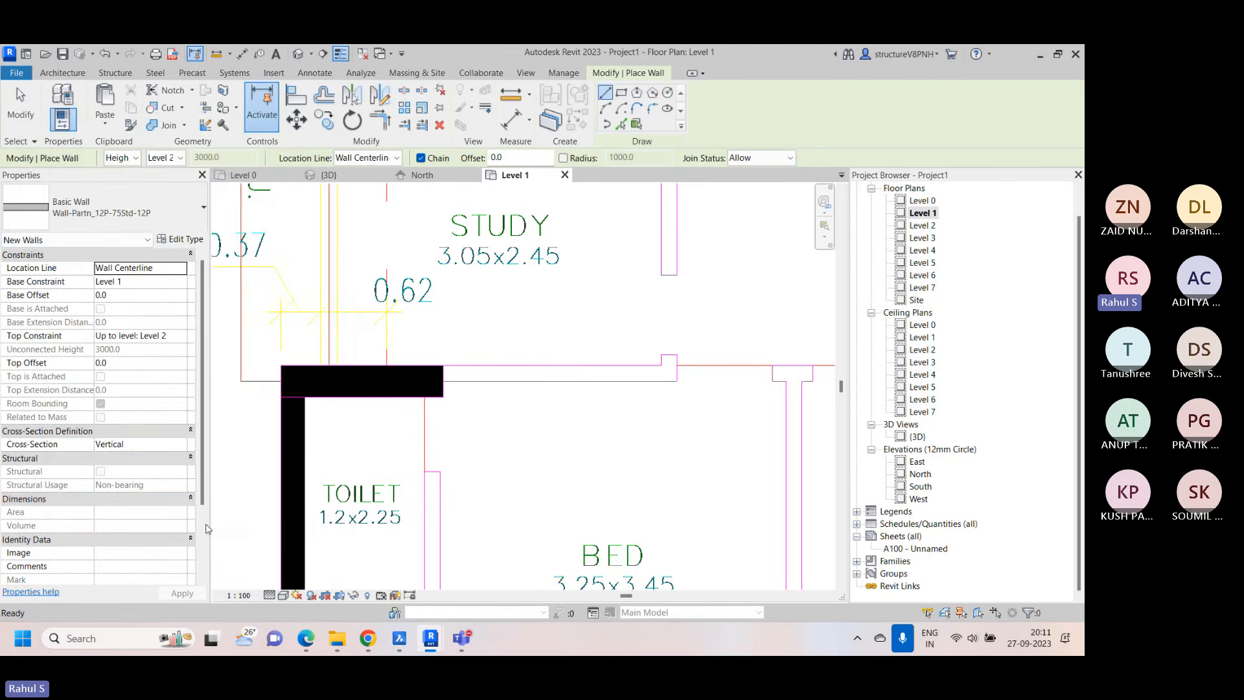
Draw the partition wall over the study–bedroom outline, about 2050 mm long, ending with the short return at the end away from the black column
{"action": "left_click", "coordinate": [451, 373]}
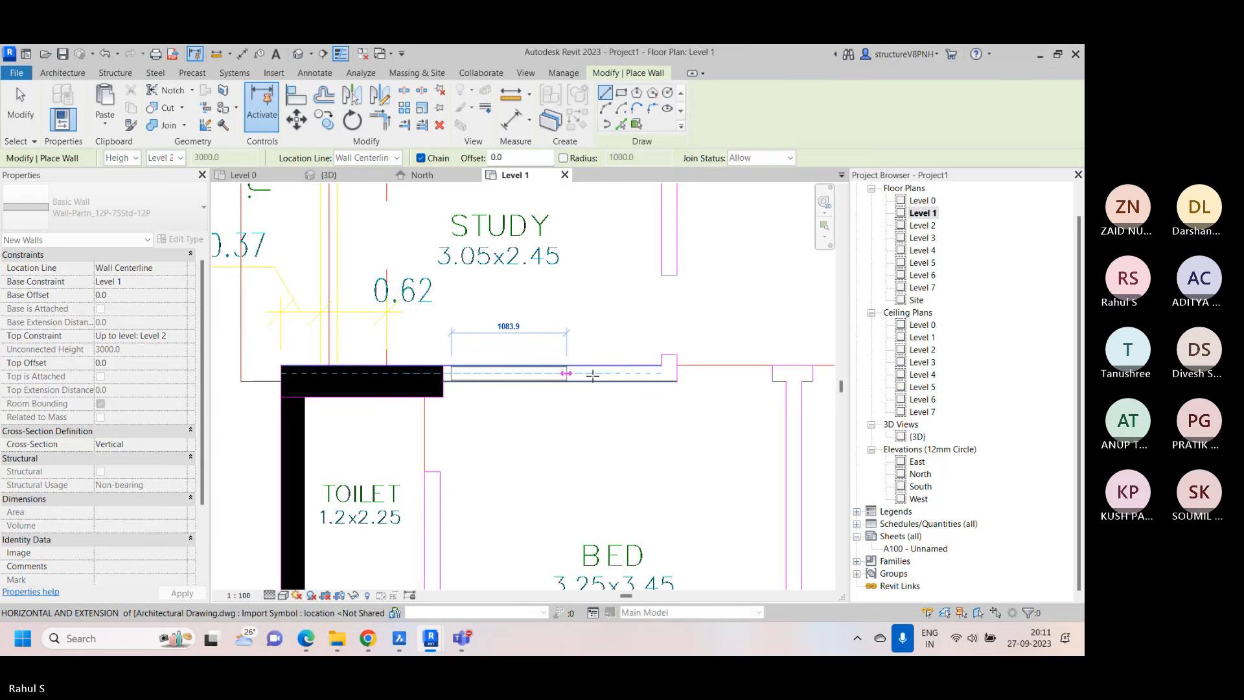
{"action": "scroll", "coordinate": [591, 371], "scroll_direction": "up", "scroll_amount": 3}
{"action": "left_click", "coordinate": [667, 367]}
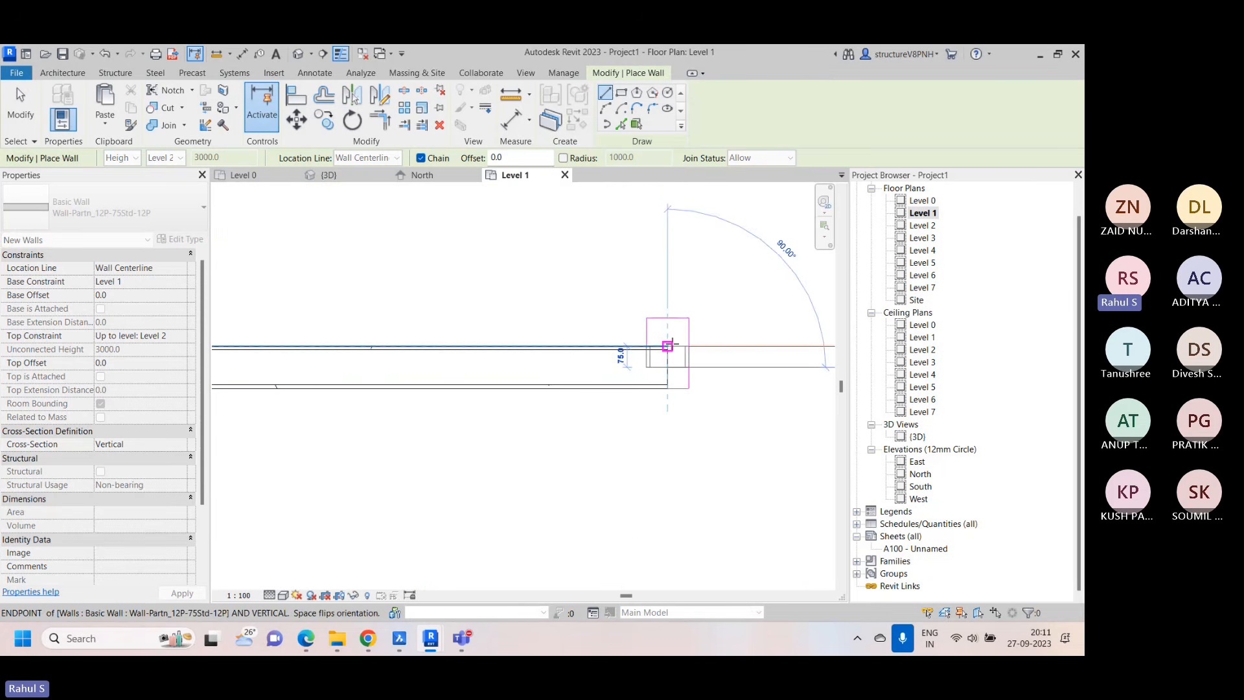
{"action": "right_click", "coordinate": [617, 233]}
{"action": "left_click", "coordinate": [646, 245]}
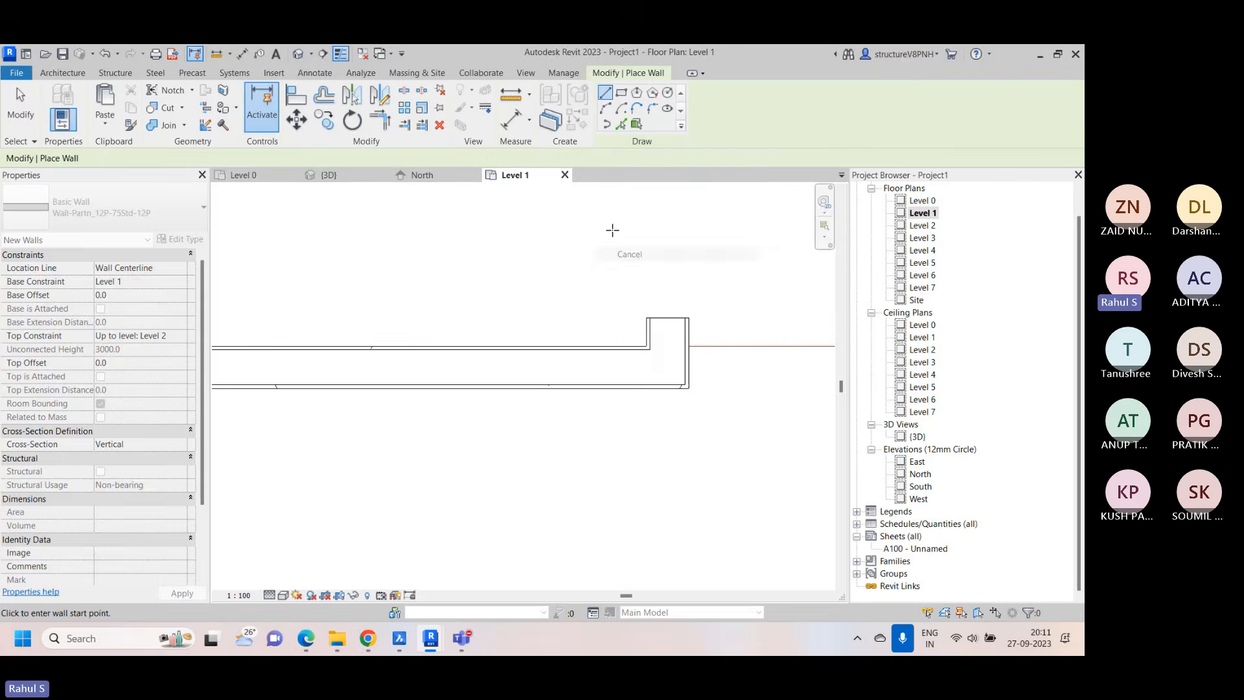
{"action": "scroll", "coordinate": [608, 259], "scroll_direction": "down", "scroll_amount": 3}
{"action": "scroll", "coordinate": [511, 298], "scroll_direction": "up", "scroll_amount": 3}
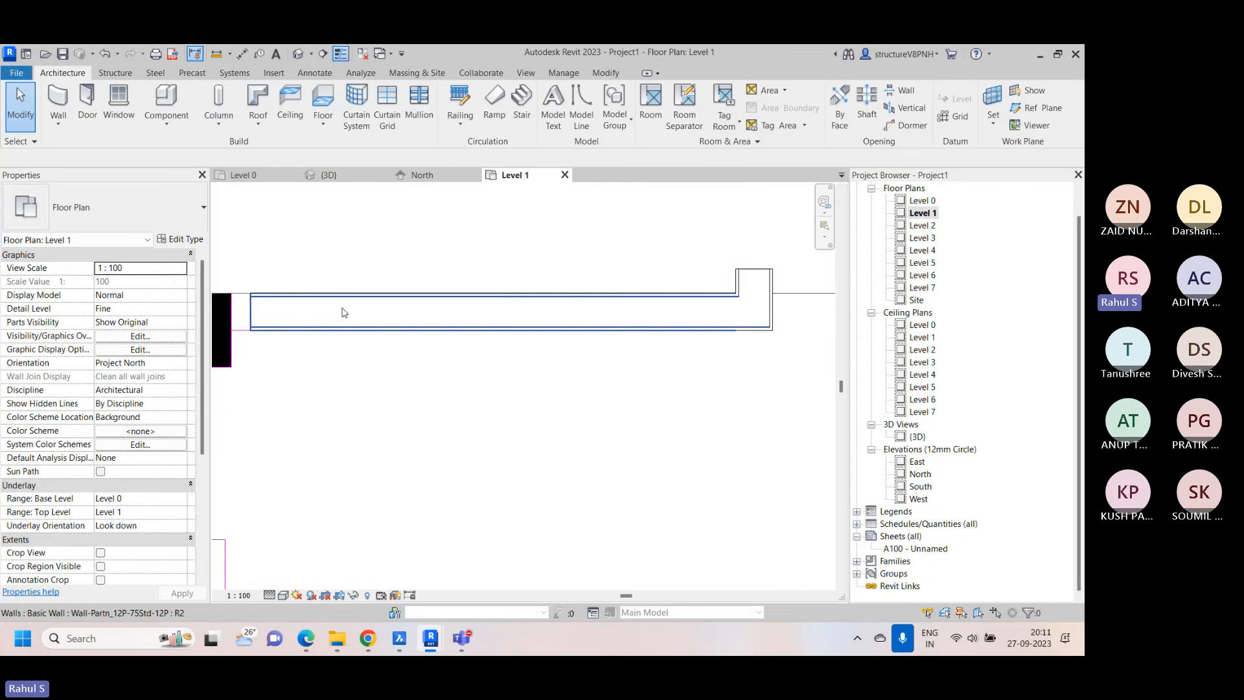
Extend the open end of the study–bedroom partition wall to meet the face of the black column
{"action": "middle_click_drag", "start_coordinate": [357, 311], "coordinate": [590, 338]}
{"action": "scroll", "coordinate": [454, 316], "scroll_direction": "up", "scroll_amount": 3}
{"action": "left_click", "coordinate": [526, 360]}
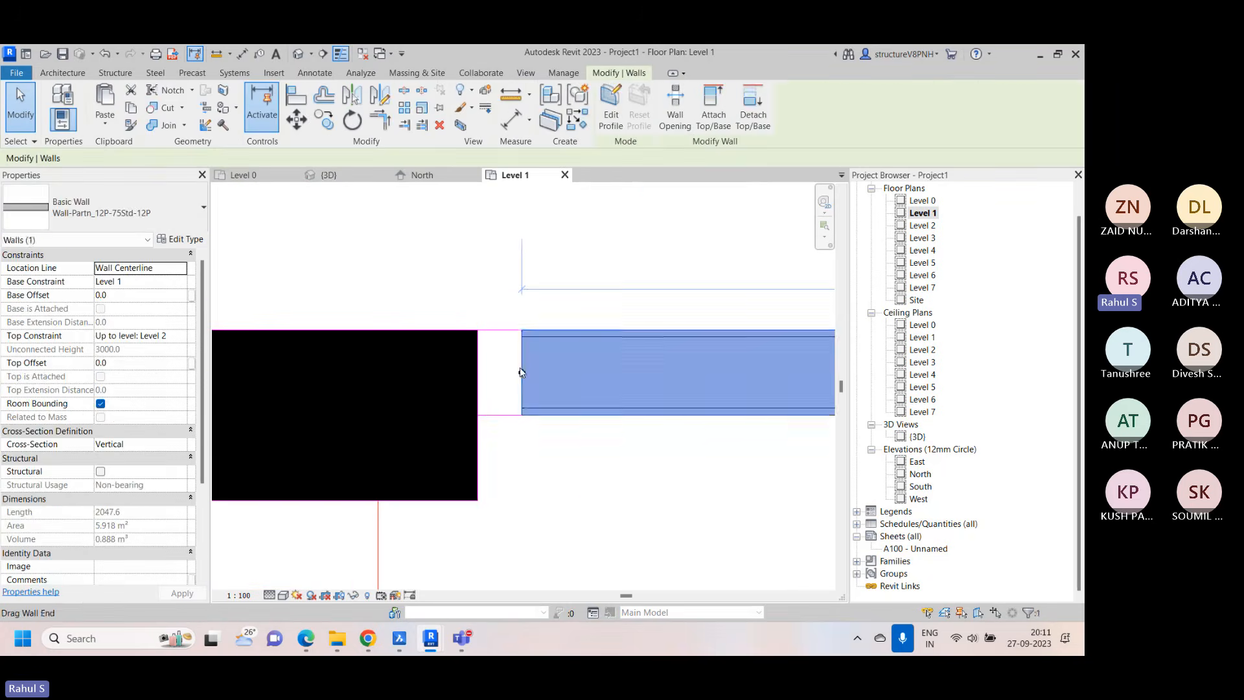
{"action": "left_click_drag", "start_coordinate": [522, 373], "coordinate": [478, 371]}
{"action": "key", "text": "Escape"}
{"action": "scroll", "coordinate": [626, 365], "scroll_direction": "down", "scroll_amount": 5}
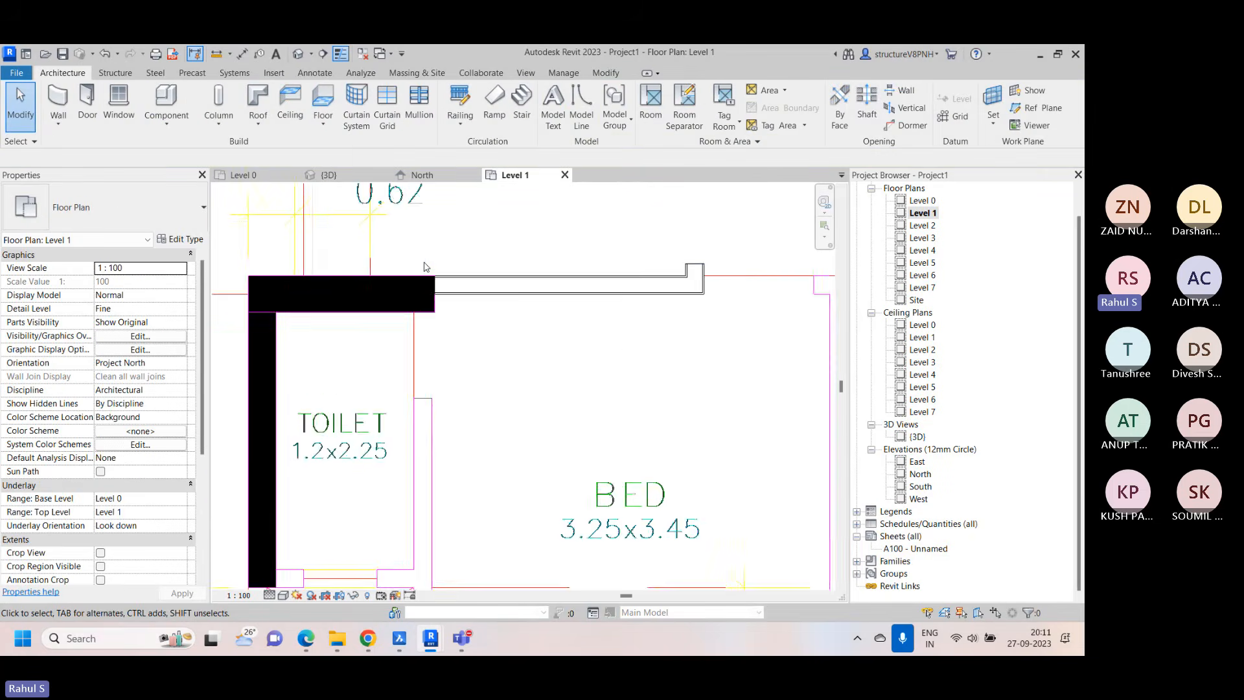
Examine the linked Wing-A floor plan from the bedrooms and living room up through the lifts, lobby and upper flats
{"action": "scroll", "coordinate": [626, 337], "scroll_direction": "up", "scroll_amount": 1}
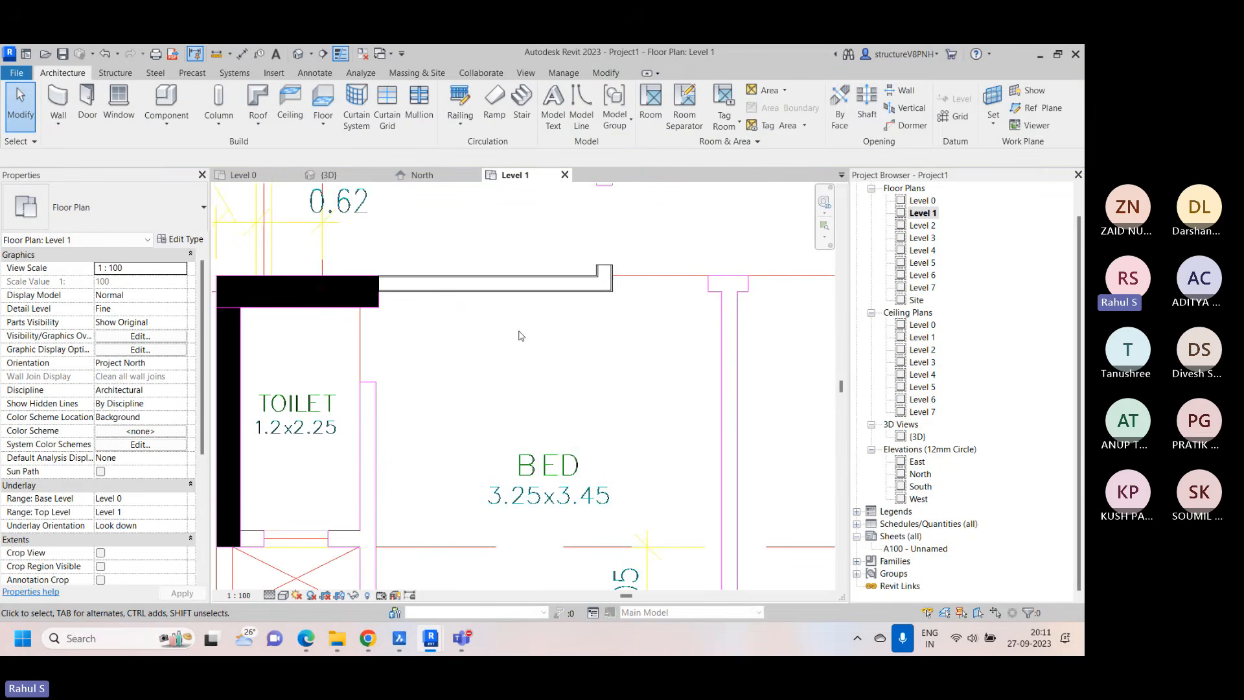
{"action": "middle_click_drag", "start_coordinate": [518, 332], "coordinate": [426, 335]}
{"action": "scroll", "coordinate": [425, 335], "scroll_direction": "down", "scroll_amount": 2}
{"action": "scroll", "coordinate": [394, 333], "scroll_direction": "down", "scroll_amount": 3}
{"action": "middle_click_drag", "start_coordinate": [590, 236], "coordinate": [514, 326]}
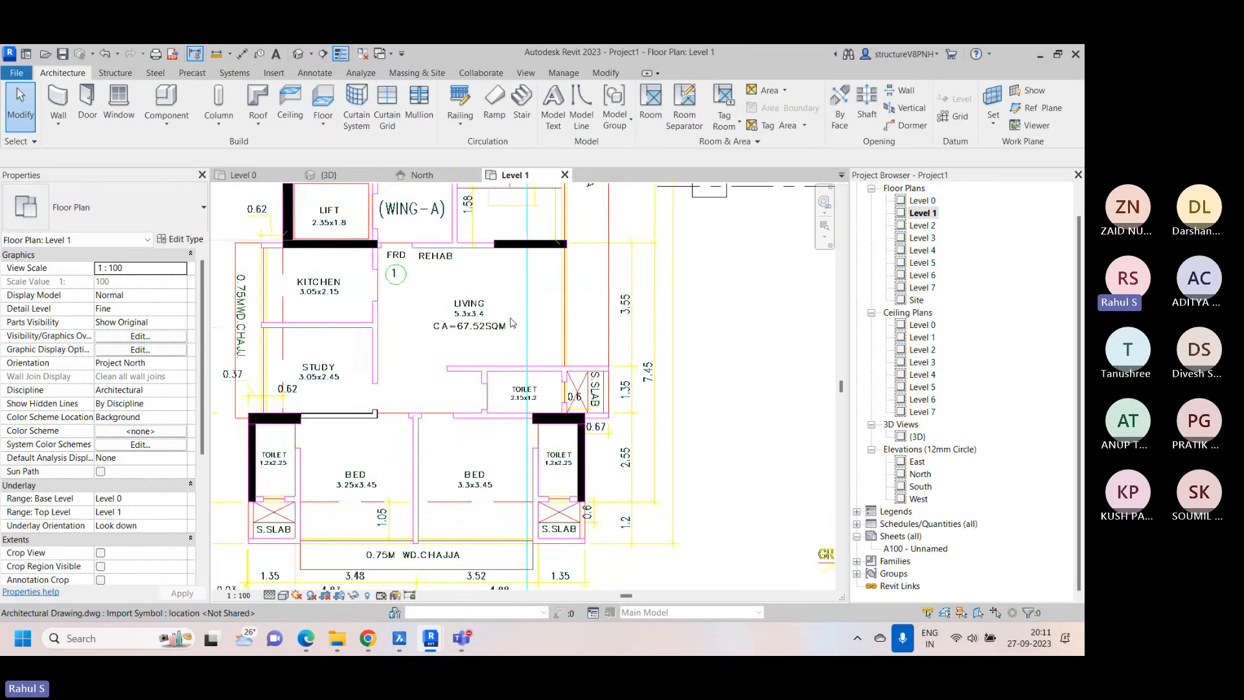
{"action": "scroll", "coordinate": [514, 324], "scroll_direction": "down", "scroll_amount": 2}
{"action": "scroll", "coordinate": [370, 363], "scroll_direction": "up", "scroll_amount": 3}
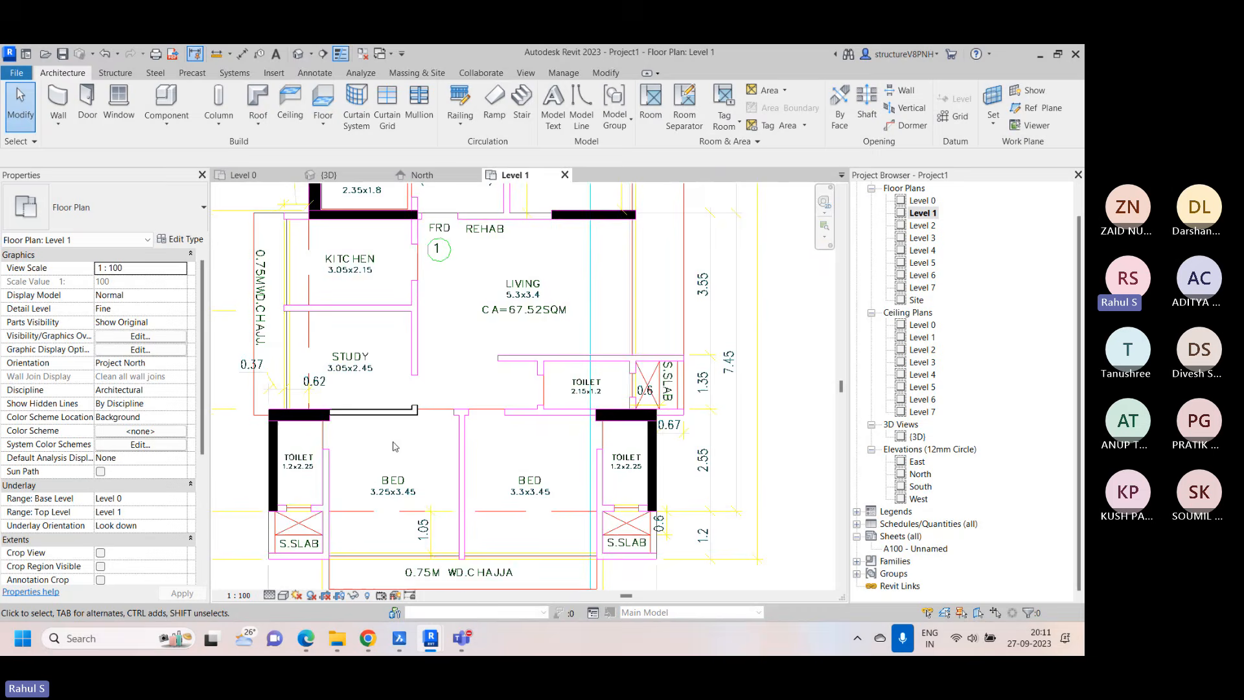
{"action": "scroll", "coordinate": [378, 421], "scroll_direction": "up", "scroll_amount": 4}
{"action": "scroll", "coordinate": [377, 422], "scroll_direction": "down", "scroll_amount": 2}
{"action": "scroll", "coordinate": [445, 372], "scroll_direction": "down", "scroll_amount": 1}
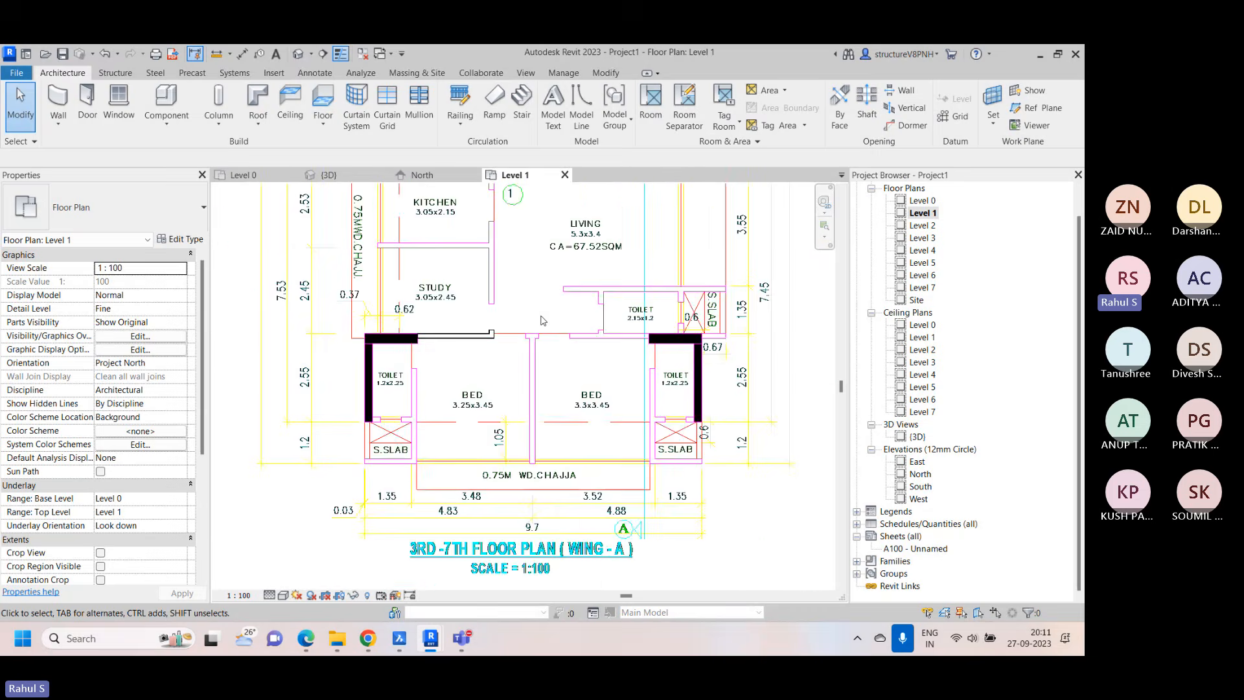
{"action": "scroll", "coordinate": [445, 372], "scroll_direction": "up", "scroll_amount": 1}
{"action": "scroll", "coordinate": [445, 372], "scroll_direction": "down", "scroll_amount": 2}
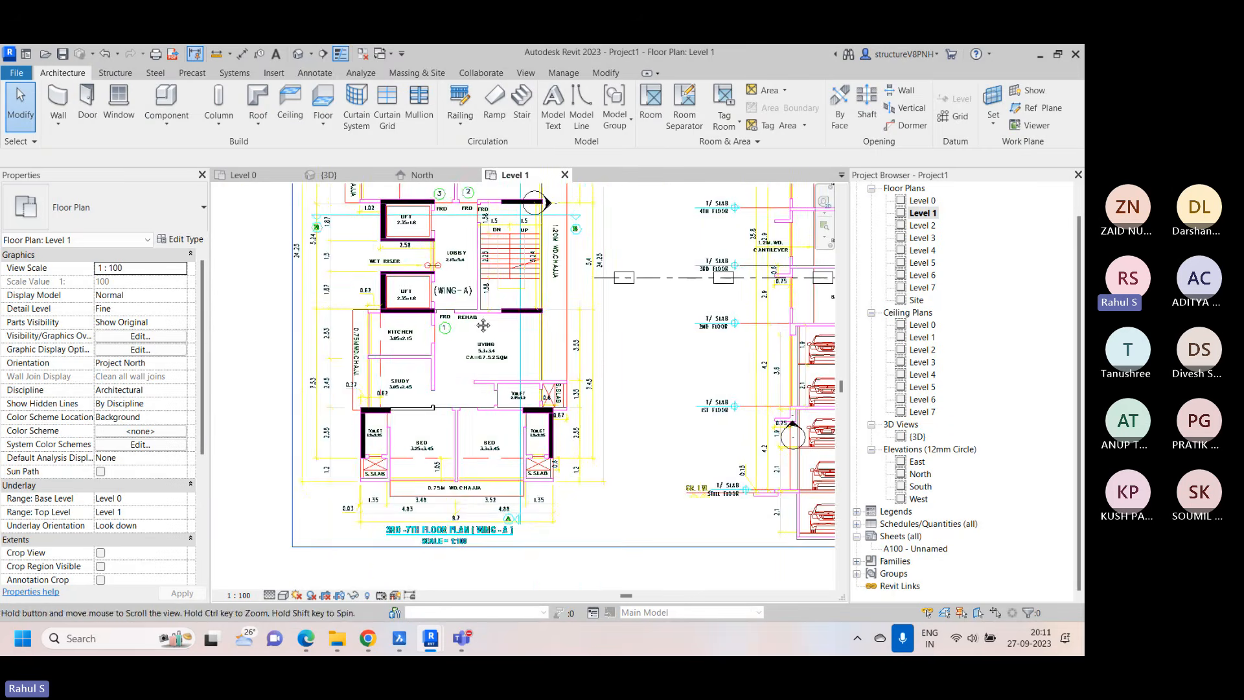
{"action": "scroll", "coordinate": [505, 285], "scroll_direction": "up", "scroll_amount": 1}
{"action": "scroll", "coordinate": [476, 257], "scroll_direction": "up", "scroll_amount": 3}
{"action": "middle_click_drag", "start_coordinate": [477, 257], "coordinate": [484, 413]}
{"action": "scroll", "coordinate": [533, 372], "scroll_direction": "down", "scroll_amount": 3}
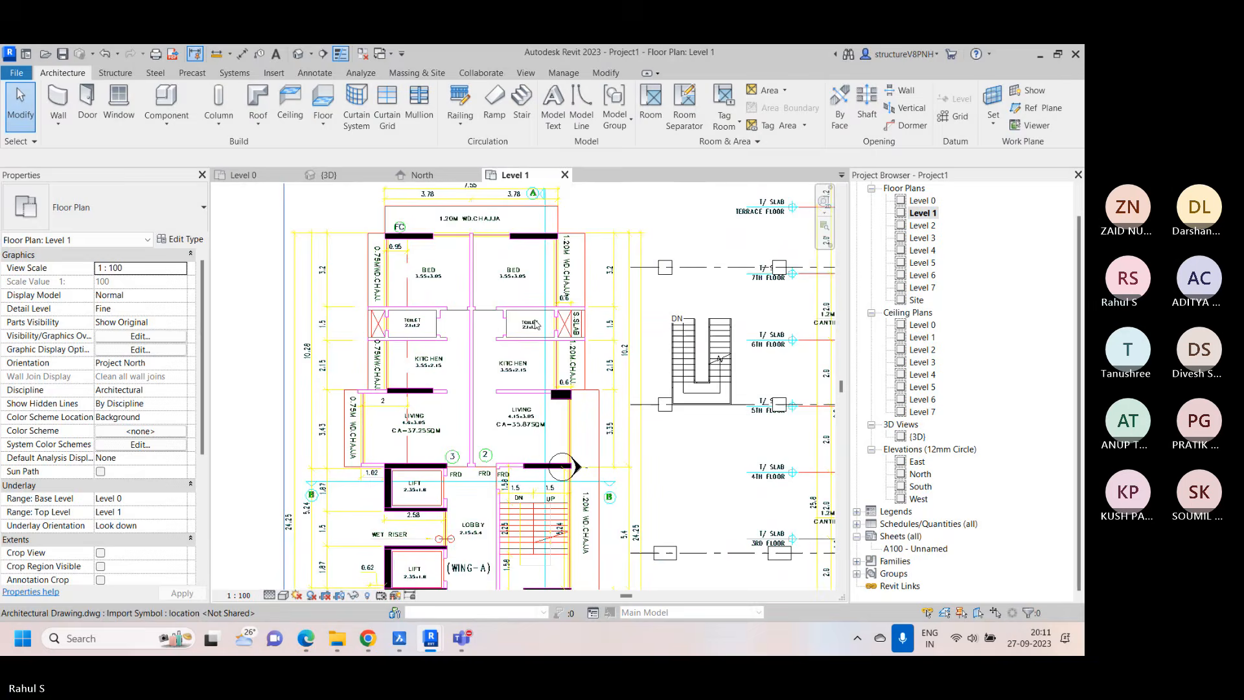
Examine the new partition wall in 3D, comparing its position with the columns and stairs
{"action": "left_click", "coordinate": [322, 175]}
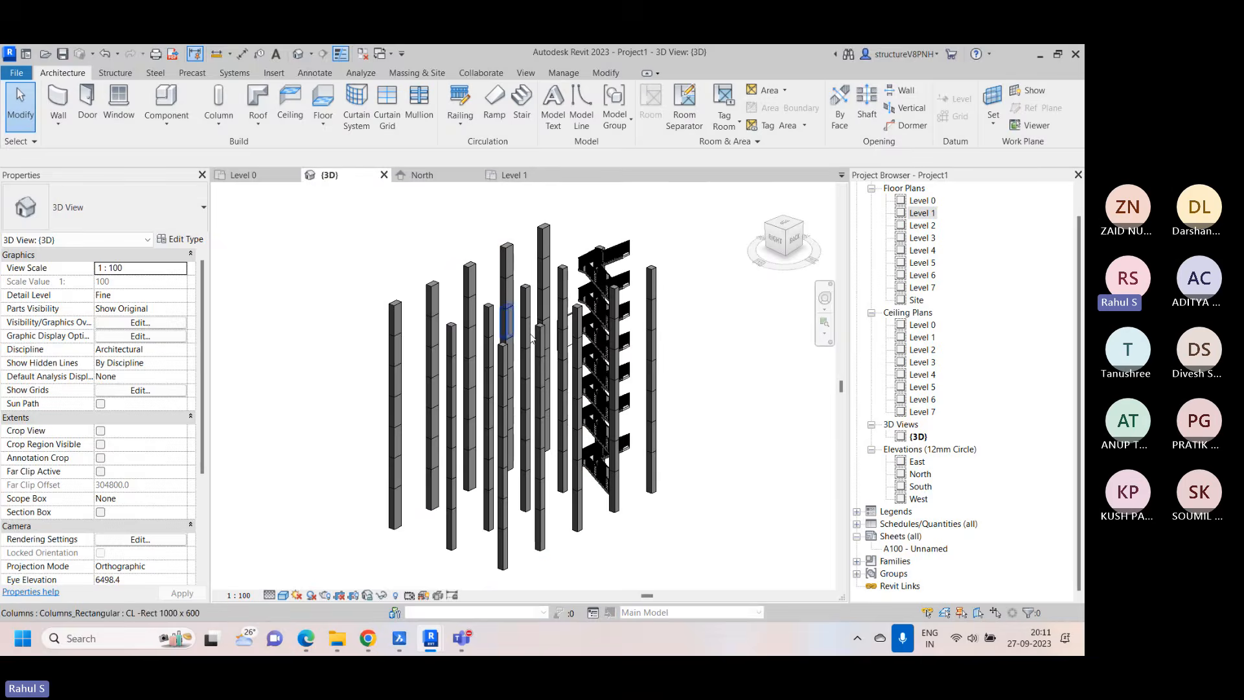
{"action": "scroll", "coordinate": [423, 482], "scroll_direction": "up", "scroll_amount": 2}
{"action": "scroll", "coordinate": [422, 482], "scroll_direction": "down", "scroll_amount": 3}
{"action": "scroll", "coordinate": [667, 417], "scroll_direction": "up", "scroll_amount": 3}
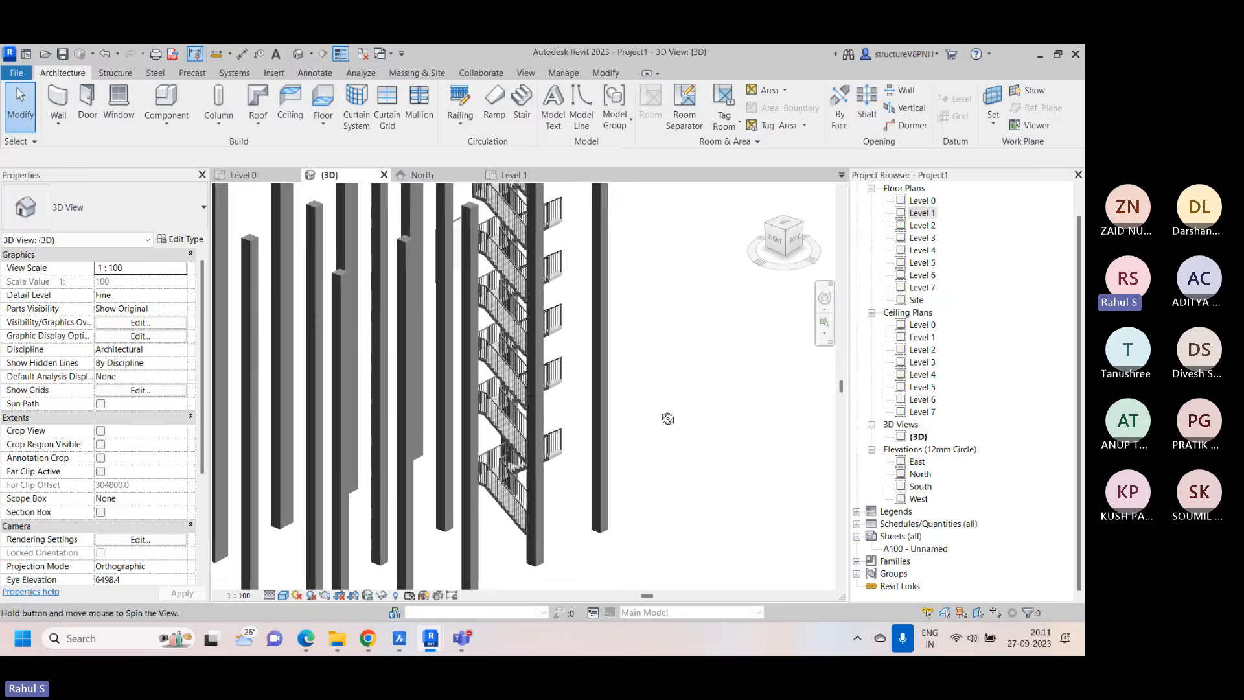
{"action": "scroll", "coordinate": [639, 414], "scroll_direction": "down", "scroll_amount": 3}
{"action": "scroll", "coordinate": [639, 414], "scroll_direction": "down", "scroll_amount": 3}
{"action": "middle_click_drag", "start_coordinate": [639, 414], "coordinate": [512, 437], "text": "shift"}
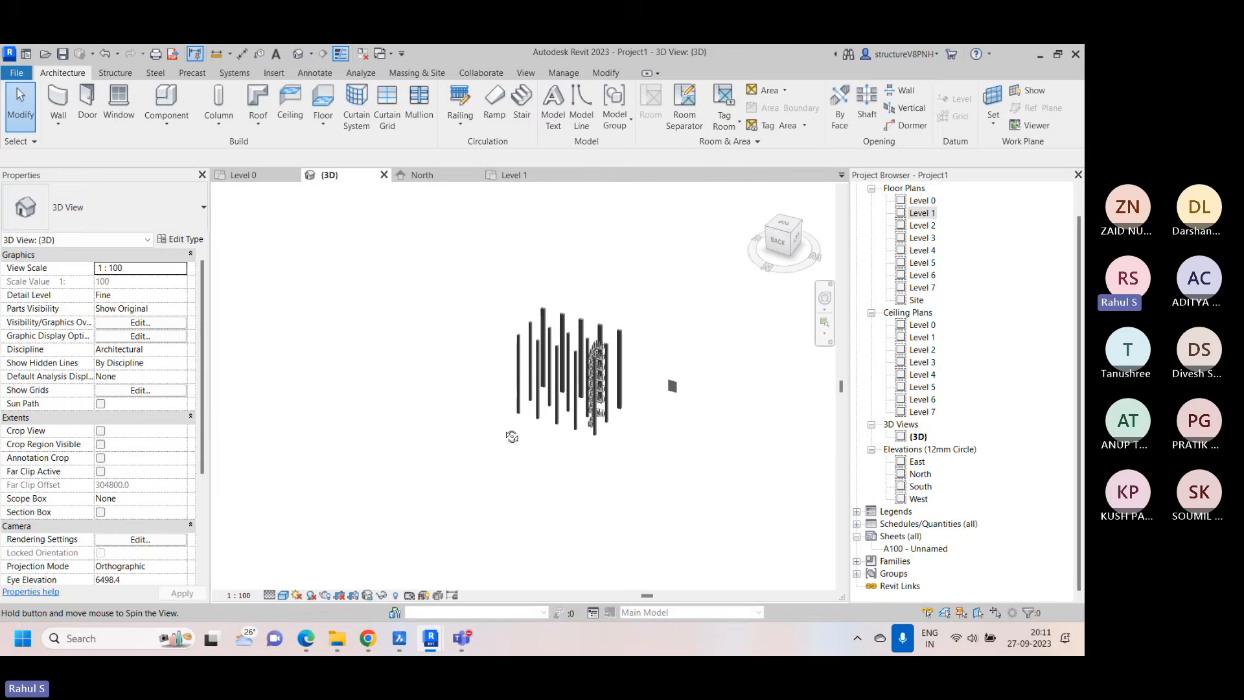
{"action": "scroll", "coordinate": [663, 386], "scroll_direction": "up", "scroll_amount": 3}
{"action": "scroll", "coordinate": [664, 386], "scroll_direction": "up", "scroll_amount": 3}
{"action": "middle_click_drag", "start_coordinate": [671, 393], "coordinate": [558, 409], "text": "shift"}
{"action": "scroll", "coordinate": [560, 407], "scroll_direction": "down", "scroll_amount": 5}
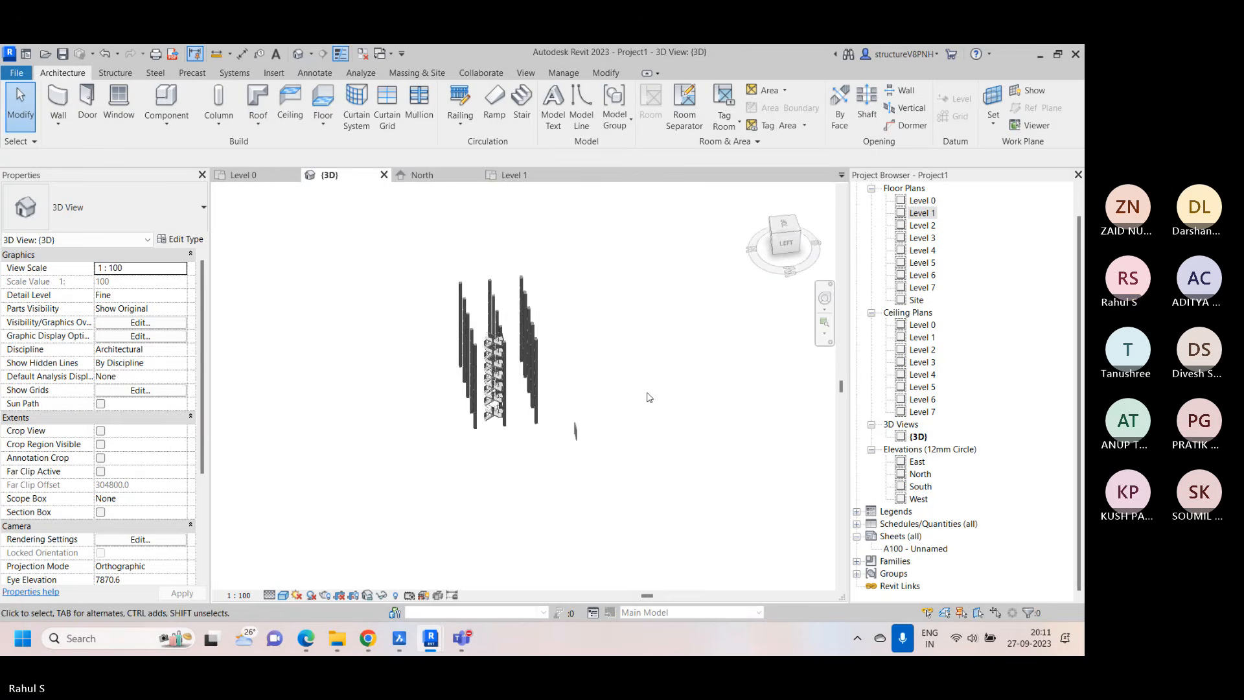
{"action": "middle_click_drag", "start_coordinate": [648, 397], "coordinate": [522, 423], "text": "shift"}
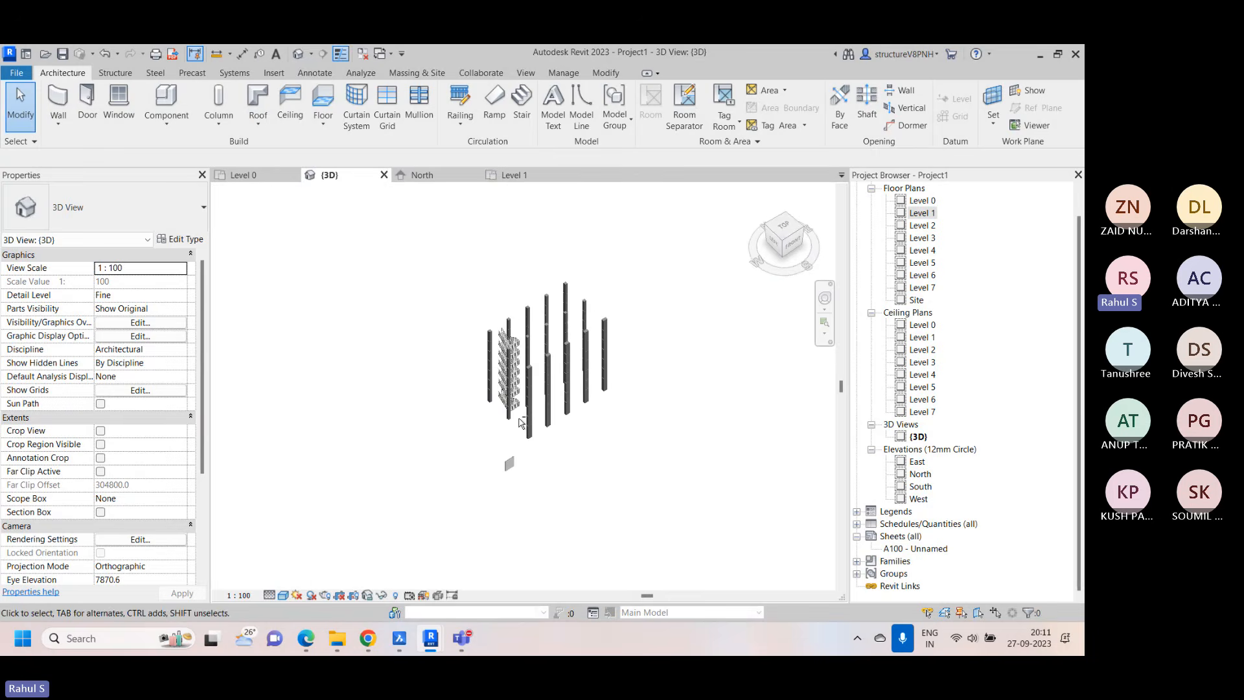
{"action": "scroll", "coordinate": [570, 413], "scroll_direction": "up", "scroll_amount": 3}
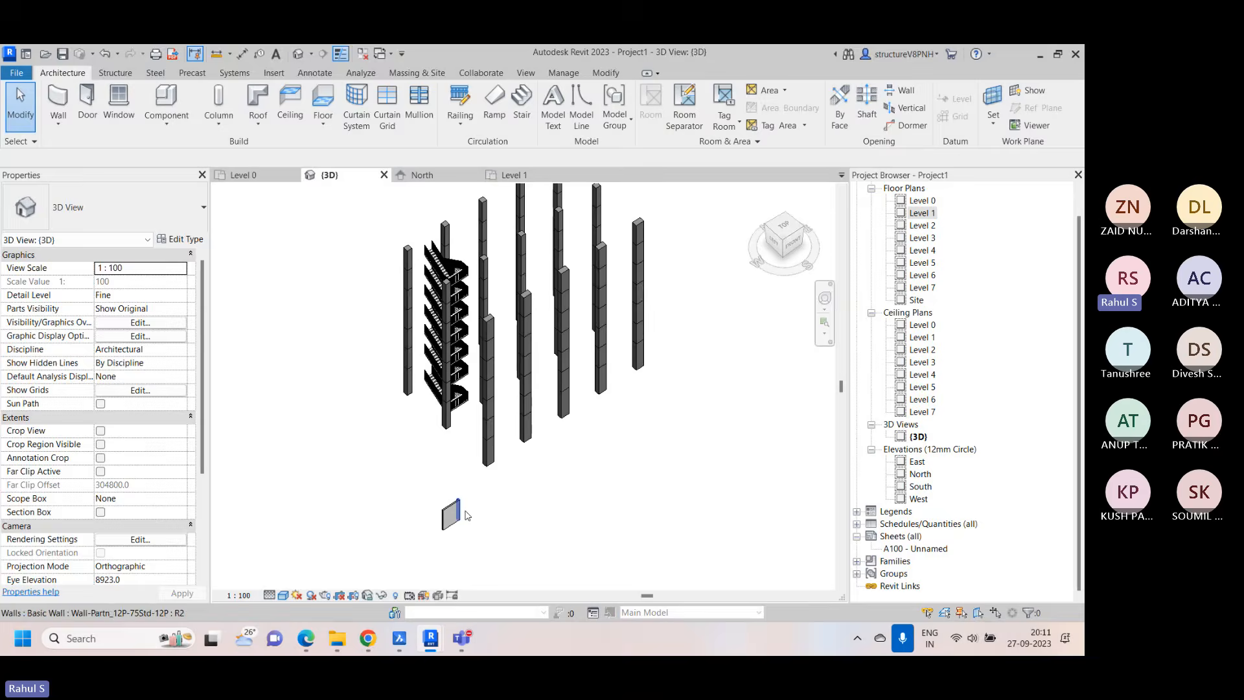
{"action": "scroll", "coordinate": [463, 519], "scroll_direction": "up", "scroll_amount": 1}
{"action": "scroll", "coordinate": [599, 244], "scroll_direction": "down", "scroll_amount": 1}
{"action": "middle_click_drag", "start_coordinate": [564, 302], "coordinate": [539, 382]}
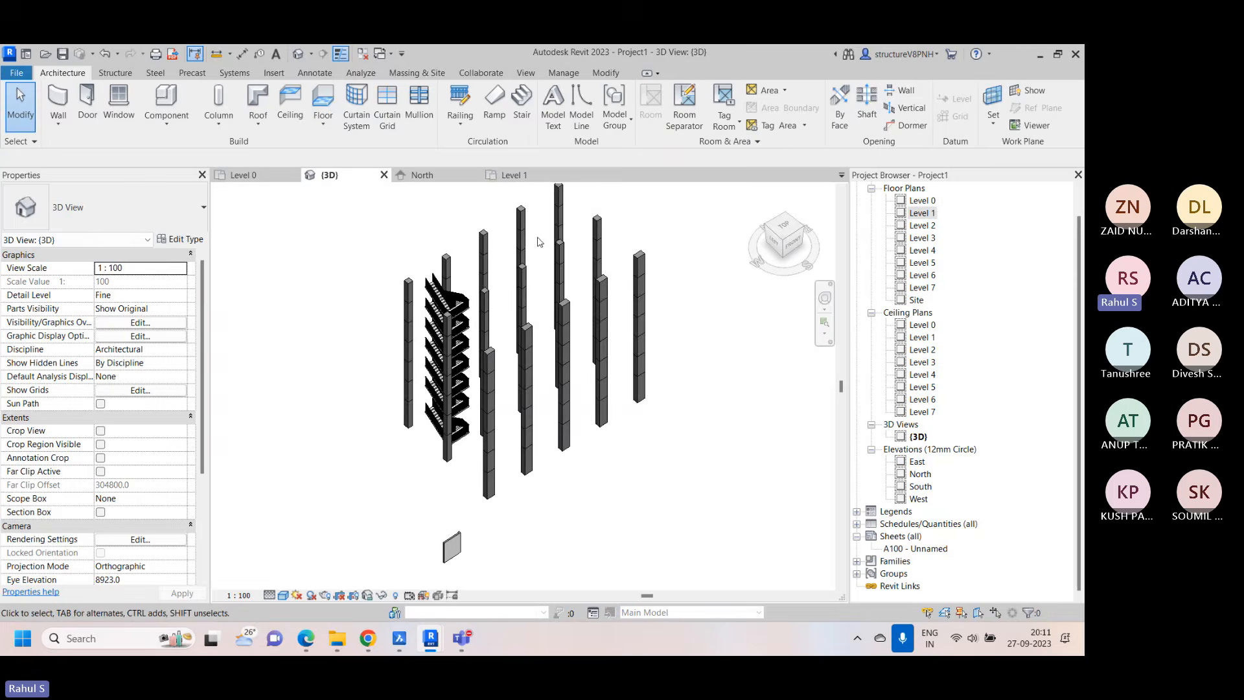
{"action": "scroll", "coordinate": [468, 513], "scroll_direction": "up", "scroll_amount": 2}
{"action": "middle_click_drag", "start_coordinate": [468, 512], "coordinate": [514, 348]}
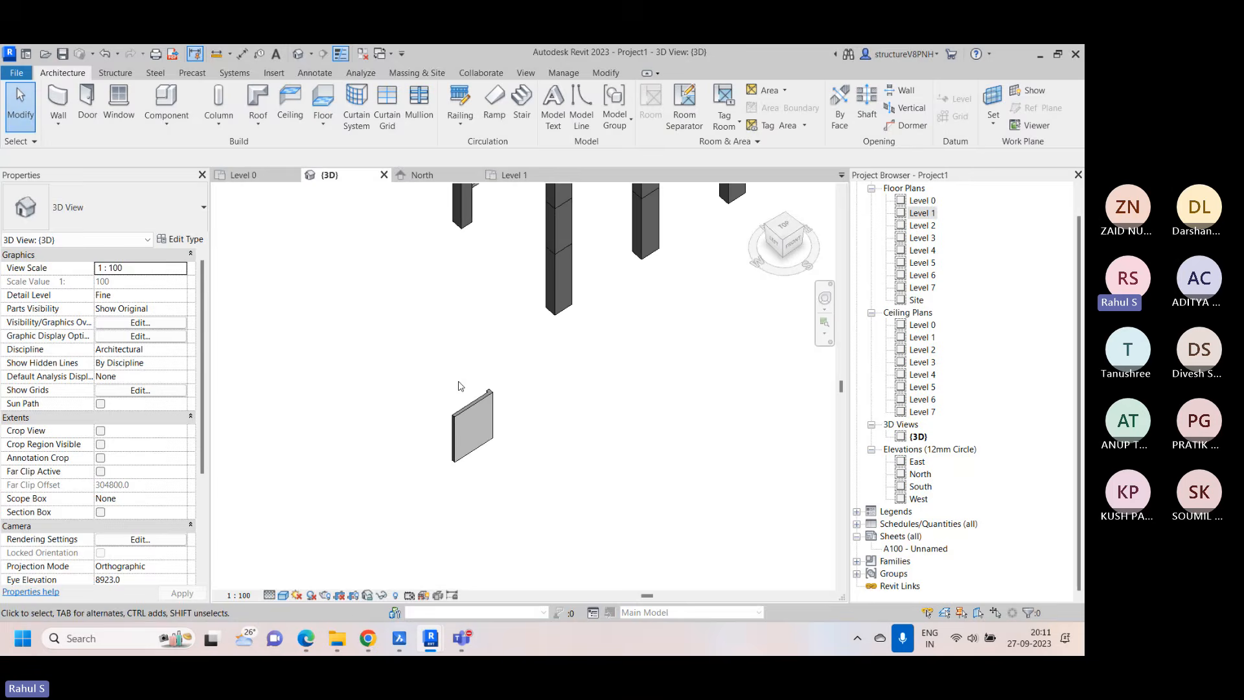
{"action": "scroll", "coordinate": [460, 412], "scroll_direction": "up", "scroll_amount": 2}
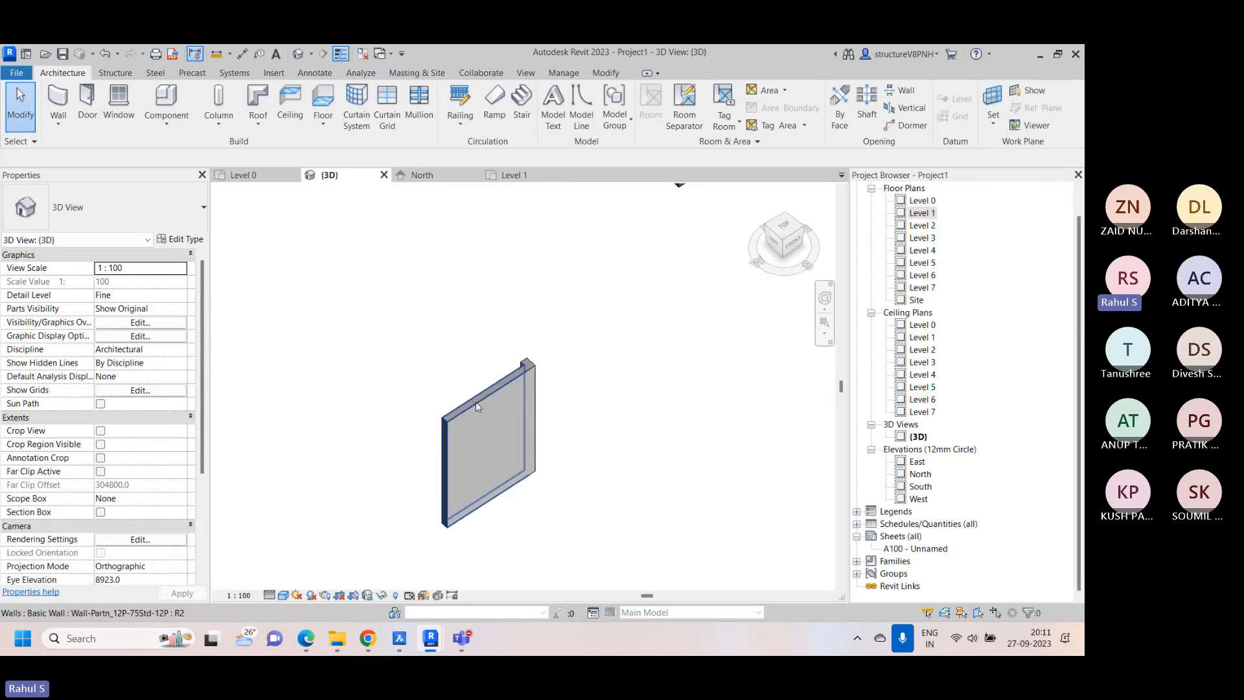
Return to the Level 1 floor plan and examine the wall outlines around the toilet, S.SLAB and bedroom
{"action": "left_click", "coordinate": [253, 176]}
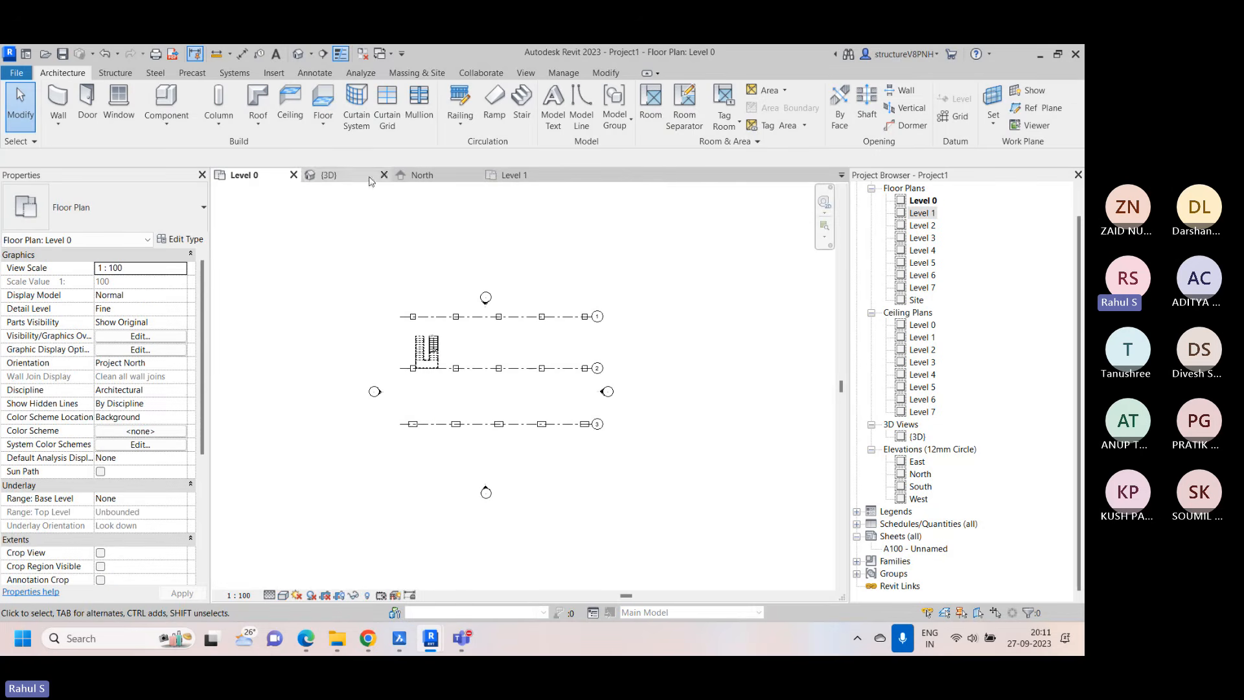
{"action": "left_click", "coordinate": [518, 176]}
{"action": "scroll", "coordinate": [519, 311], "scroll_direction": "down", "scroll_amount": 5}
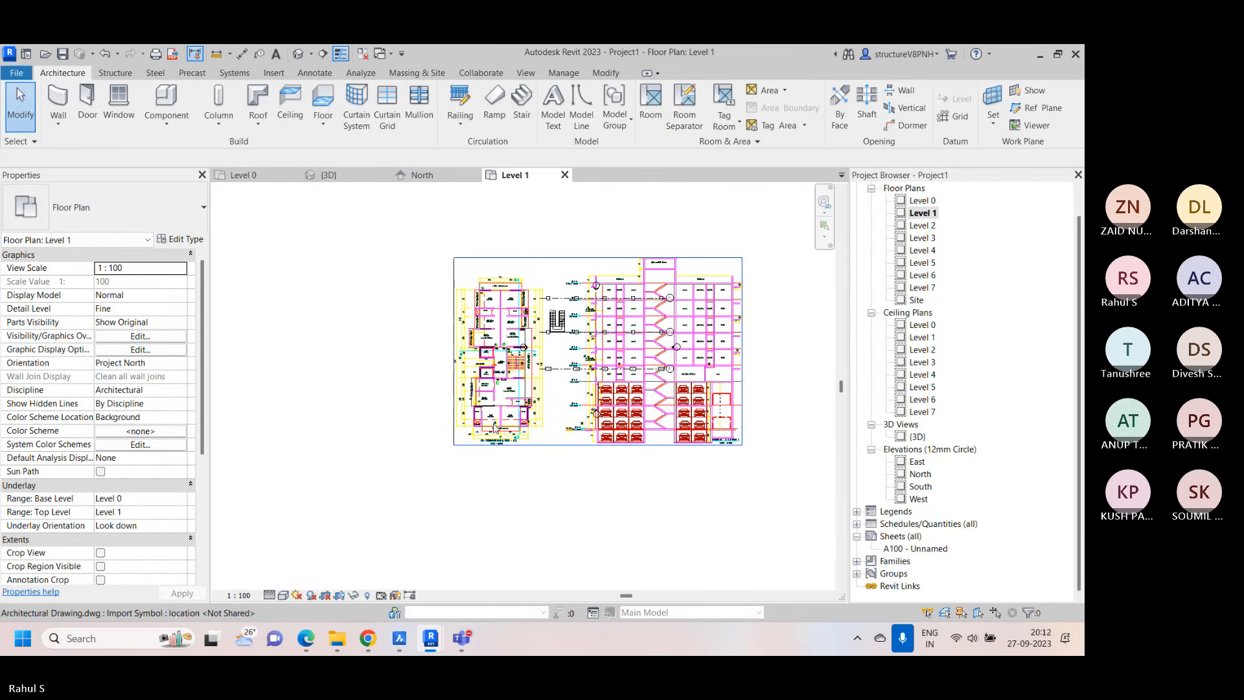
{"action": "scroll", "coordinate": [495, 428], "scroll_direction": "up", "scroll_amount": 10}
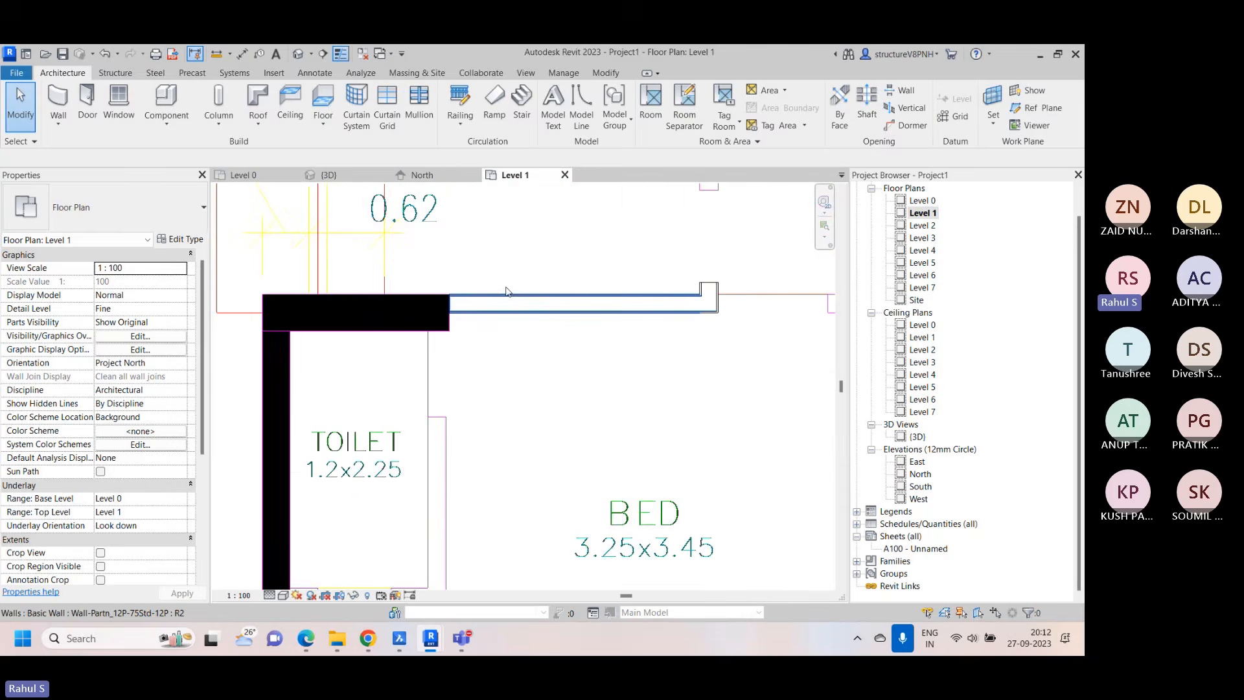
{"action": "scroll", "coordinate": [506, 291], "scroll_direction": "up", "scroll_amount": 1}
{"action": "scroll", "coordinate": [532, 320], "scroll_direction": "down", "scroll_amount": 2}
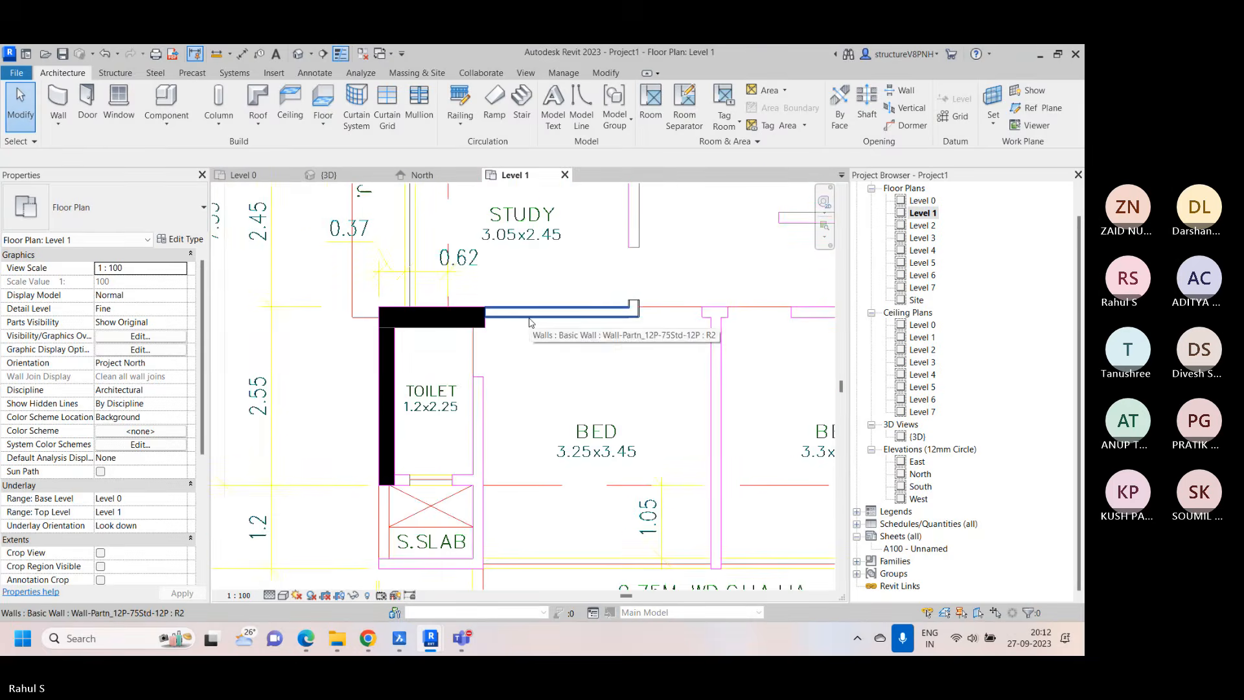
{"action": "middle_click_drag", "start_coordinate": [587, 329], "coordinate": [513, 318]}
{"action": "scroll", "coordinate": [419, 398], "scroll_direction": "up", "scroll_amount": 3}
{"action": "middle_click_drag", "start_coordinate": [419, 393], "coordinate": [418, 329]}
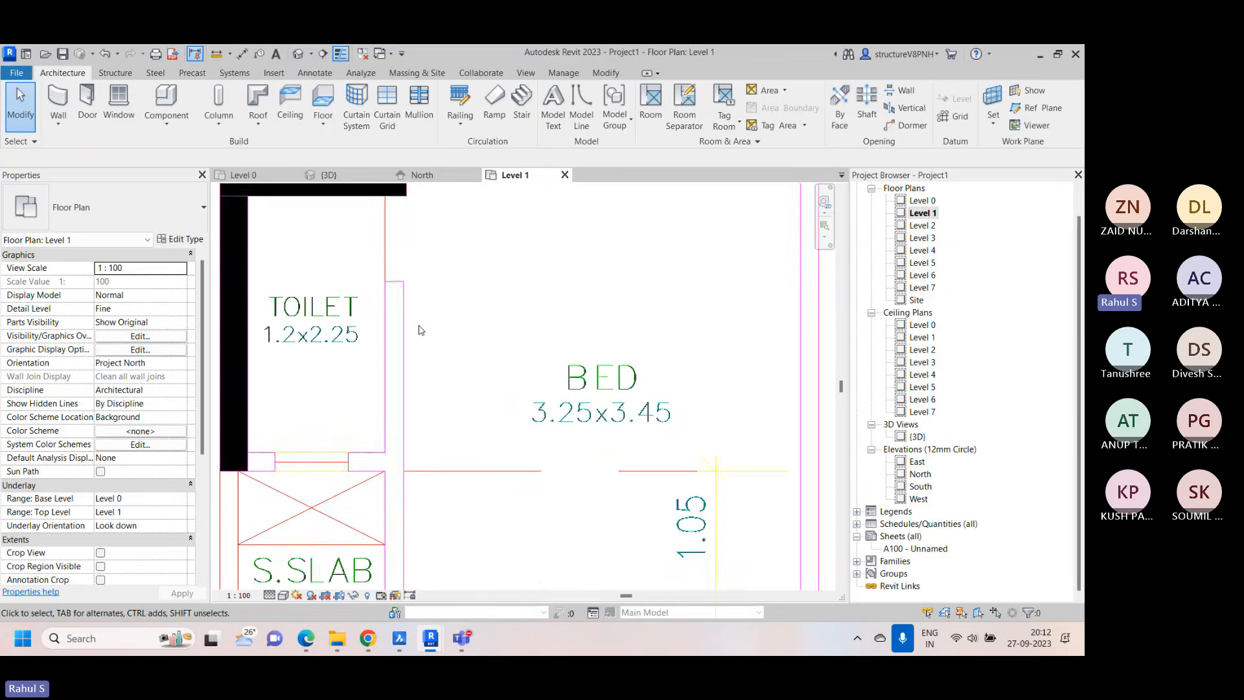
{"action": "scroll", "coordinate": [402, 286], "scroll_direction": "down", "scroll_amount": 2}
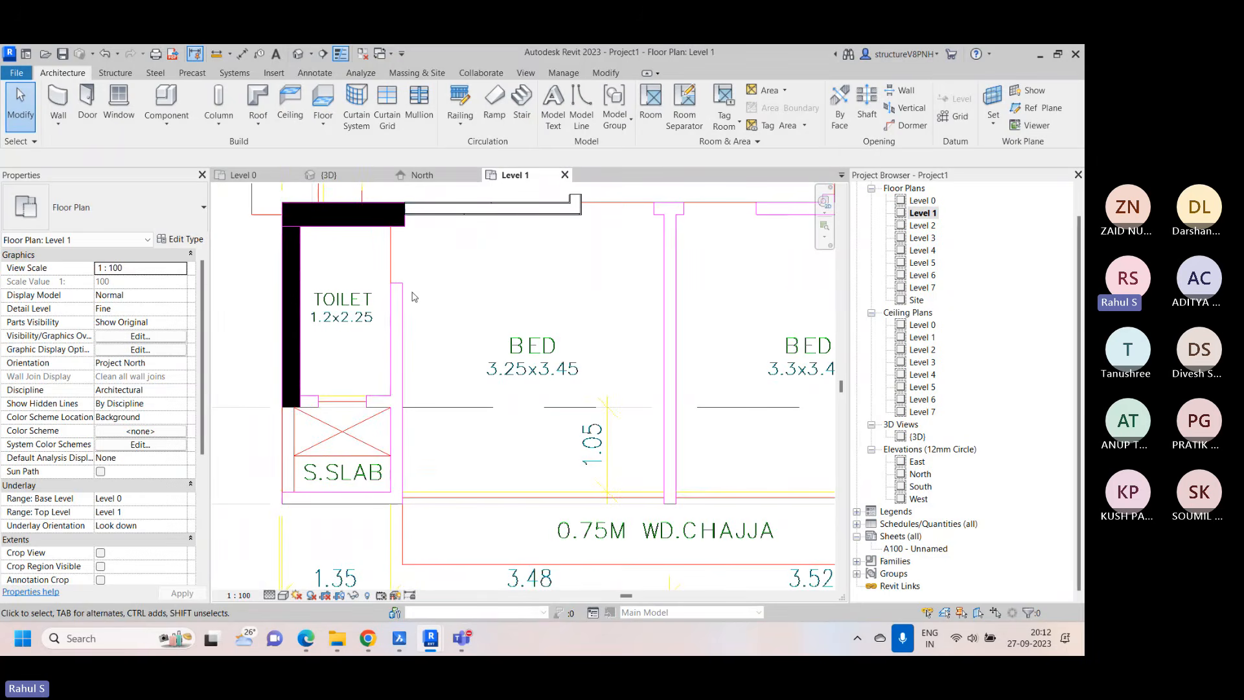
Create a similar chained wall from the stub below the toilet, around the S.SLAB outline and up the toilet–bedroom partition to its outlined end
{"action": "left_click", "coordinate": [470, 209]}
{"action": "right_click", "coordinate": [471, 216]}
{"action": "left_click", "coordinate": [540, 361]}
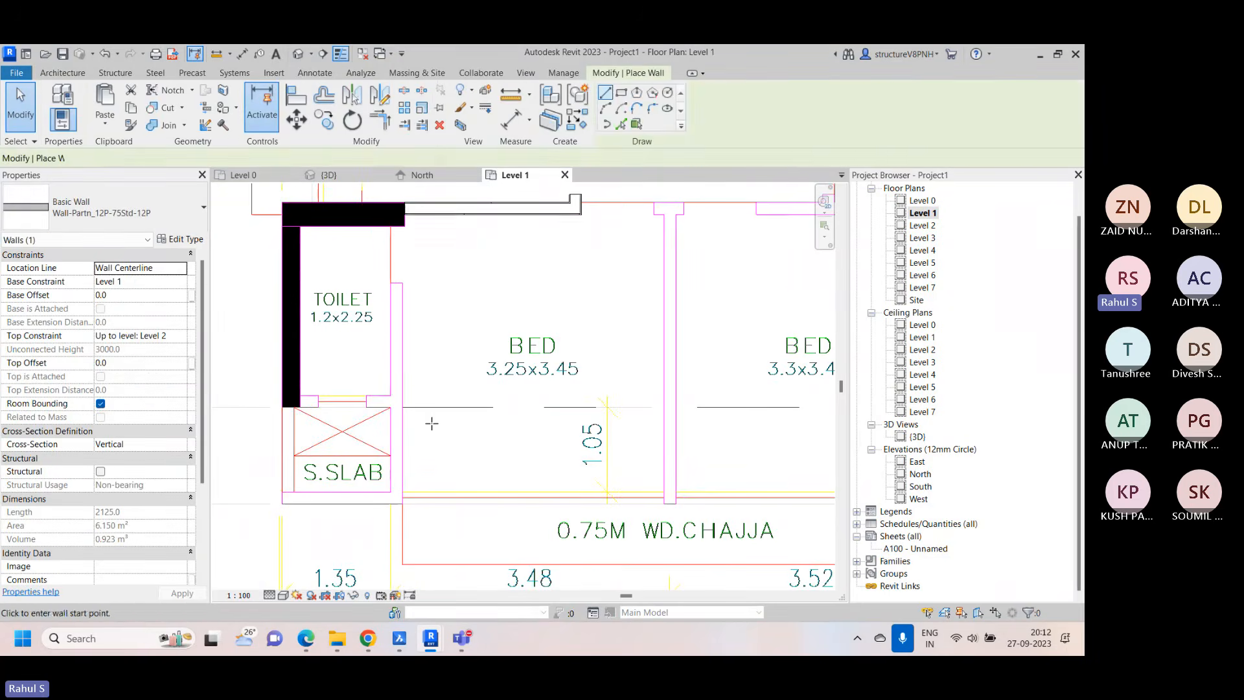
{"action": "scroll", "coordinate": [322, 402], "scroll_direction": "up", "scroll_amount": 2}
{"action": "left_click", "coordinate": [318, 387]}
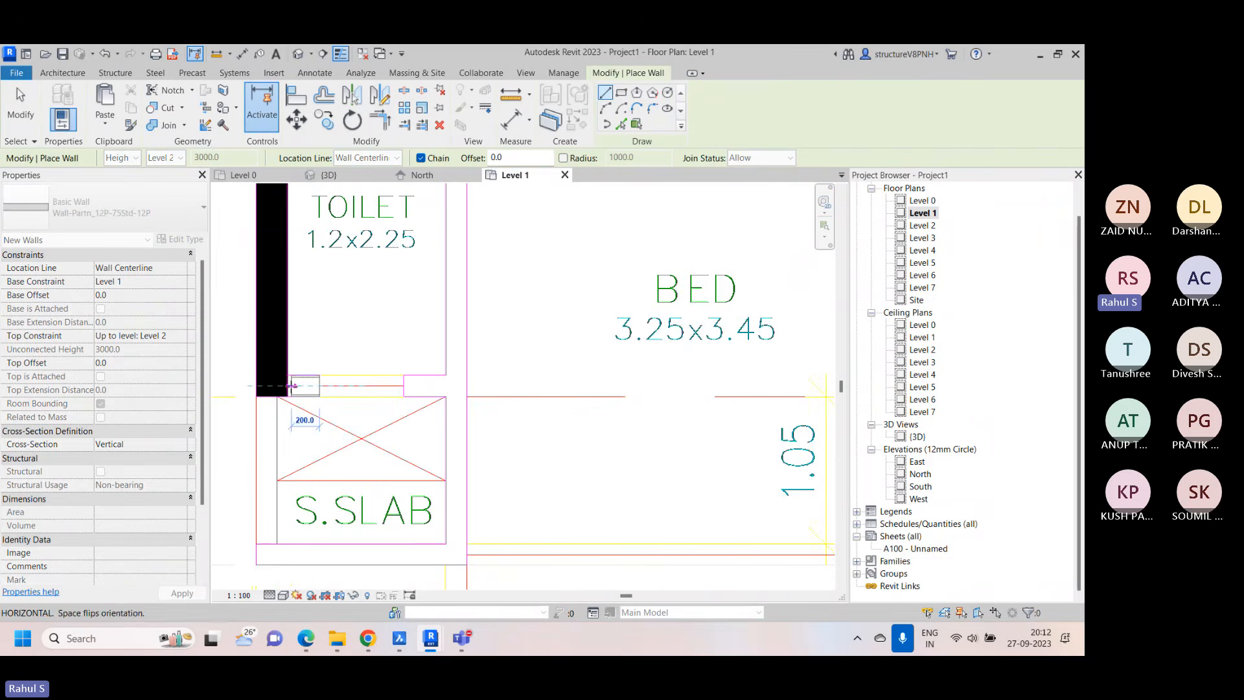
{"action": "left_click", "coordinate": [267, 387]}
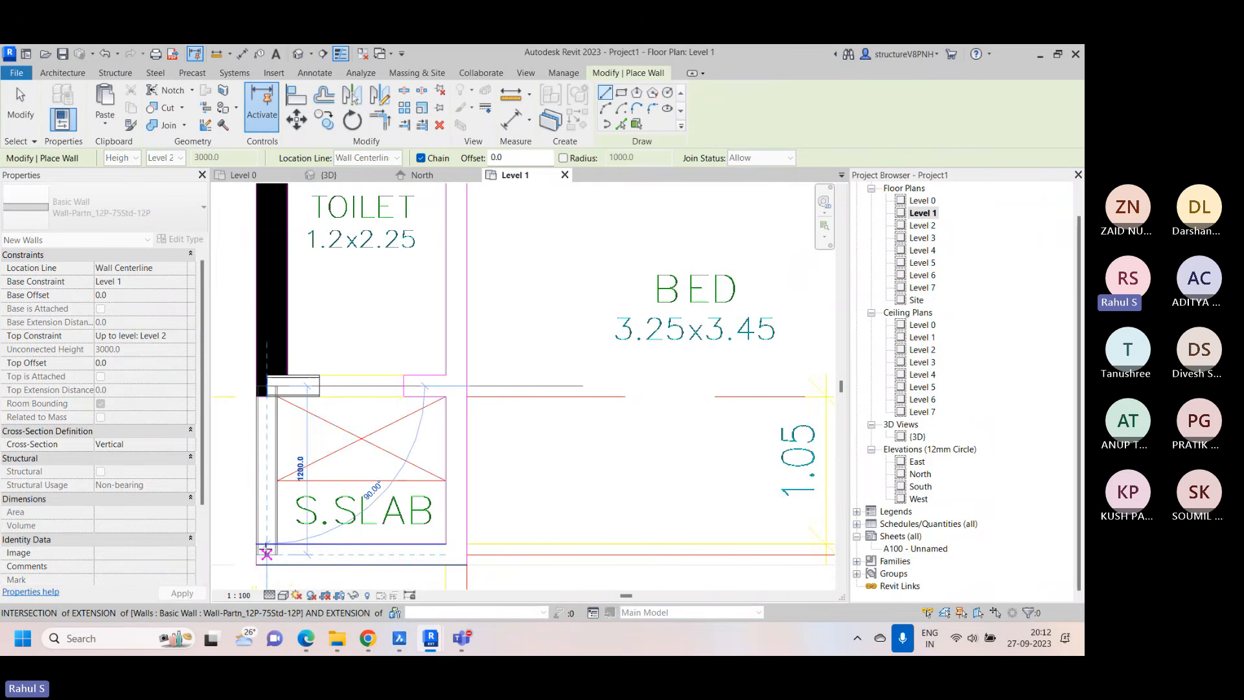
{"action": "left_click", "coordinate": [266, 553]}
{"action": "left_click", "coordinate": [456, 554]}
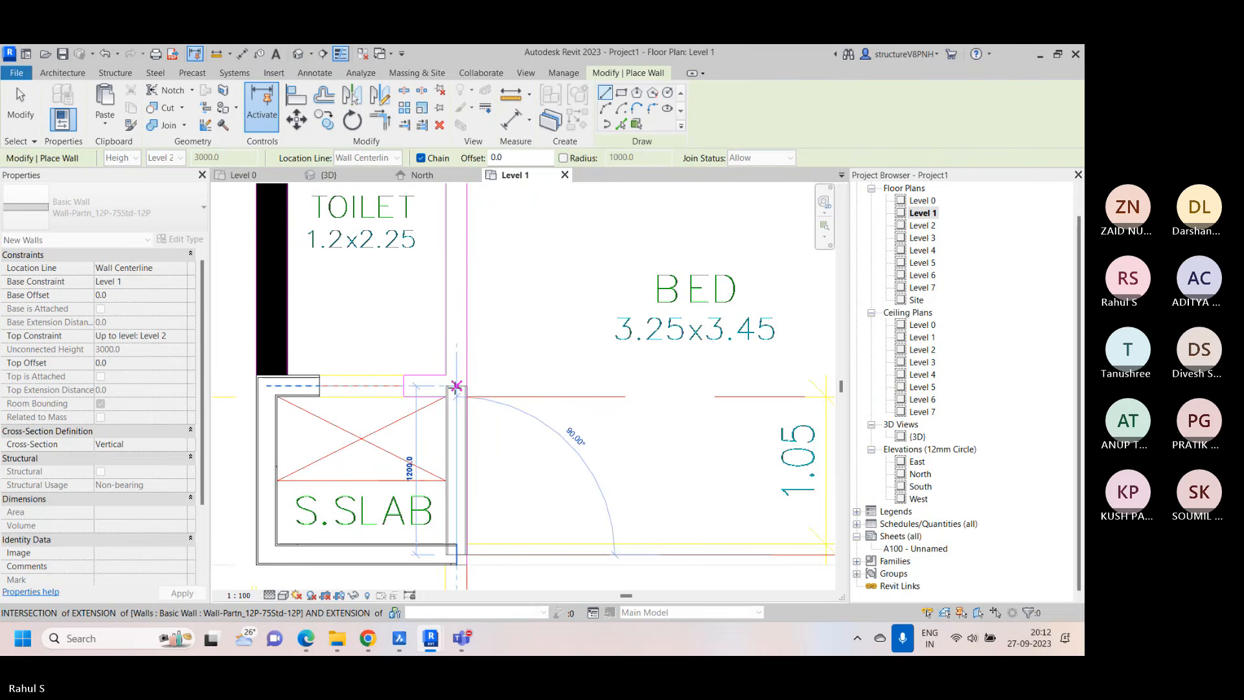
{"action": "left_click", "coordinate": [456, 310]}
{"action": "middle_click_drag", "start_coordinate": [457, 249], "coordinate": [426, 423]}
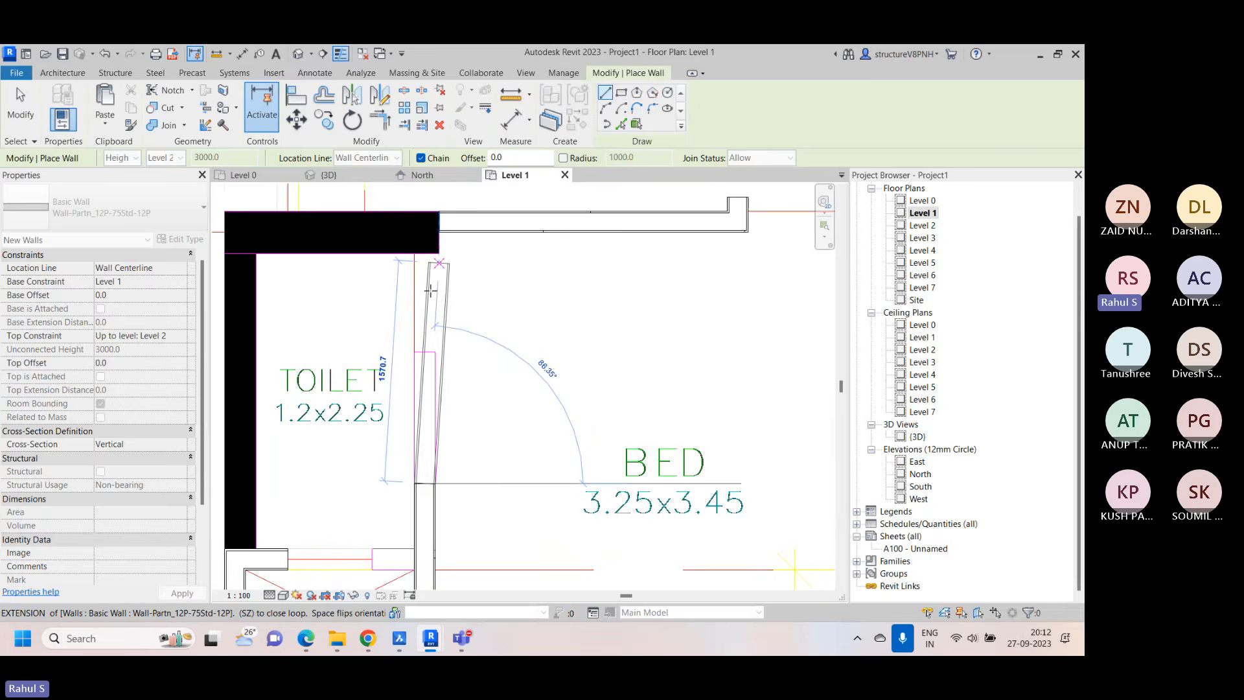
{"action": "key", "text": "Escape"}
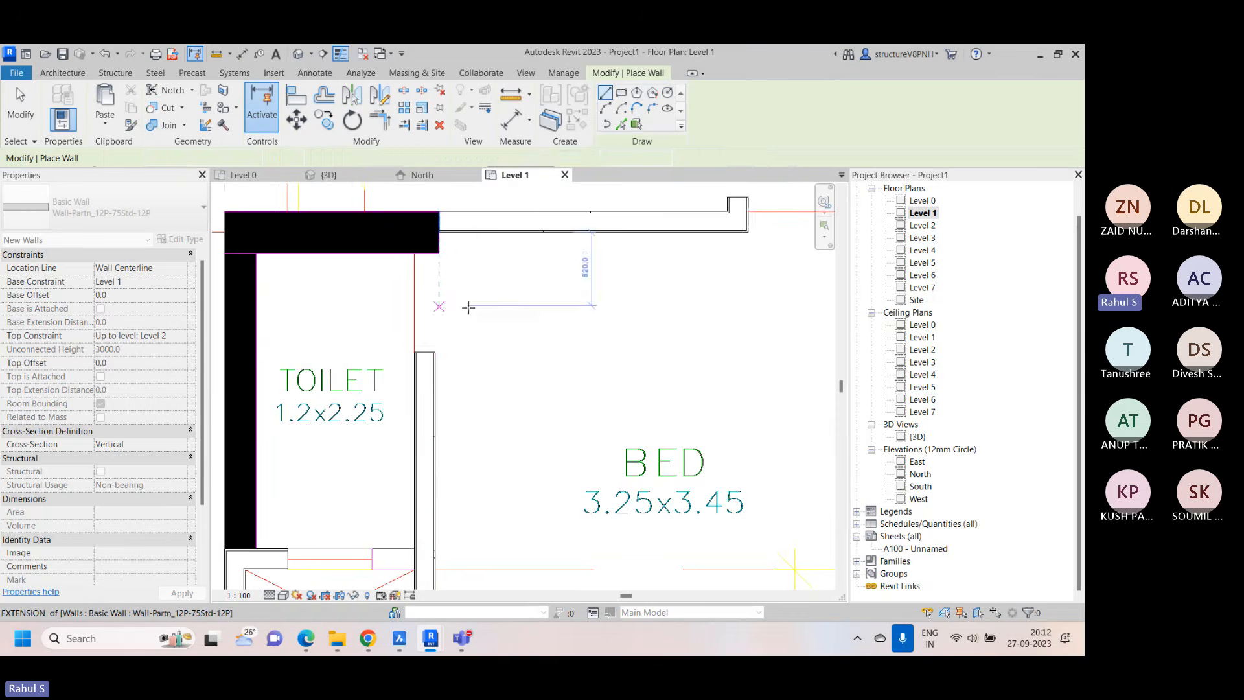
Draw the short stub wall between the toilet's lower opening and the toilet–bedroom partition
{"action": "middle_click_drag", "start_coordinate": [442, 507], "coordinate": [428, 428]}
{"action": "scroll", "coordinate": [394, 503], "scroll_direction": "up", "scroll_amount": 2}
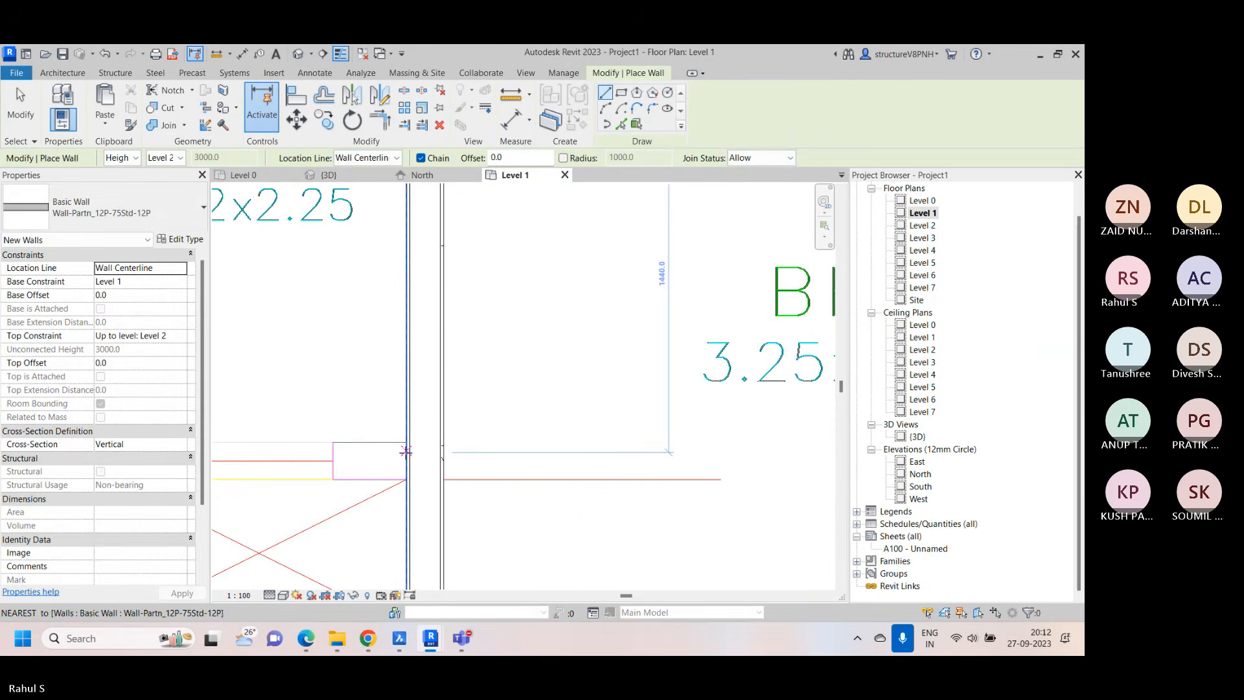
{"action": "left_click", "coordinate": [333, 461]}
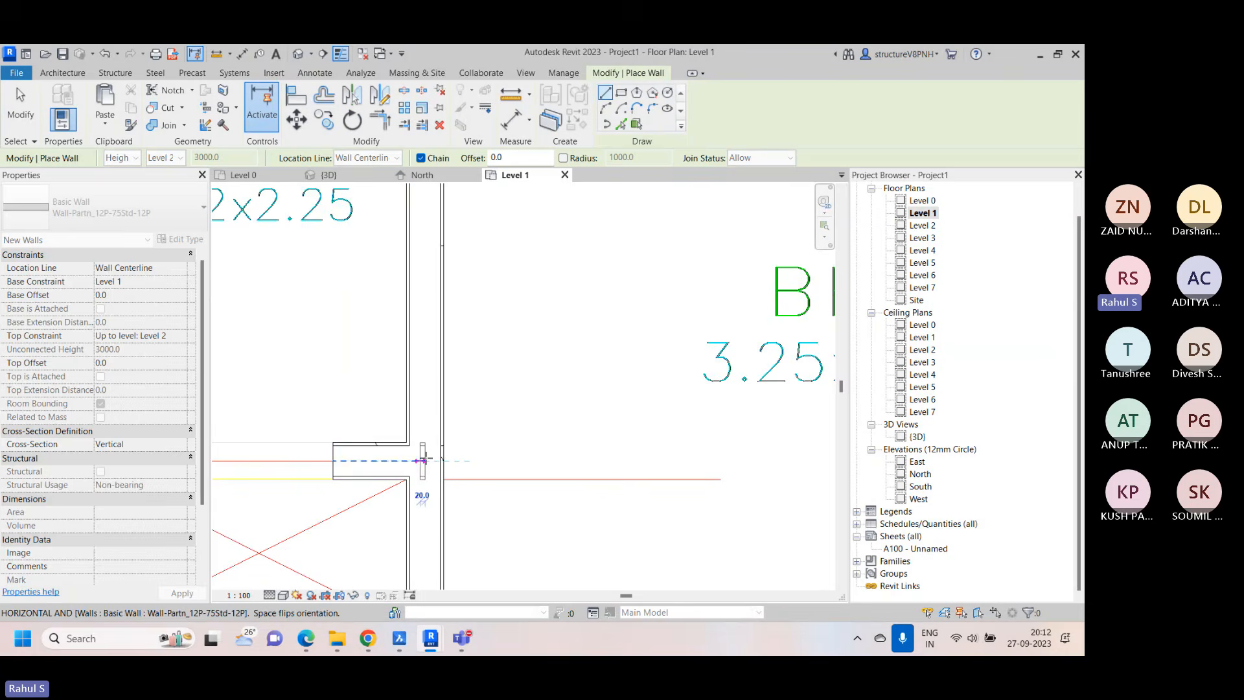
Draw a wall about 3637.5 mm long along the partition between the two bedrooms, from the chajja line up to its widened head
{"action": "scroll", "coordinate": [422, 461], "scroll_direction": "down", "scroll_amount": 2}
{"action": "right_click", "coordinate": [481, 188]}
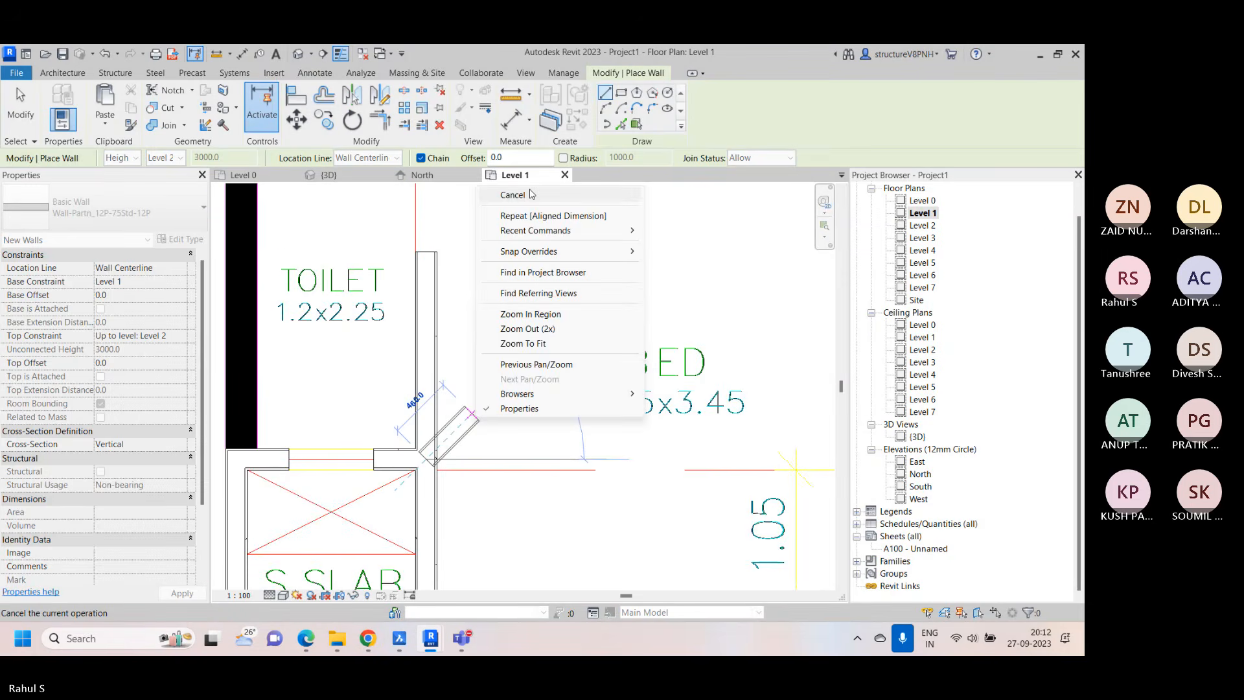
{"action": "left_click", "coordinate": [531, 195]}
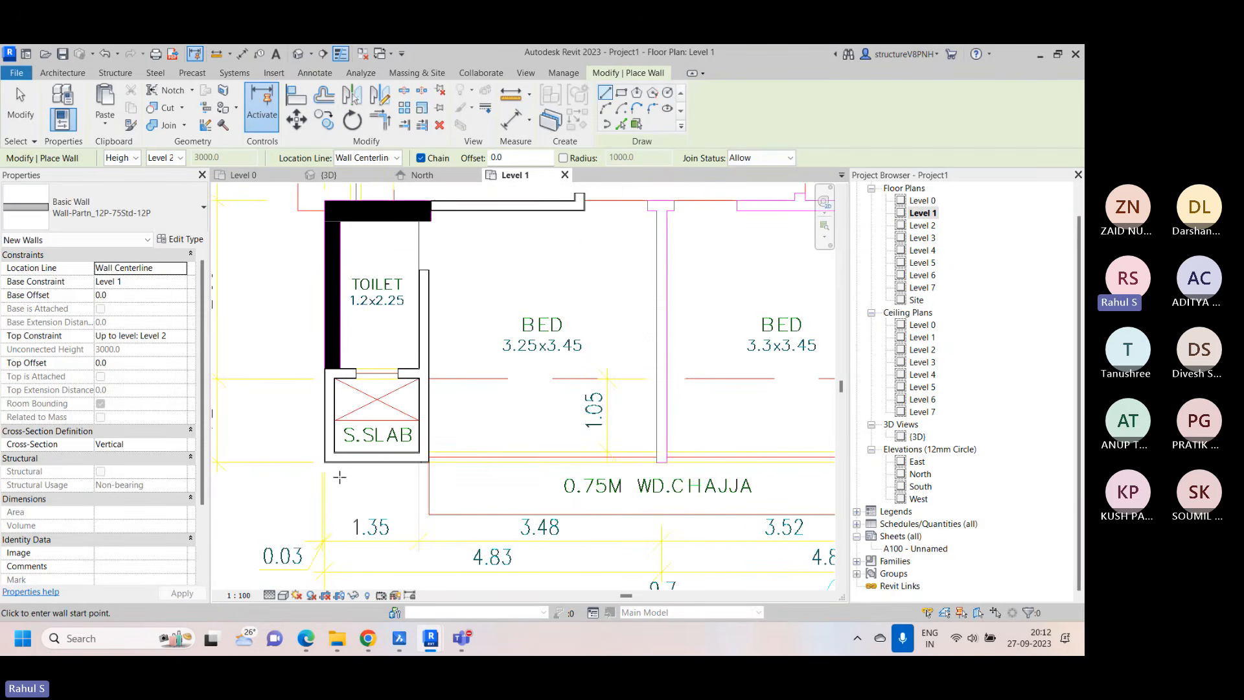
{"action": "scroll", "coordinate": [529, 458], "scroll_direction": "up", "scroll_amount": 3}
{"action": "middle_click_drag", "start_coordinate": [661, 471], "coordinate": [444, 466]}
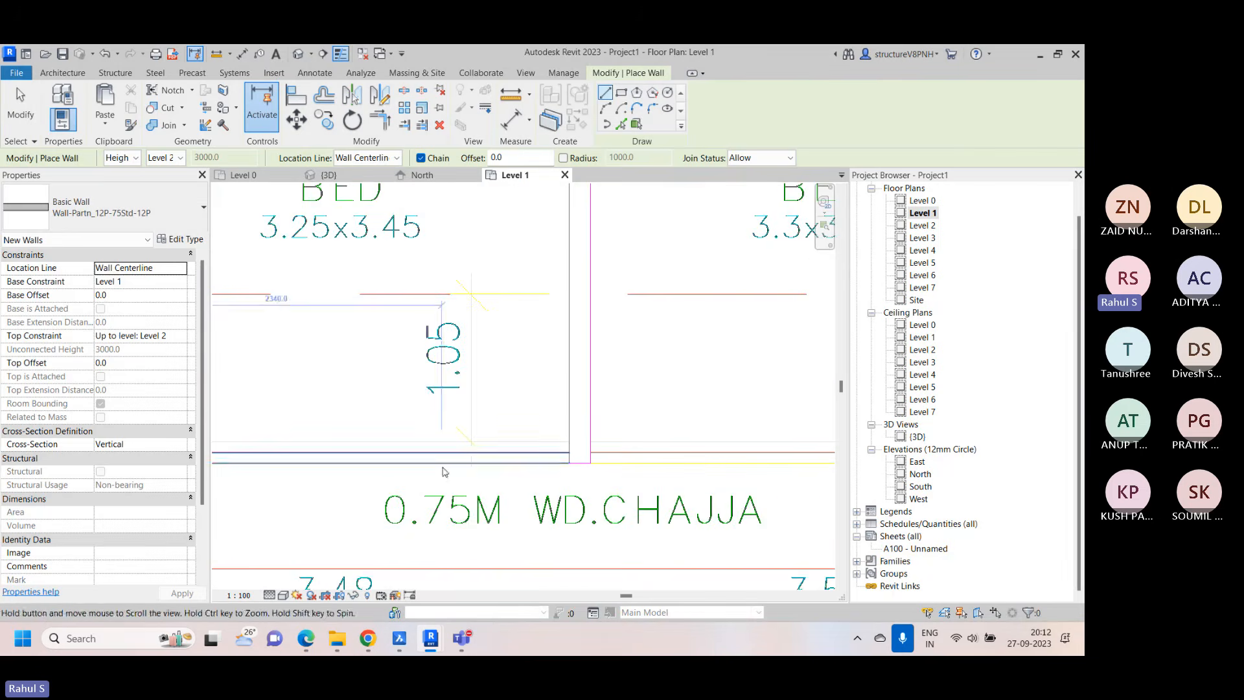
{"action": "left_click", "coordinate": [581, 462]}
{"action": "scroll", "coordinate": [577, 311], "scroll_direction": "down", "scroll_amount": 3}
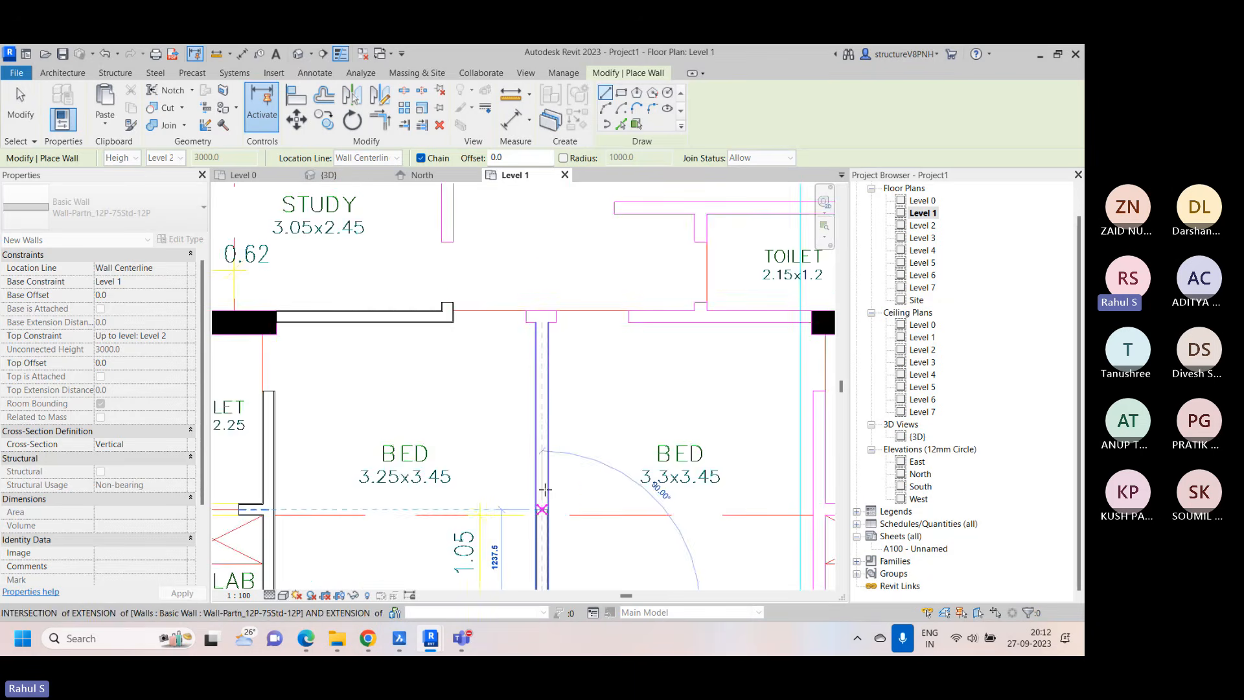
{"action": "scroll", "coordinate": [544, 301], "scroll_direction": "up", "scroll_amount": 3}
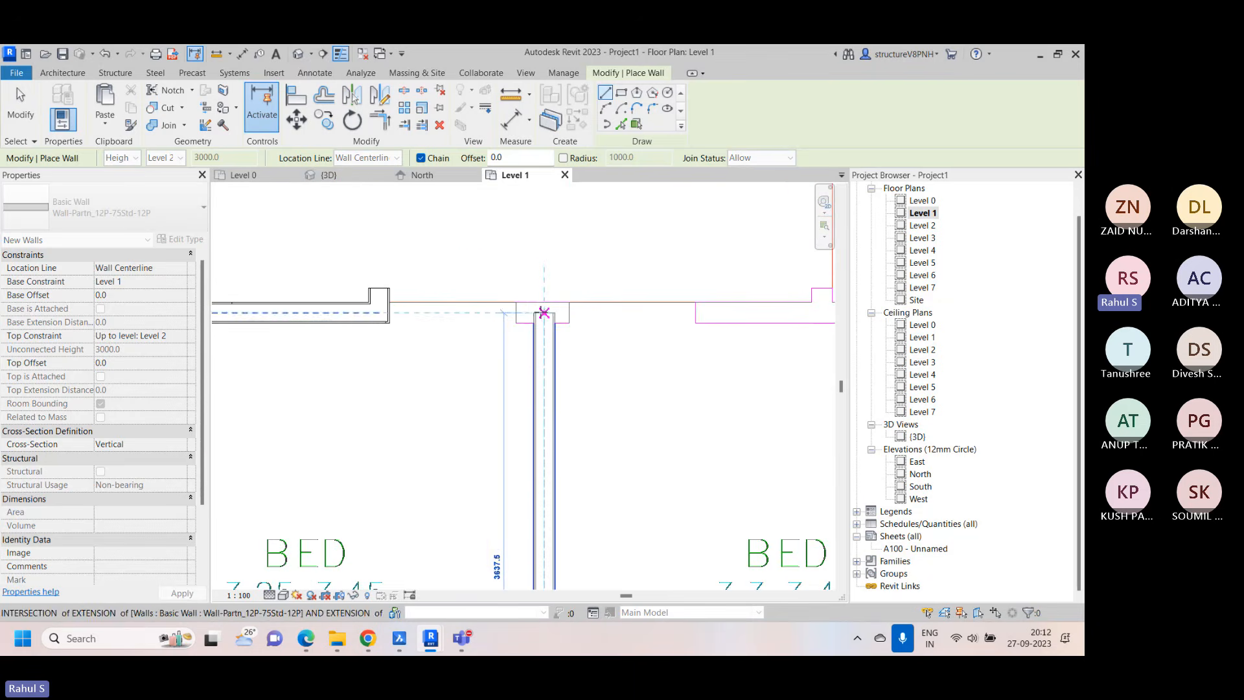
{"action": "left_click", "coordinate": [544, 312]}
Draw the short stub walls on both sides of the bedroom partition's upper end to fill the outlined head
{"action": "scroll", "coordinate": [542, 312], "scroll_direction": "up", "scroll_amount": 2}
{"action": "left_click", "coordinate": [485, 314]}
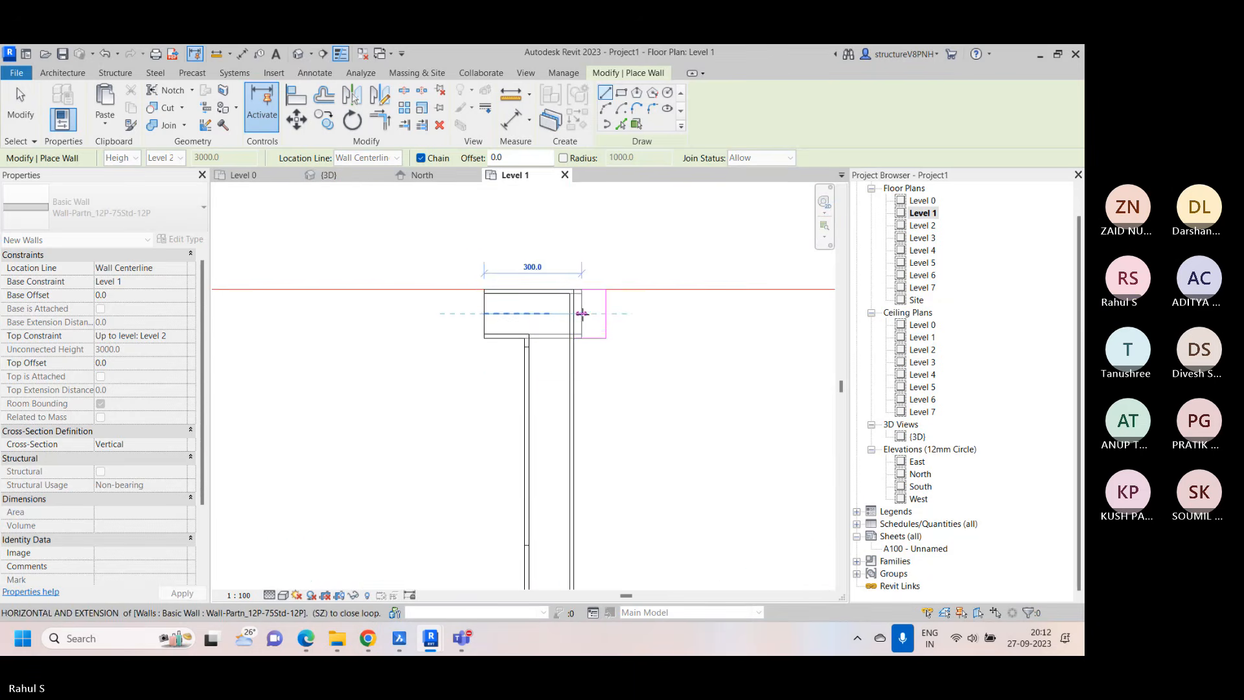
{"action": "right_click", "coordinate": [582, 313]}
{"action": "left_click", "coordinate": [592, 321]}
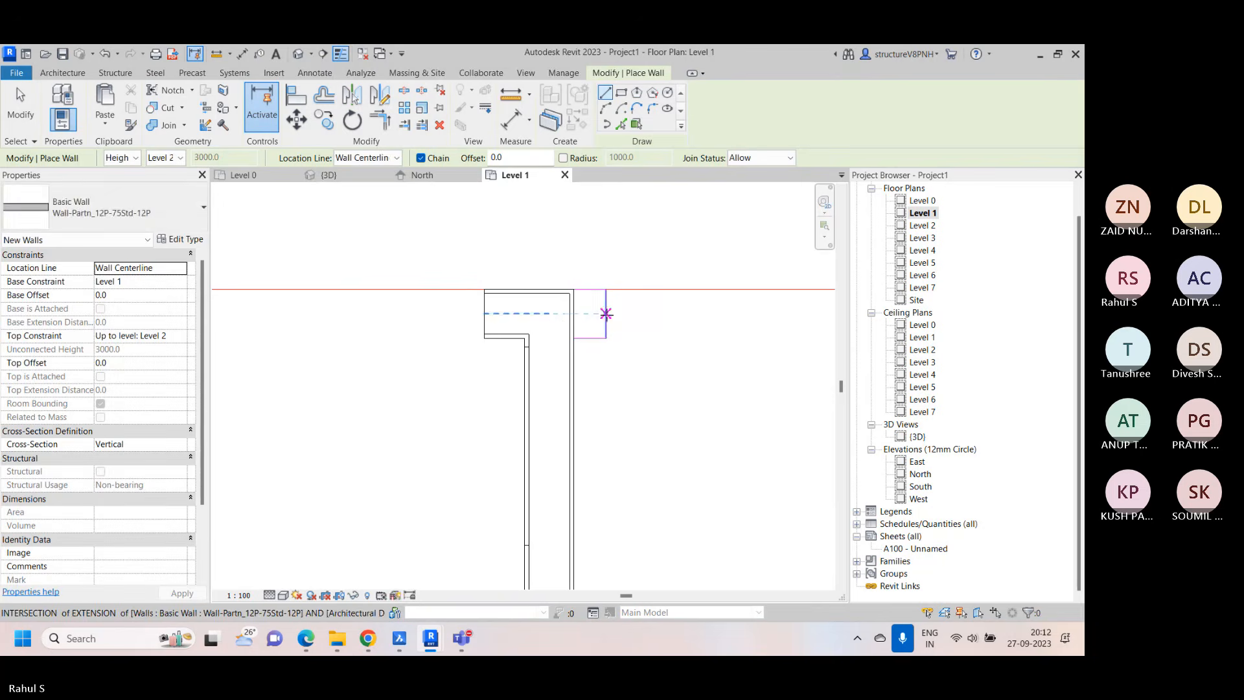
{"action": "left_click", "coordinate": [590, 314]}
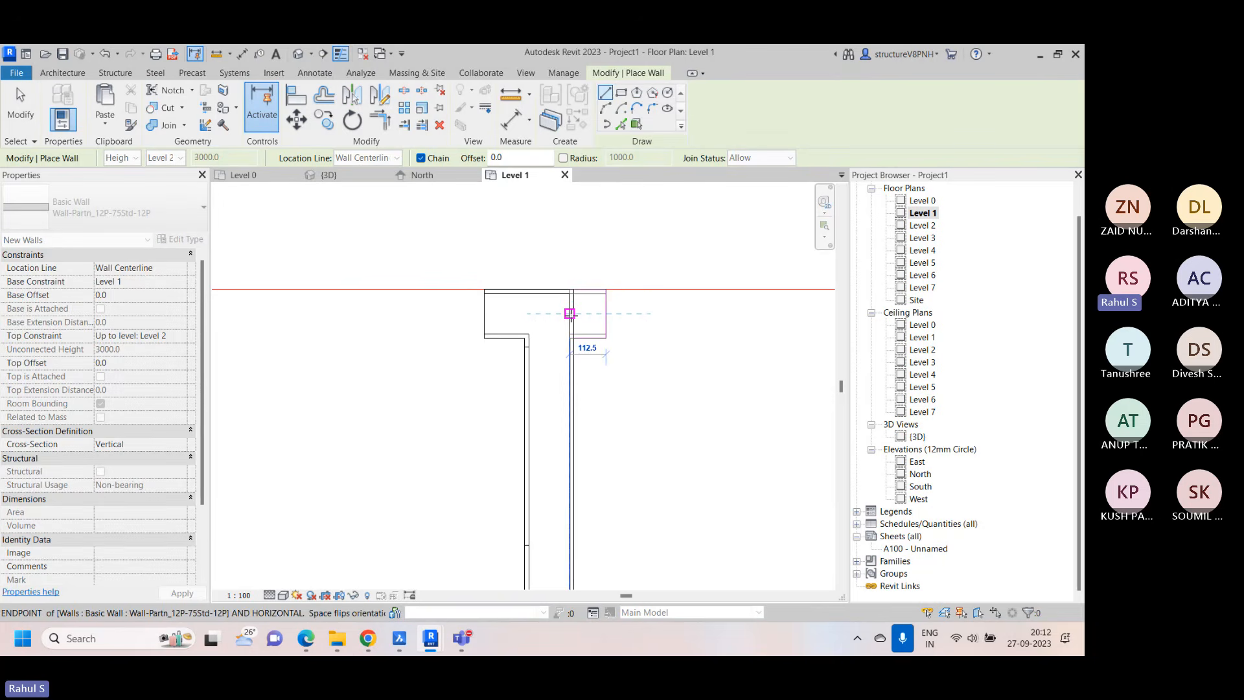
{"action": "left_click", "coordinate": [570, 314]}
{"action": "key", "text": "Escape"}
{"action": "key", "text": "Escape"}
Create a similar wall along the outline below the 2.15x1.2 toilet, from the bedroom door opening to the black column
{"action": "scroll", "coordinate": [462, 336], "scroll_direction": "down", "scroll_amount": 2}
{"action": "middle_click_drag", "start_coordinate": [559, 350], "coordinate": [326, 353]}
{"action": "left_click", "coordinate": [278, 389]}
{"action": "right_click", "coordinate": [280, 389]}
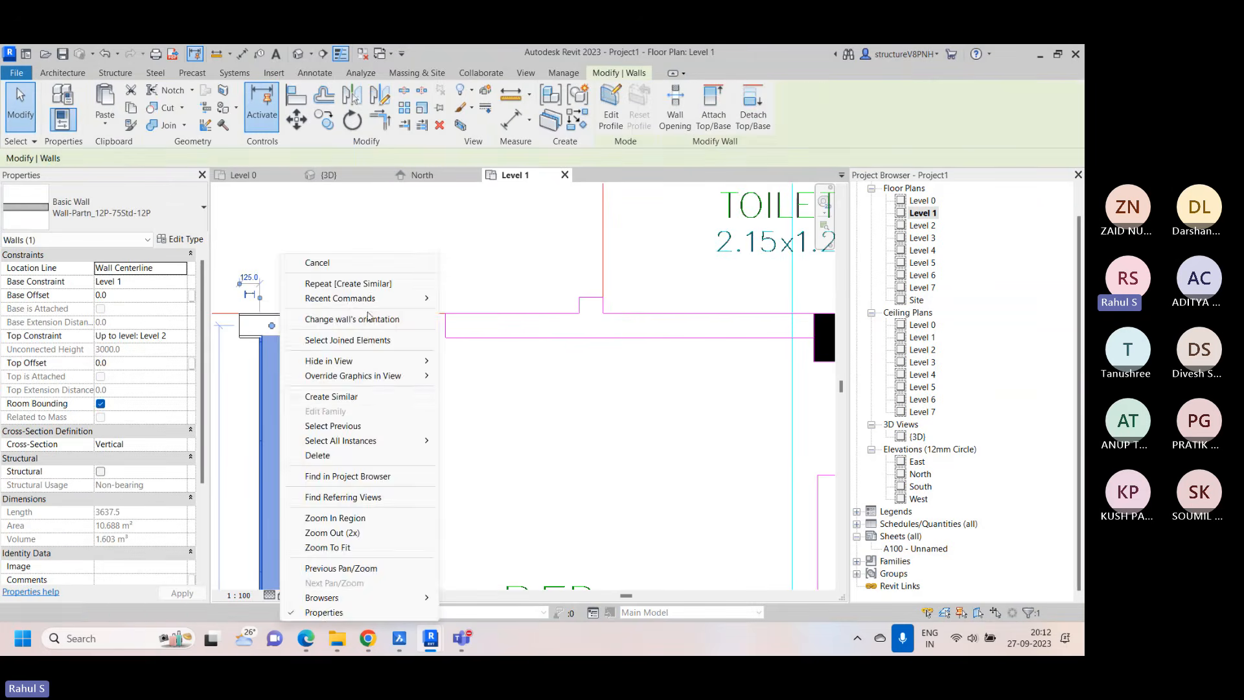
{"action": "left_click", "coordinate": [359, 396]}
{"action": "left_click", "coordinate": [445, 324]}
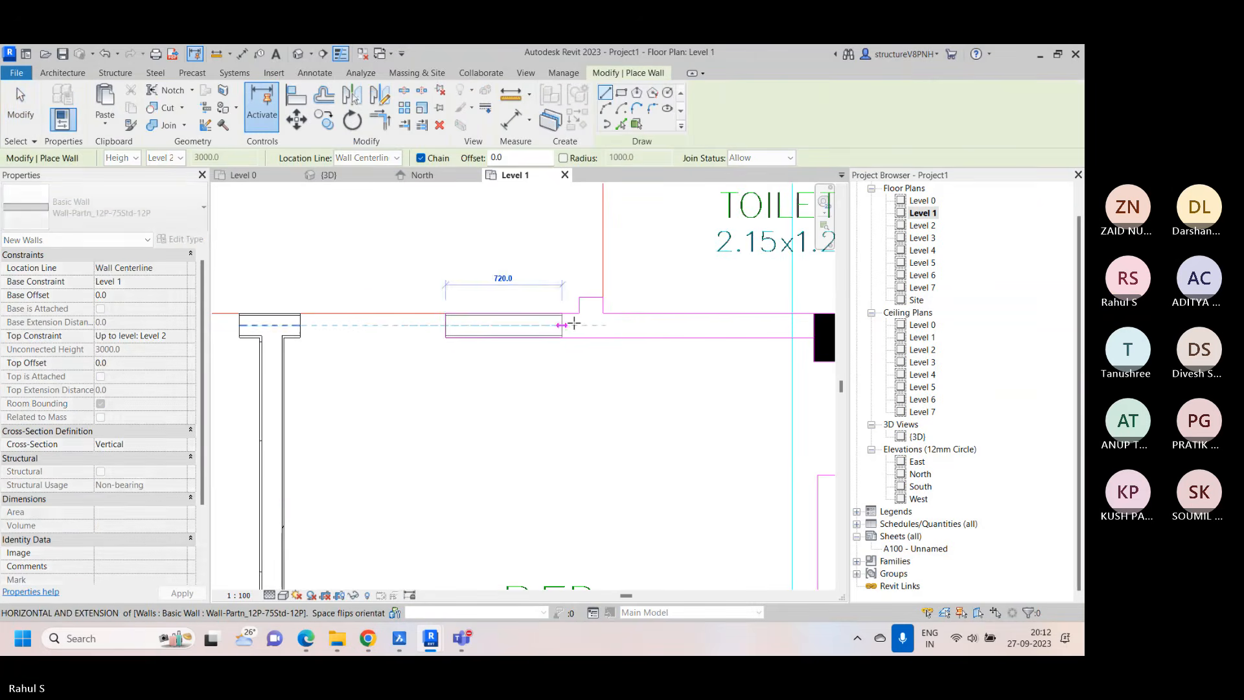
{"action": "left_click", "coordinate": [814, 325]}
{"action": "right_click", "coordinate": [656, 289]}
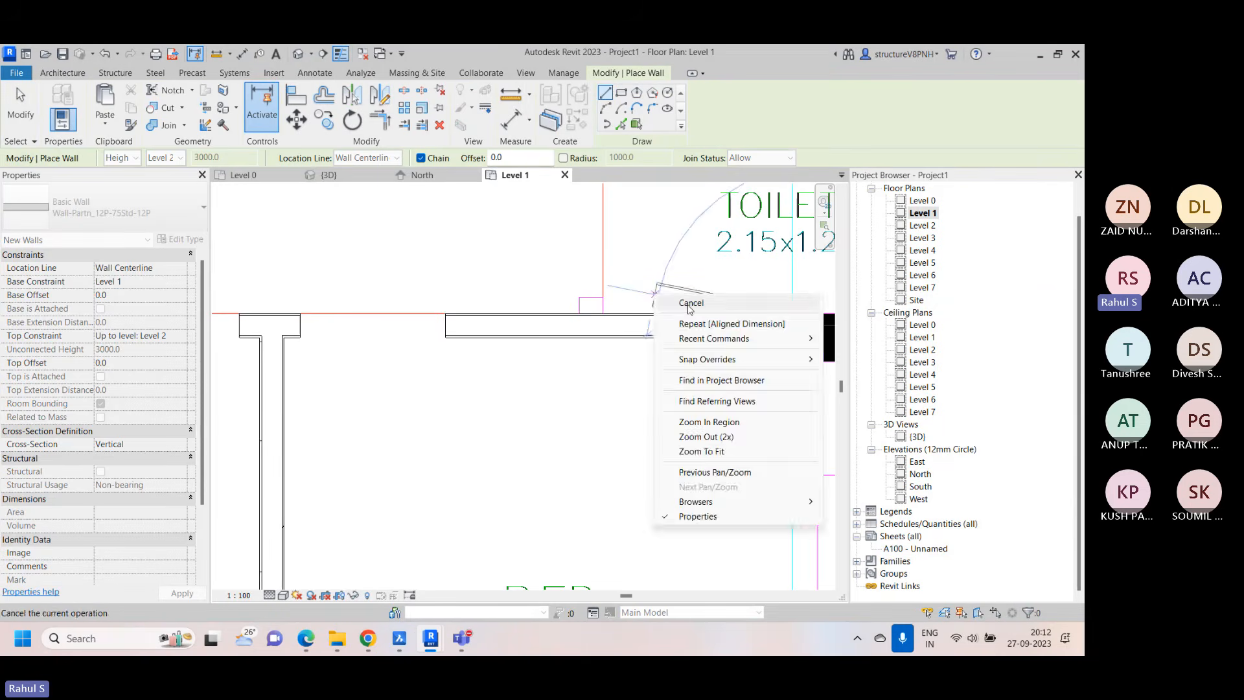
{"action": "left_click", "coordinate": [701, 307]}
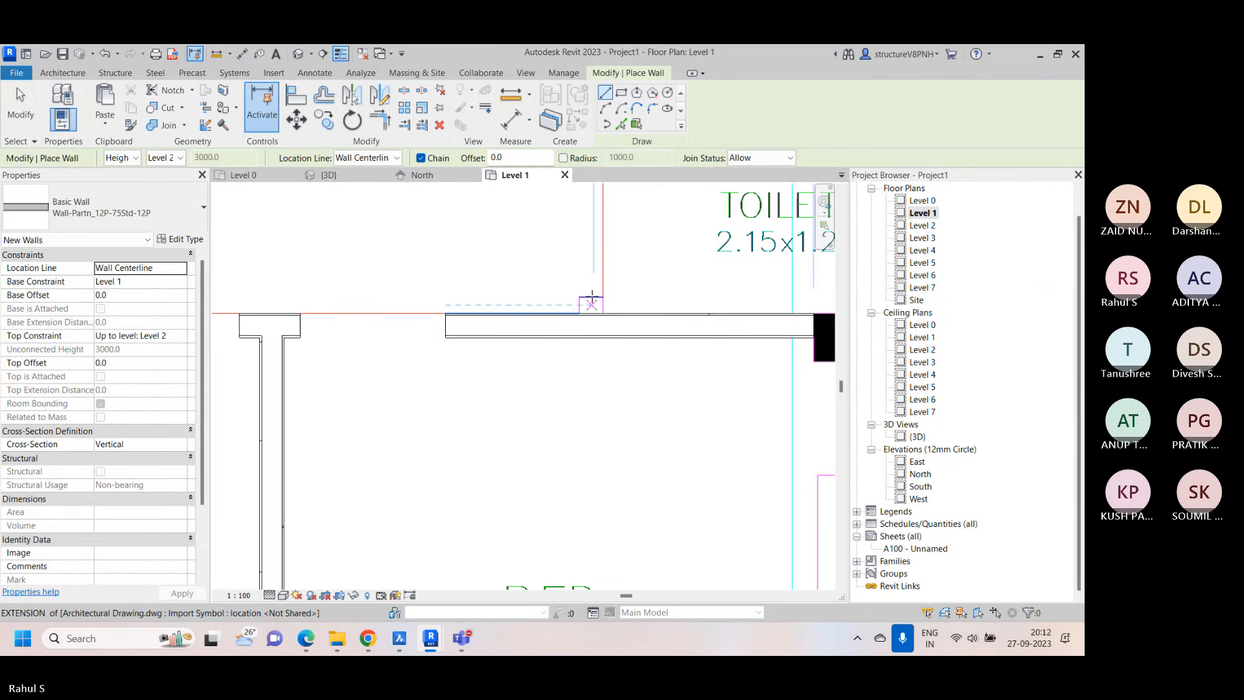
Draw the 100 mm perpendicular stub wall from its outlined end beside the 2.15x1.2 toilet down to the new wall
{"action": "scroll", "coordinate": [591, 300], "scroll_direction": "up", "scroll_amount": 3}
{"action": "left_click", "coordinate": [590, 298]}
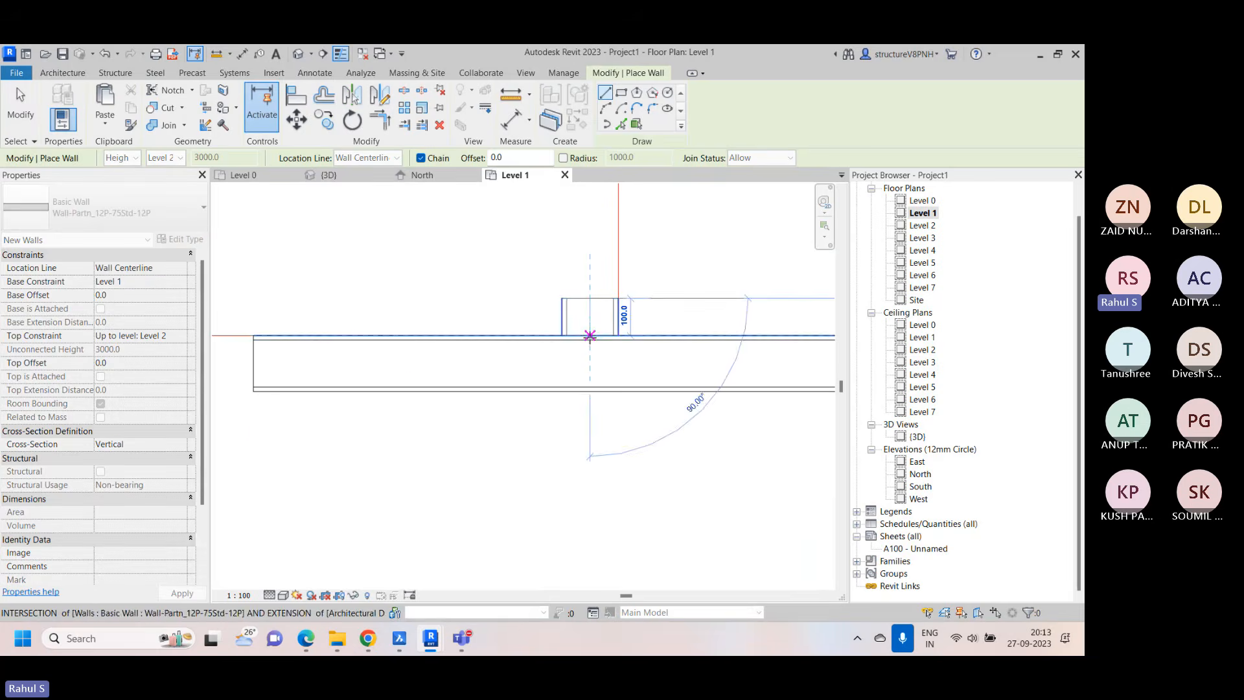
{"action": "key", "text": "Escape"}
{"action": "key", "text": "Escape"}
Examine the new bedroom partition, its end stubs and the toilet walls in plan and in the 3D view
{"action": "scroll", "coordinate": [550, 348], "scroll_direction": "down", "scroll_amount": 2}
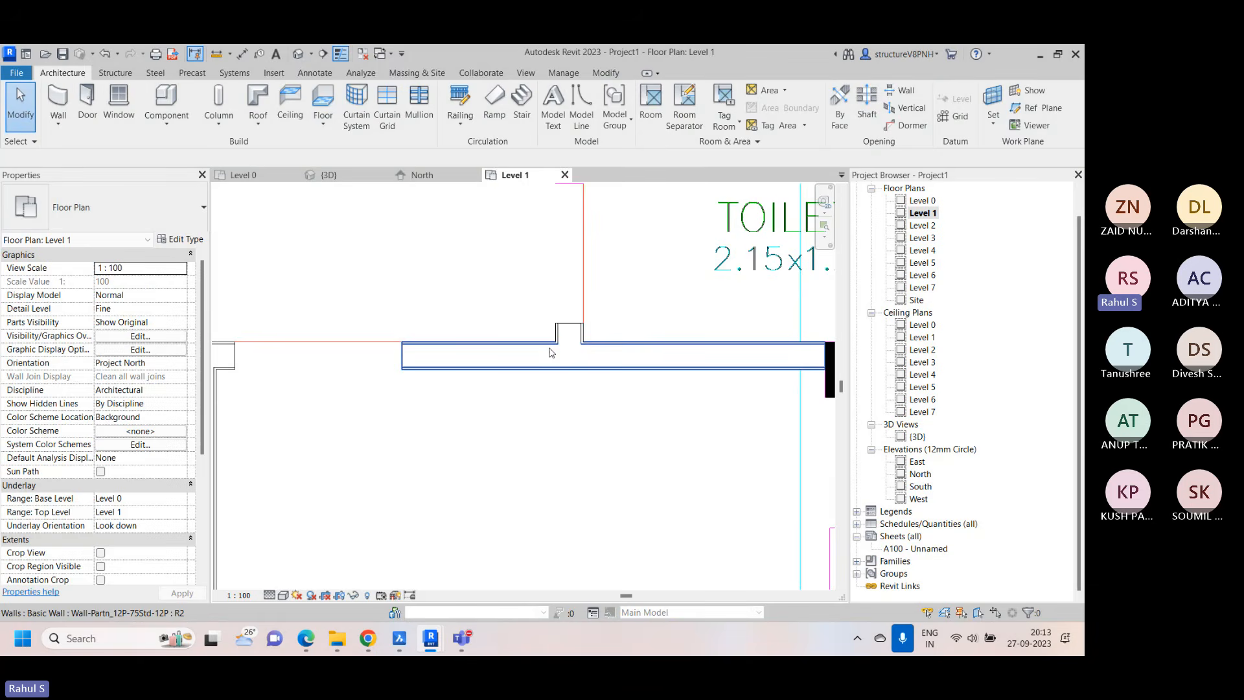
{"action": "scroll", "coordinate": [550, 352], "scroll_direction": "down", "scroll_amount": 4}
{"action": "scroll", "coordinate": [415, 361], "scroll_direction": "up", "scroll_amount": 5}
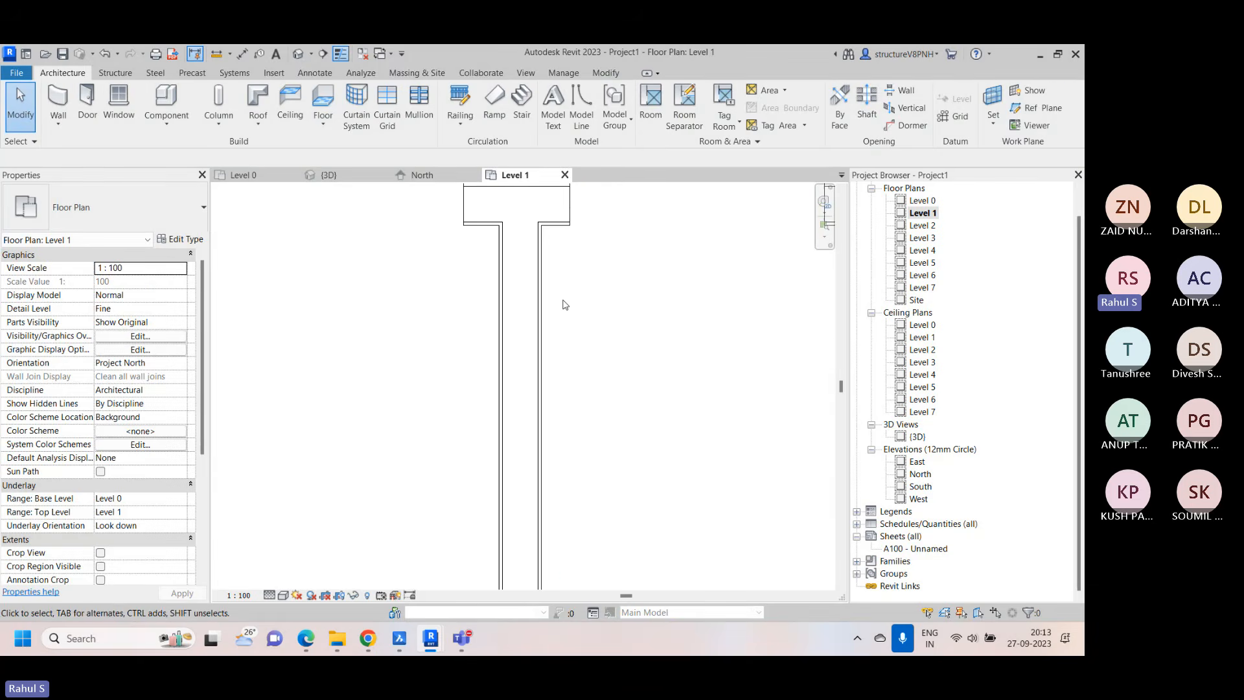
{"action": "left_click", "coordinate": [324, 175]}
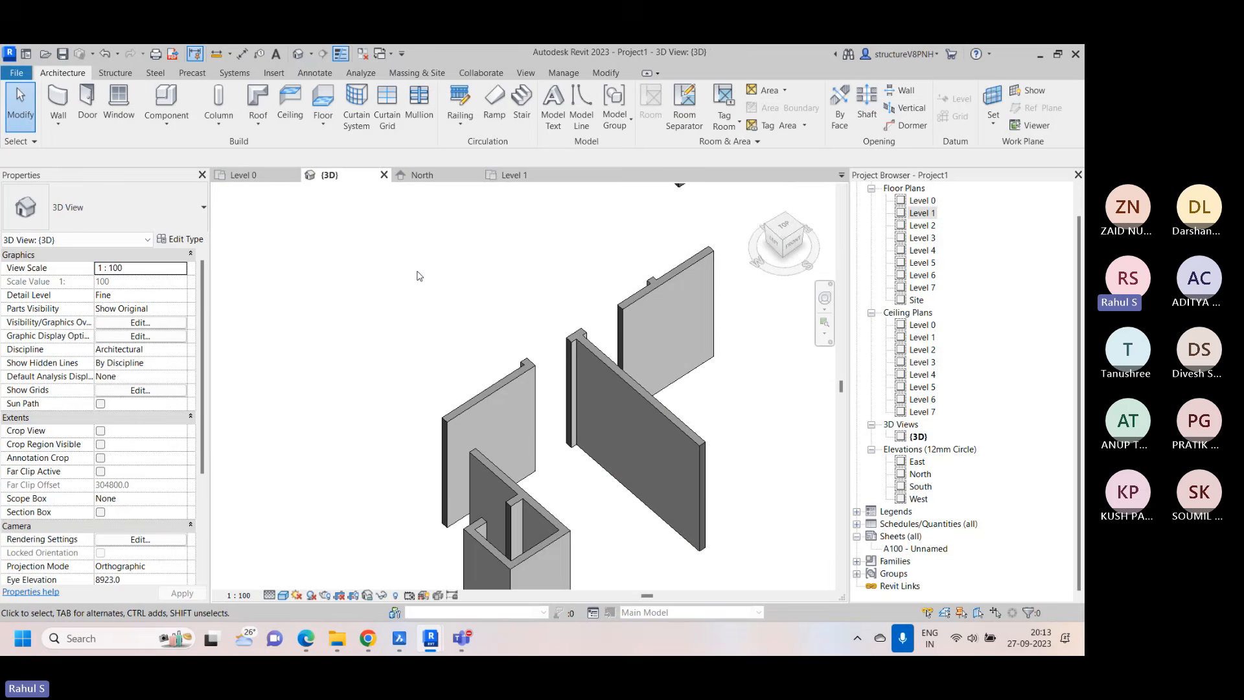
{"action": "middle_click_drag", "start_coordinate": [416, 276], "coordinate": [566, 361], "text": "shift"}
{"action": "middle_click_drag", "start_coordinate": [387, 406], "coordinate": [536, 309]}
{"action": "scroll", "coordinate": [536, 309], "scroll_direction": "up", "scroll_amount": 3}
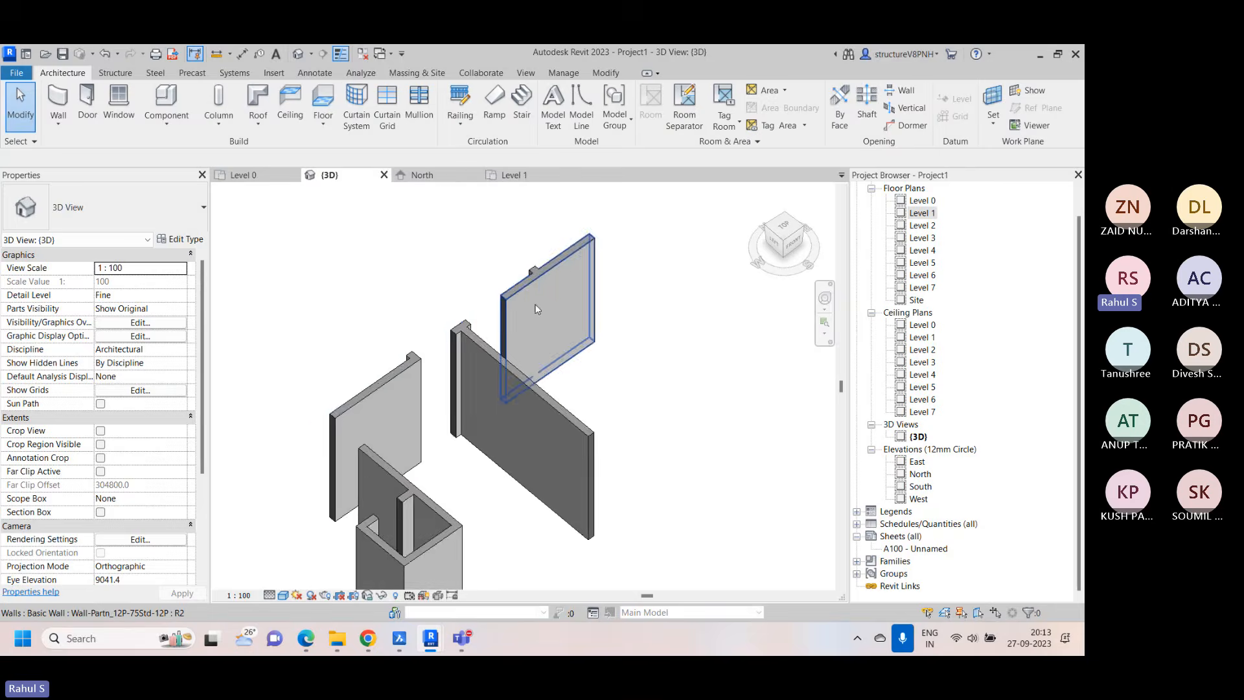
{"action": "scroll", "coordinate": [452, 345], "scroll_direction": "up", "scroll_amount": 5}
{"action": "middle_click_drag", "start_coordinate": [453, 345], "coordinate": [501, 237]}
{"action": "middle_click_drag", "start_coordinate": [547, 450], "coordinate": [505, 357]}
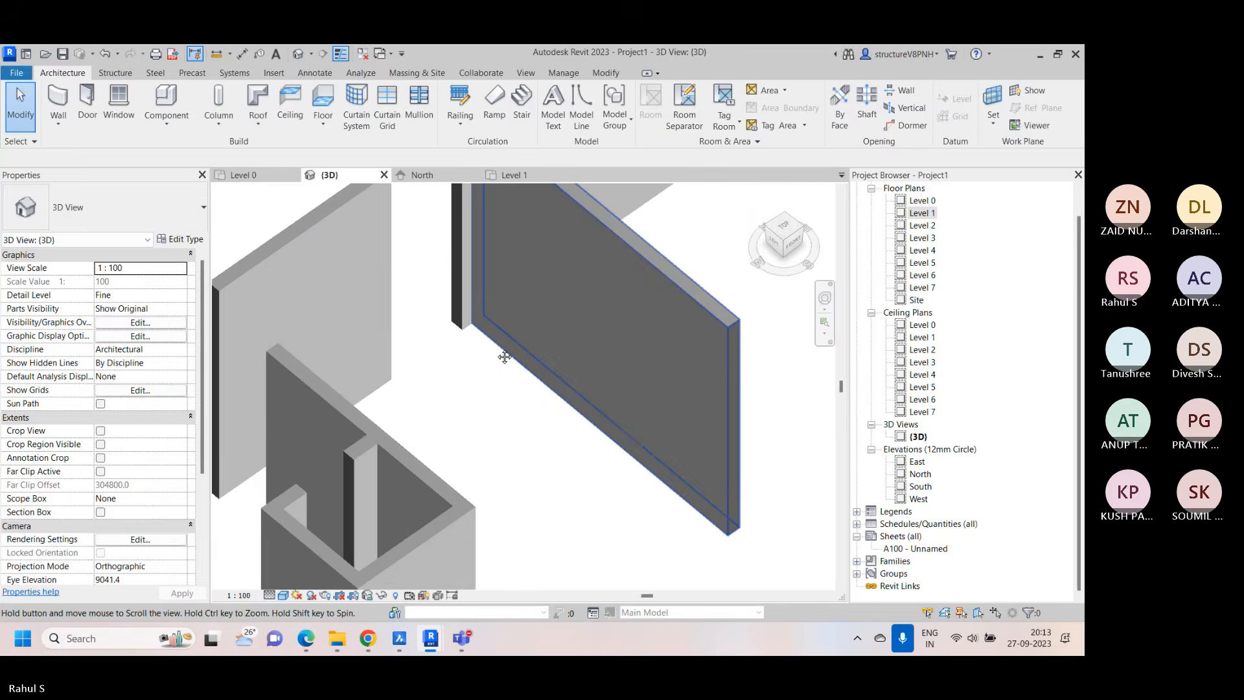
{"action": "left_click", "coordinate": [505, 357]}
{"action": "scroll", "coordinate": [576, 302], "scroll_direction": "down", "scroll_amount": 4}
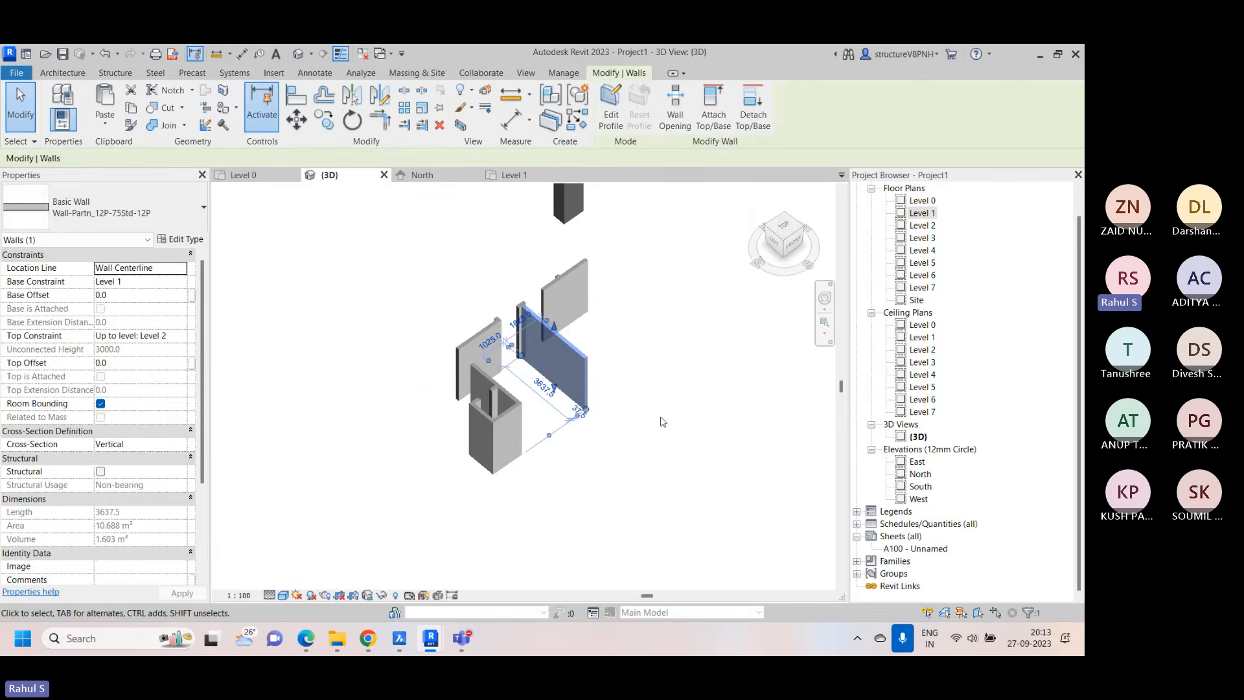
{"action": "middle_click_drag", "start_coordinate": [663, 422], "coordinate": [692, 465], "text": "shift"}
{"action": "left_click", "coordinate": [692, 465]}
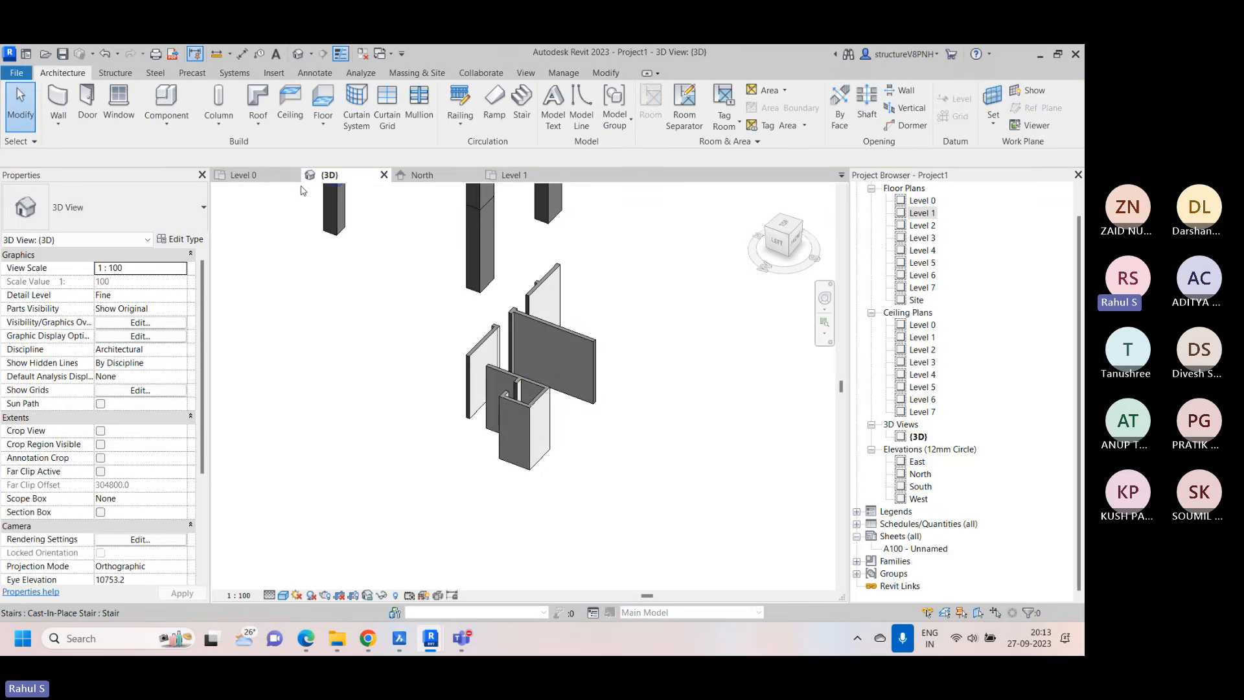
Open the Level 0 floor plan and examine the layout of grids, columns and stairs
{"action": "left_click", "coordinate": [256, 175]}
{"action": "scroll", "coordinate": [500, 449], "scroll_direction": "down", "scroll_amount": 2}
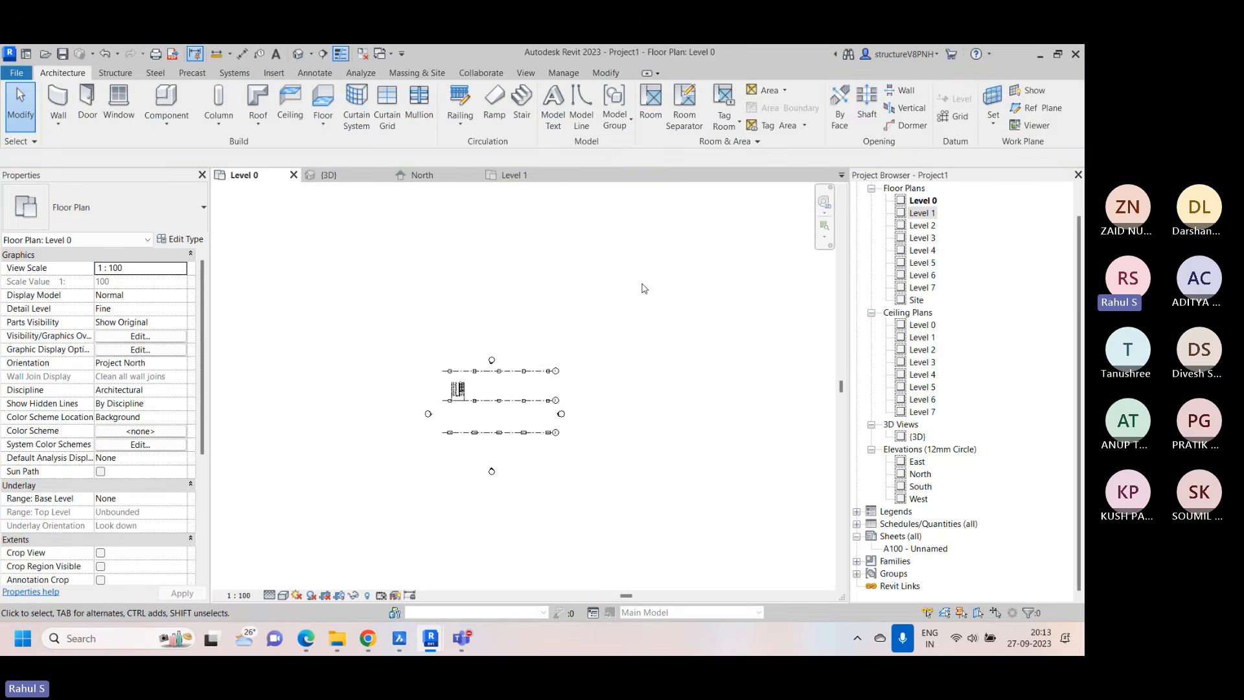
{"action": "scroll", "coordinate": [400, 421], "scroll_direction": "up", "scroll_amount": 2}
{"action": "scroll", "coordinate": [547, 367], "scroll_direction": "up", "scroll_amount": 2}
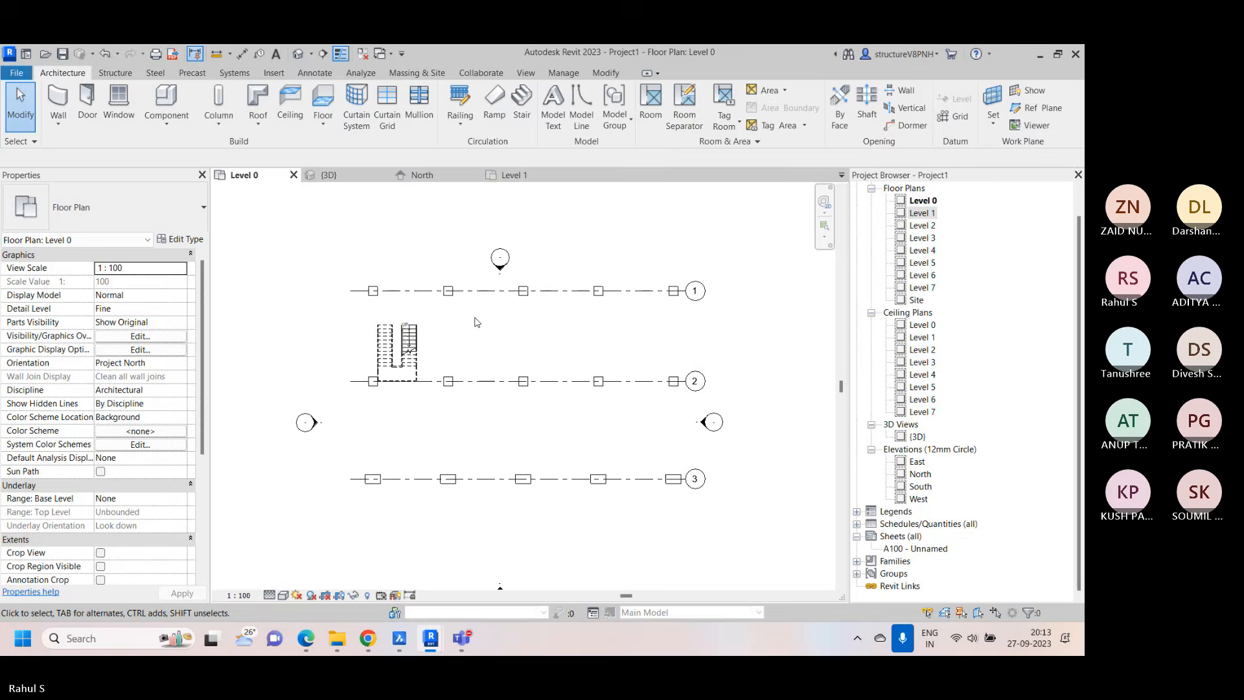